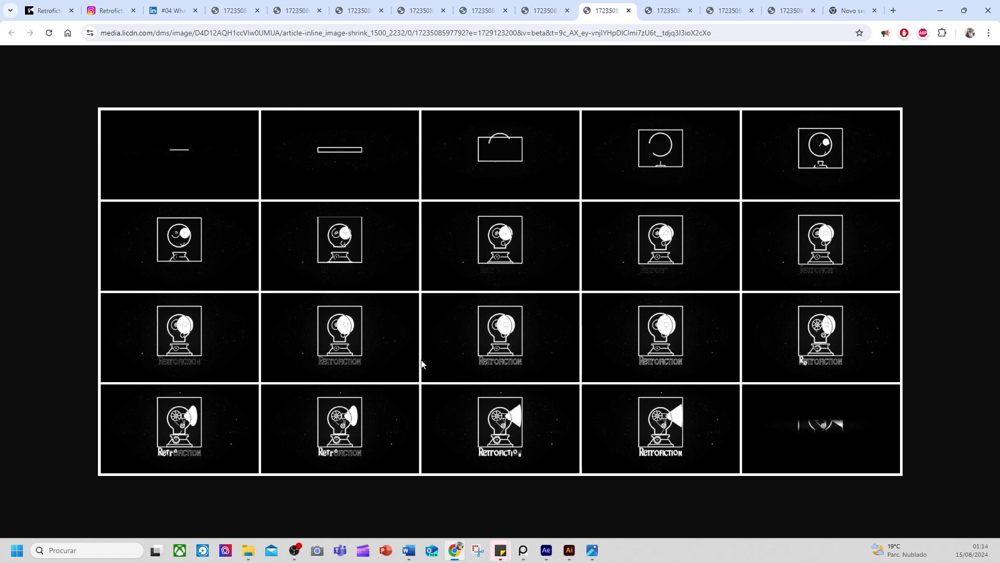
Review the logo animation storyboard, the website page mockups and the Retrofiction logo studies in the open image tabs
scroll(770, 269, "up", 2, "ctrl")
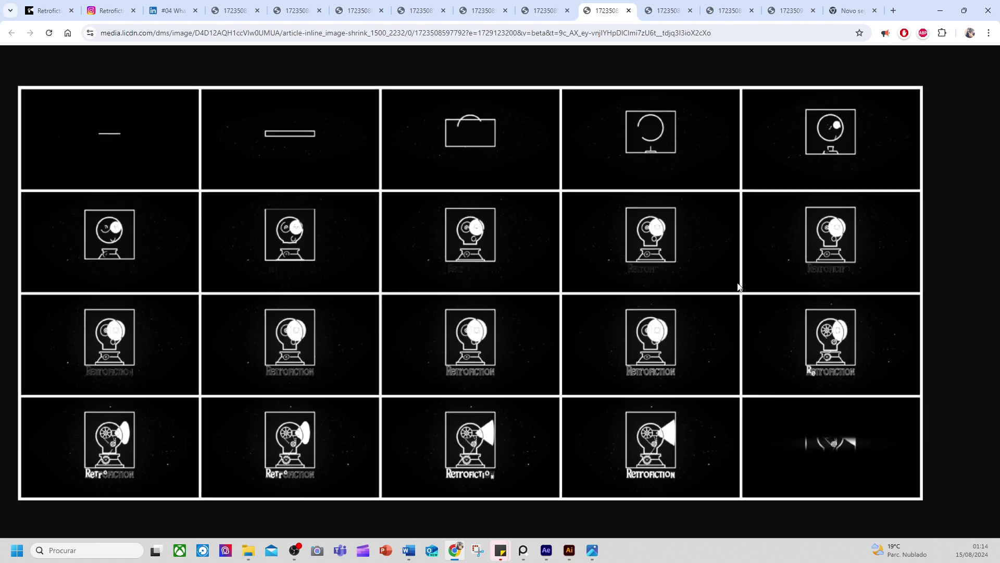
scroll(736, 286, "down", 2, "ctrl")
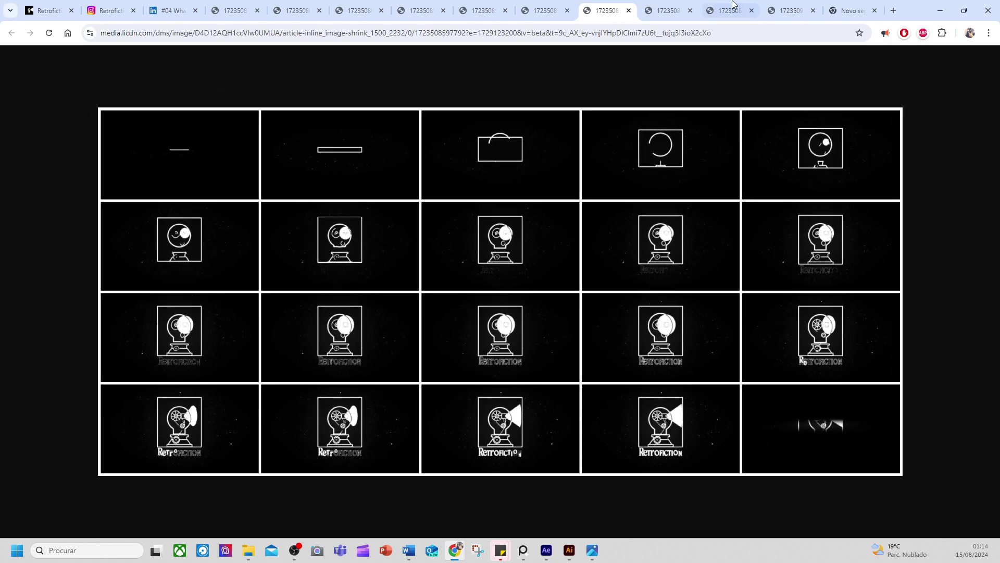
left_click(679, 2)
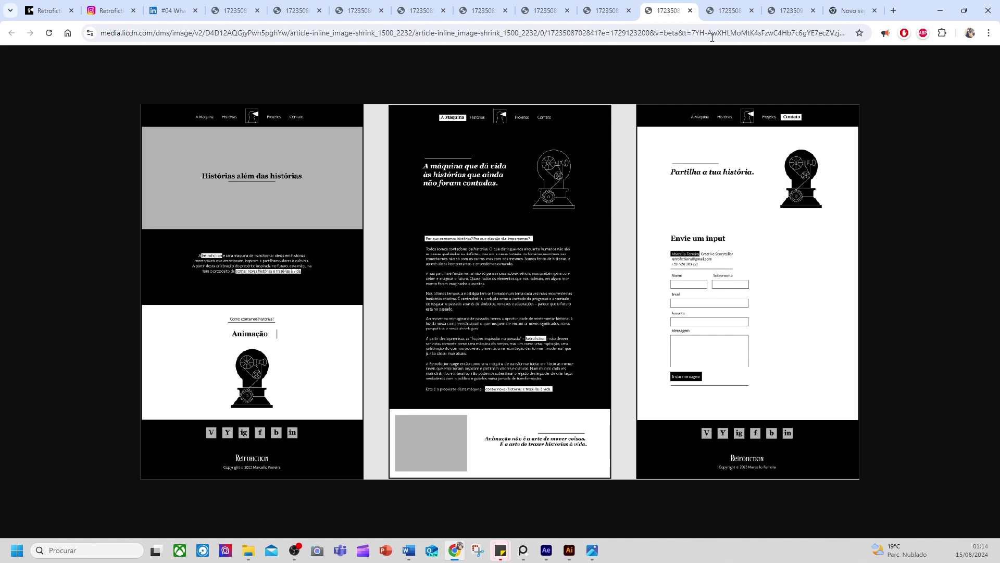
key("ctrl+Tab")
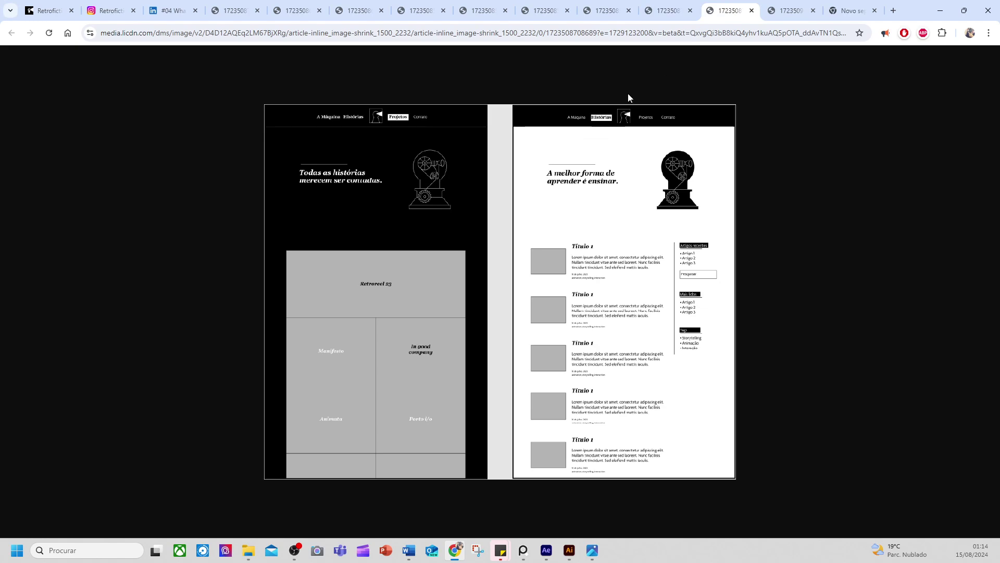
left_click(786, 4)
left_click(236, 5)
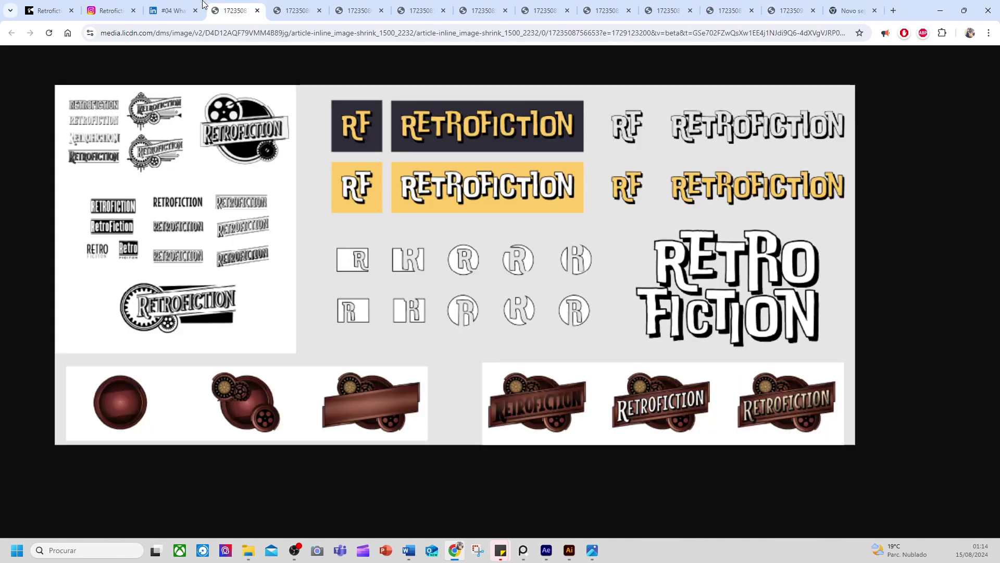
Look through the retrofictions.com home page, including its list of services and the "Tell us your story" section
left_click(58, 15)
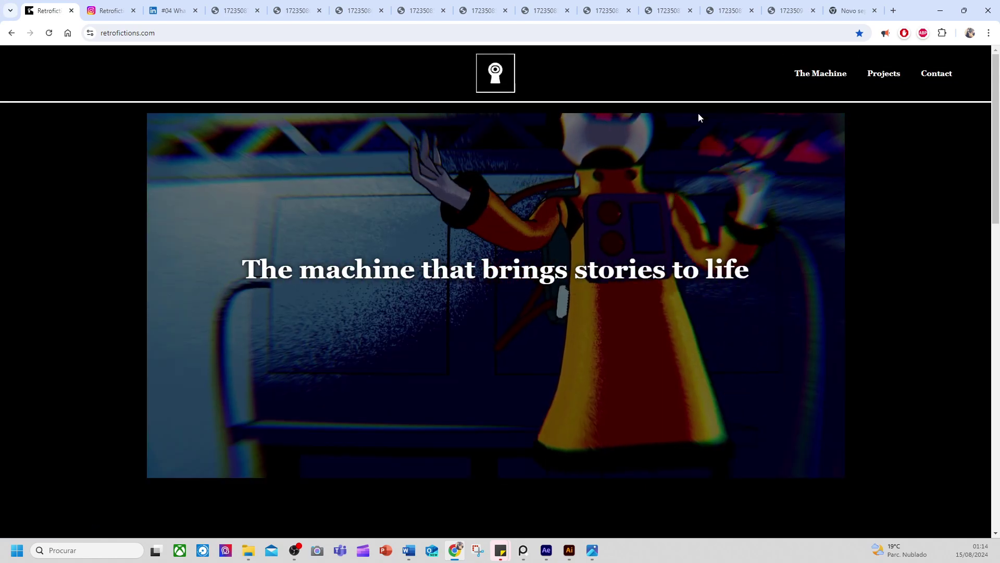
scroll(504, 292, "down", 10)
scroll(443, 295, "down", 5)
scroll(444, 295, "up", 4)
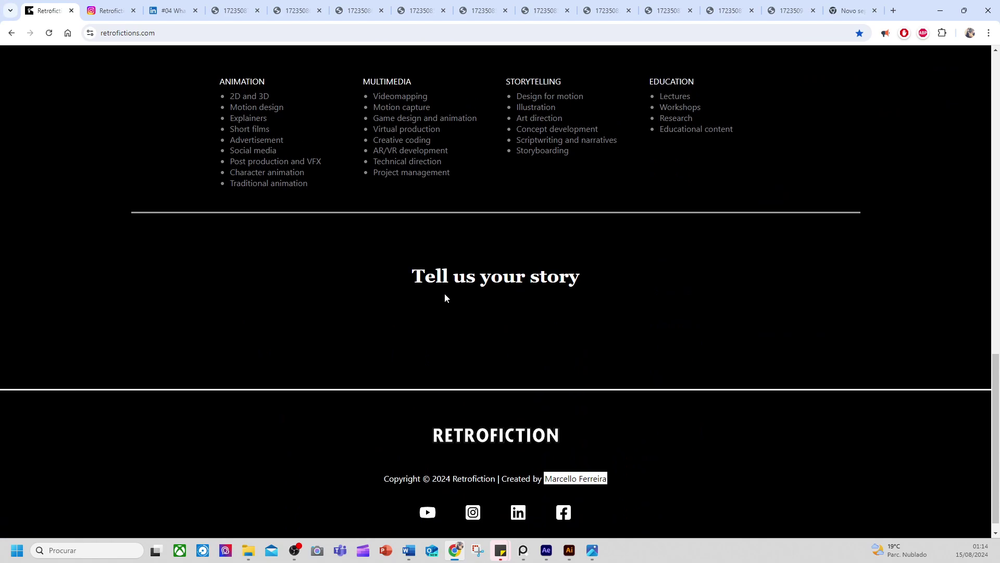
scroll(455, 294, "down", 5)
left_click(495, 280)
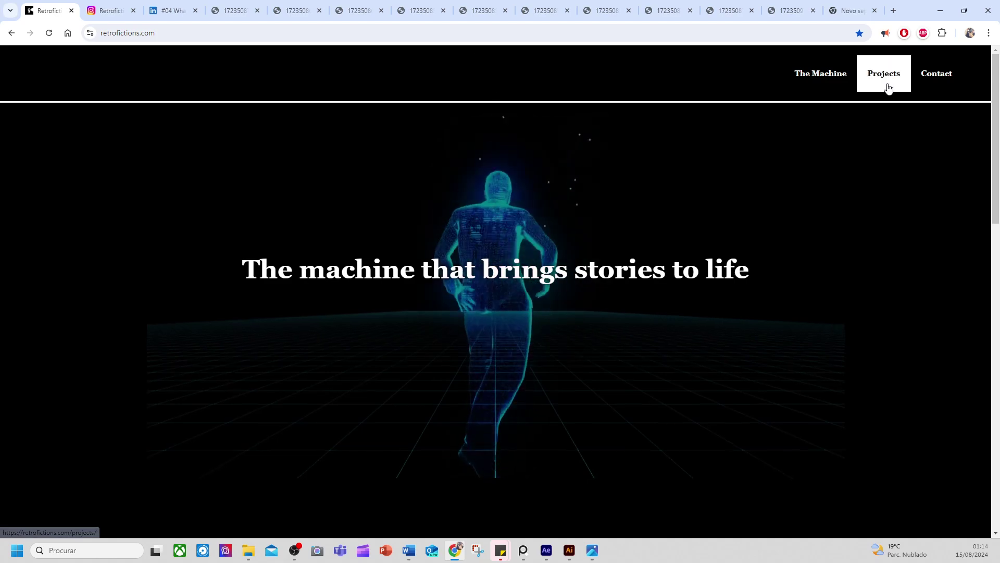
Open the Projects page of the Retrofiction site and look through its project gallery
left_click(889, 87)
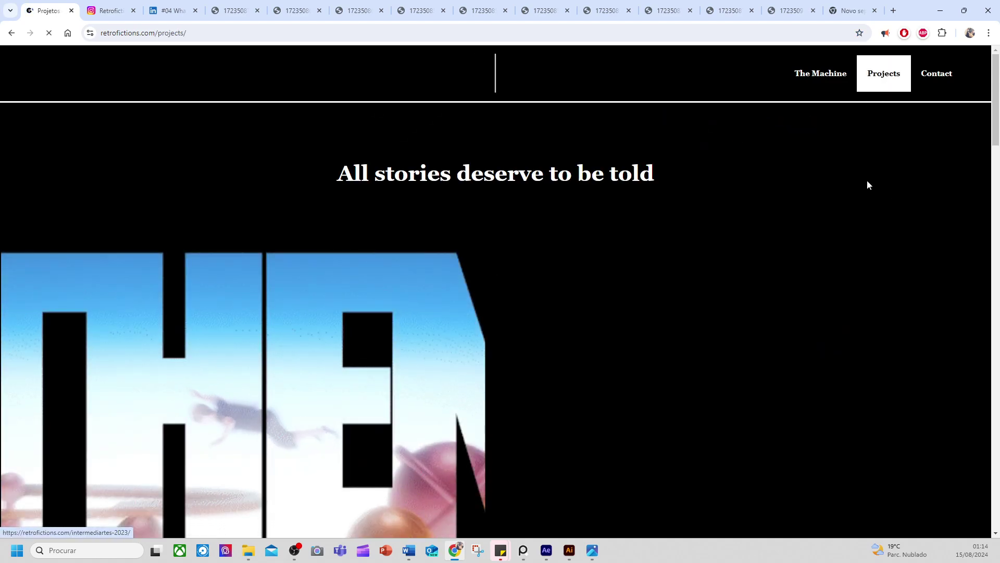
scroll(820, 176, "down", 7)
scroll(821, 182, "down", 20)
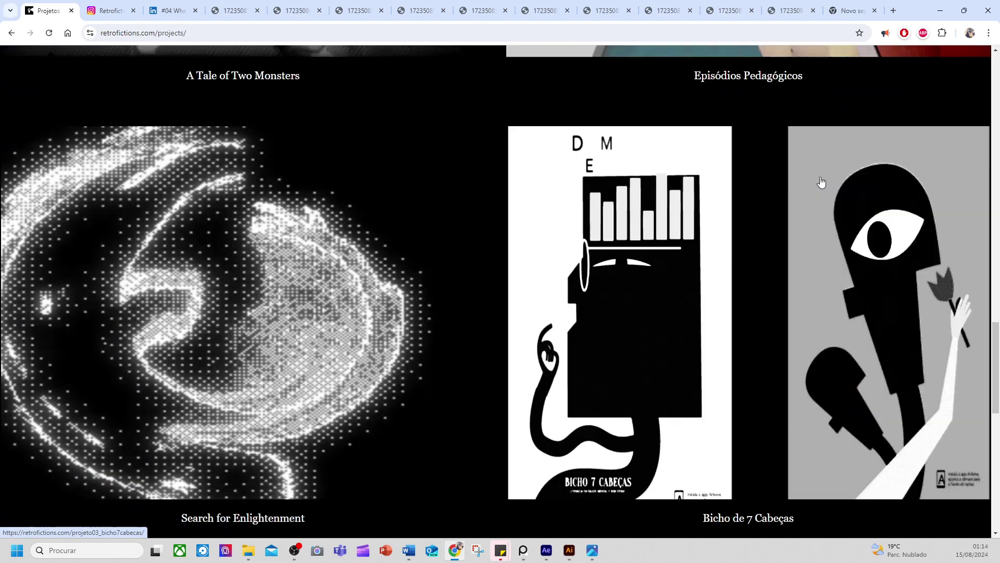
scroll(821, 182, "up", 4)
scroll(821, 182, "down", 2)
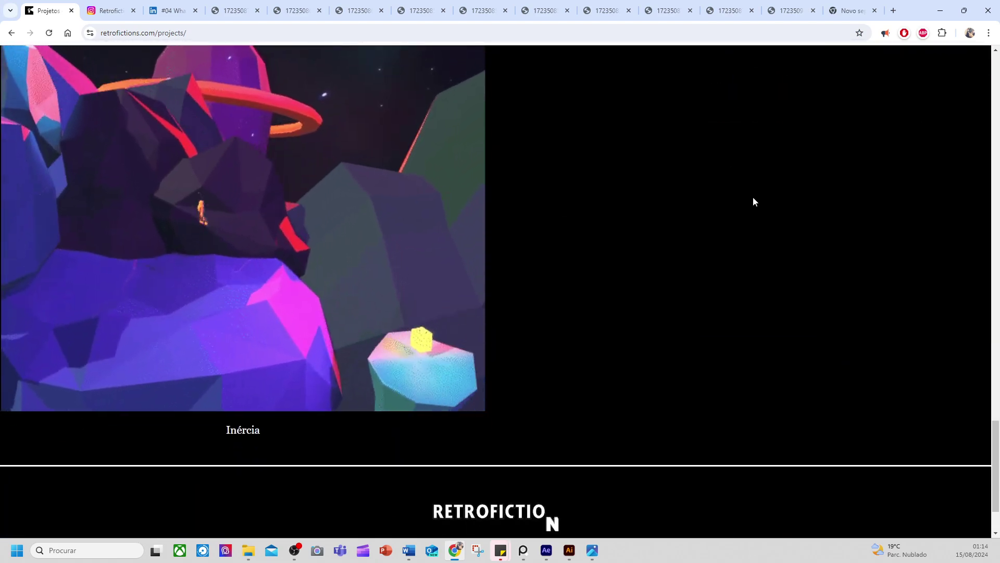
scroll(756, 201, "up", 1)
scroll(780, 210, "down", 2)
scroll(780, 208, "up", 20)
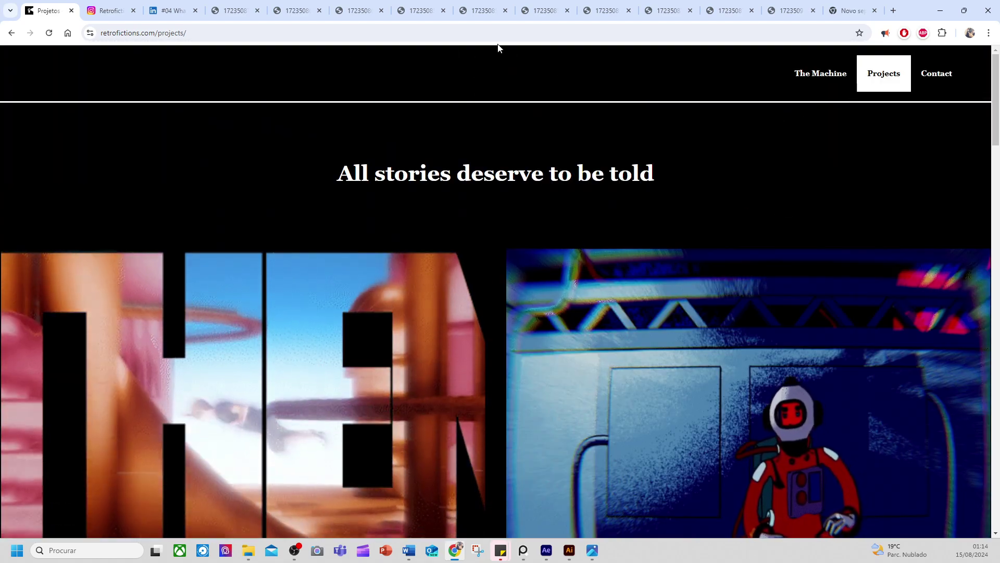
Return to the Retrofiction home page and view its content down to the footer with the animated wordmark
left_click(509, 76)
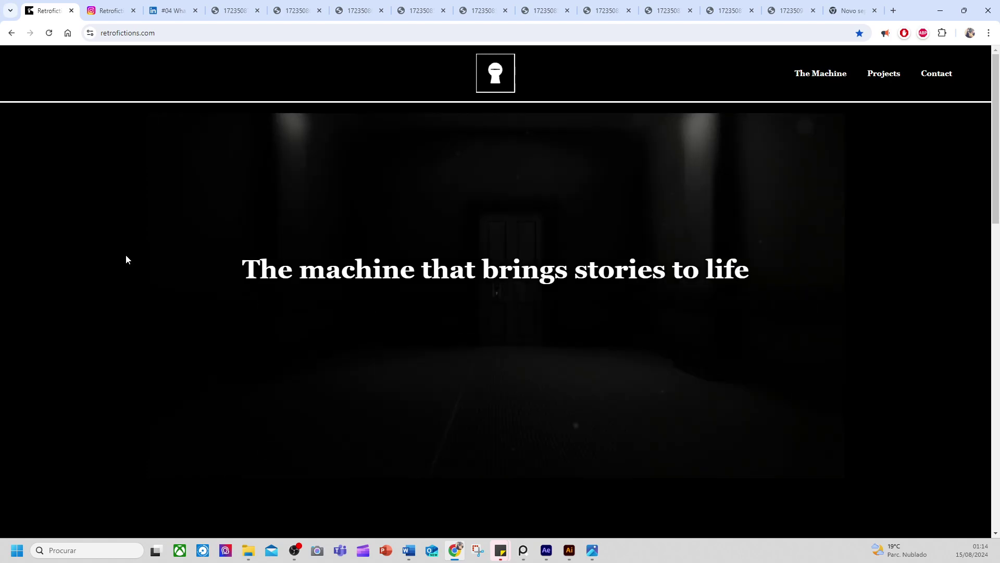
scroll(109, 254, "down", 2)
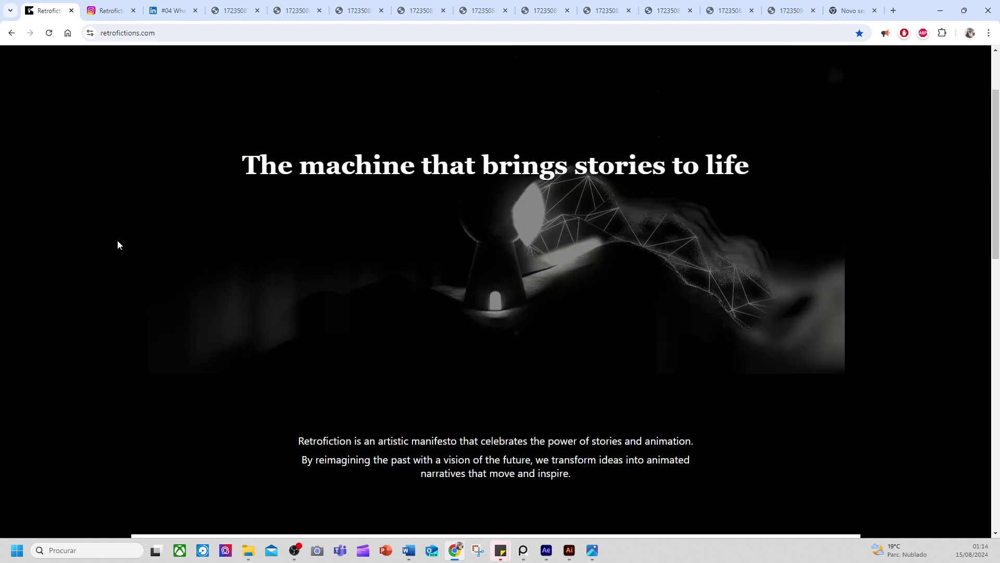
scroll(117, 245, "down", 15)
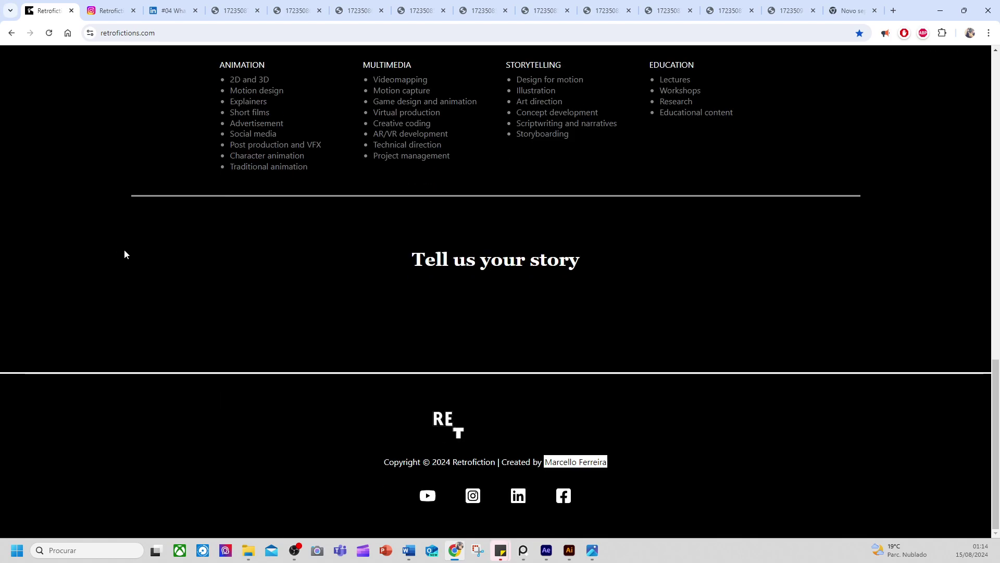
scroll(124, 249, "up", 17)
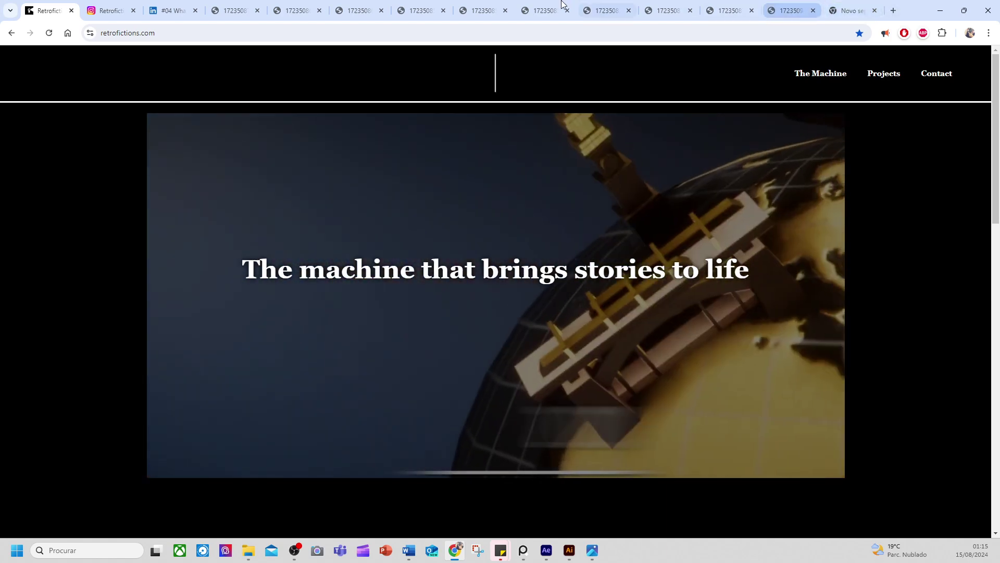
View the hand-drawn logo and website sketches, and compare them with the finished Retrofiction home page
left_click(419, 10)
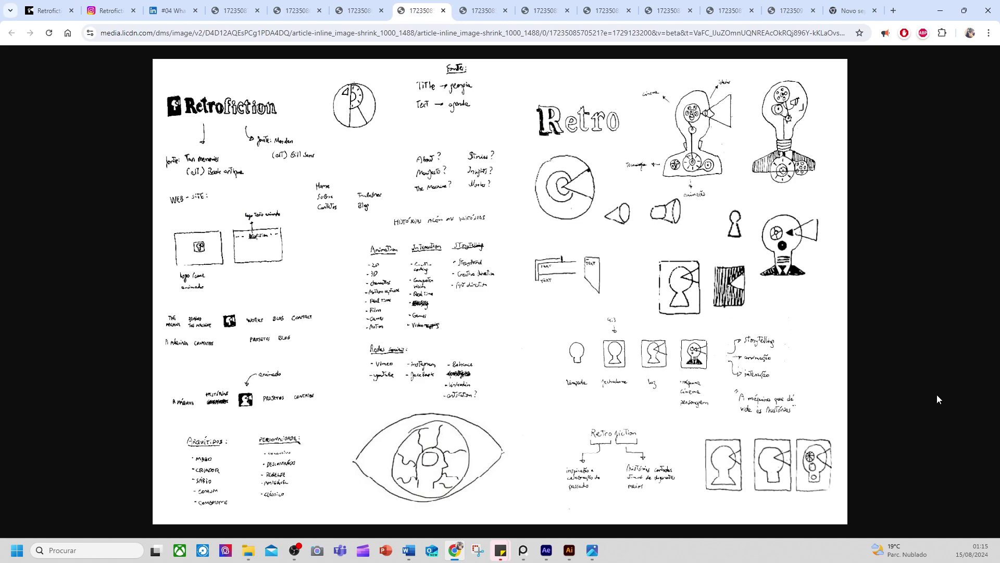
left_click(50, 10)
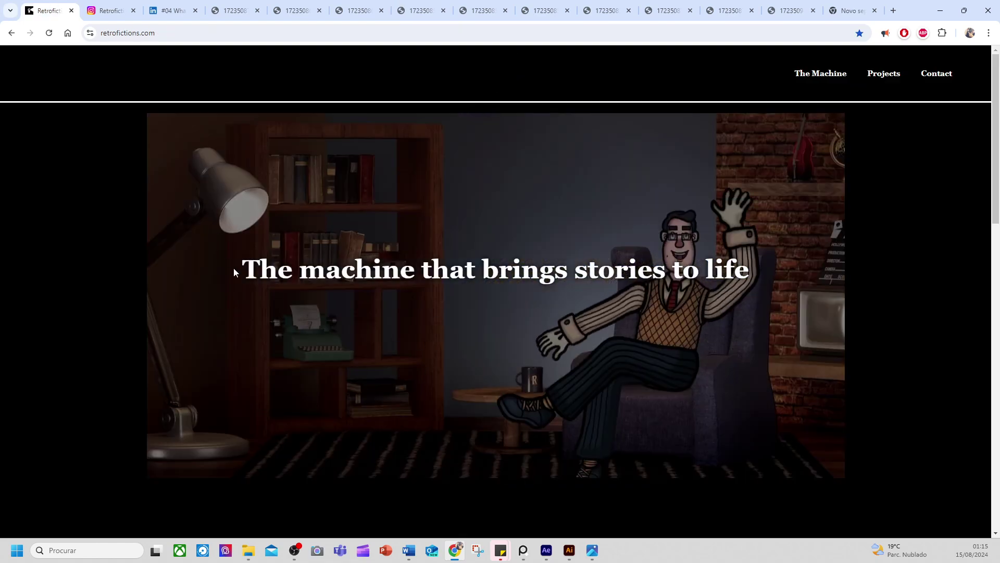
scroll(234, 269, "down", 7)
scroll(280, 285, "down", 10)
scroll(277, 289, "up", 20)
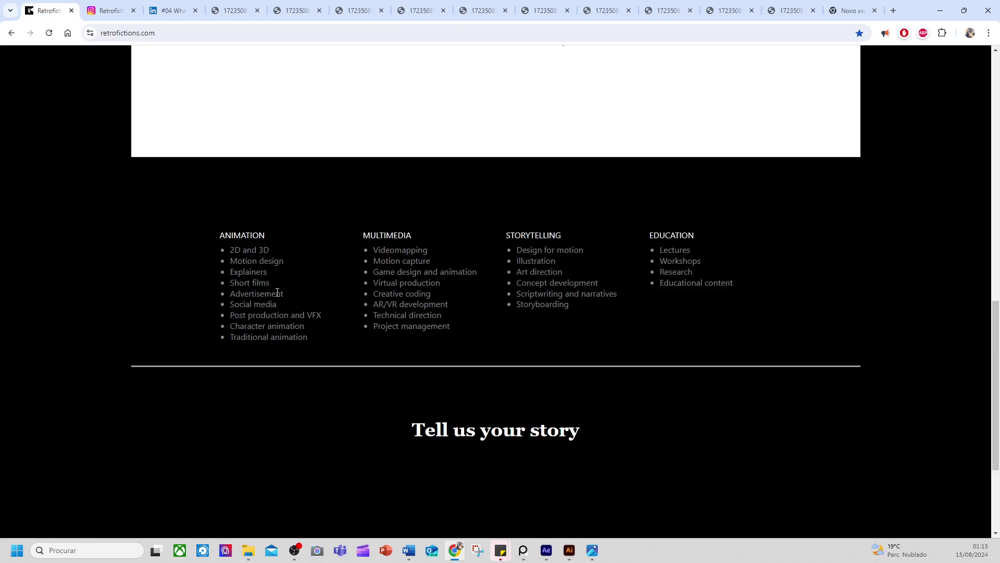
Check the logo artwork in Illustrator and browse the posts on the retrofiction_stories Instagram profile in Chrome
left_click(940, 10)
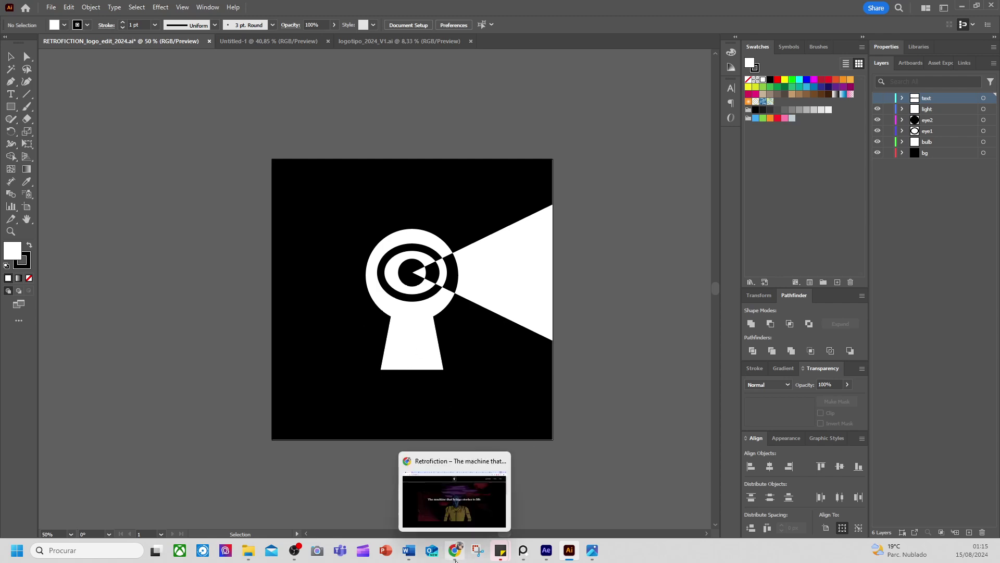
left_click(455, 560)
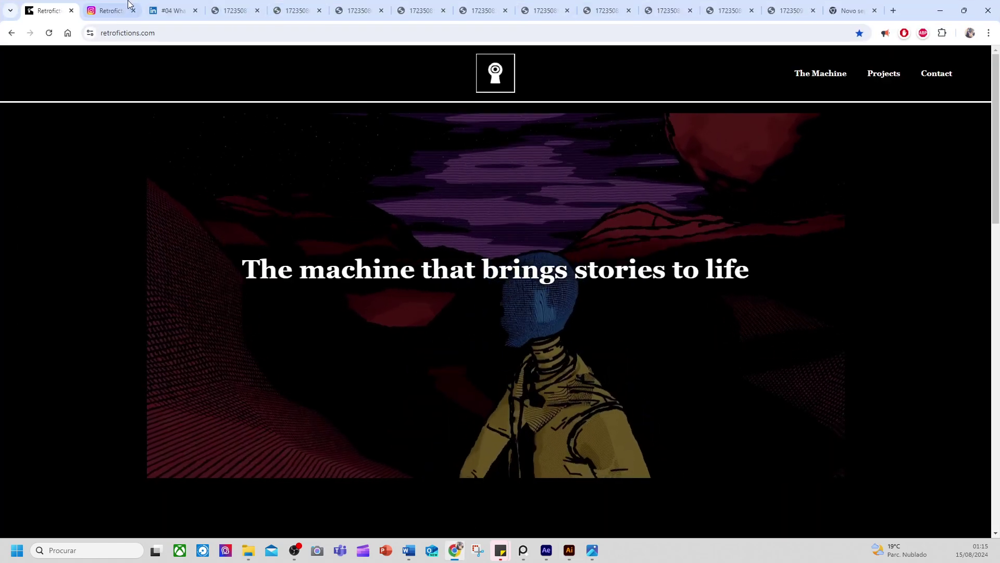
key("ctrl+Tab")
scroll(513, 312, "down", 5)
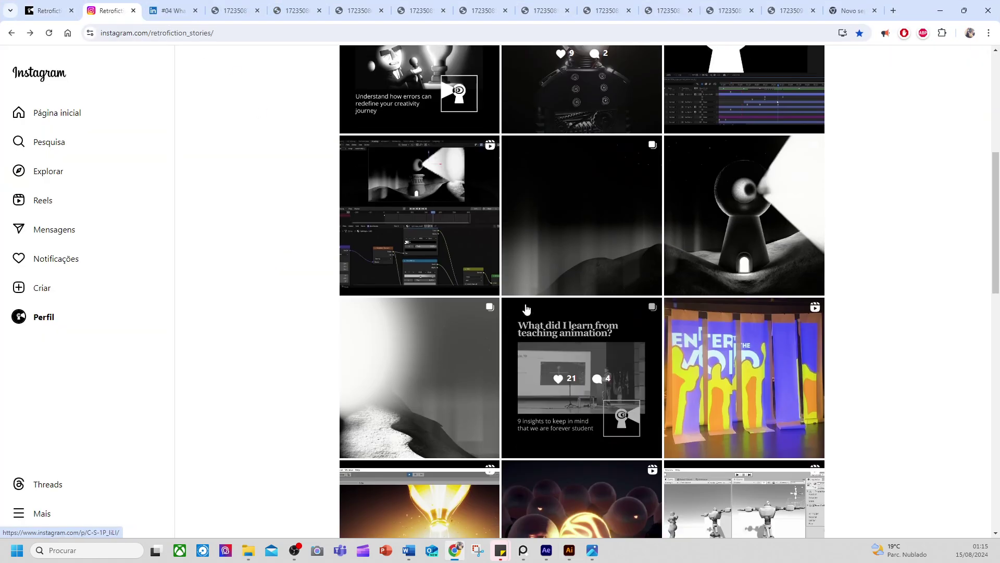
left_click(483, 322)
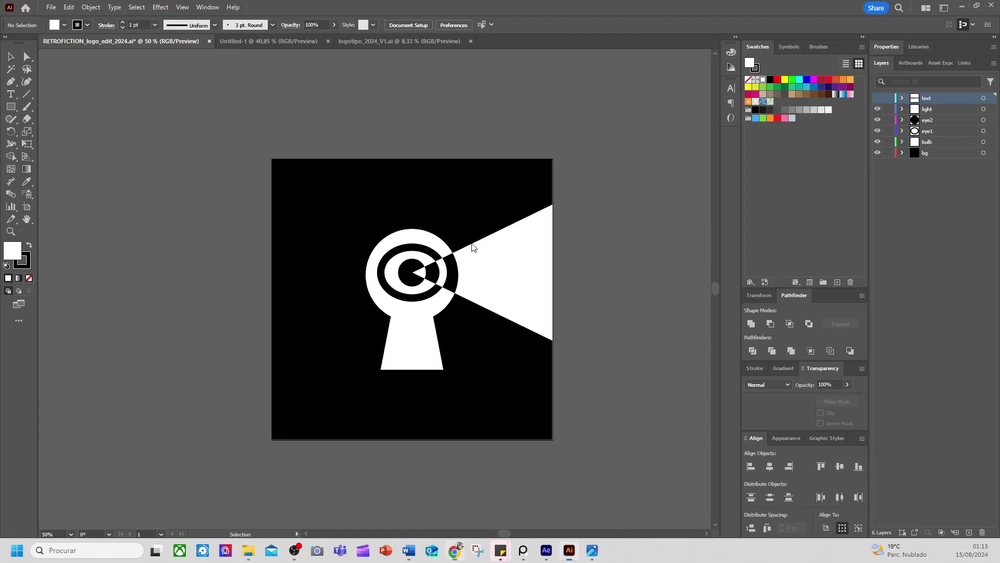
Switch to Illustrator and capture a screen snip of the whole keyhole logo artboard
left_click(941, 11)
left_click(477, 547)
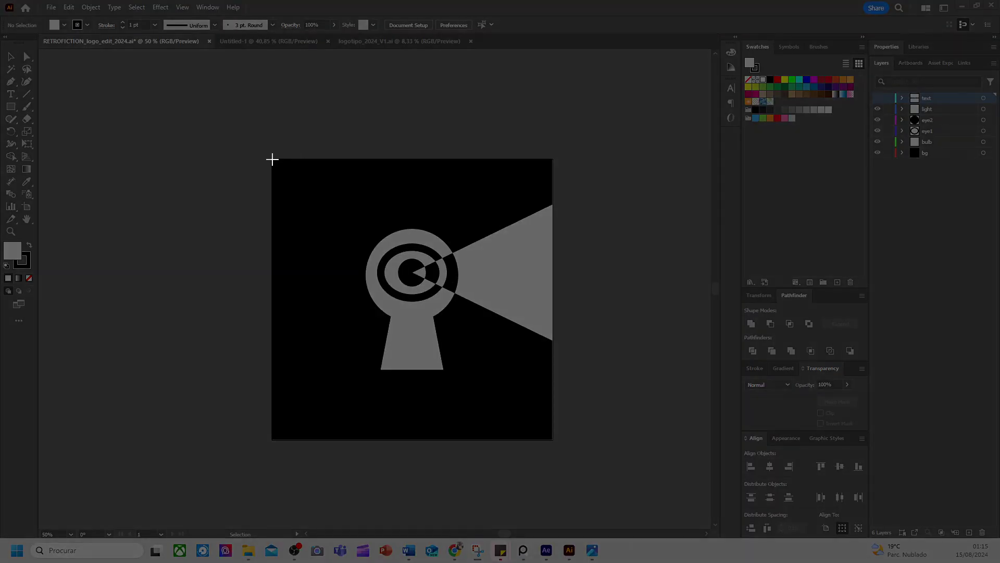
left_click_drag(272, 159, 553, 440)
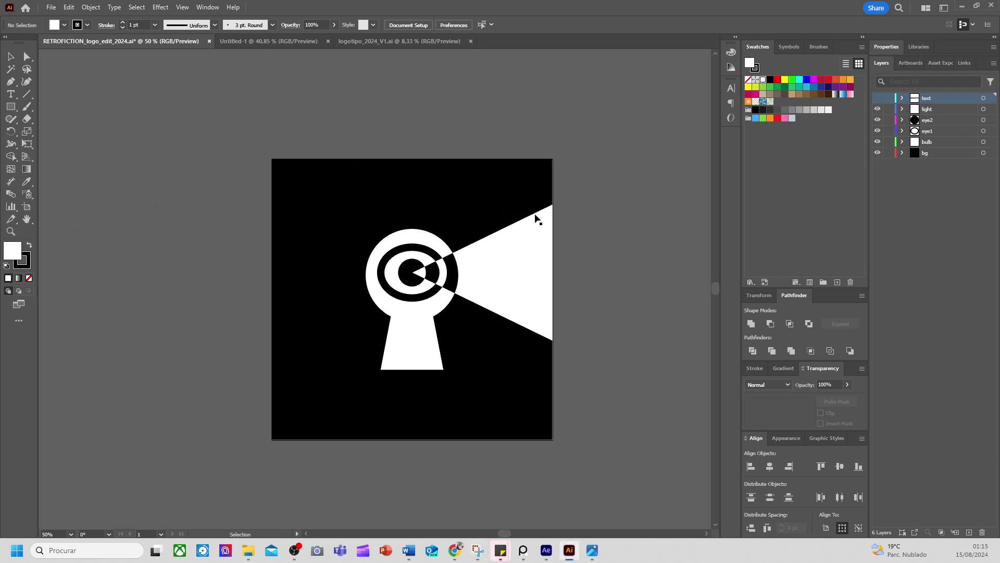
Open the logotipo_2024_V1.ai document and examine the outlined machine and keyhole icons, the grid studies and the circular logo versions
left_click(265, 41)
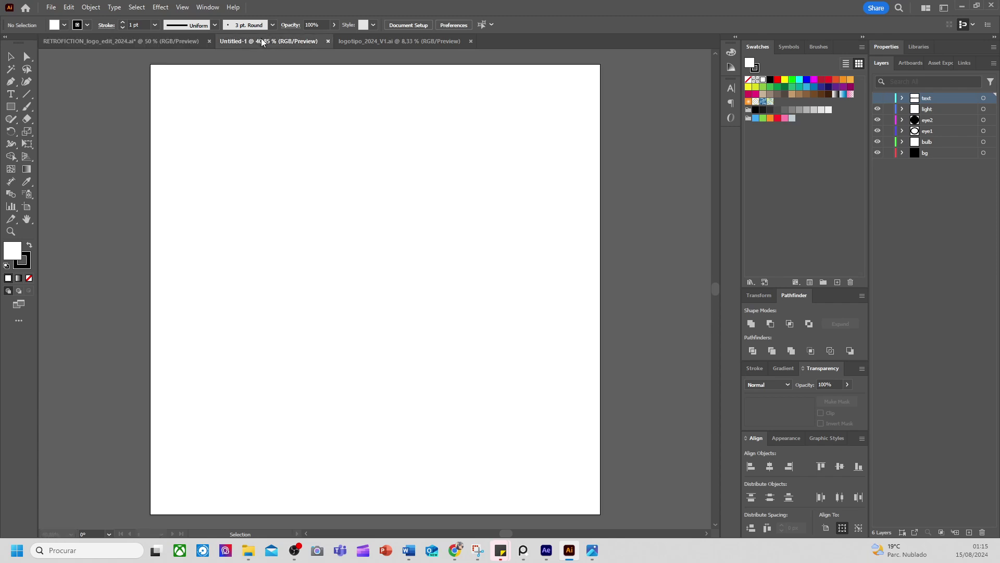
left_click(412, 42)
left_click_drag(405, 161, 361, 223)
scroll(361, 223, "down", 1)
scroll(312, 223, "up", 8)
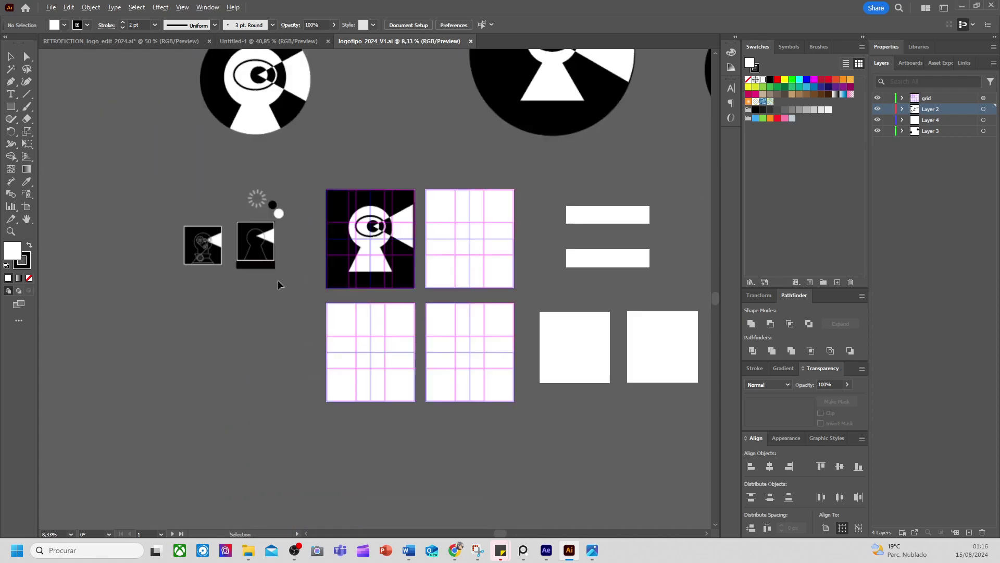
scroll(313, 239, "down", 1)
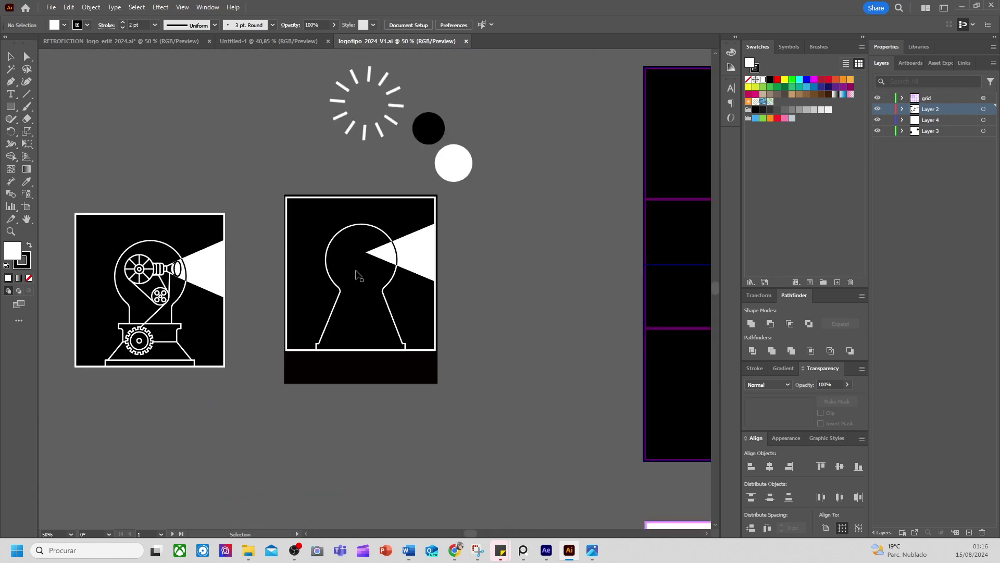
scroll(353, 274, "down", 2)
left_click_drag(381, 274, 273, 324)
scroll(273, 325, "down", 1)
scroll(350, 335, "up", 6)
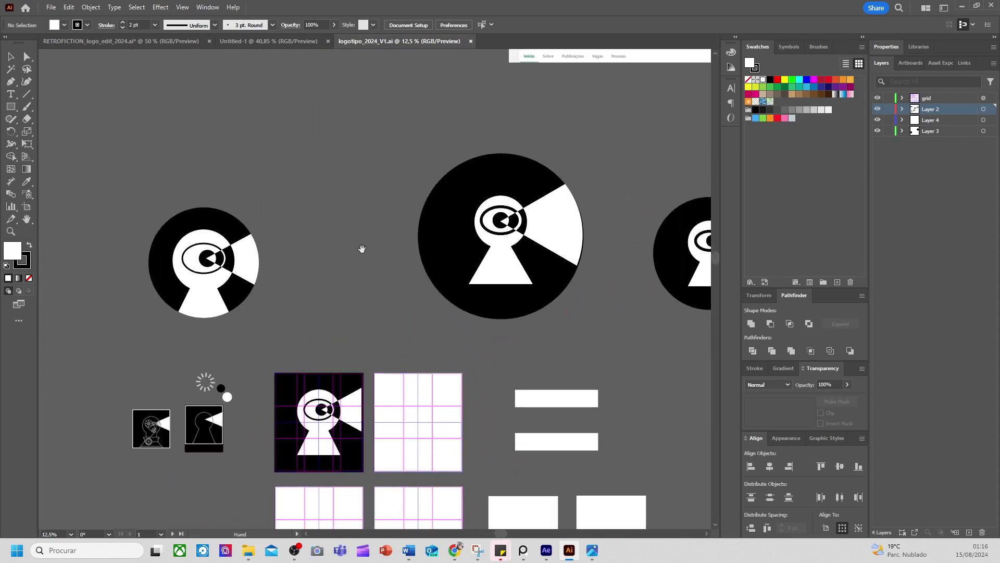
Examine the Instagram and LinkedIn profile mockups in logotipo_2024_V1.ai to compare how the logo variants look as profile pictures
scroll(349, 334, "up", 3)
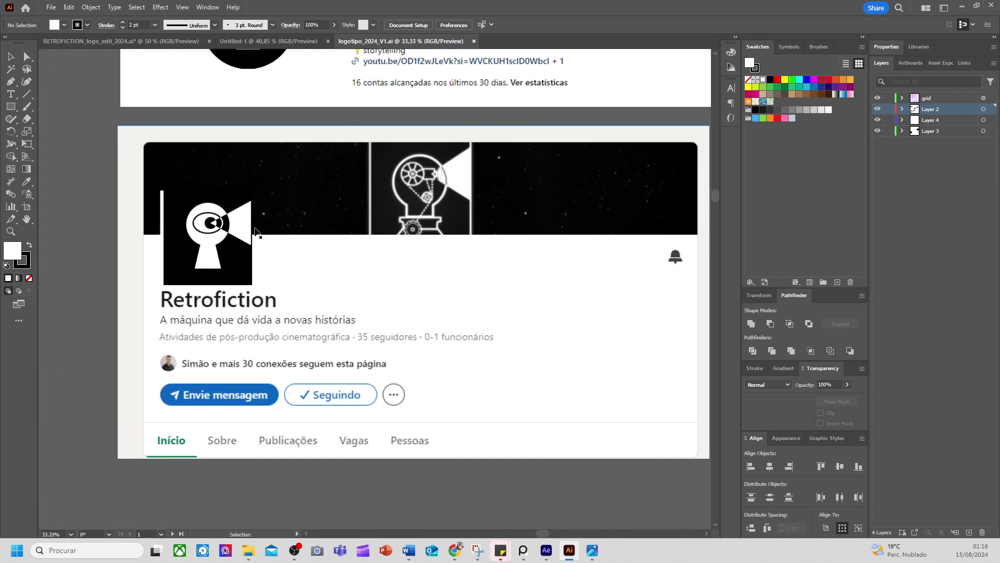
scroll(380, 335, "down", 2)
scroll(380, 242, "down", 1)
scroll(411, 328, "right", 2)
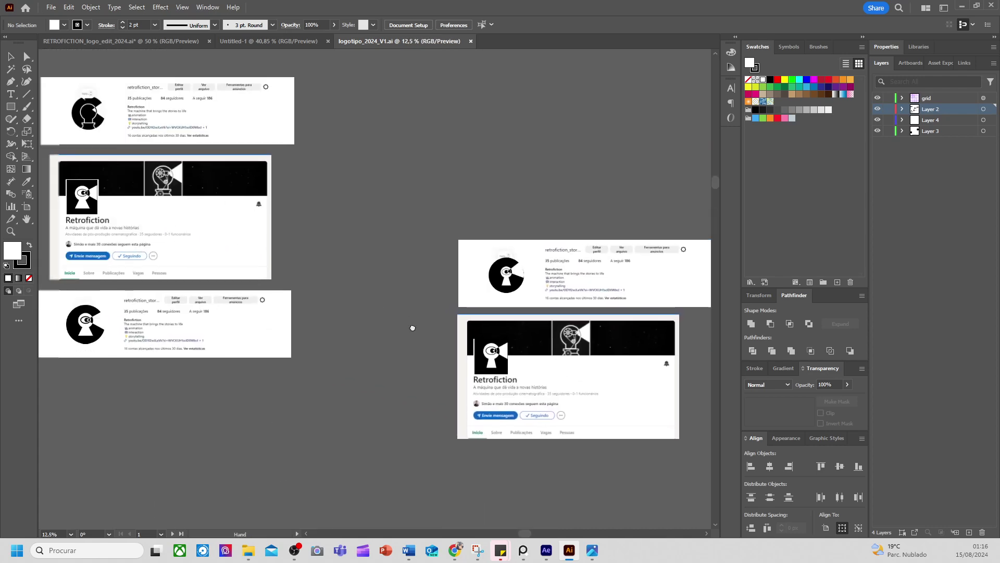
scroll(313, 292, "left", 3)
scroll(188, 252, "up", 2)
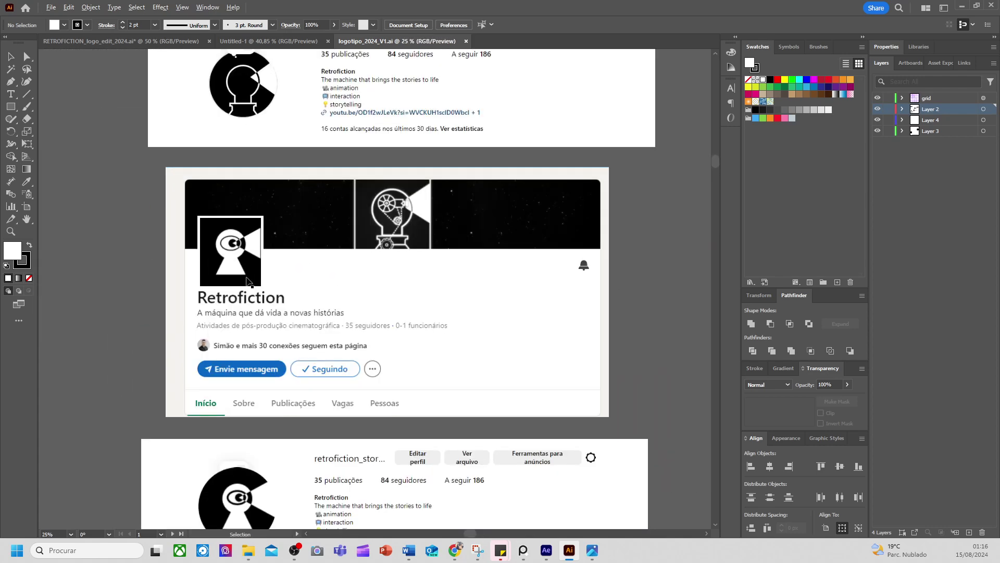
scroll(254, 299, "down", 1)
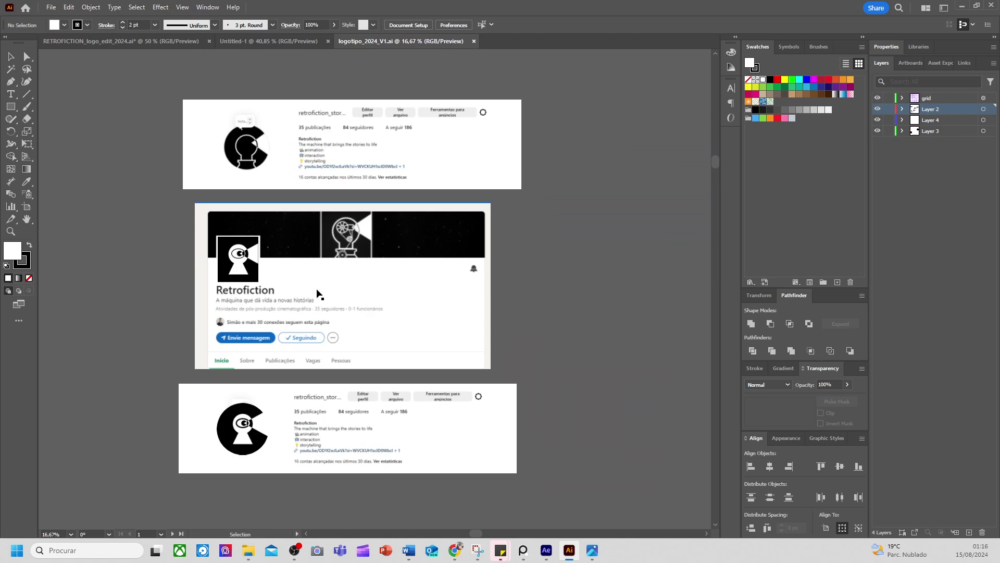
scroll(336, 193, "down", 3)
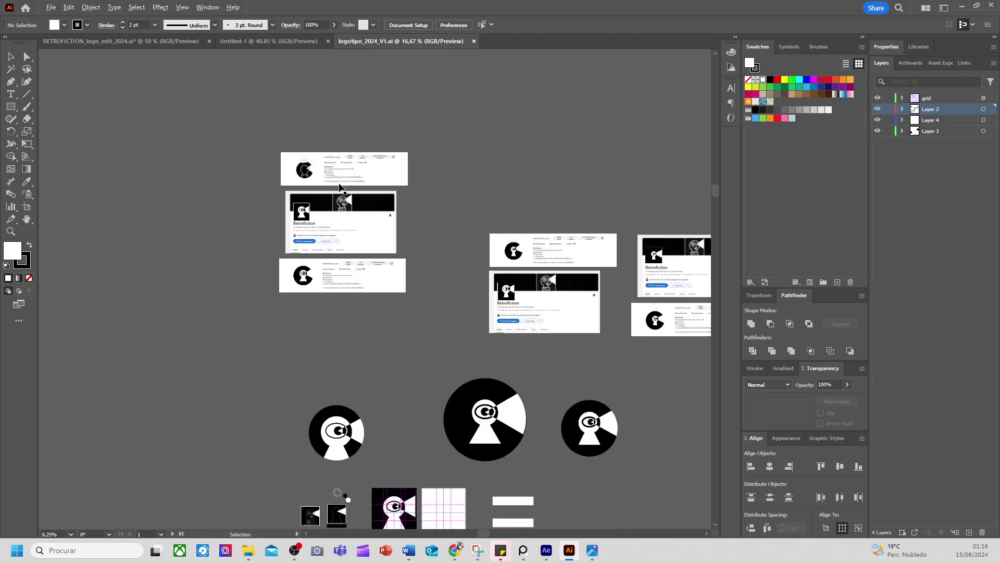
scroll(214, 266, "right", 4)
left_click_drag(215, 266, 305, 281)
scroll(305, 281, "up", 2)
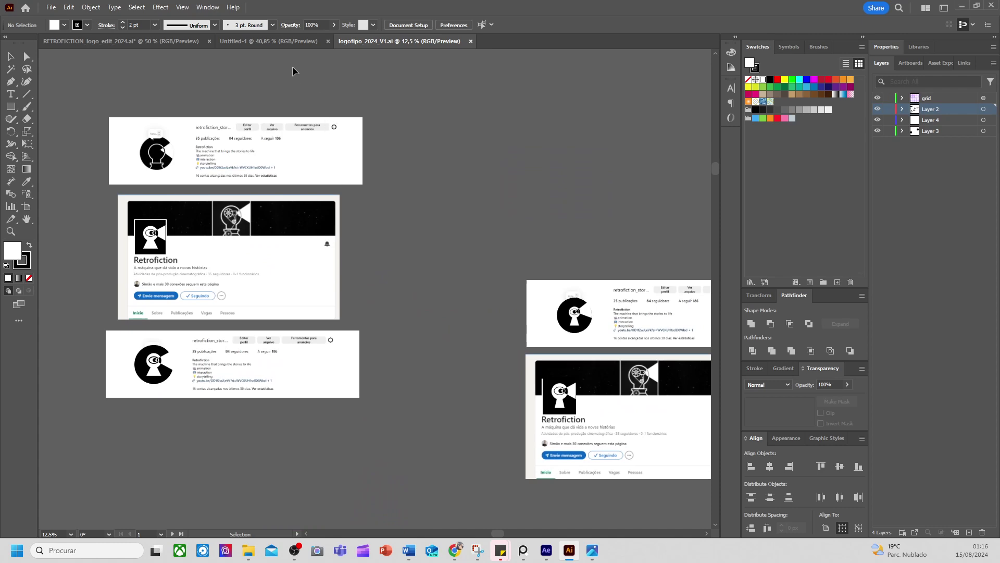
Paste the captured keyhole logo into the Untitled-1 document, centre it on the artboard and scale it down to the artboard's size
left_click(283, 42)
scroll(437, 210, "down", 2)
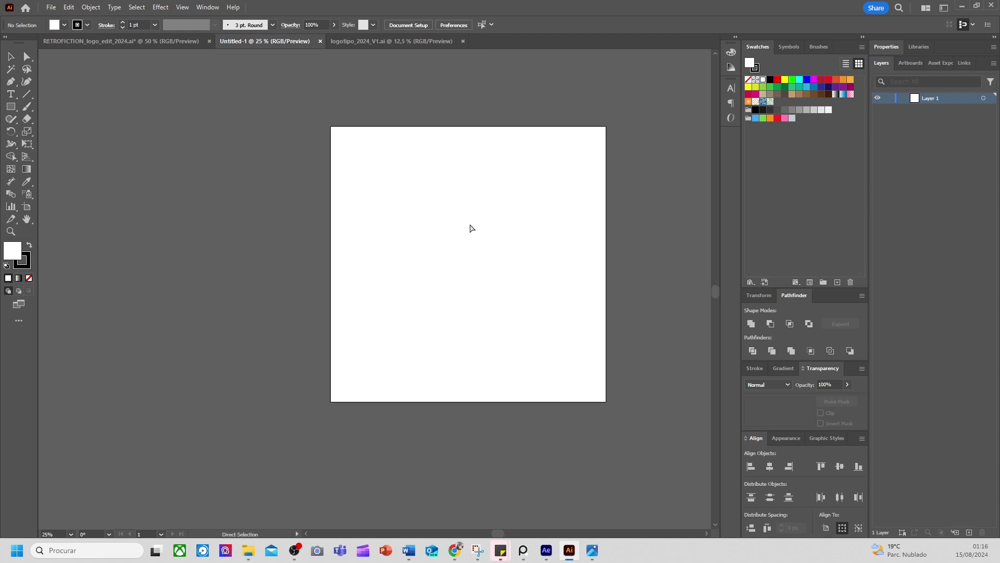
key("ctrl+v")
left_click_drag(410, 245, 558, 139)
left_click(430, 25)
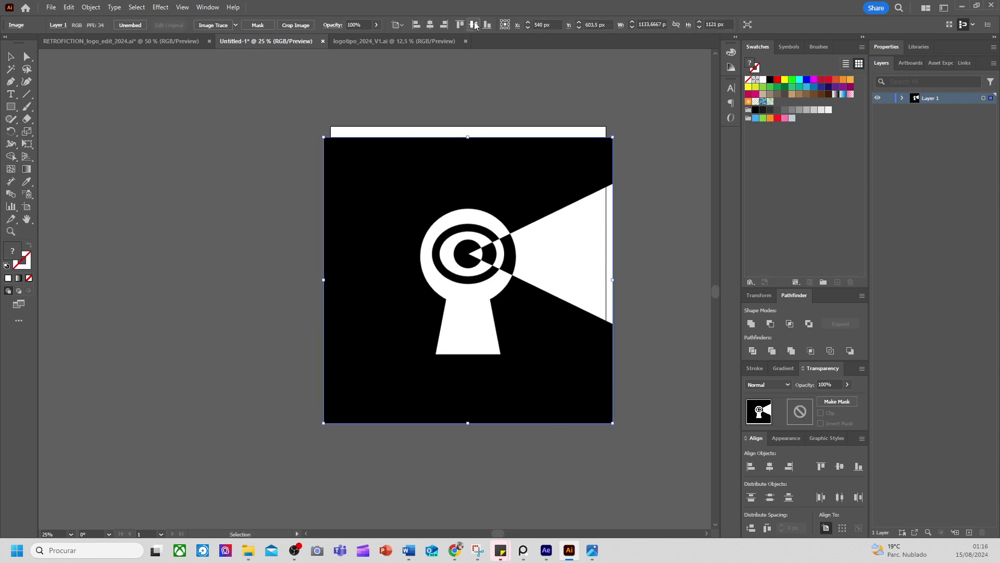
left_click(475, 25)
left_click_drag(612, 121, 606, 126)
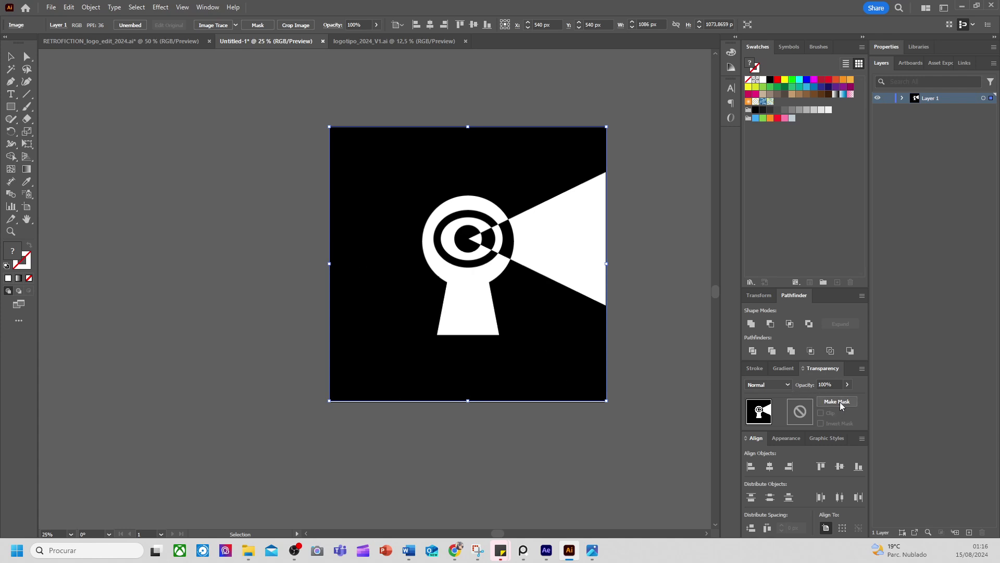
Lower the pasted logo image's opacity to 41%
left_click(847, 384)
left_click_drag(845, 397, 823, 397)
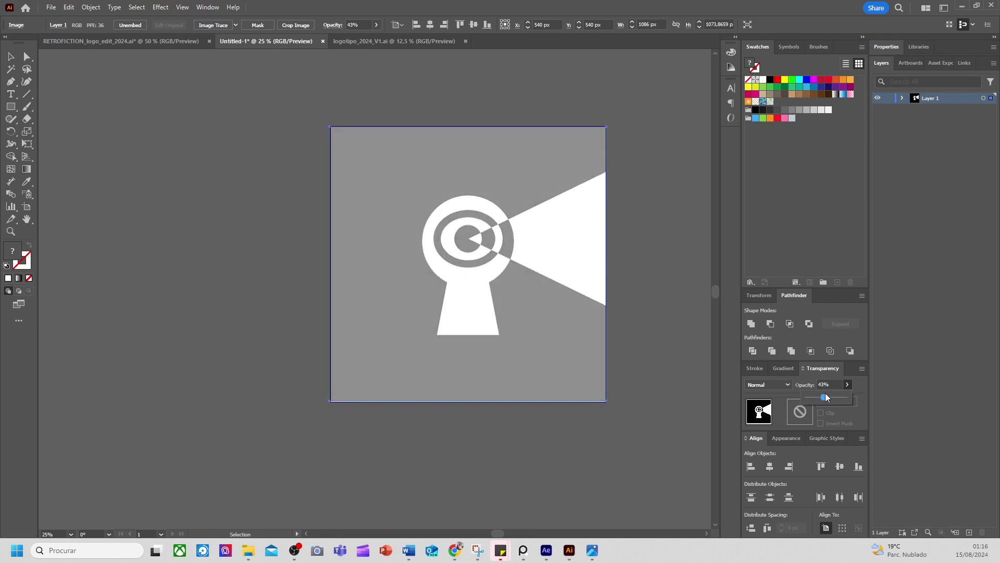
left_click(623, 279)
left_click_drag(623, 279, 612, 313)
scroll(578, 286, "up", 1)
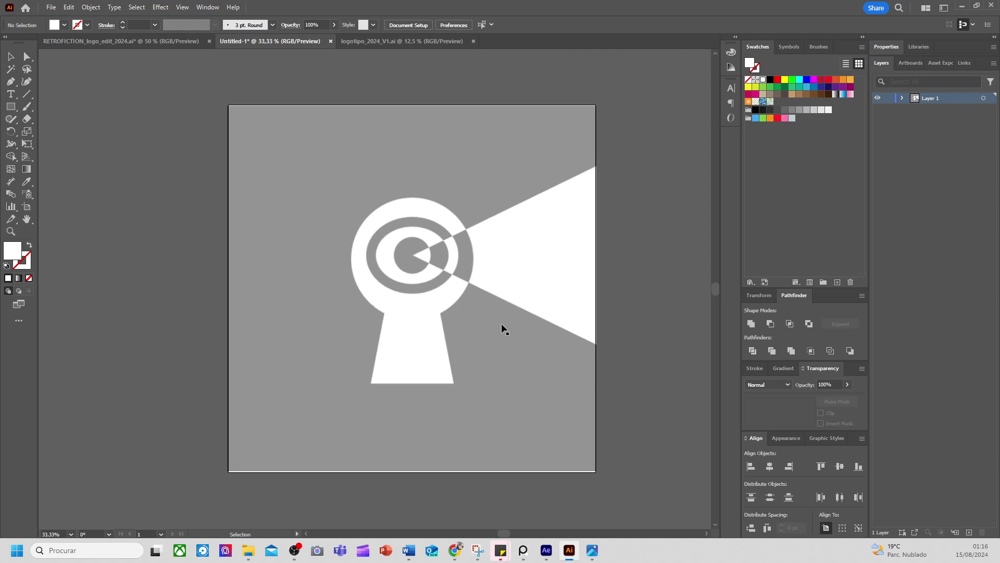
scroll(542, 339, "down", 2)
left_click(474, 335)
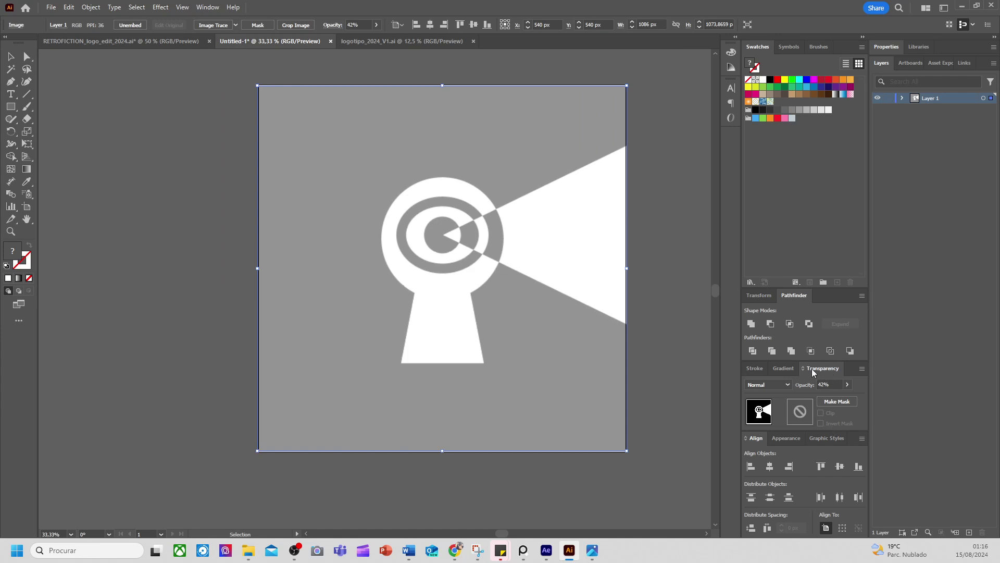
left_click(848, 386)
left_click_drag(832, 401, 824, 401)
Rename the layer holding the faded logo image as ref
double_click(932, 99)
type("ref")
key("Return")
Reset the Essentials Classic workspace
left_click(204, 8)
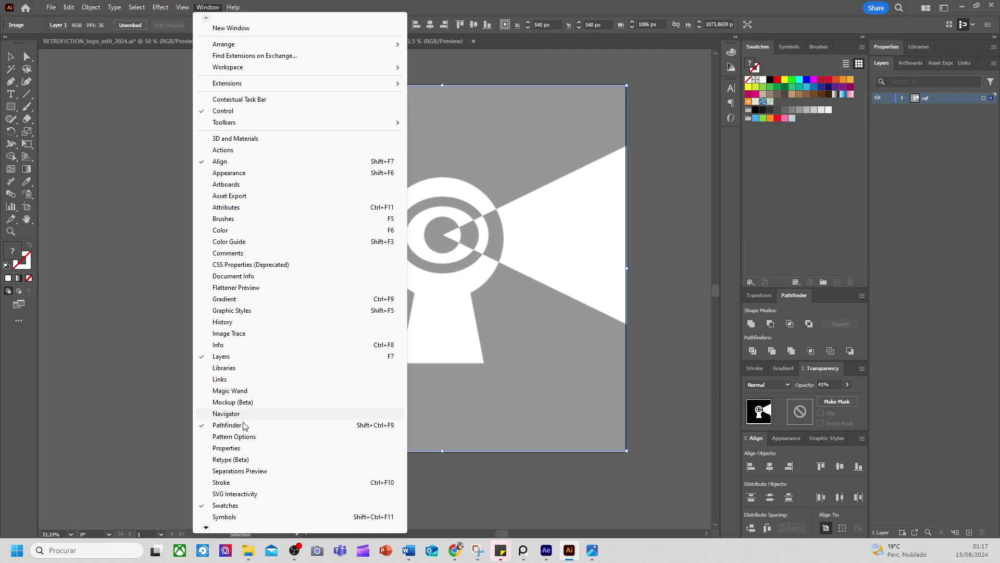
scroll(250, 487, "down", 3)
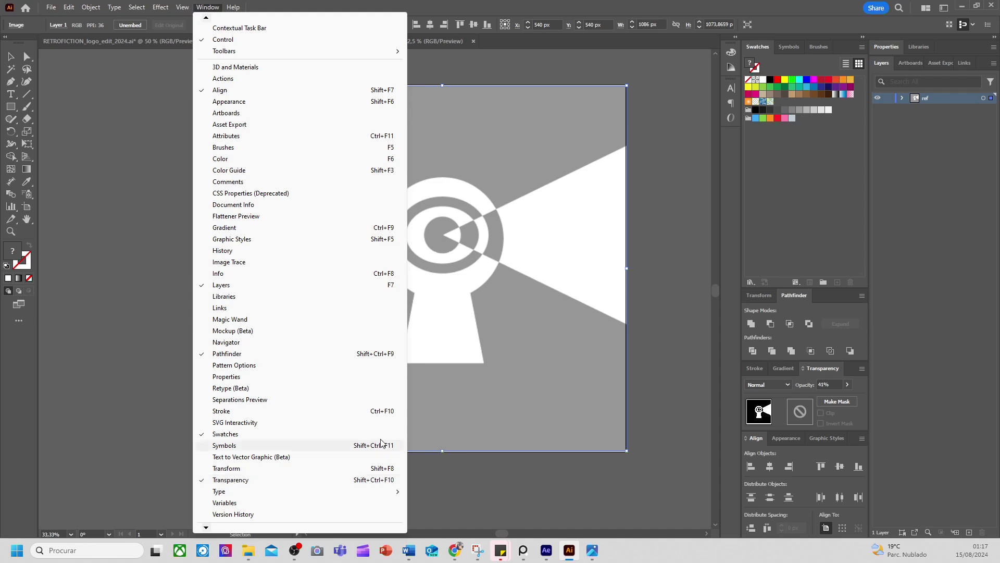
left_click(440, 5)
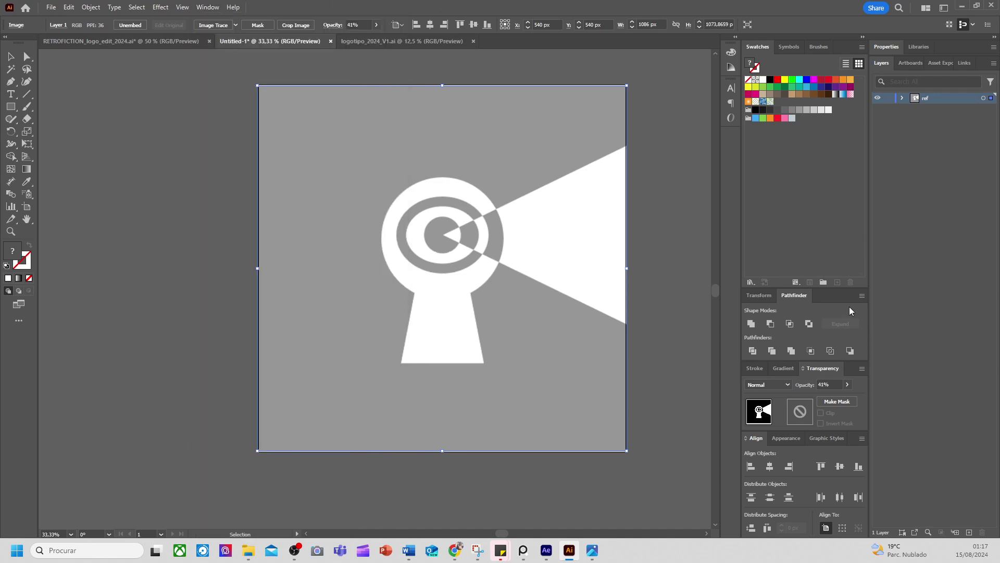
left_click(207, 7)
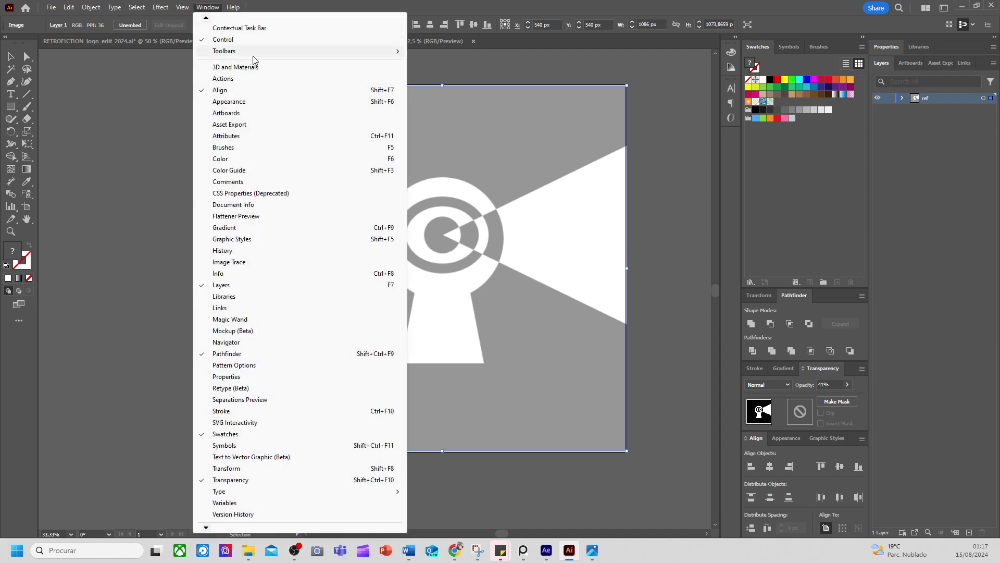
mouse_move(206, 22)
mouse_move(206, 21)
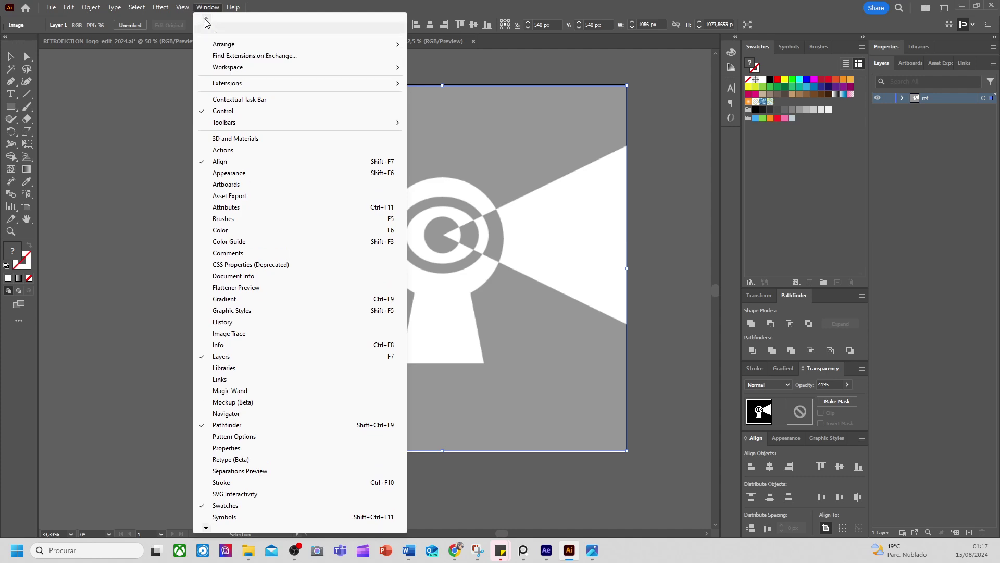
mouse_move(269, 69)
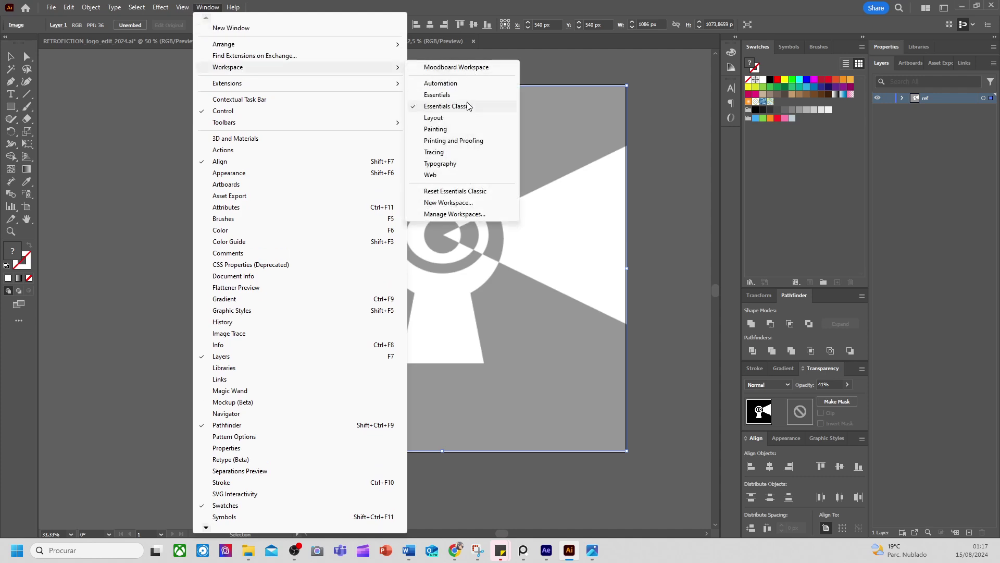
left_click(474, 191)
Add a new layer above the ref layer and lock the ref layer
left_click(917, 96)
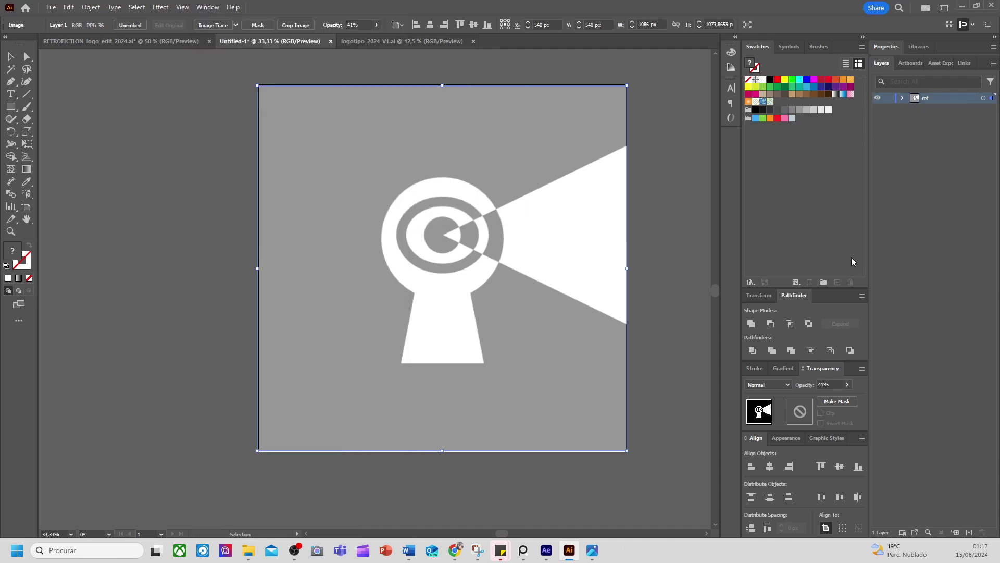
left_click(971, 531)
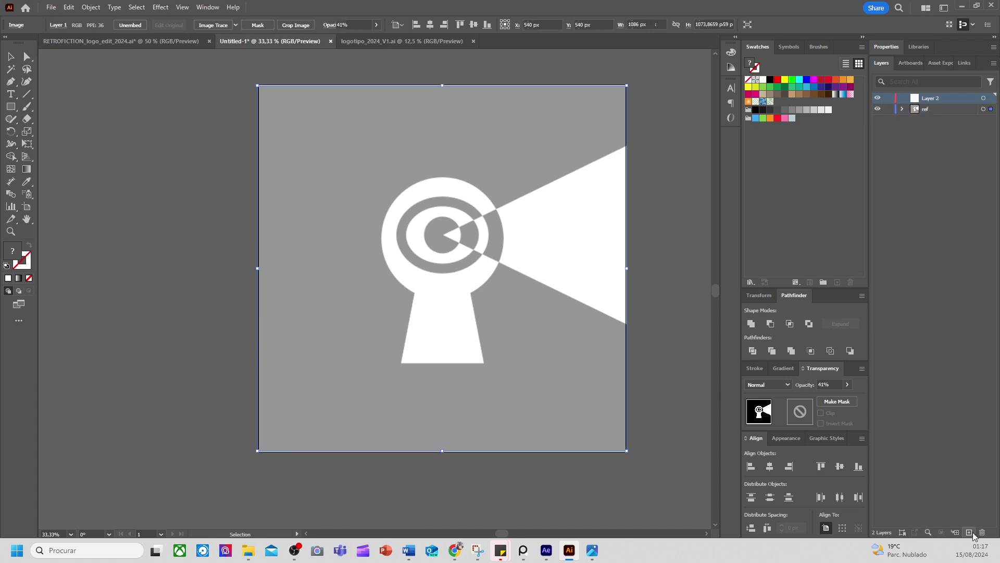
left_click(889, 109)
left_click_drag(521, 219, 465, 218)
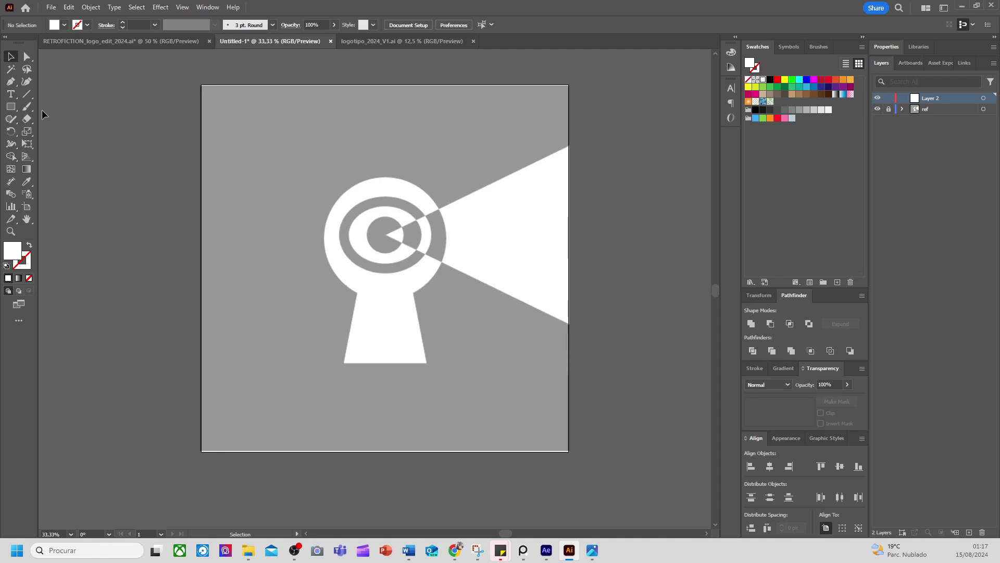
Draw a black rectangle without stroke, about 1078 × 1080 px, covering the artboard and centre it vertically
left_click_drag(10, 106, 61, 132)
mouse_move(280, 213)
left_mouse_down()
mouse_move(377, 241)
mouse_move(291, 218)
left_mouse_up()
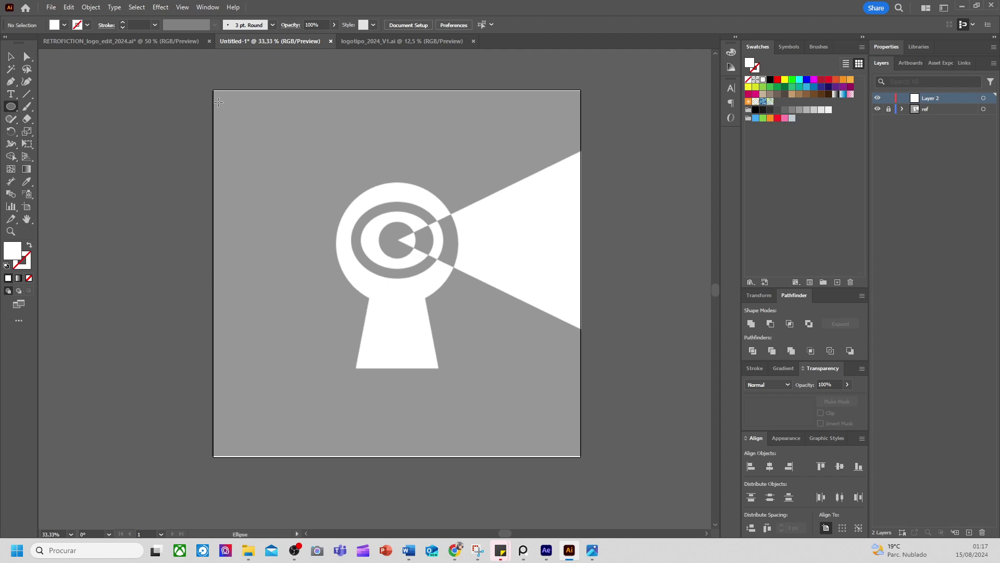
left_click_drag(10, 107, 52, 103)
left_click(61, 27)
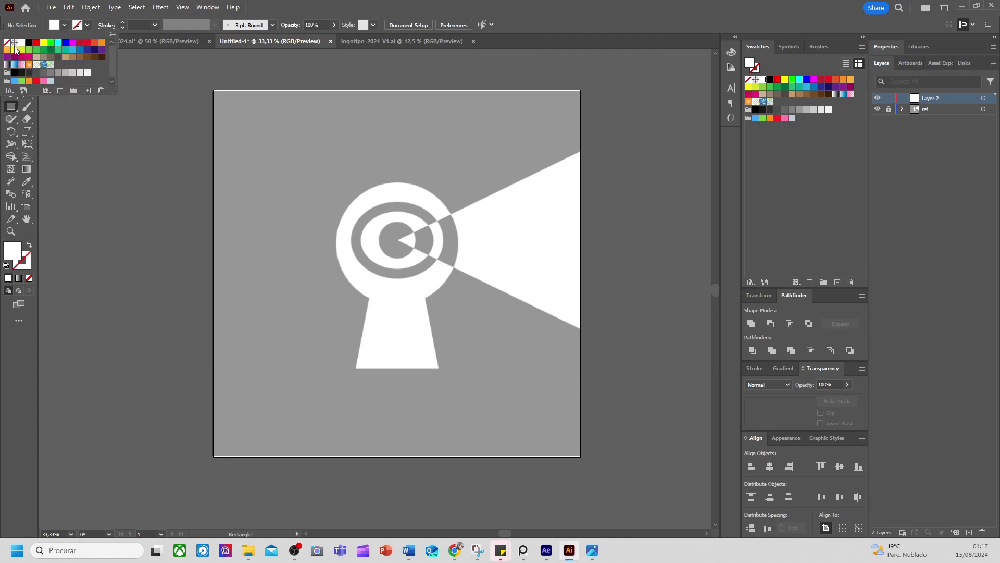
left_click(29, 42)
left_click(225, 101)
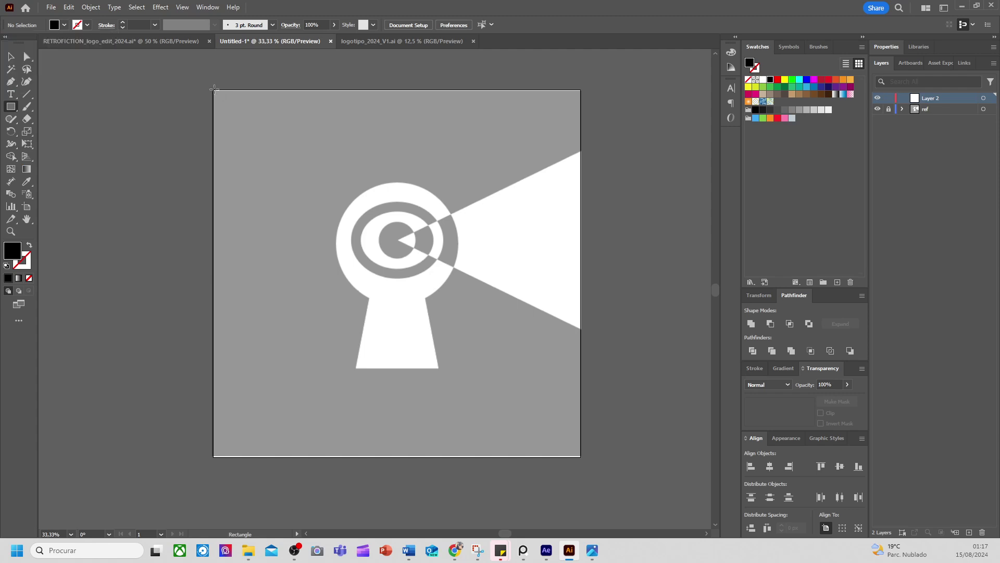
left_click_drag(213, 91, 581, 459)
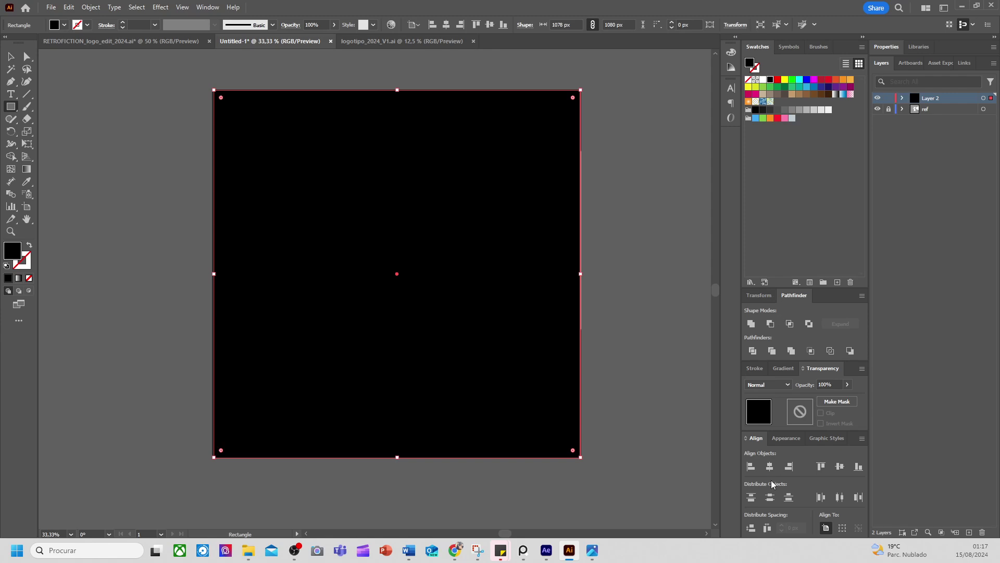
left_click(844, 467)
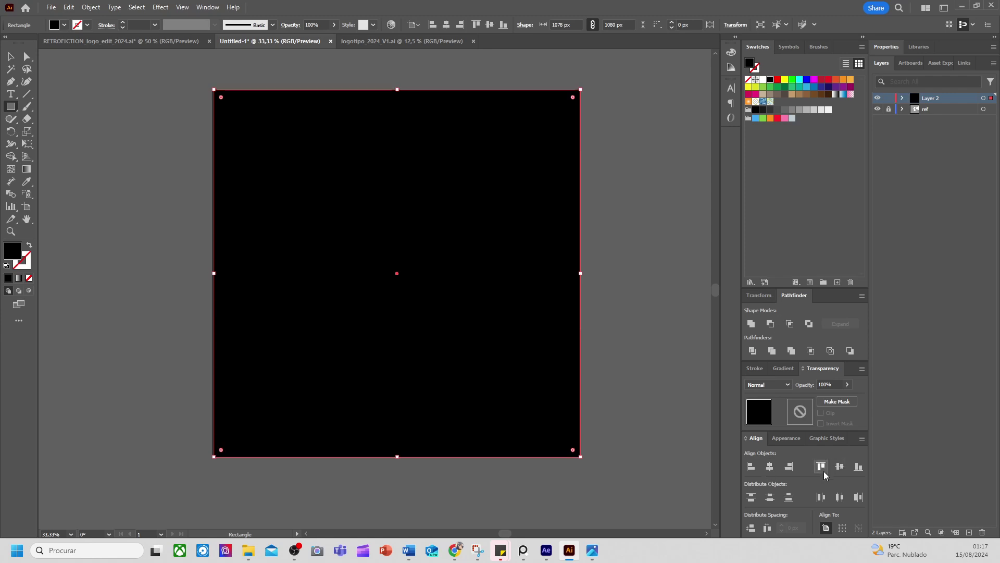
key("v")
Rename the black rectangle's layer as bg, then lock and hide it
double_click(927, 99)
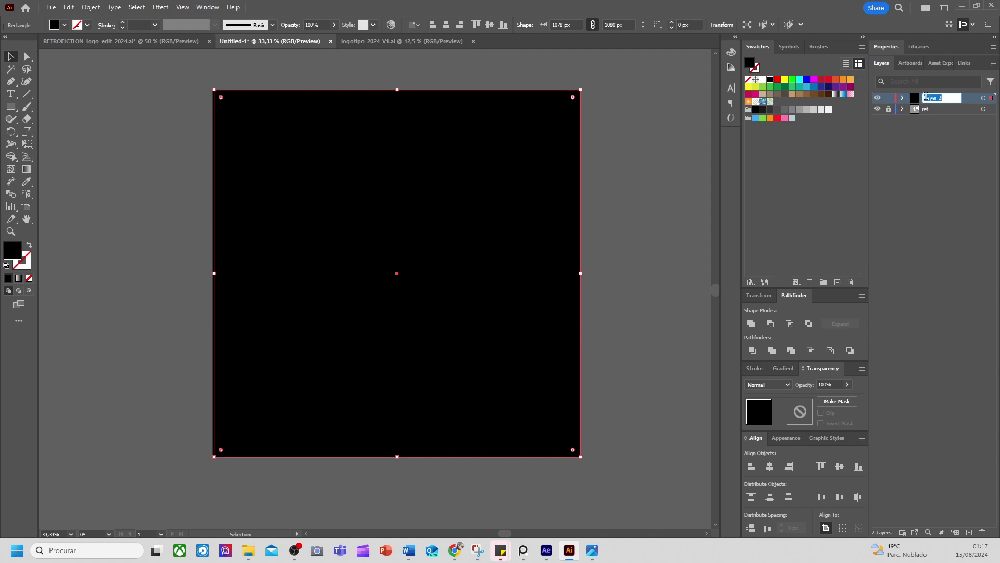
type("bg")
key("Return")
left_click(889, 98)
left_click(877, 98)
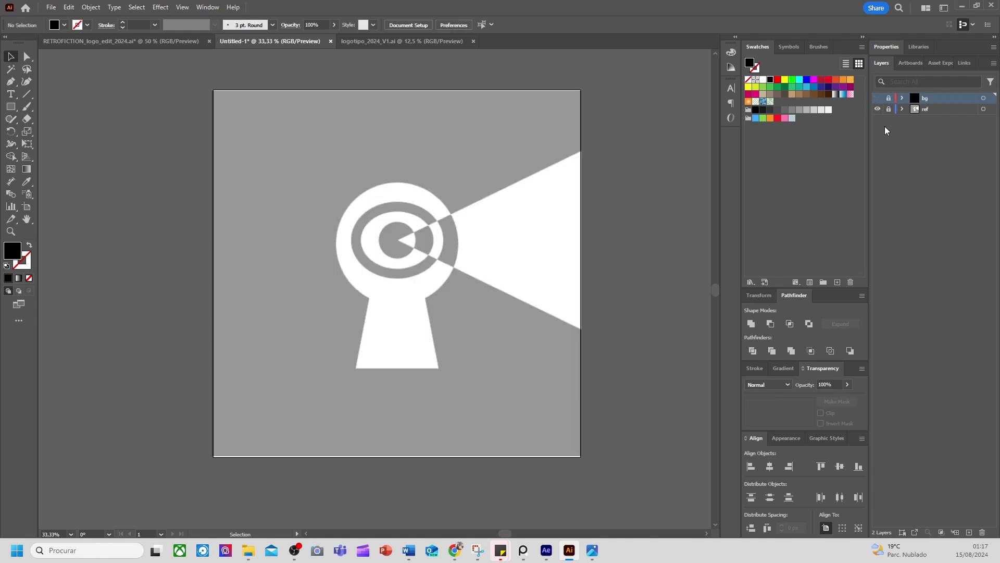
Draw a circle about 328 px wide on a new layer, fill it white and move it beside the keyhole head
left_click(969, 532)
left_click(11, 106)
left_click_drag(11, 107, 74, 130)
left_click_drag(339, 231, 404, 263)
key("v")
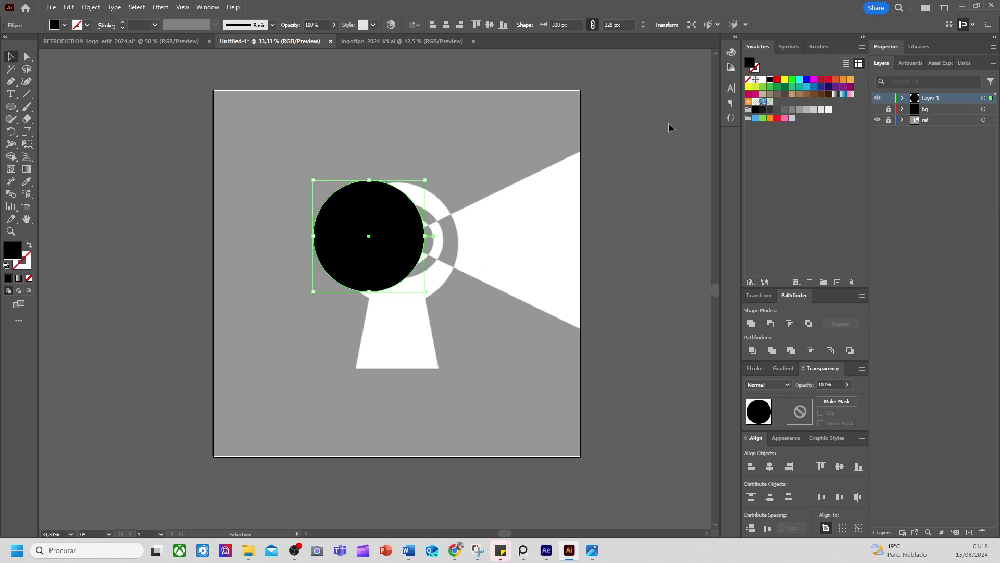
left_click(764, 80)
left_click_drag(332, 249, 229, 240)
Draw a white rectangle about 245 × 219 px over the base of the reference keyhole
left_click(17, 104)
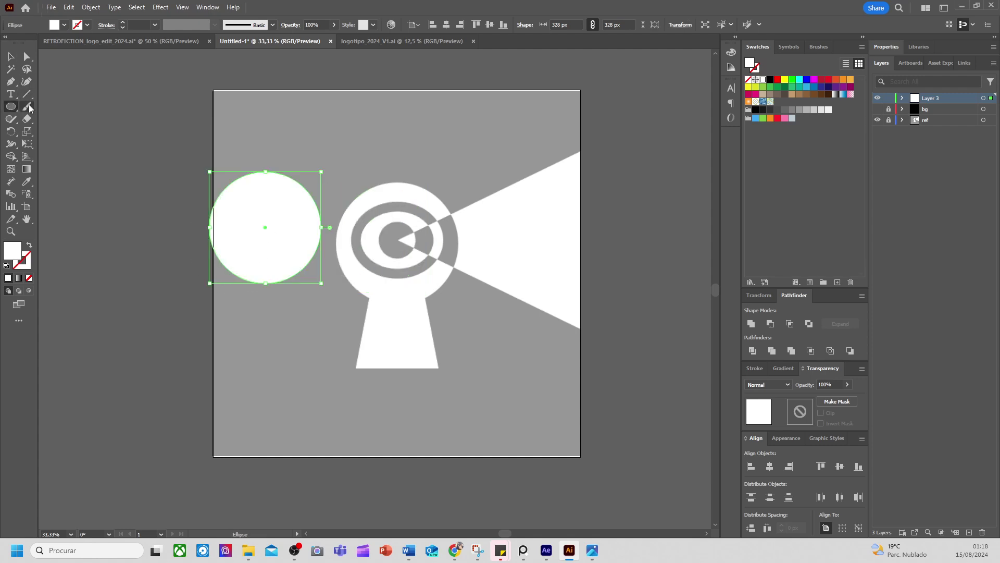
left_click_drag(8, 106, 72, 103)
left_click_drag(356, 368, 327, 366)
key("v")
key("ctrl+plus")
key("ctrl+plus")
left_click_drag(354, 331, 312, 279)
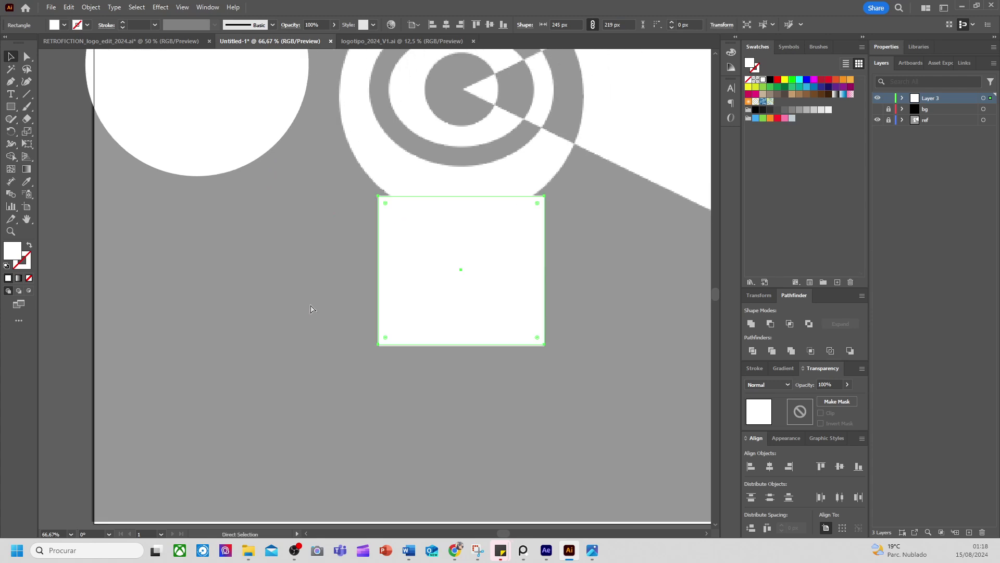
Narrow the rectangle's top edge by scaling its two upper anchor points to match the tapered keyhole base
key("a")
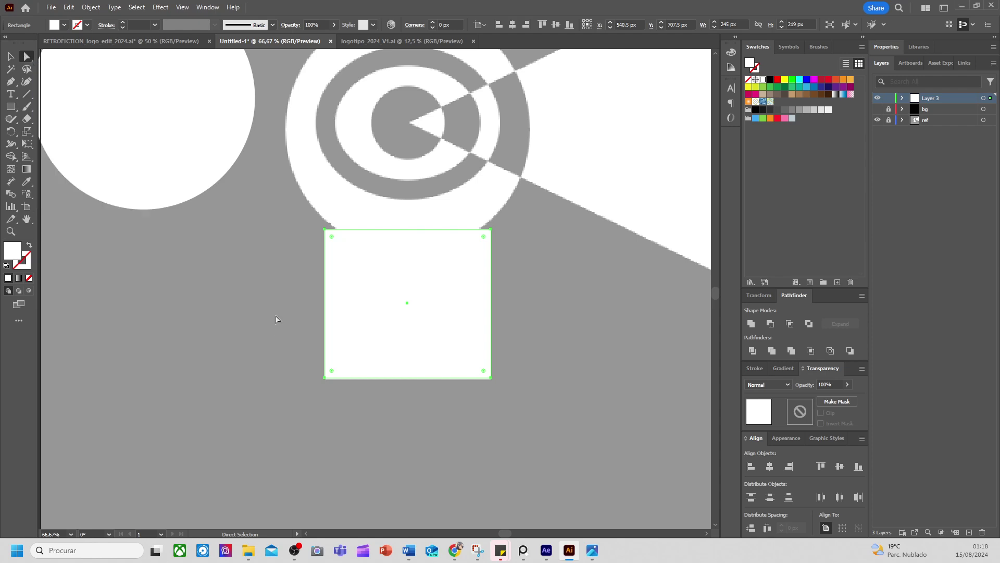
left_click_drag(307, 254, 518, 180)
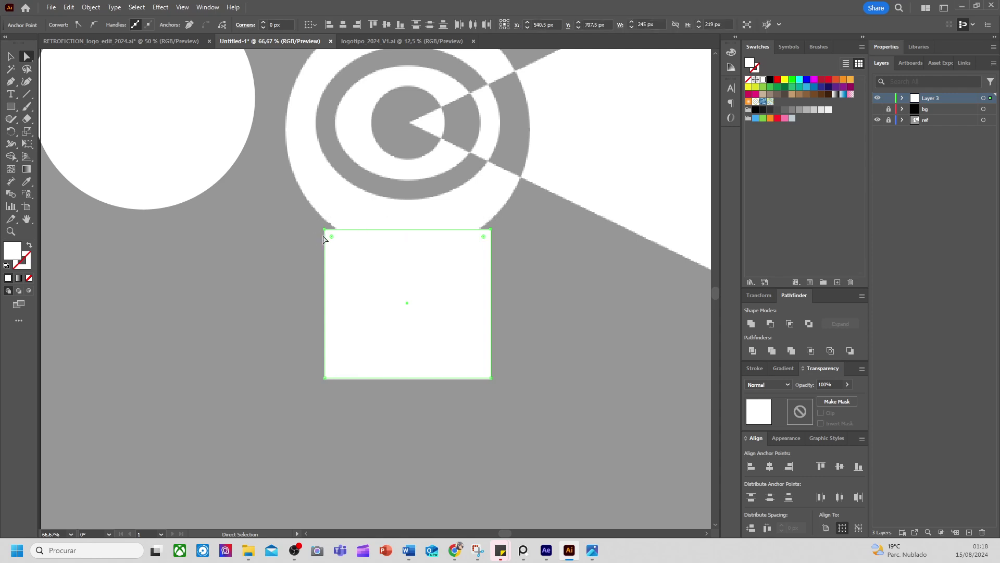
key("s")
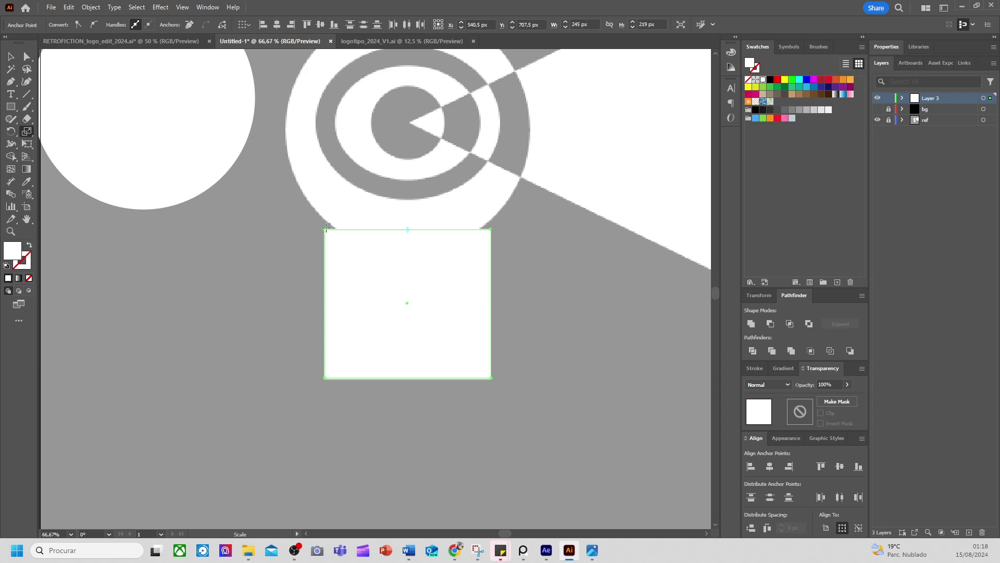
left_click_drag(326, 228, 353, 235)
key("v")
key("ctrl+minus")
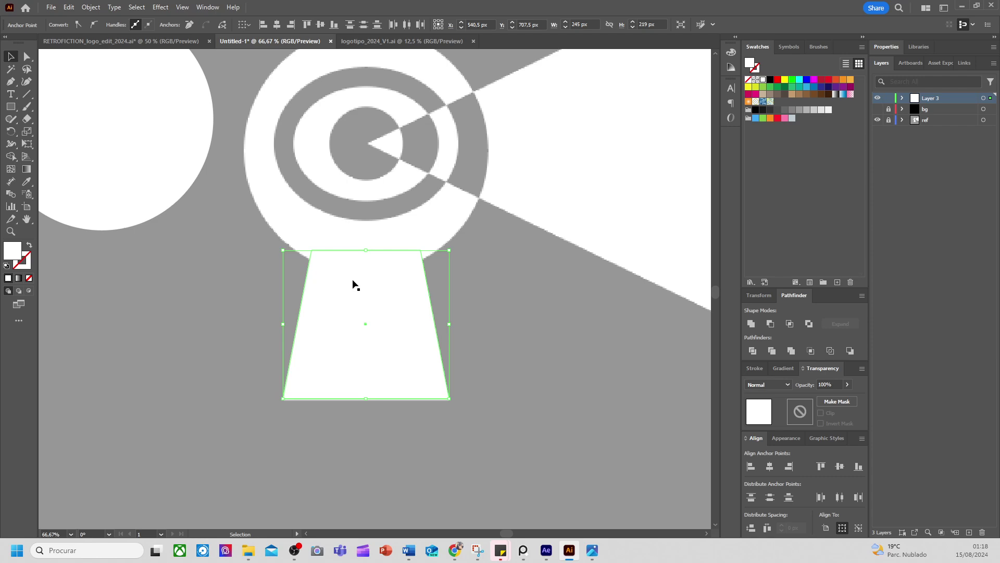
key("ctrl+minus")
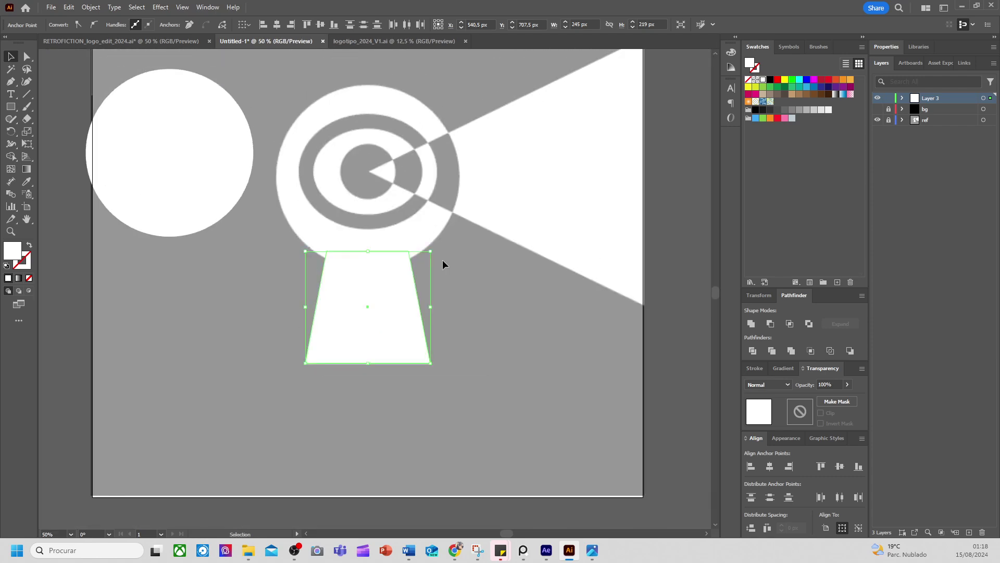
left_click(443, 260)
left_click(350, 278)
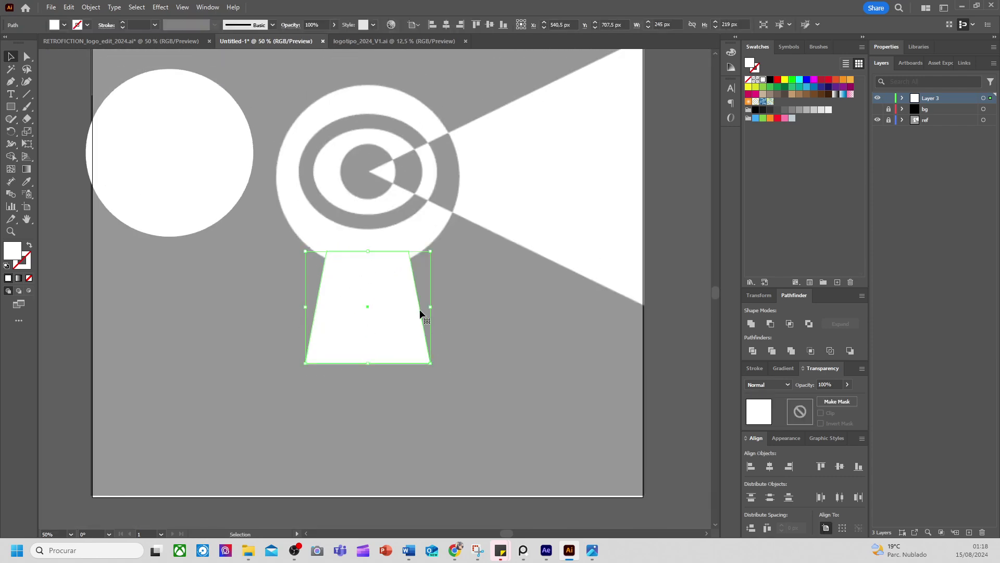
Move the white circle over the keyhole head and centre it on the artboard
left_click_drag(214, 212, 433, 235)
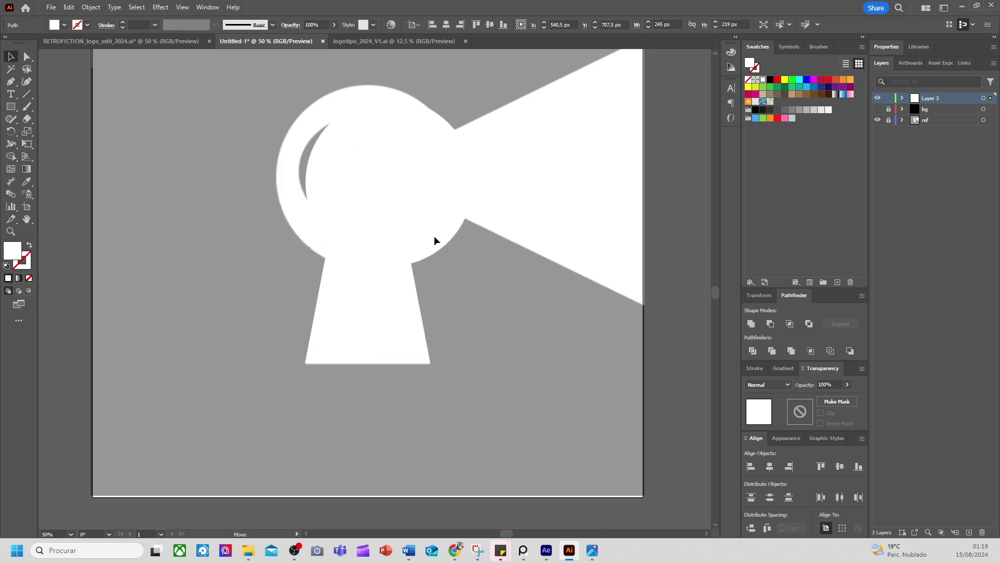
key("ctrl+minus")
key("ctrl+minus")
scroll(452, 337, "up", 1)
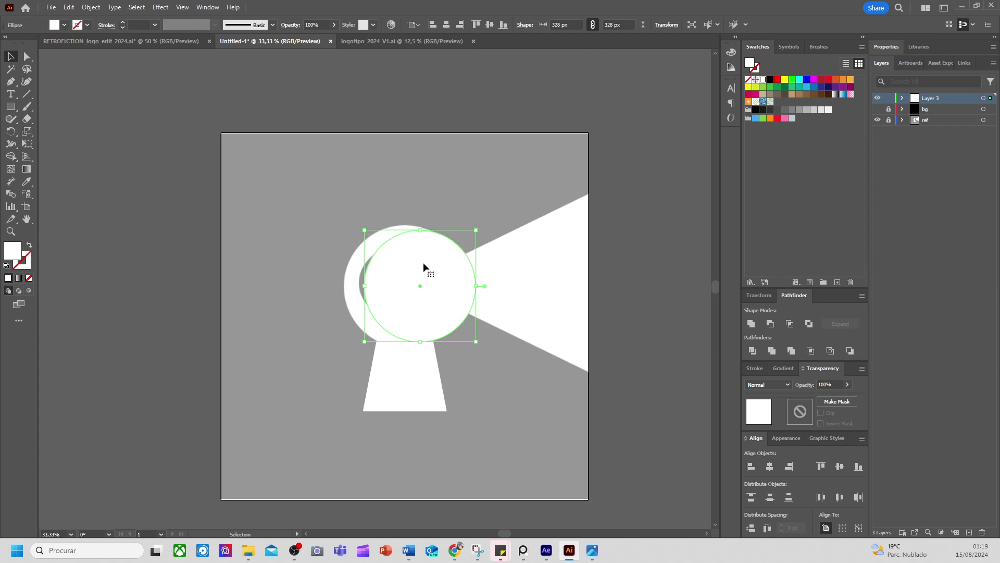
left_click(489, 25)
left_click(447, 26)
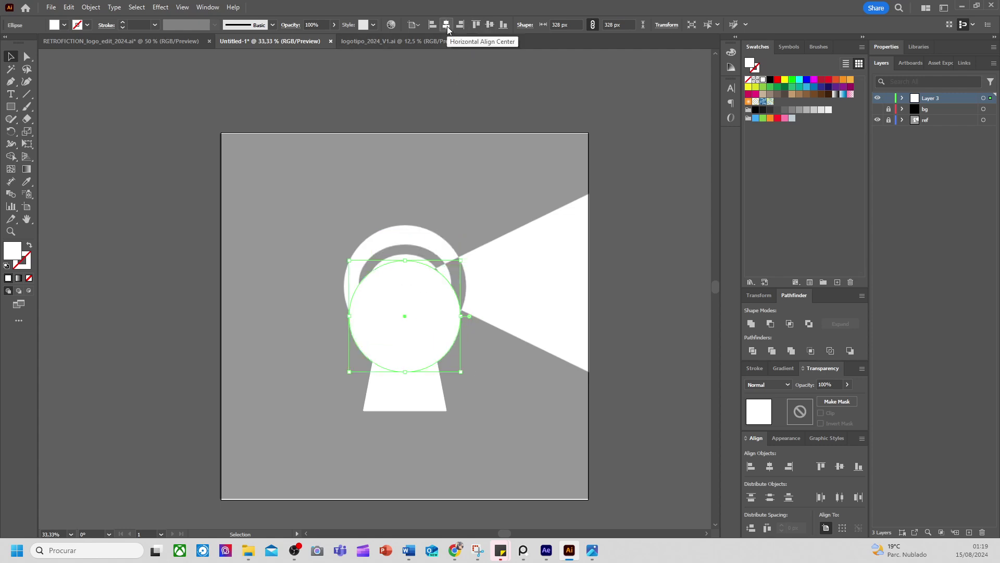
Raise the white circle onto the reference keyhole head and enlarge it to match the head's outline
left_click_drag(402, 318, 399, 289)
left_click_drag(461, 231, 468, 224)
left_click(505, 289)
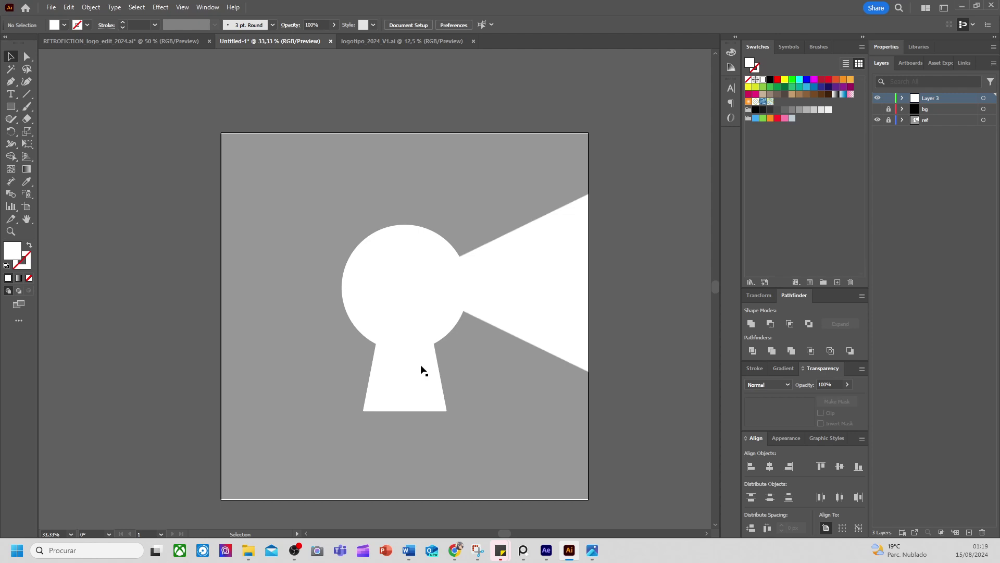
Try subtracting the tapered base from the circle with Minus Front, and undo it
left_click_drag(477, 371, 406, 319)
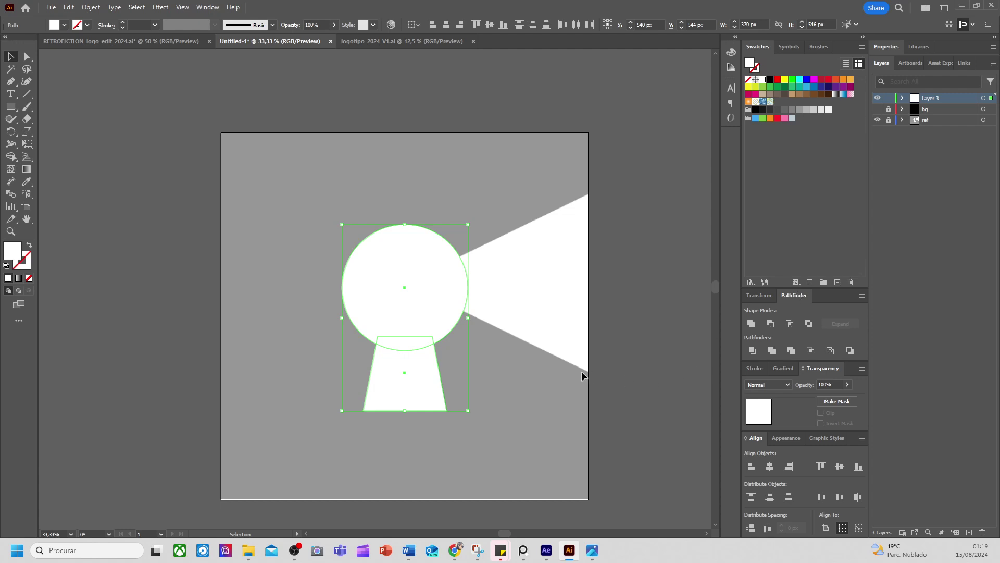
scroll(458, 372, "up", 2)
left_click_drag(500, 361, 527, 374)
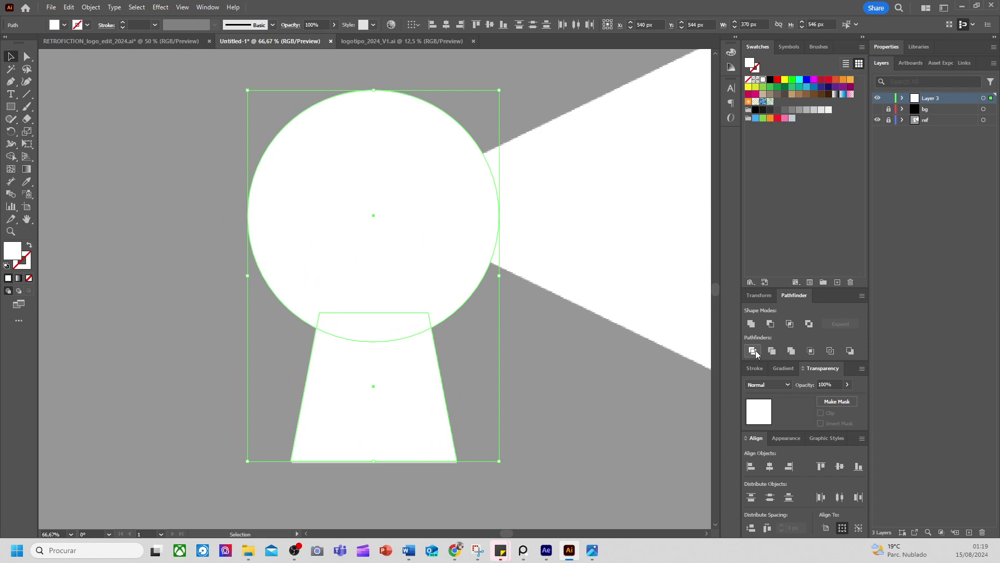
left_click(770, 323)
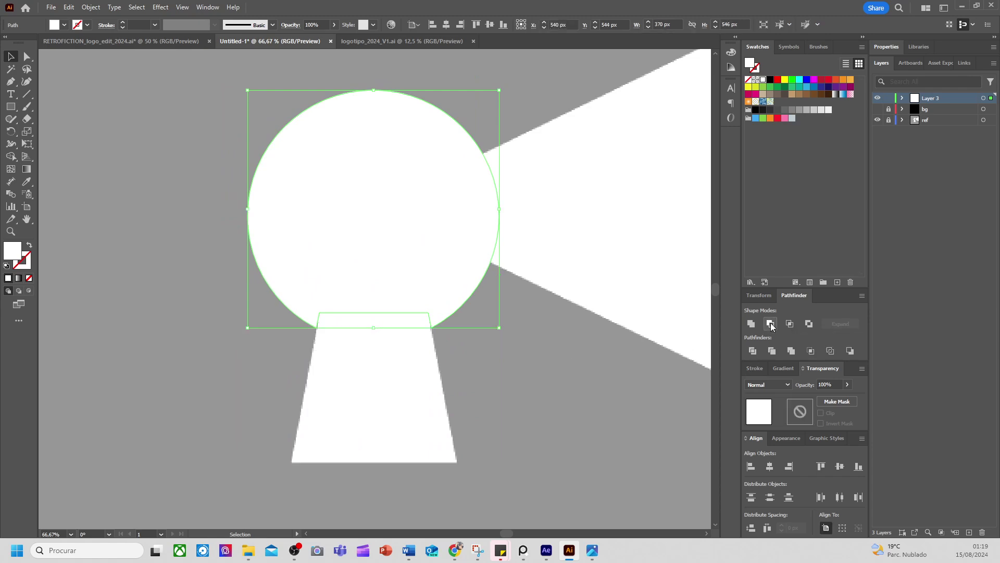
scroll(447, 368, "down", 1)
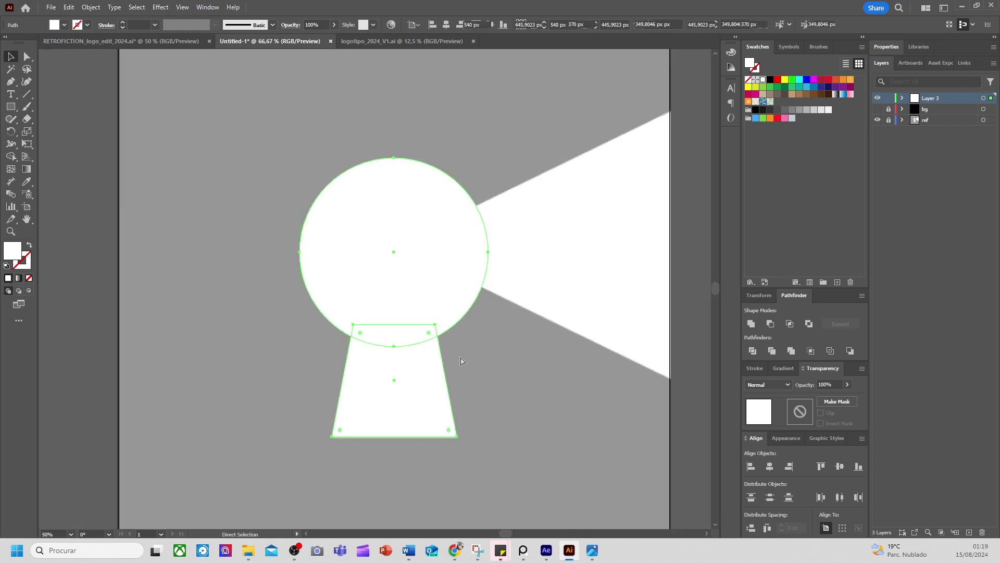
key("ctrl+z")
left_click_drag(435, 283, 270, 286)
key("ctrl+z")
Place four copies of the circle and tapered base in a horizontal row beside the artboard
scroll(402, 287, "left", 3)
scroll(402, 287, "down", 3)
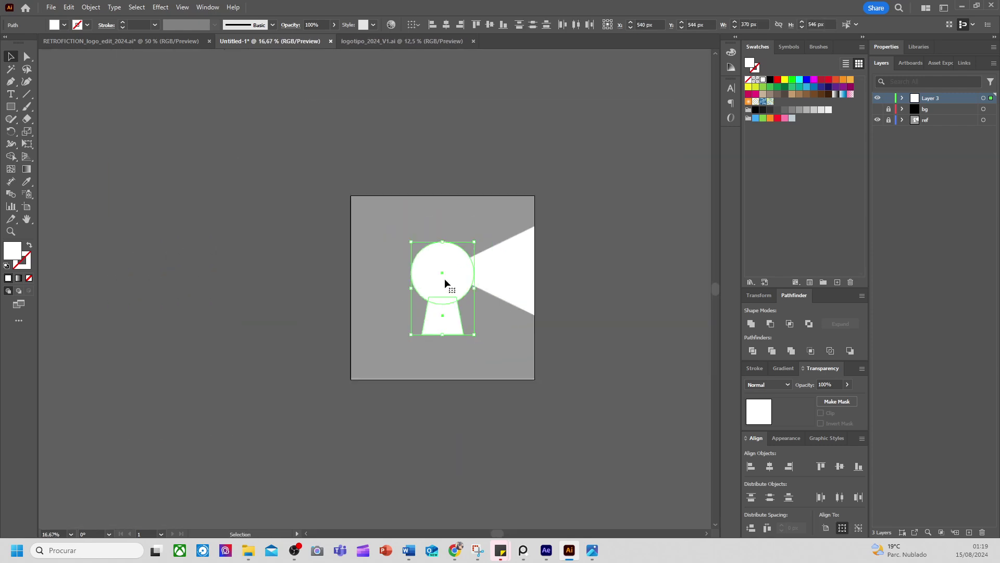
left_click_drag(447, 284, 212, 276)
scroll(440, 283, "left", 5)
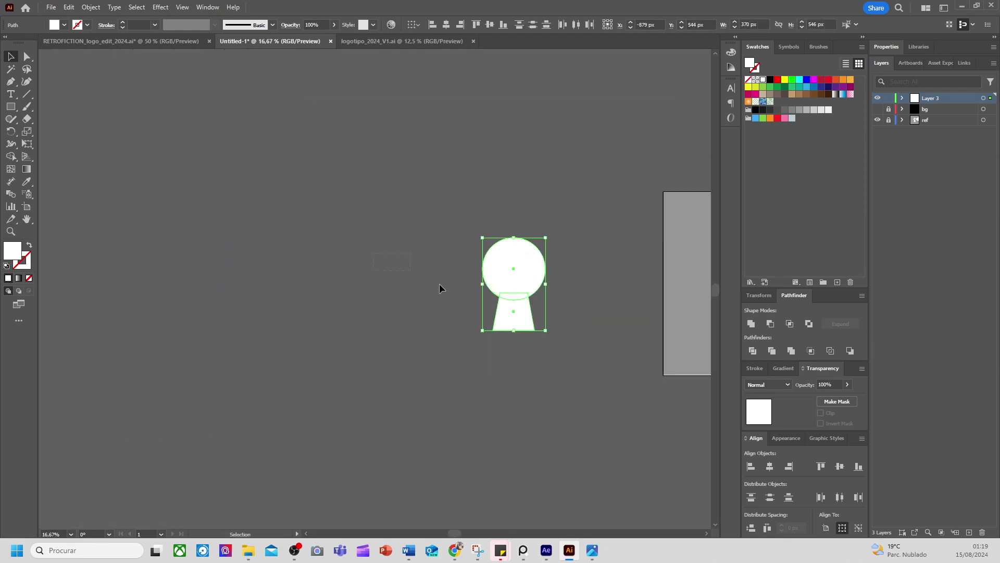
left_click(511, 313, "shift")
left_click(512, 313, "shift")
left_click_drag(512, 314, 281, 320)
scroll(326, 335, "up", 1)
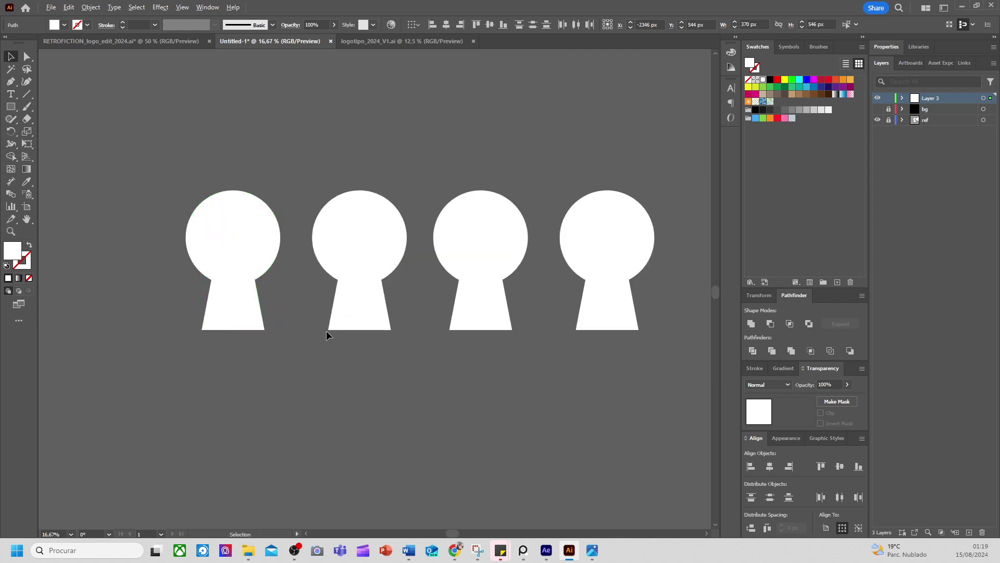
Apply Minus Front to the leftmost keyhole copy and Intersect to the copy beside it
left_click_drag(336, 355, 365, 366)
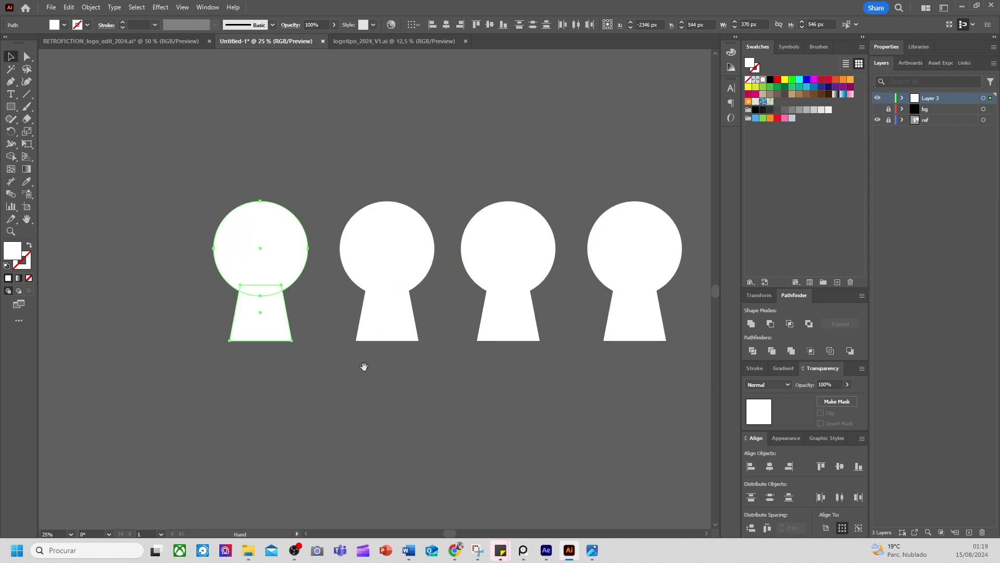
left_click(770, 323)
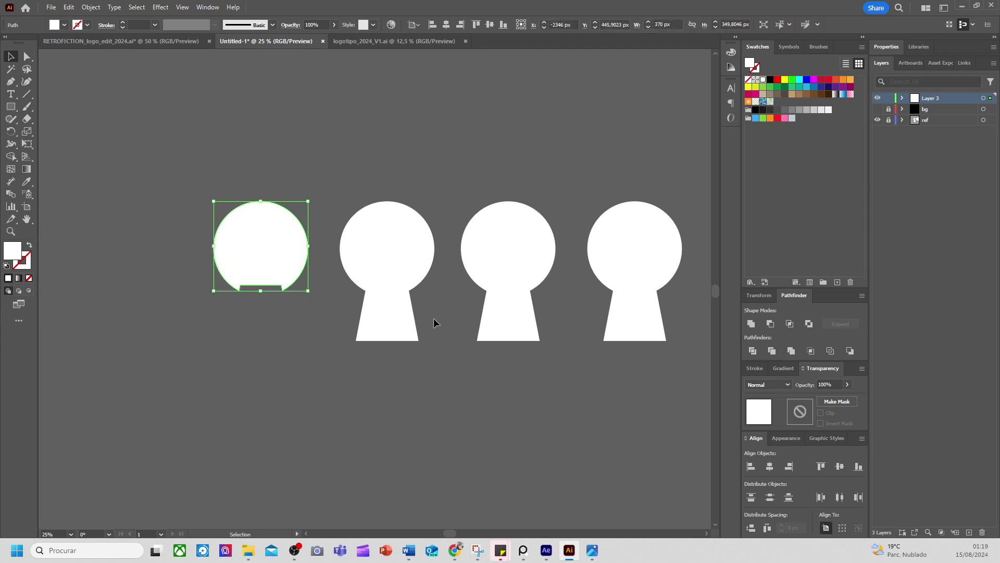
scroll(265, 276, "up", 3)
scroll(244, 268, "down", 2)
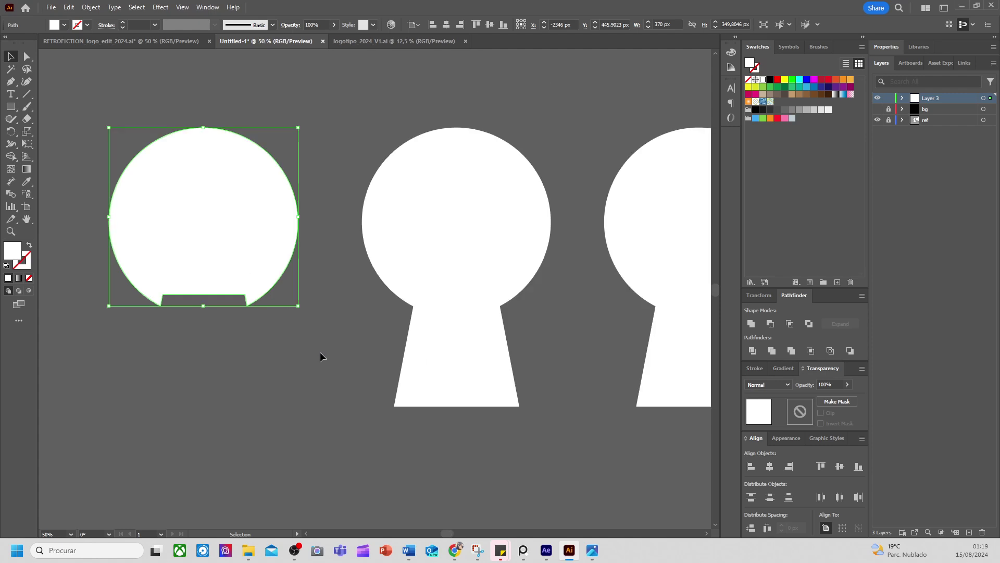
left_click_drag(375, 342, 413, 273)
left_click(790, 323)
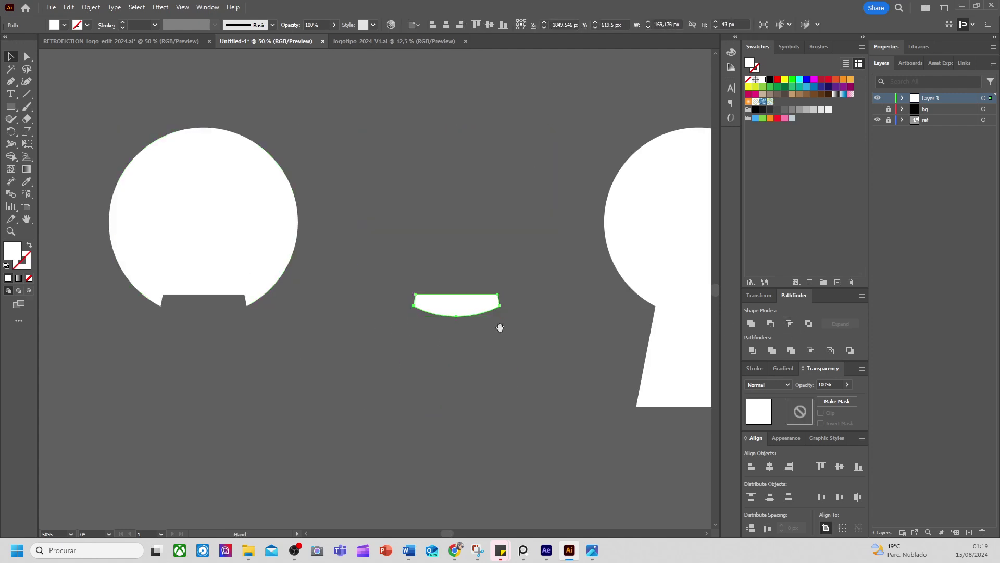
Apply Exclude to the circle and base of the third keyhole copy
scroll(324, 306, "right", 3)
scroll(323, 306, "up", 1)
scroll(373, 326, "right", 3)
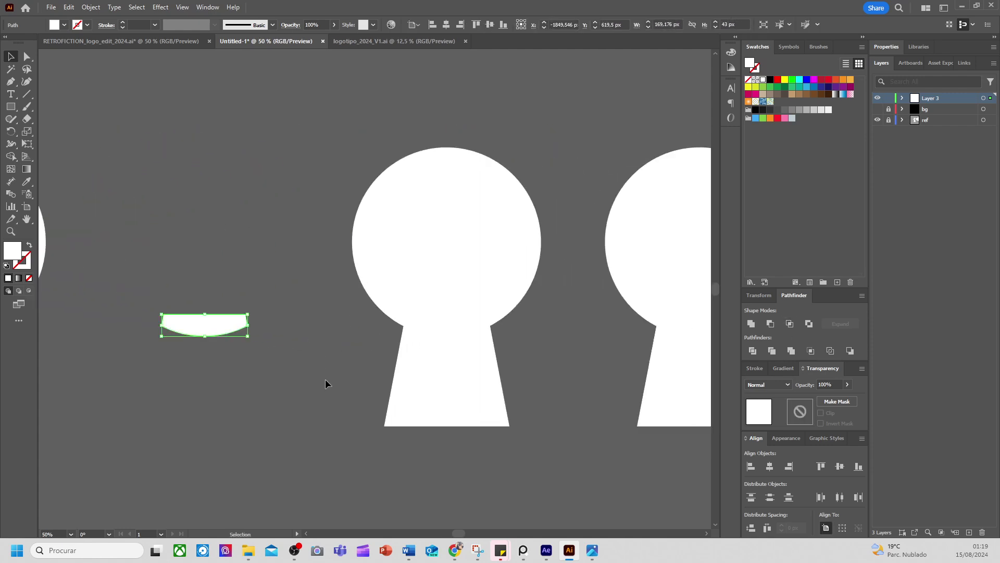
left_click_drag(327, 382, 412, 321)
left_click(809, 323)
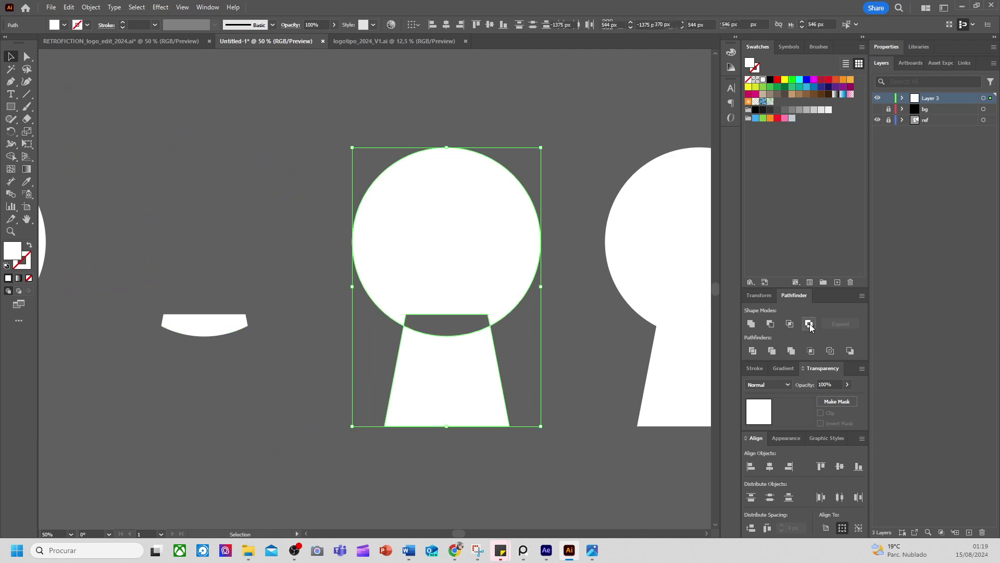
Delete all the keyhole copies and Pathfinder results outside the artboard
scroll(426, 312, "down", 2)
scroll(419, 320, "right", 3)
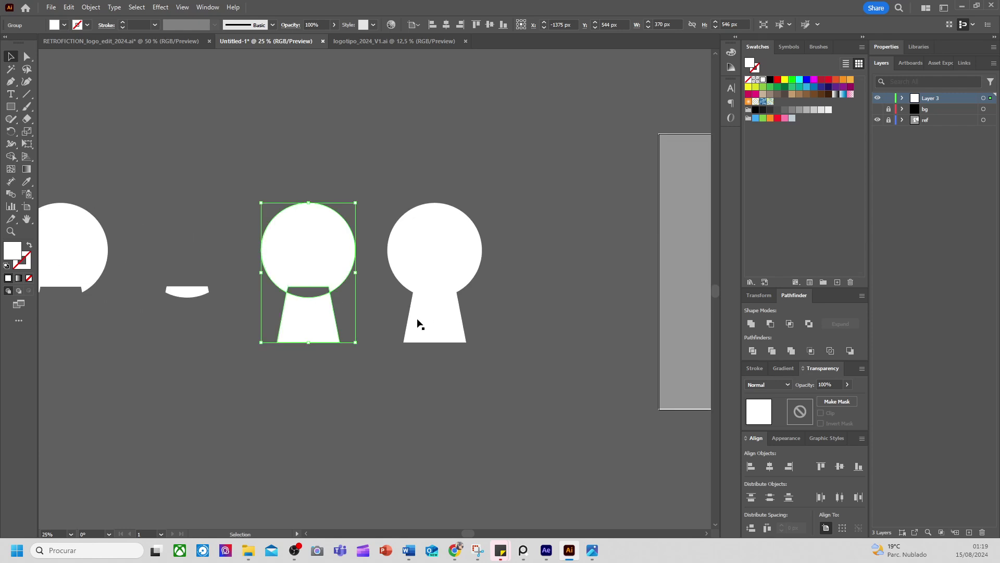
scroll(407, 312, "down", 1)
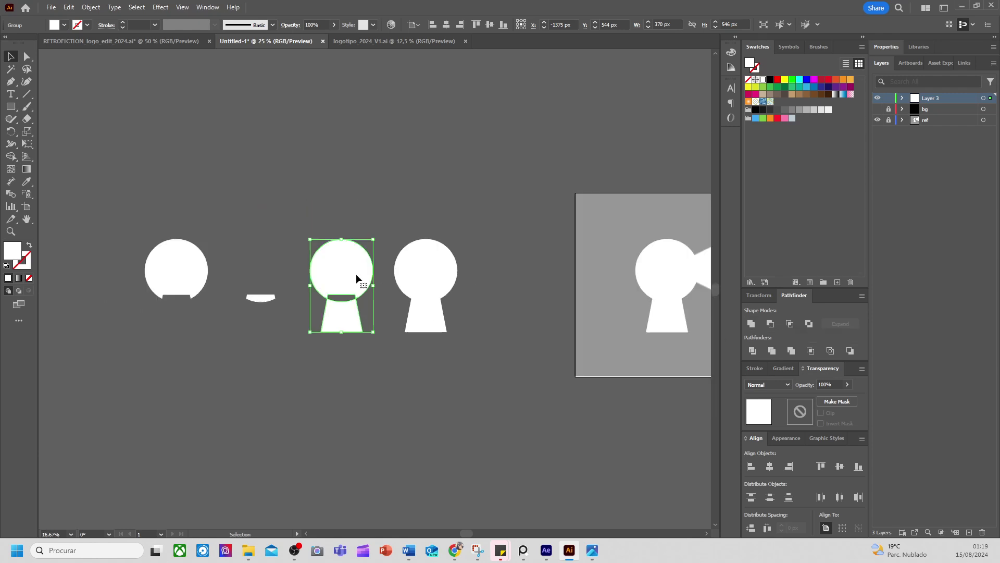
left_click_drag(166, 216, 467, 345)
key("Delete")
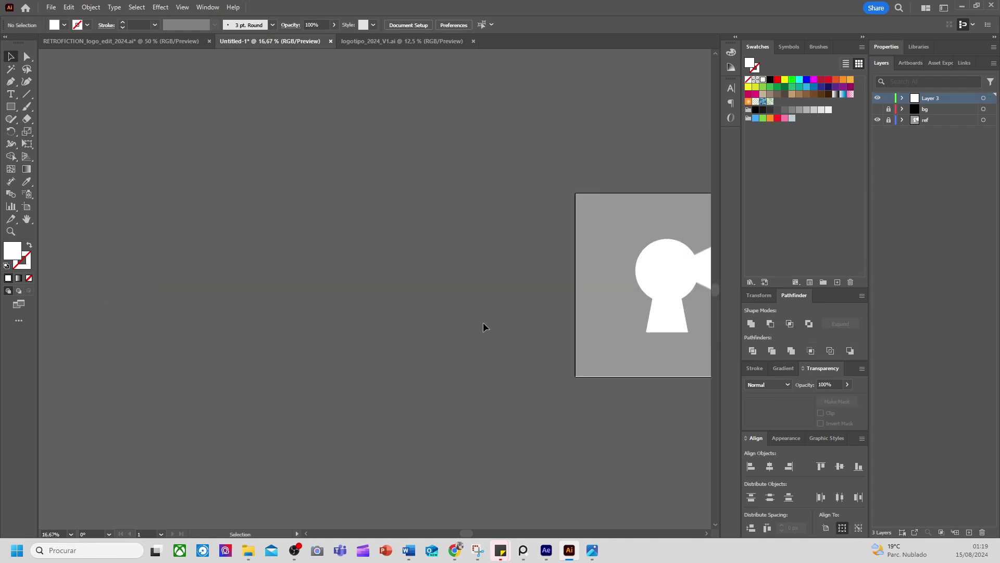
Unite the circle and tapered base on the artboard into a single keyhole shape
scroll(562, 288, "right", 4)
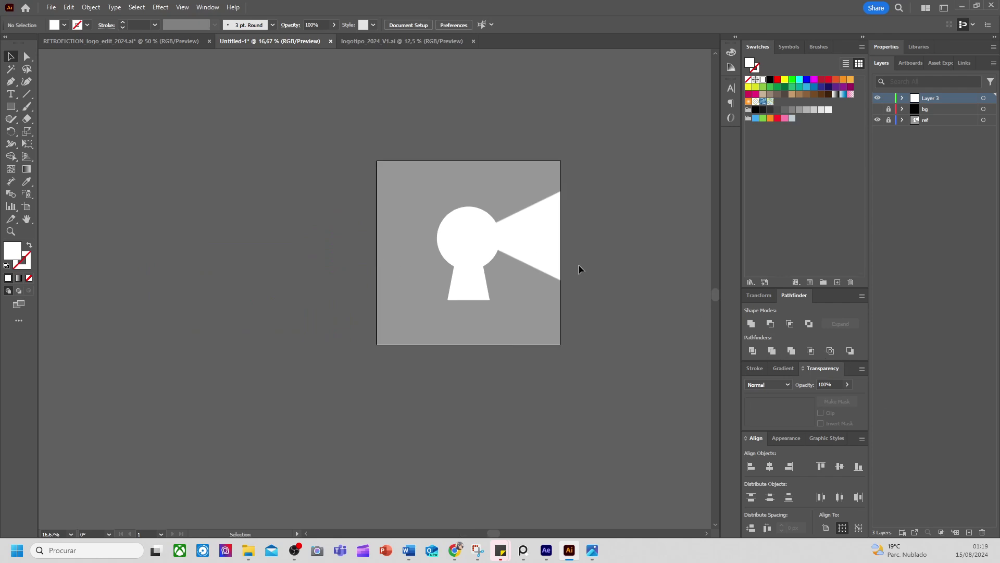
scroll(578, 264, "up", 1)
left_click_drag(494, 283, 553, 327)
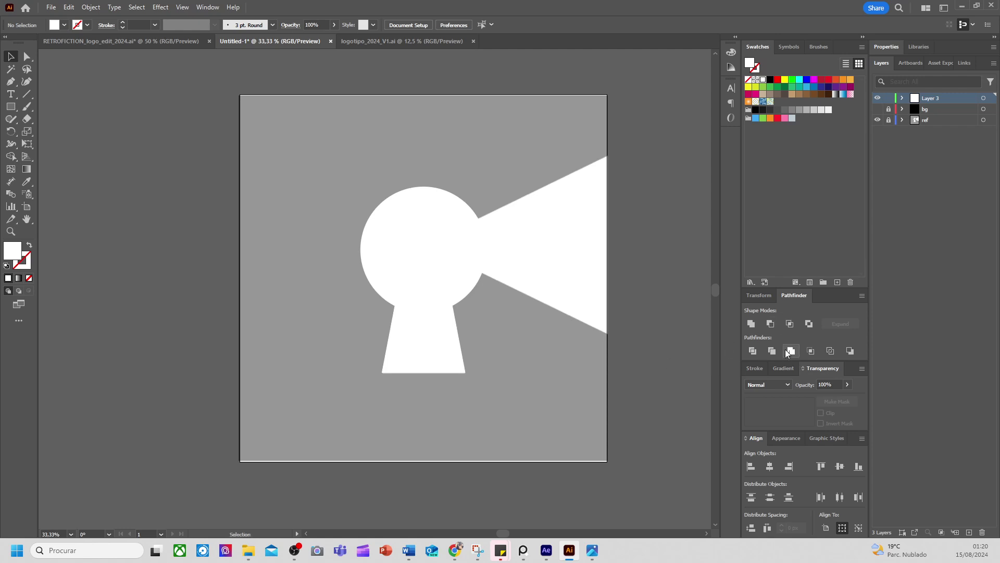
left_click(408, 269)
key("ctrl+=")
left_click_drag(422, 304, 401, 346)
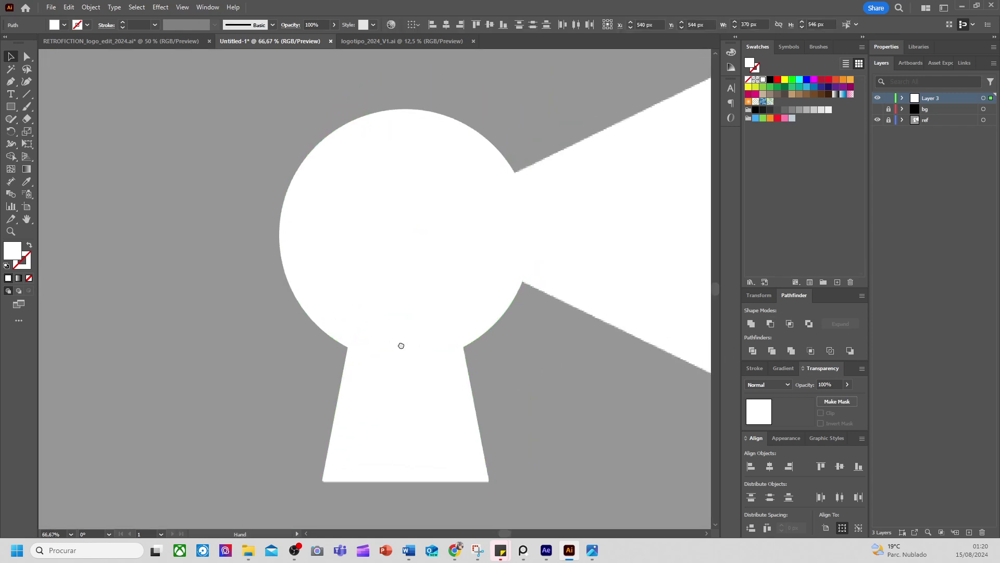
key("ctrl+minus")
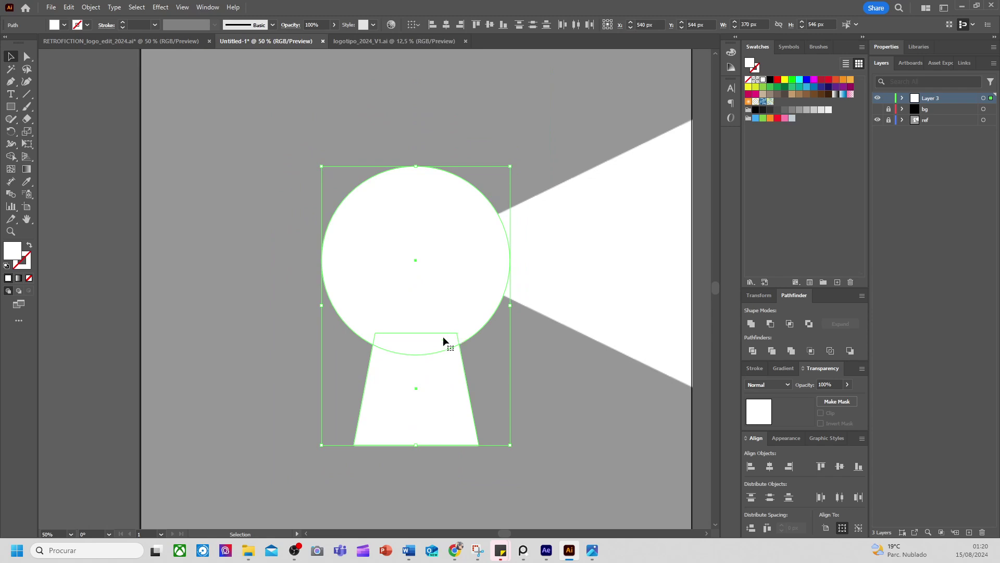
left_click(752, 325)
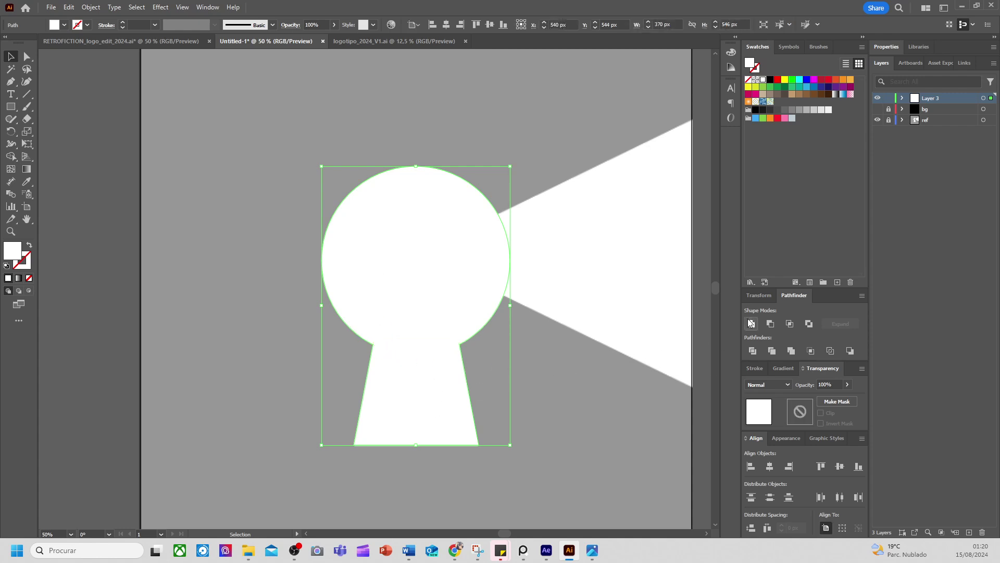
Try moving the right neck anchor point of the united keyhole, undo the move and deselect the shape
scroll(438, 337, "up", 2)
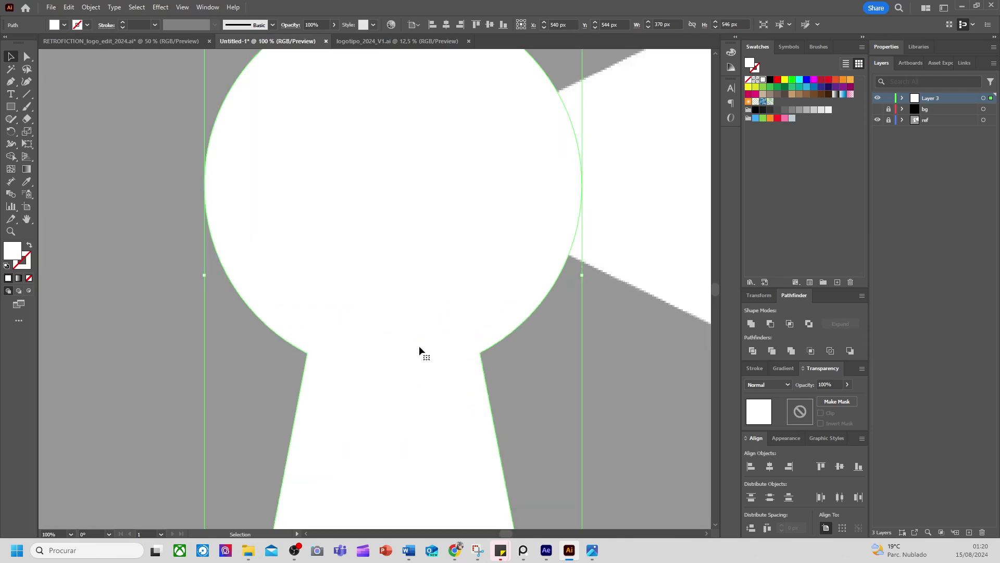
key("a")
left_click(481, 352)
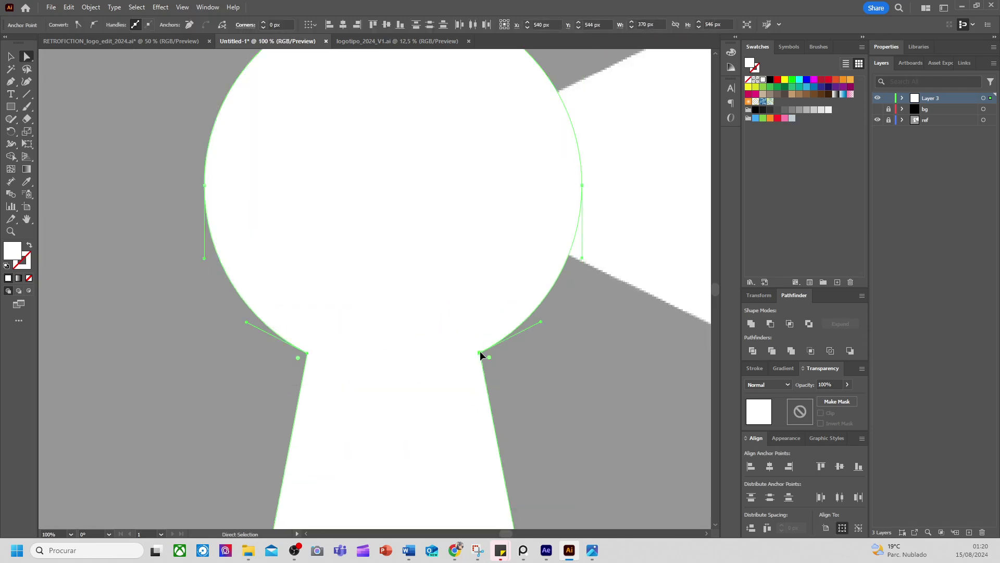
left_click_drag(480, 353, 369, 360)
key("ctrl+z")
scroll(334, 301, "down", 2)
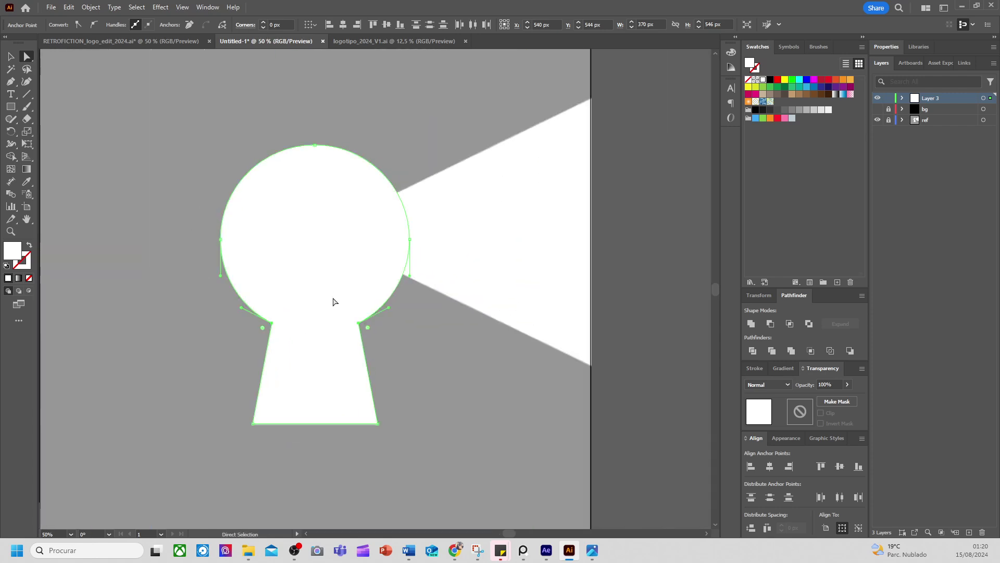
key("v")
scroll(464, 359, "down", 1)
left_click(464, 358)
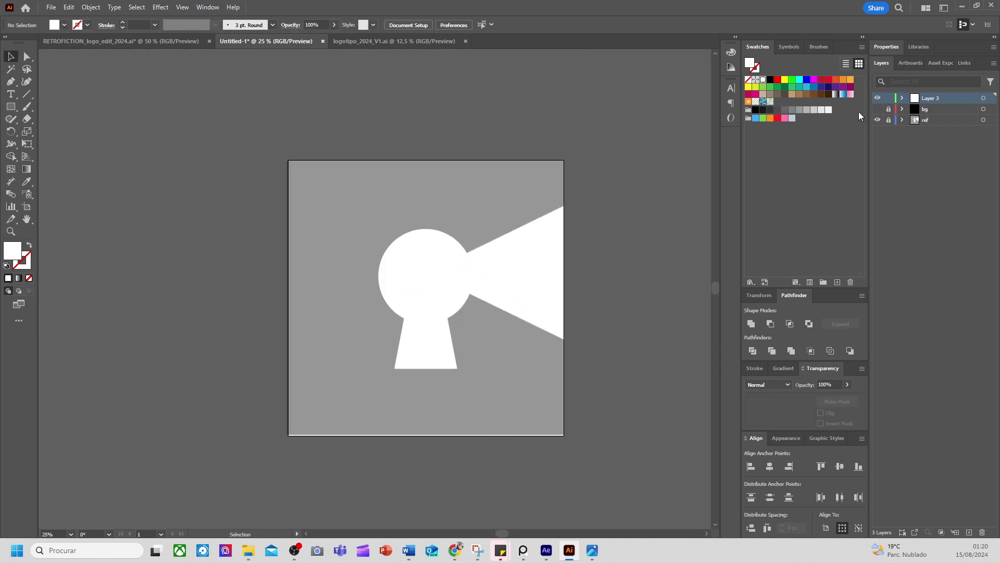
Rename Layer 3 as lamp and hide it to expose the reference eye
double_click(926, 100)
type("lamp")
key("Return")
left_click(876, 98)
Add a new layer named eye_pupil for drawing the eye with the Ellipse tool
scroll(408, 305, "up", 1)
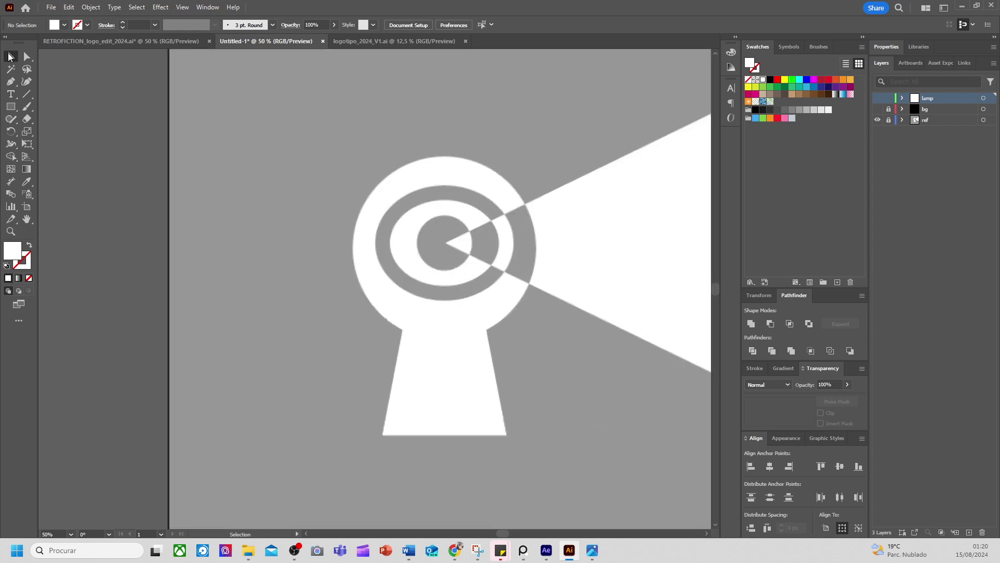
left_click(16, 107)
left_click(92, 126)
left_click(969, 532)
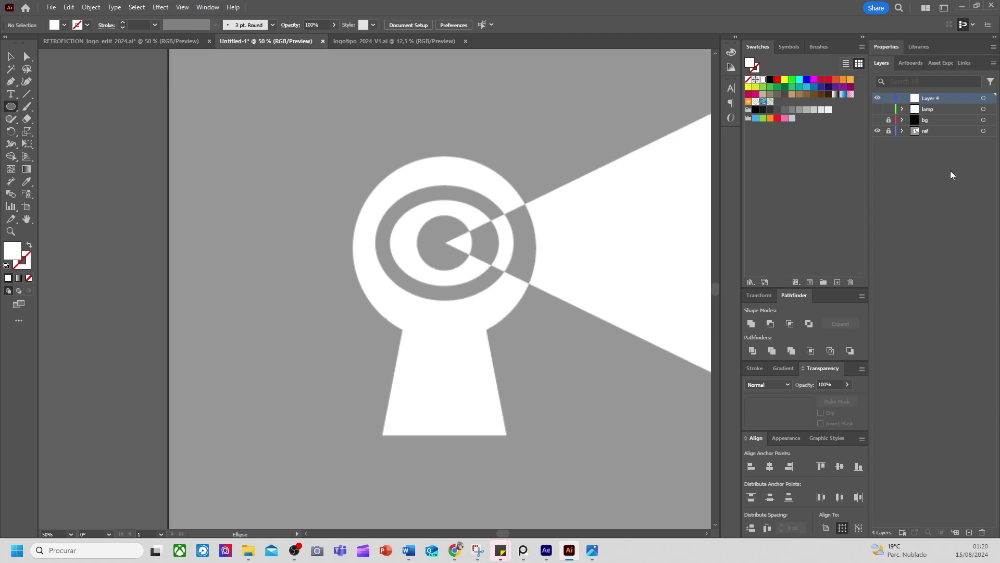
double_click(936, 97)
type("eye_pupil")
key("Return")
Draw a white circle over the reference pupil and enlarge it to about 108 px in diameter
left_click_drag(447, 240, 471, 268)
key("v")
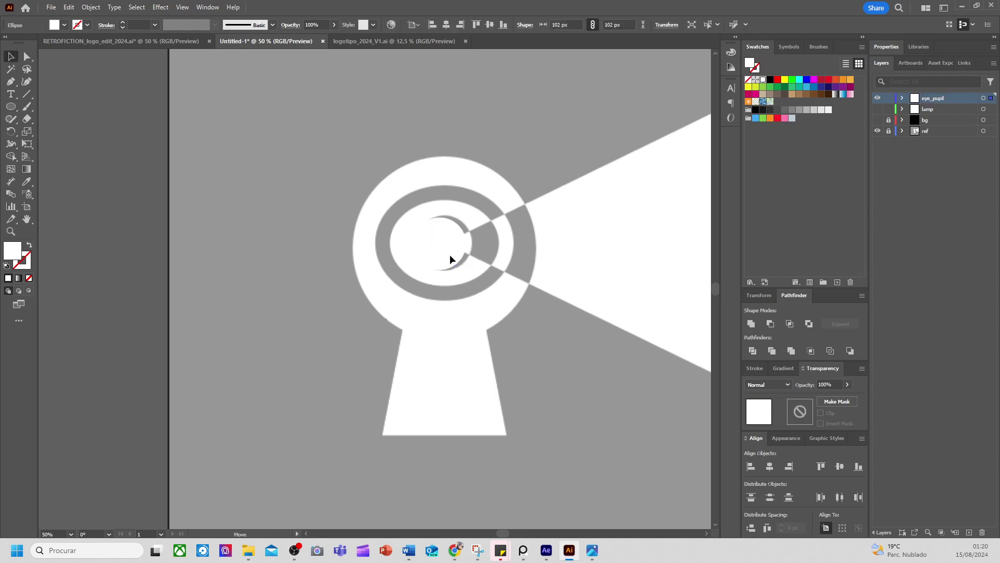
left_click_drag(473, 217, 465, 220)
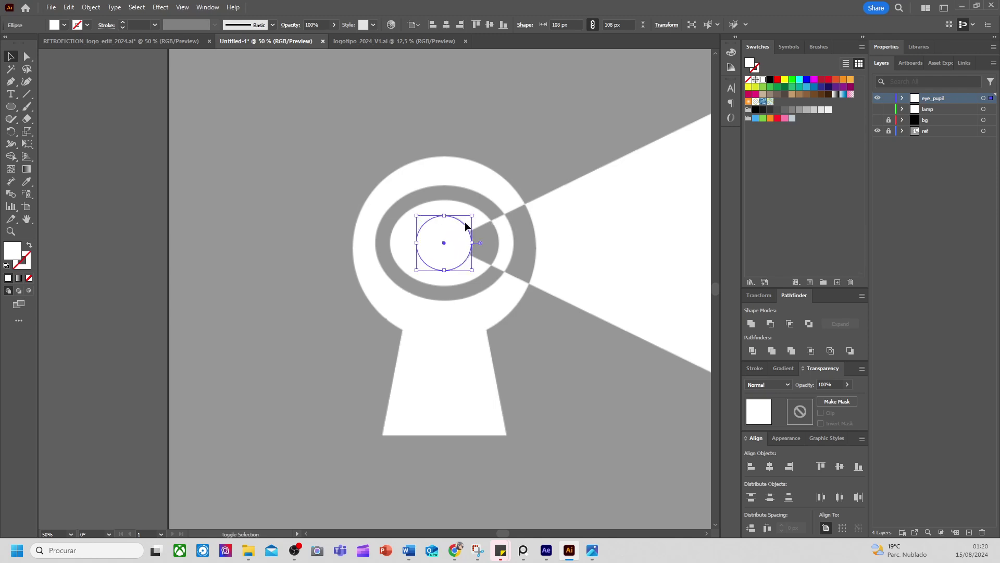
Align the circle with the artboard's vertical axis over the reference pupil and fill it with black
left_click(490, 26)
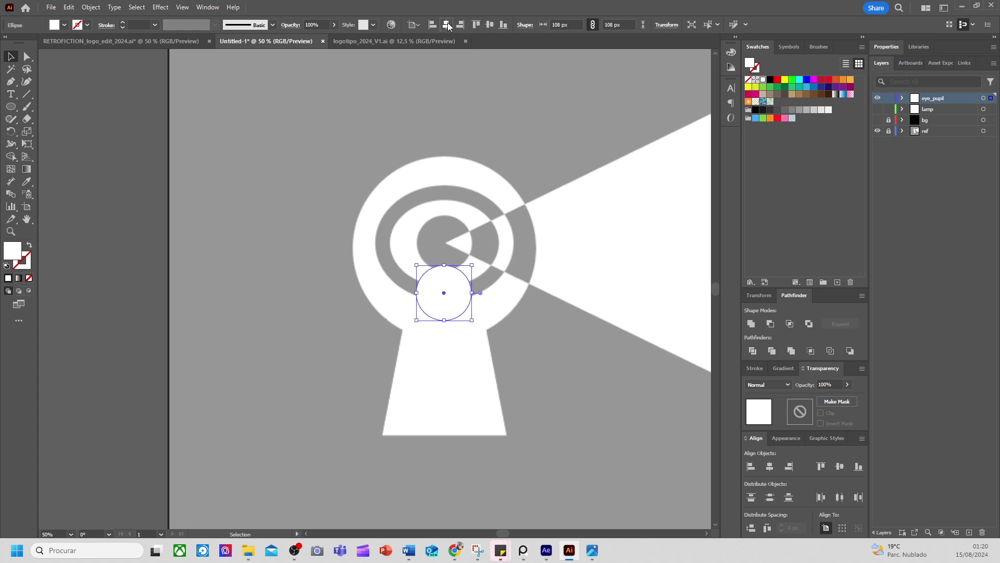
left_click_drag(456, 271, 460, 239)
left_click(756, 110)
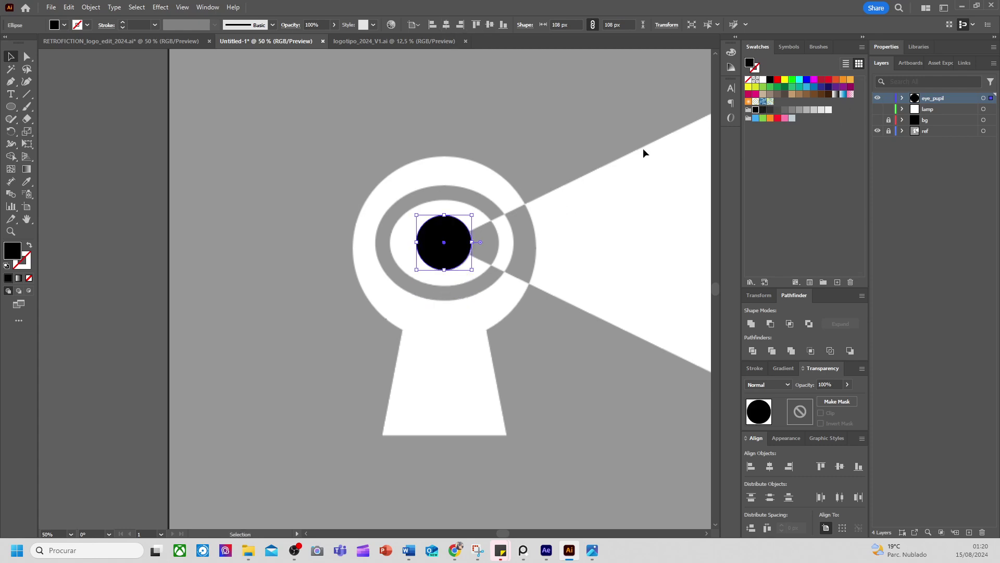
left_click(643, 149)
Draw an ellipse about 286 × 227 px around the reference eye's outer ring and give it a 1 pt black stroke without fill
left_click(11, 107)
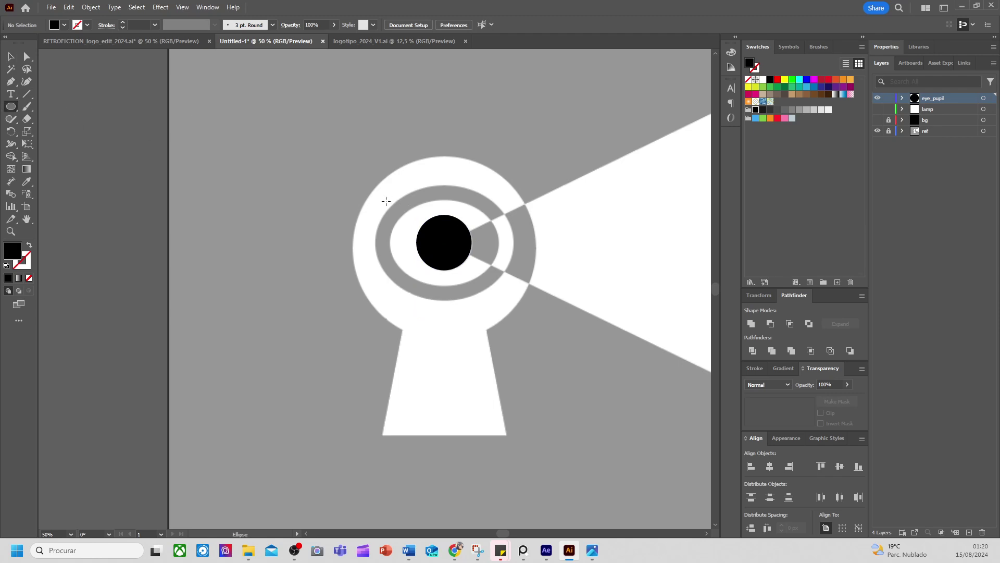
mouse_move(370, 194)
left_mouse_down()
mouse_move(514, 309)
mouse_move(484, 272)
left_mouse_up()
key("v")
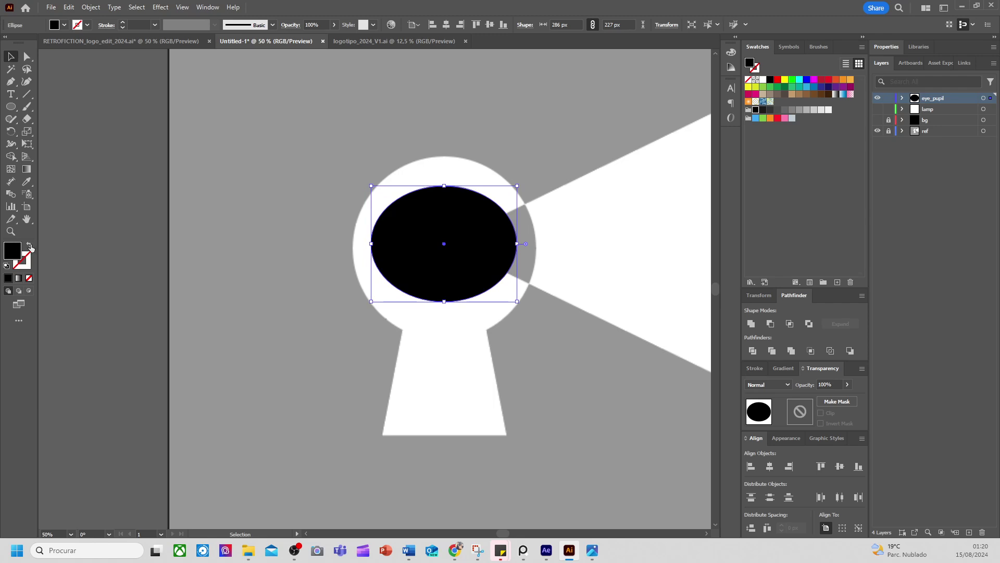
left_click(30, 248)
scroll(446, 235, "up", 1)
key("space")
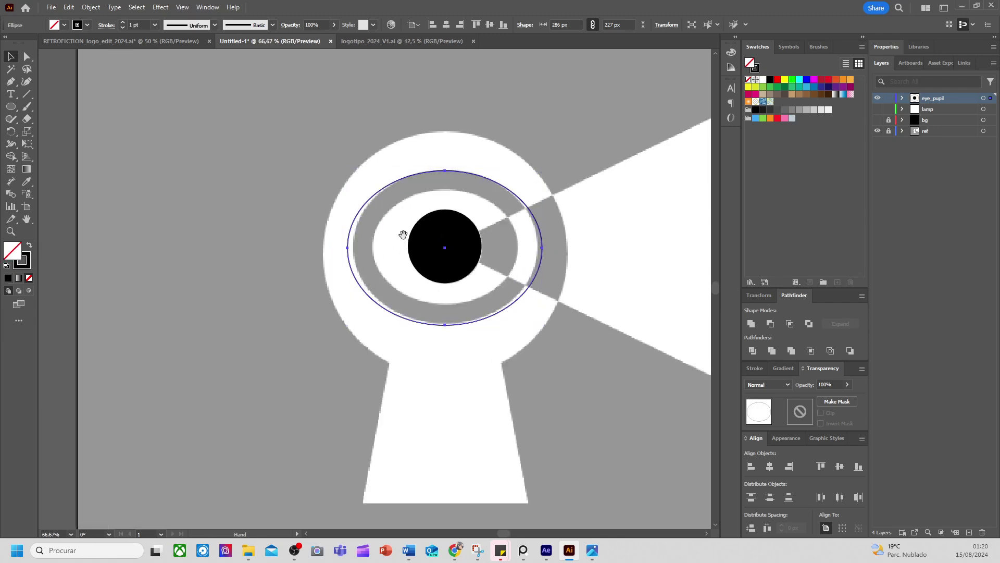
left_click_drag(402, 234, 397, 259)
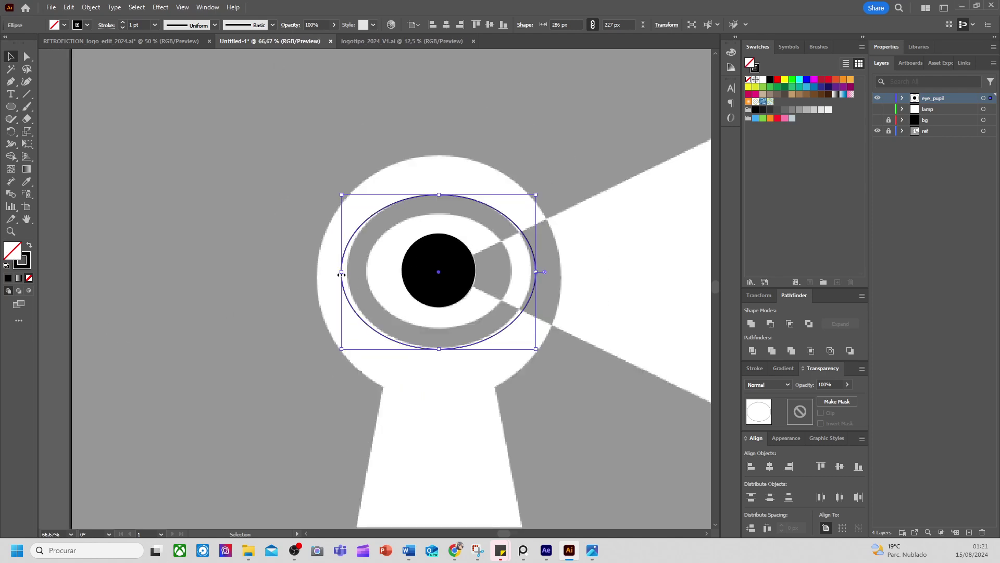
Scale the eye ring's ellipse about its centre to about 245 × 194 px and set its stroke weight to 20 pt
left_click_drag(341, 274, 355, 271)
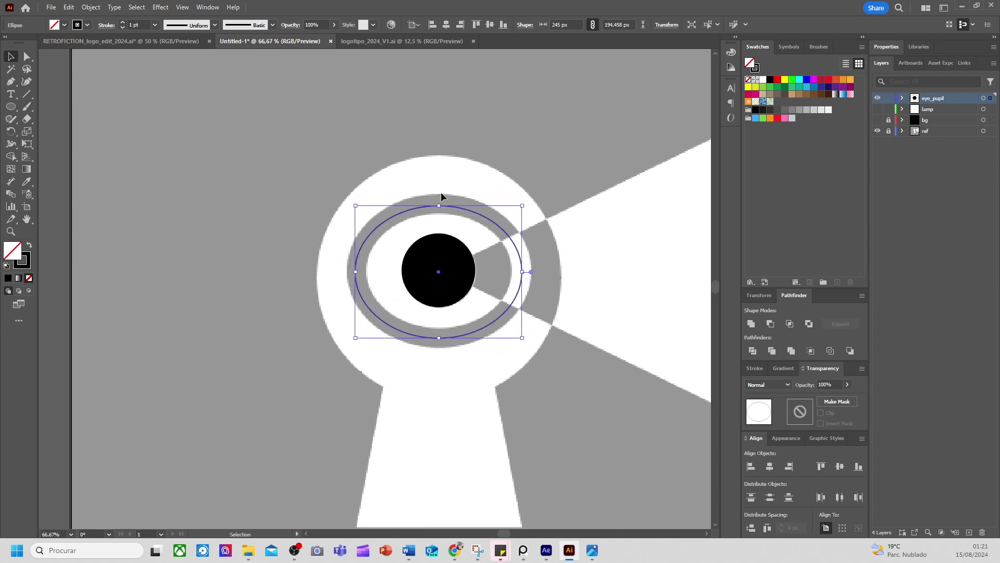
left_click(154, 25)
left_click(178, 171)
left_click(155, 26)
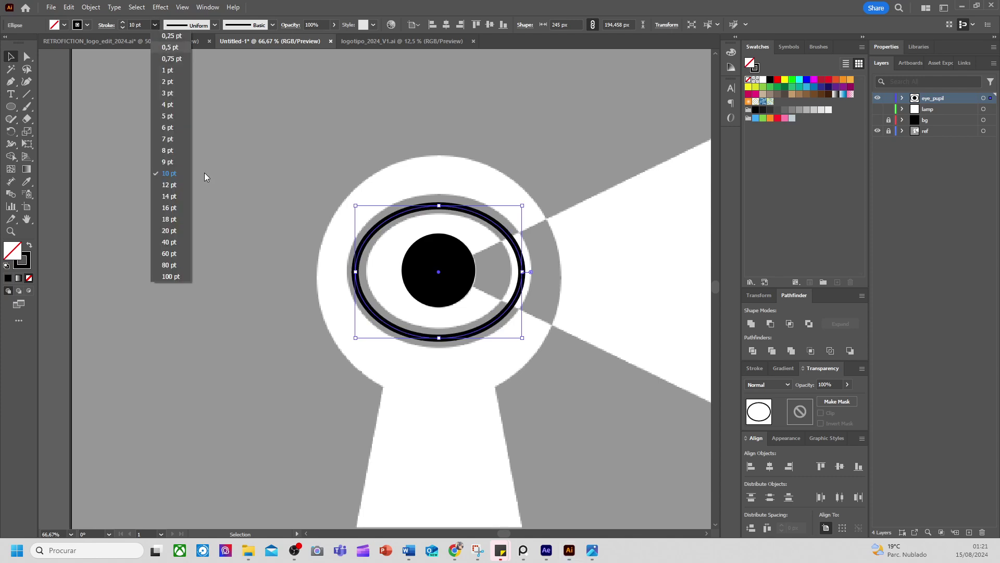
left_click(184, 230)
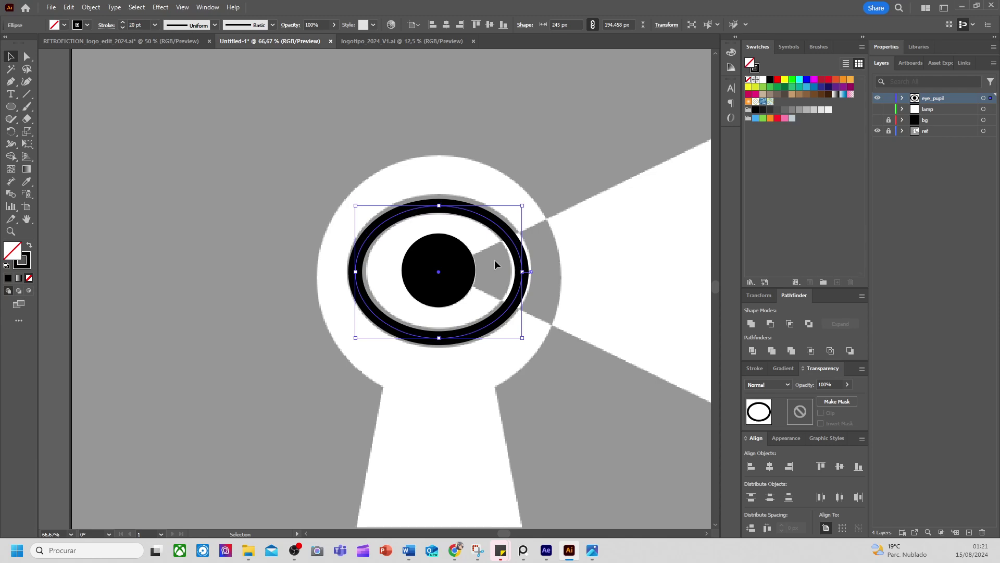
Select the black pupil and the ring together and align their vertical centres
left_click(471, 157)
left_click_drag(424, 165, 488, 290)
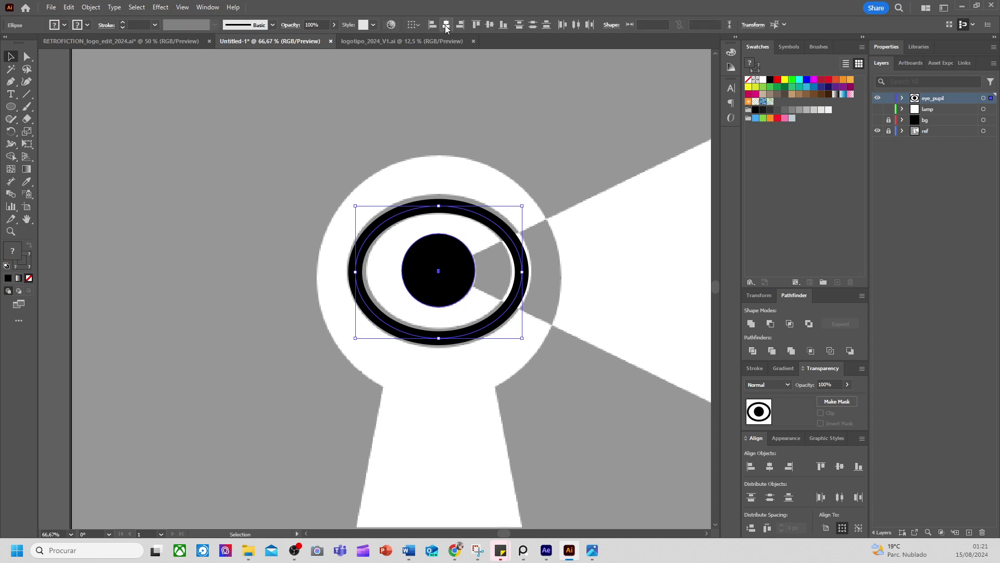
left_click(490, 24)
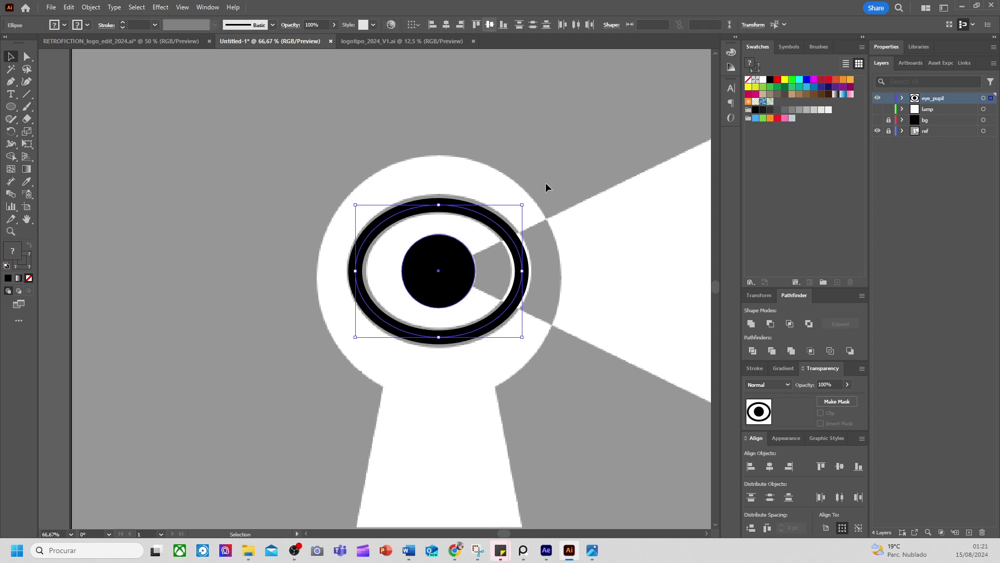
left_click(608, 256)
scroll(608, 256, "down", 1)
left_click_drag(583, 261, 466, 248)
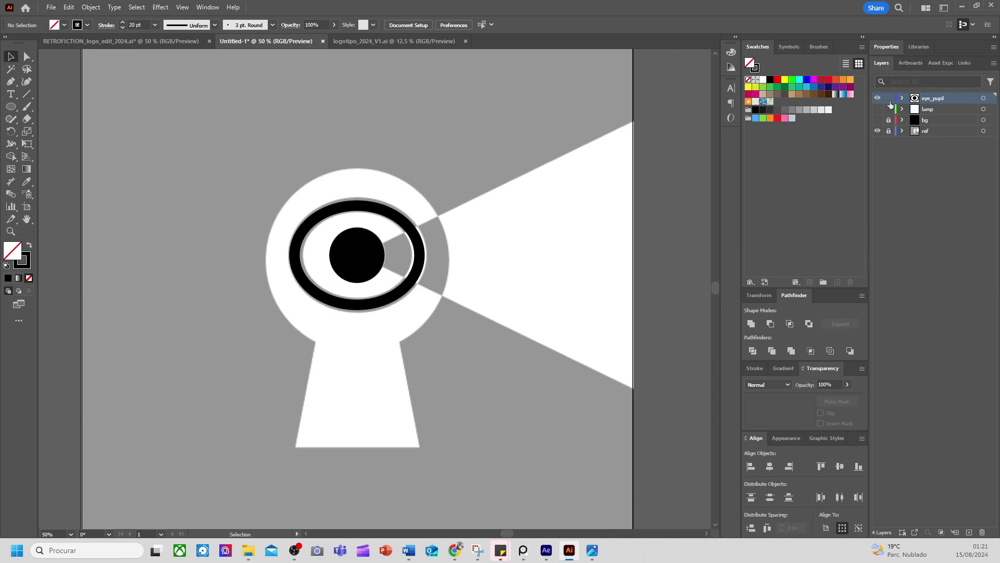
Fill the eye ring's ellipse with white
left_click(427, 288)
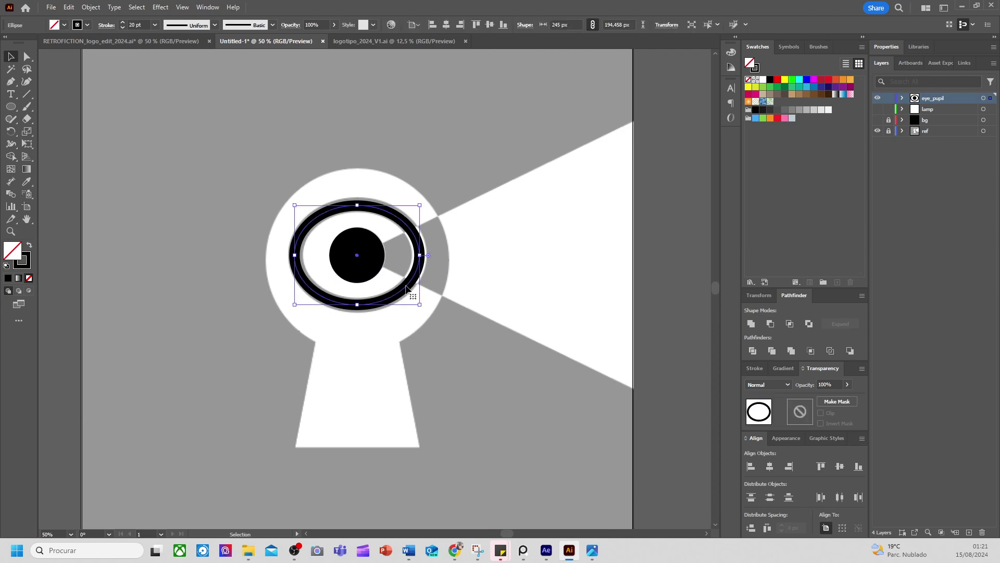
key("ctrl+plus")
key("ctrl+plus")
key("ctrl+minus")
key("ctrl+minus")
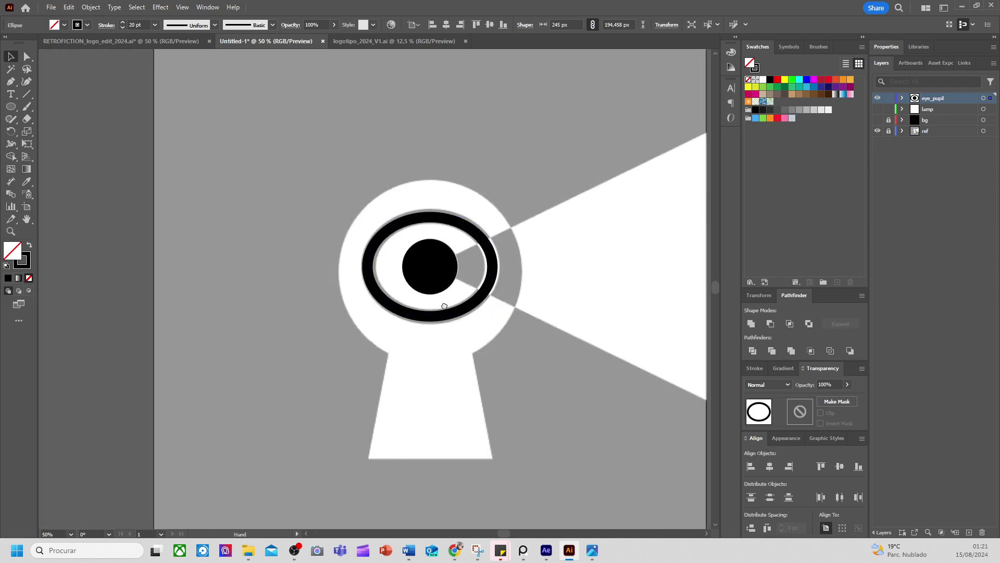
key("ctrl+plus")
left_click_drag(470, 296, 518, 297)
key("ctrl+z")
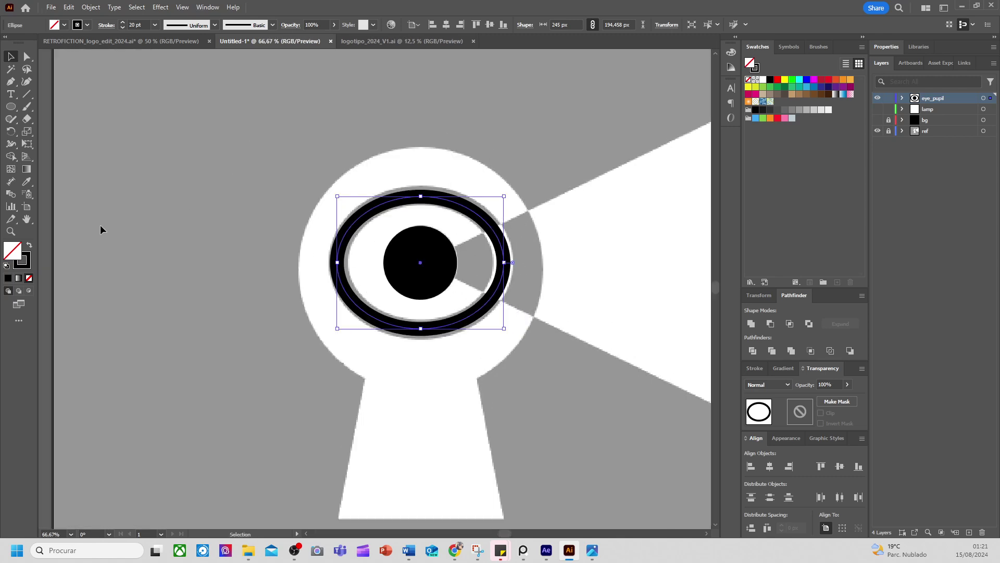
left_click(764, 80)
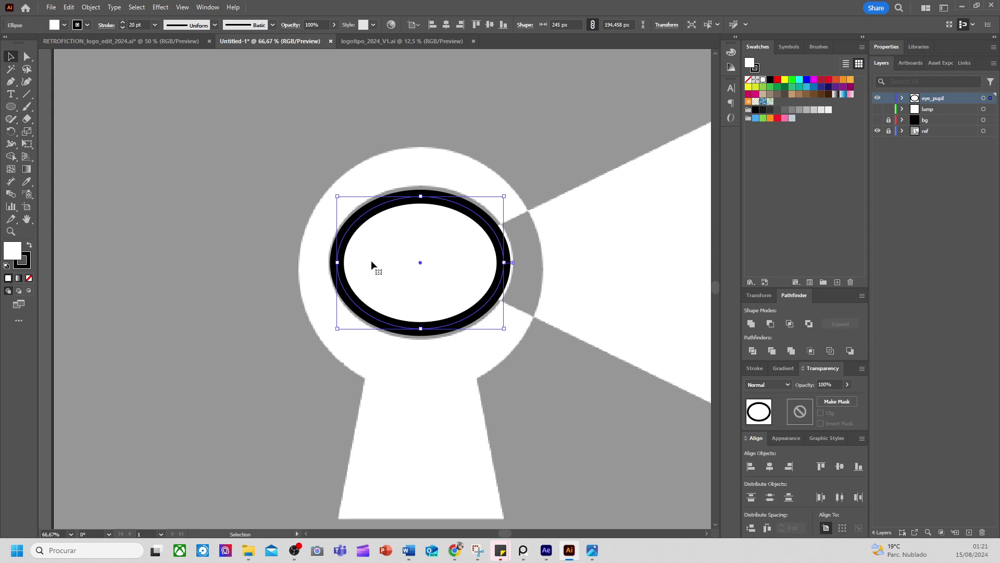
Move the ring ellipse in place onto a new layer named eye_base between eye_pupil and lamp
key("Delete")
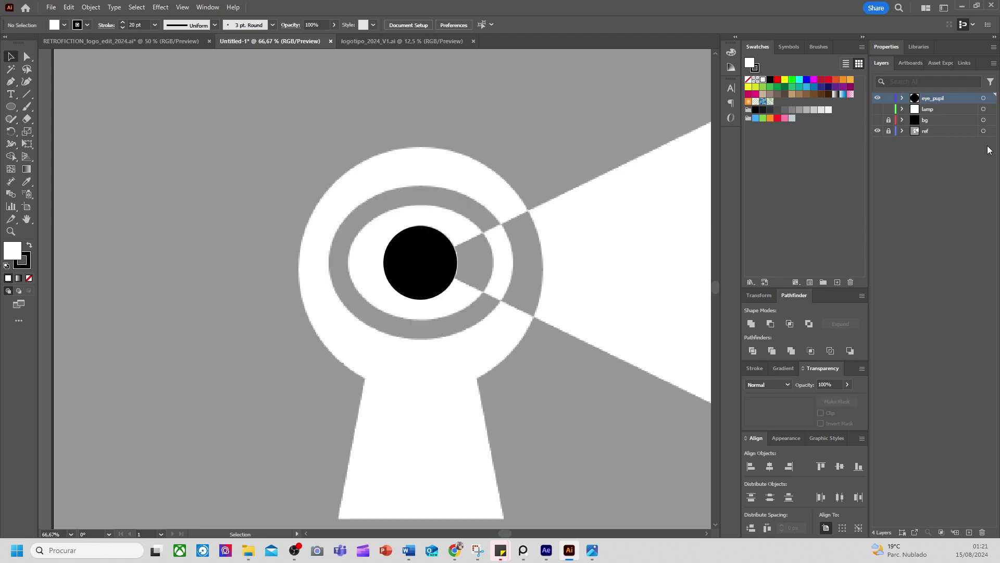
left_click(951, 115)
key("ctrl+l")
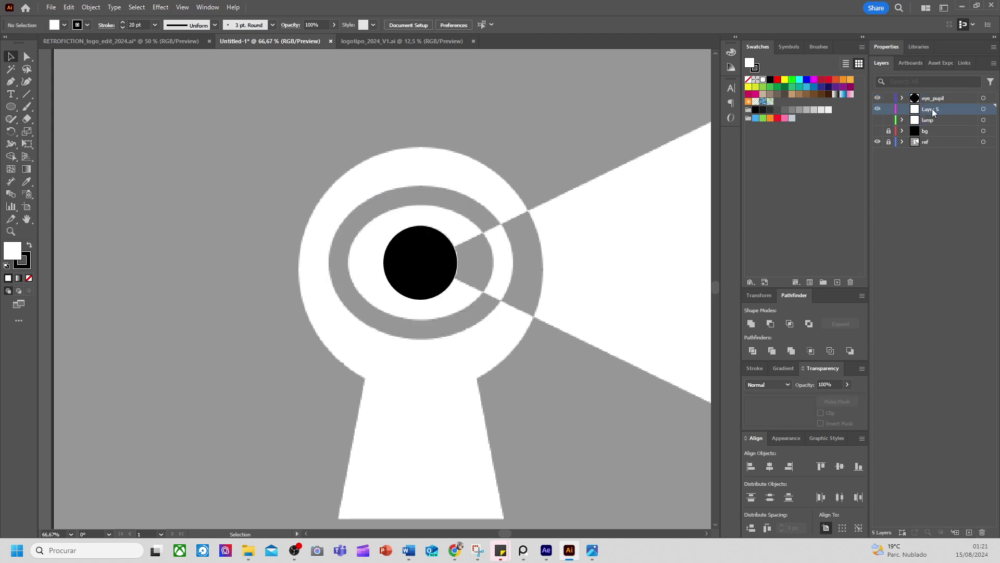
key("ctrl+f")
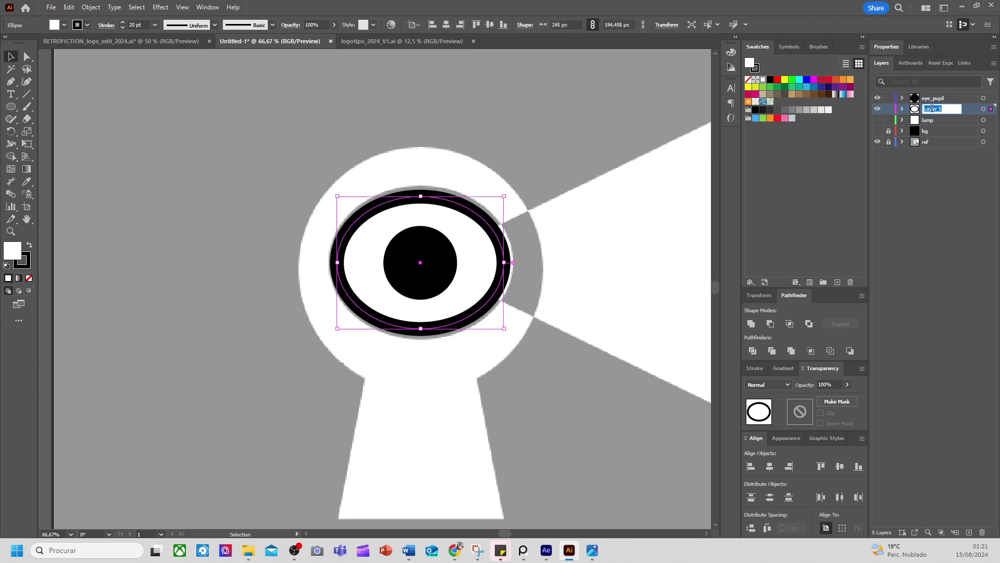
type("eye_base")
Check the separate eye_base and eye_pupil layers by toggling their visibility and test-moving the pupil over the eye
left_click(881, 110)
left_click(880, 110)
left_click(880, 97)
left_click(879, 97)
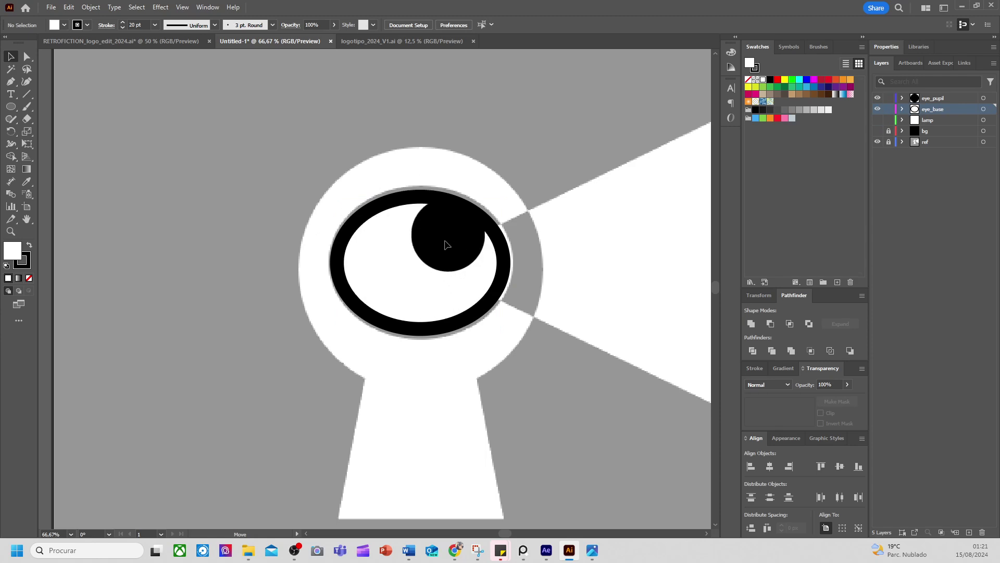
left_click(439, 255)
scroll(439, 256, "down", 2)
left_click_drag(439, 256, 412, 280)
scroll(404, 270, "up", 2)
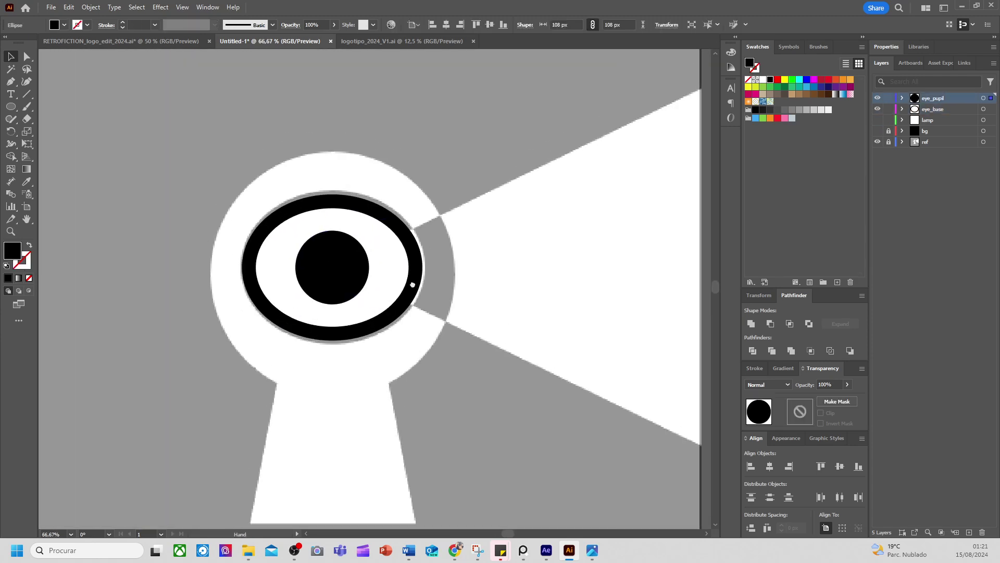
Hide the eye_pupil and eye_base layers and add a new layer above them
left_click_drag(879, 107, 879, 97)
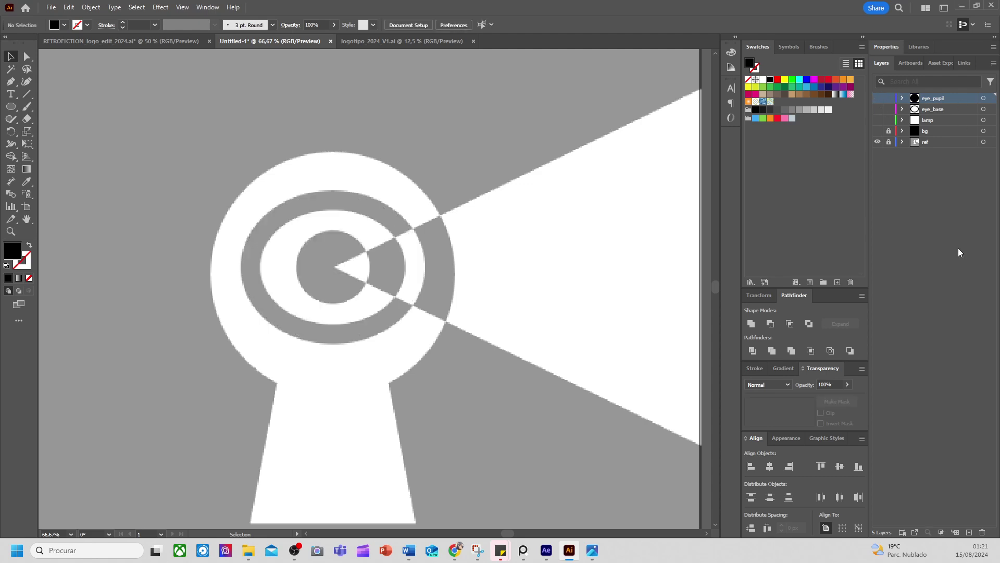
left_click(969, 532)
scroll(555, 253, "down", 1)
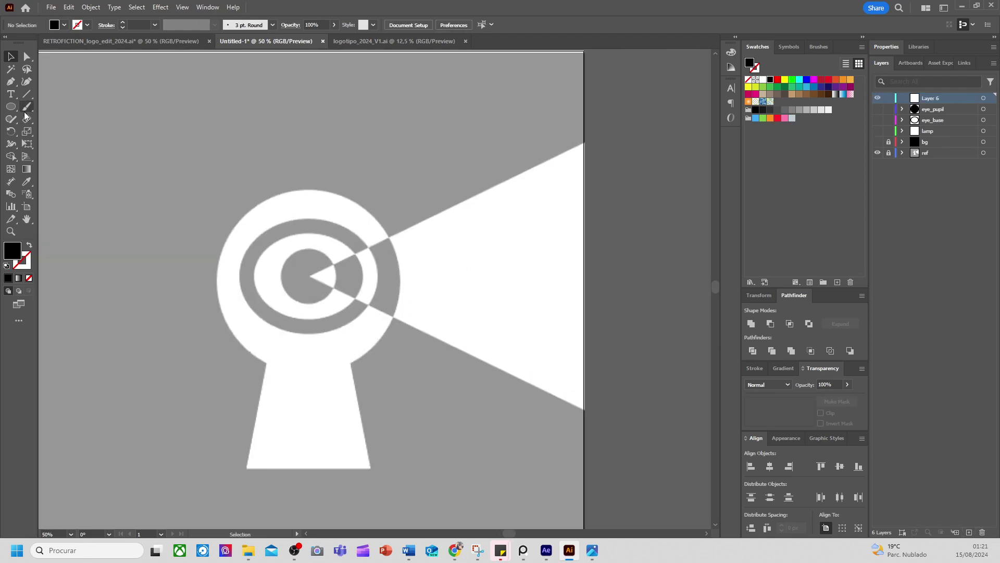
Draw a black triangle about 539 × 329 px with the Polygon tool, its tip at the reference pupil's centre and its base on the artboard edge
left_click(10, 106)
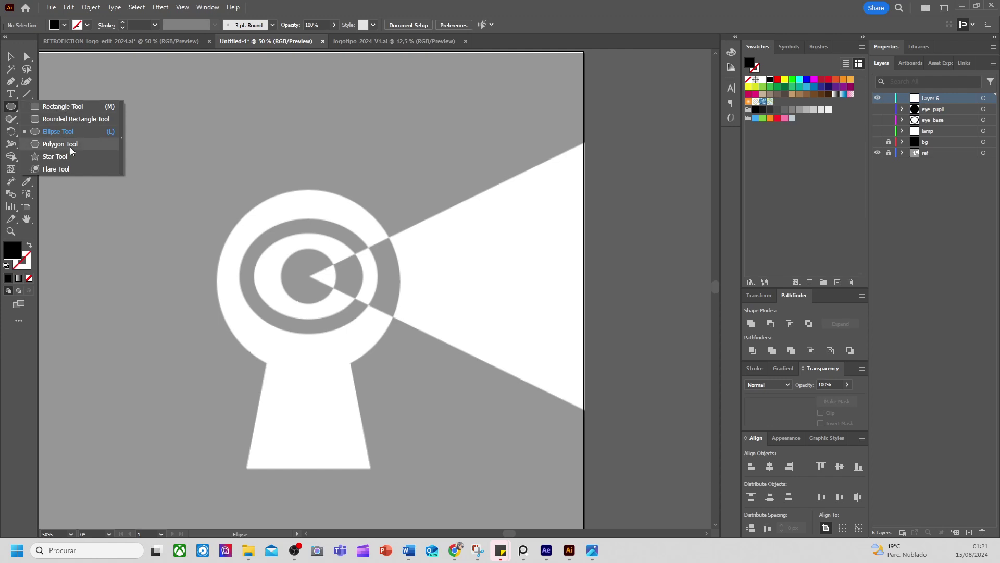
left_click(71, 151)
left_click_drag(144, 232, 586, 273)
key("Down")
key("Down")
key("Down")
key("Up")
key("Up")
key("Up")
key("Up")
key("Up")
key("Up")
key("Up")
key("Up")
key("Up")
key("Up")
key("Up")
key("Up")
key("Down")
key("Down")
key("Down")
key("Down")
key("Down")
key("Down")
key("Down")
key("Down")
key("Down")
key("Down")
key("Down")
key("Down")
key("v")
Scale the triangle's two base anchor points apart vertically to about 521 px so its sides follow the reference light beam
key("a")
left_click_drag(574, 161, 615, 368)
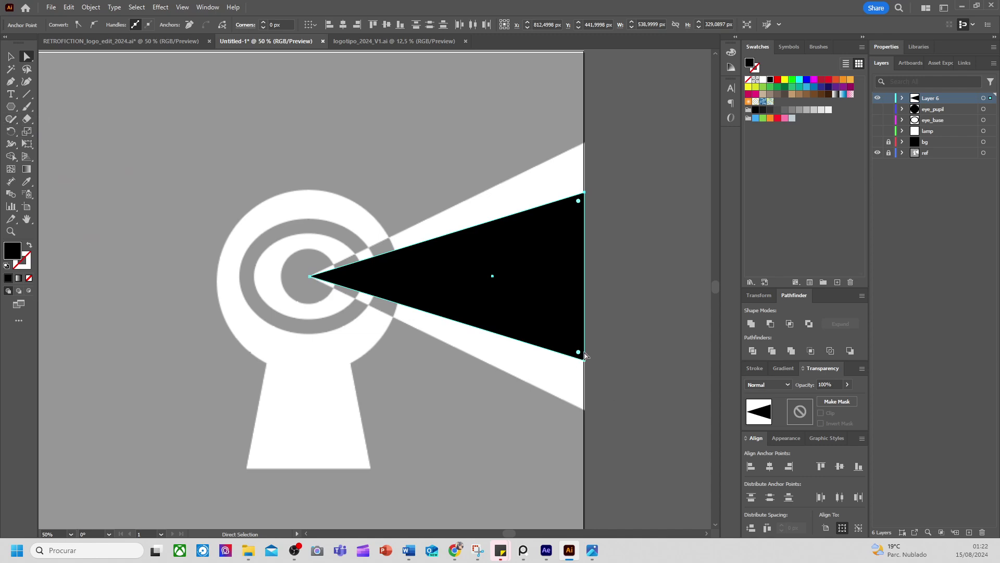
key("s")
left_click_drag(584, 359, 589, 407)
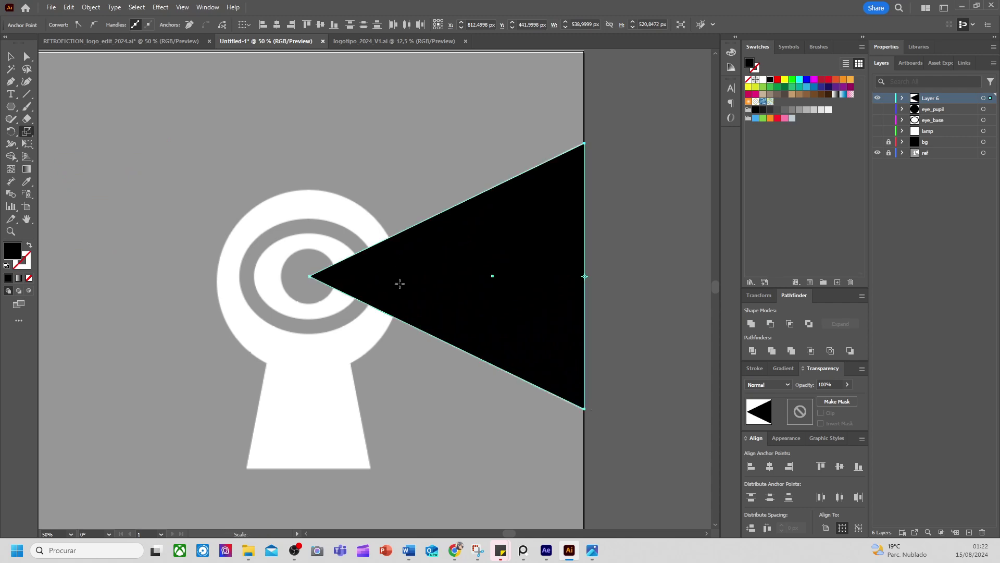
key("v")
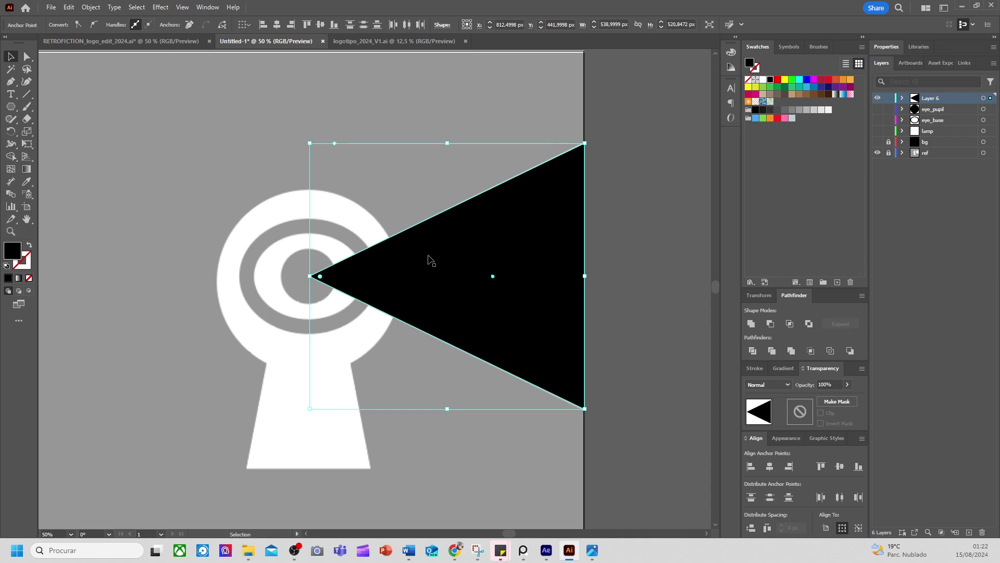
Fill the triangle with white and rename its layer light
left_click(763, 79)
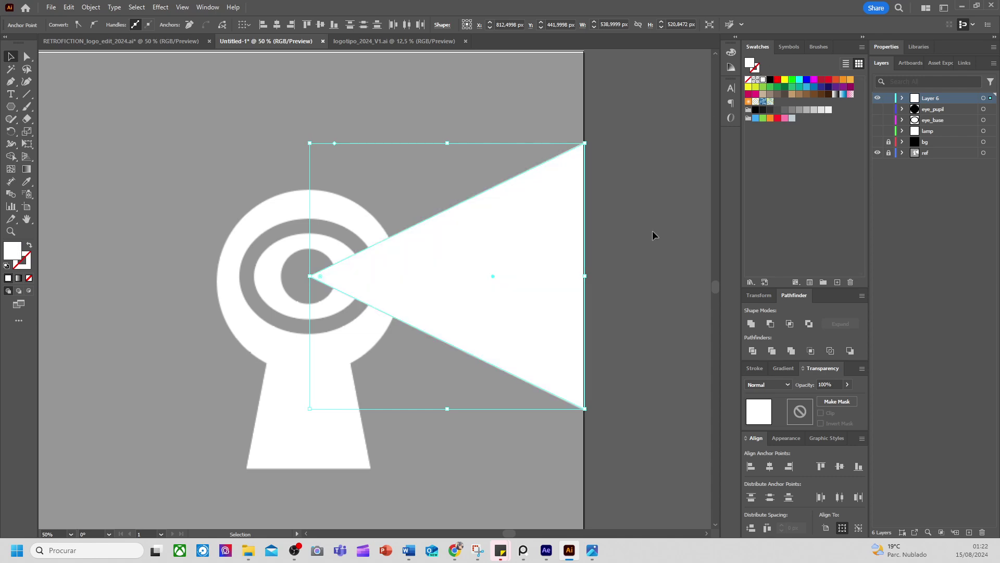
key("BackSpace")
left_click(645, 260)
key("ctrl+minus")
key("ctrl+minus")
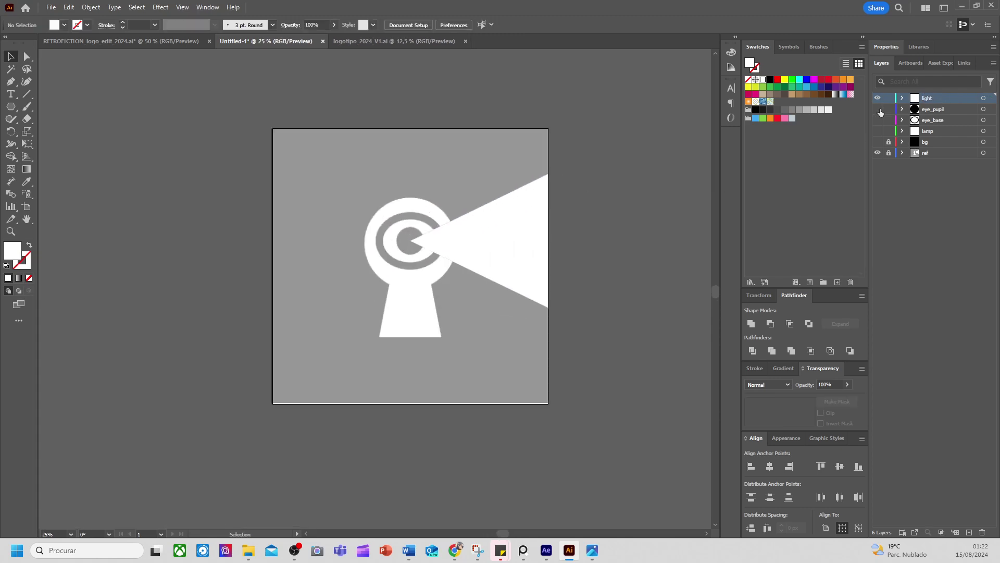
Show the eye_pupil, eye_base, lamp and bg layers
left_click_drag(880, 108, 880, 142)
scroll(324, 230, "up", 1)
scroll(324, 230, "down", 1)
scroll(405, 247, "up", 1)
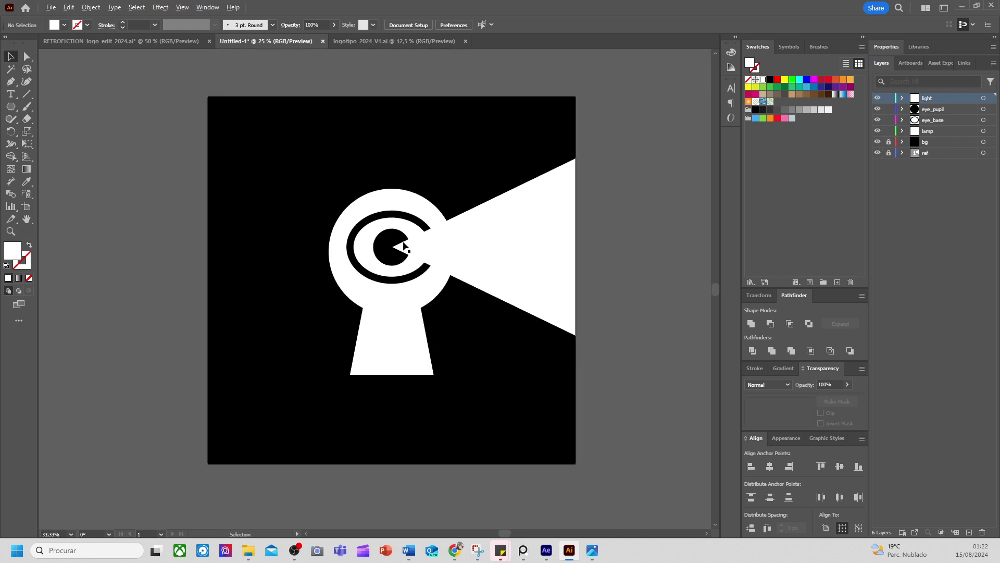
Hide all layers above ref to examine the beam's overlaps in the reference, and show them again
left_click(405, 247)
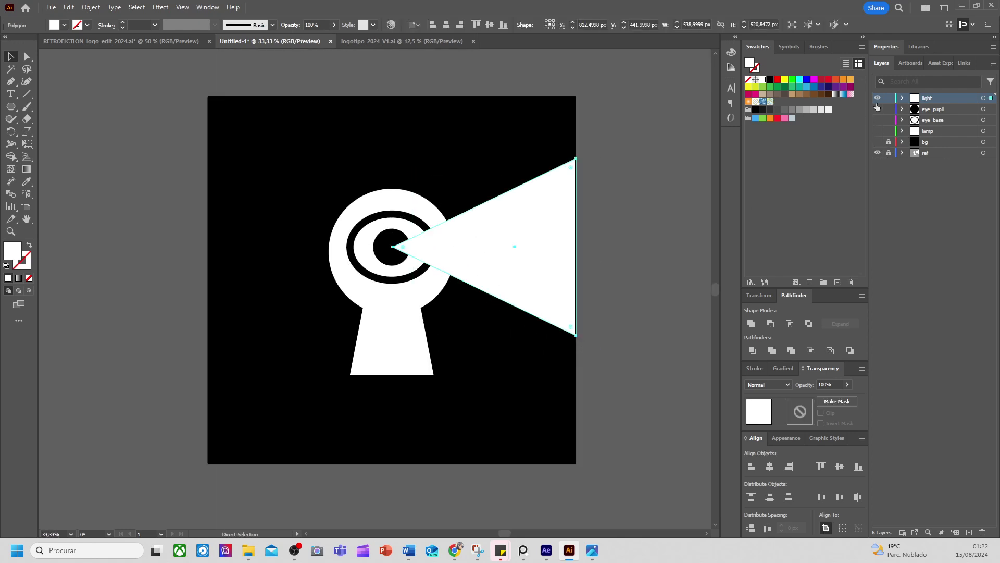
left_click_drag(877, 98, 877, 141)
scroll(482, 227, "up", 1)
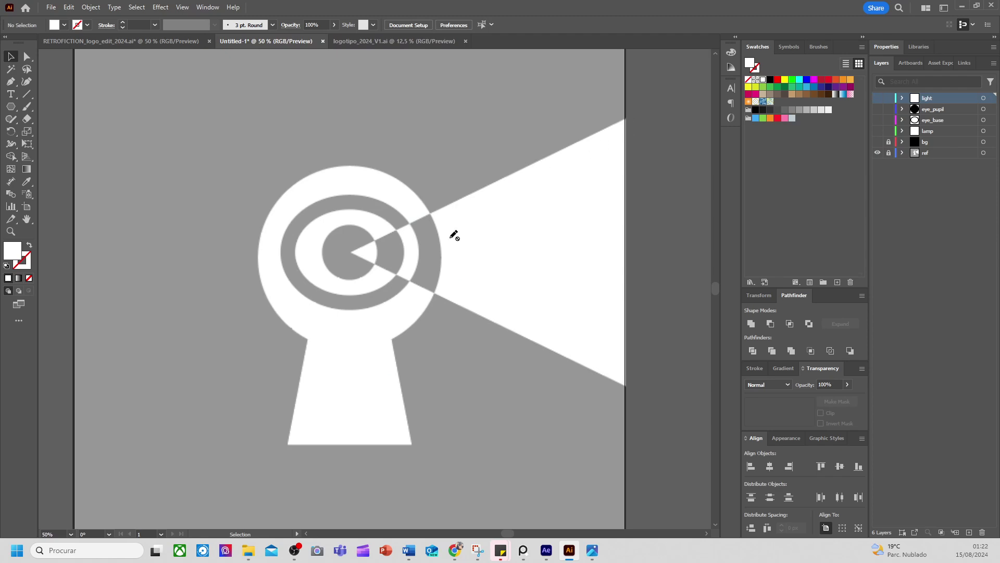
scroll(447, 209, "down", 1)
scroll(412, 230, "up", 2)
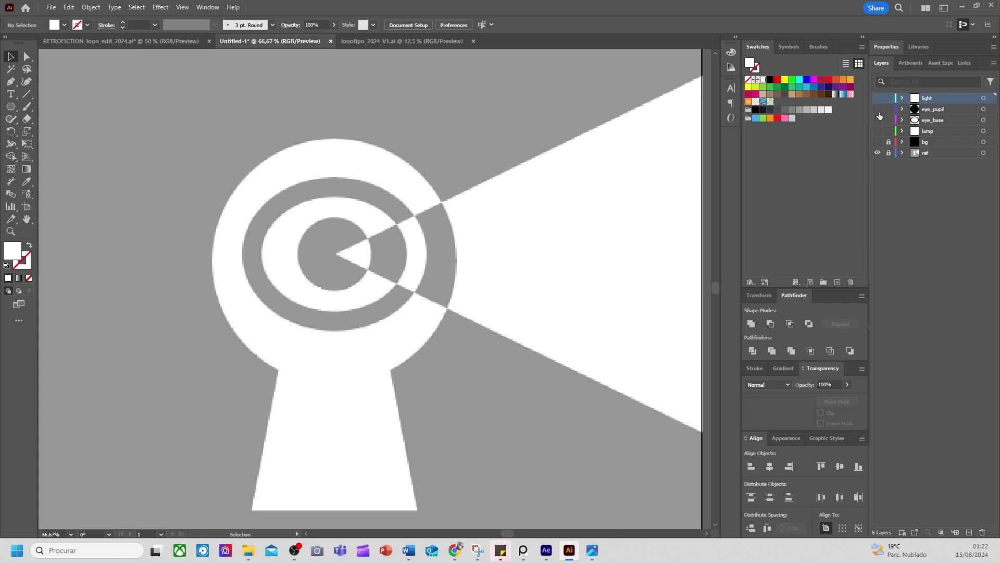
left_click(878, 143)
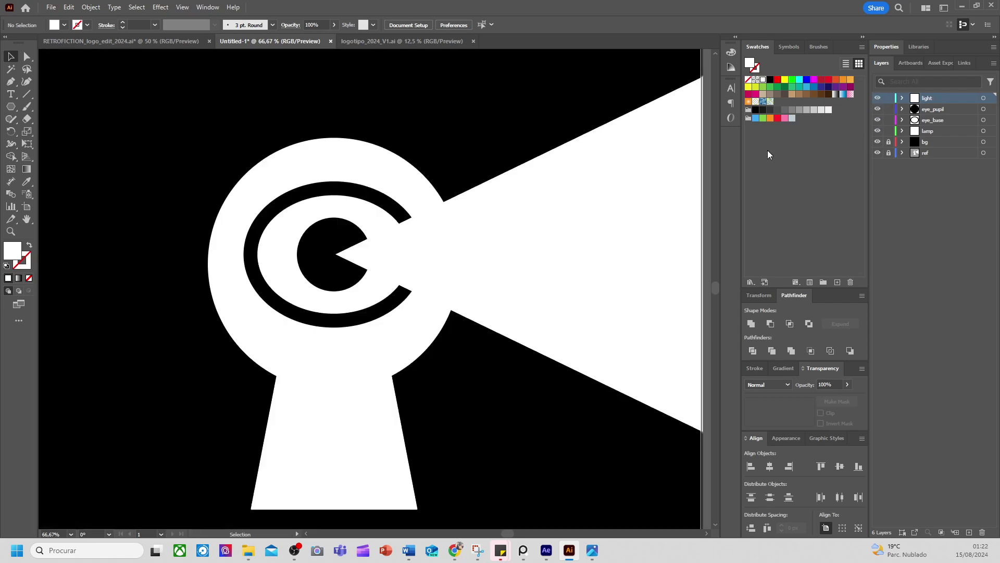
Set the white light triangle's blending mode to Difference
scroll(449, 248, "down", 2)
left_click(477, 250)
scroll(408, 248, "up", 2)
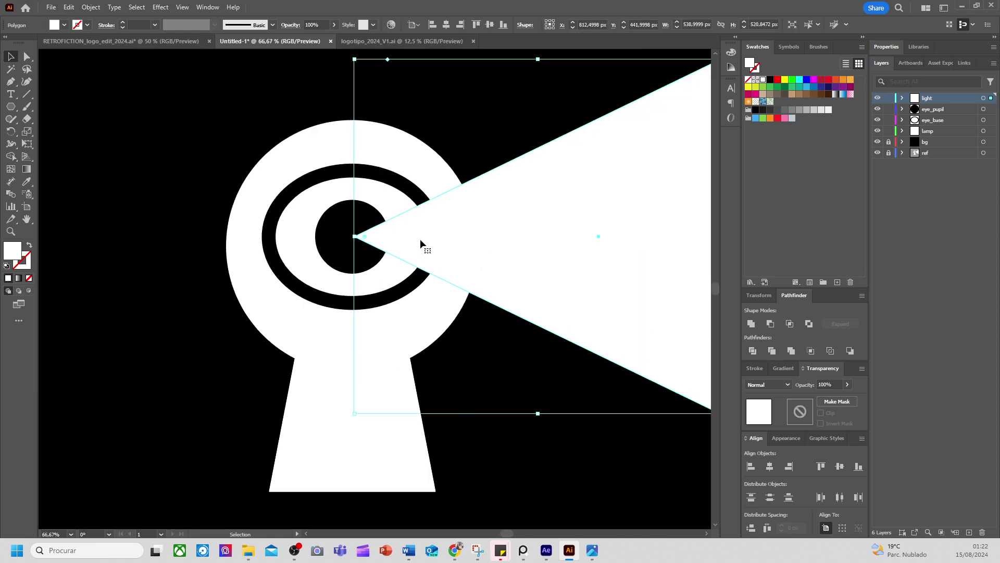
left_click(766, 385)
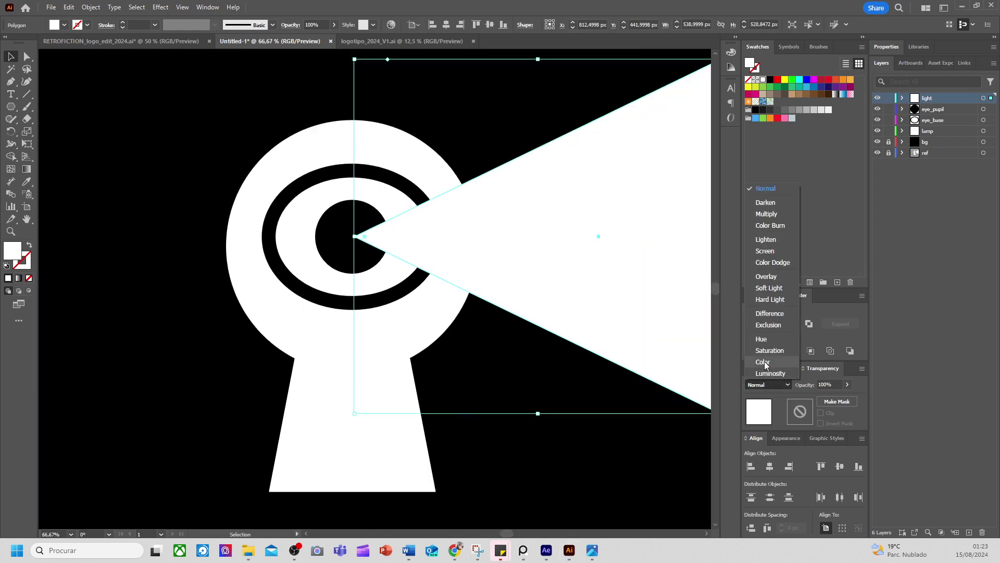
left_click(777, 315)
scroll(509, 290, "down", 2)
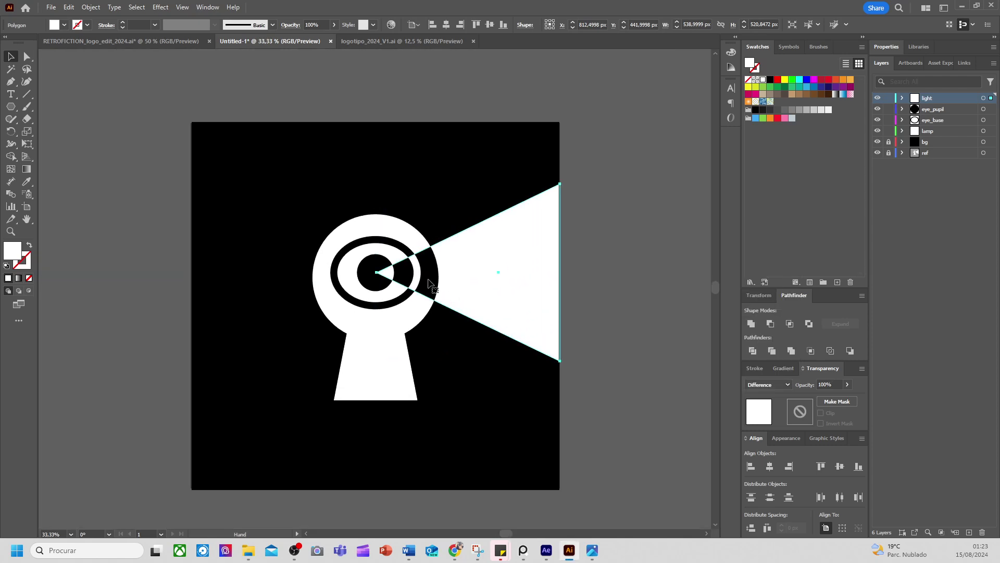
Deselect the light beam and examine its inverted overlaps with the eye and keyhole in the complete symbol
scroll(428, 282, "up", 2)
scroll(459, 272, "down", 1)
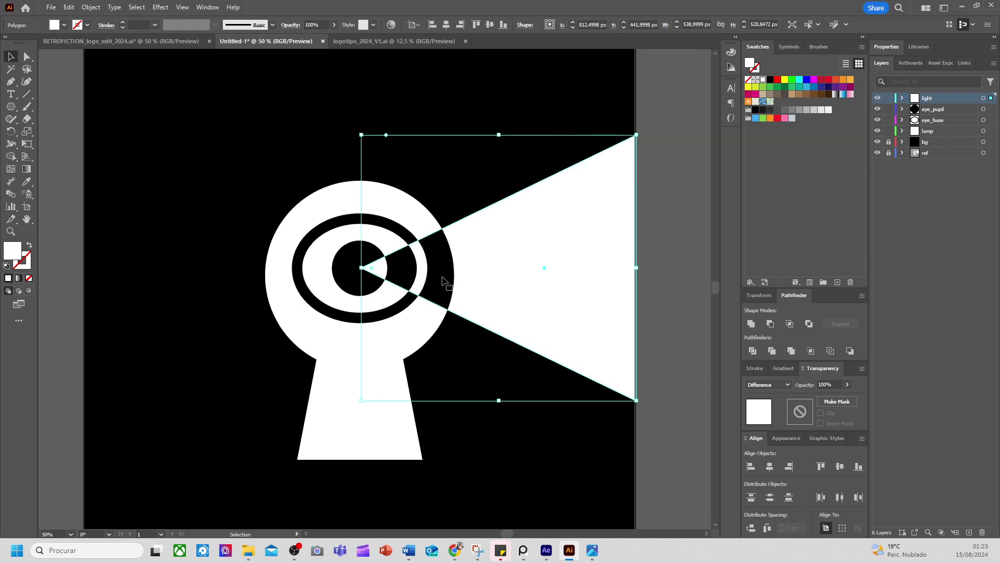
scroll(403, 289, "down", 1)
scroll(521, 291, "down", 1)
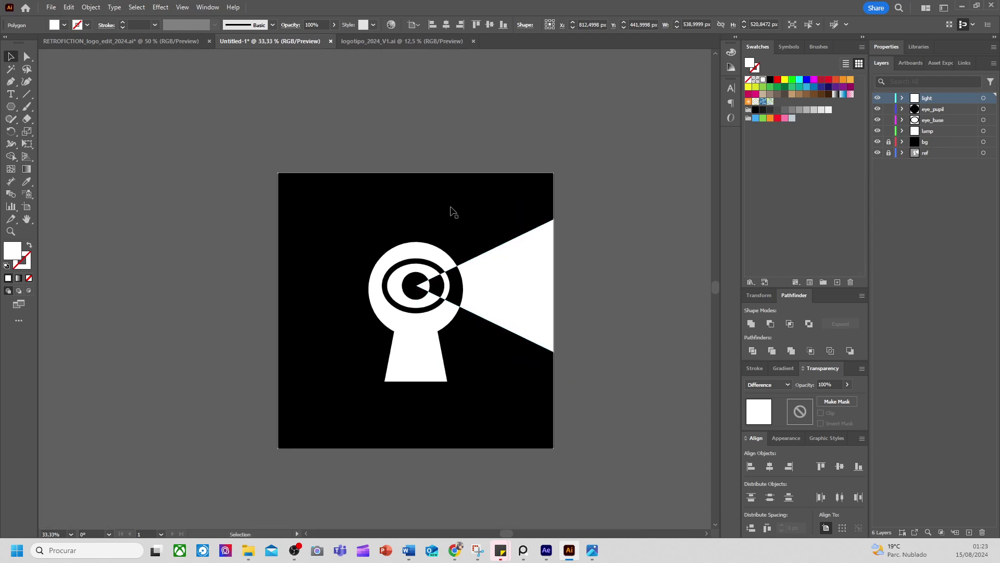
left_click(448, 208)
scroll(449, 207, "down", 2)
scroll(448, 208, "up", 2)
left_click_drag(456, 223, 416, 242)
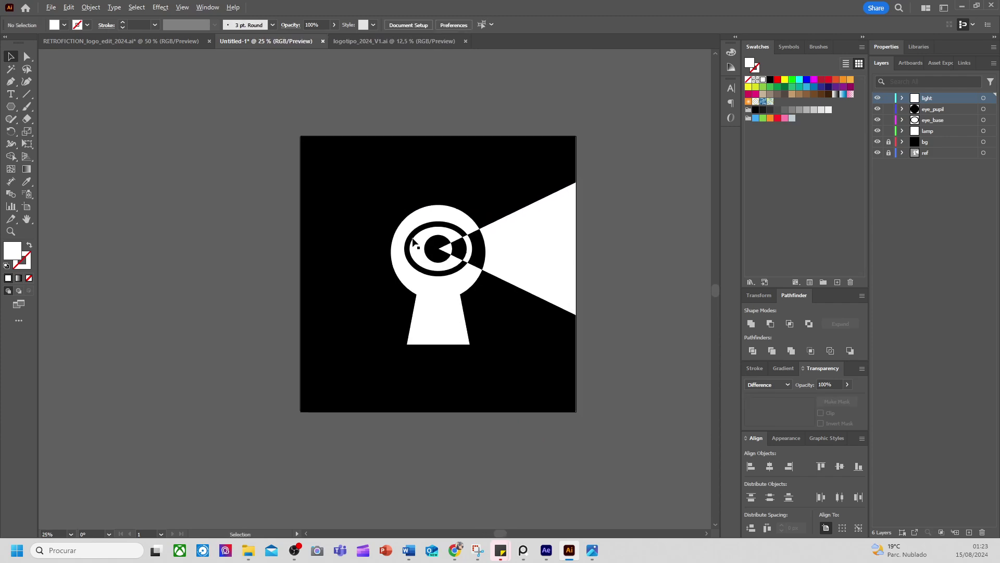
scroll(414, 242, "up", 1)
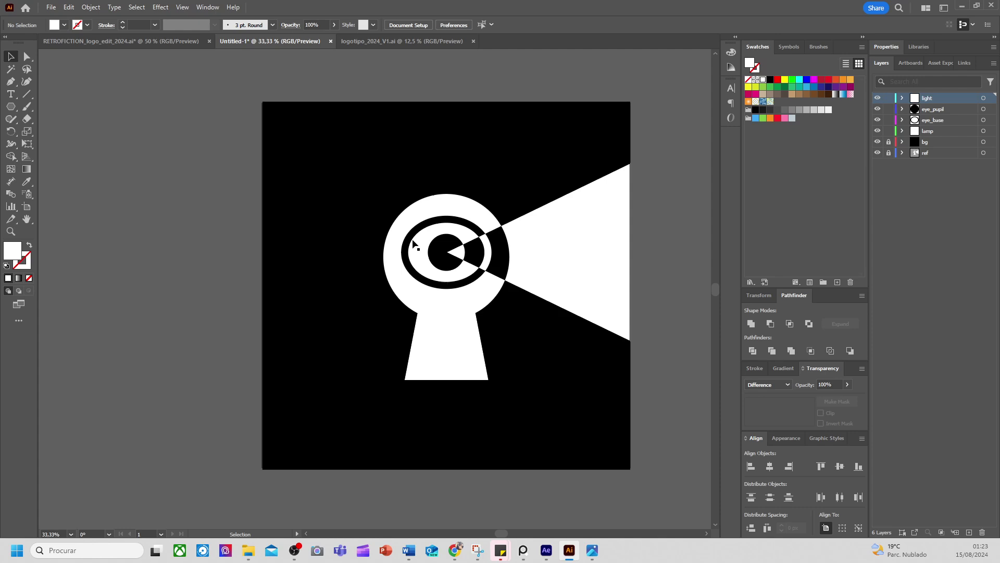
Delete the ref layer together with the reference artwork it contains
scroll(415, 245, "up", 1)
scroll(425, 262, "right", 2)
scroll(425, 261, "down", 2)
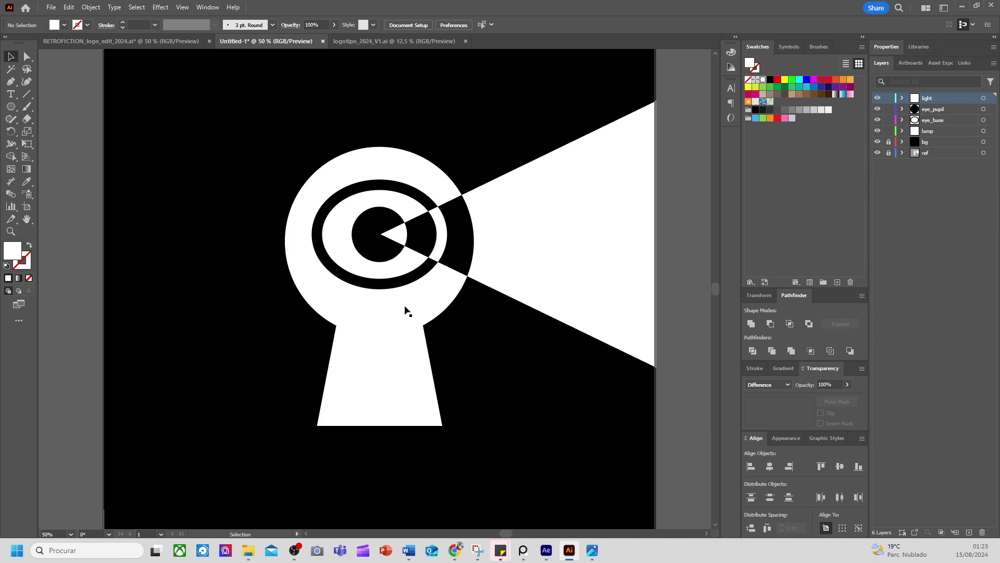
scroll(405, 310, "down", 1)
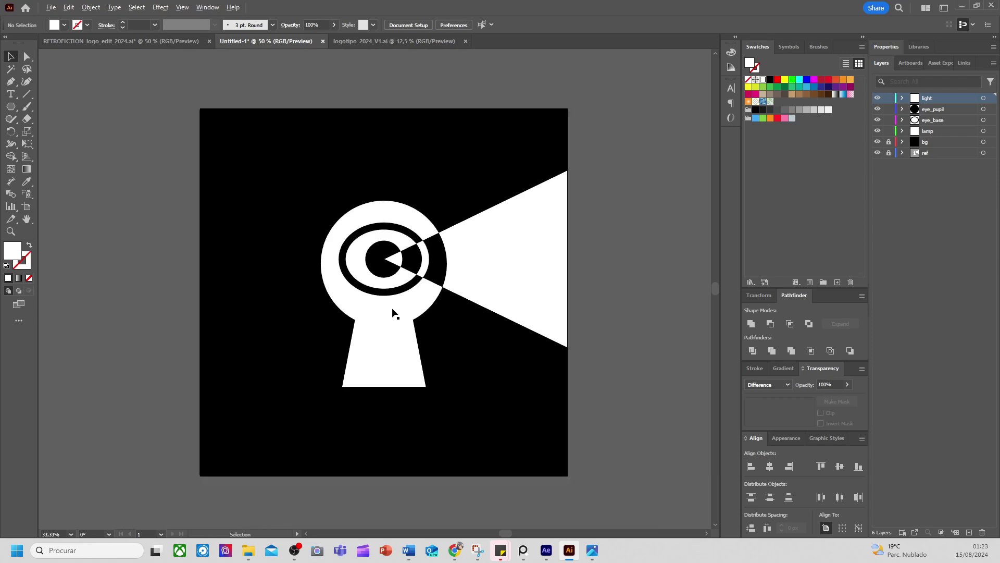
left_click(917, 155)
left_click(983, 532)
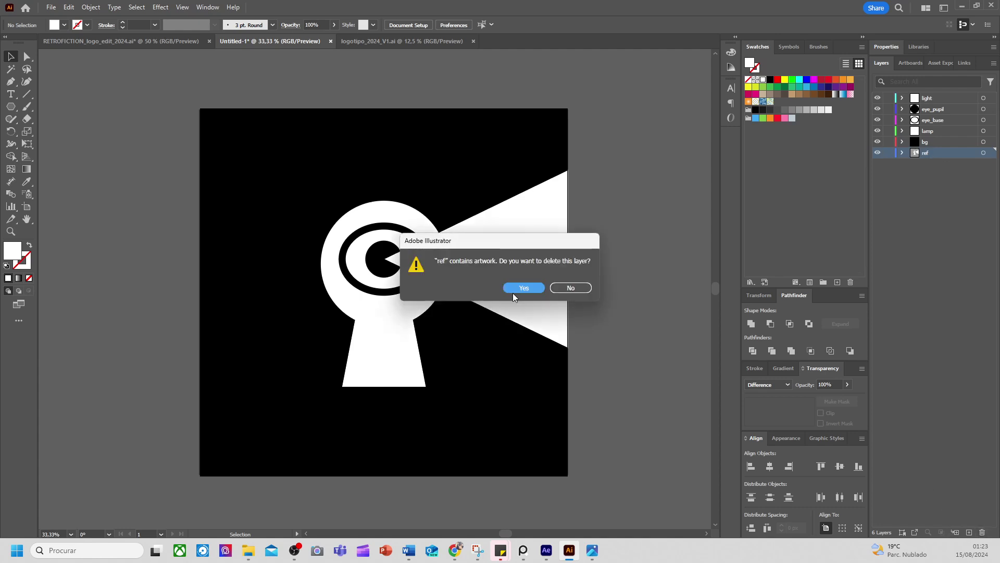
left_click(523, 289)
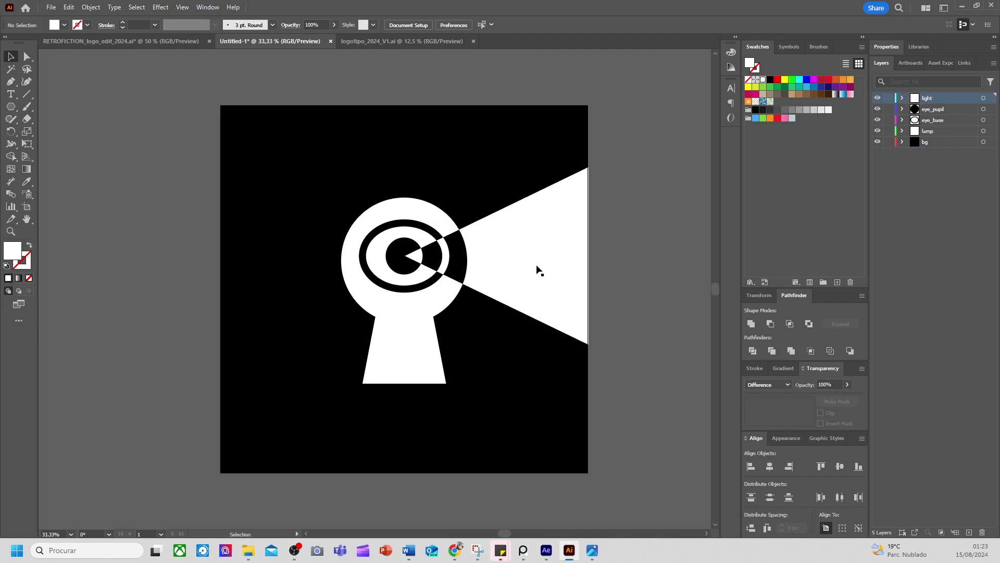
Select the light beam to check its shape against the artboard edge, and deselect it
mouse_move(552, 258)
left_mouse_down()
mouse_move(555, 248)
mouse_move(551, 258)
left_mouse_up()
scroll(551, 258, "up", 1)
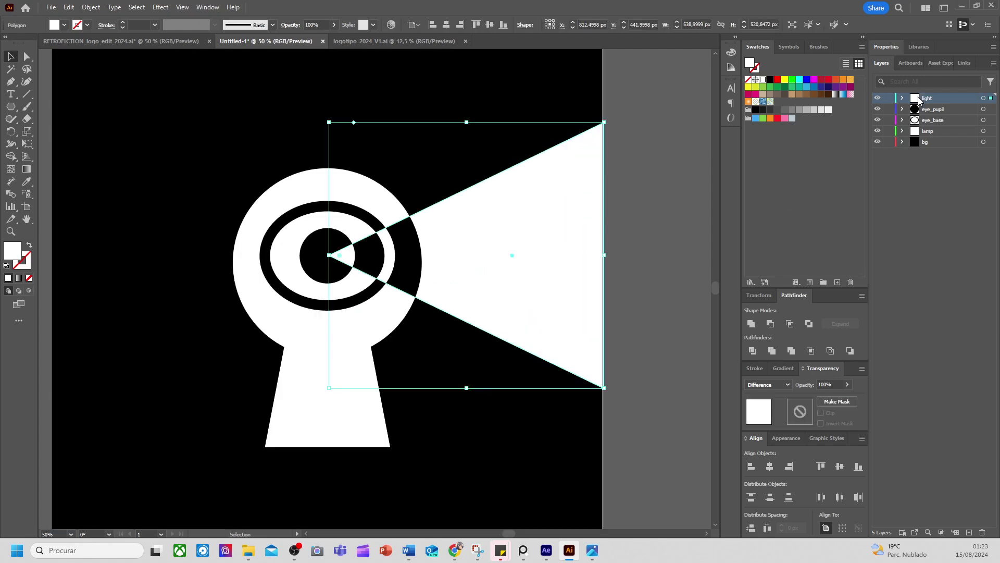
scroll(469, 245, "down", 1)
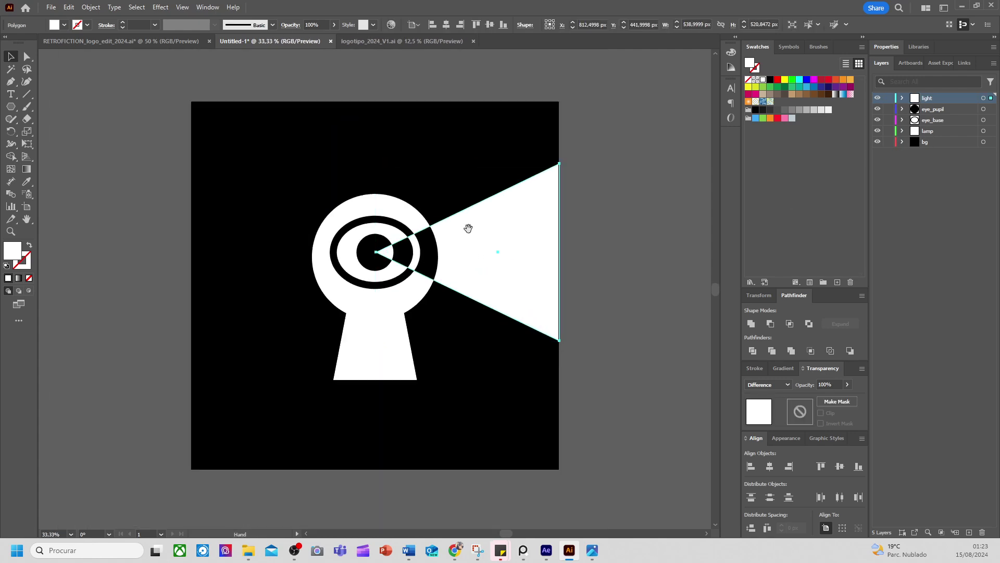
left_click(599, 241)
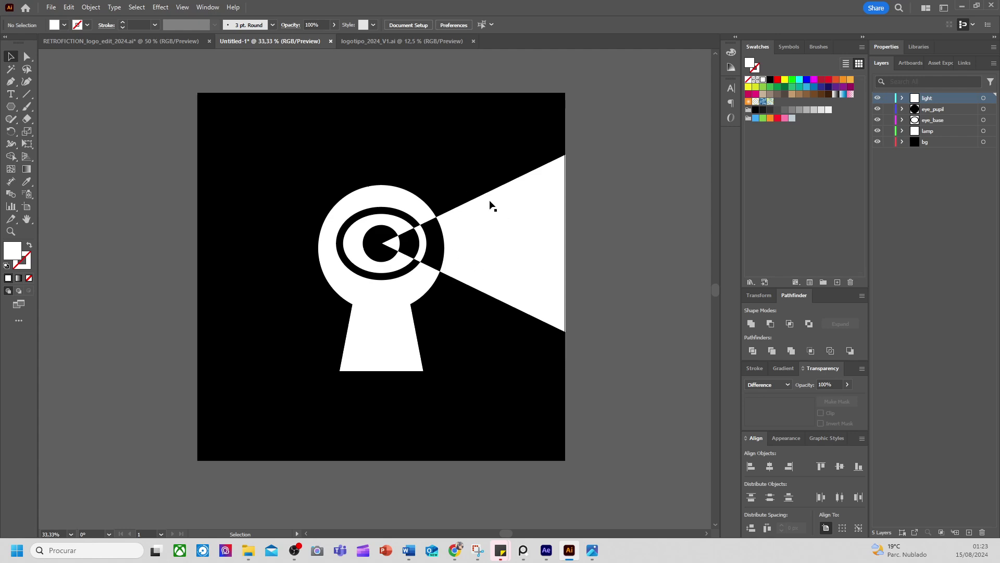
scroll(417, 237, "up", 1)
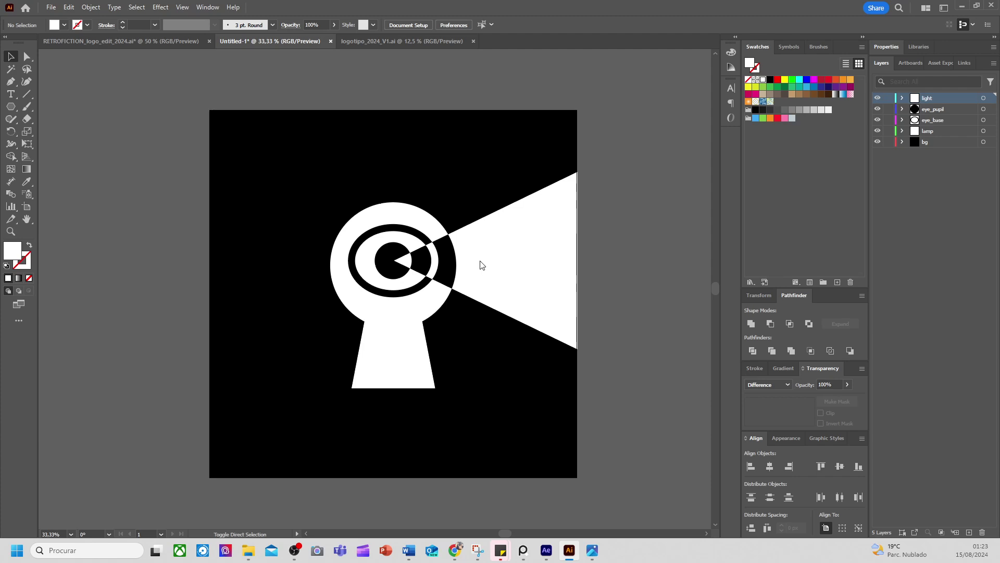
Start saving the document and set the destination to the logotipo_animado folder in Documents\RETROFICTION\TUTORIAIS
key("ctrl+s")
mouse_move(245, 551)
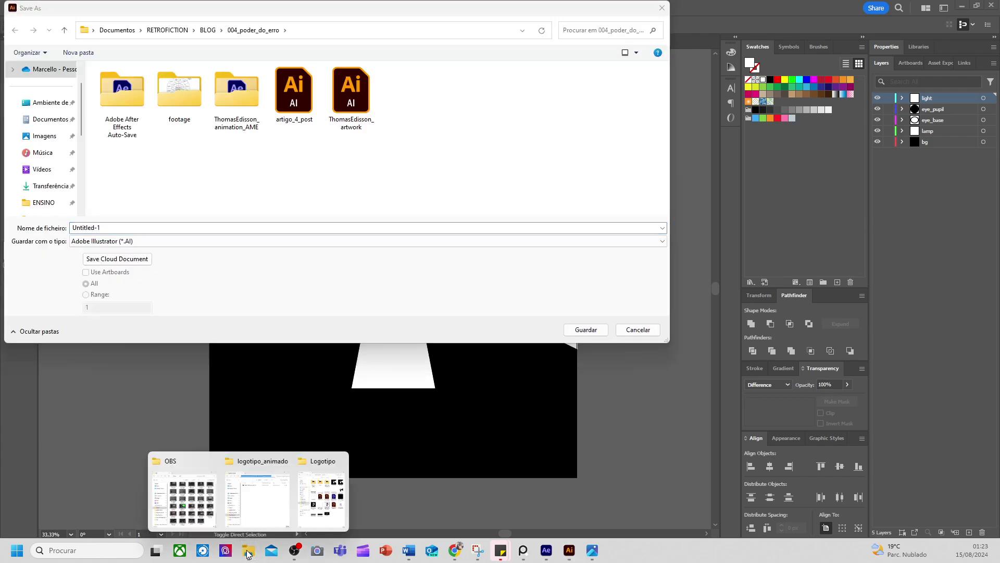
left_click(283, 495)
left_click(502, 112)
left_click(353, 31)
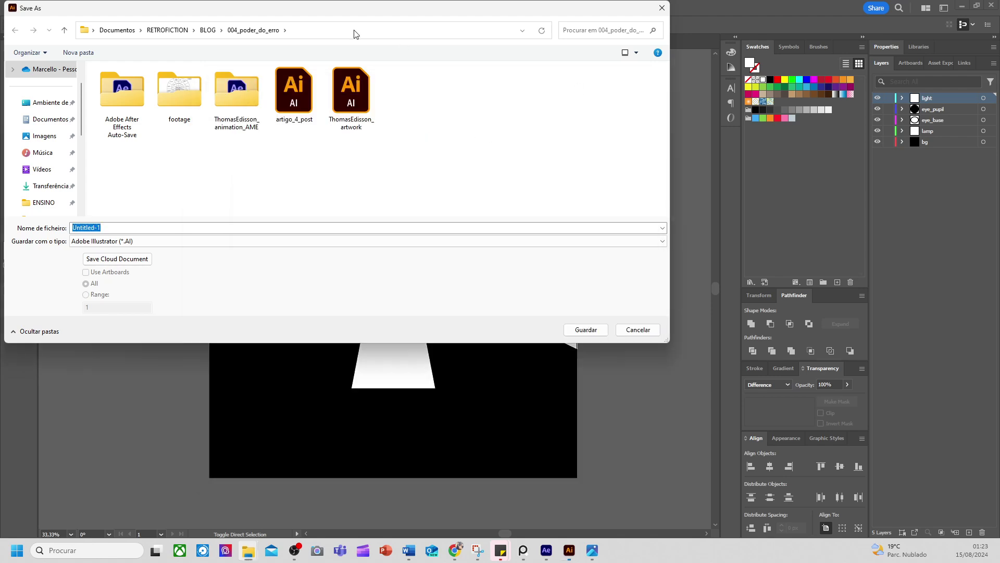
type("C:\\Users\\mferr\\Documents\\RETROFICTION\\TUTORIAIS\\logotipo_animado")
key("Return")
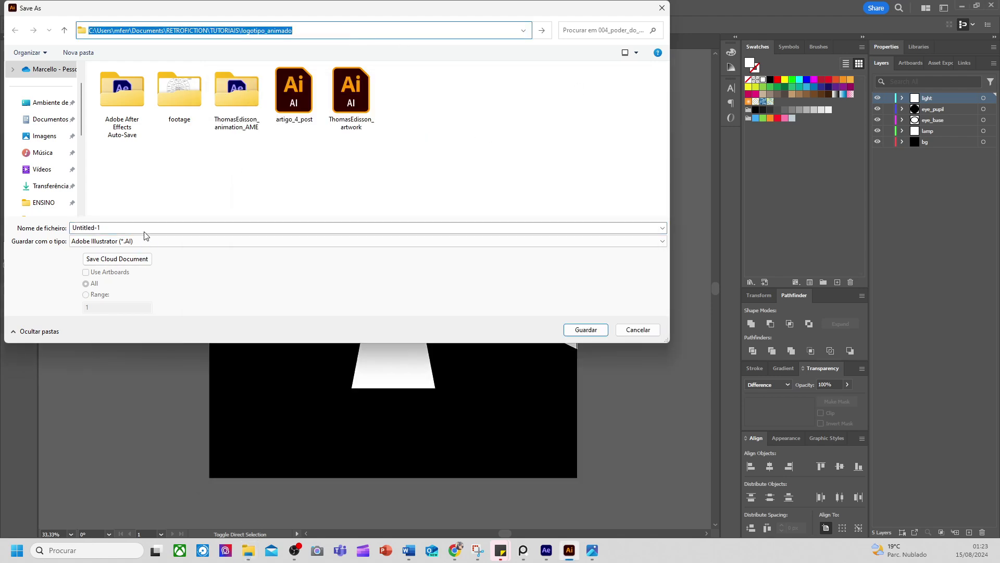
Save the document as logo_edit in Adobe Illustrator format, version Illustrator 2020, with PDF compatibility
key("BackSpace")
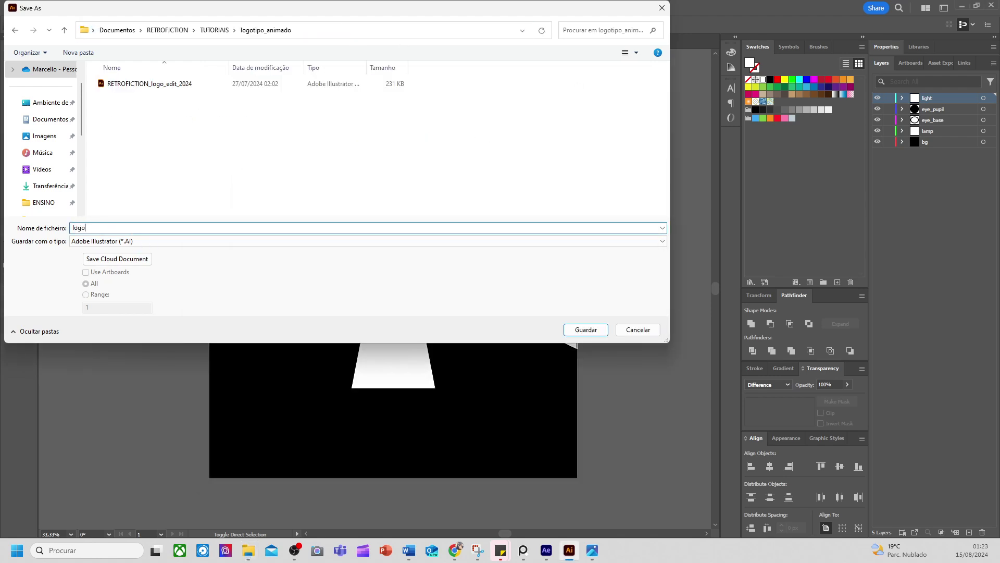
left_click(574, 331)
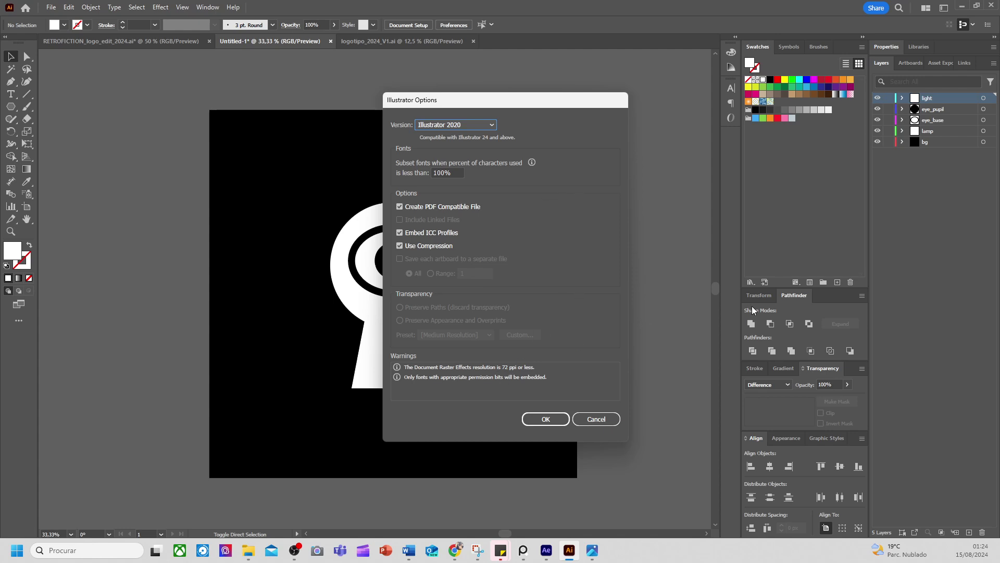
left_click(541, 420)
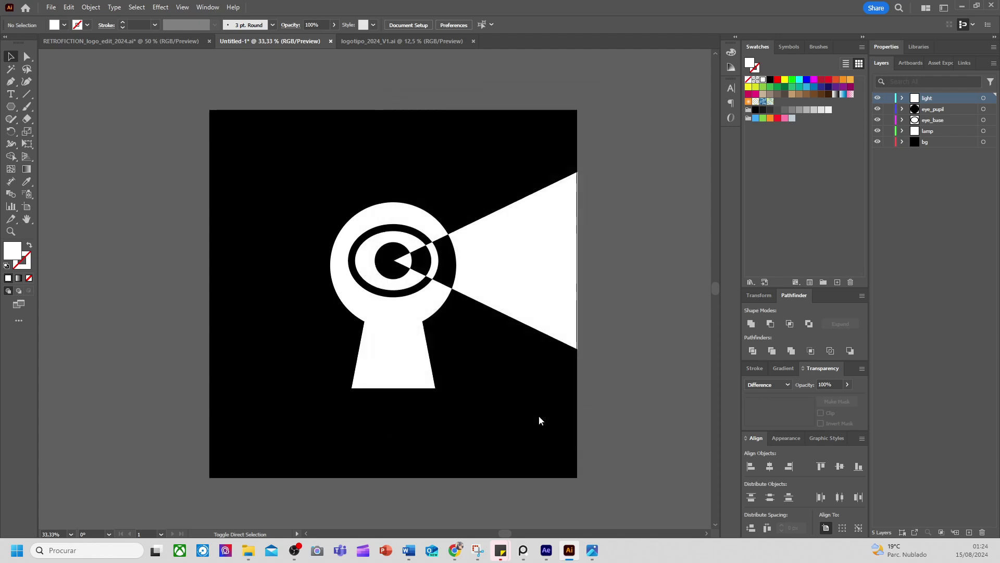
Switch to After Effects and view the available workspace layouts
left_click(547, 550)
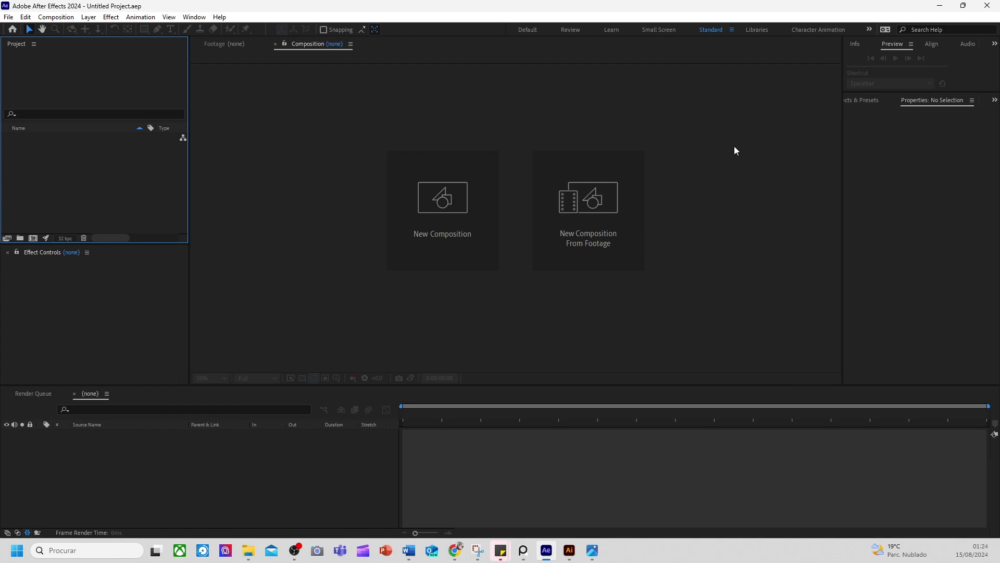
left_click(187, 17)
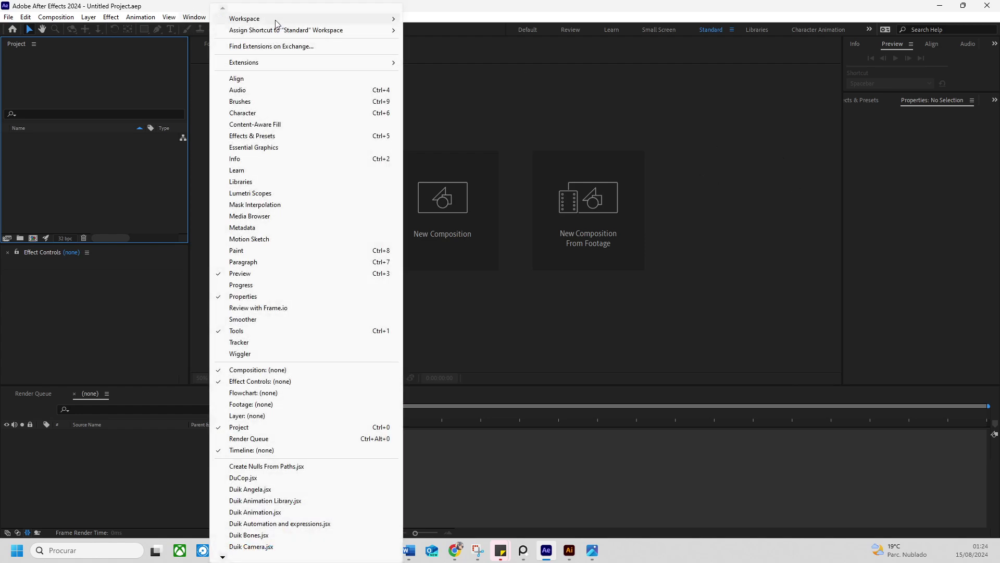
mouse_move(275, 24)
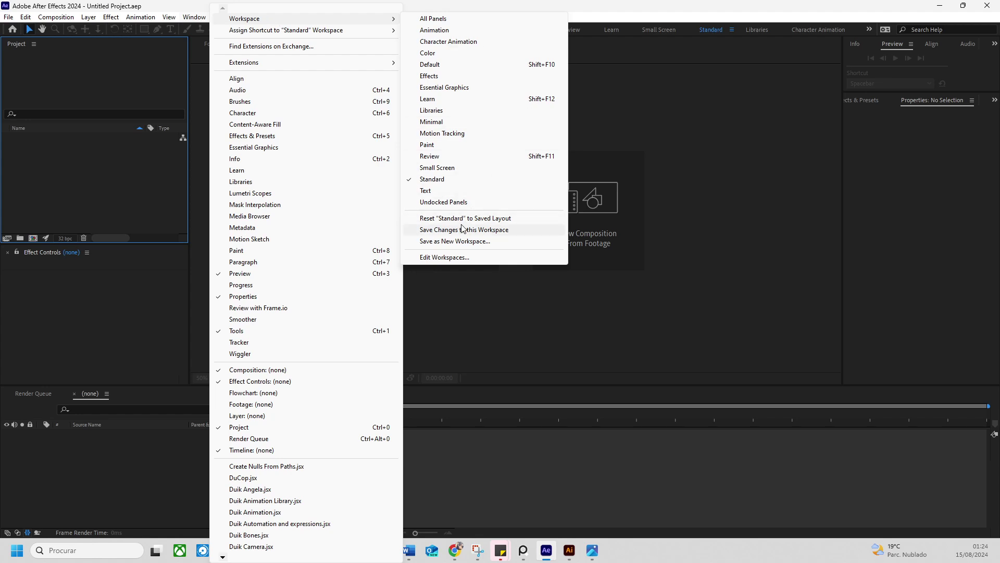
left_click(594, 5)
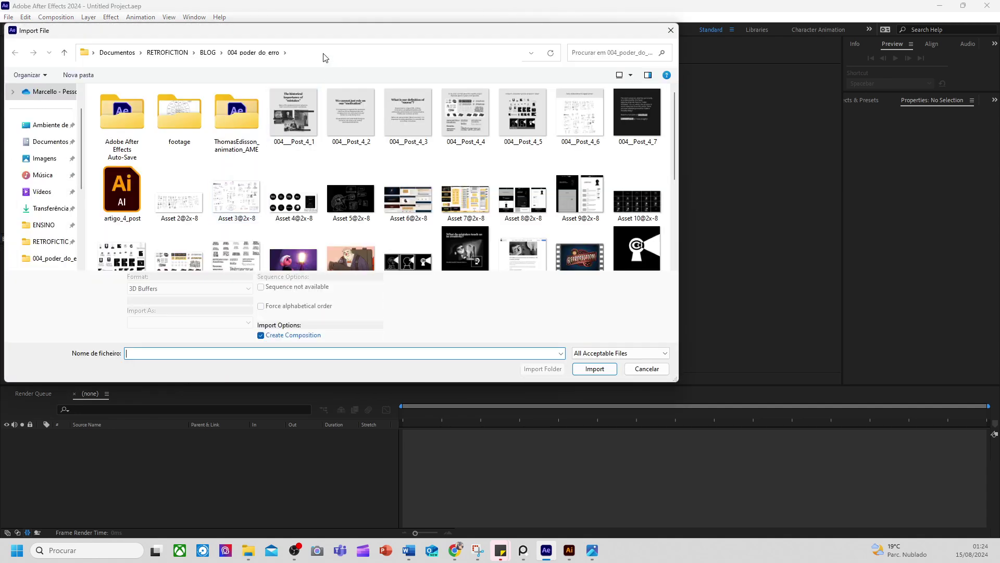
Import logo_edit from the RETROFICTION\TUTORIAIS\logotipo_animado folder as Composition - Retain Layer Sizes
left_click(324, 54)
type("C:\\Users\\mfer\\Documents\\RETROFICTION\\TUTORIAIS\\logotipo_animado")
key("Return")
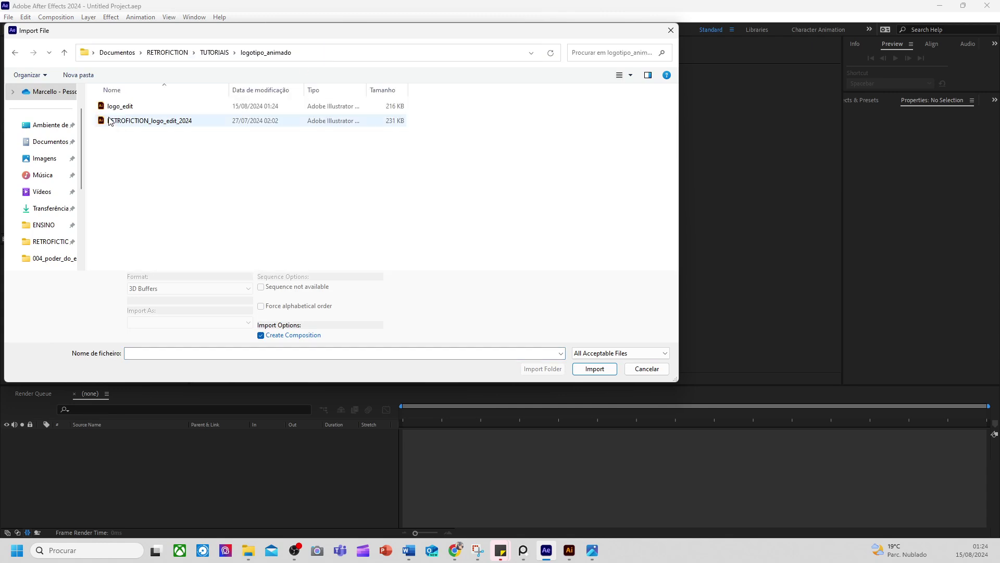
left_click(134, 110)
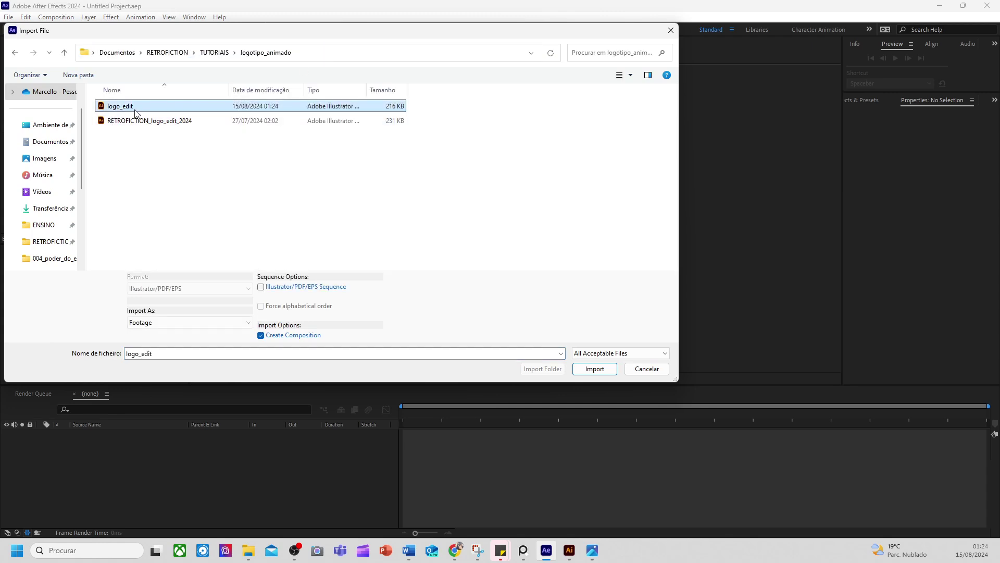
left_click(183, 323)
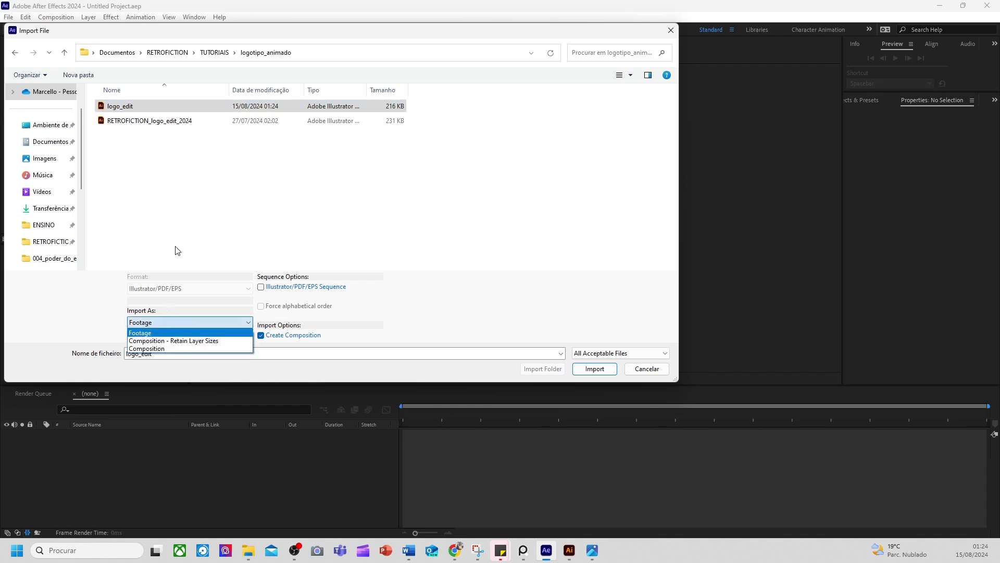
left_click(194, 342)
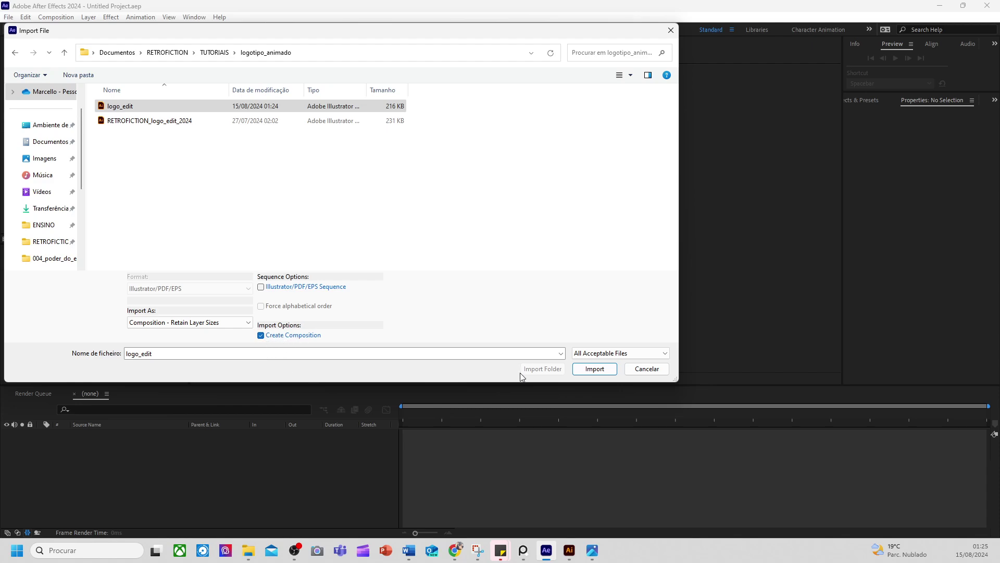
left_click(594, 369)
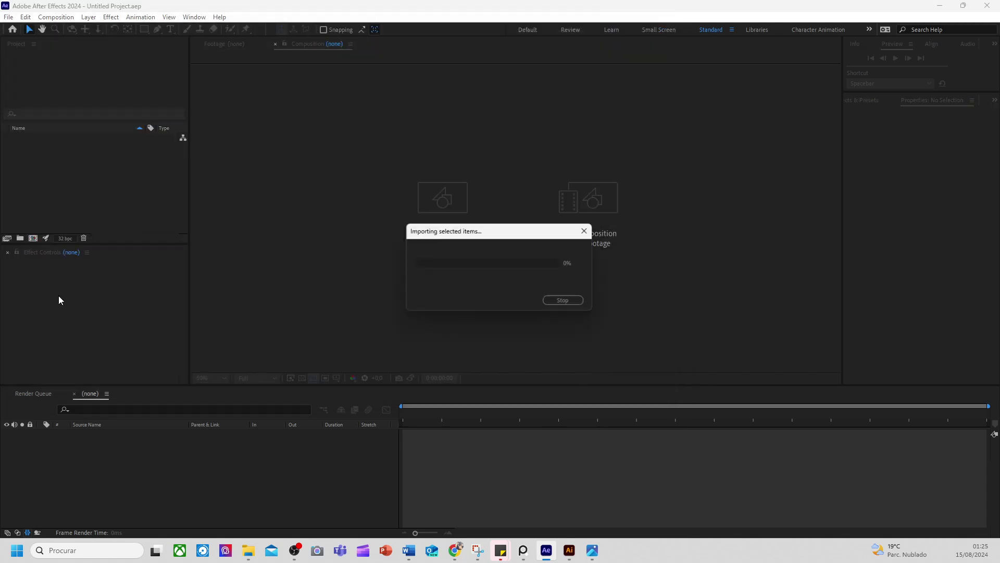
Expand the logo_edit Layers folder, compare its items with the layers in Illustrator, and return to collapse the folder
left_click(6, 148)
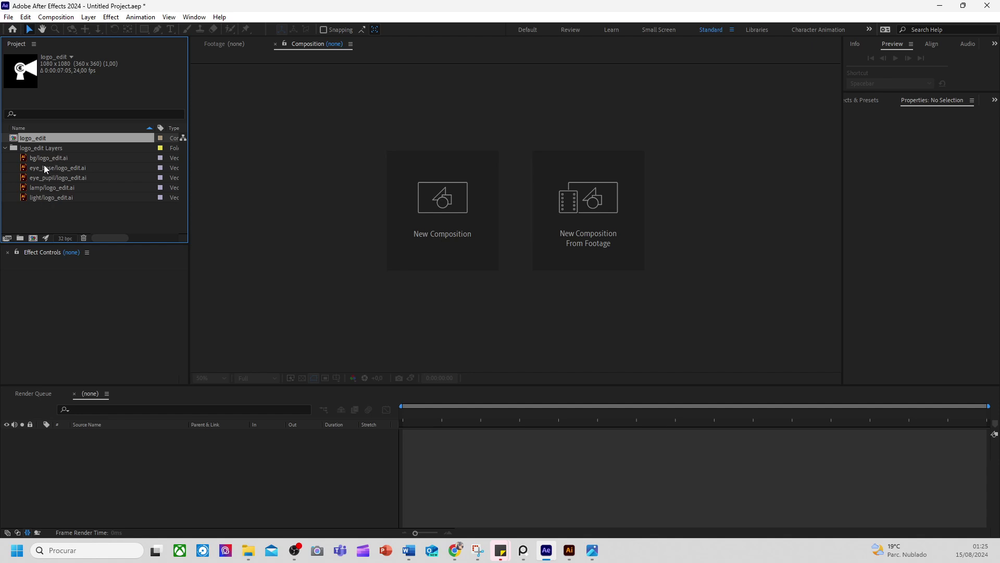
mouse_move(571, 547)
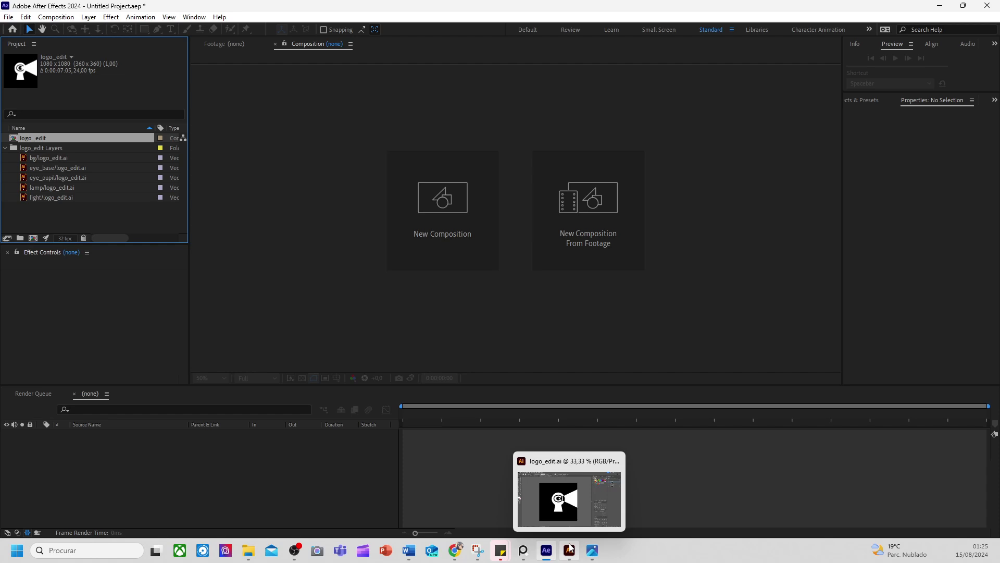
left_click(571, 548)
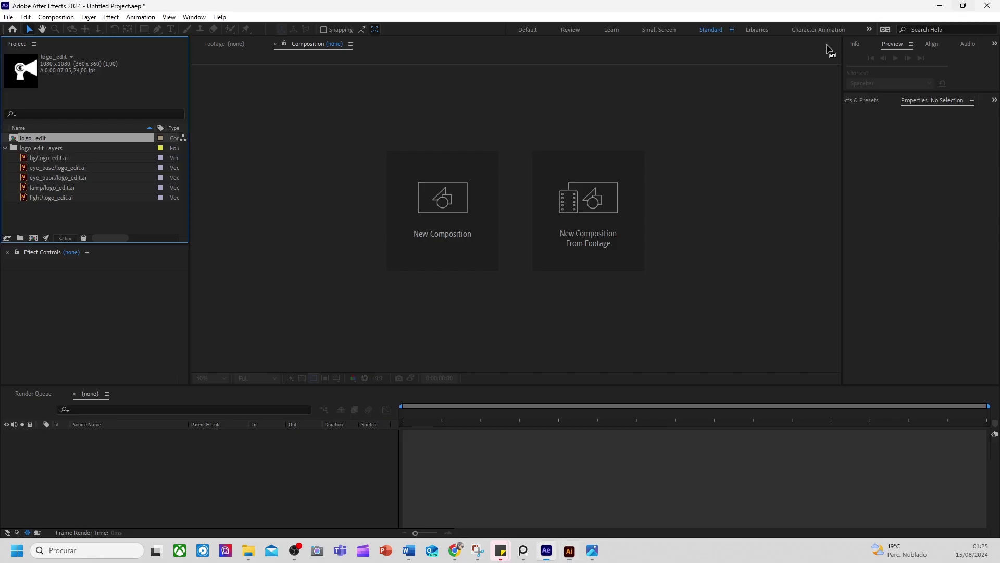
left_click(962, 6)
left_click(5, 148)
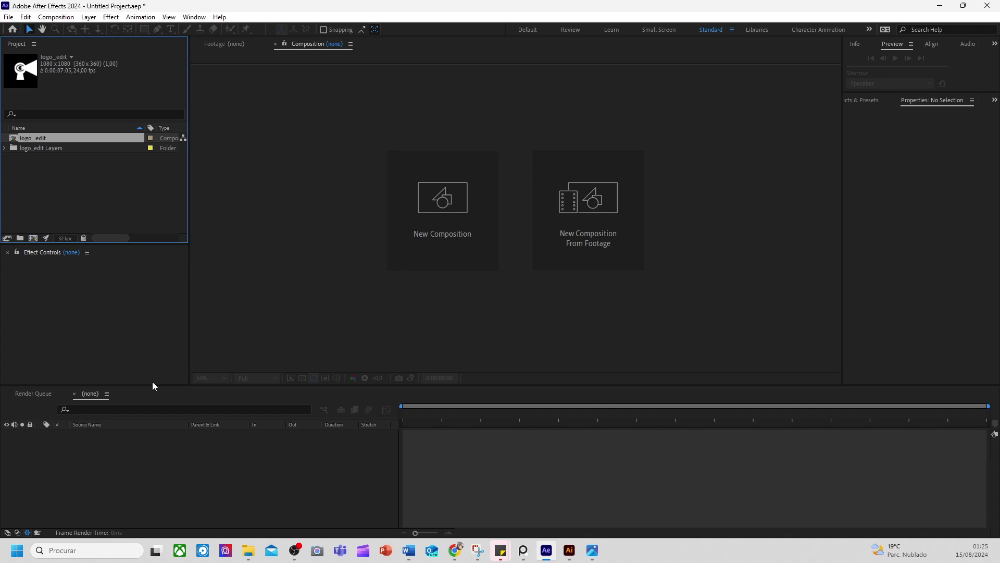
Make the timeline area taller and open the logo_edit composition
left_click_drag(155, 386, 156, 368)
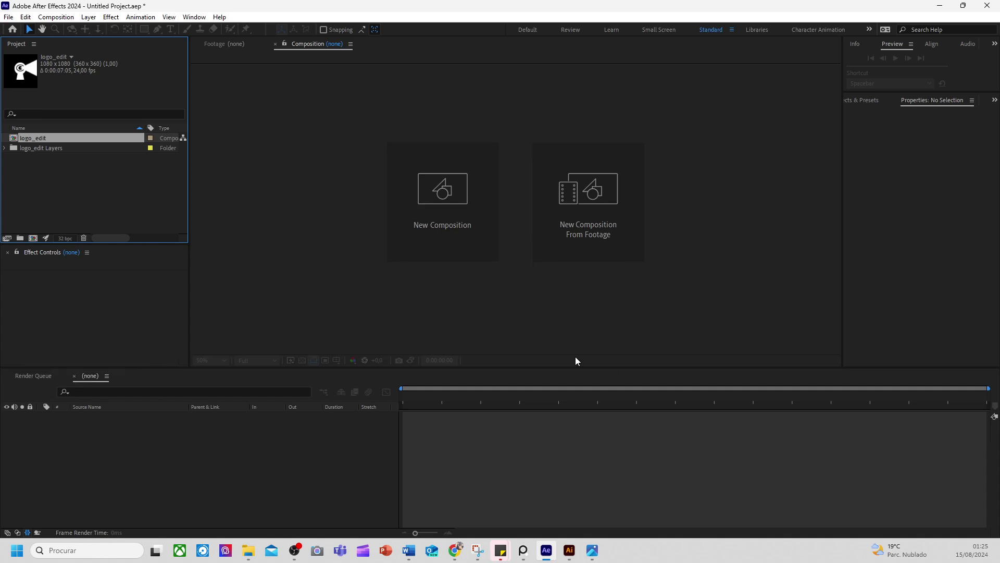
double_click(15, 138)
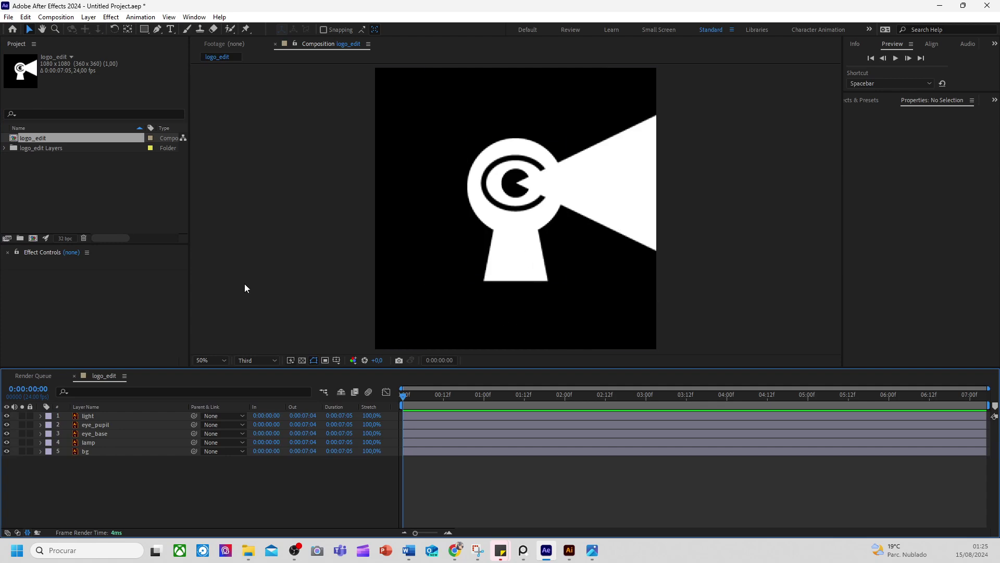
Dock Effect Controls alongside the Project panel, bring Project to the front, and readjust the timeline height
left_click_drag(37, 257, 68, 59)
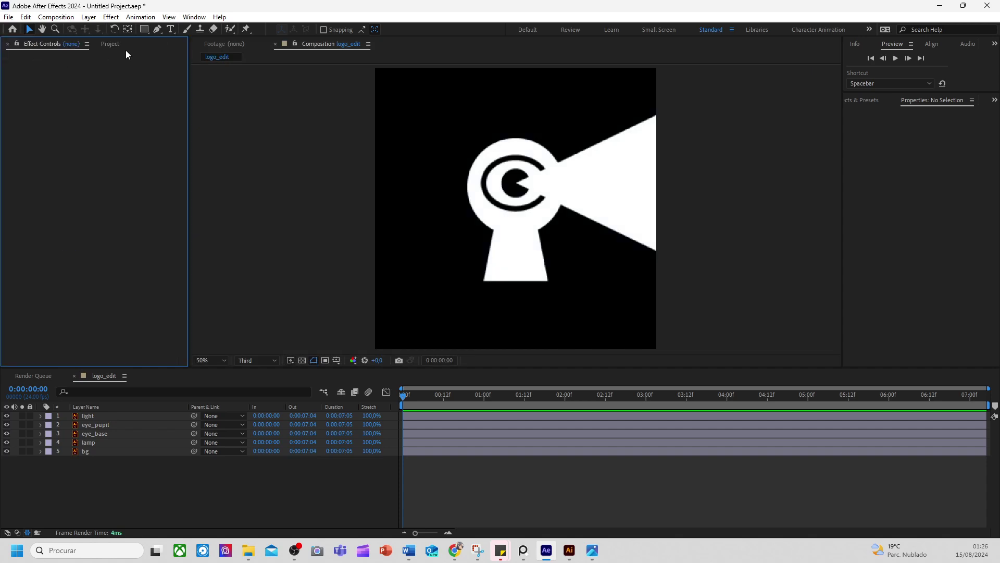
left_click(111, 44)
left_click_drag(261, 368, 261, 337)
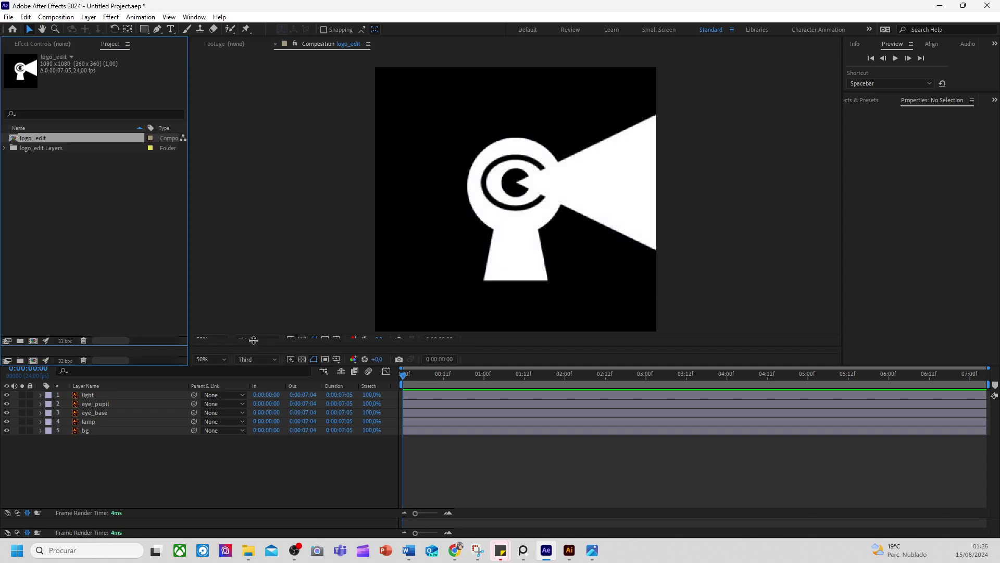
left_click_drag(440, 335, 440, 371)
Select all five layers from light to bg and display the layer switches instead of the In/Out/Duration/Stretch columns
left_click(92, 419)
left_click(95, 455, "shift")
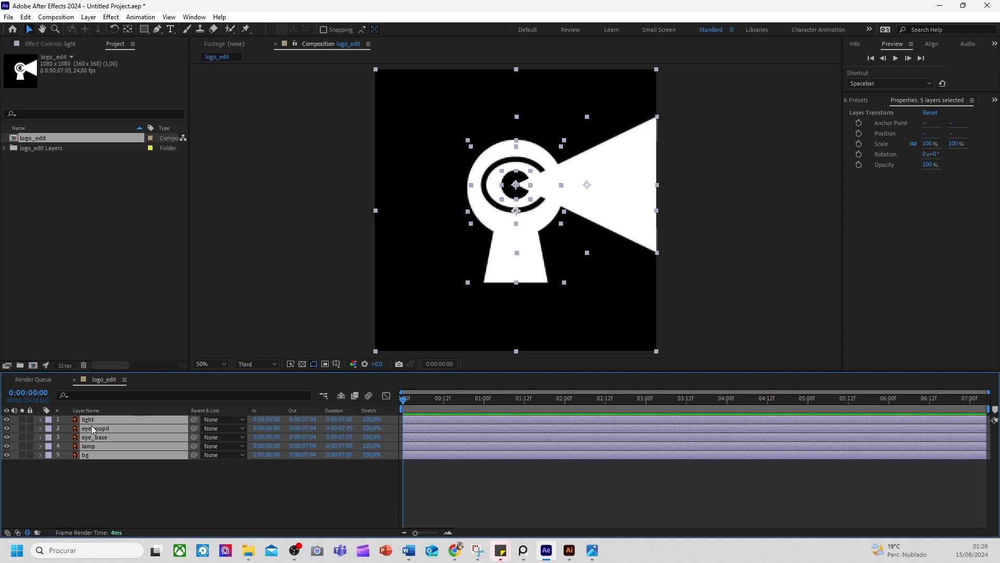
left_click(17, 532)
left_click(18, 532)
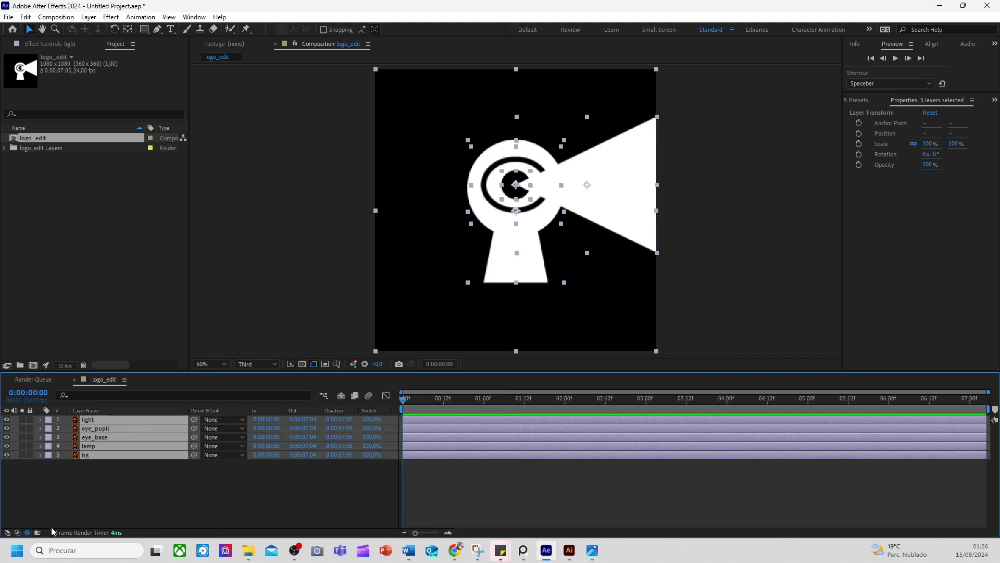
left_click(18, 533)
left_click(28, 533)
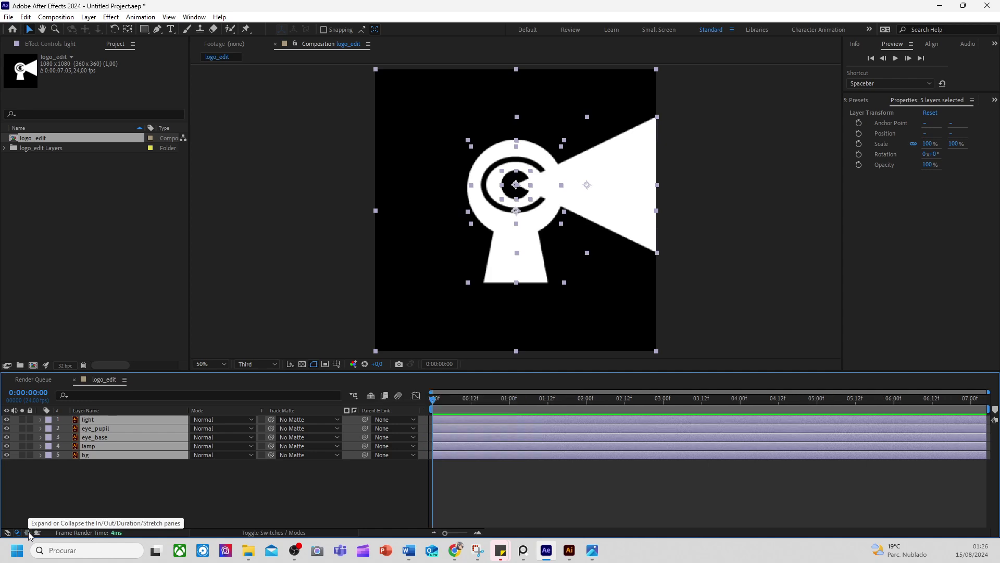
left_click(270, 533)
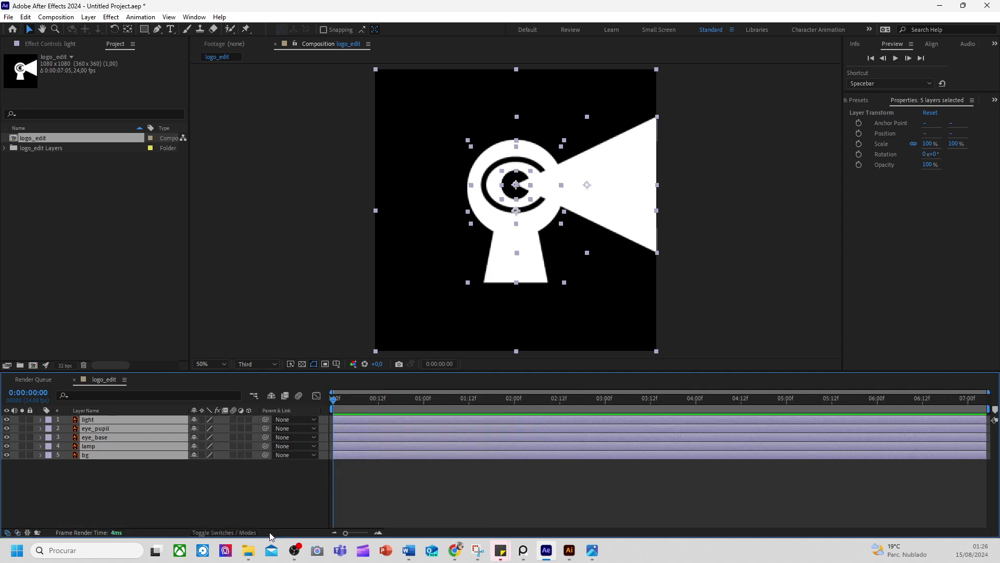
Mark the five selected layers as shy and create shape layers from them with Create Shapes from Vector Layer
left_click(195, 420)
left_click_drag(194, 421, 195, 451)
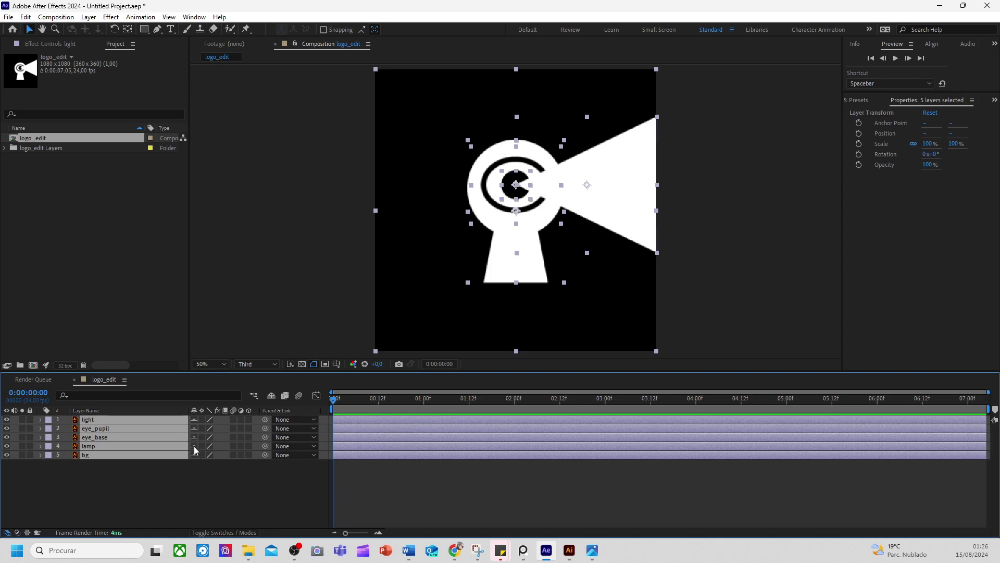
right_click(111, 418)
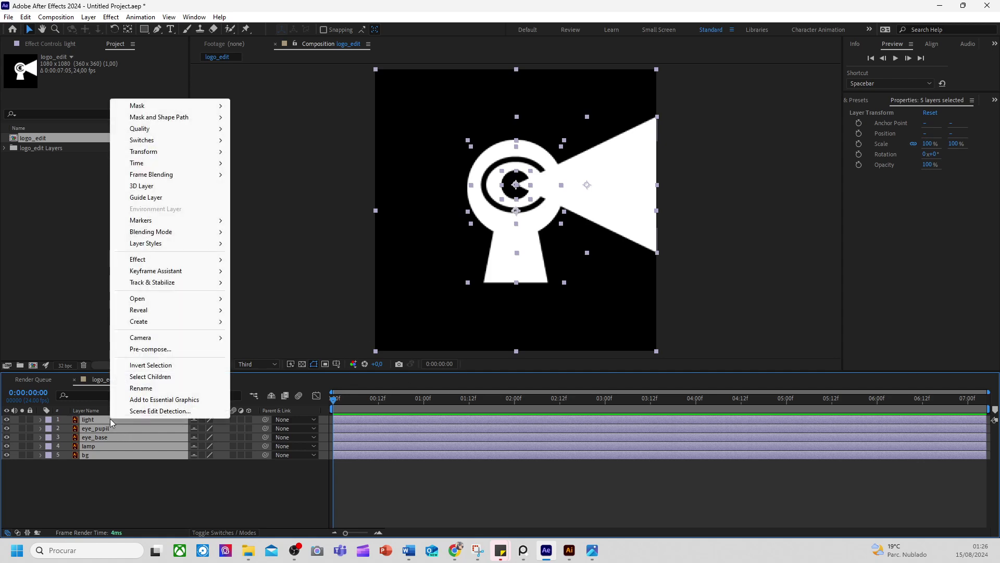
mouse_move(217, 326)
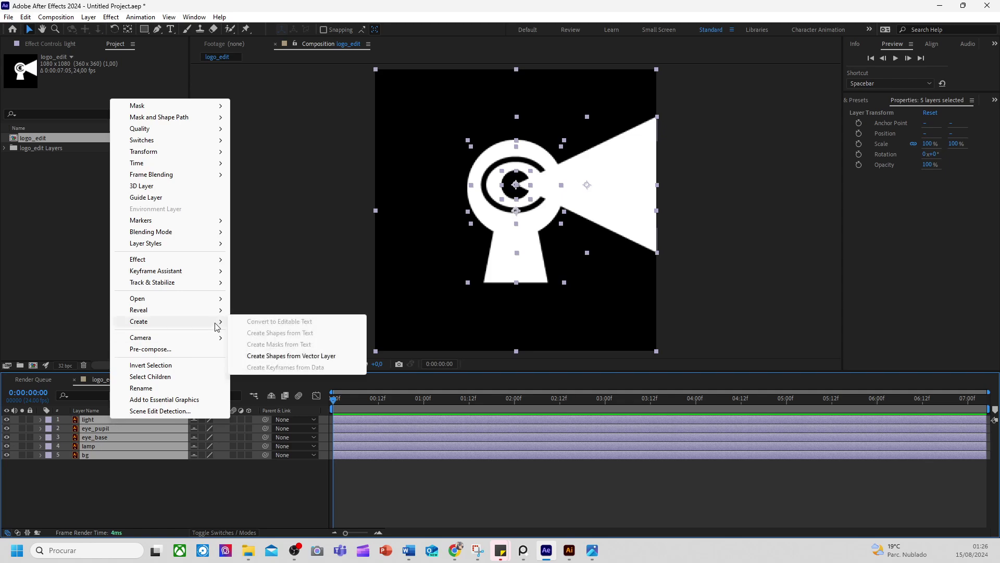
left_click(319, 356)
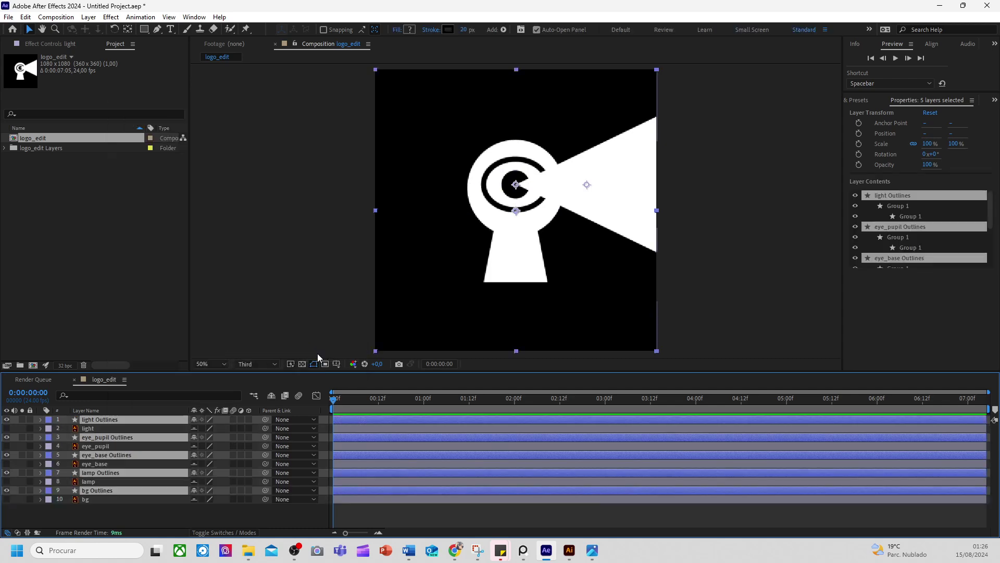
left_click(261, 323)
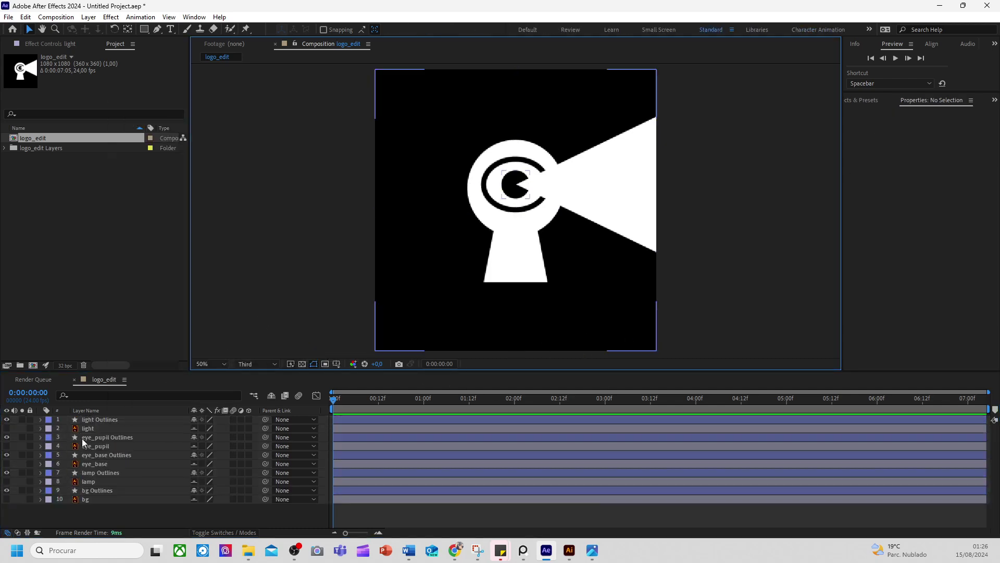
Expand the light Outlines layer down to Path 1 in Group 1 and select its Path property
left_click(110, 420)
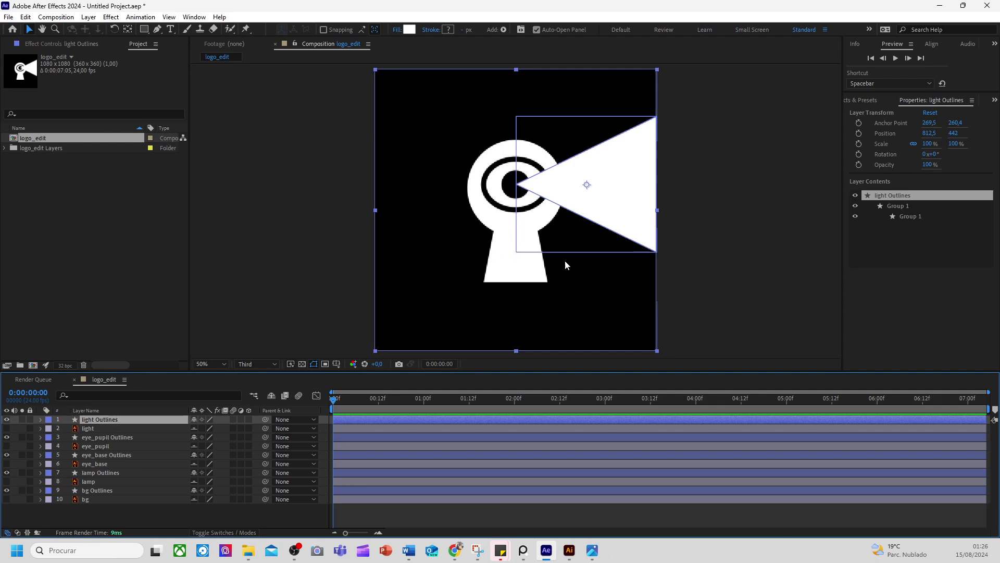
left_click(41, 419)
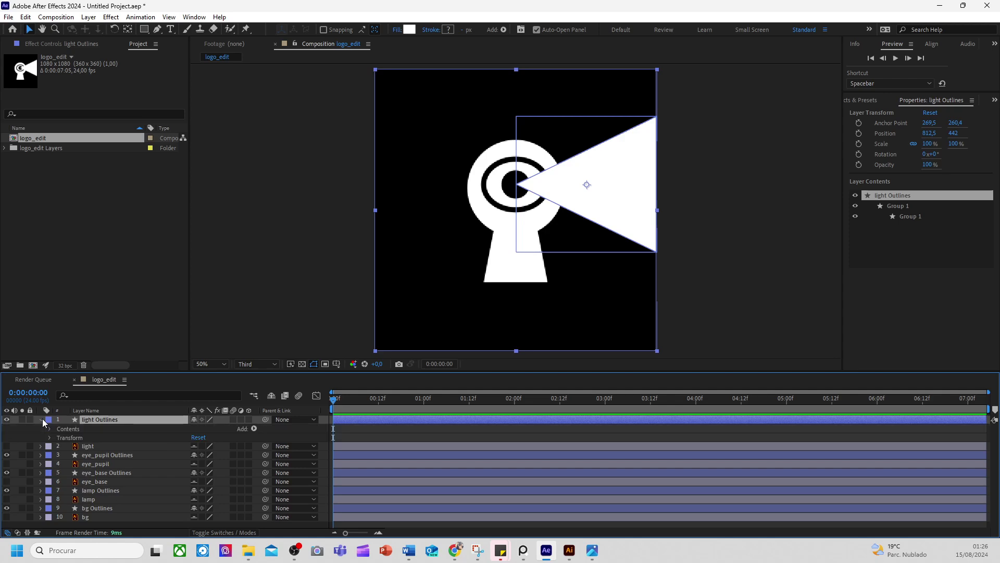
left_click(49, 429)
left_click(76, 439)
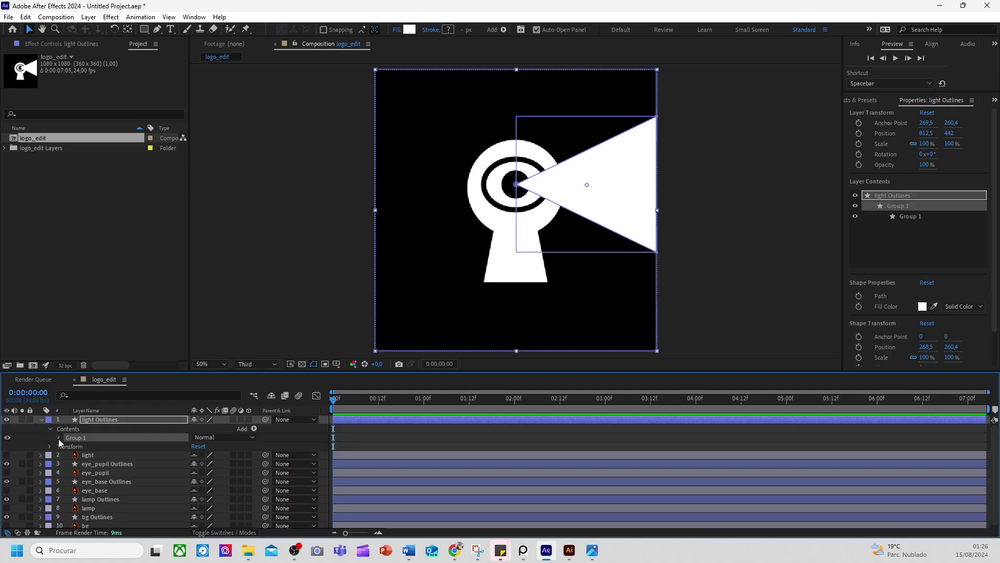
left_click(59, 437)
left_click(90, 446)
left_click(68, 446)
left_click(96, 455)
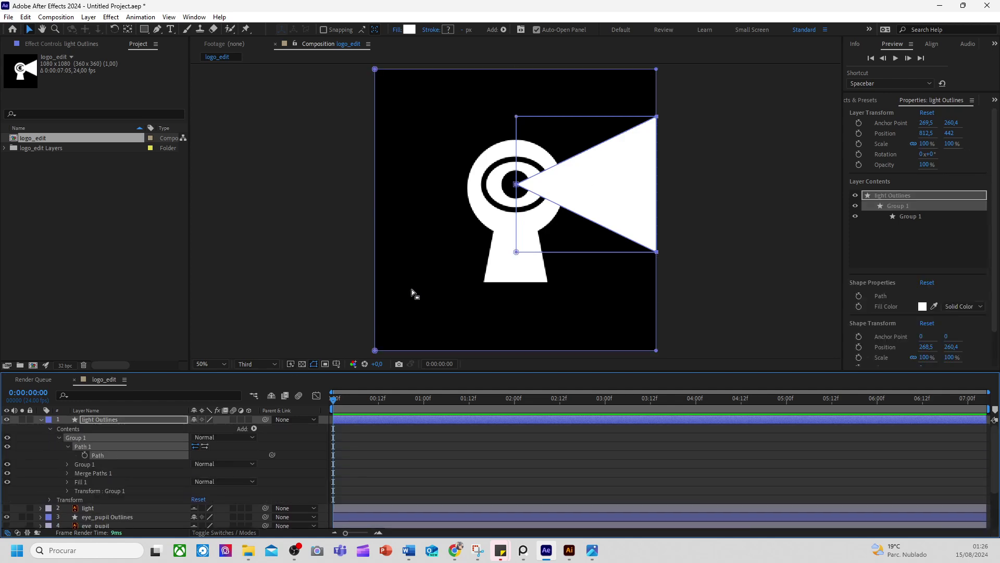
Try moving the lower-left vertex of the light path and undo the move
left_click(514, 259)
mouse_move(519, 254)
left_mouse_down()
mouse_move(521, 198)
mouse_move(523, 240)
left_mouse_up()
key("ctrl+z")
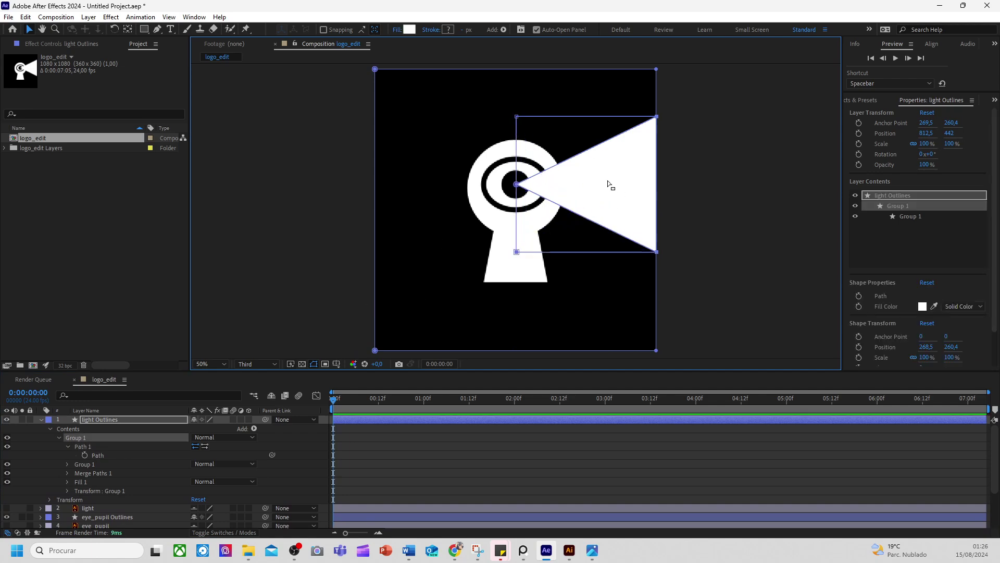
Examine the paths in the nested Group 1 of light Outlines, look over the other outline layers, and collapse light Outlines
left_click(66, 464)
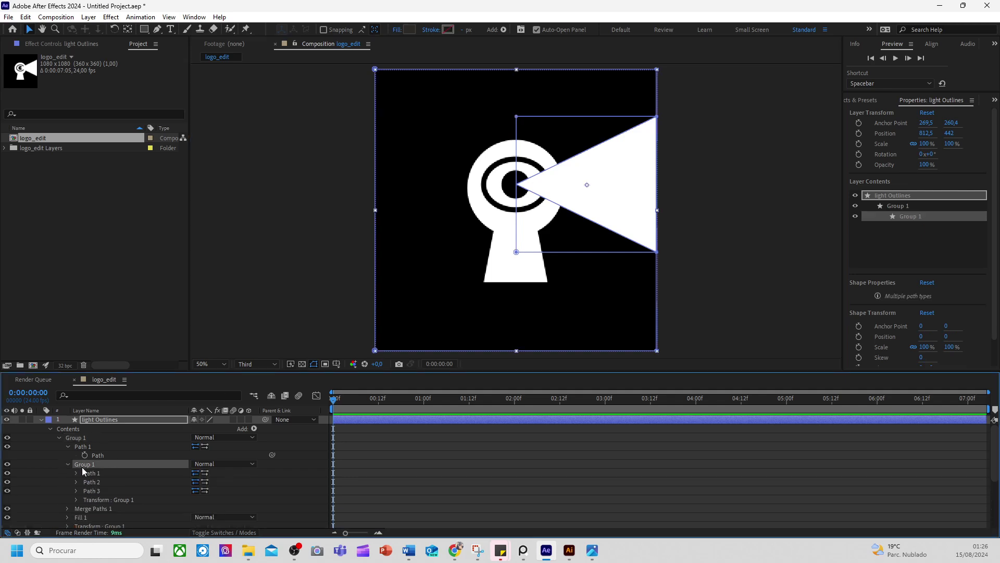
left_click(96, 472)
scroll(120, 473, "down", 2)
scroll(124, 473, "down", 3)
left_click(112, 461)
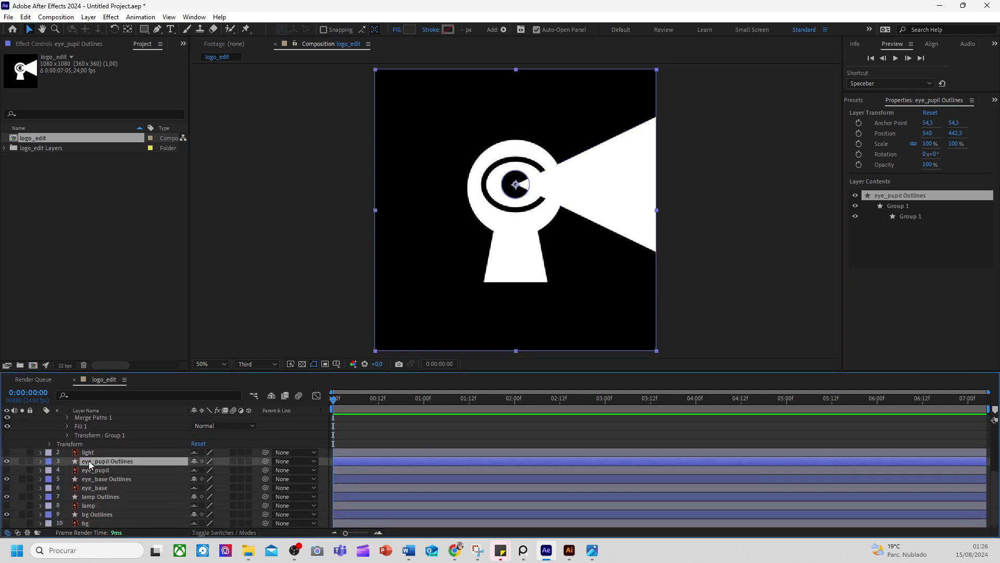
scroll(109, 472, "up", 5)
left_click(78, 420)
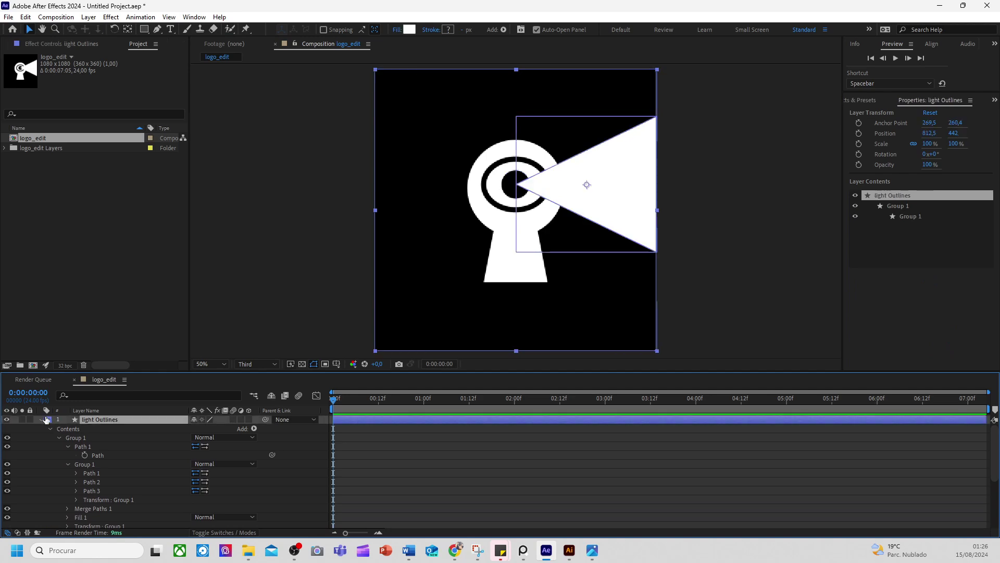
left_click(40, 420)
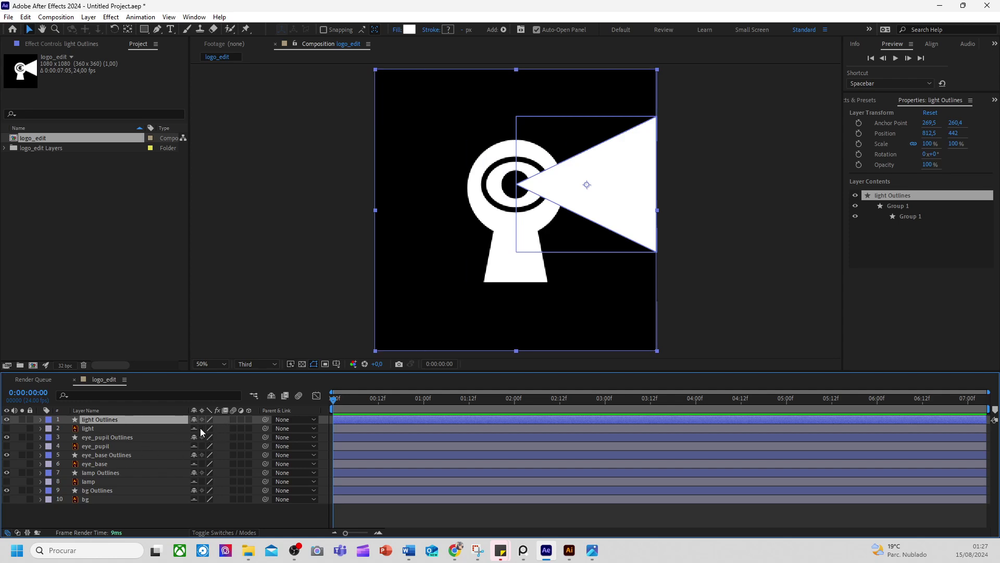
Hide the shy layers in the timeline, select bg Outlines, and reduce the timeline area's height
left_click(271, 396)
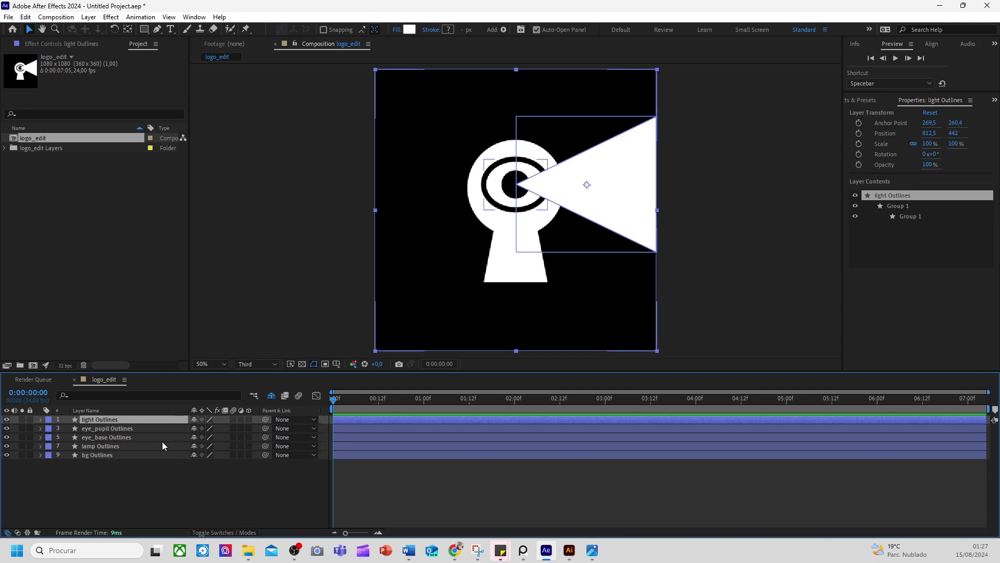
left_click(126, 483)
left_click(110, 456)
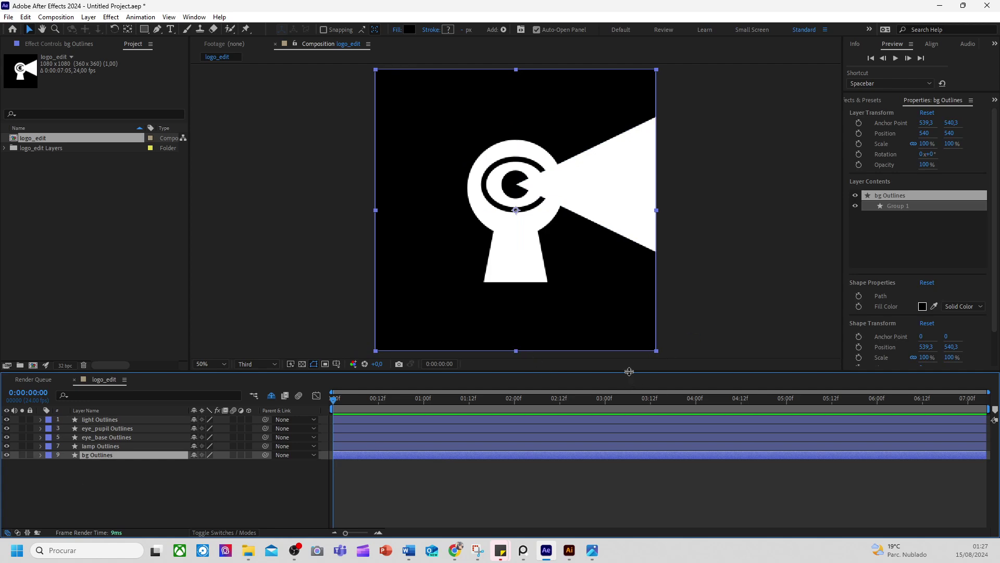
left_click_drag(628, 371, 628, 386)
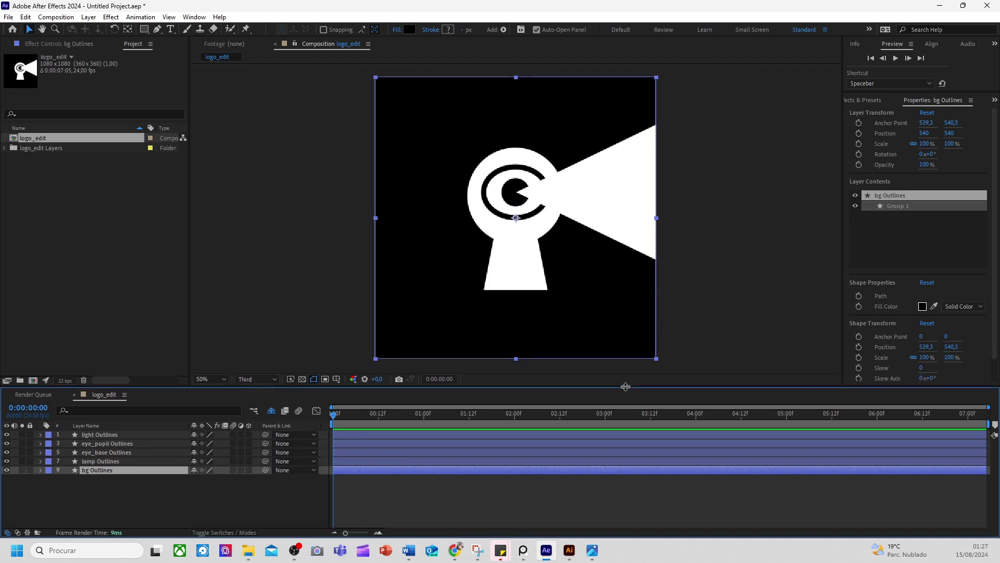
Select the lamp, eye_base, eye_pupil and light outline layers one by one to check the shape each contains
left_click(109, 463)
left_click(114, 452)
left_click(116, 443)
left_click(116, 436)
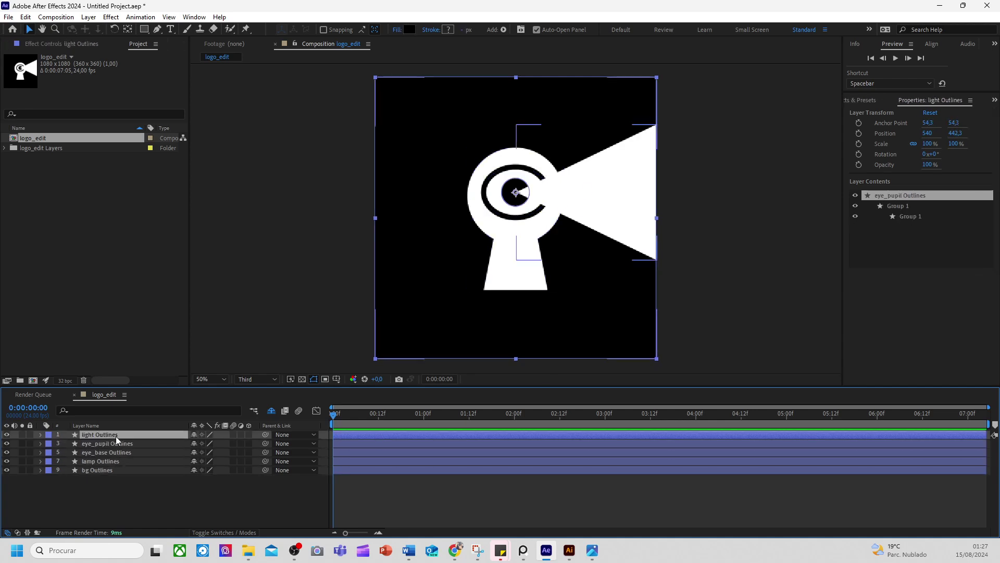
Expand bg Outlines to examine the path, fill and transform inside its Group 1, and collapse the layer
left_click(113, 470)
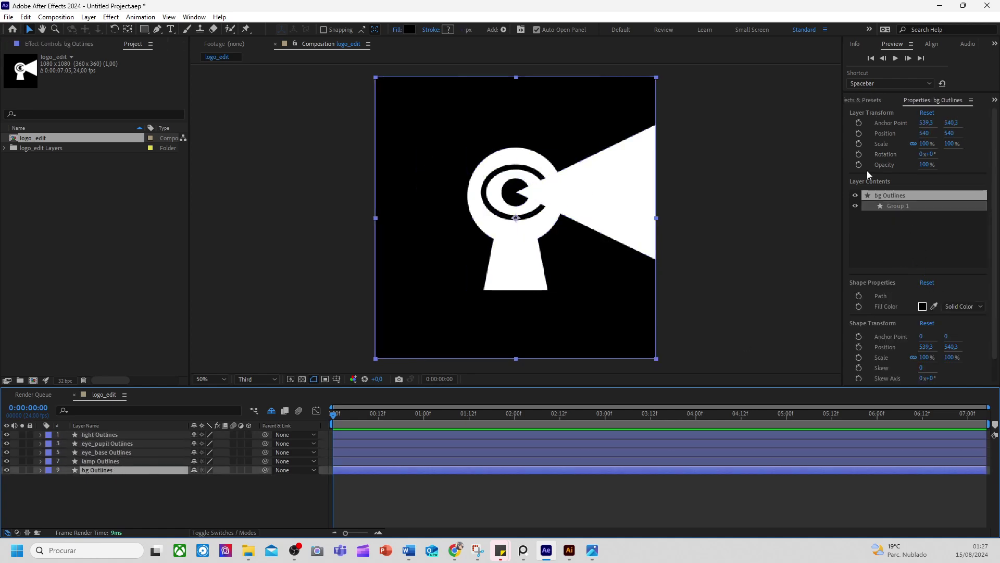
left_click(40, 470)
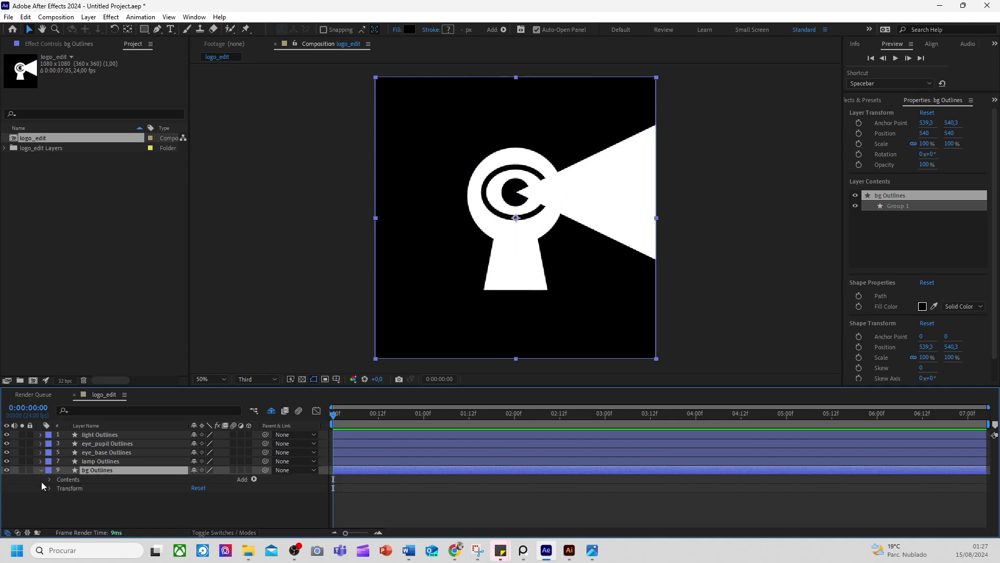
left_click(51, 479)
left_click(59, 488)
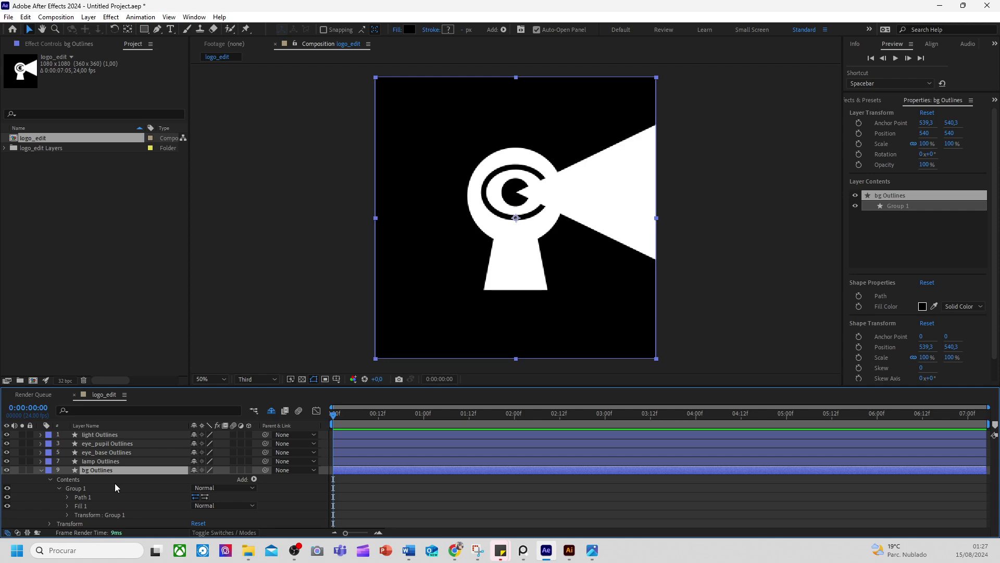
left_click(70, 489)
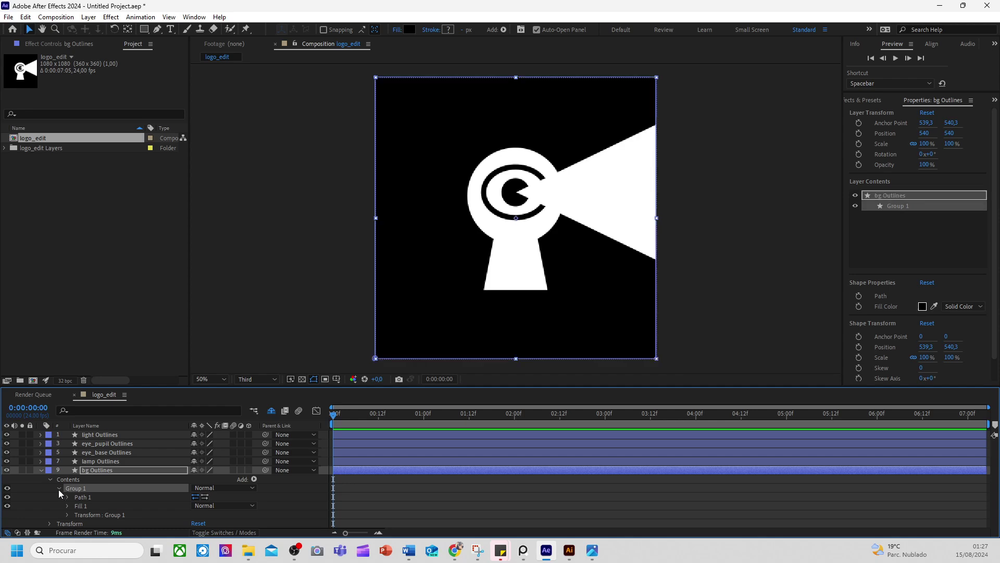
left_click(58, 488)
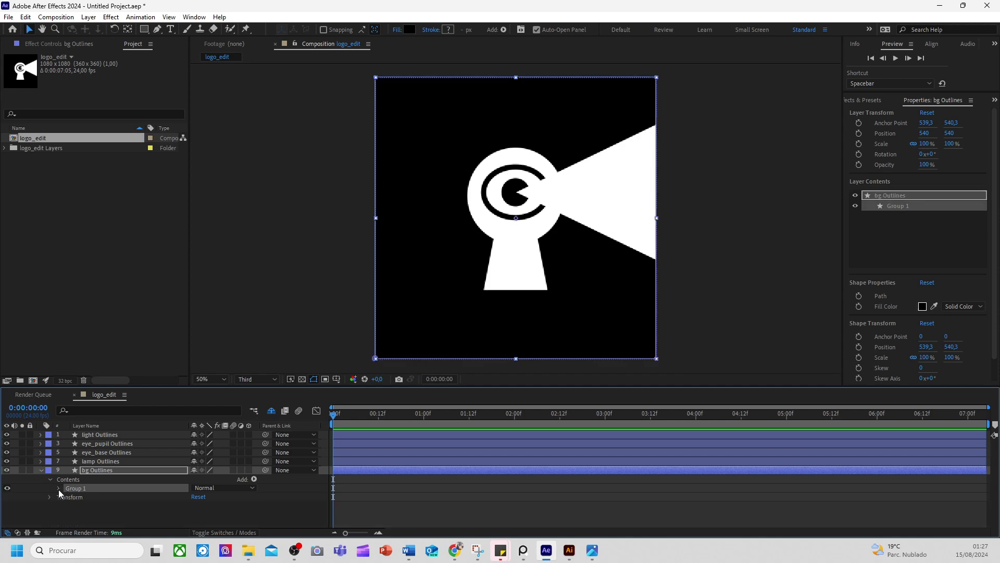
left_click(40, 469)
Expand light Outlines and select Path 1, Path 2 and Path 3 in the nested Group 1 to examine them around the light cone
left_click(41, 434)
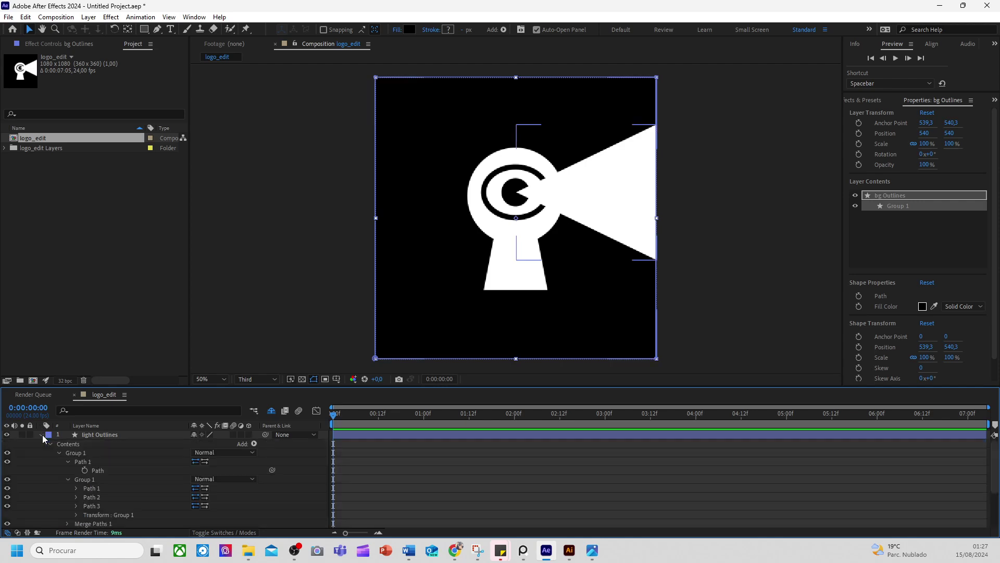
left_click(107, 479)
scroll(89, 480, "down", 1)
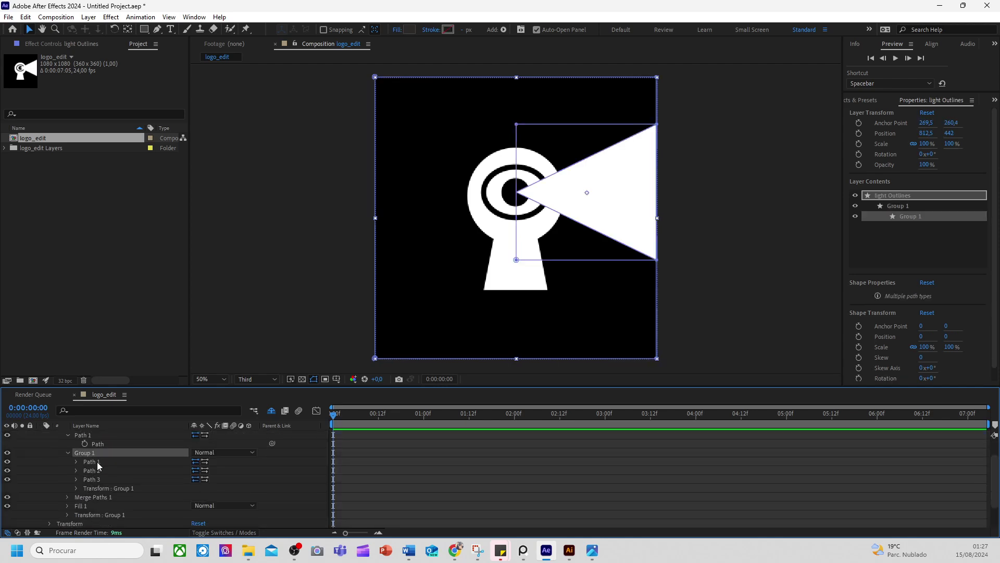
left_click(97, 462)
left_click(98, 471, "ctrl")
left_click(100, 481, "ctrl")
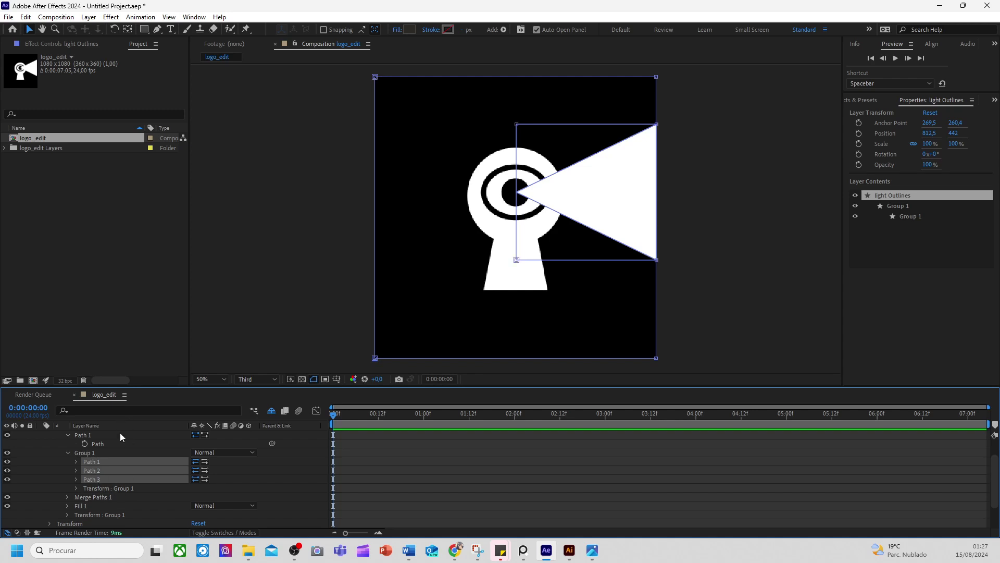
scroll(565, 194, "up", 1)
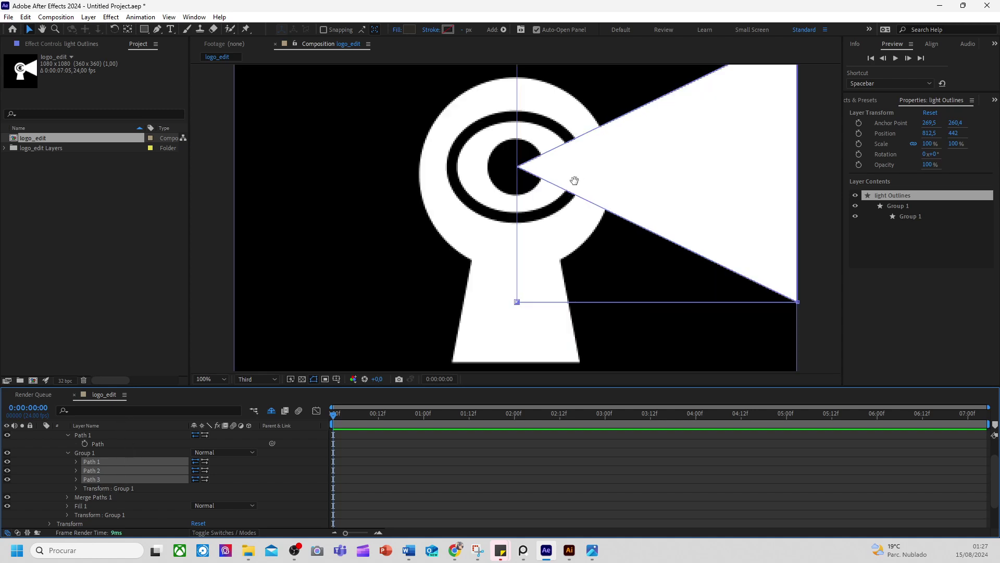
left_click_drag(761, 69, 676, 135)
Select the outer Path, the nested Group 1 and Merge Paths 1 of light Outlines in turn to compare their outlines
left_click(108, 443)
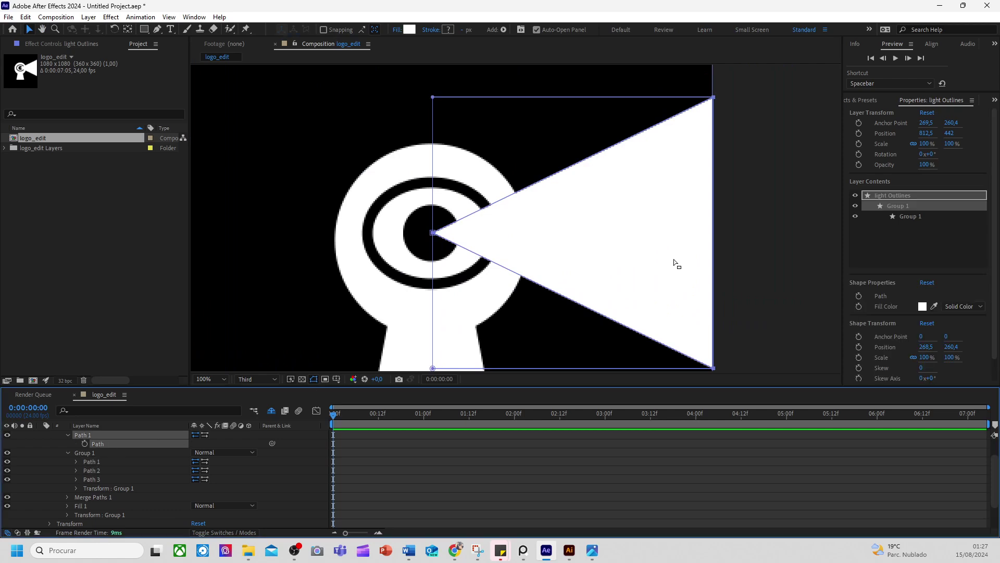
scroll(91, 461, "up", 1)
left_click(83, 480)
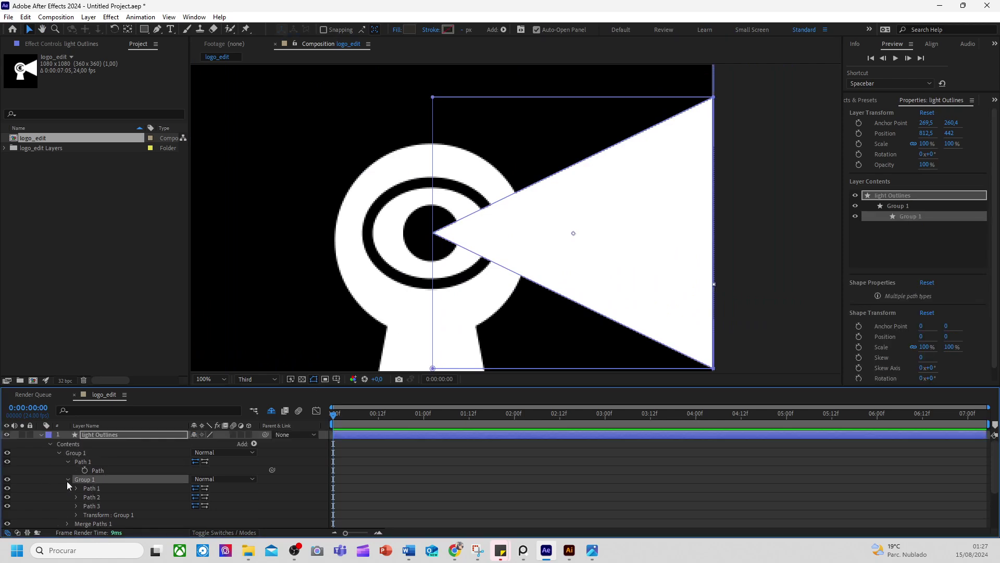
left_click(67, 480)
left_click(81, 488)
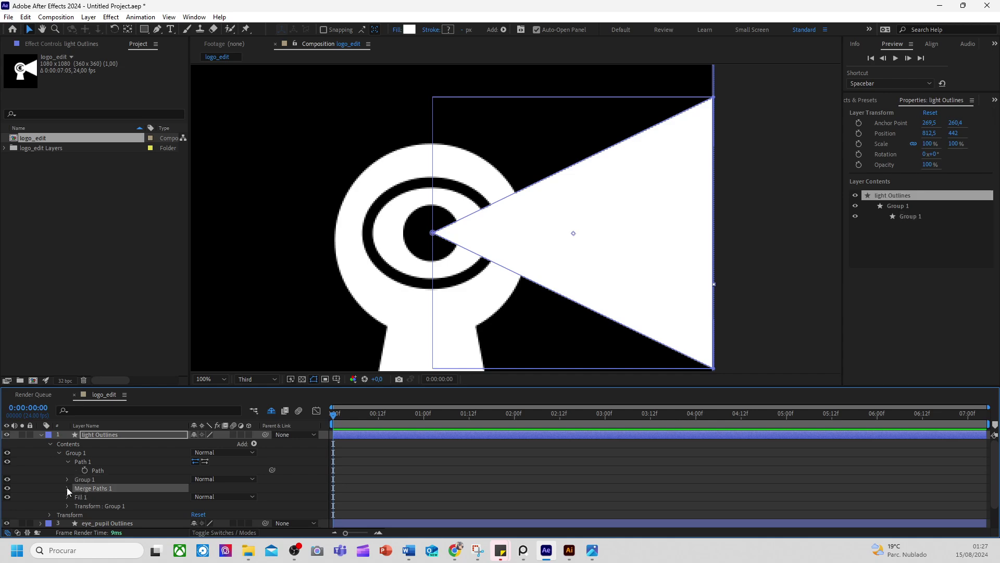
Check each path in the nested Group 1 of light Outlines and turn off the visibility of Path 1, Path 2 and Path 3
left_click(66, 480)
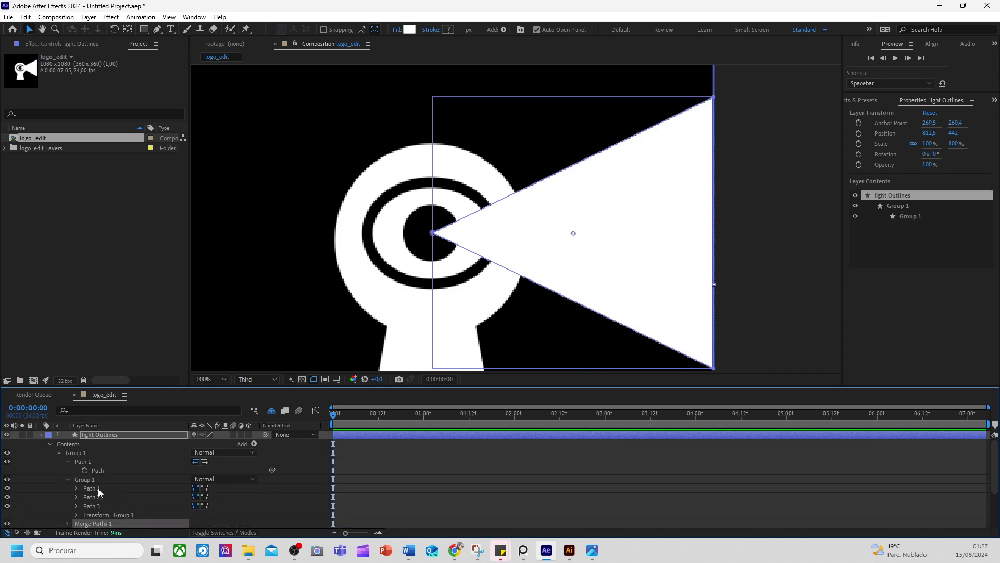
left_click(101, 487)
left_click(102, 492)
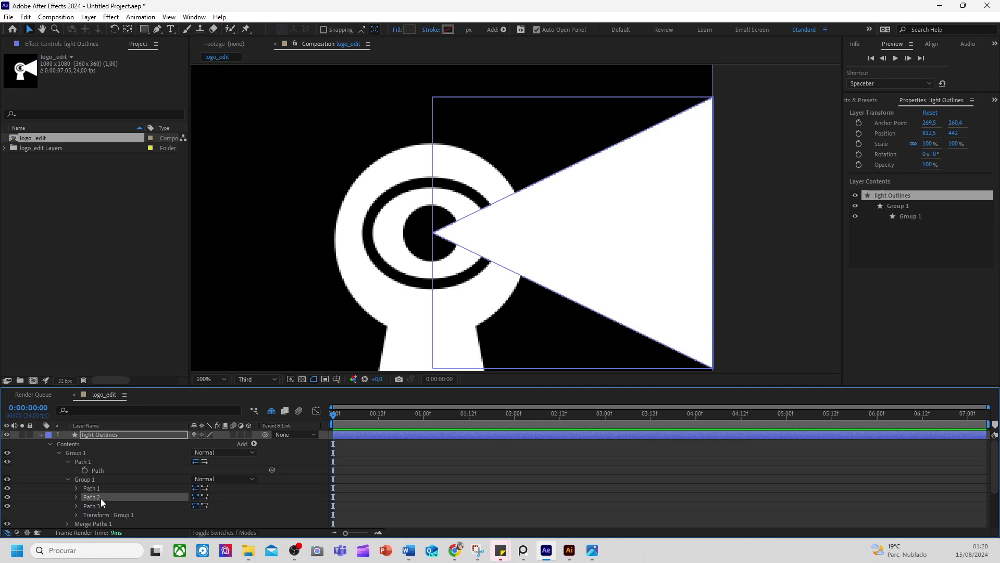
left_click(95, 503)
left_click(9, 505)
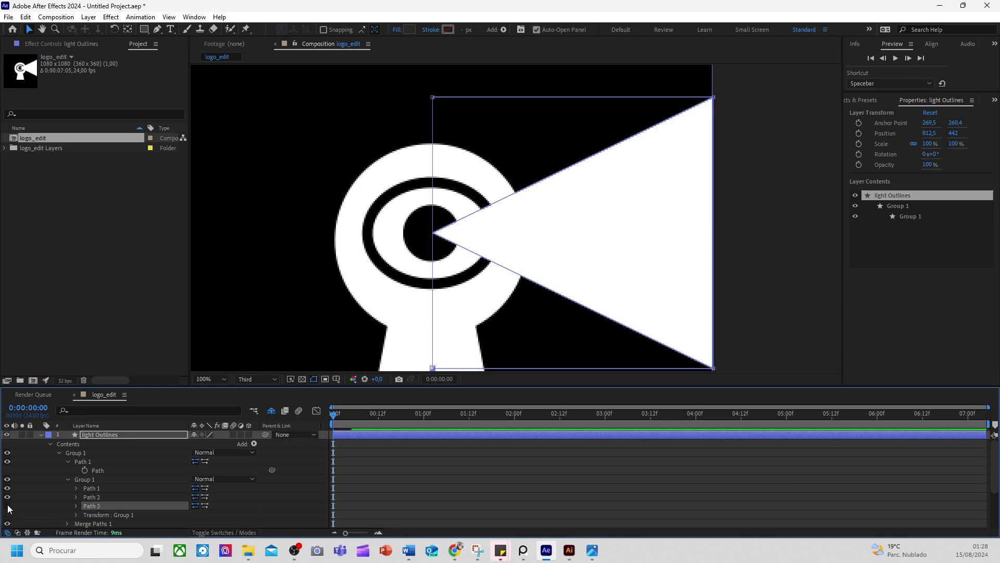
left_click(112, 498)
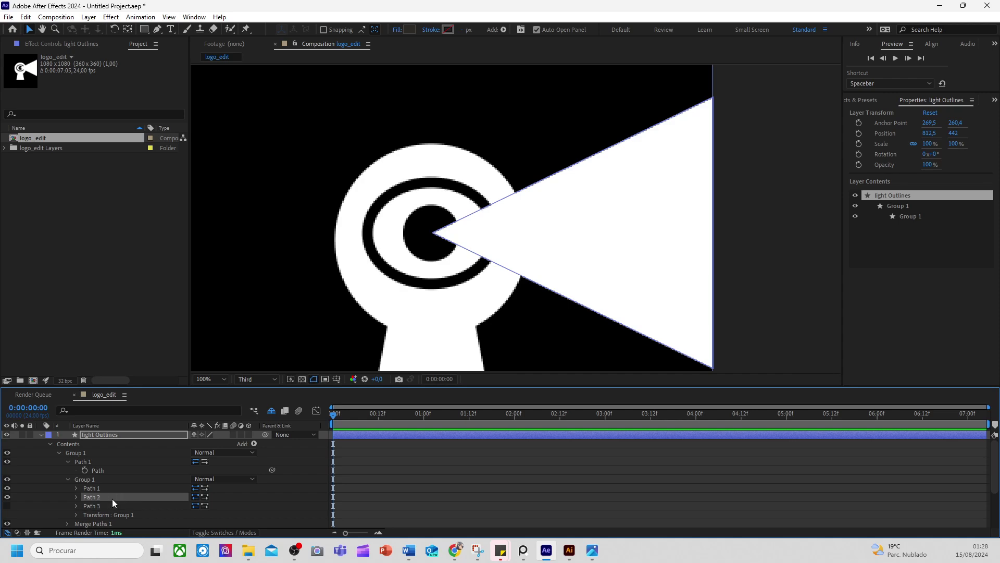
left_click(8, 488)
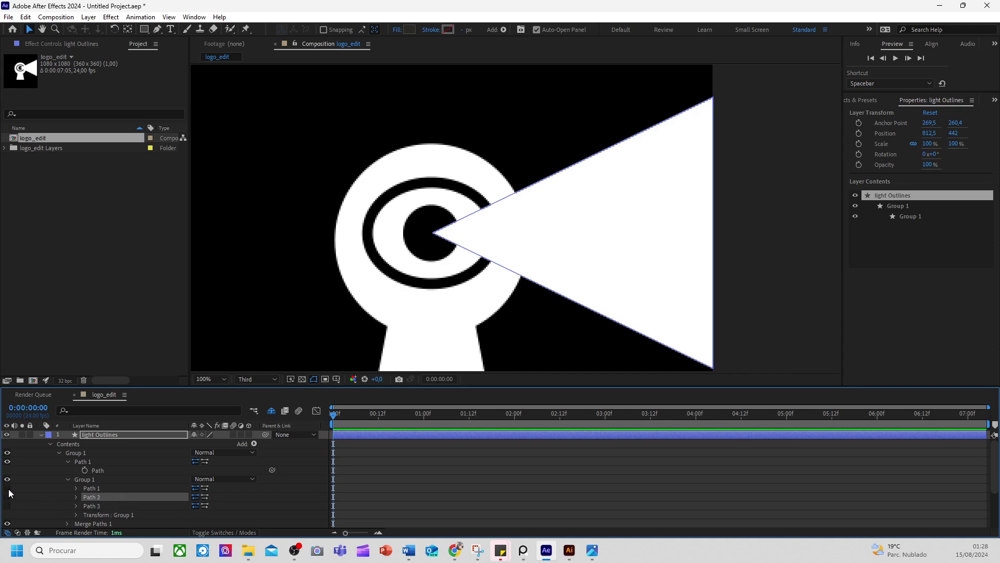
Delete the nested Group 1 and Merge Paths 1 from Group 1 of the light Outlines layer
left_click(7, 461)
left_click(7, 462)
left_click(85, 480)
left_click(67, 479)
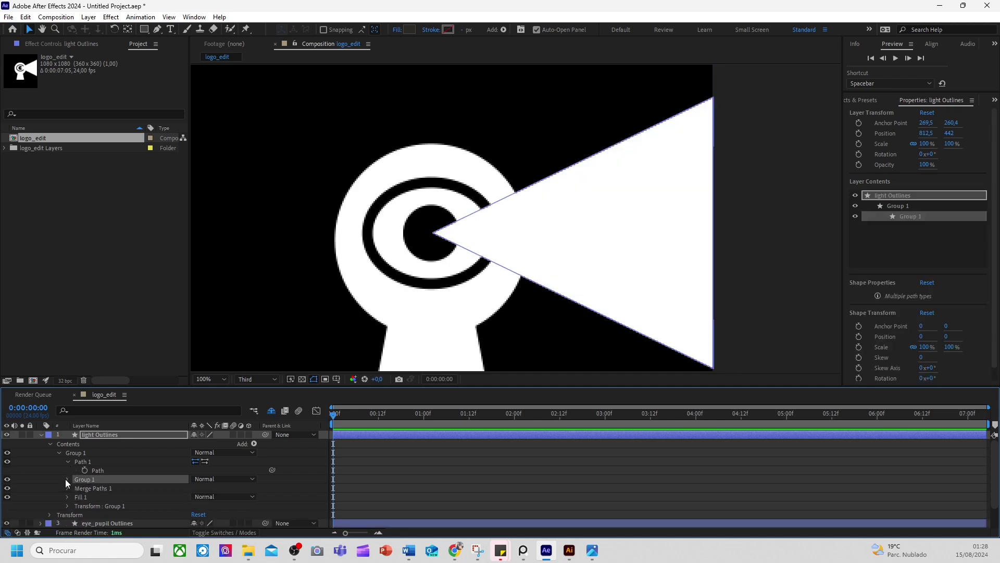
left_click(89, 489, "shift")
key("Delete")
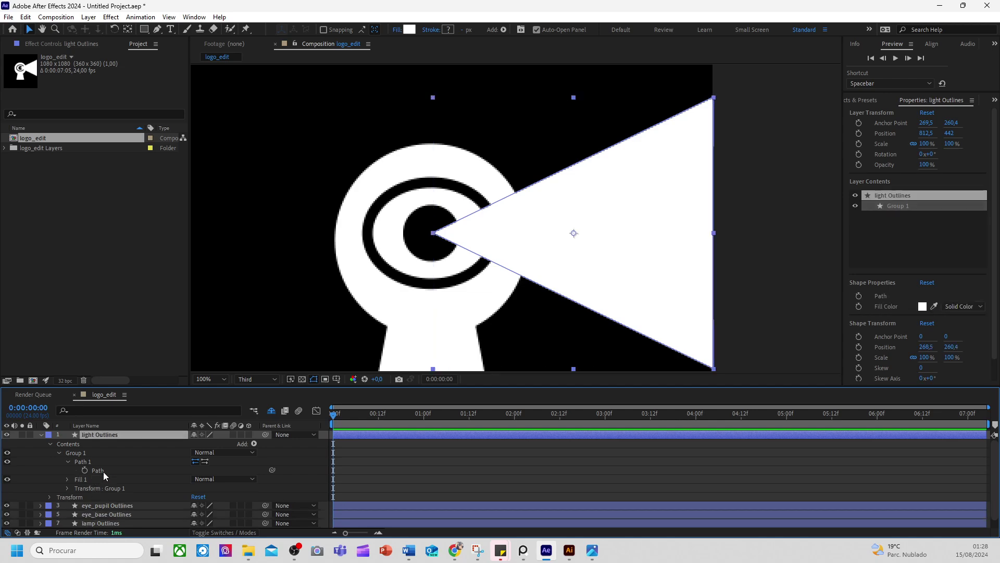
Check the remaining path and fill in Group 1 of light Outlines, and collapse Path 1
left_click(105, 467)
left_click(83, 478)
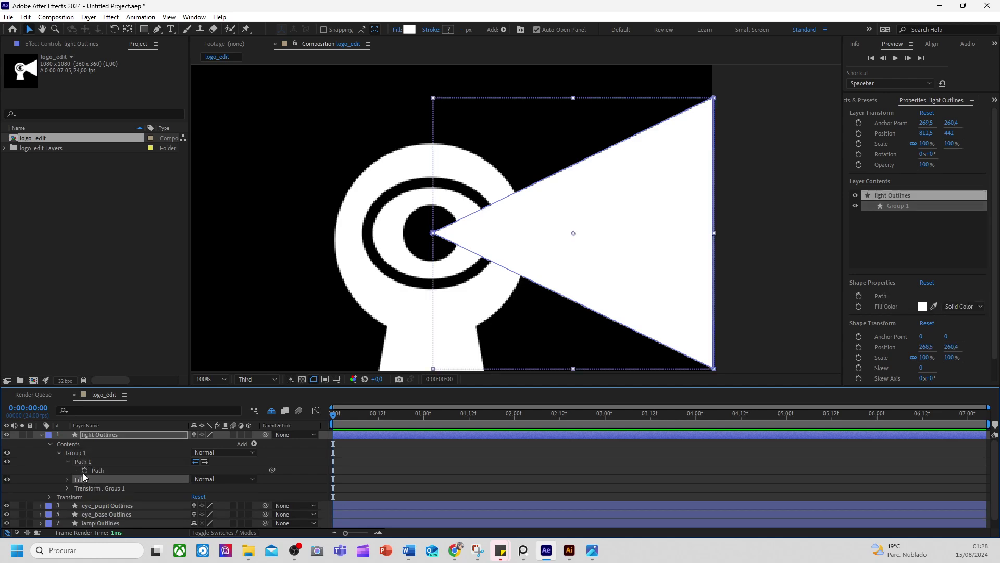
left_click(92, 458)
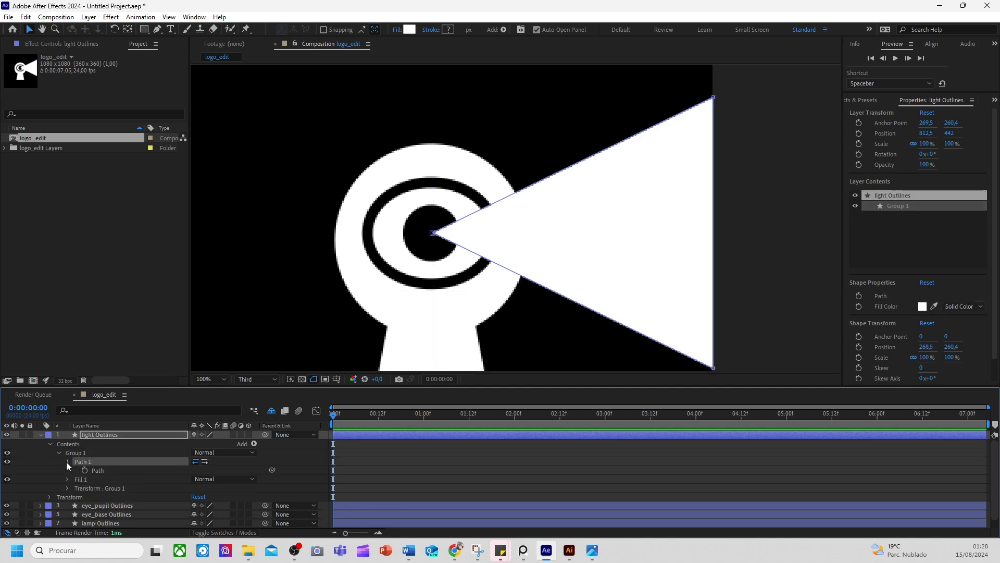
left_click(67, 462)
Set the blending mode of light Outlines to Difference and collapse the layer
left_click(149, 435)
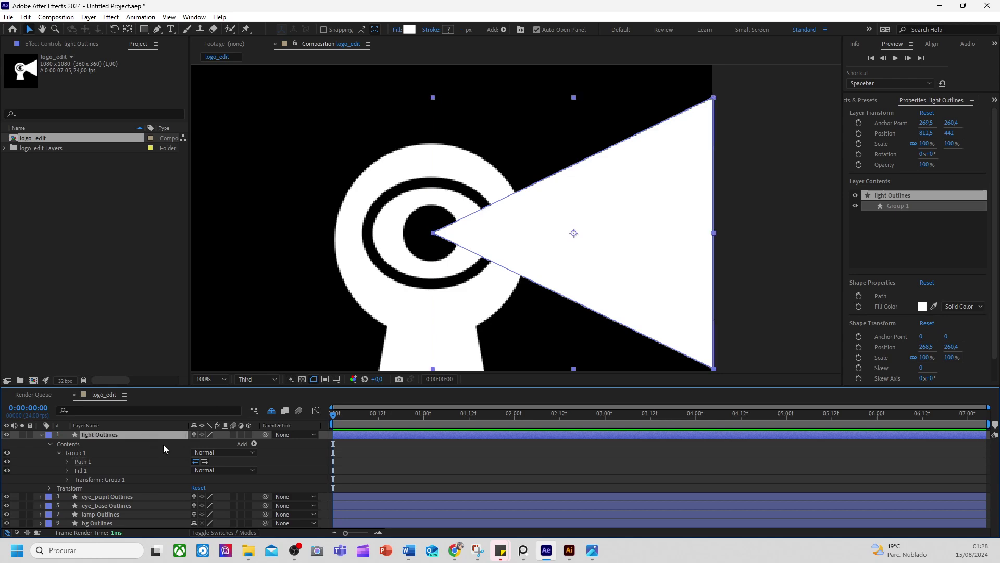
left_click(206, 533)
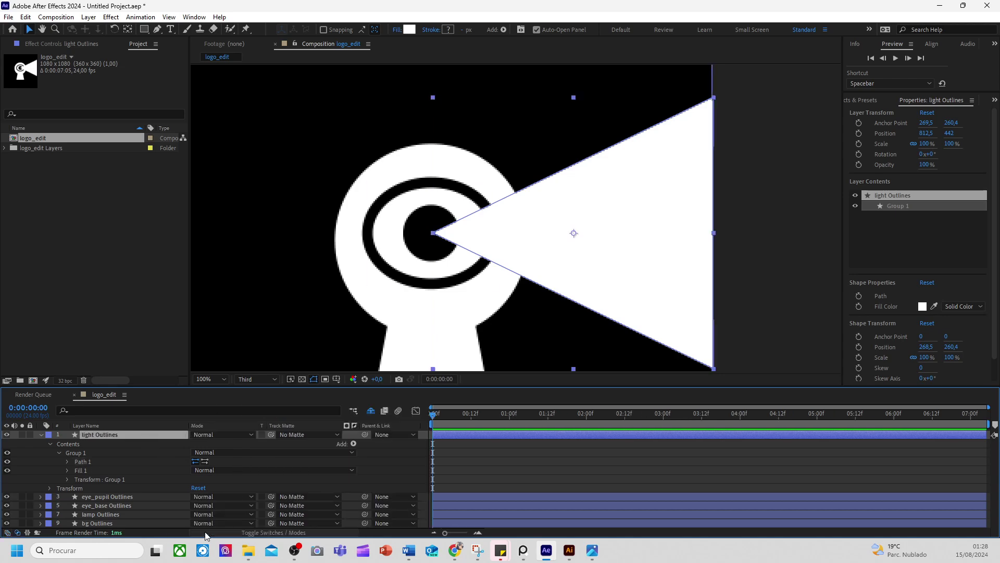
left_click(210, 432)
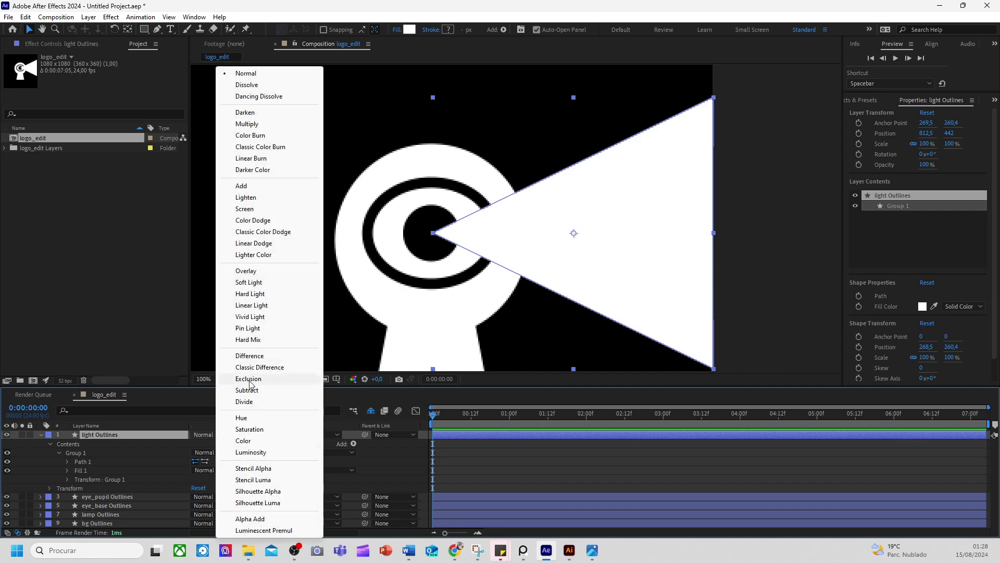
left_click(266, 355)
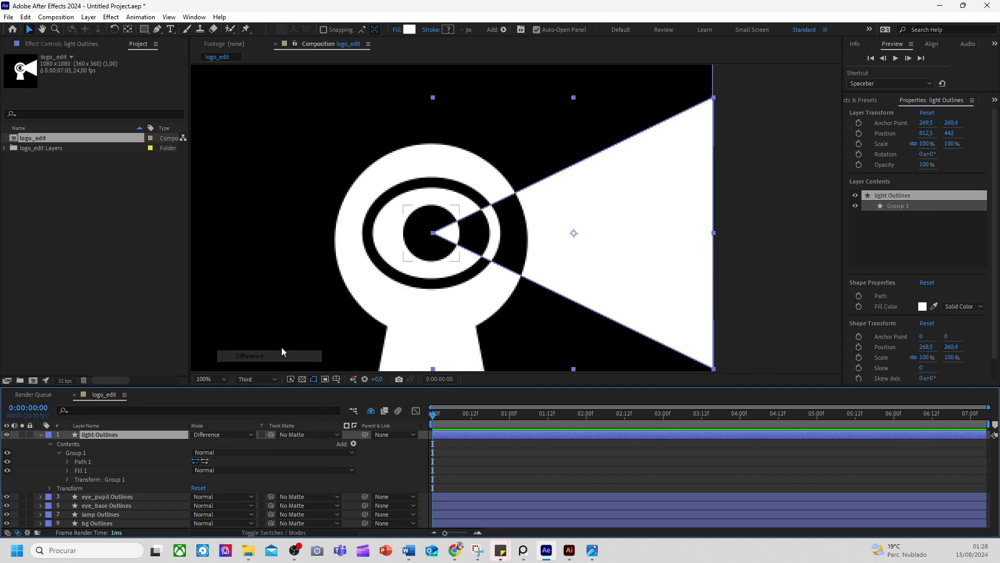
key("comma")
key("comma")
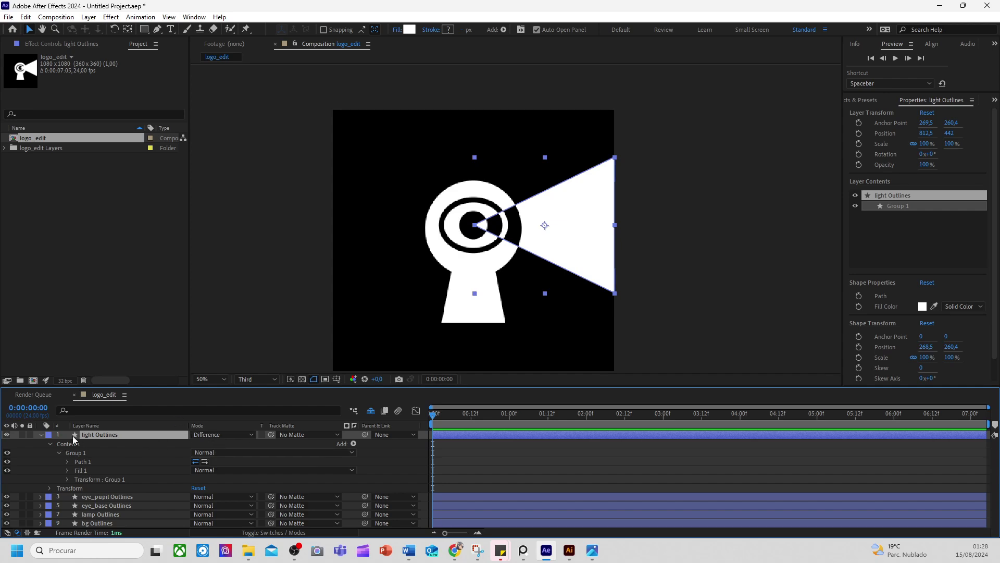
left_click(40, 435)
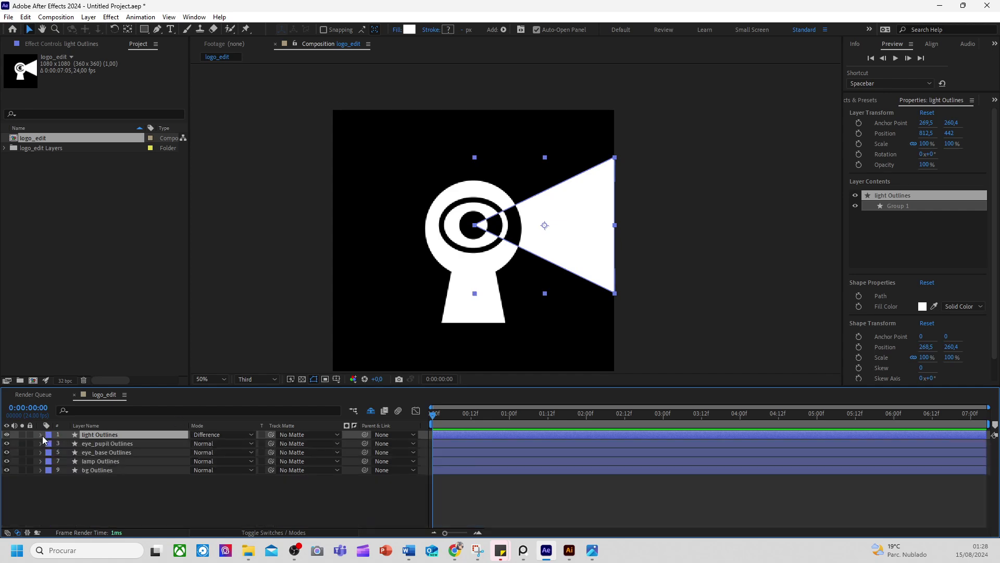
scroll(508, 250, "up", 2)
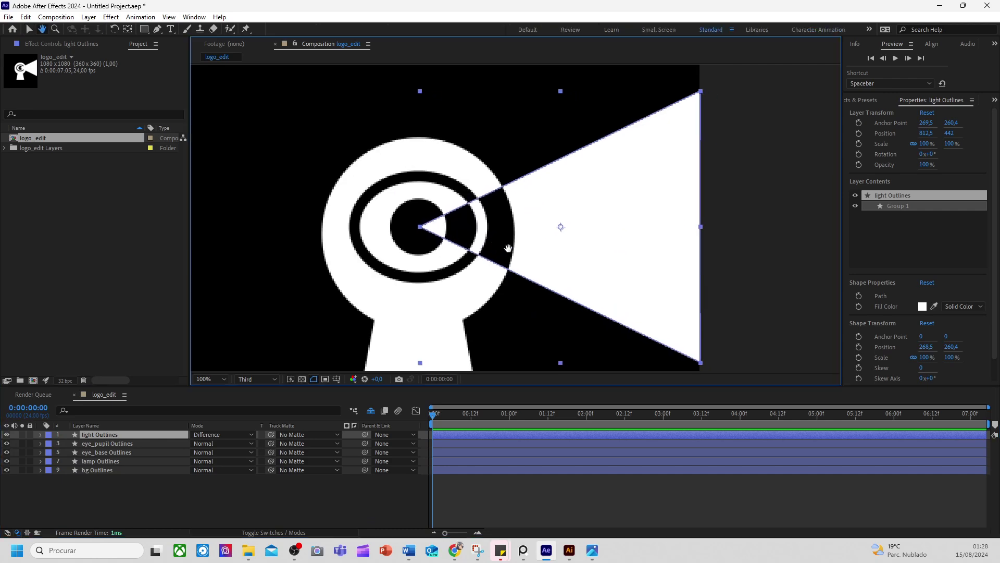
scroll(530, 250, "down", 2)
Solo lamp Outlines to view the keyhole shape by itself, enlarge the composition view, and turn the solo off
left_click(104, 471)
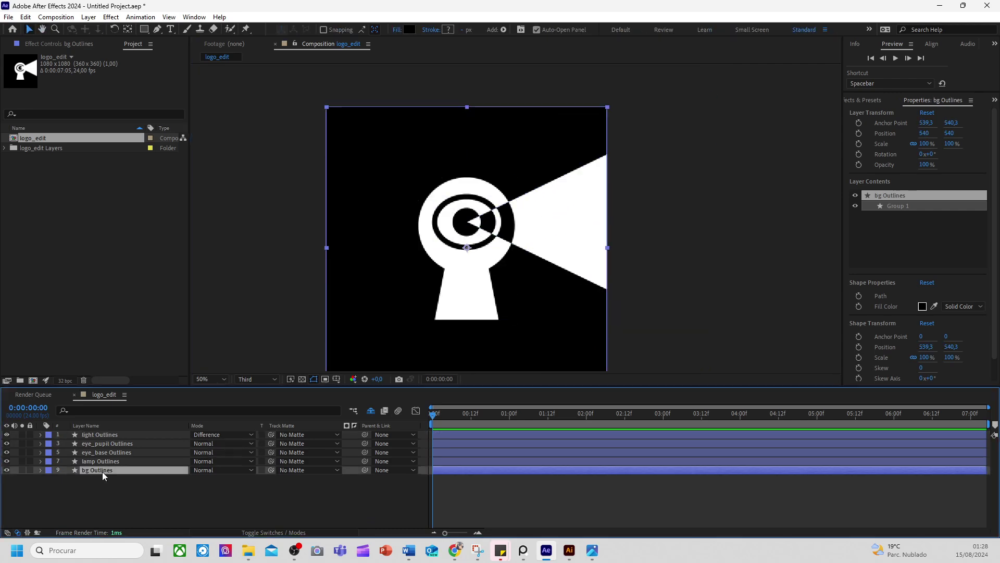
left_click(110, 461)
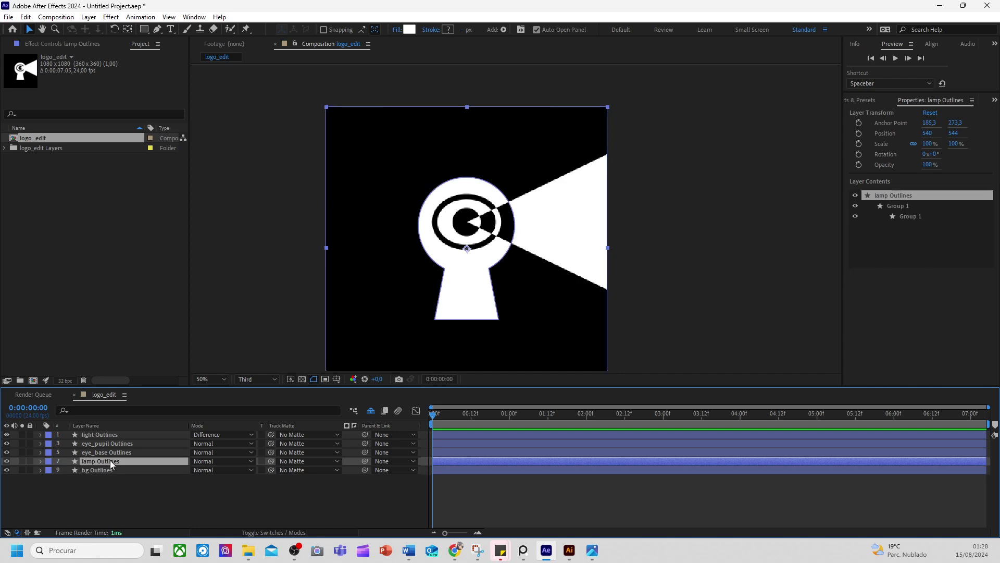
left_click(22, 462)
key("h")
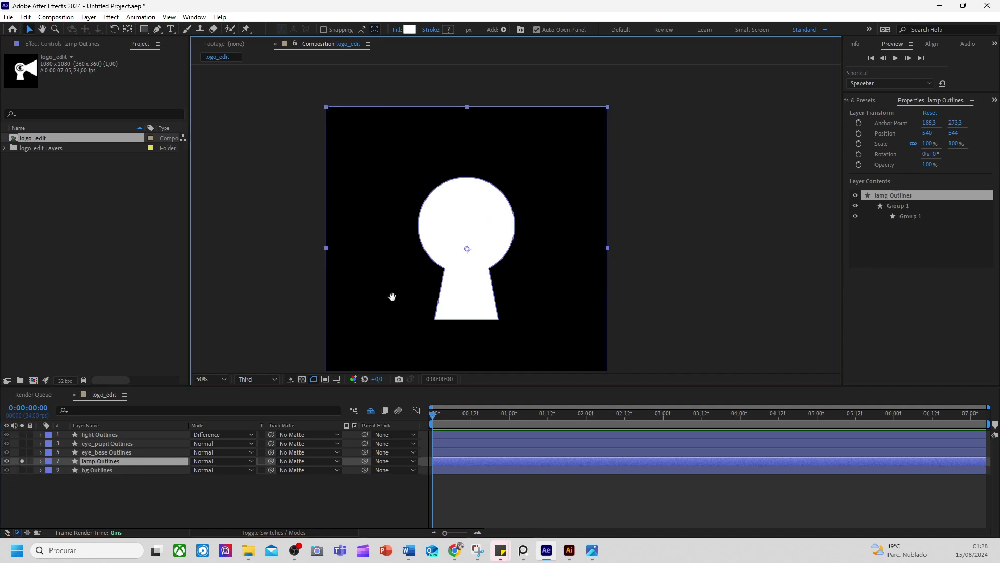
left_click_drag(390, 295, 385, 275)
key("v")
left_click_drag(234, 387, 233, 407)
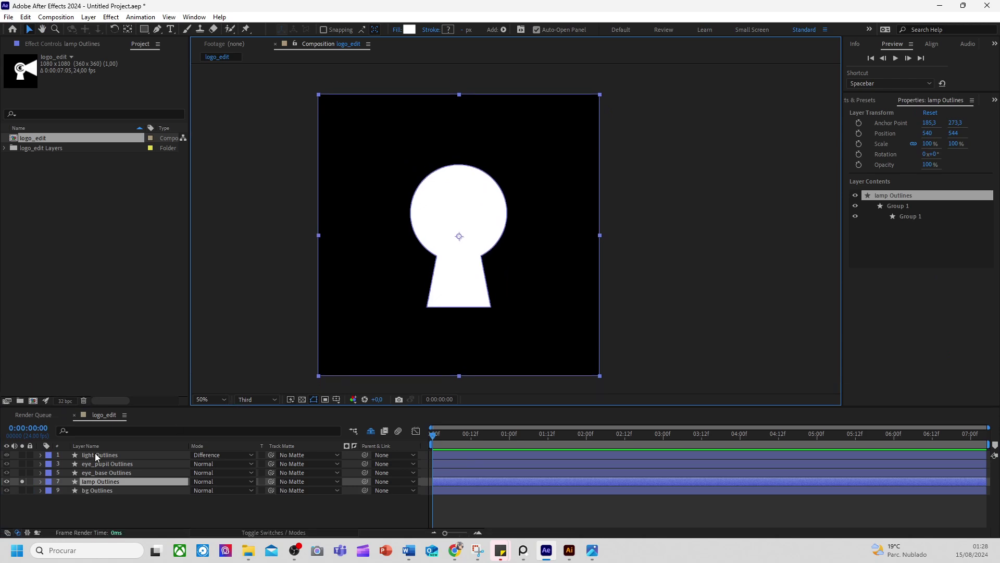
left_click(22, 481)
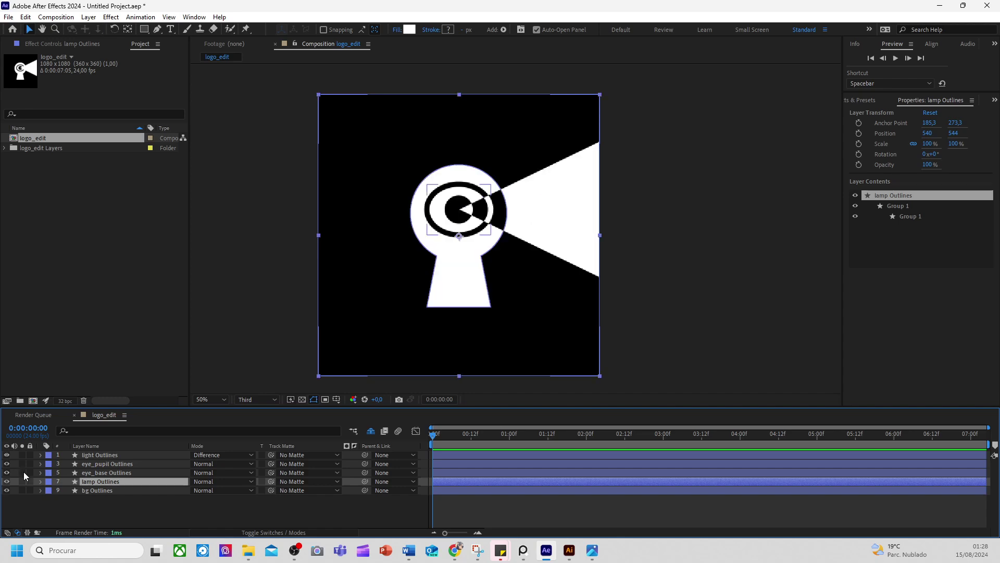
Turn on the transparency grid and check the layers by hiding them all, showing bg Outlines, and restoring the rest
left_click(303, 399)
left_click_drag(6, 490, 6, 455)
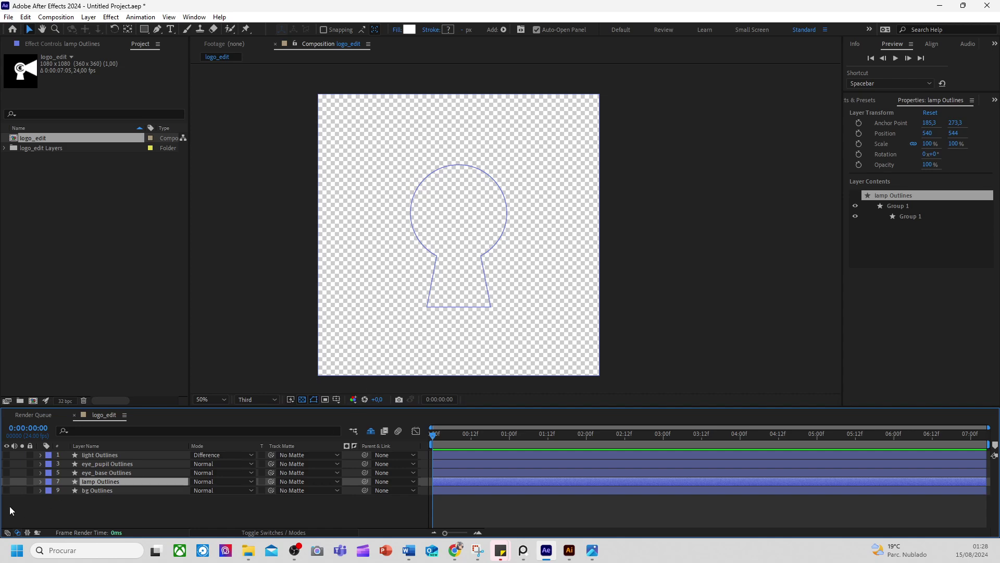
left_click(6, 490)
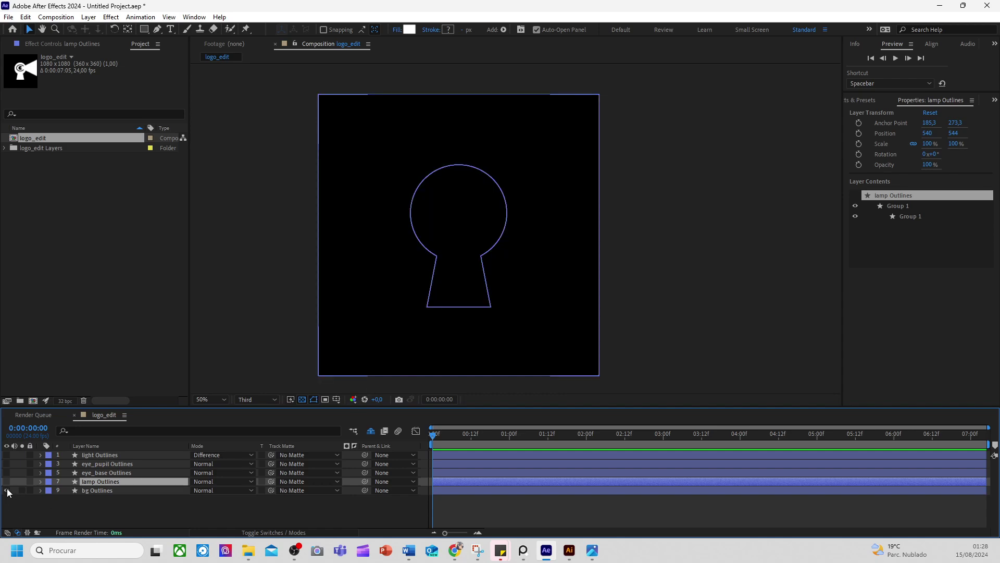
left_click(90, 490)
left_click(91, 482)
left_click_drag(6, 482, 6, 455)
Solo lamp Outlines and expand its contents down to the items inside Group 1
left_click(22, 482)
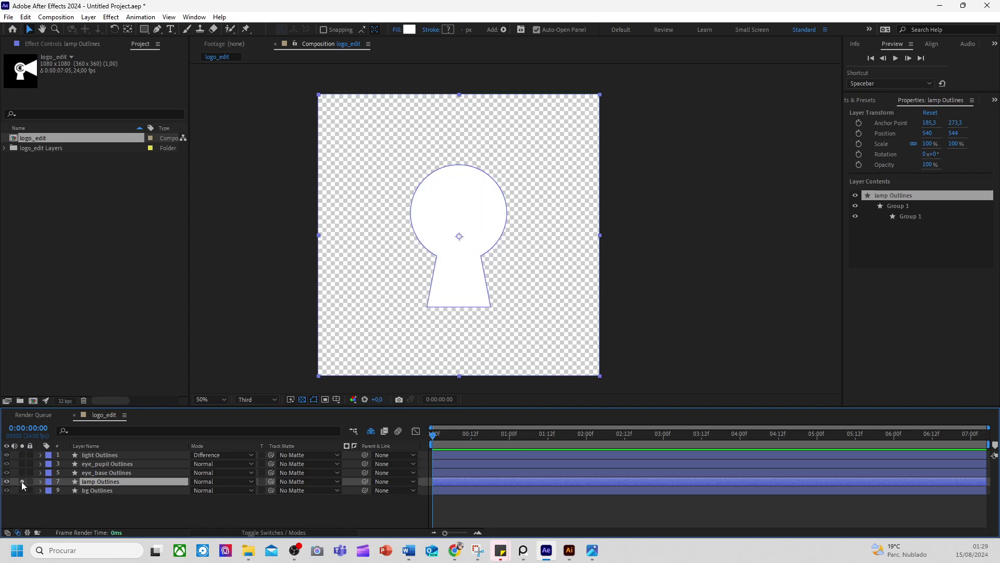
left_click(42, 482)
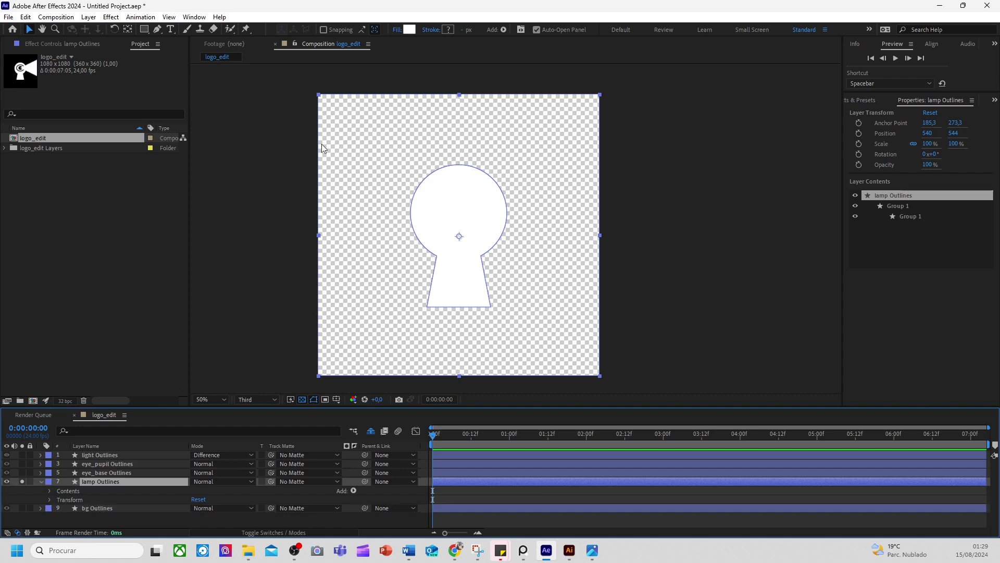
left_click(49, 491)
left_click(58, 500)
scroll(58, 500, "down", 3)
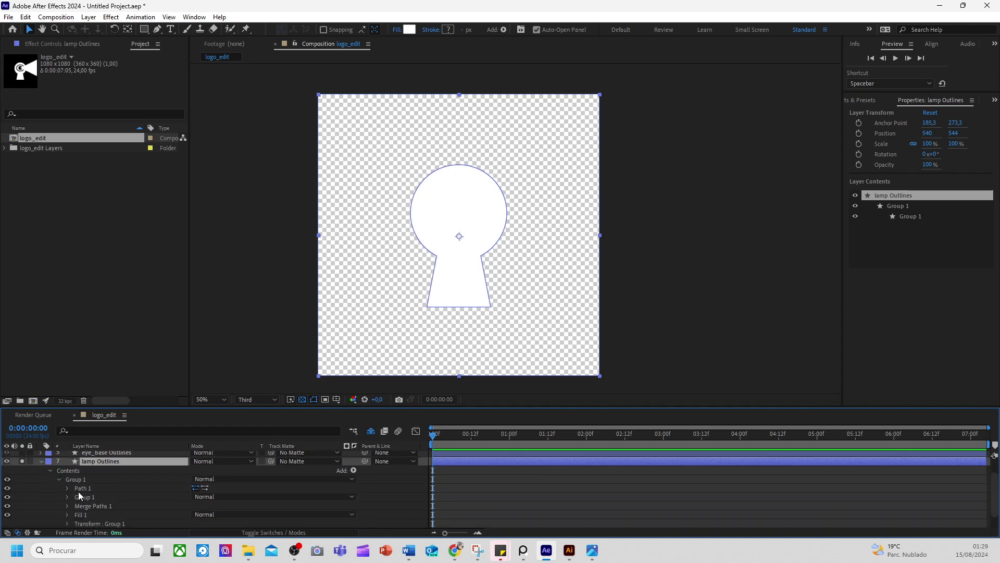
Delete Merge Paths 1 and the nested Group 1 from lamp Outlines, check Path 1, and collapse the layer
left_click(91, 489)
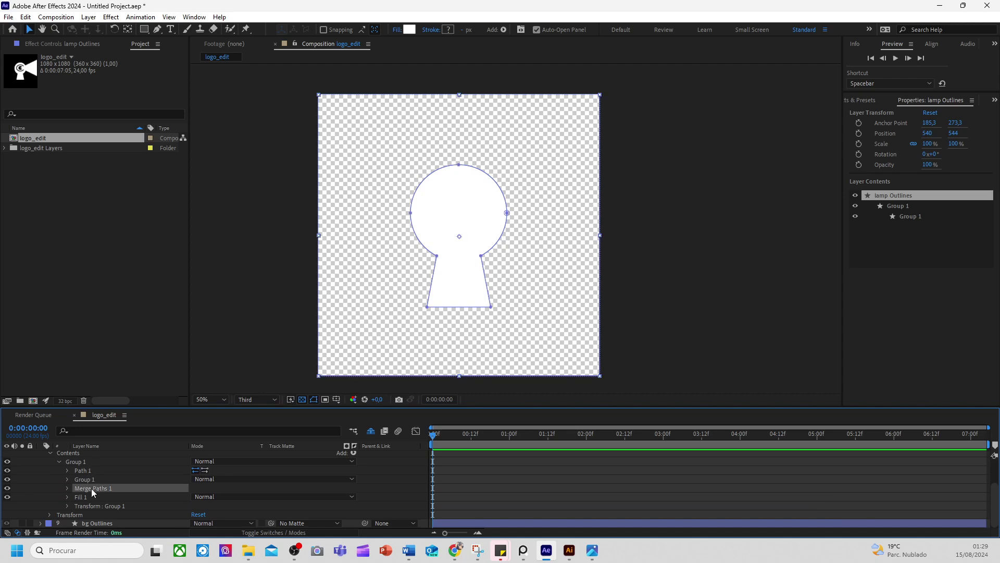
key("Delete")
left_click(87, 488)
key("Delete")
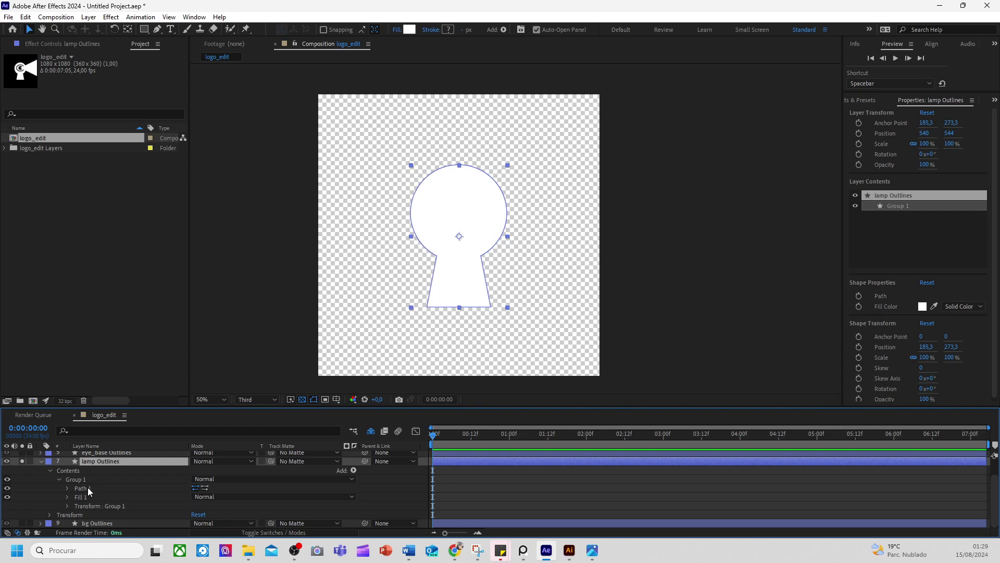
left_click(88, 488)
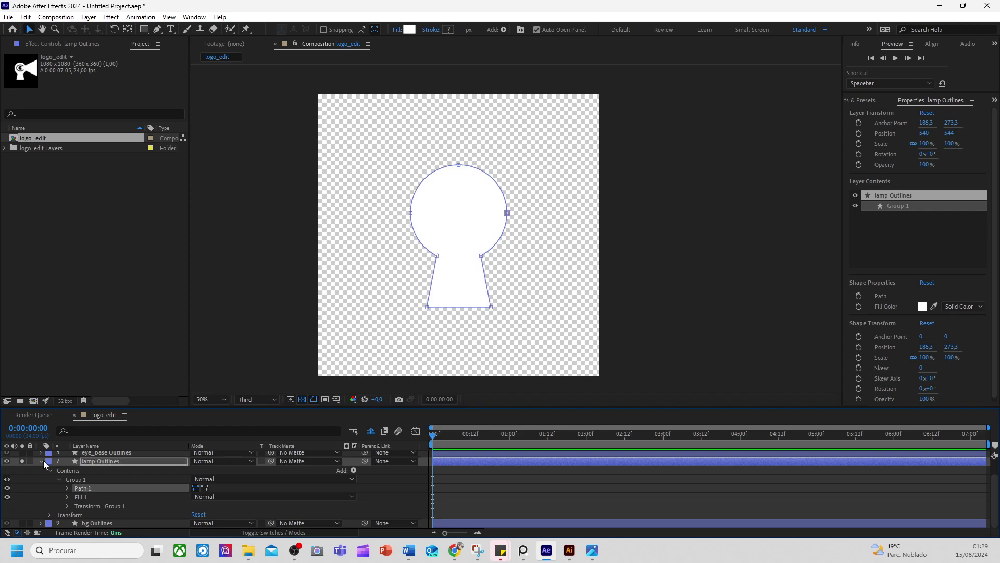
left_click(40, 461)
Solo eye_base Outlines together with lamp Outlines, and expand its contents to check what Group 1 draws
left_click(88, 472)
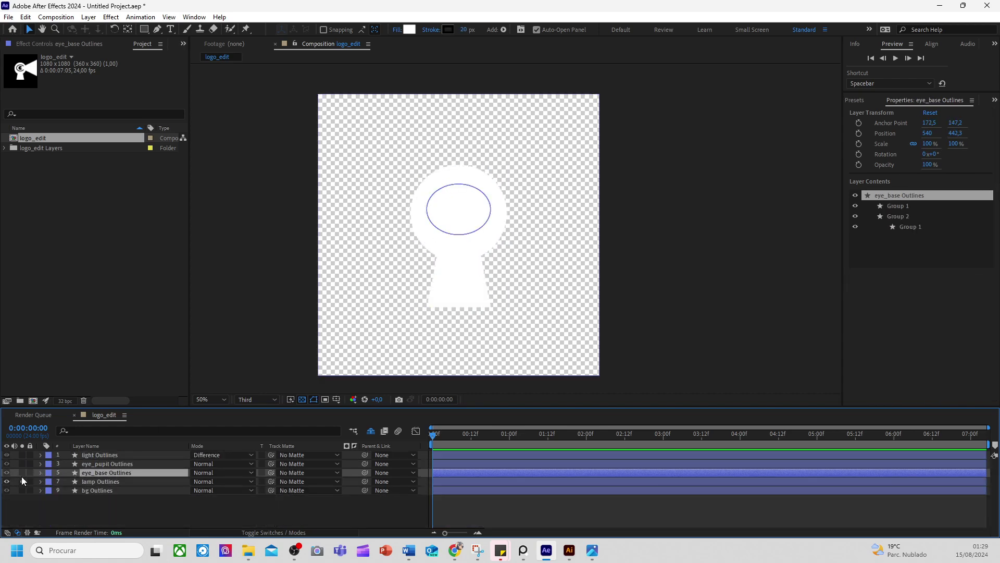
left_click(22, 481)
left_click(22, 473)
left_click(41, 472)
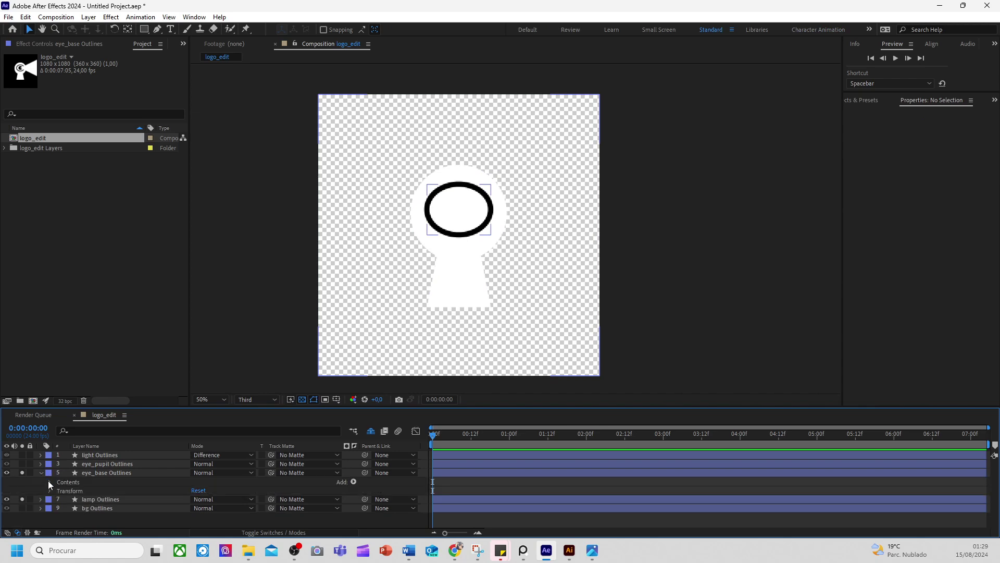
left_click(49, 481)
left_click(73, 490)
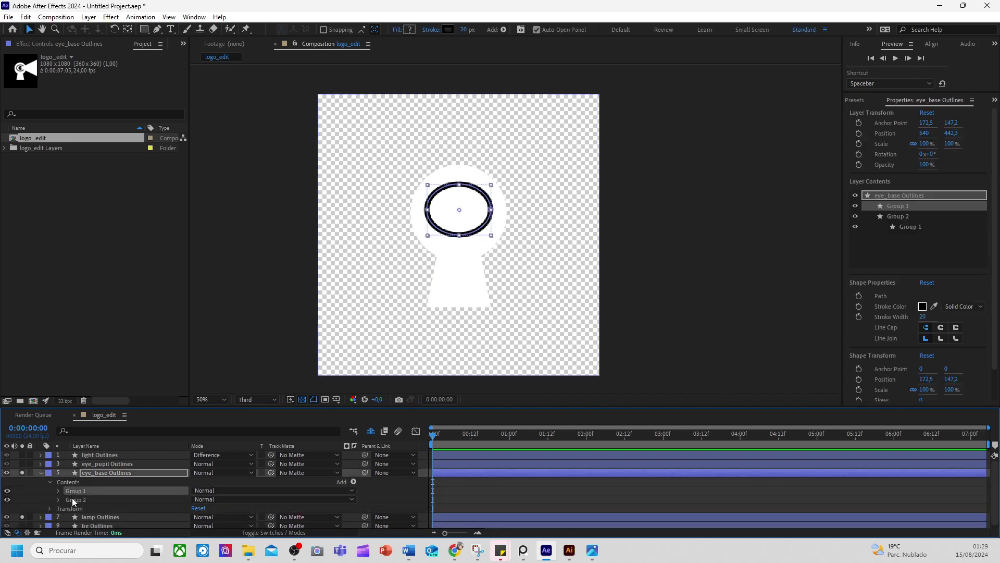
left_click(6, 491)
left_click(6, 490)
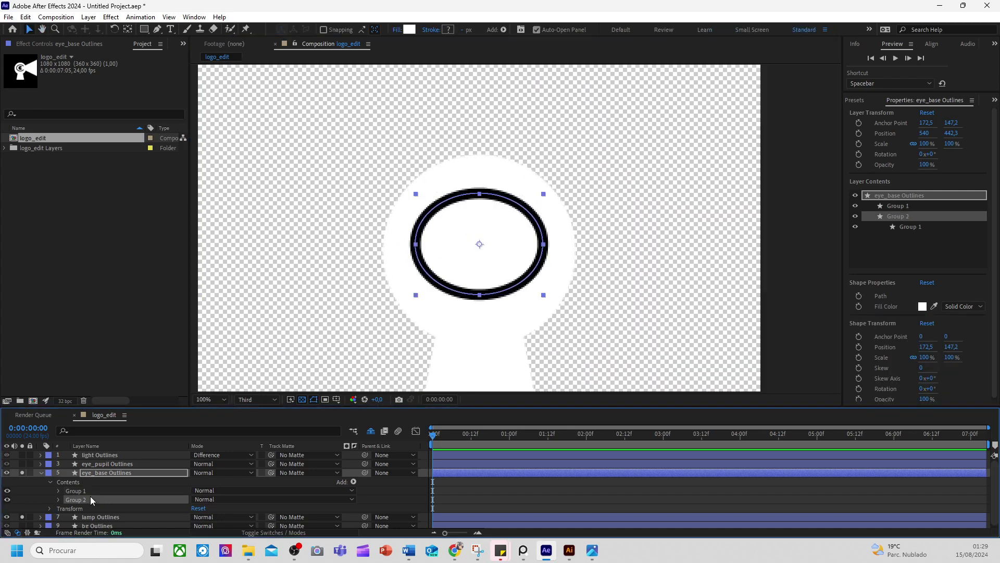
Delete Group 2 from eye_base Outlines and turn off the solo on lamp Outlines
left_click(90, 496)
key("Delete")
left_click(22, 508)
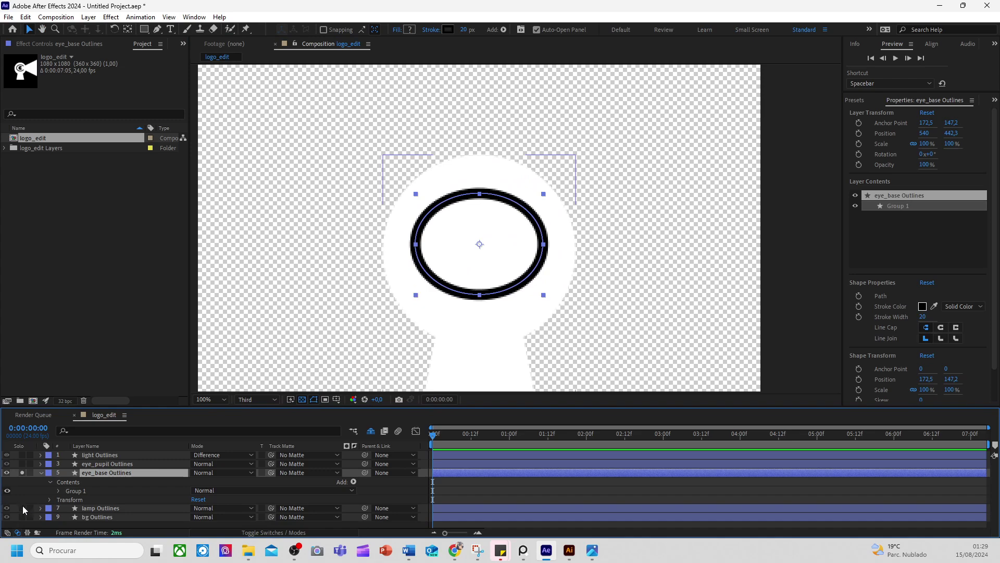
Try to give the eye_base ellipse a white fill through the shape fill color
key(".")
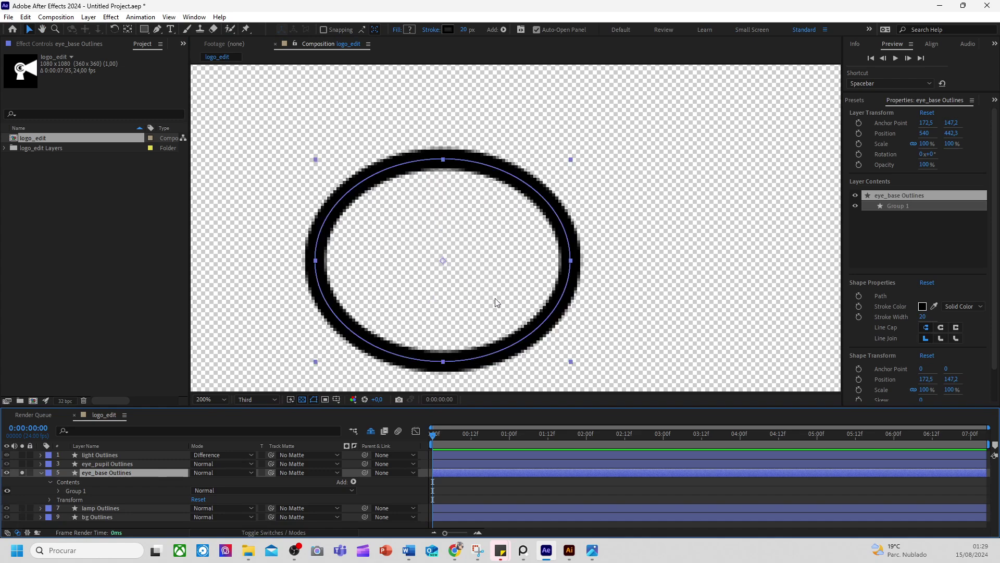
left_click(410, 29)
left_click_drag(290, 271, 280, 260)
left_click(508, 261)
key("comma")
Add a Fill to Group 1 in the contents of eye_base Outlines
left_click(57, 491)
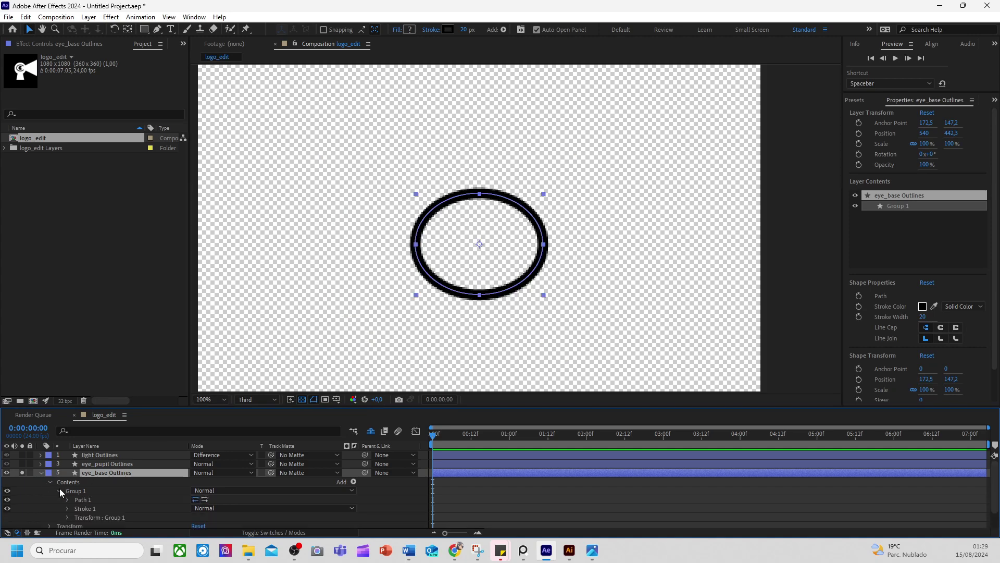
left_click(85, 491)
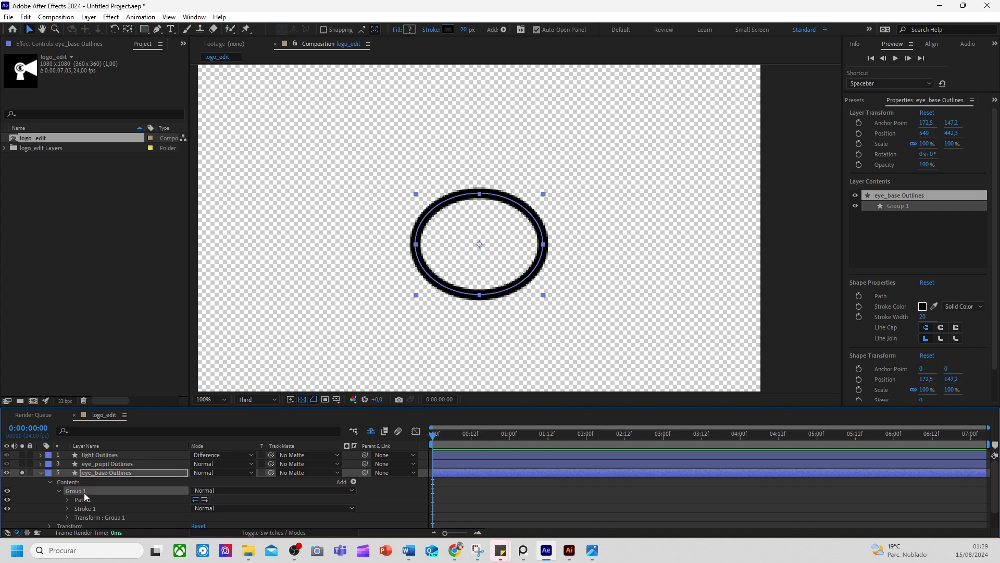
left_click(354, 482)
left_click(388, 316)
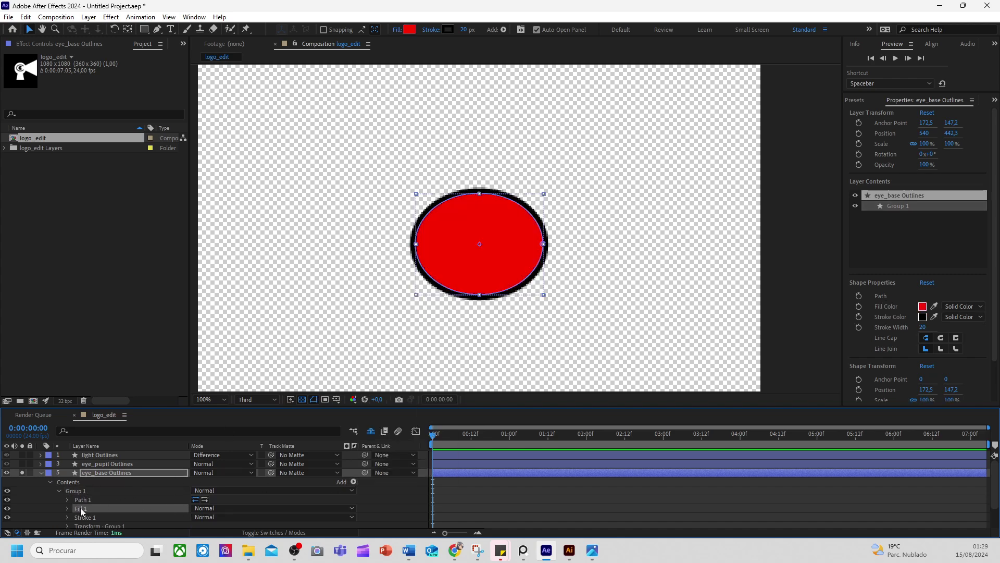
Set the new fill color of the eye_base ellipse to white (FFFFFF) and collapse the layer
left_click(409, 29)
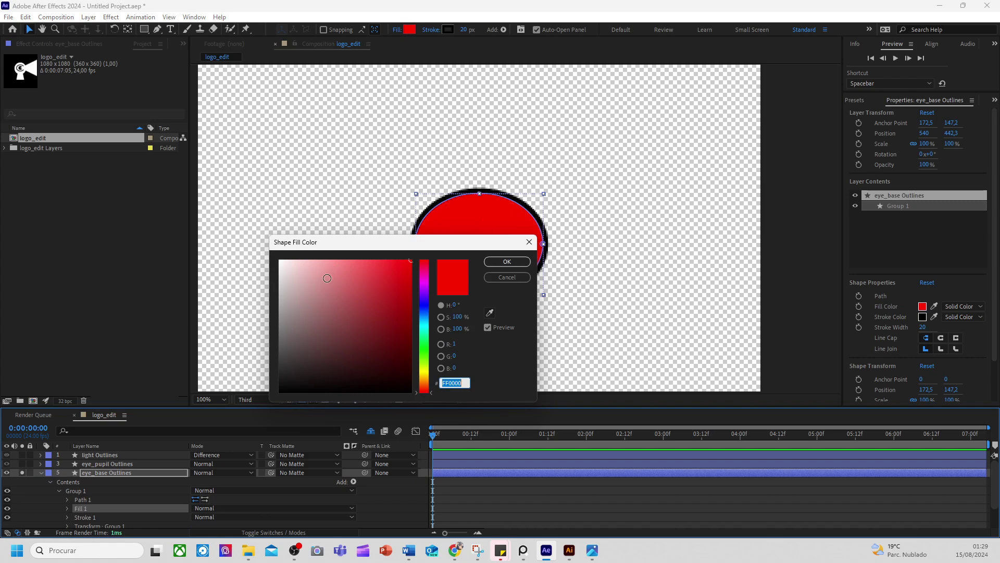
left_click_drag(328, 278, 263, 250)
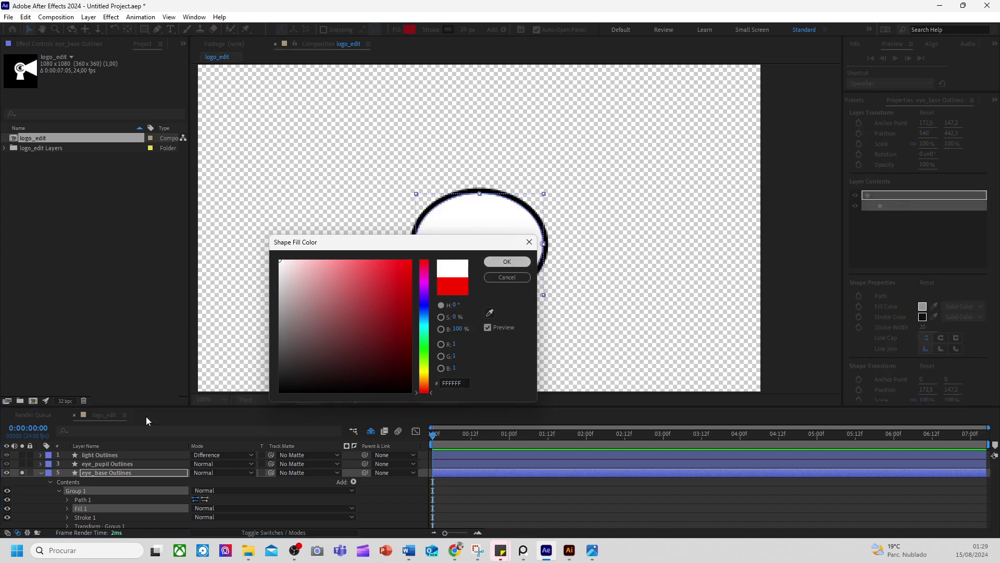
key("Return")
scroll(95, 498, "down", 1)
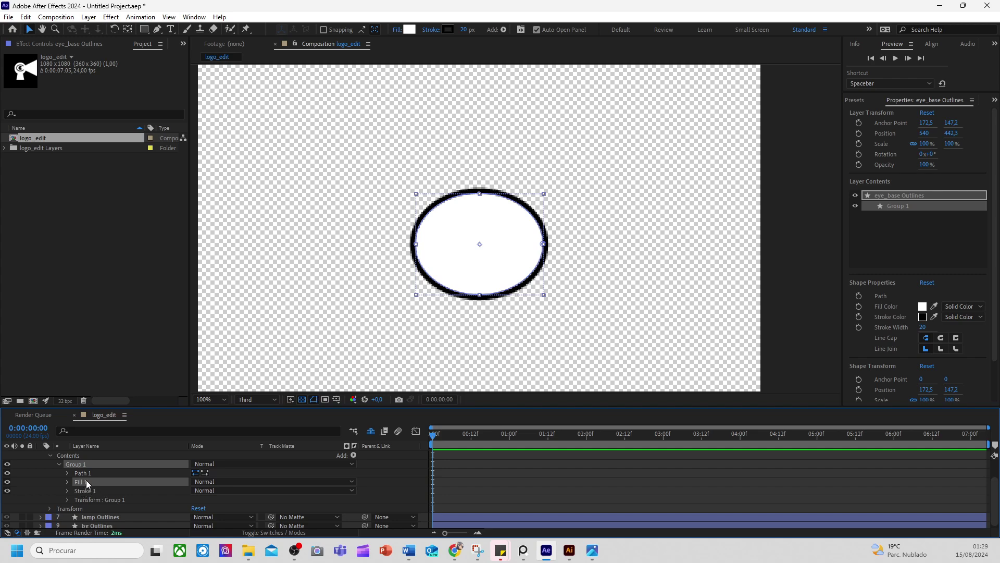
scroll(86, 480, "up", 1)
left_click(41, 472)
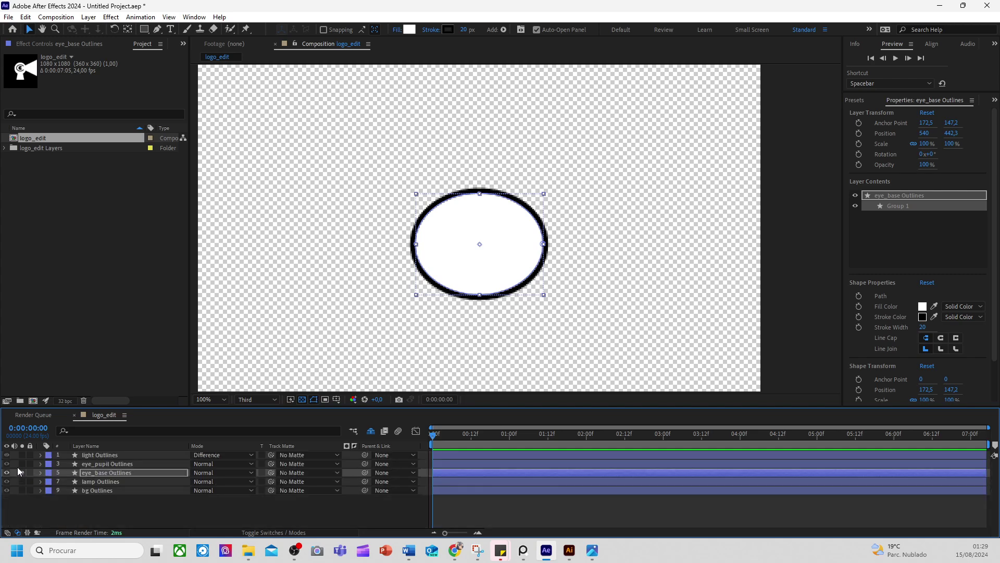
Solo eye_pupil Outlines in place of eye_base Outlines and expand its contents down to the items of Group 1
left_click(21, 464)
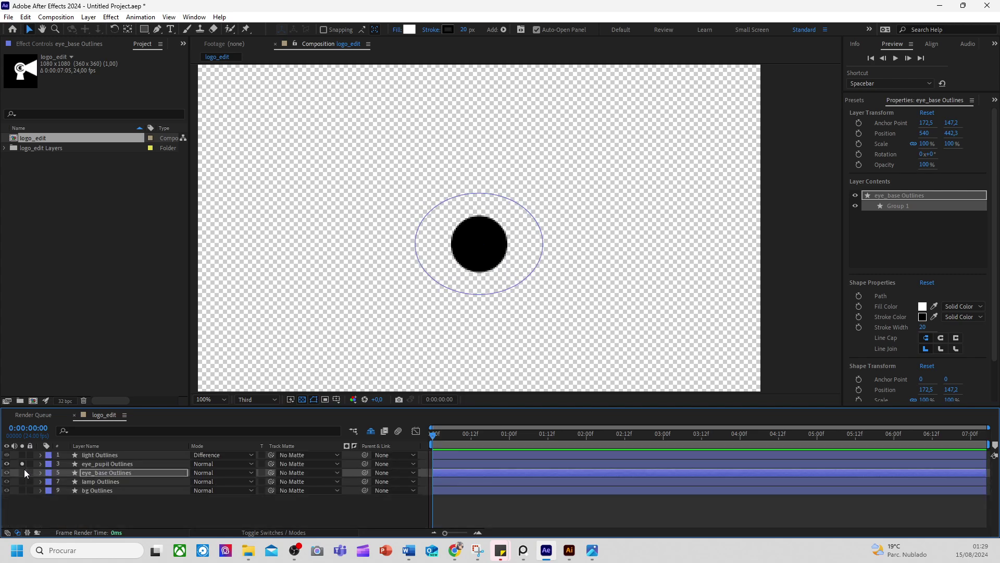
left_click(99, 462)
key("comma")
key("comma")
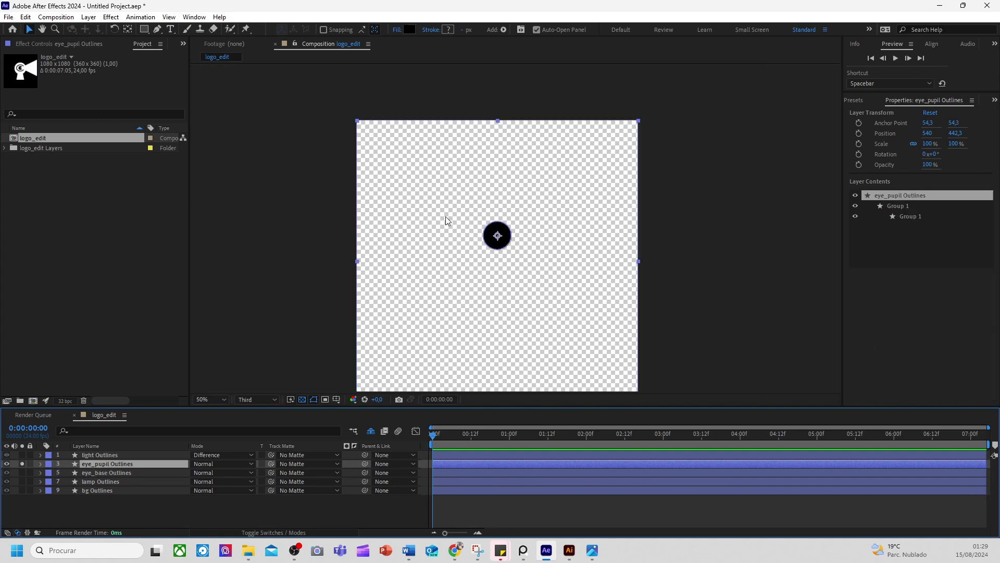
left_click(40, 463)
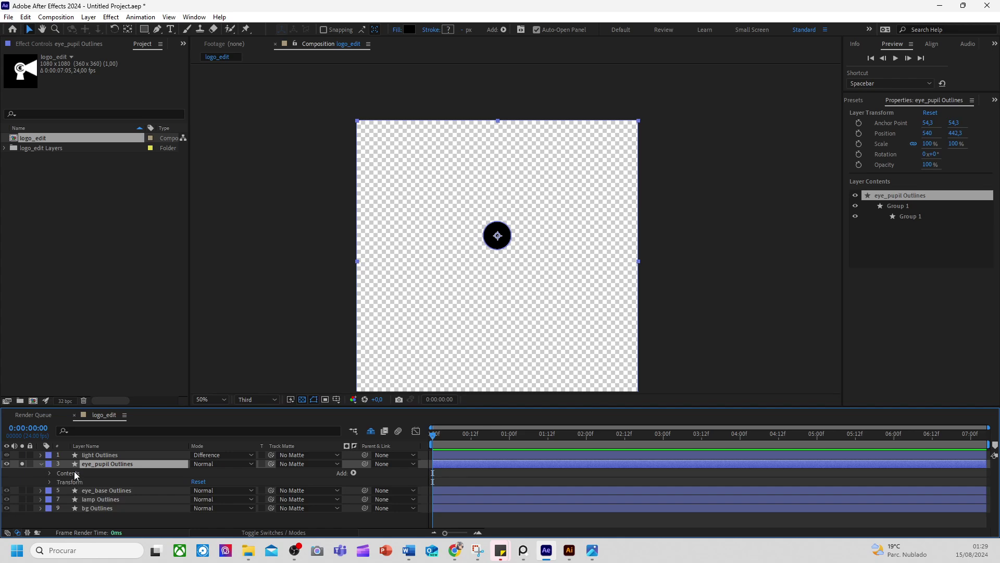
left_click(50, 472)
left_click(59, 481)
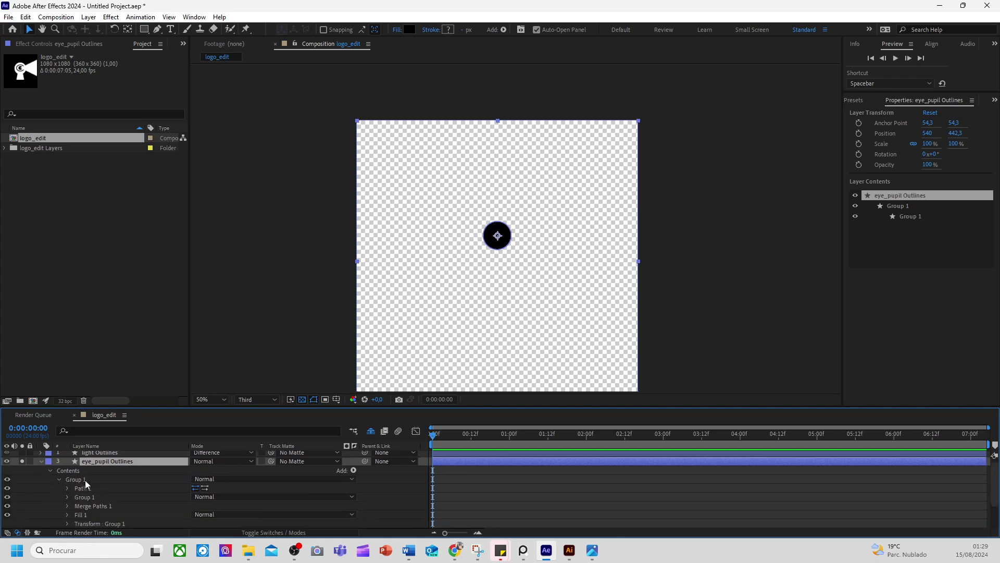
Delete the nested Group 1 and Merge Paths 1 from eye_pupil Outlines and collapse the layer
left_click(86, 480)
left_click(86, 498)
left_click(83, 505, "shift")
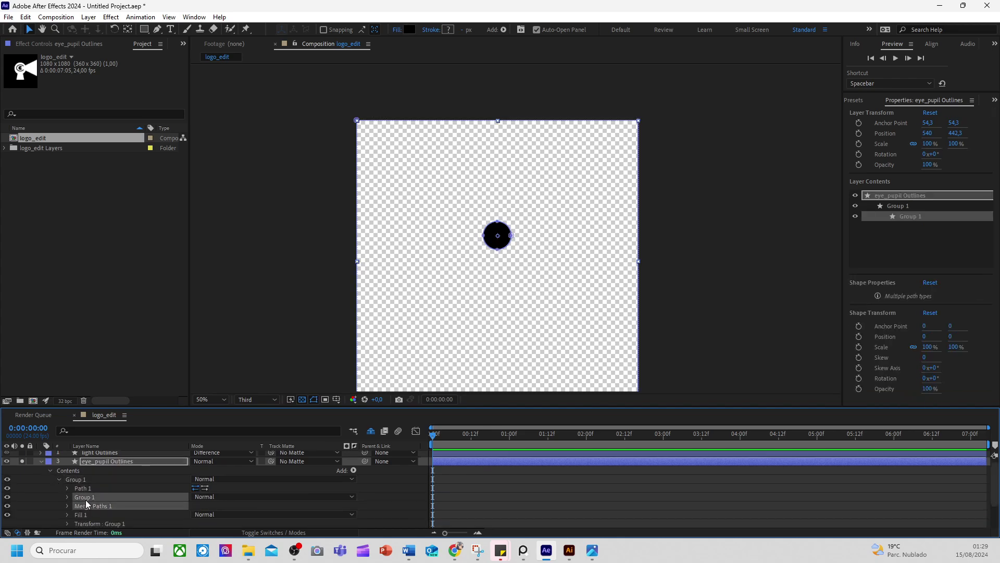
key("Delete")
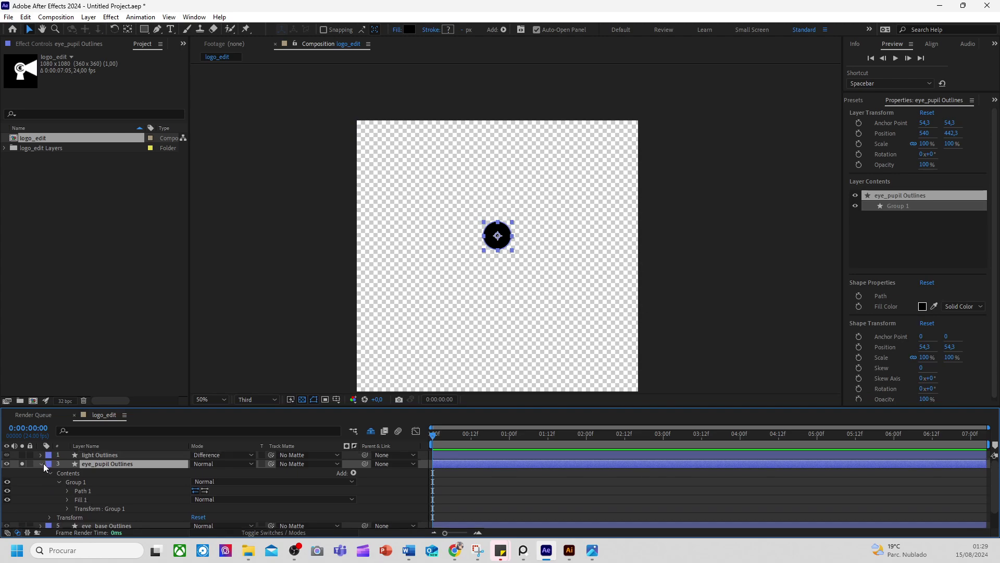
left_click(41, 464)
Unsolo eye_pupil Outlines, check the light Outlines shape on its own, and turn its solo off to show the whole logo
left_click(22, 464)
left_click(22, 455)
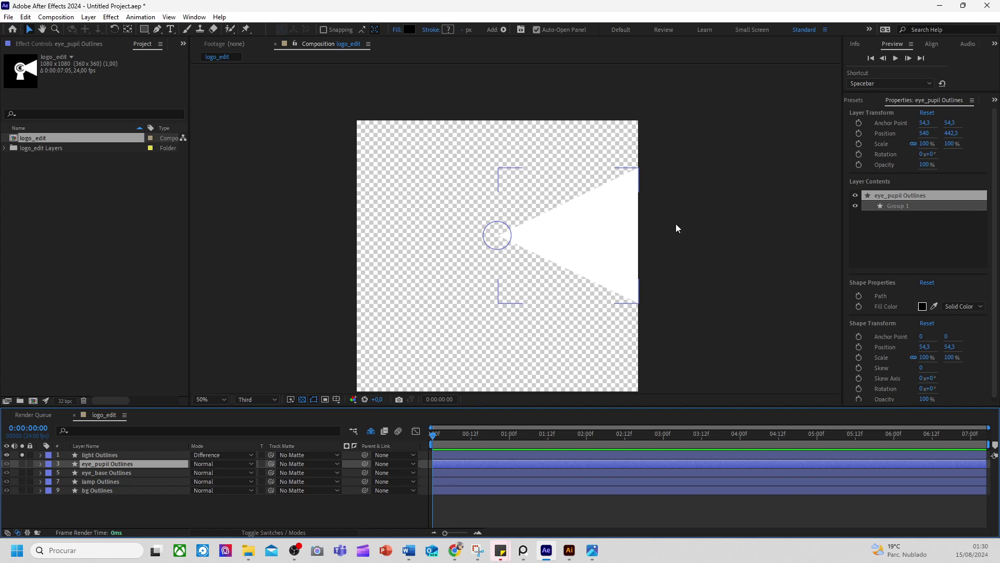
left_click(86, 455)
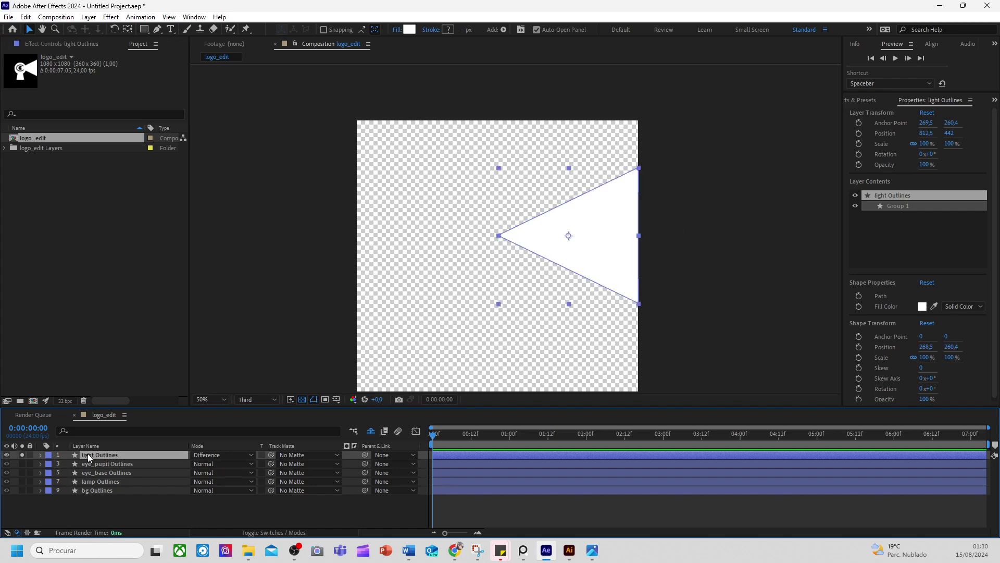
left_click(22, 455)
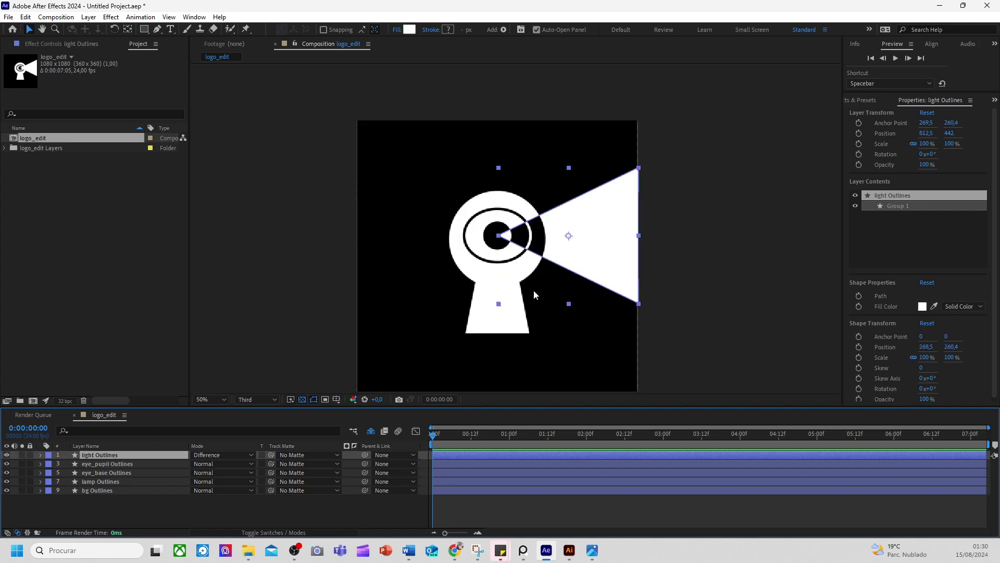
scroll(587, 265, "down", 2)
scroll(583, 261, "up", 2)
Save the project as logotipo_animado in the logotipo_animado folder
key("ctrl+s")
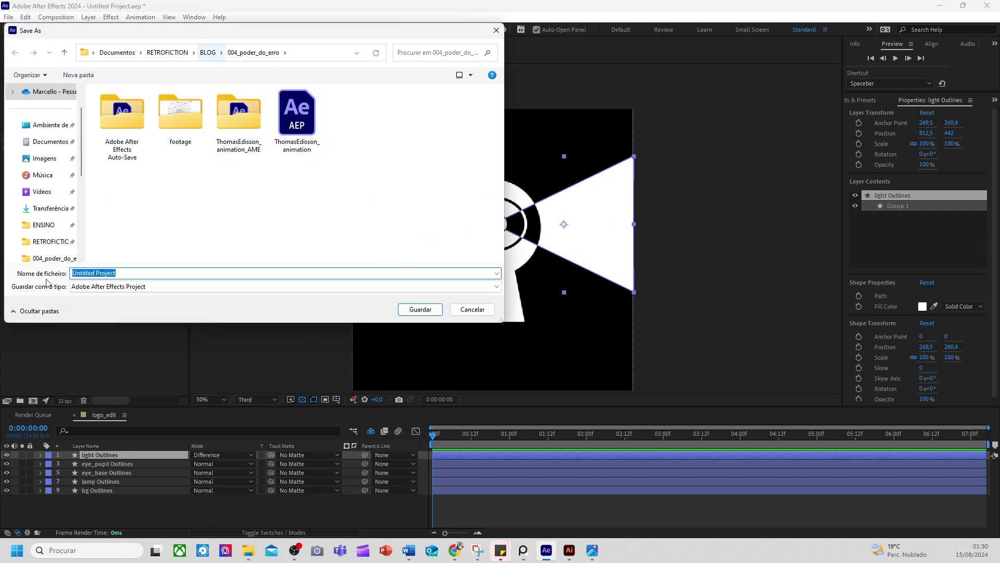
scroll(47, 214, "down", 2)
left_click(56, 210)
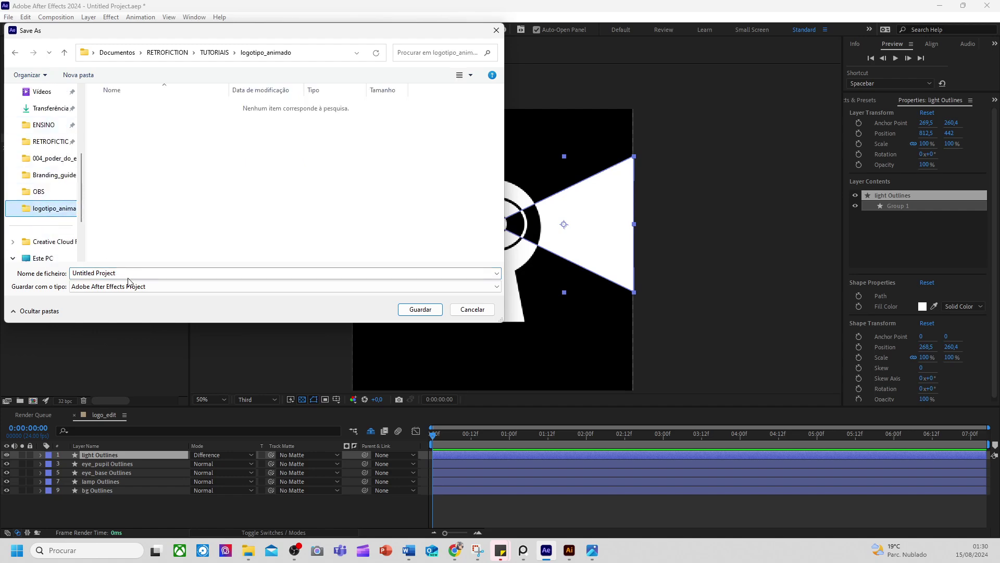
type("logoti")
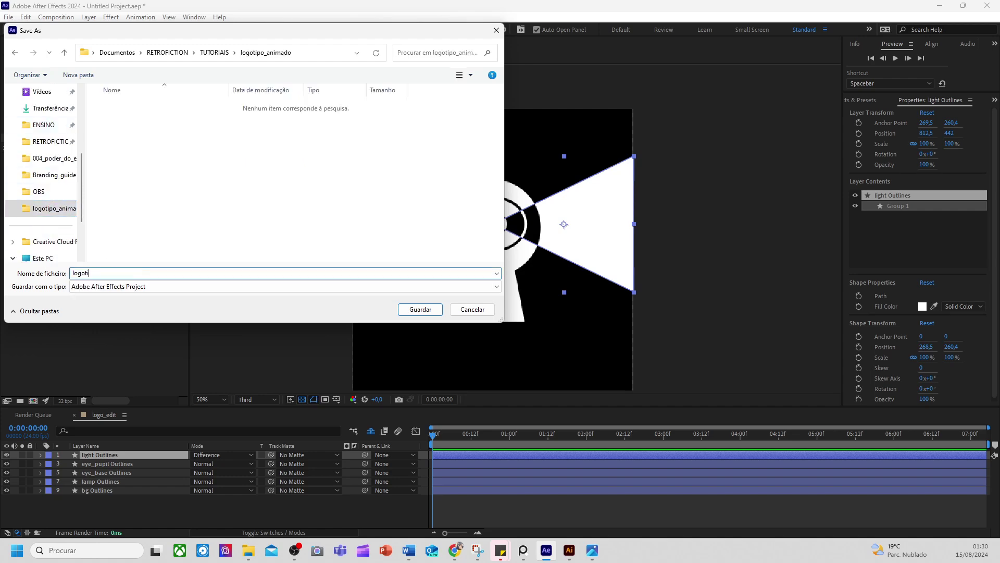
type("po_animado")
key("Return")
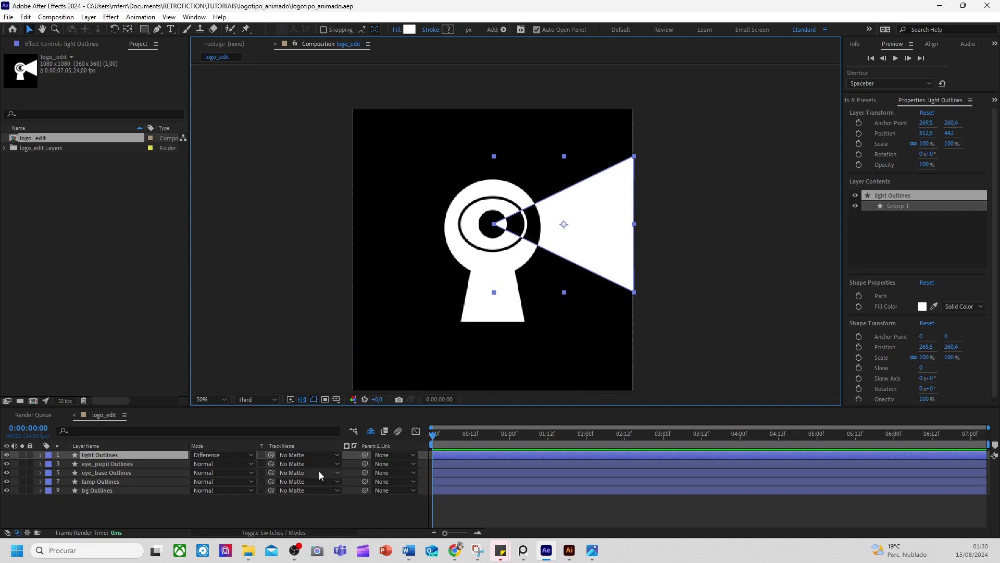
Switch to File Explorer, play the RETROFICTION_logo1_motion_2024_1 reference video from the Logotipo folder, and rewind it to the start
mouse_move(248, 550)
mouse_move(257, 497)
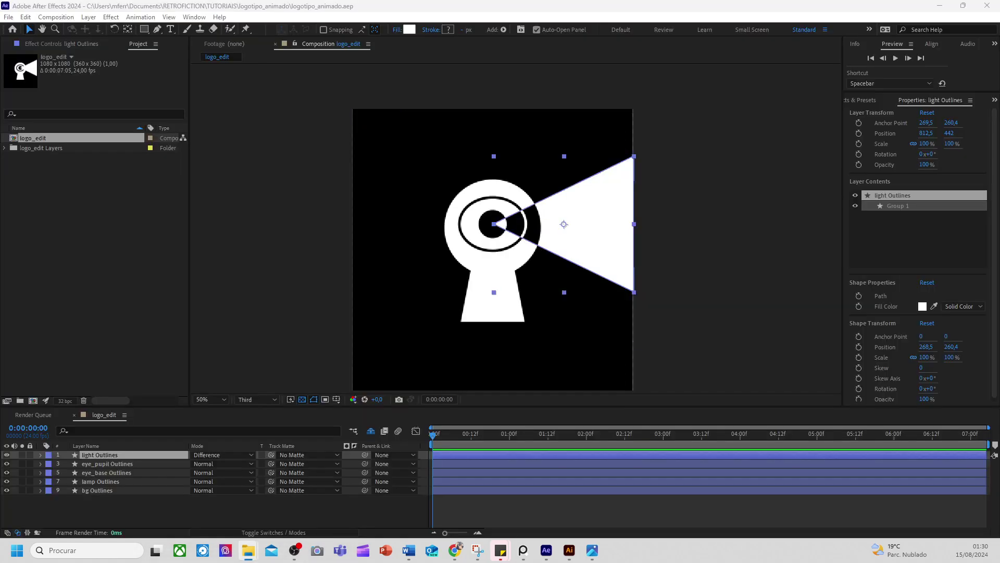
left_click_drag(179, 36, 371, 54)
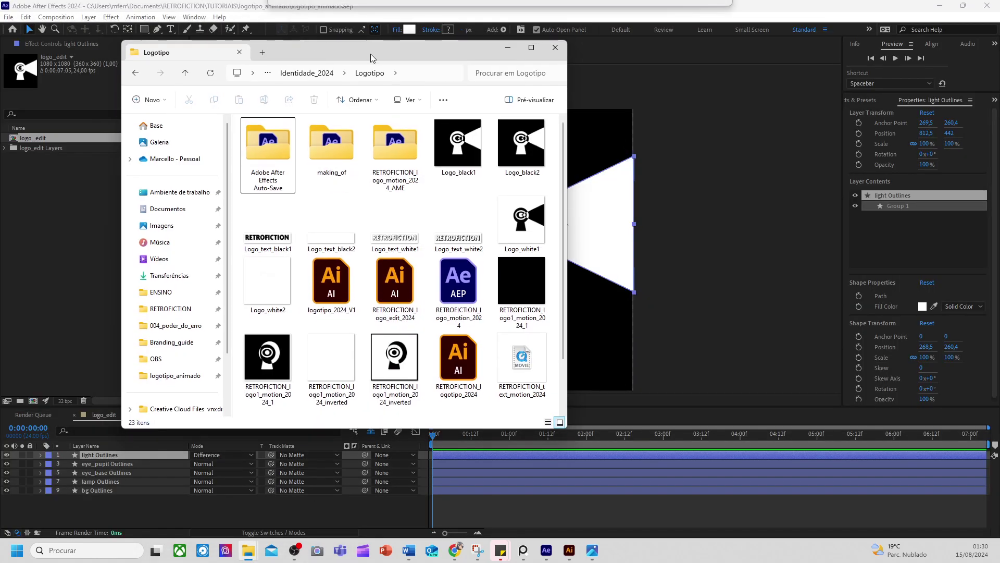
double_click(520, 287)
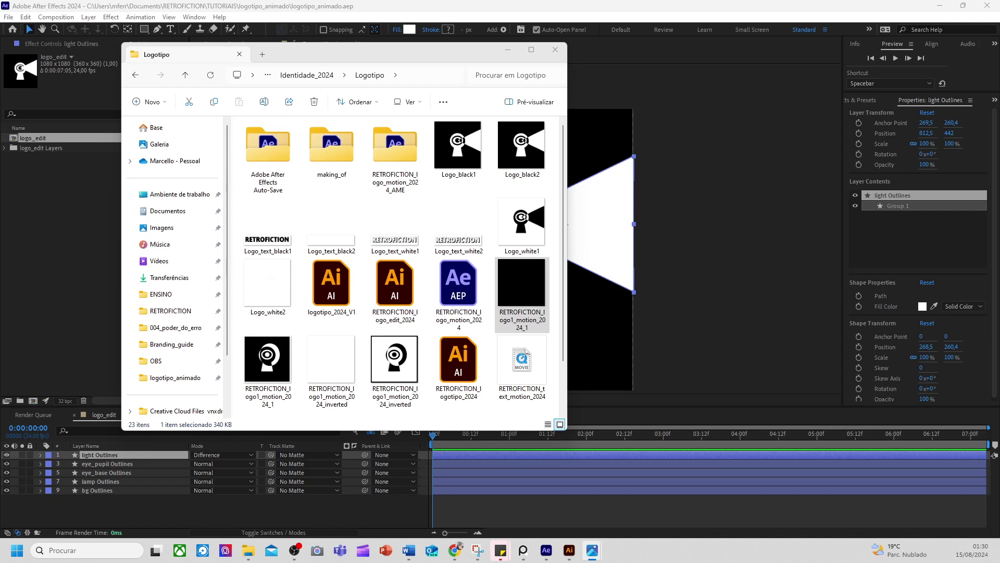
double_click(267, 360)
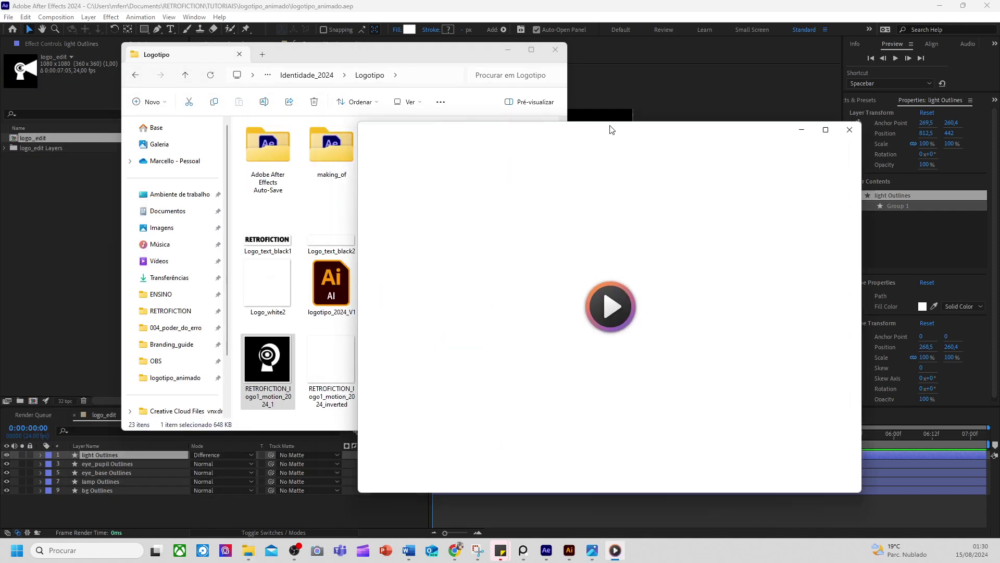
left_click(508, 50)
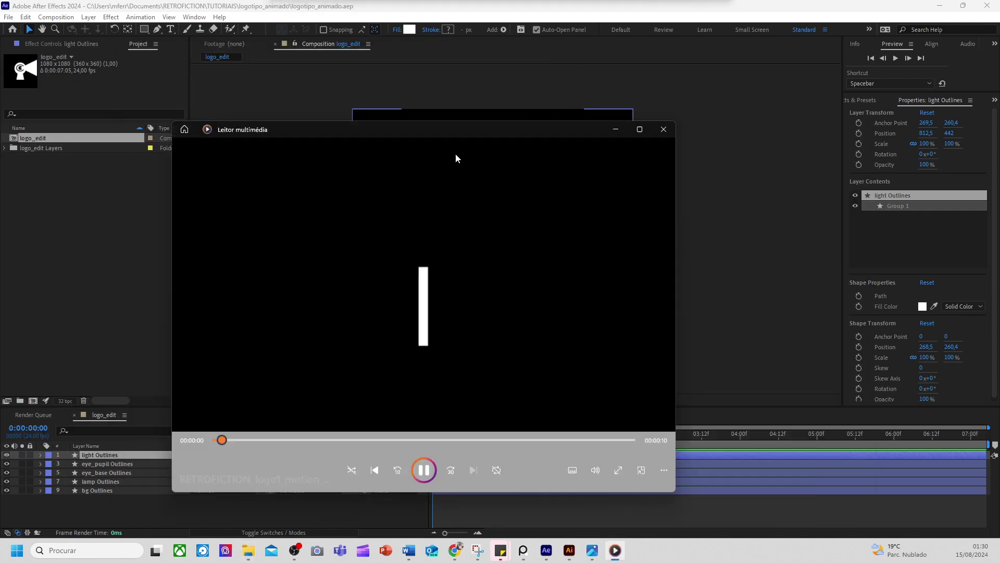
left_click_drag(249, 439, 192, 446)
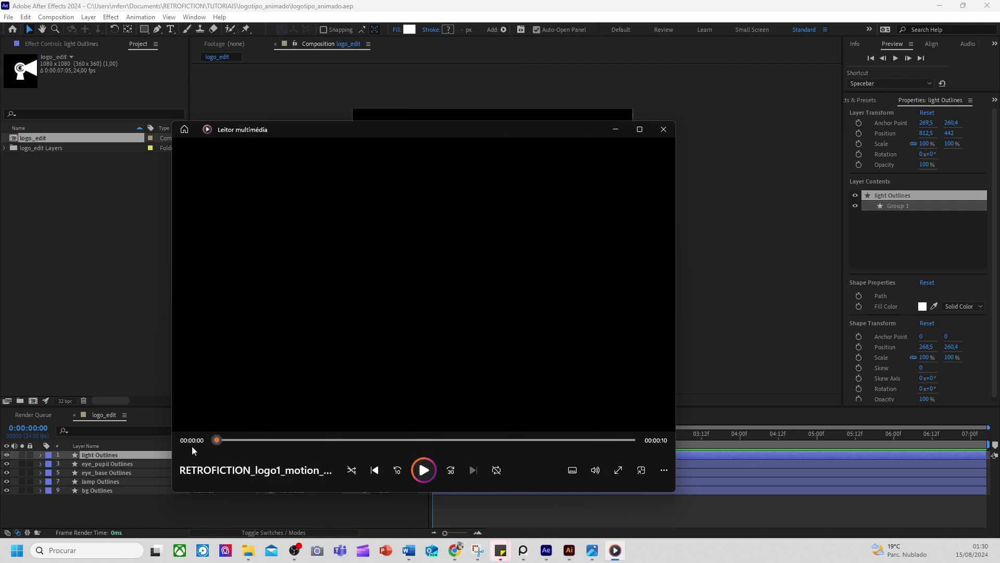
Switch to Chrome and review the Retrofiction logo animation frames and the hand-drawn concept sketches
left_click(455, 551)
left_click(605, 10)
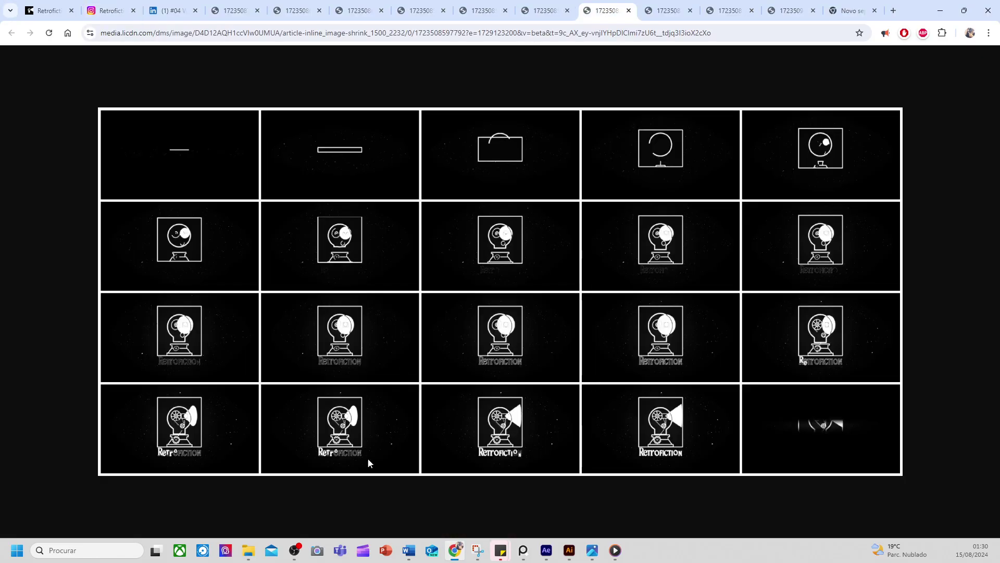
left_click(482, 10)
left_click(428, 7)
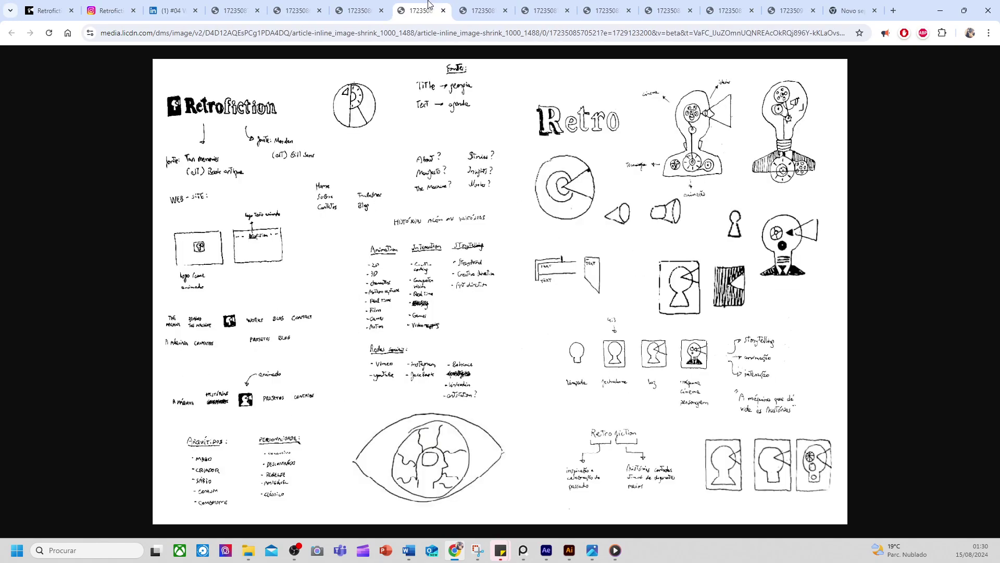
left_click(374, 7)
left_click(413, 6)
Review the Retrofiction website layout images in the remaining browser pages and minimize Chrome
left_click(680, 6)
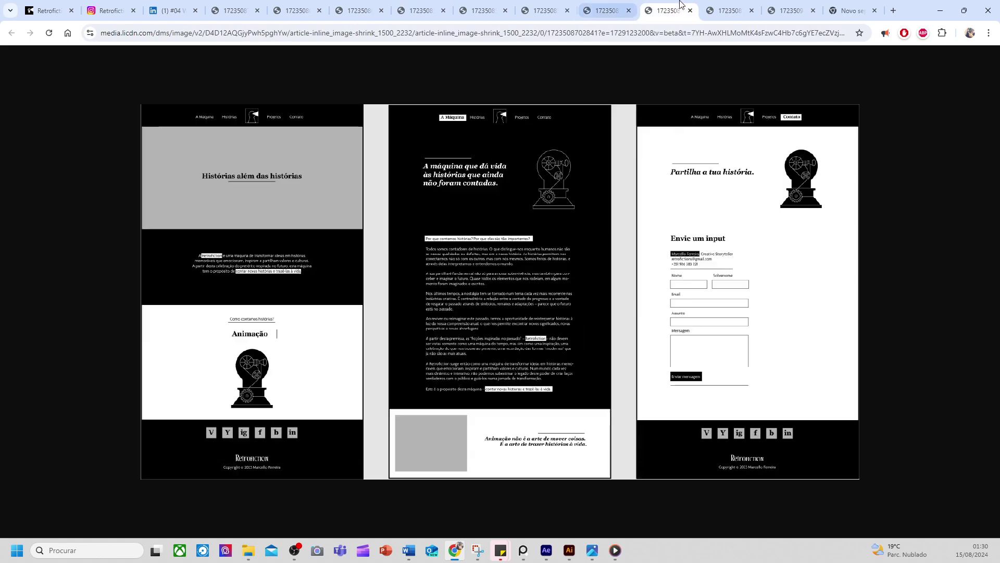
left_click(709, 6)
left_click(771, 7)
left_click(839, 6)
left_click(704, 5)
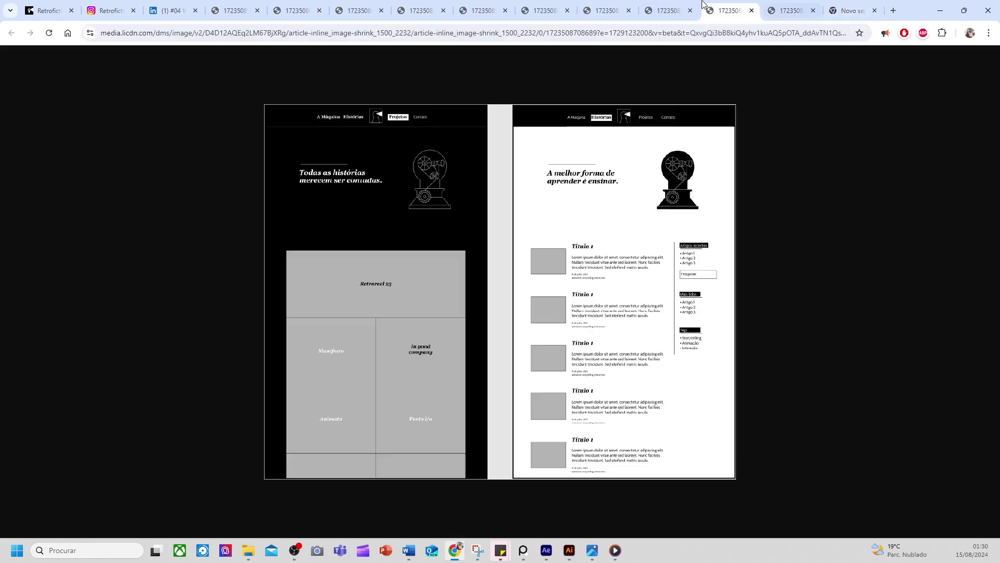
left_click(700, 5)
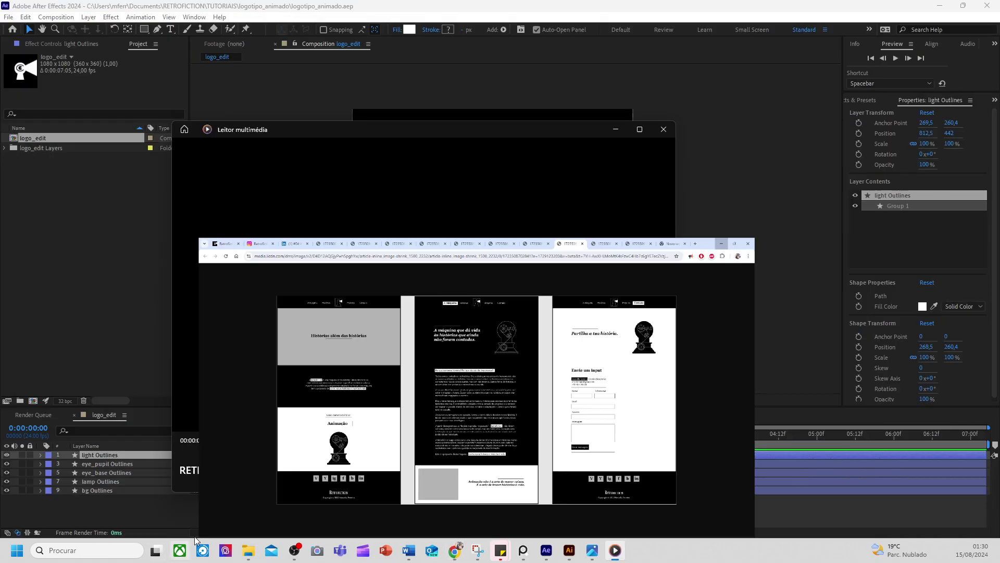
left_click(941, 10)
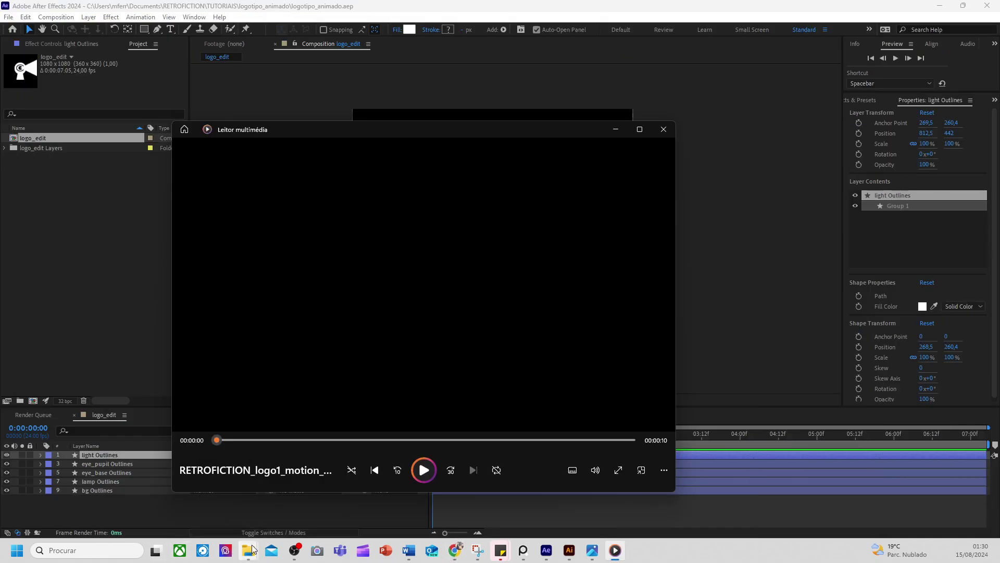
Examine the hand-drawn LOGO ANIMADO storyboard in the image viewer, enlarged on the Teste 1 and Teste 2 frames
mouse_move(252, 548)
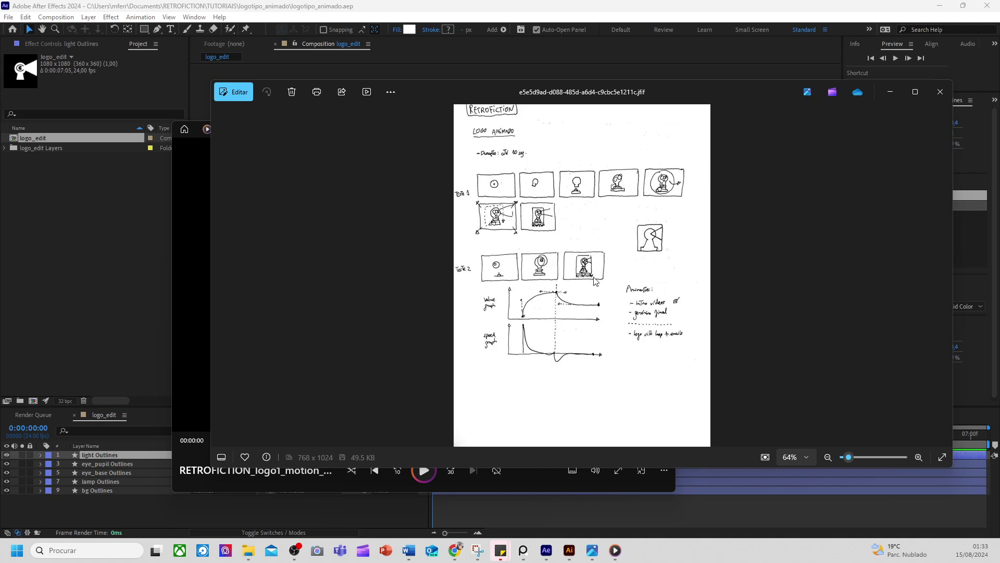
scroll(596, 281, "up", 5)
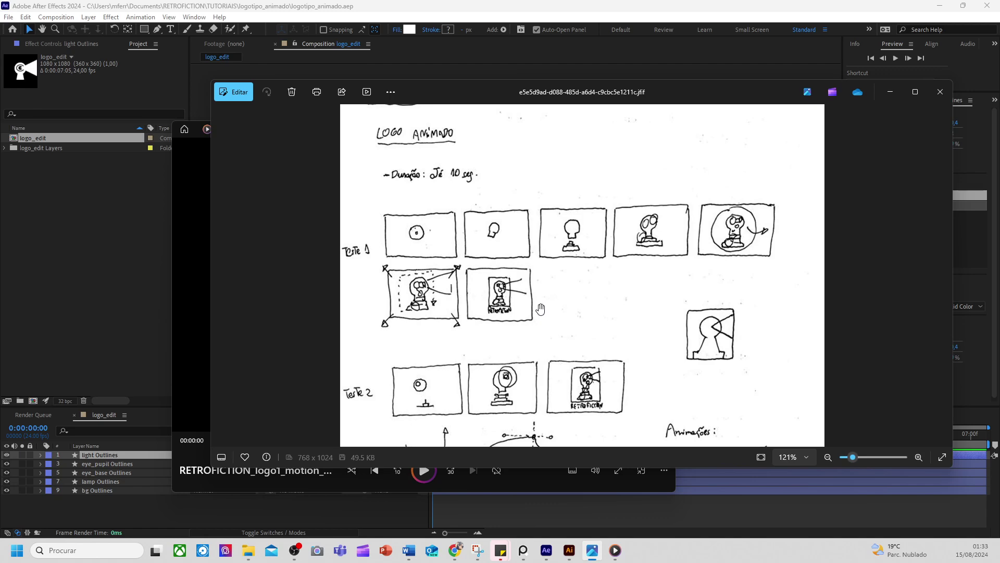
left_click_drag(473, 249, 478, 293)
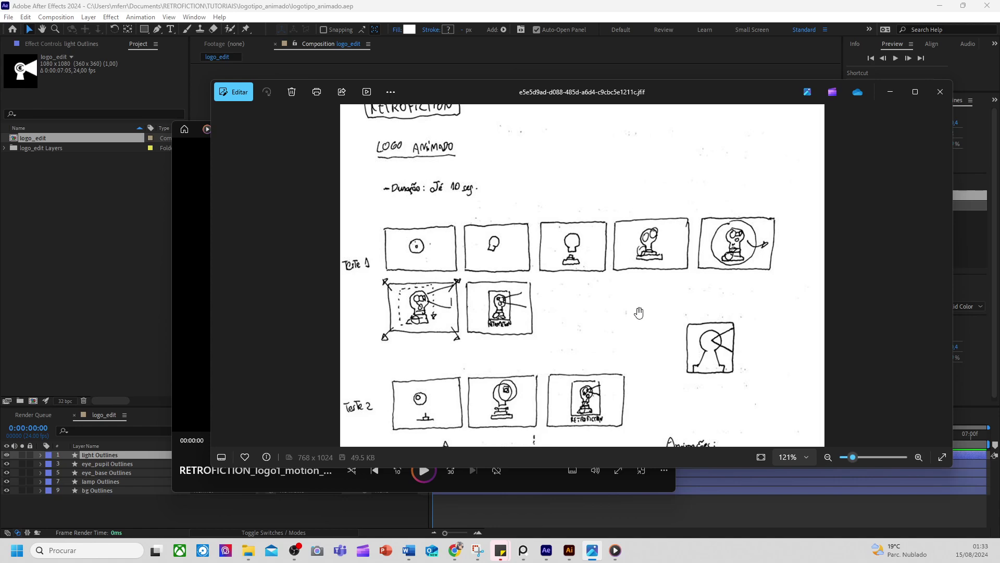
Examine the LOGO ANIMADO storyboard's Teste 1 and Teste 2 frames, value and speed graphs and single logo sketch, and close the image
scroll(551, 319, "down", 3)
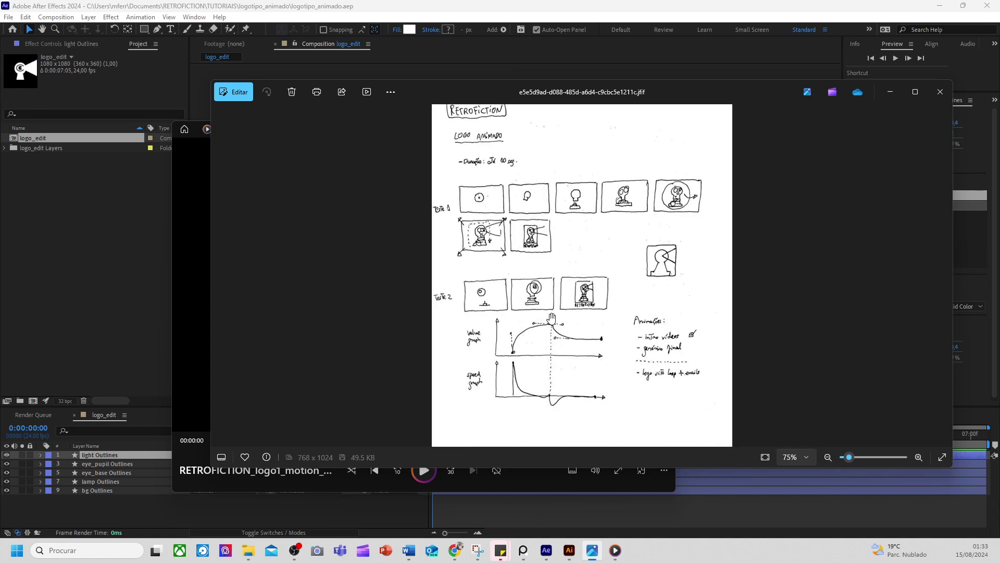
scroll(552, 318, "up", 2)
left_click_drag(695, 240, 630, 323)
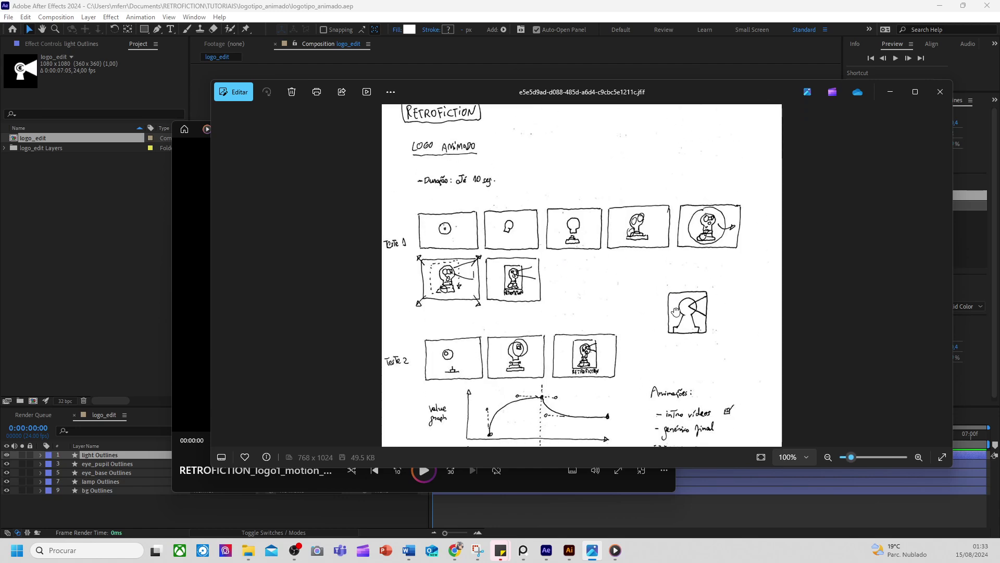
scroll(617, 252, "down", 2)
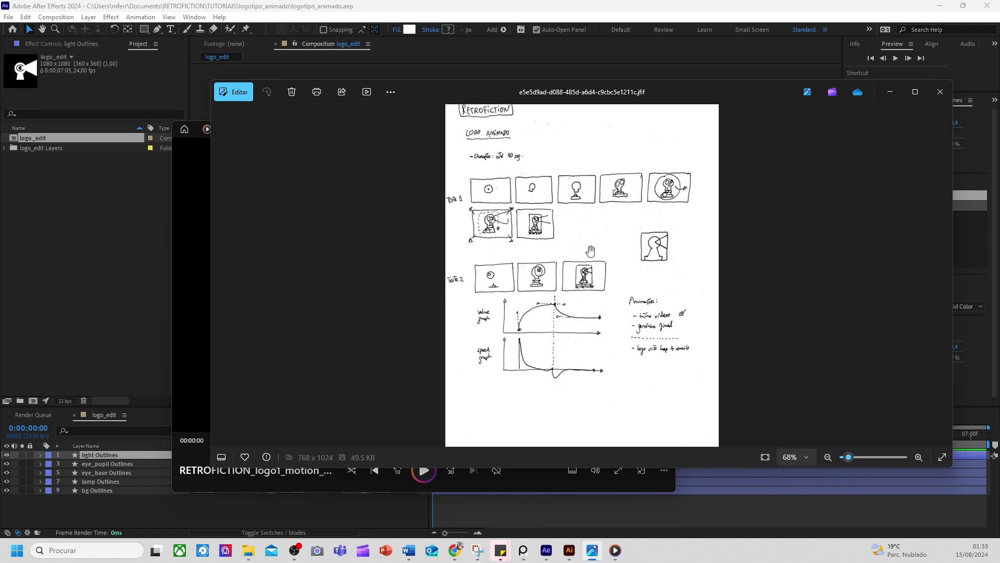
left_click_drag(768, 98, 745, 126)
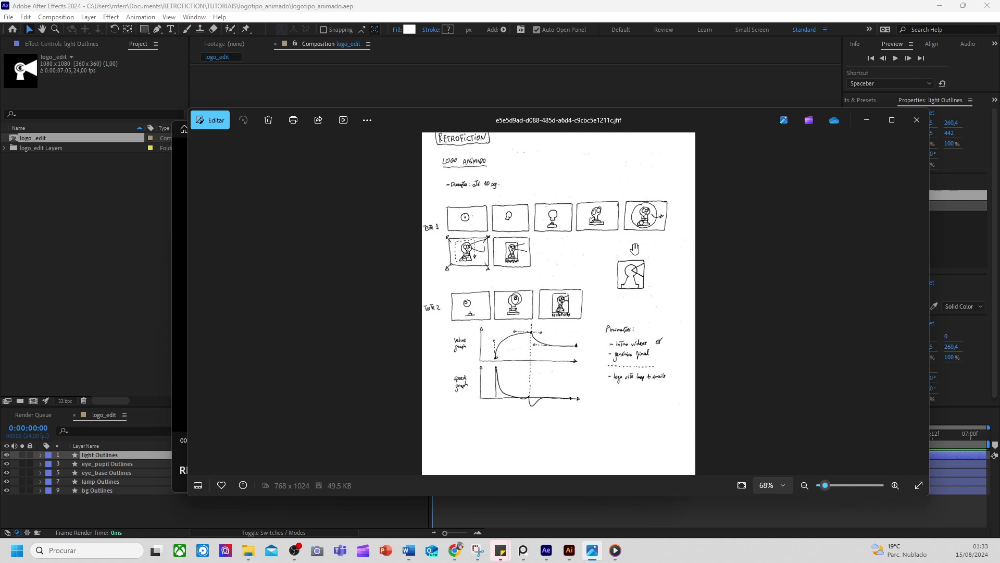
scroll(654, 271, "up", 3)
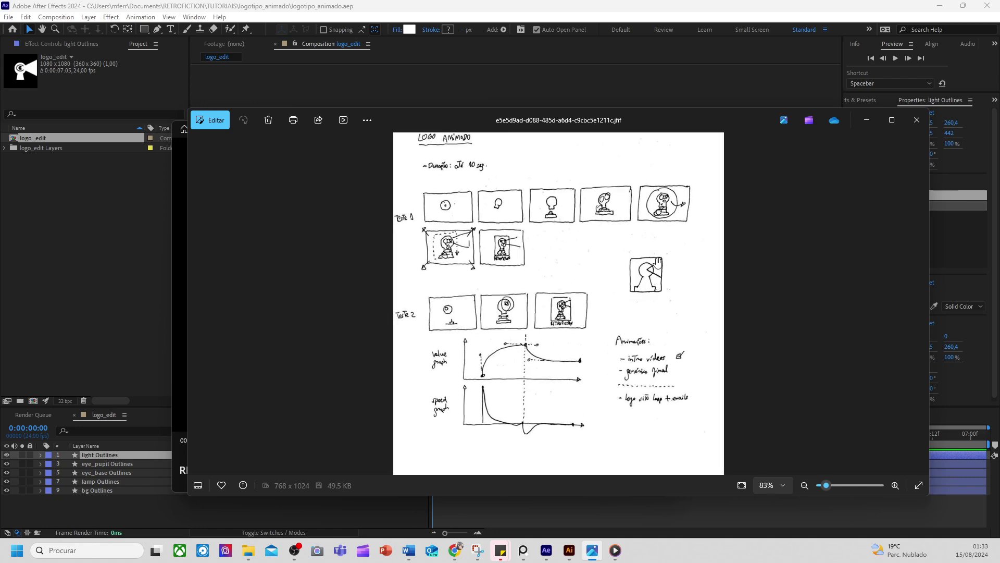
left_click_drag(670, 277, 658, 303)
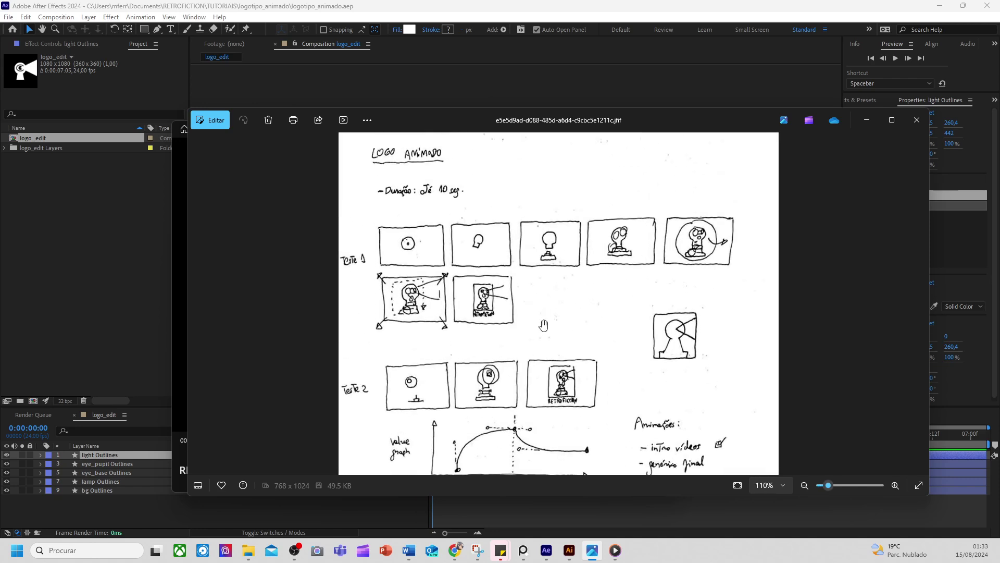
left_click(916, 120)
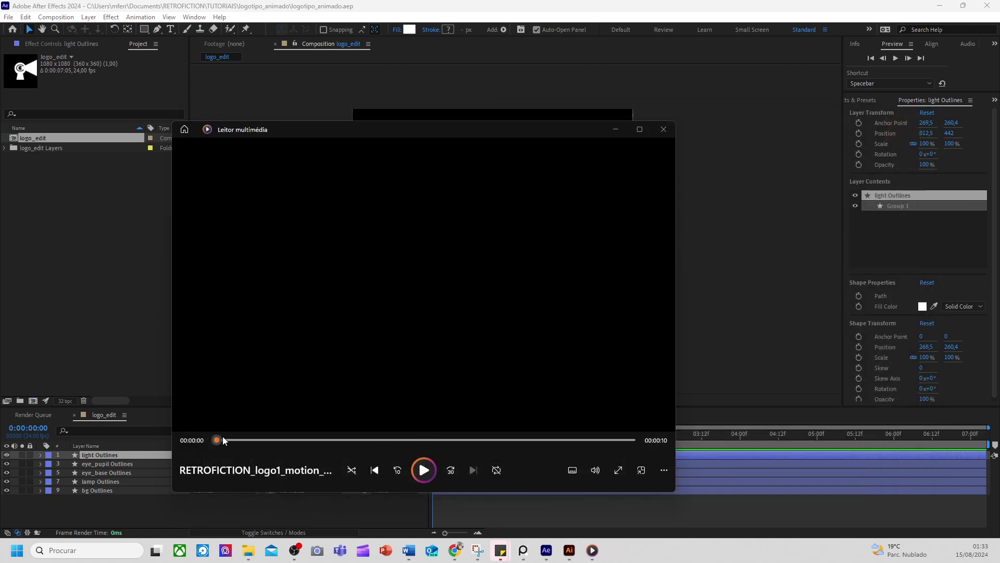
Scrub through the reference motion video from its opening to its closing keyhole-eye frames and close the media player
left_click_drag(223, 438, 251, 444)
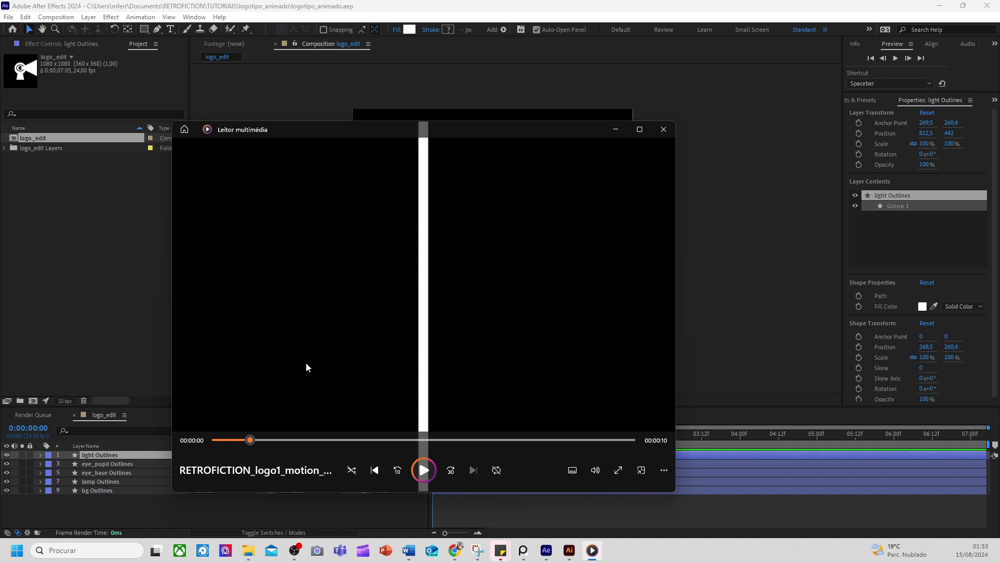
left_click_drag(250, 440, 570, 443)
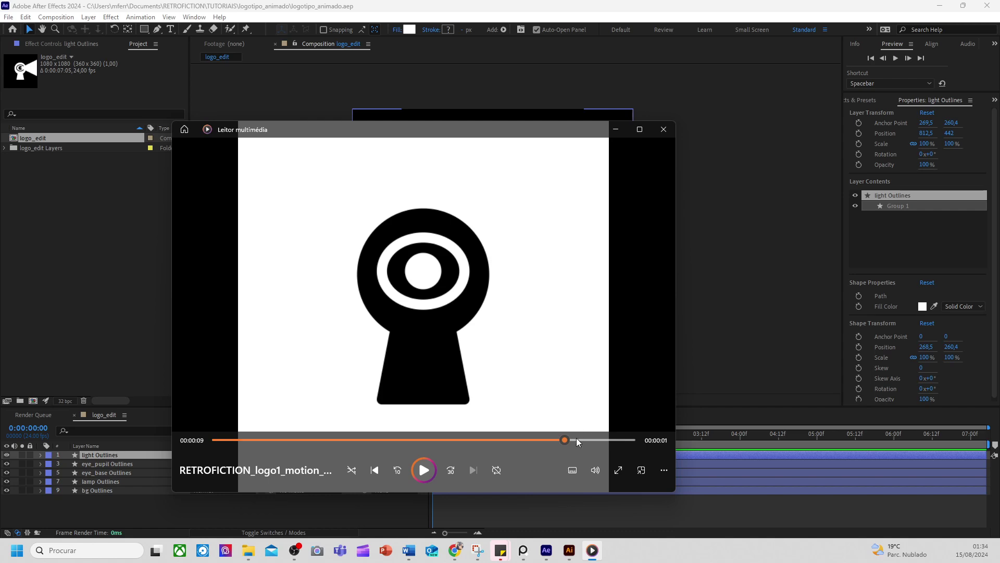
left_click(582, 439)
left_click(579, 439)
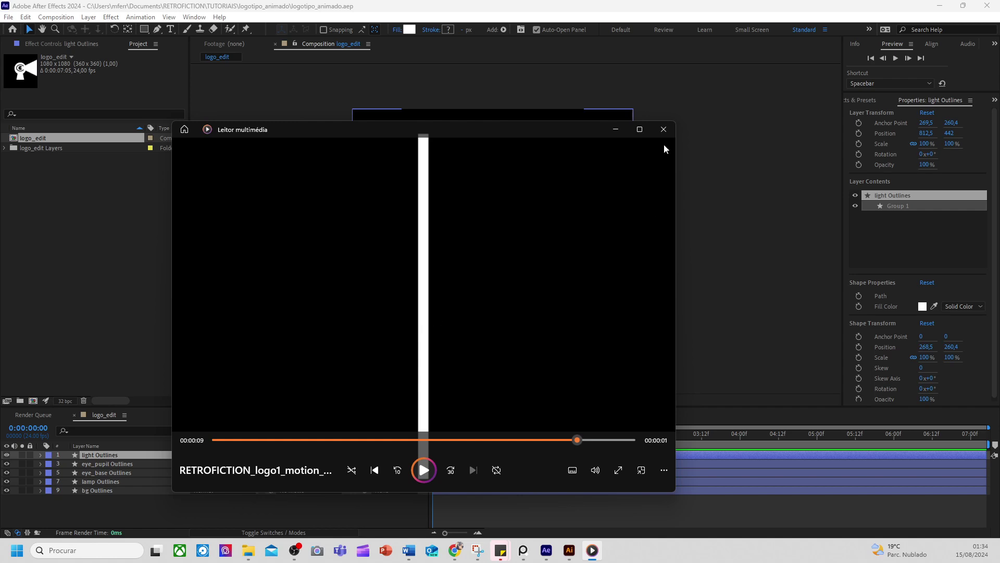
left_click(663, 129)
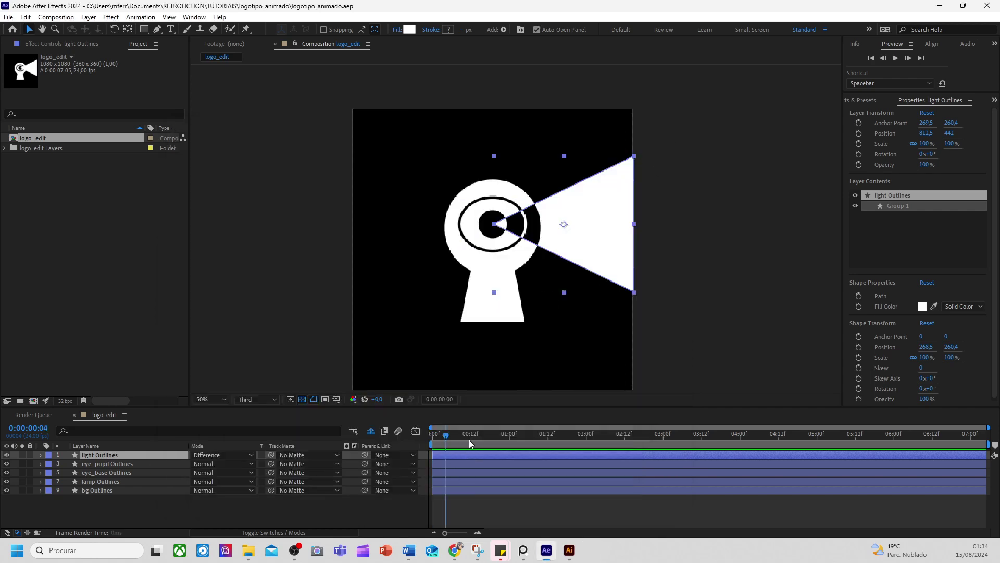
Move the current time to 0:00:00:13 and set the eye_base Outlines stroke width to 30 px
left_click_drag(478, 439, 476, 442)
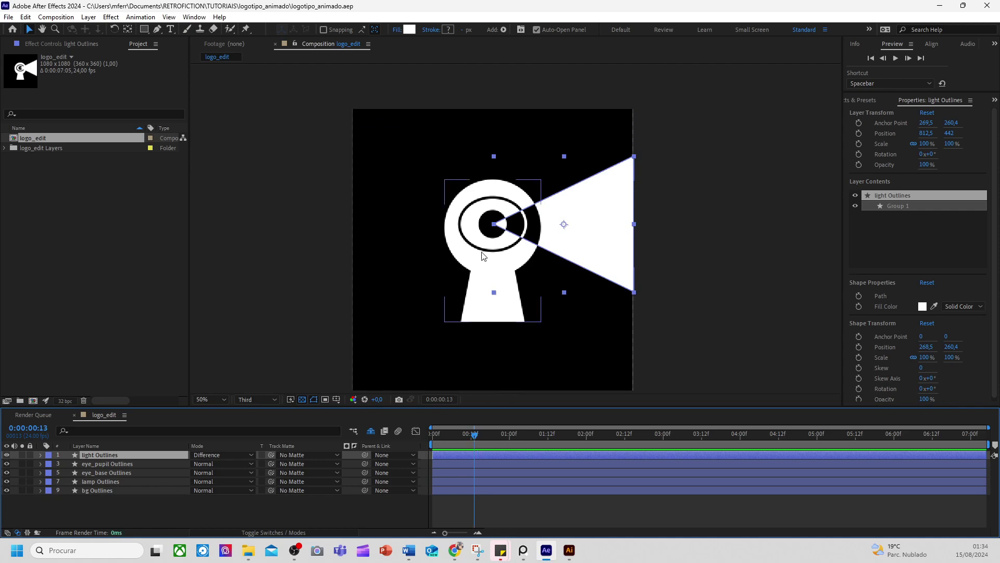
scroll(481, 255, "up", 3)
scroll(521, 244, "down", 3)
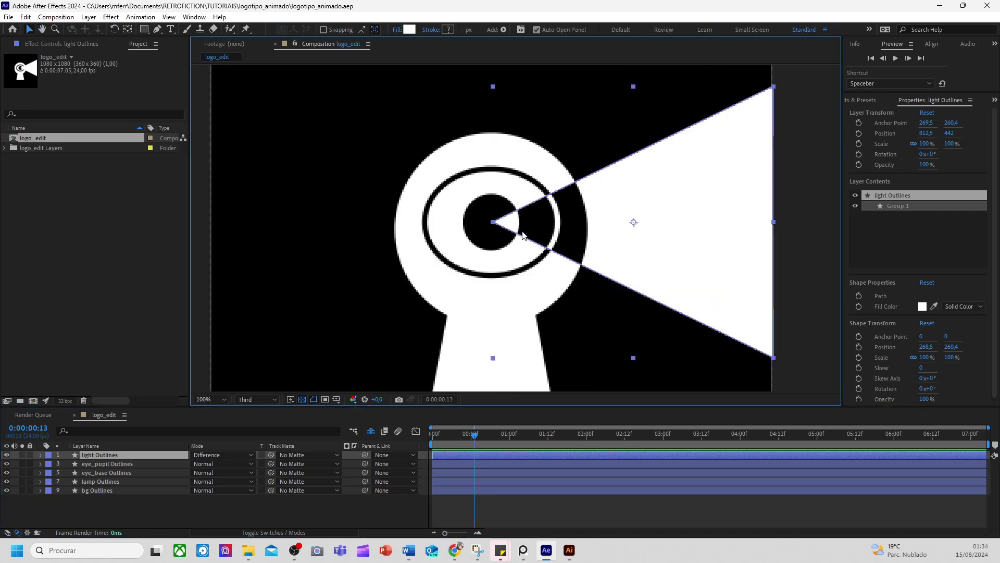
scroll(520, 236, "up", 2)
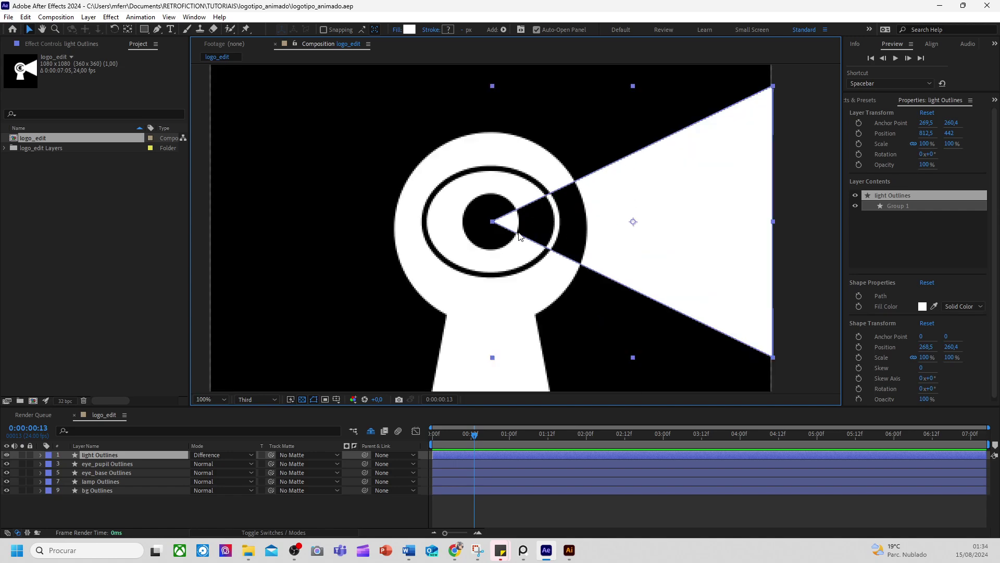
left_click(118, 471)
left_click(120, 464)
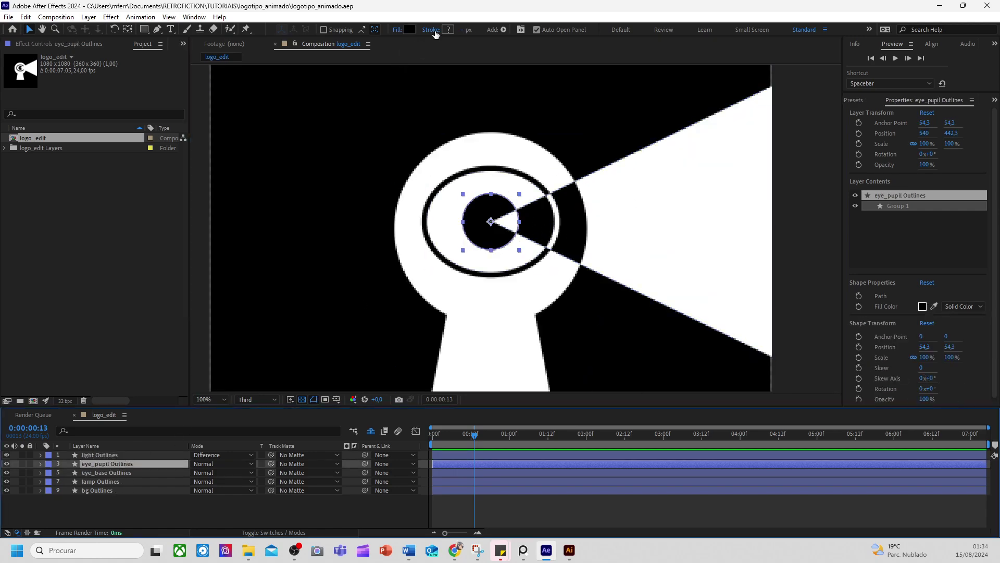
left_click(113, 472)
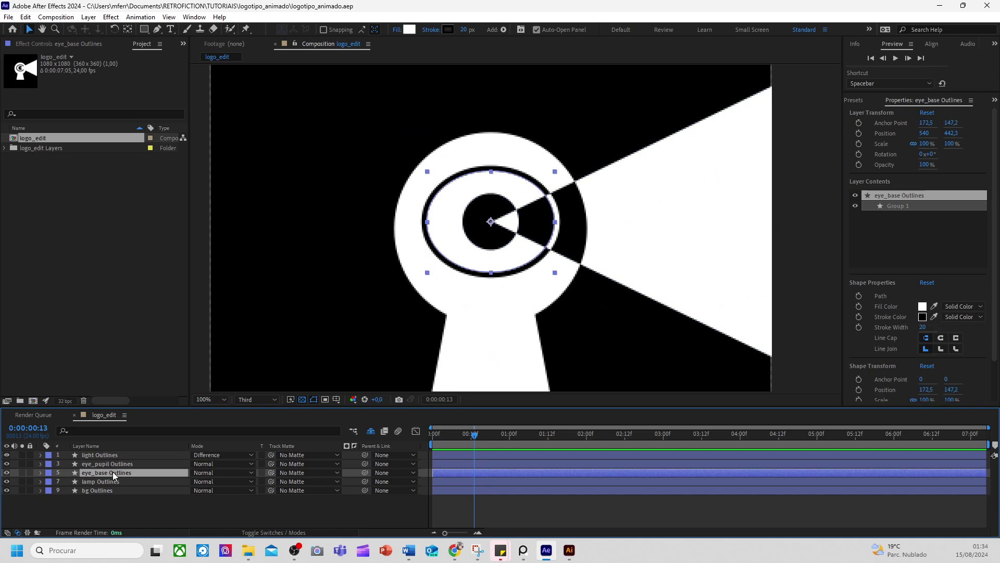
left_click(465, 29)
type("30")
key("Return")
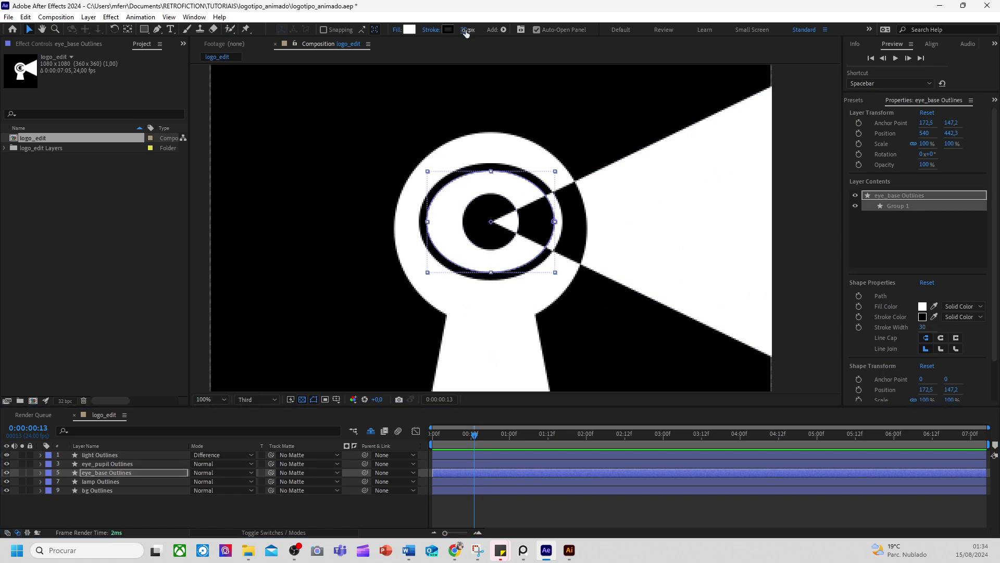
Thicken the black eye ring by setting the eye_base Outlines stroke width to 40 px
left_click(464, 31)
type("40")
key("Return")
scroll(542, 167, "down", 4)
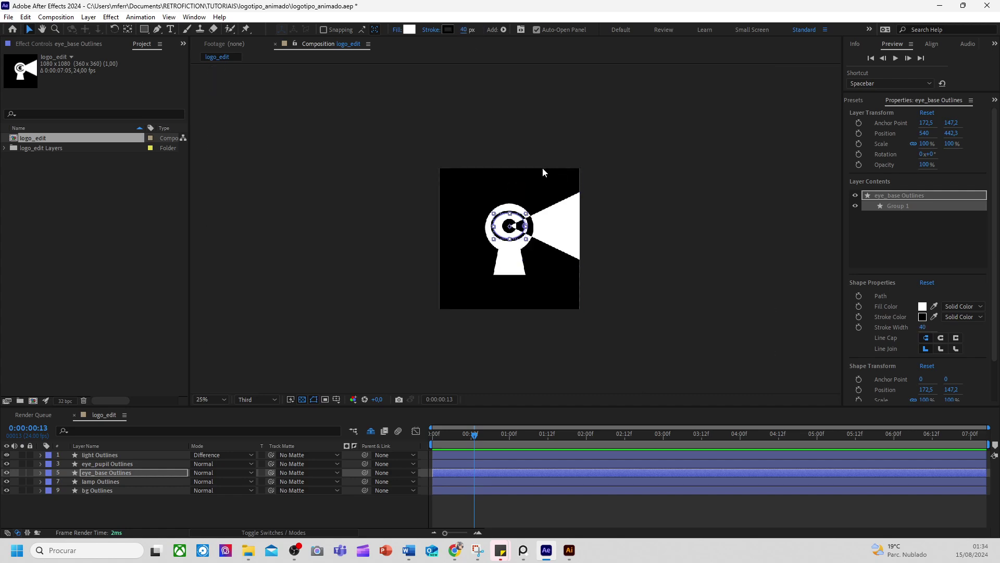
scroll(542, 167, "up", 2)
scroll(521, 156, "down", 1)
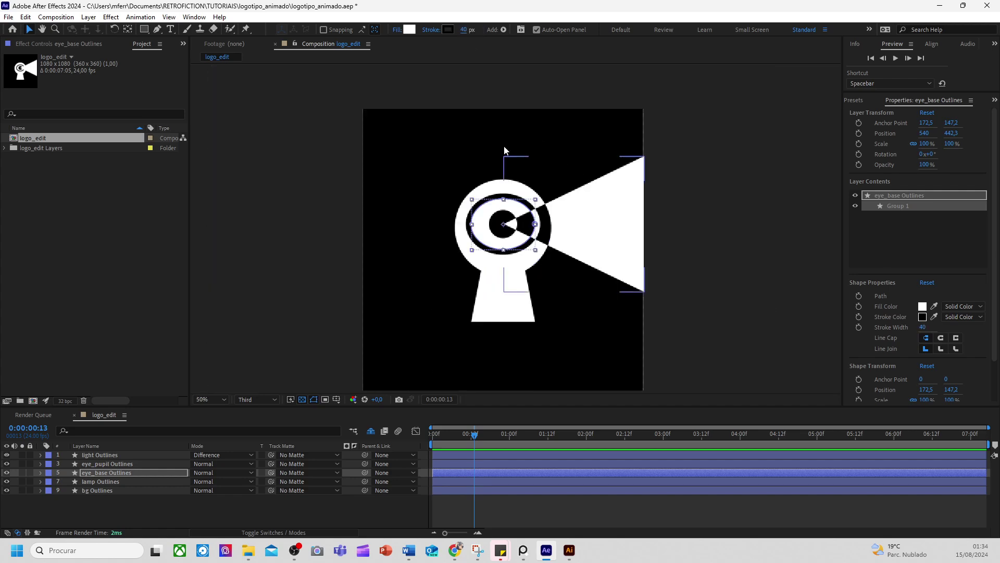
Try a 50 px stroke width on eye_base Outlines and undo the change
left_click(462, 31)
type("50")
key("Return")
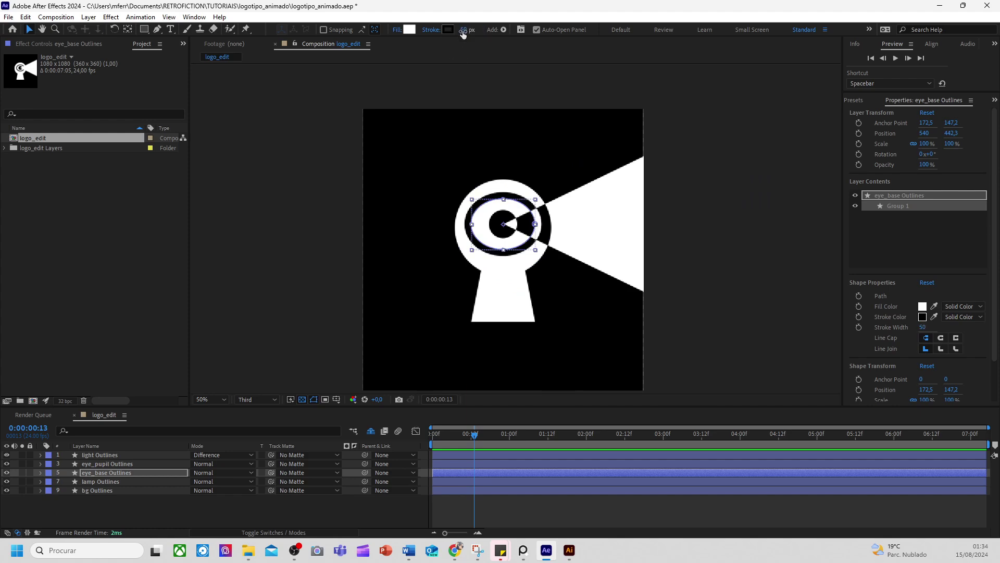
key("ctrl+z")
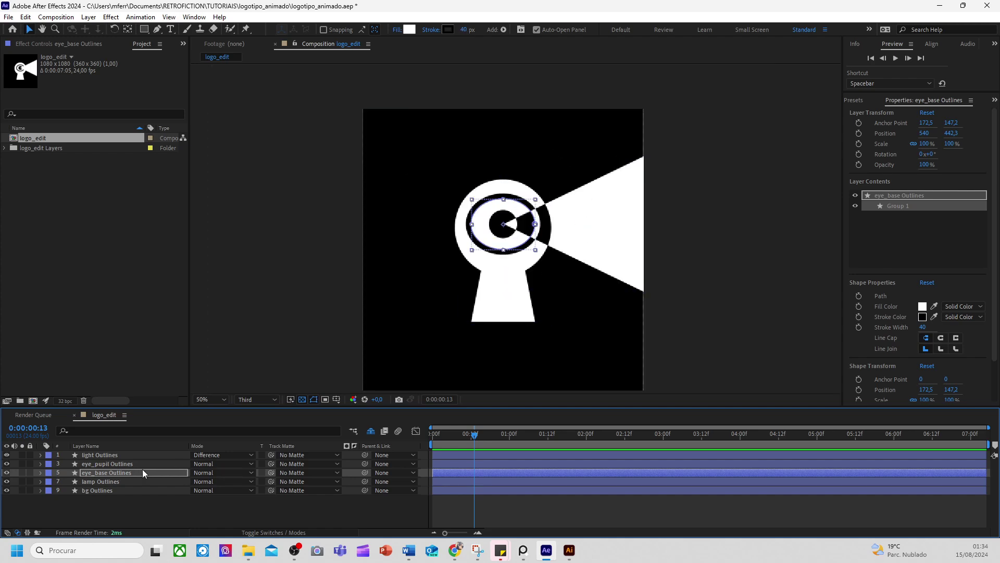
Select lamp Outlines and hide the light, eye_pupil and eye_base layers, leaving the lamp and background layers shown
left_click(501, 290)
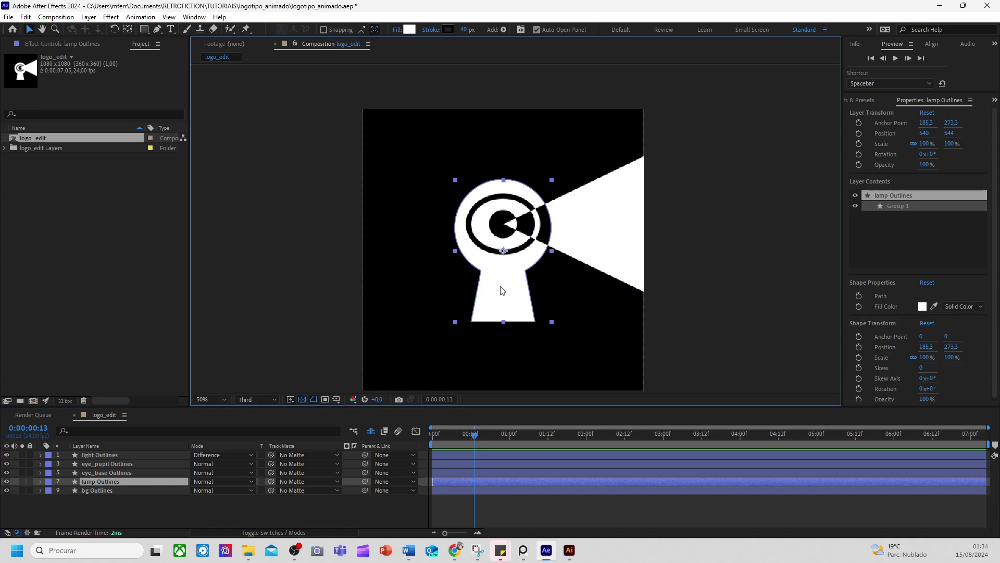
scroll(500, 237, "up", 2)
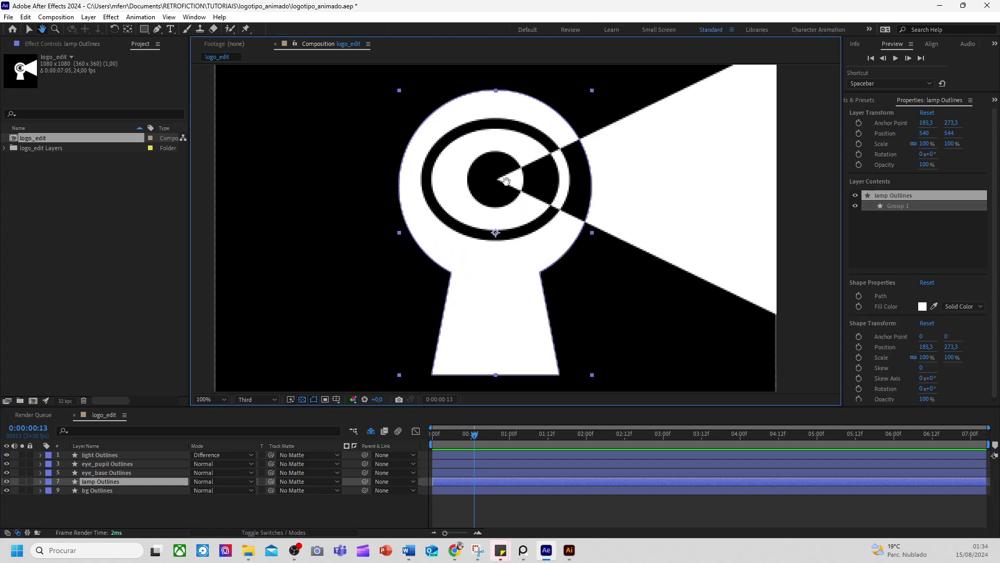
left_click_drag(6, 473, 6, 455)
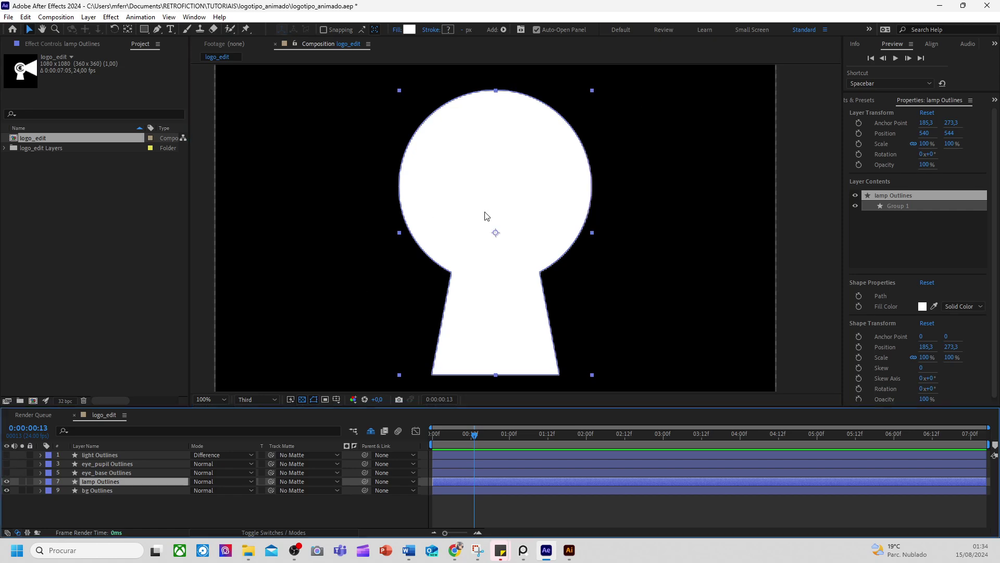
scroll(487, 176, "down", 2)
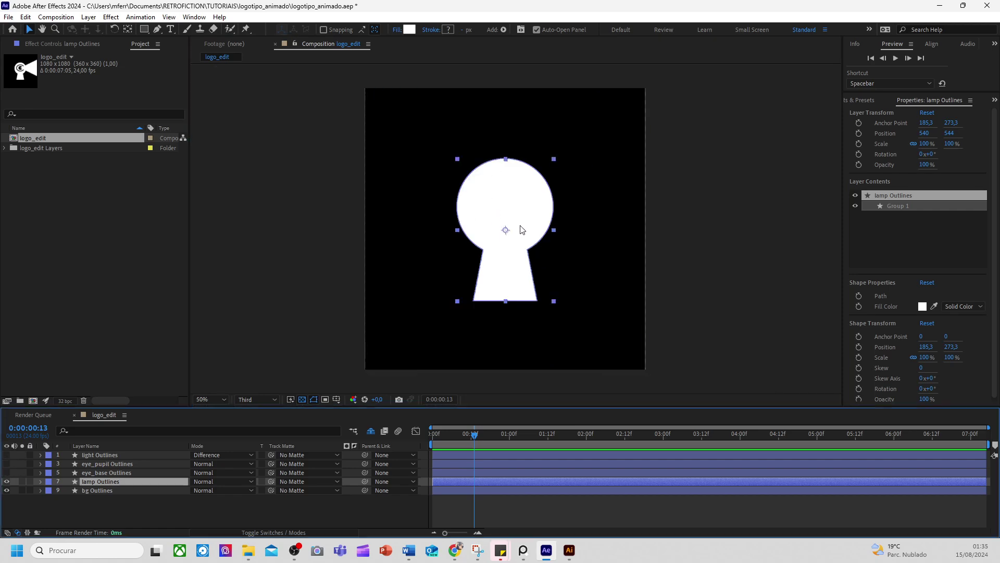
left_click(6, 491)
left_click(6, 490)
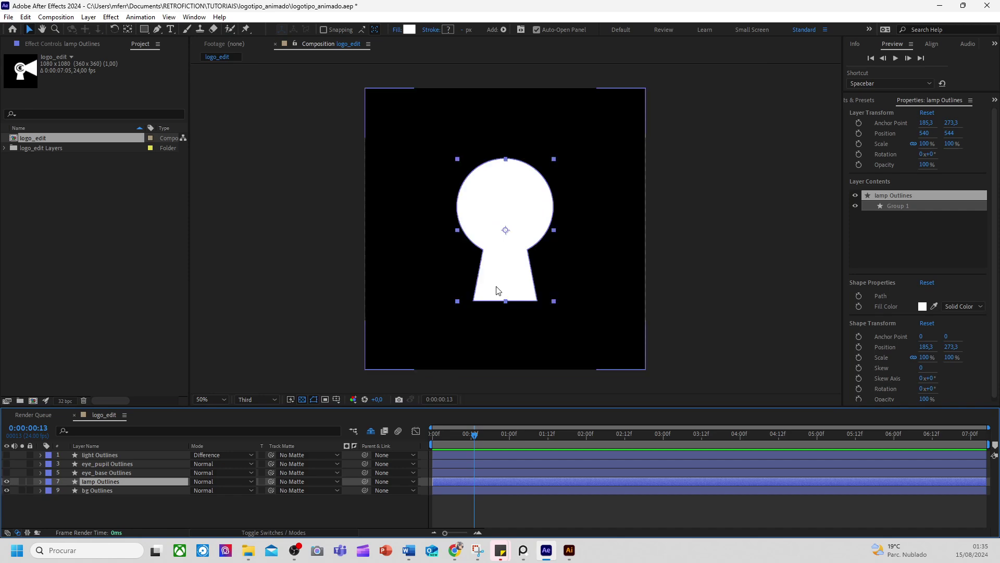
Try to assign a white FFFFFF stroke colour directly to the lamp Outlines keyhole shape
scroll(503, 229, "up", 2)
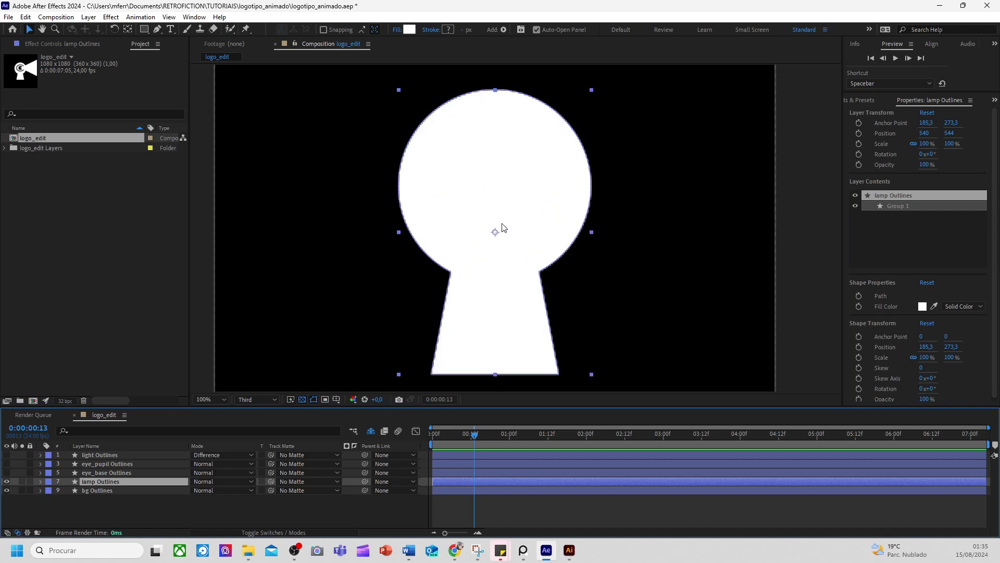
left_click(448, 29)
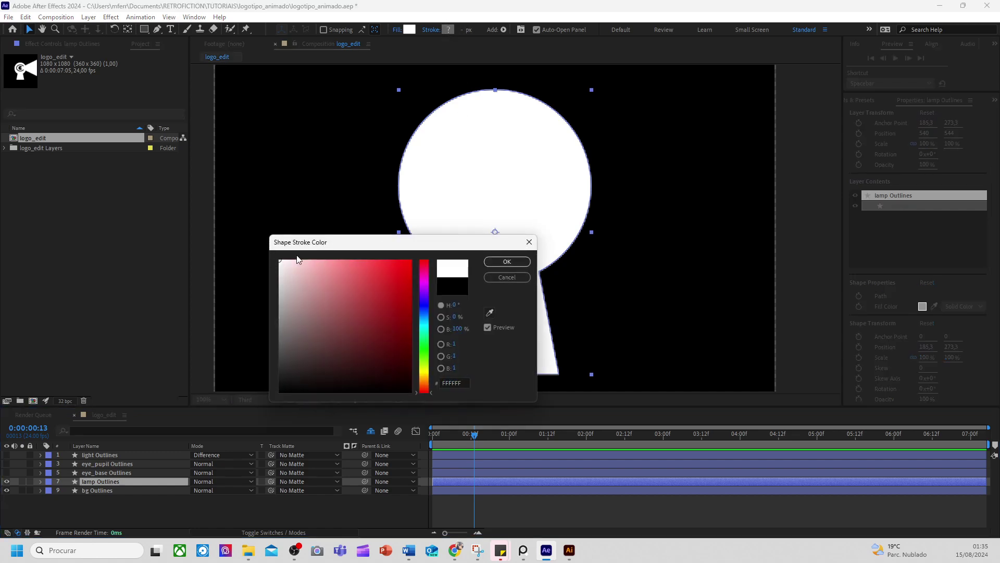
left_click(498, 261)
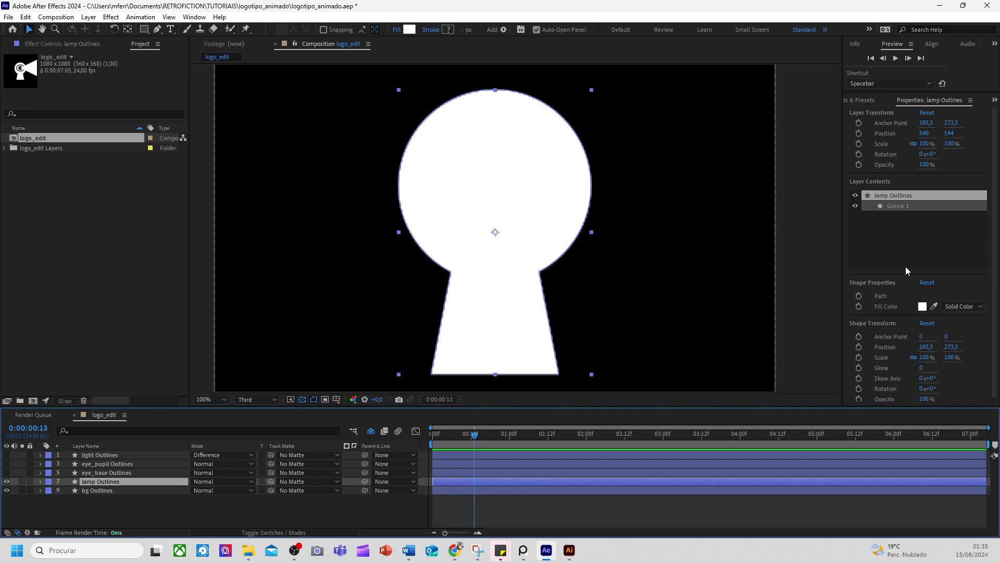
Add a Stroke to the lamp Outlines contents and place it in Group 1 between the path and the fill
left_click(40, 481)
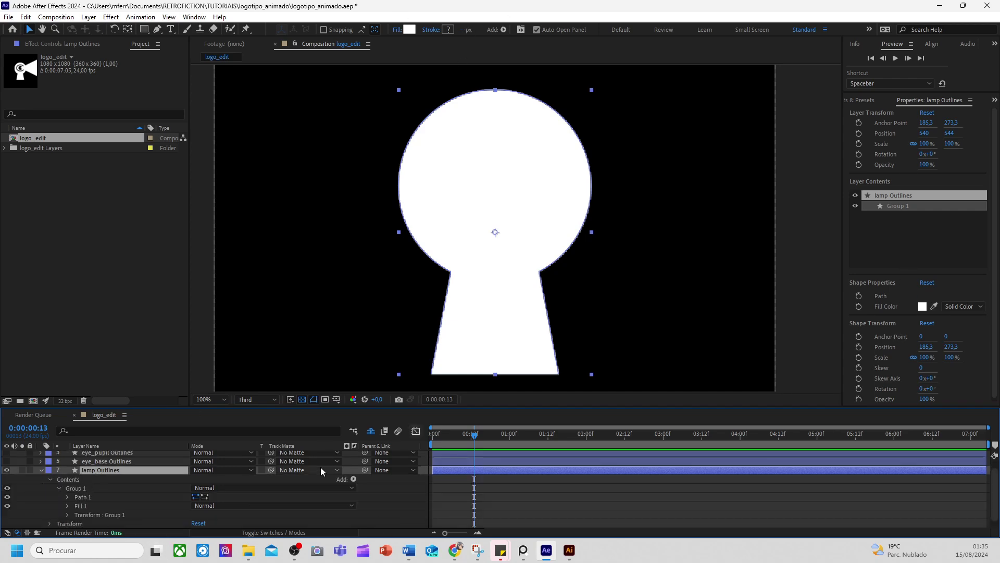
left_click(355, 480)
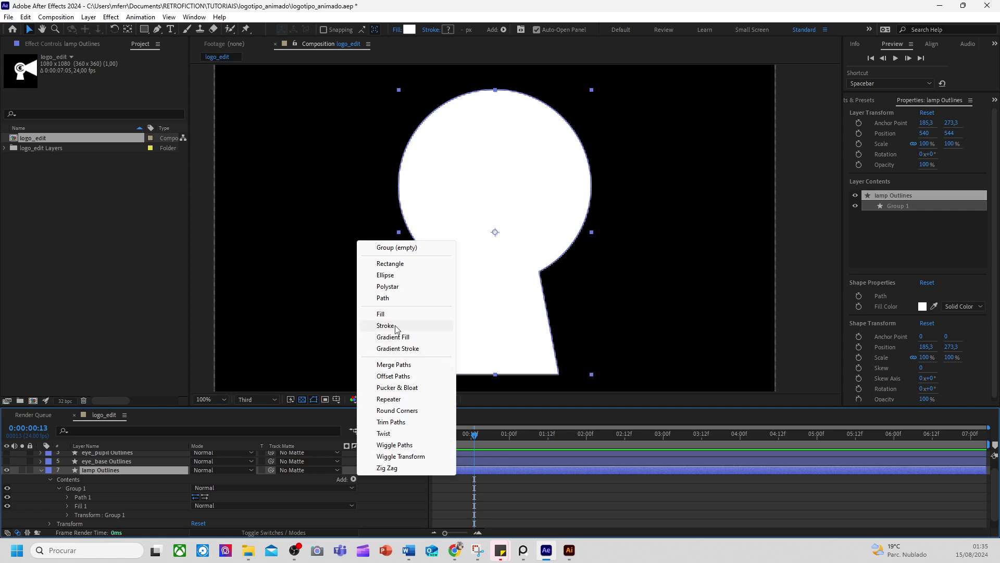
left_click(417, 325)
scroll(84, 502, "down", 1)
left_click_drag(81, 514, 87, 487)
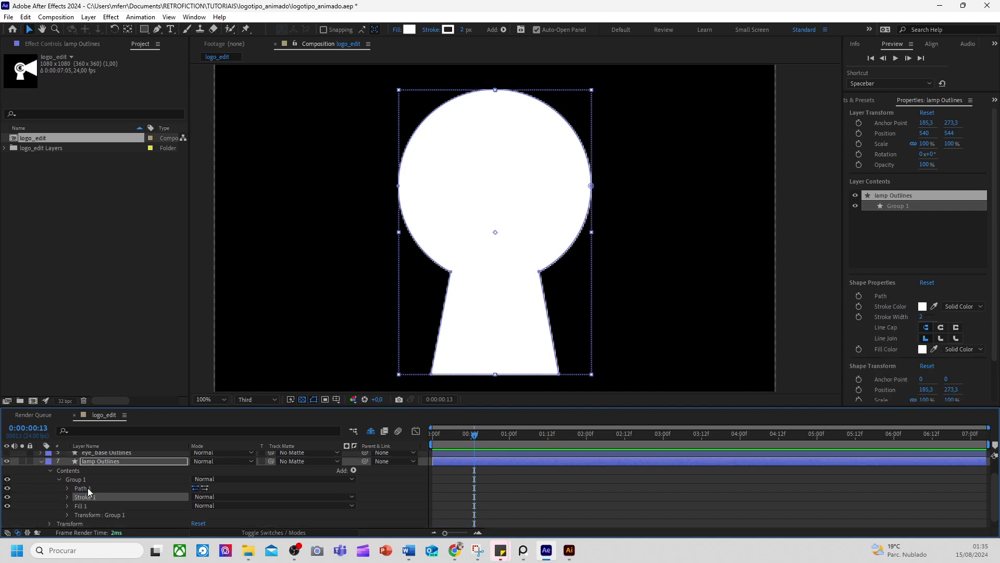
Set the lamp Outlines stroke width to 20 px and expand Group 1 to show its path, stroke and fill
left_click(463, 29)
type("20")
key("Return")
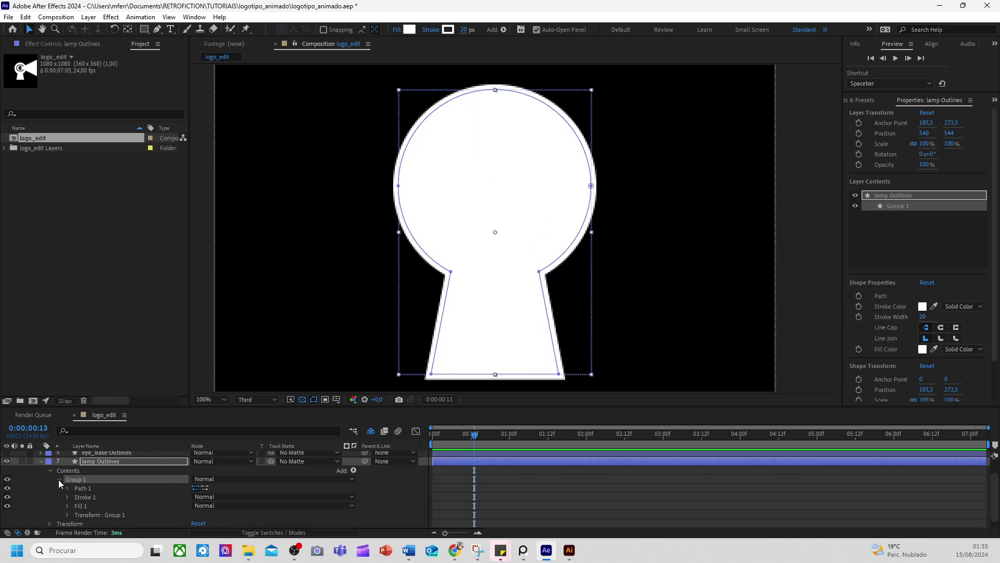
left_click(59, 480)
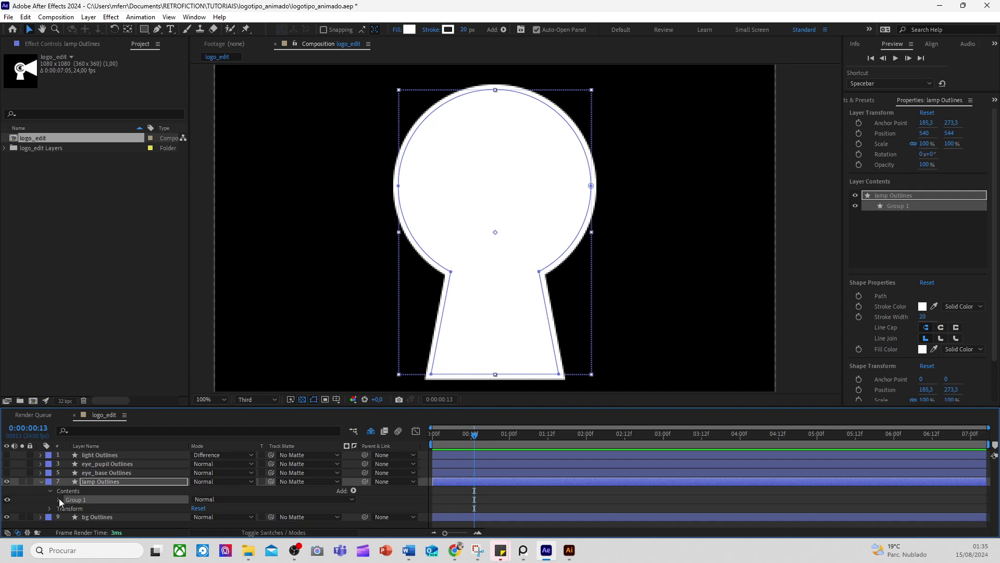
left_click(58, 499)
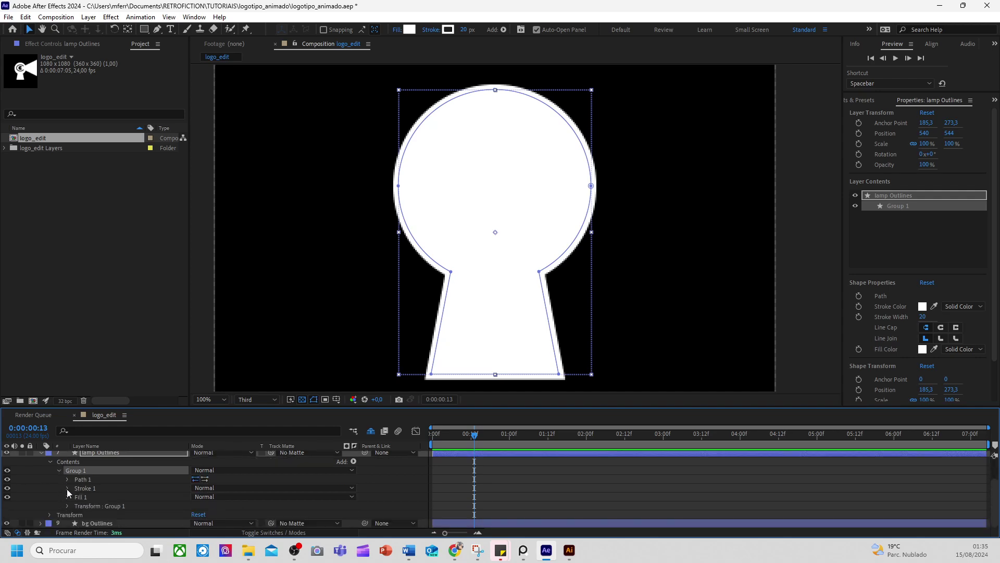
Expand the Transform properties of lamp Outlines and enlarge the timeline area to show all of them
left_click(50, 515)
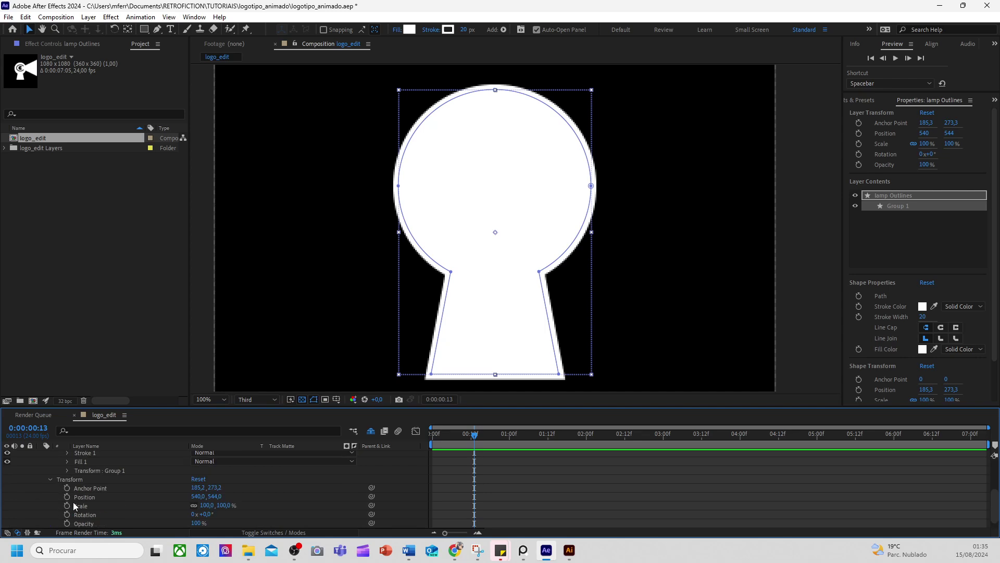
left_click_drag(107, 407, 105, 323)
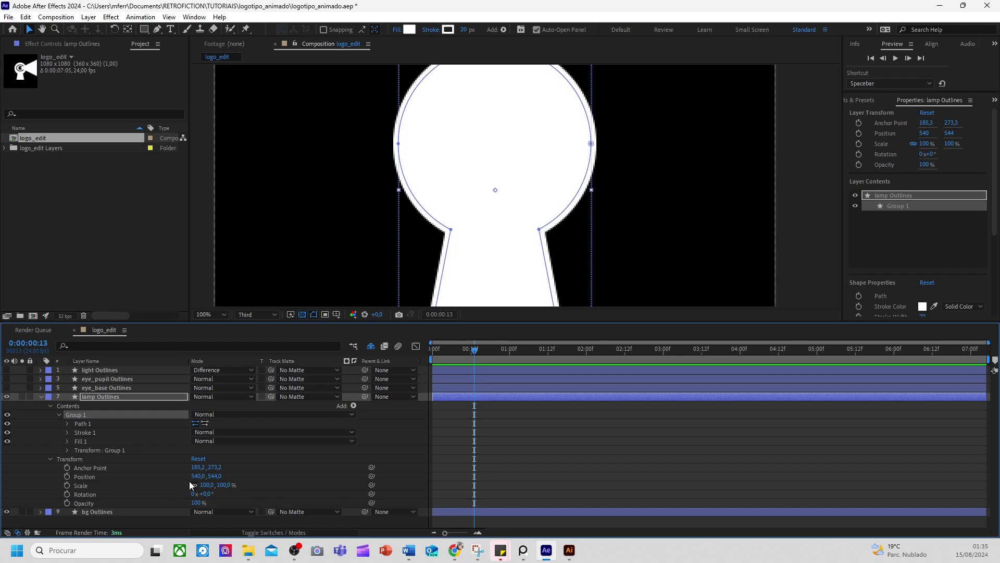
left_click_drag(198, 476, 224, 503)
Keyframe the opacity of Fill 1 in lamp Outlines at 0% on 0:00:00:12 and 100% on 0:00:01:00
left_click_drag(482, 357, 510, 357)
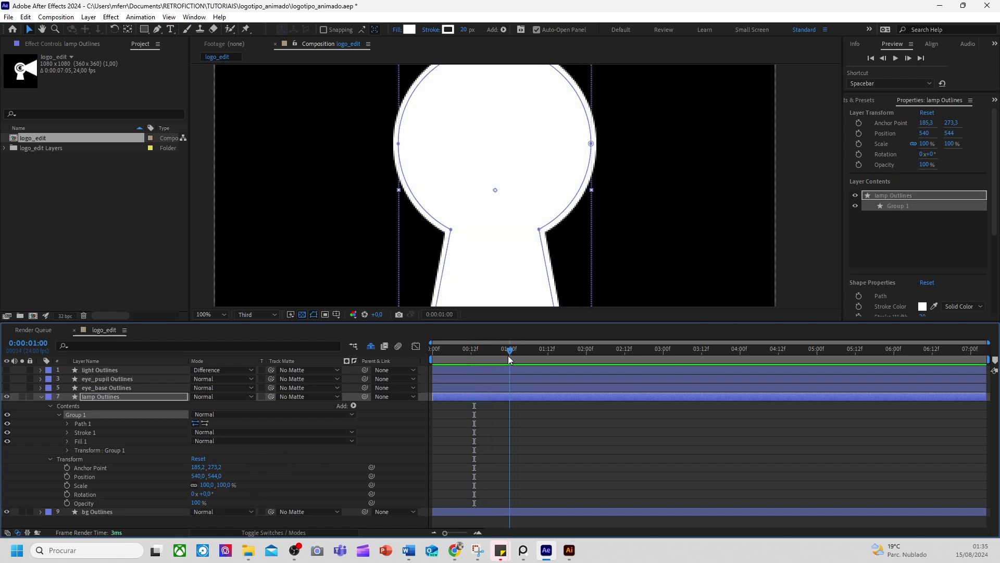
left_click(67, 441)
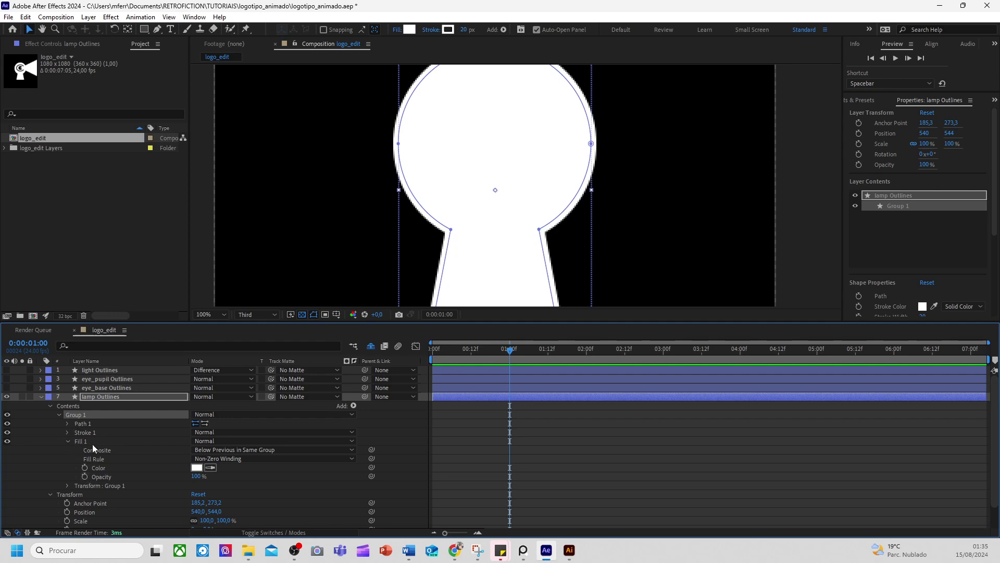
left_click(85, 476)
left_click_drag(510, 350, 471, 353)
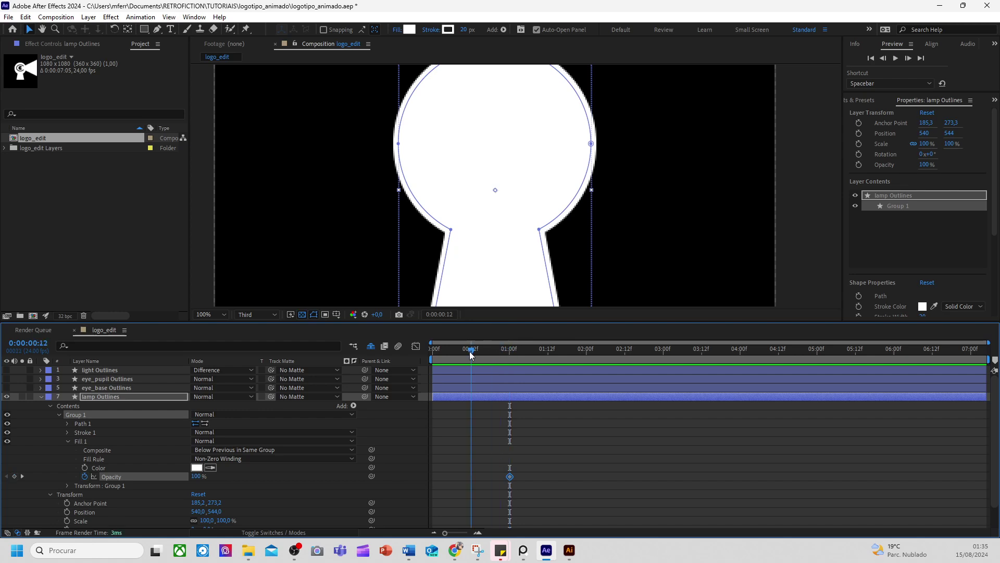
left_click_drag(196, 476, 151, 476)
left_click(633, 452)
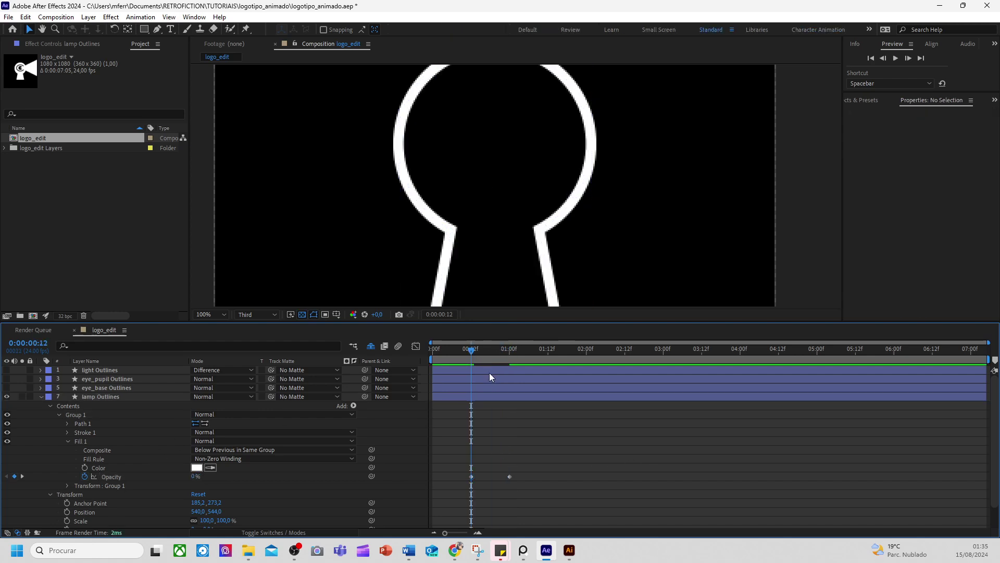
Scrub between 0:00:00:12 and 0:00:01:00 to check the keyhole's fill fade inside its stroke
left_click(477, 352)
mouse_move(478, 352)
left_mouse_down()
mouse_move(512, 361)
mouse_move(481, 354)
left_mouse_up()
scroll(514, 217, "down", 2)
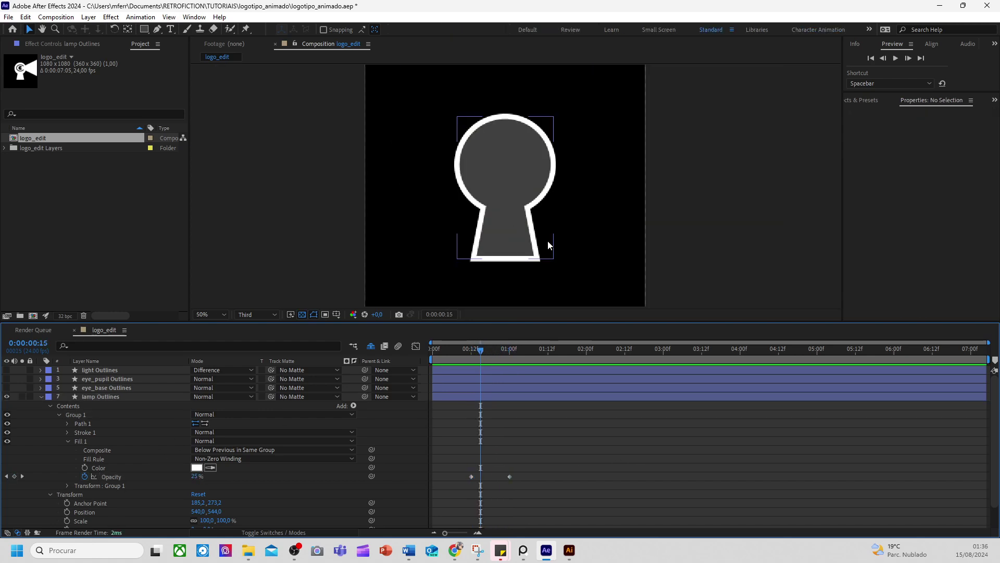
scroll(555, 221, "up", 2)
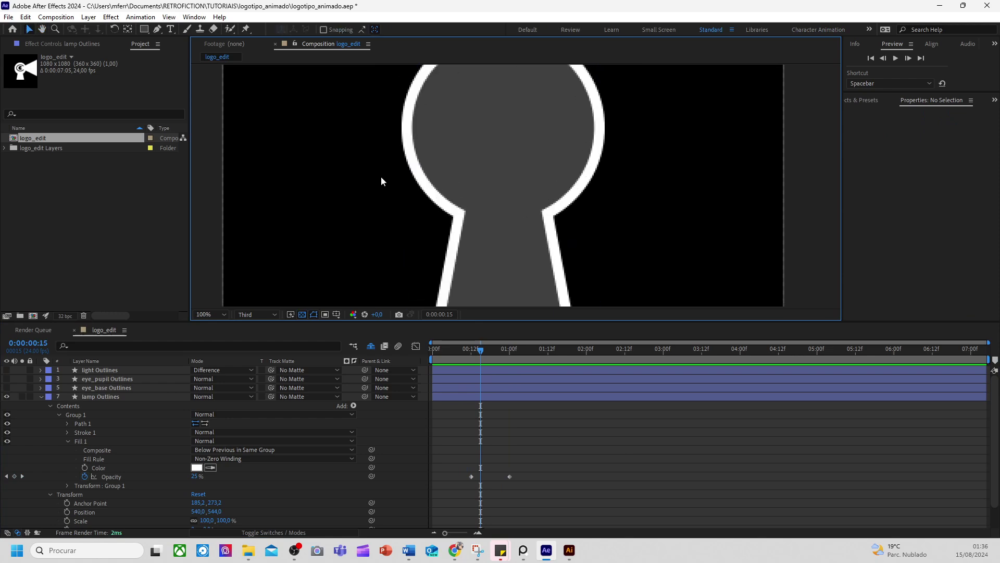
scroll(471, 190, "down", 2)
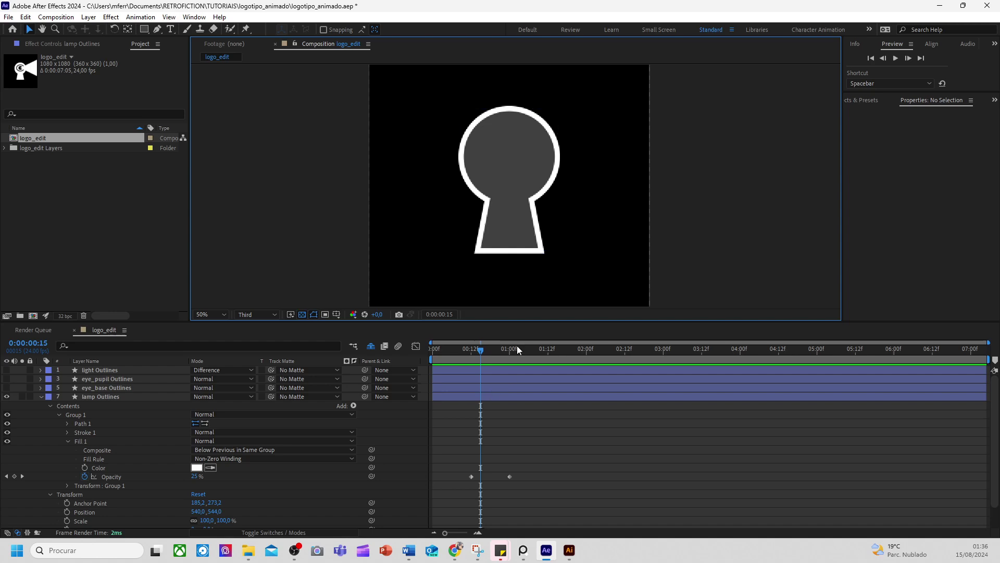
left_click_drag(496, 351, 509, 360)
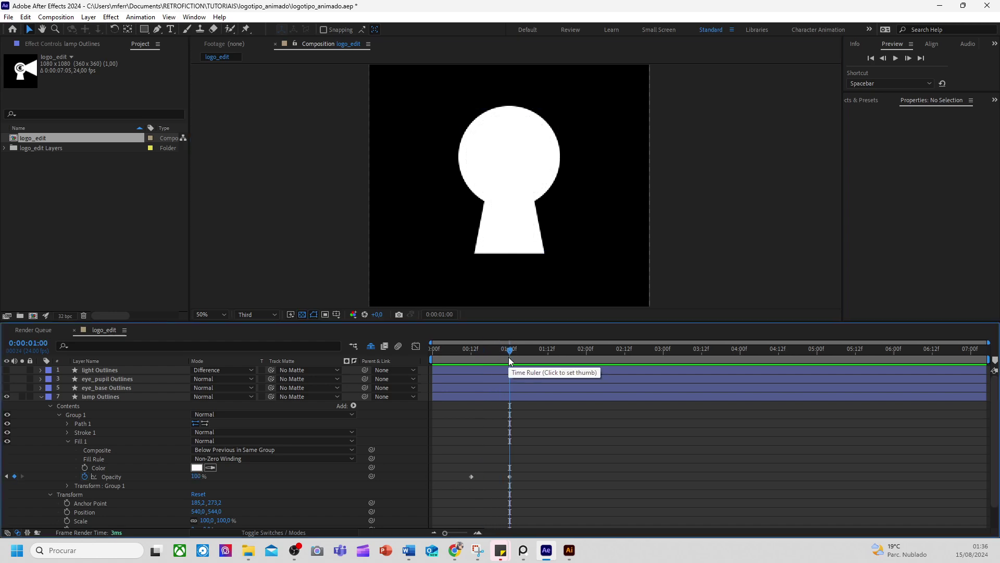
Add Trim Paths to the lamp Outlines contents and expand its properties
left_click(353, 406)
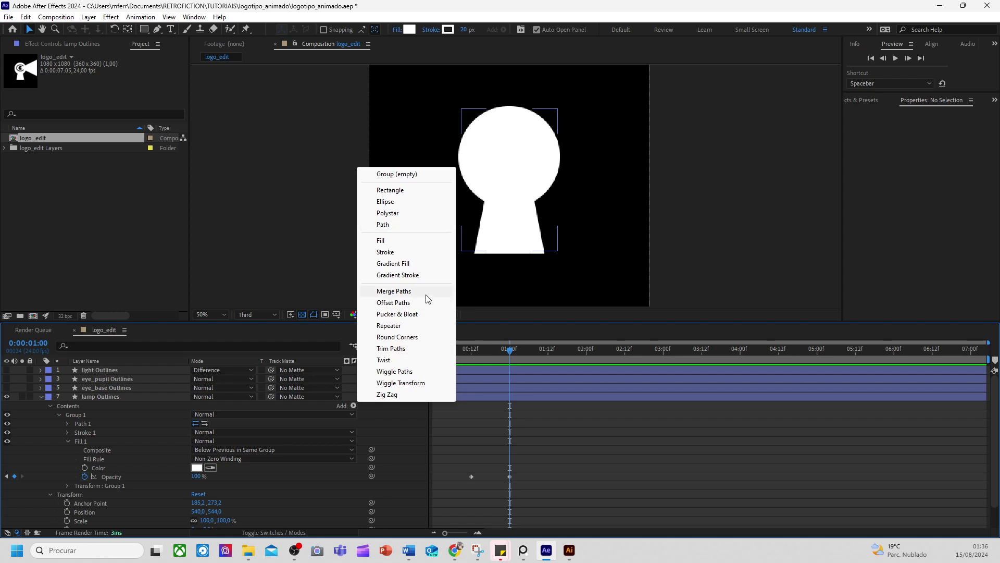
left_click(391, 348)
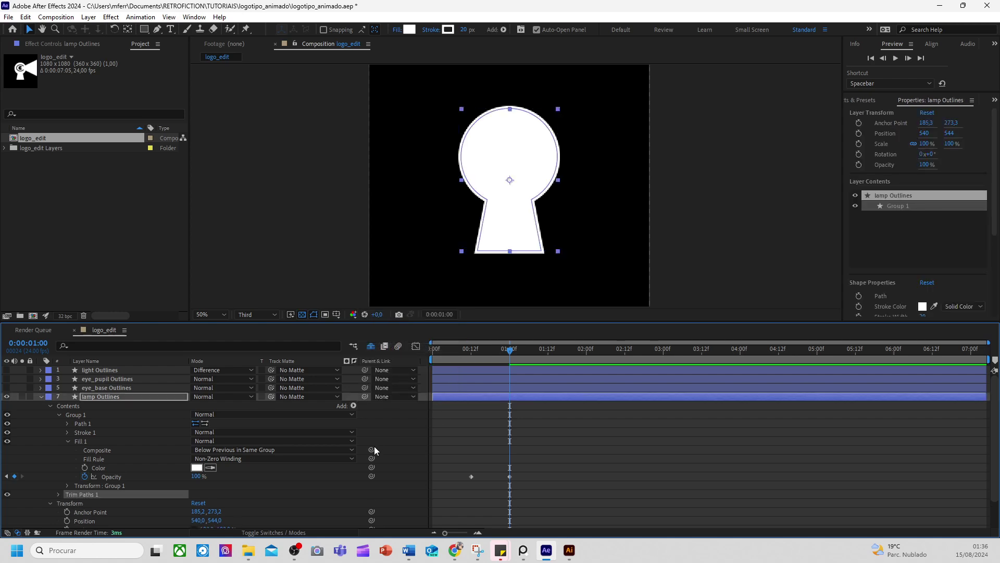
scroll(95, 456, "down", 1)
left_click(58, 460)
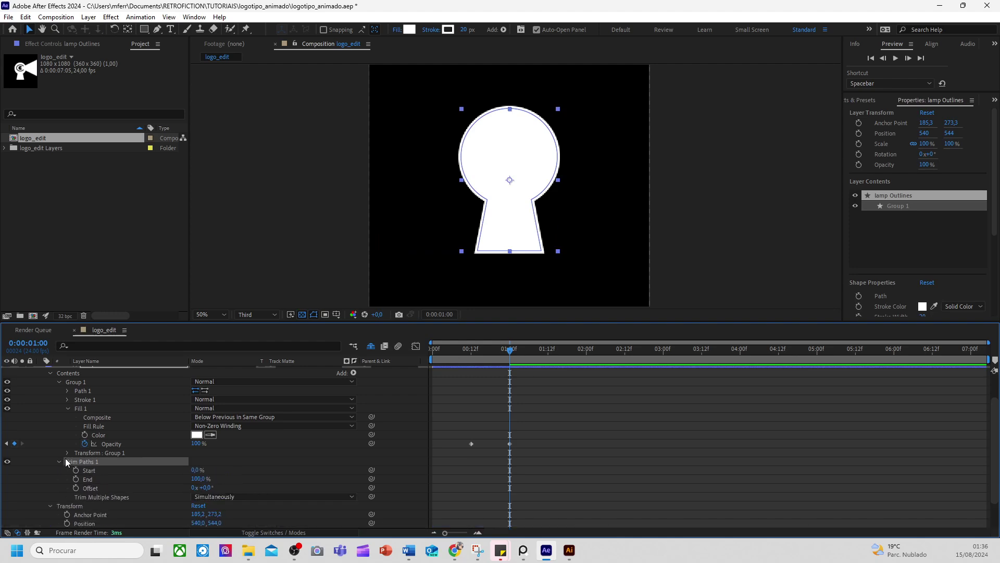
mouse_move(203, 480)
left_mouse_down()
mouse_move(161, 478)
mouse_move(235, 472)
mouse_move(198, 472)
left_mouse_up()
left_click(216, 475)
Try trimming the lamp Outlines shapes Individually with a different End value, undo it and delete Trim Paths 1
left_click(224, 497)
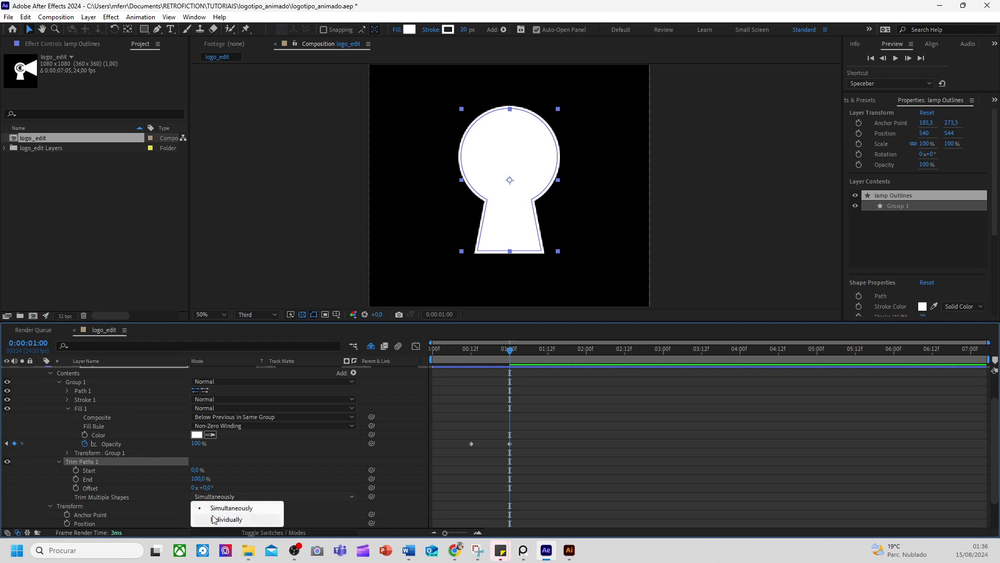
left_click(222, 521)
left_click_drag(200, 480, 239, 476)
left_click_drag(469, 359, 490, 364)
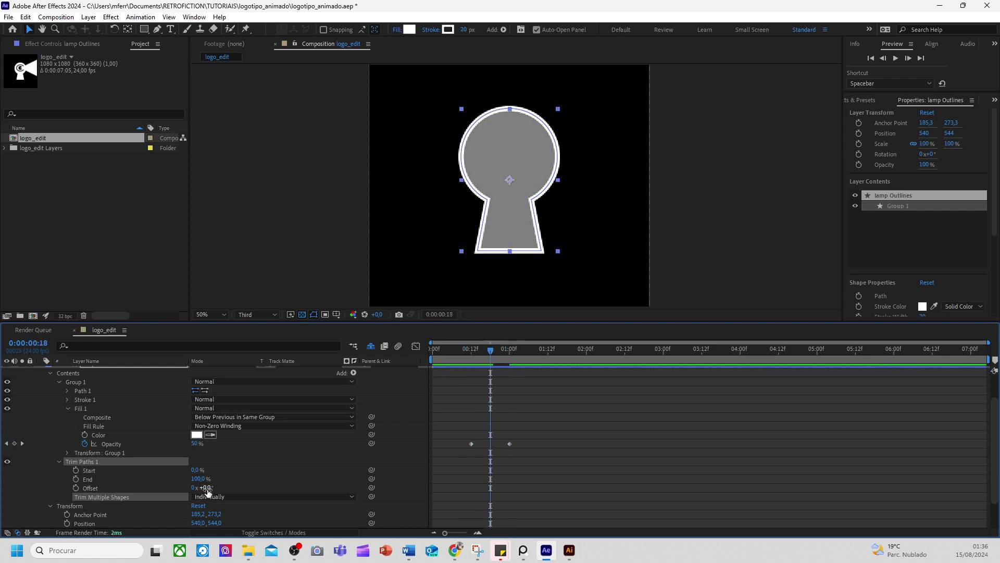
left_click_drag(204, 481, 166, 482)
key("ctrl+z")
key("ctrl+z")
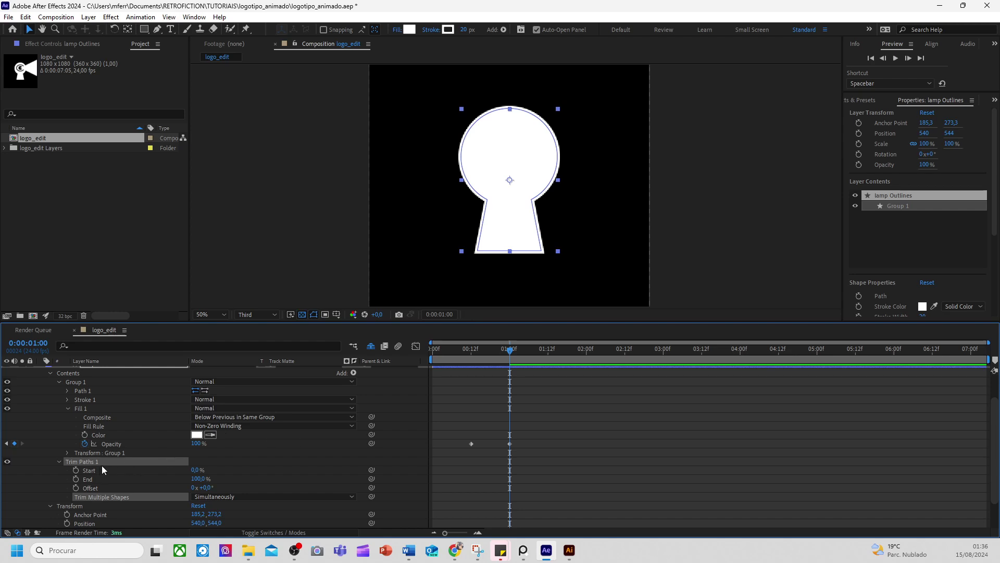
key("Delete")
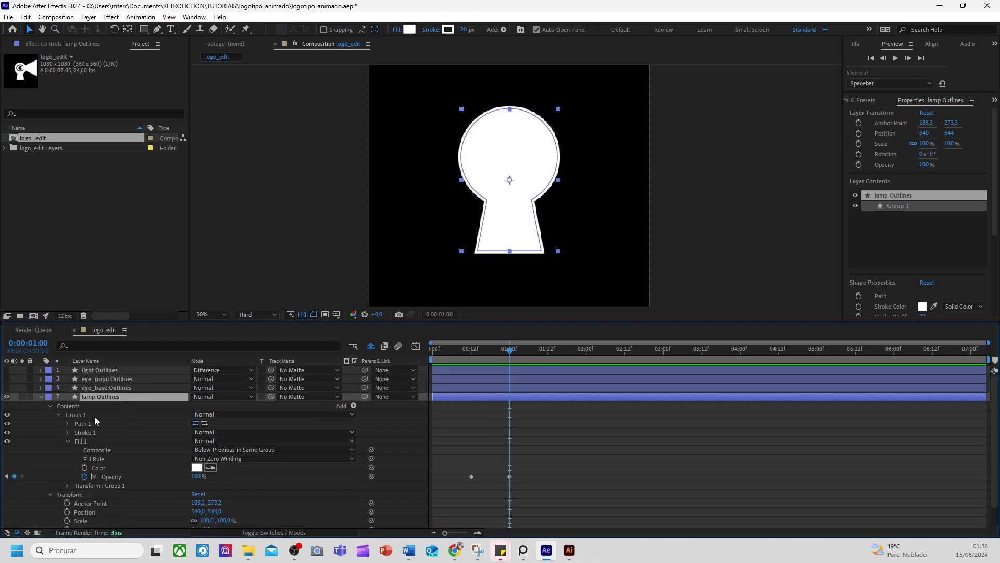
Duplicate the lamp Outlines layer and rename the original as lamp fill
key("ctrl+d")
left_click(108, 406)
key("Return")
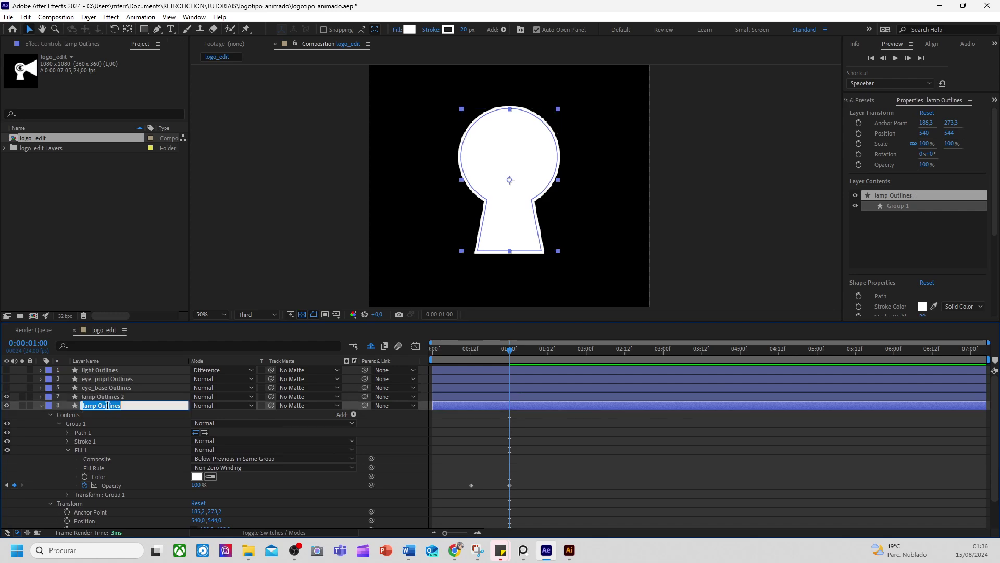
left_click_drag(98, 406, 112, 407)
type("fill")
Rename the duplicated keyhole layer as lamp stroke
left_click(124, 399)
key("Return")
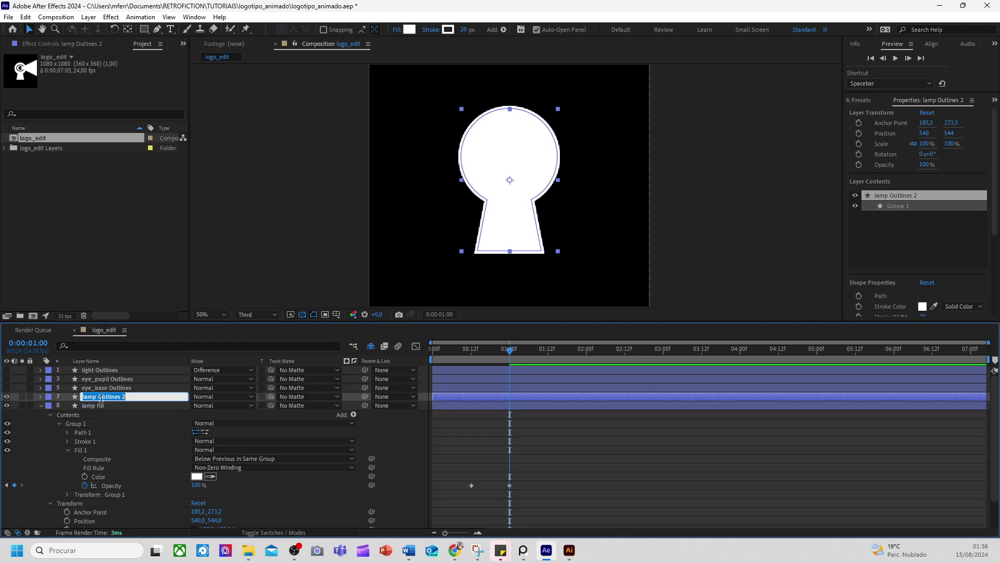
left_click_drag(99, 398, 141, 397)
type("stroke")
key("Return")
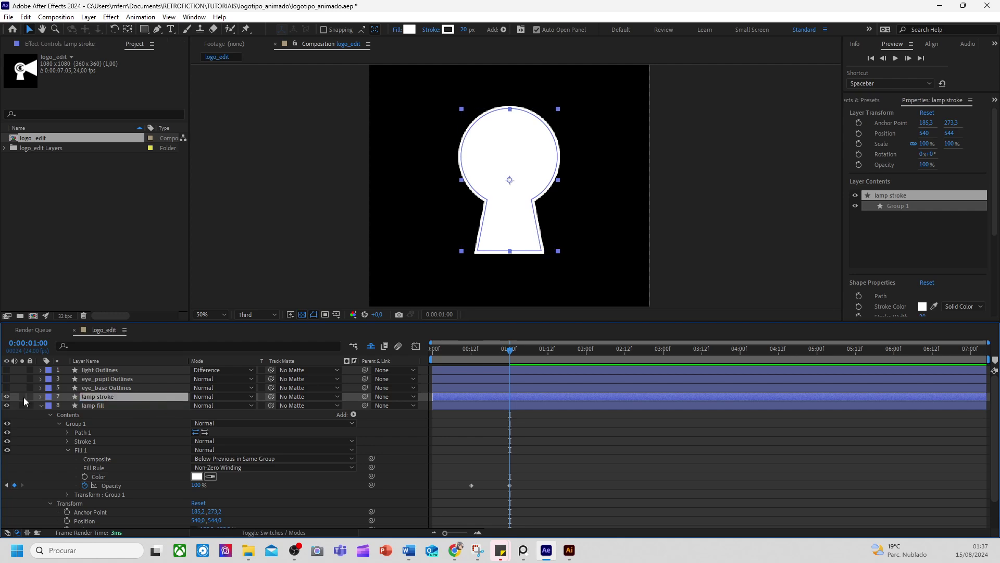
Solo the lamp fill layer and delete Stroke 1 from its Group 1
left_click(102, 406)
left_click(22, 405)
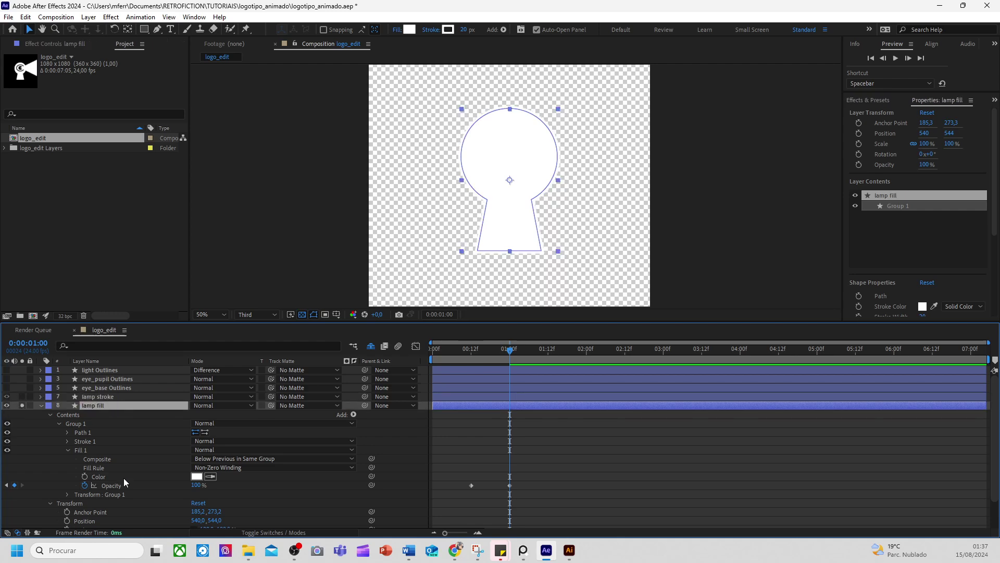
left_click(68, 450)
left_click(89, 441)
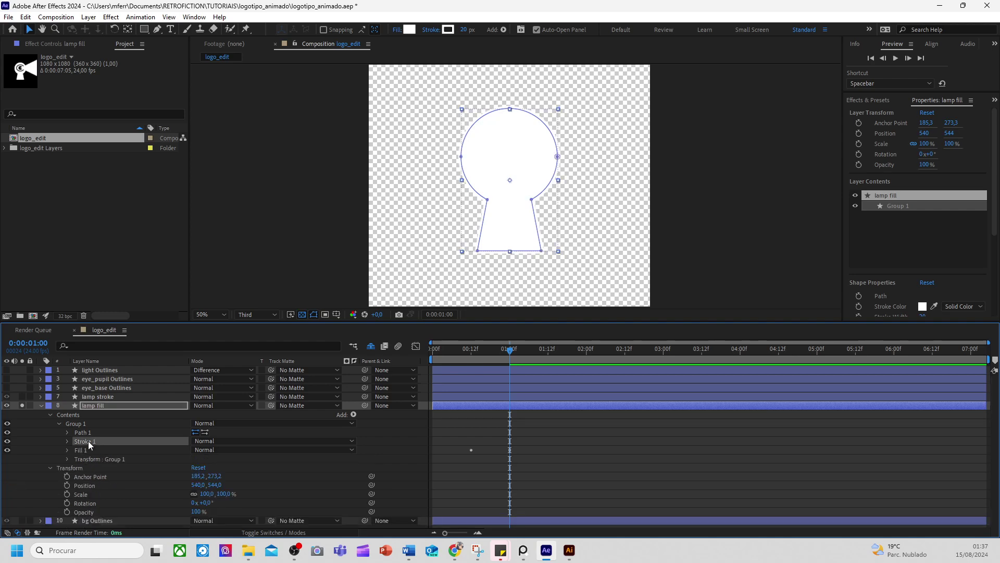
key("Delete")
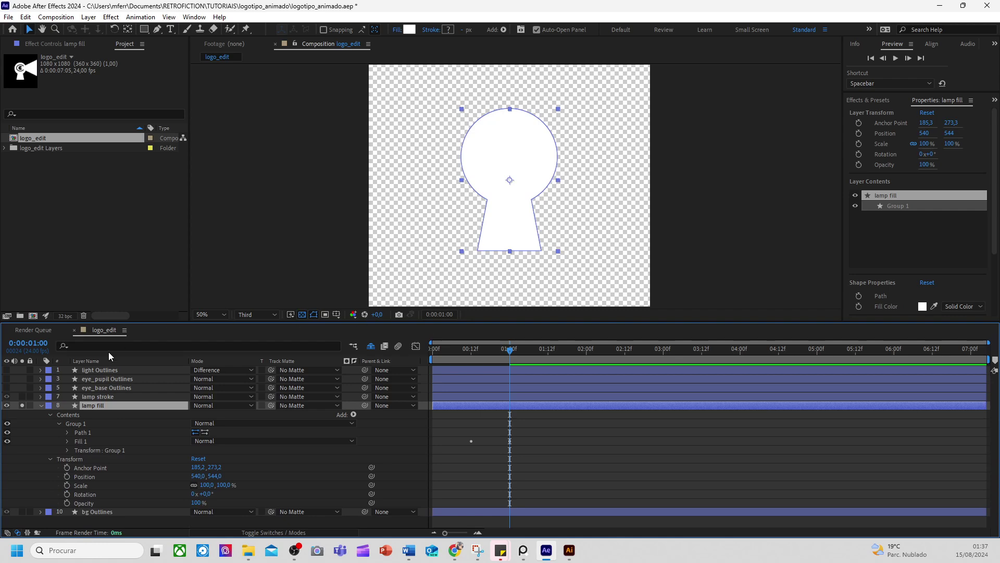
Solo the lamp stroke layer as well and delete Fill 1 from its Group 1
left_click(98, 396)
left_click(22, 396)
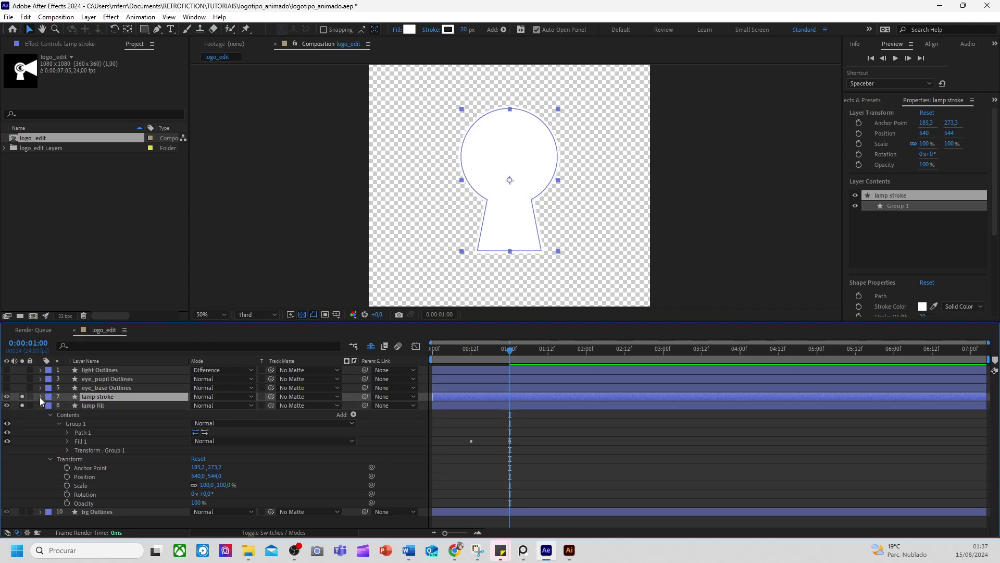
left_click(40, 397)
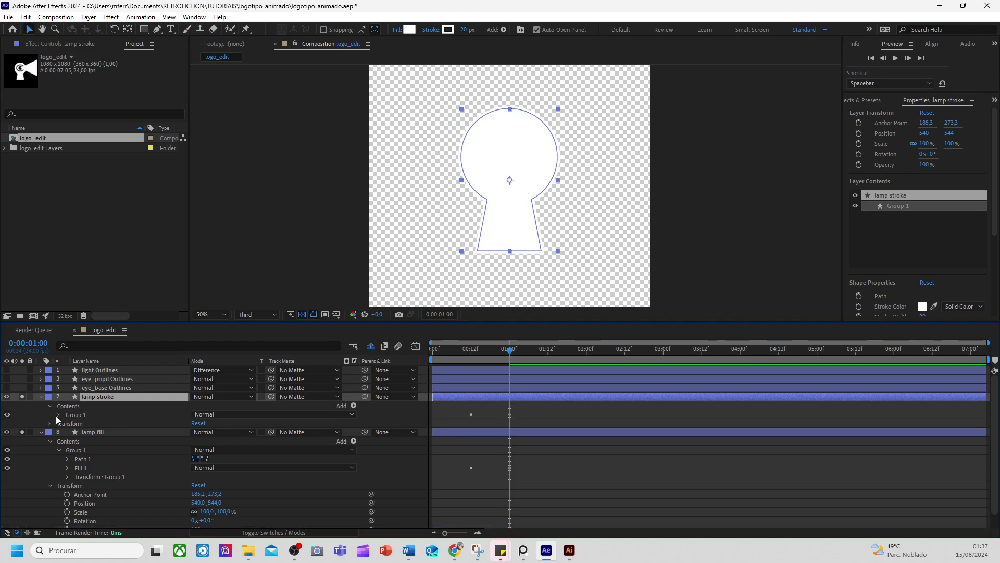
left_click(58, 414)
left_click(83, 442)
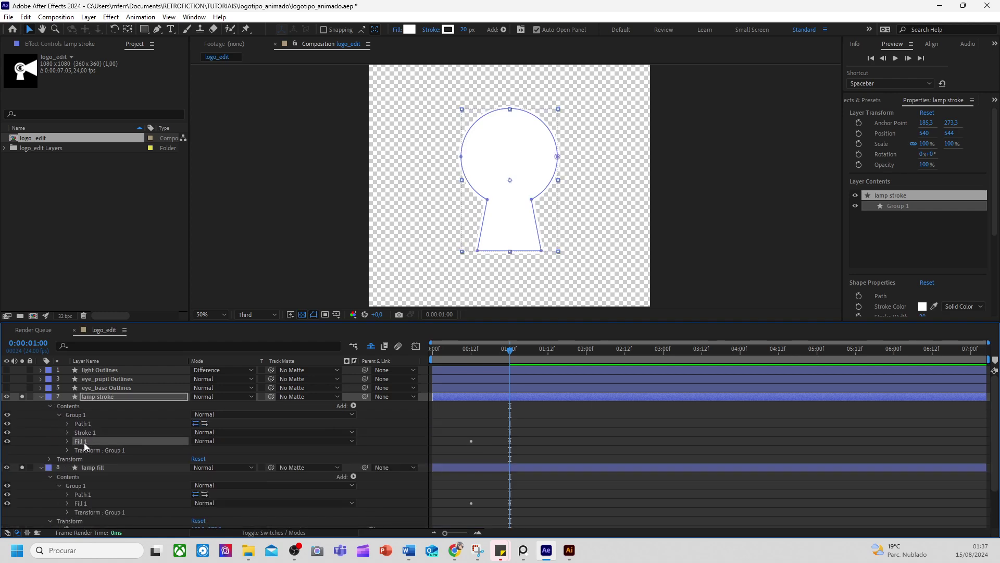
key("Delete")
Add Trim Paths to the lamp stroke contents and expand its properties
left_click(77, 404)
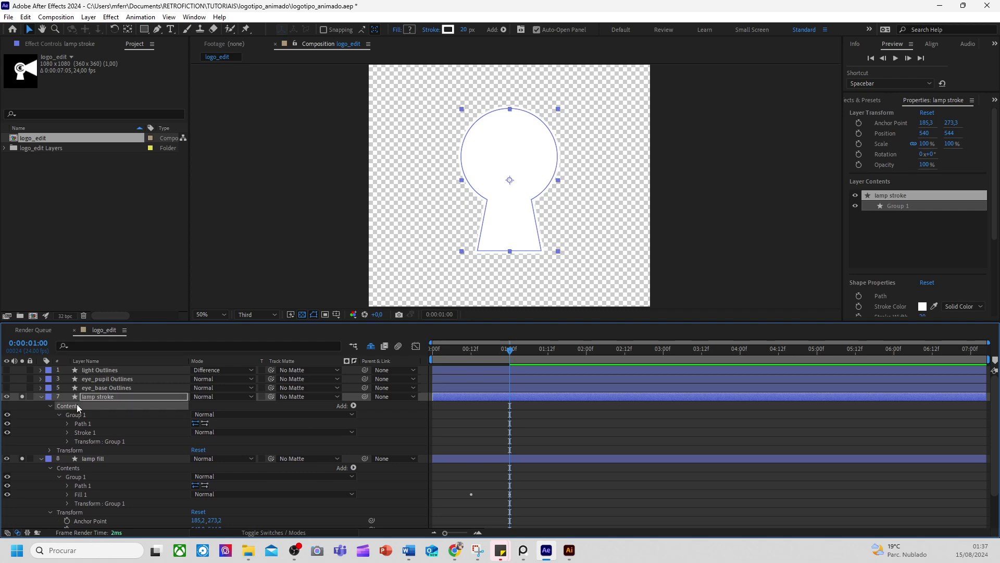
left_click(353, 406)
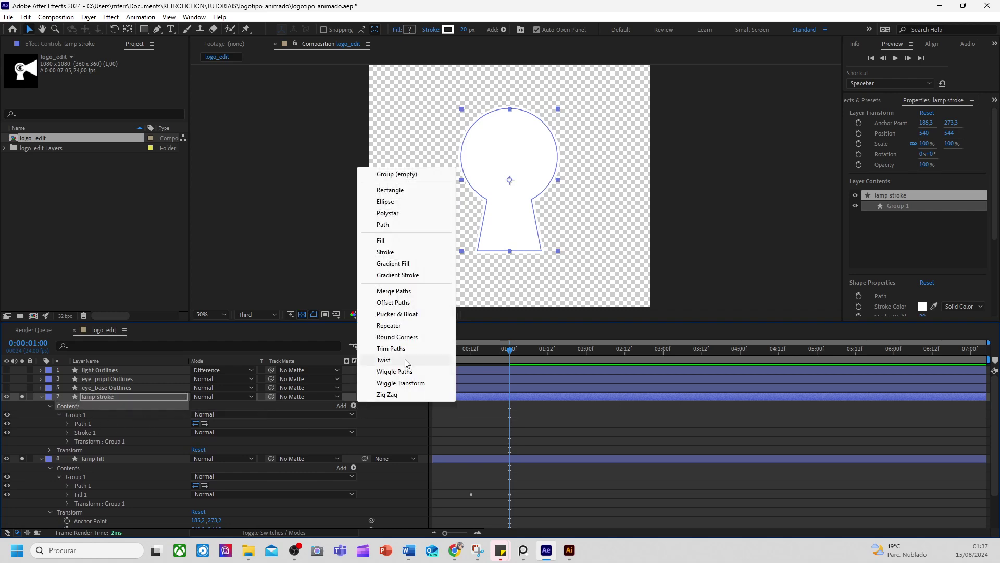
left_click(378, 349)
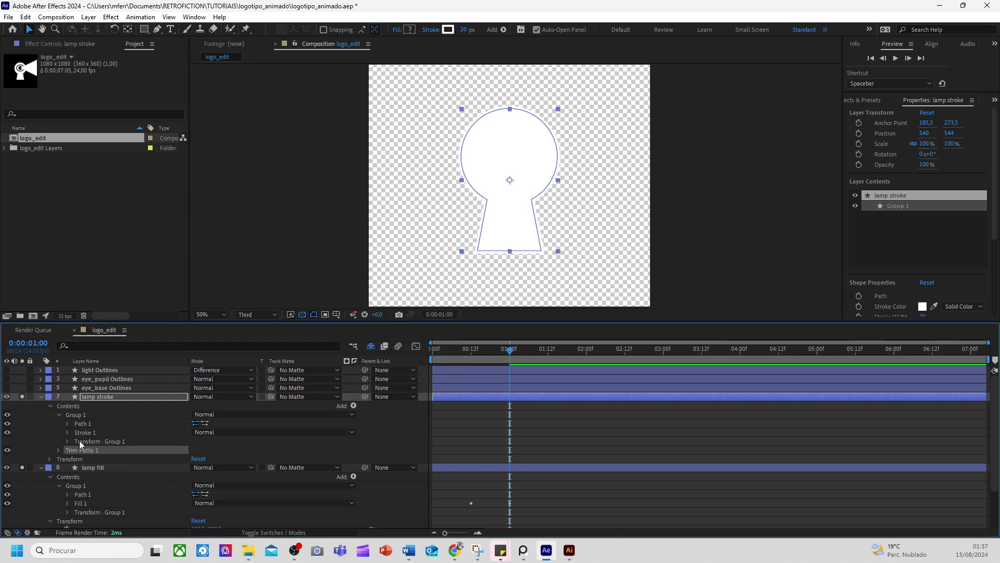
left_click(58, 450)
Keyframe the Trim Paths End of lamp stroke at 100% on 0:00:01:00 and 0% on 0:00:00:15
left_click(76, 468)
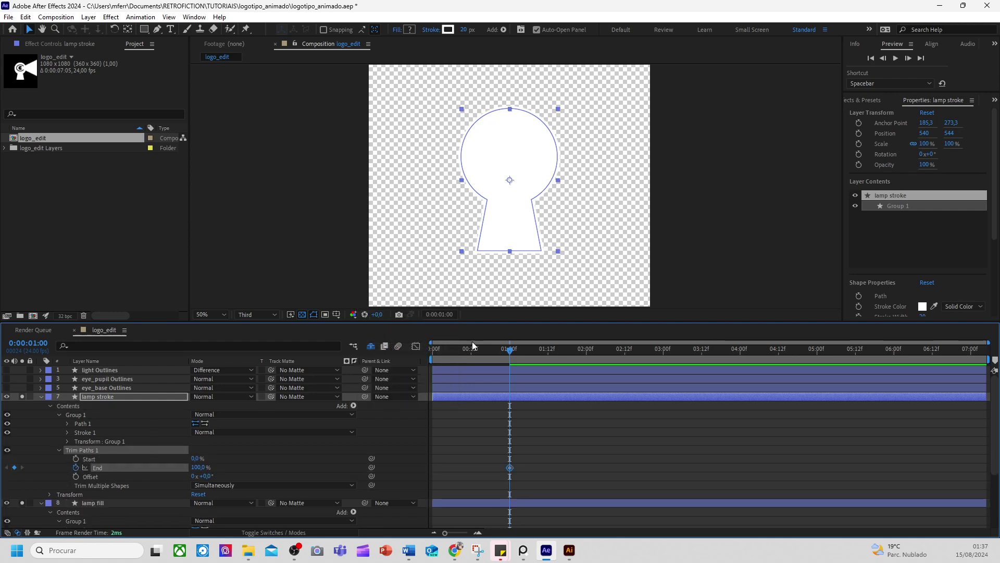
left_click_drag(509, 353, 481, 350)
left_click(198, 468)
type("0")
key("Return")
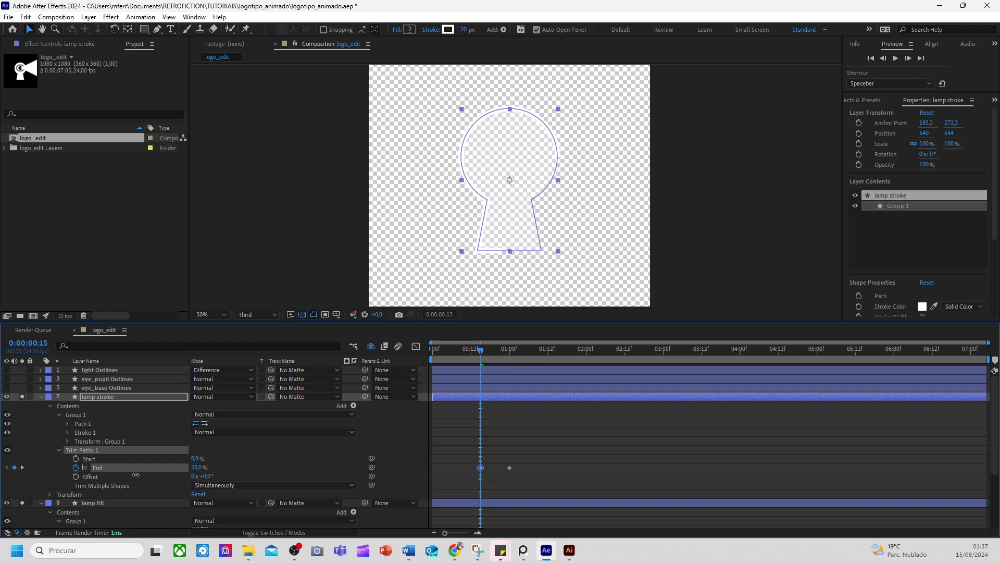
Turn off solo for the lamp layers and move to 0:00:00:18 to preview the stroke being drawn
left_click(22, 397)
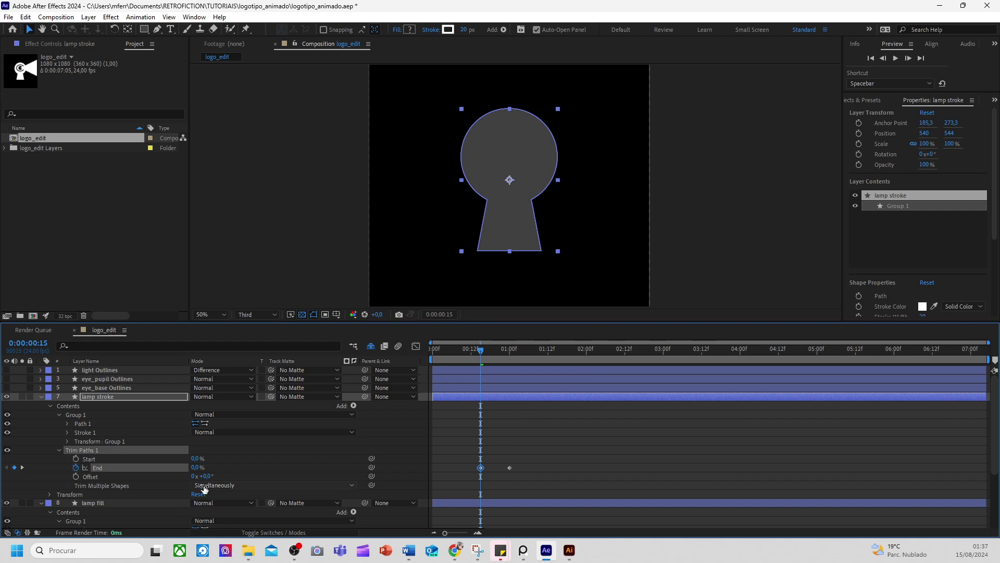
left_click(555, 439)
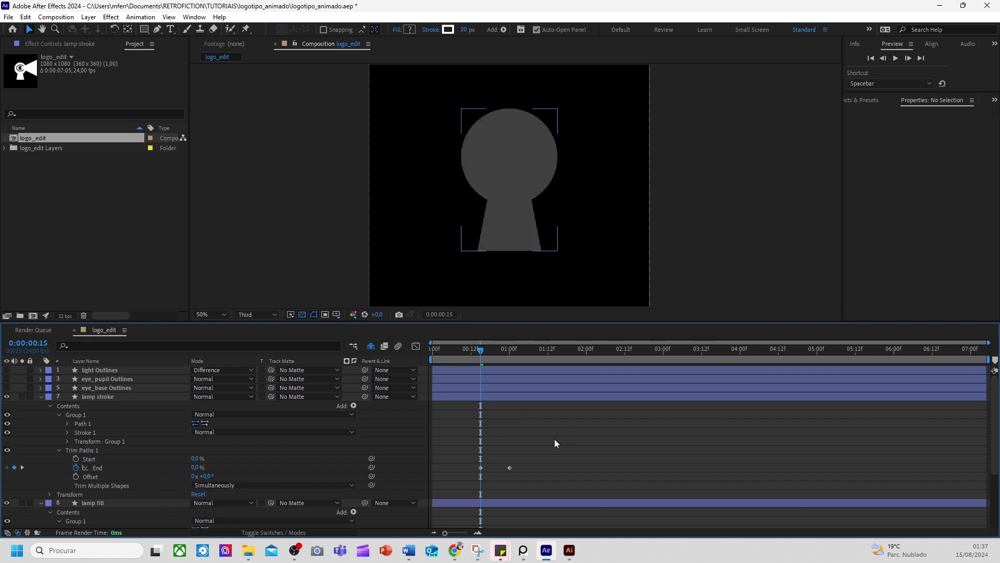
mouse_move(489, 360)
left_mouse_down()
mouse_move(509, 363)
mouse_move(490, 364)
left_mouse_up()
Select the lamp fill layer and show only its keyframed properties
scroll(524, 426, "down", 3)
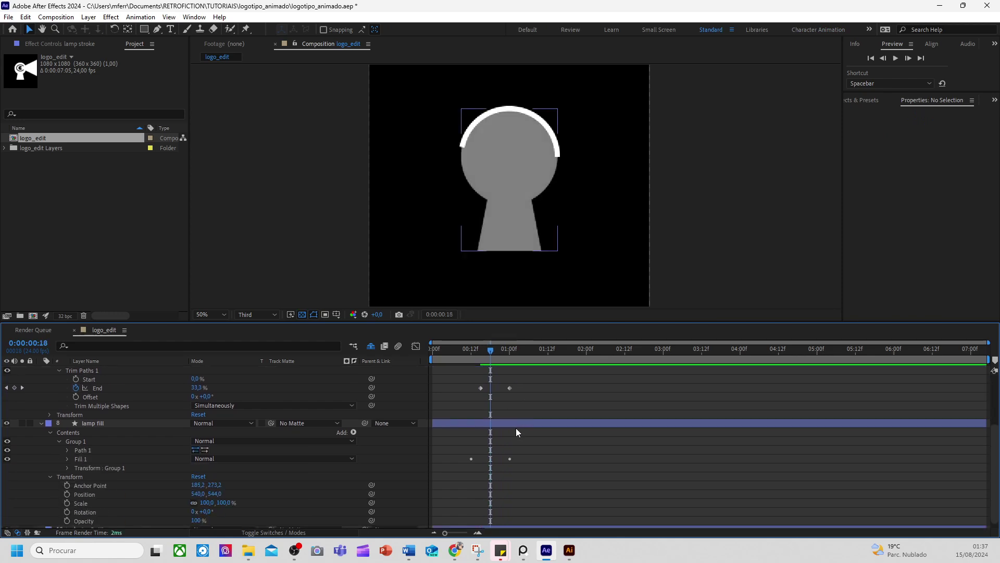
left_click(513, 425)
key("u")
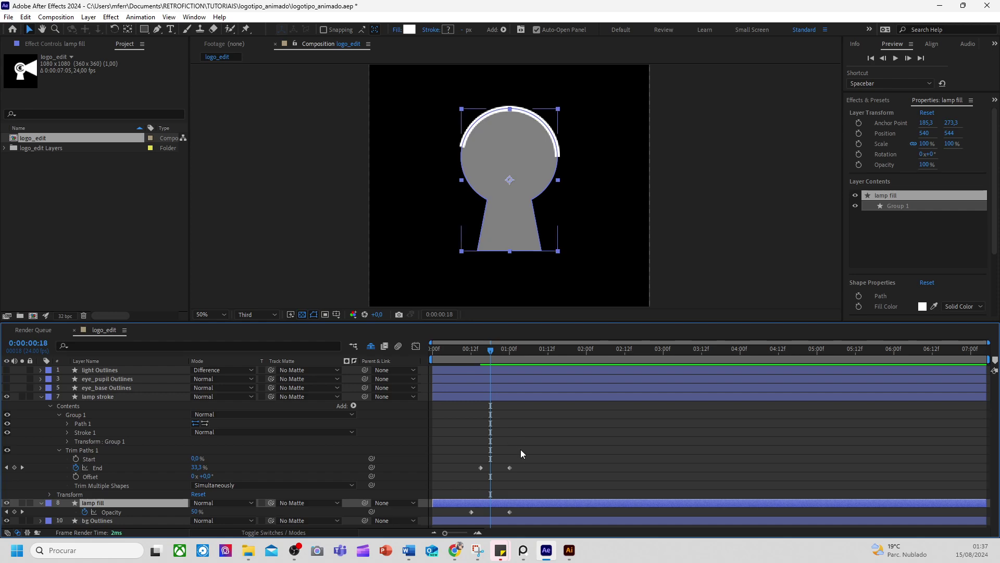
Try offsetting the lamp stroke's Trim Paths End keyframes later than the fill's Opacity keyframes, with the last one at 0:00:01:05
key("k")
key("j")
key("k")
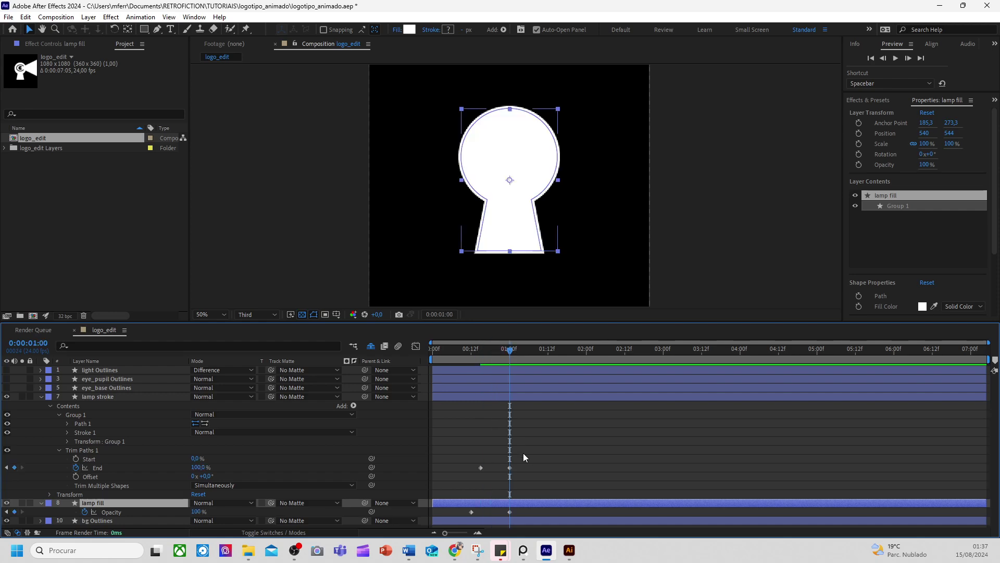
key("j")
left_click_drag(480, 468, 487, 468)
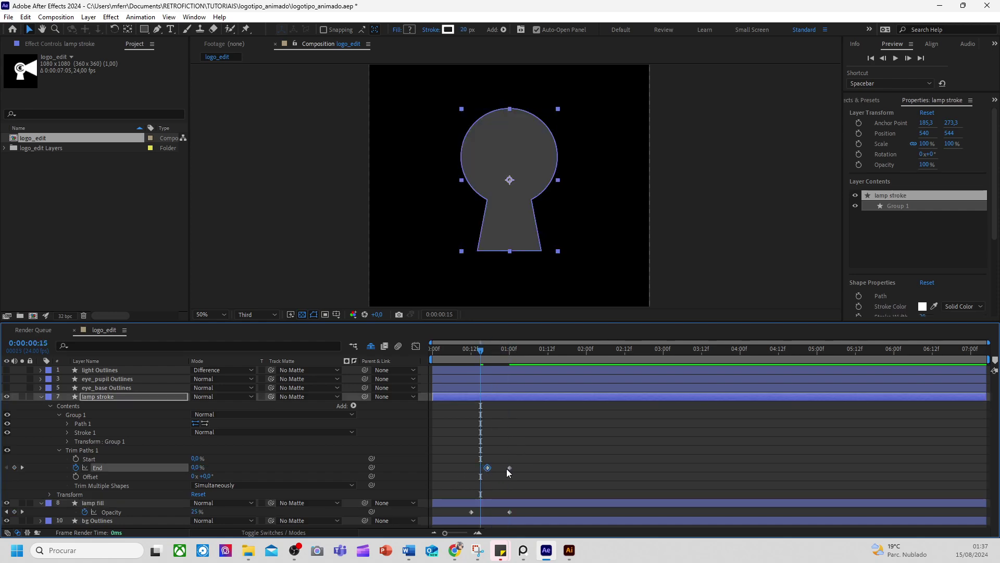
key("k")
key("k")
key("k")
key("j")
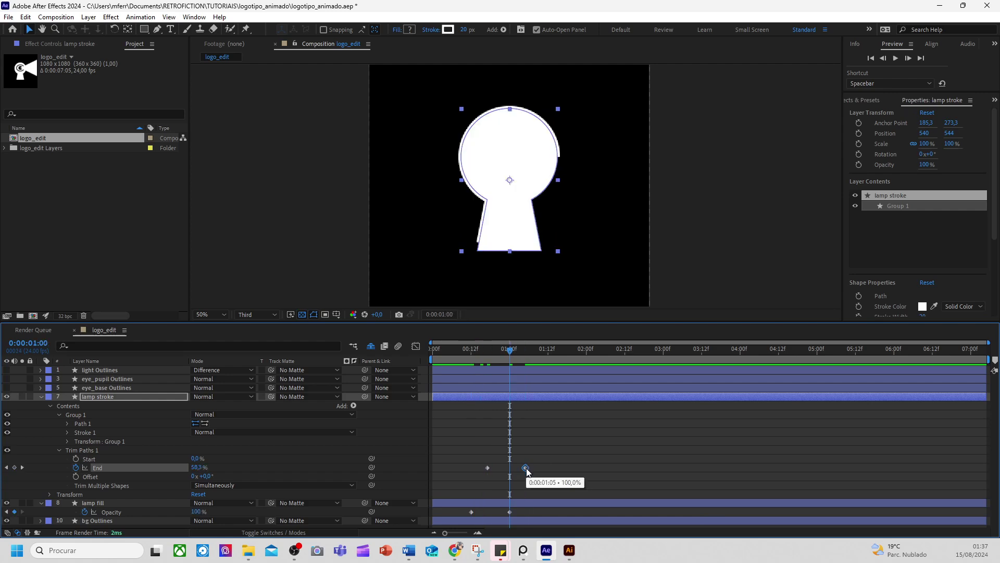
left_click(499, 470)
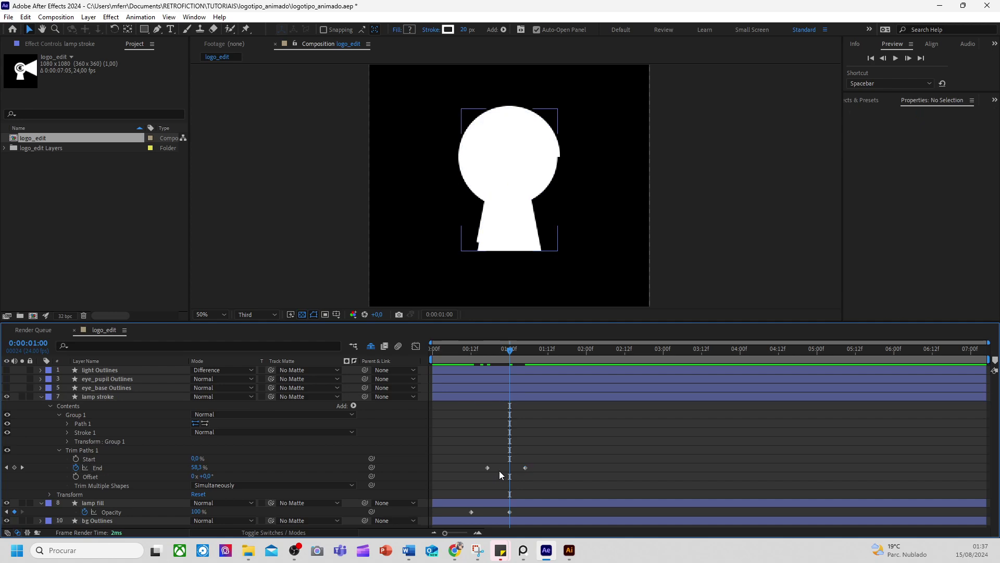
Align the lamp stroke's Trim Paths End keyframes with the lamp fill's Opacity keyframes at 0:00:00:12 and 0:00:01:00
left_click_drag(525, 467, 510, 467)
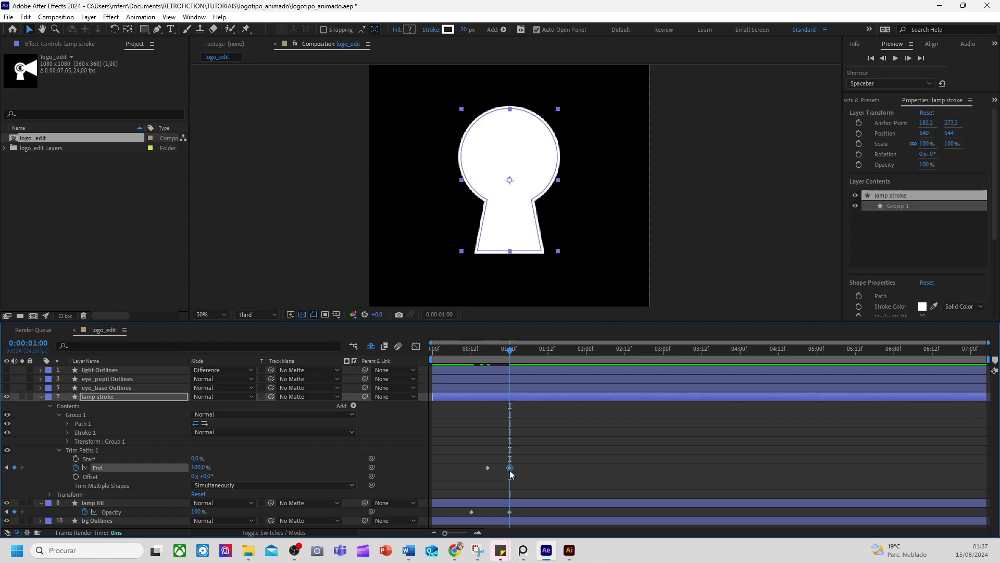
key("j")
key("j")
left_click(488, 468, "shift")
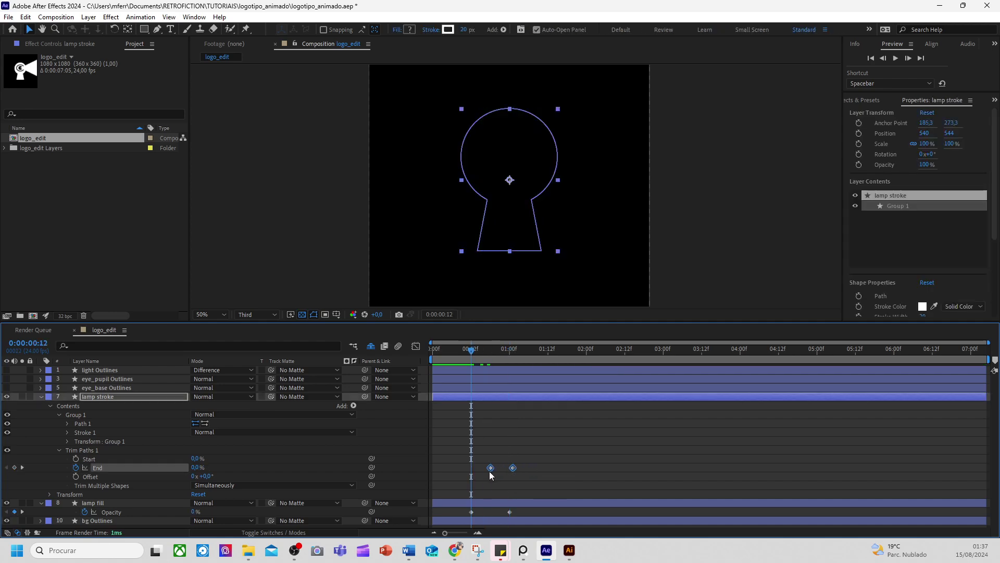
left_click(492, 480)
left_click_drag(489, 468, 471, 467)
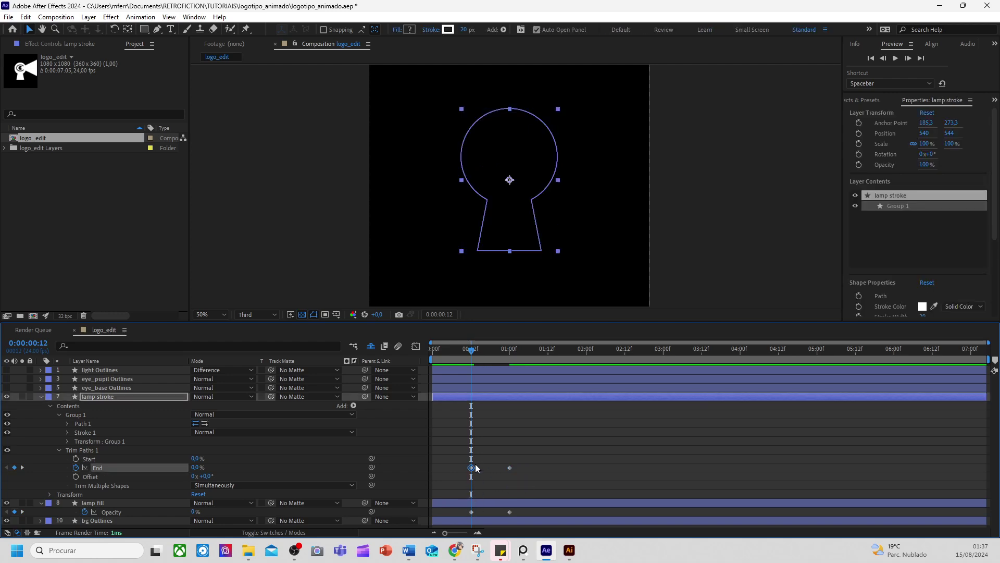
Reverse the direction of Path 1 in lamp stroke and preview the stroke drawing up to 0:00:01:04
left_click(493, 452)
mouse_move(471, 351)
left_mouse_down()
mouse_move(502, 358)
mouse_move(464, 360)
mouse_move(493, 370)
left_mouse_up()
left_click(82, 501)
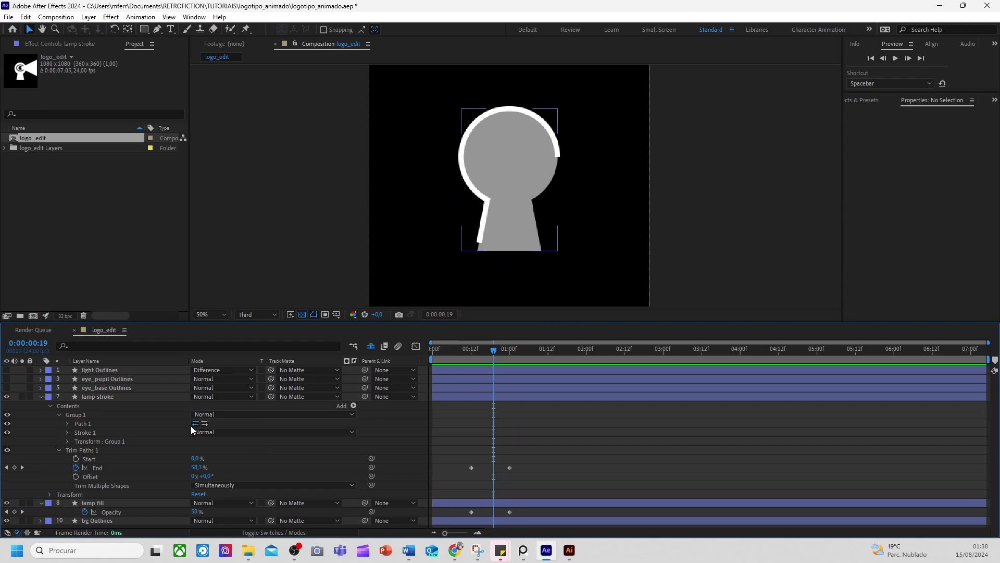
left_click(207, 422)
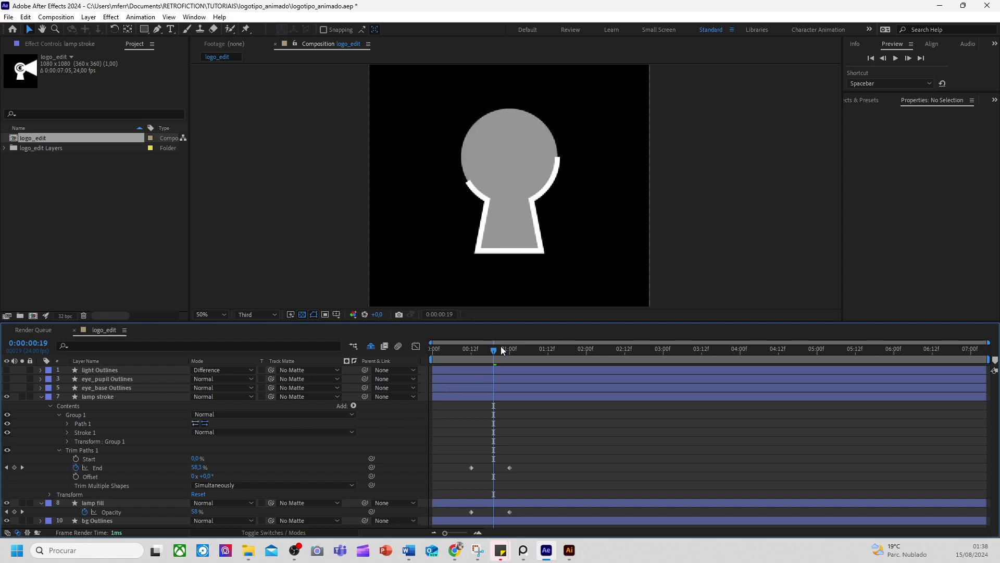
mouse_move(498, 347)
left_mouse_down()
mouse_move(472, 342)
mouse_move(516, 353)
mouse_move(465, 354)
mouse_move(521, 360)
left_mouse_up()
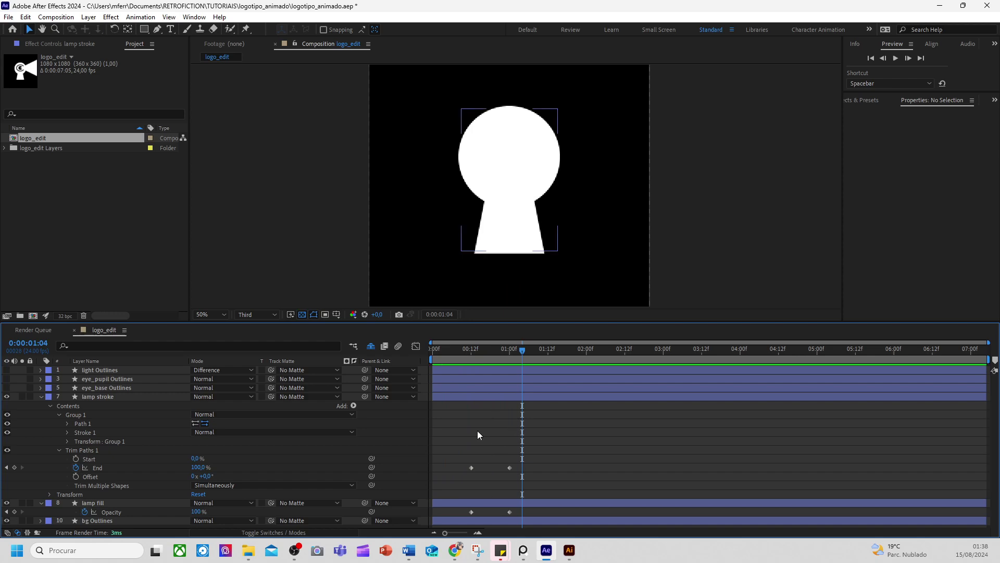
Collapse lamp stroke to its keyframed properties and make the eye_base Outlines layer visible
left_click(130, 400)
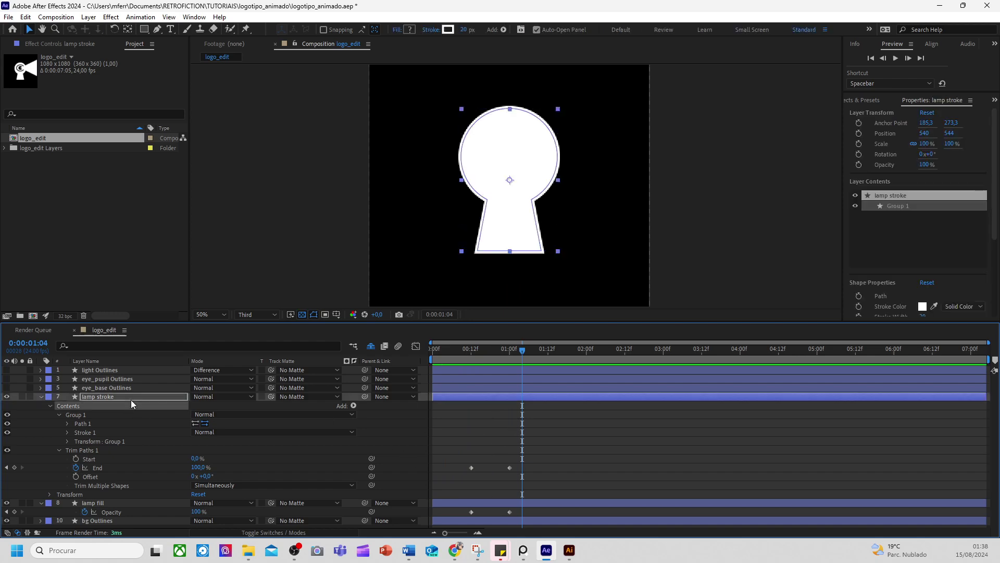
key("u")
left_click(473, 468)
left_click(114, 389)
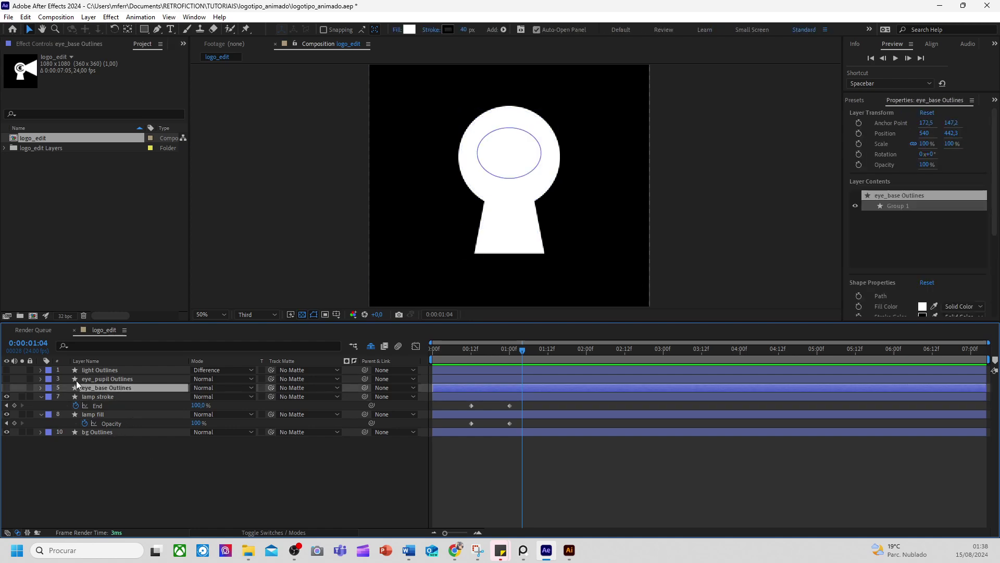
left_click(7, 387)
left_click_drag(509, 205, 540, 214)
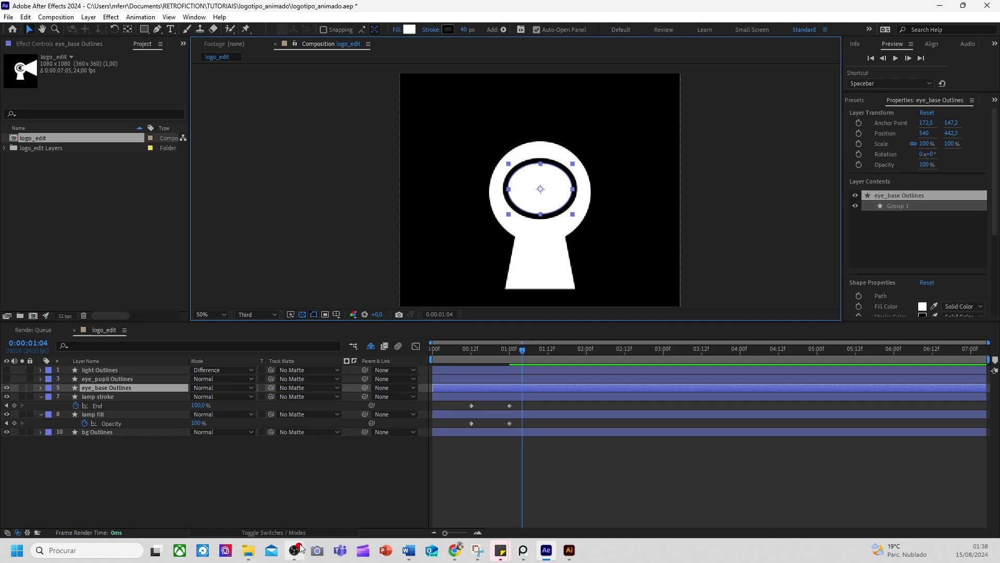
Switch to the Logotipo folder and review the RETROFICTION_logo1_motion_2024_1 video around the keyhole drawing, then return to After Effects
mouse_move(249, 548)
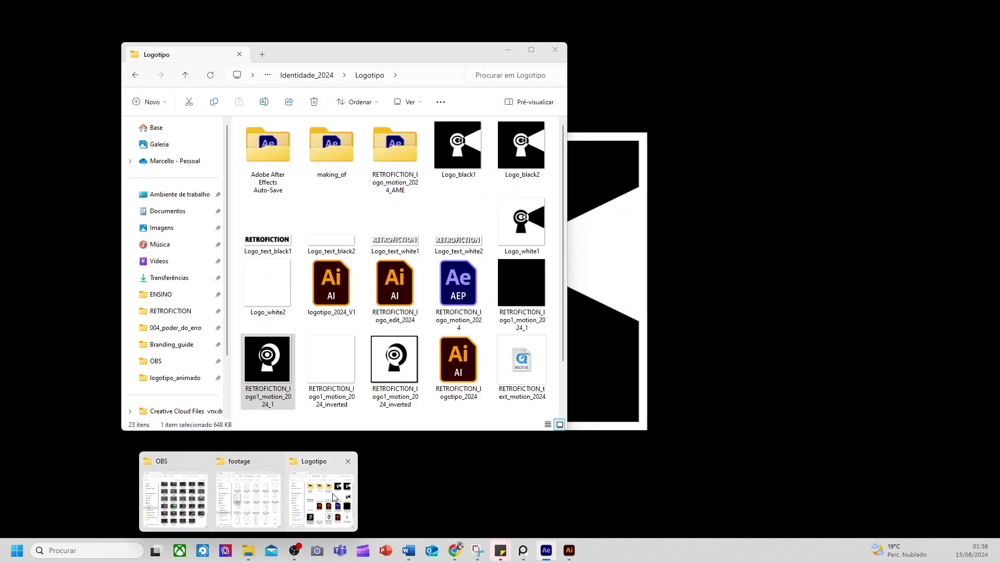
left_click(334, 498)
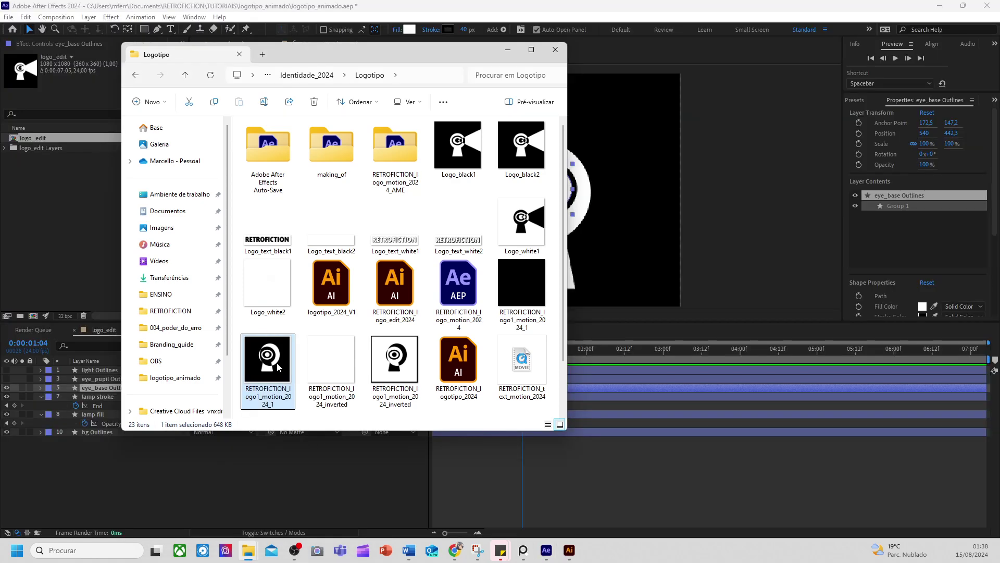
double_click(280, 368)
left_click(510, 51)
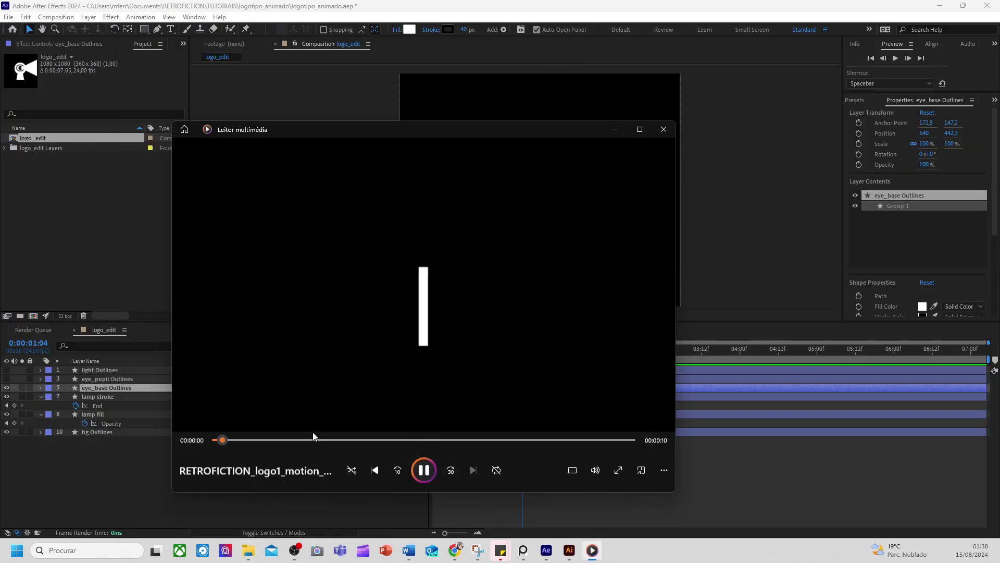
left_click(291, 441)
mouse_move(292, 439)
left_mouse_down()
mouse_move(330, 439)
mouse_move(293, 436)
left_mouse_up()
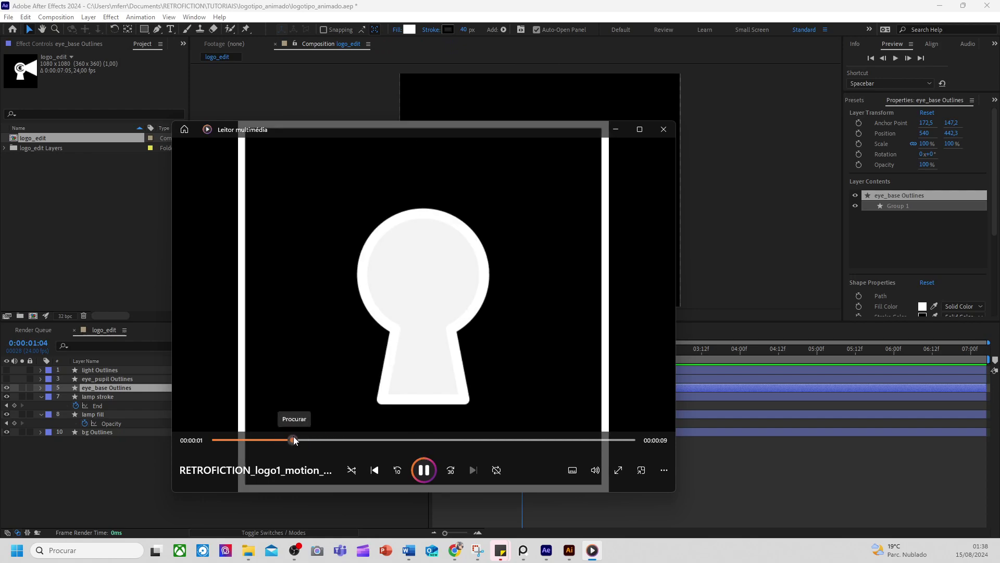
left_click(423, 470)
left_click(615, 129)
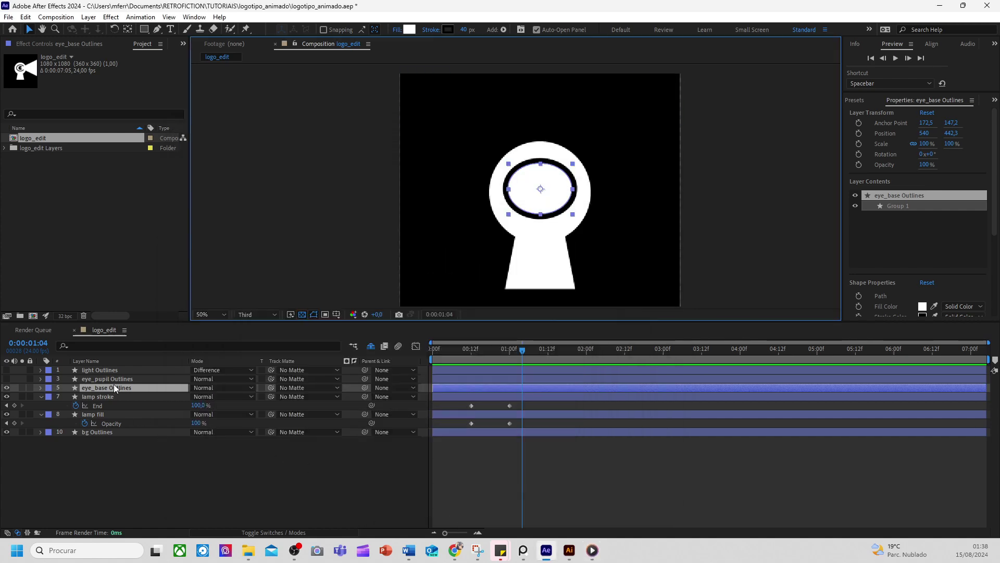
Make the eye_pupil Outlines layer visible and select the pupil at 100% magnification in an enlarged composition view
left_click(7, 392)
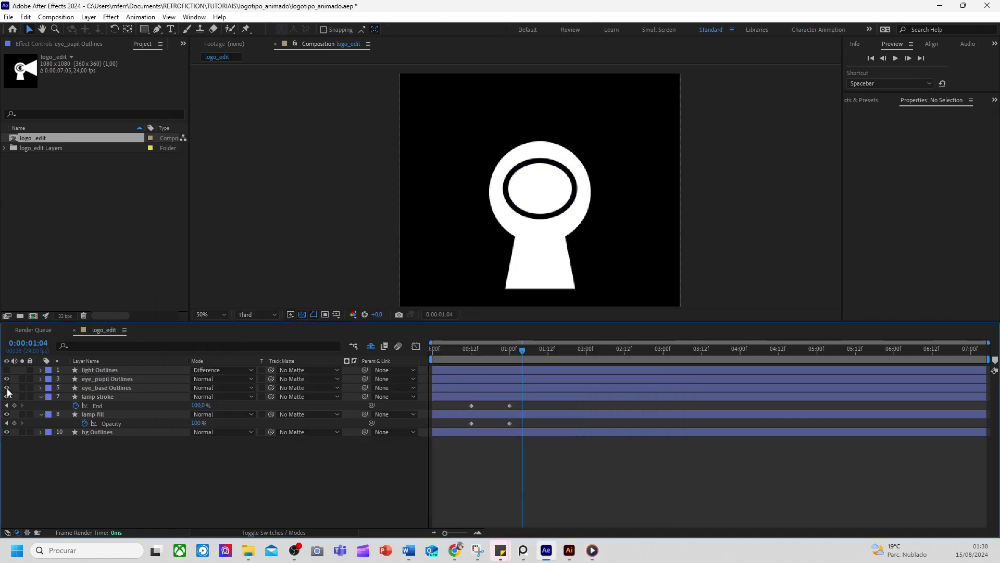
key("period")
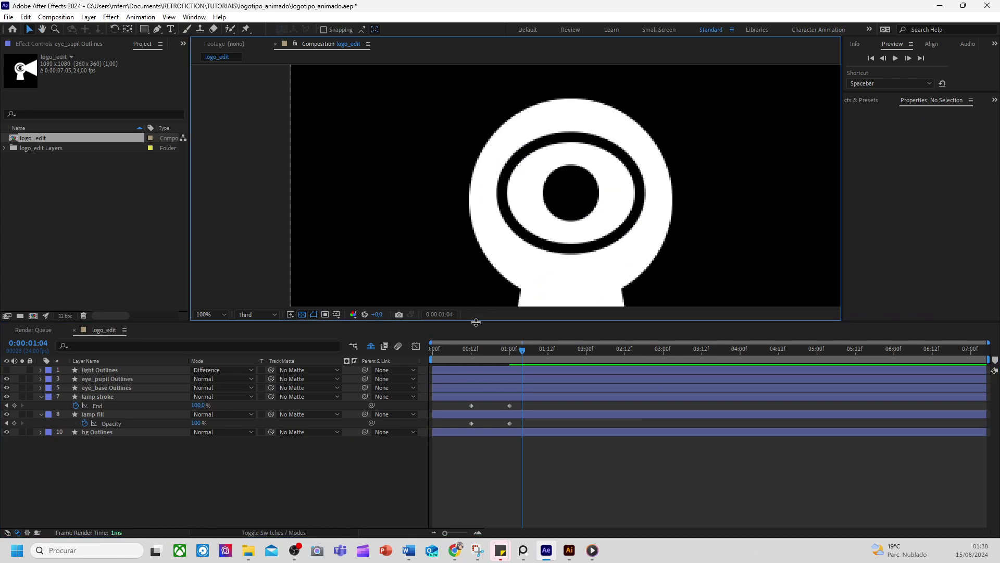
left_click_drag(475, 322, 469, 364)
mouse_move(570, 216)
left_mouse_down()
mouse_move(617, 214)
mouse_move(489, 232)
mouse_move(629, 242)
mouse_move(570, 218)
mouse_move(564, 233)
left_mouse_up()
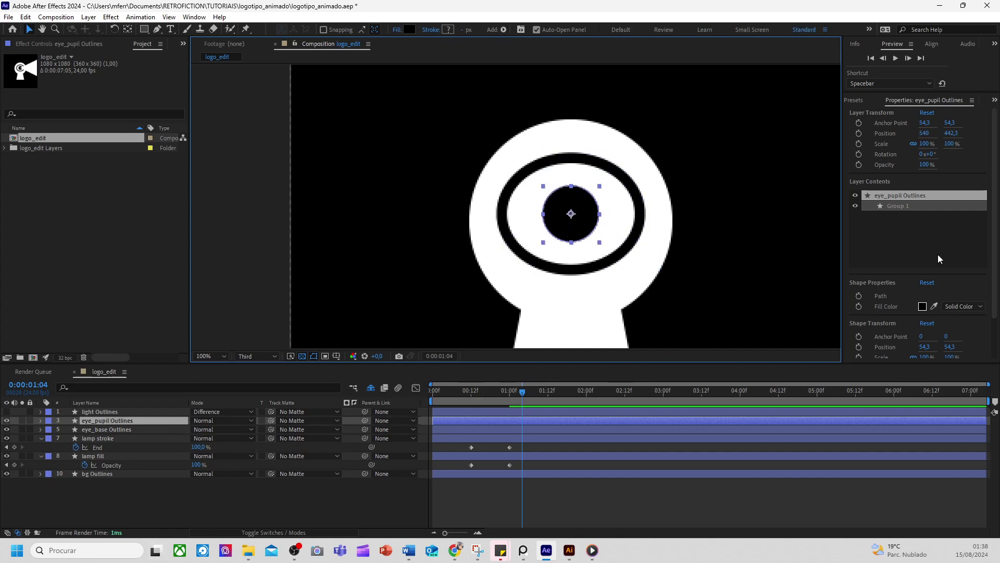
Find the Set Matte effect and apply it to the eye_pupil Outlines layer
left_click(995, 100)
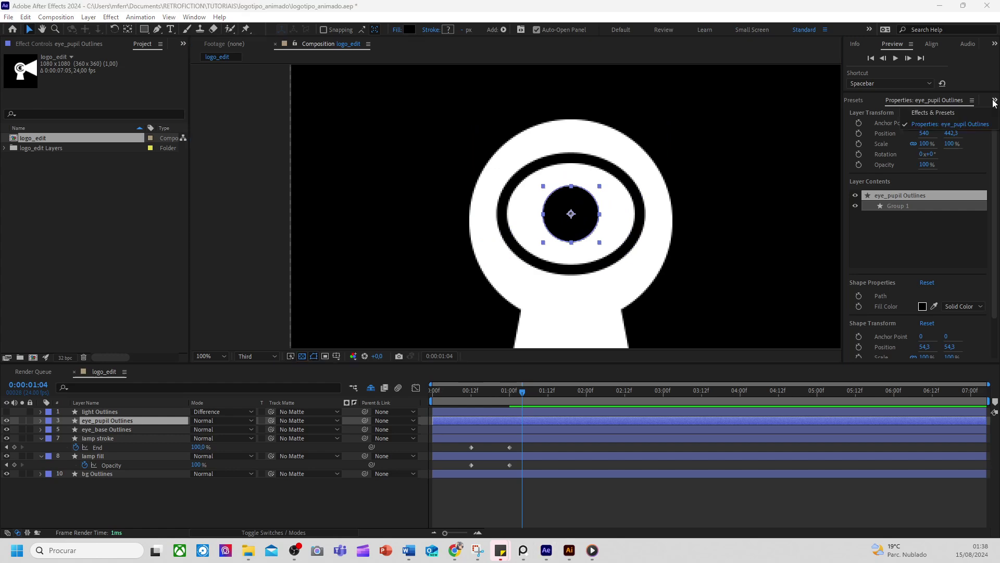
left_click(980, 112)
type("s")
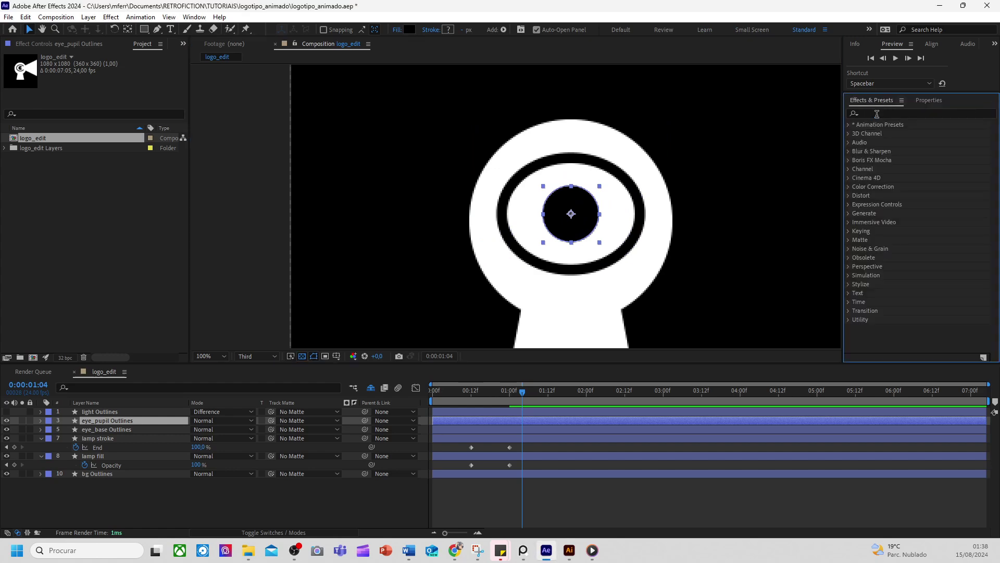
type("et matte")
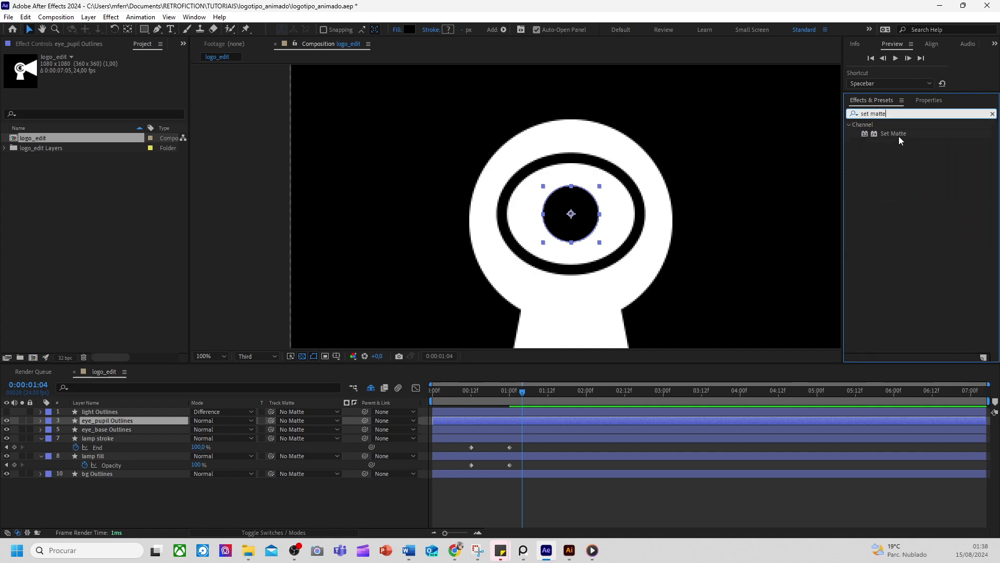
double_click(900, 134)
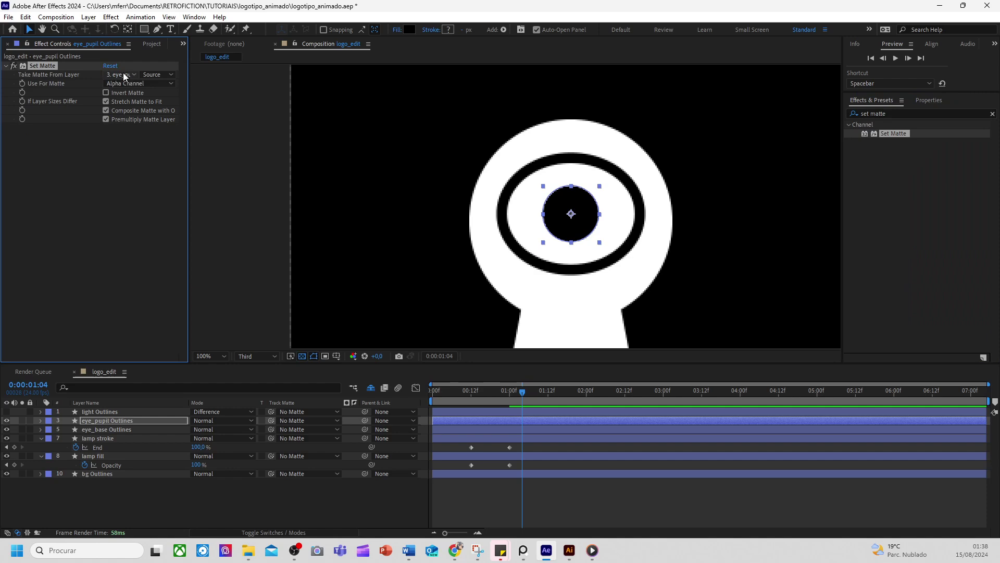
Take the pupil's Set Matte from layer 4. eye_pupil, test it by moving the pupil, and use Effects & Masks as the source
left_click(131, 75)
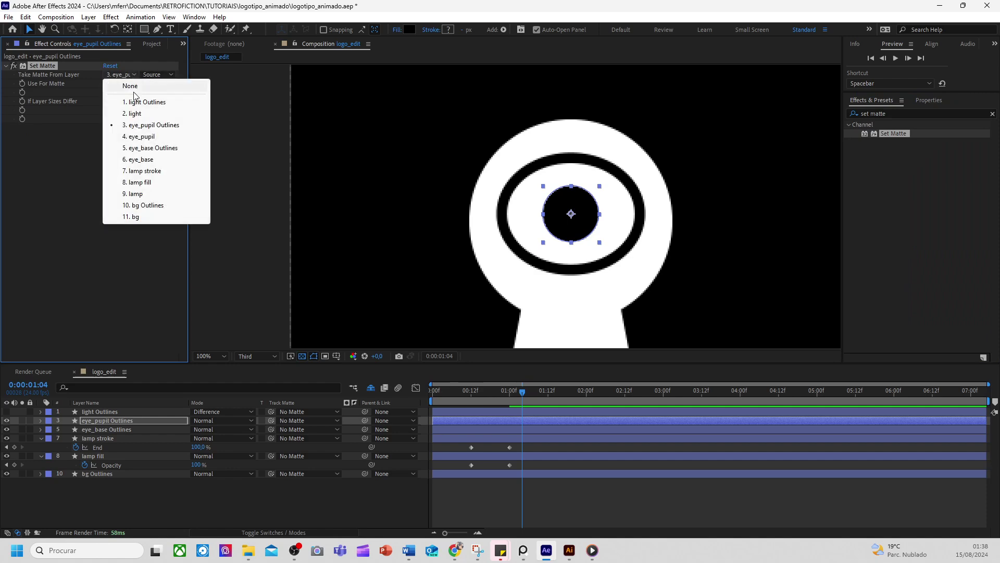
left_click(150, 136)
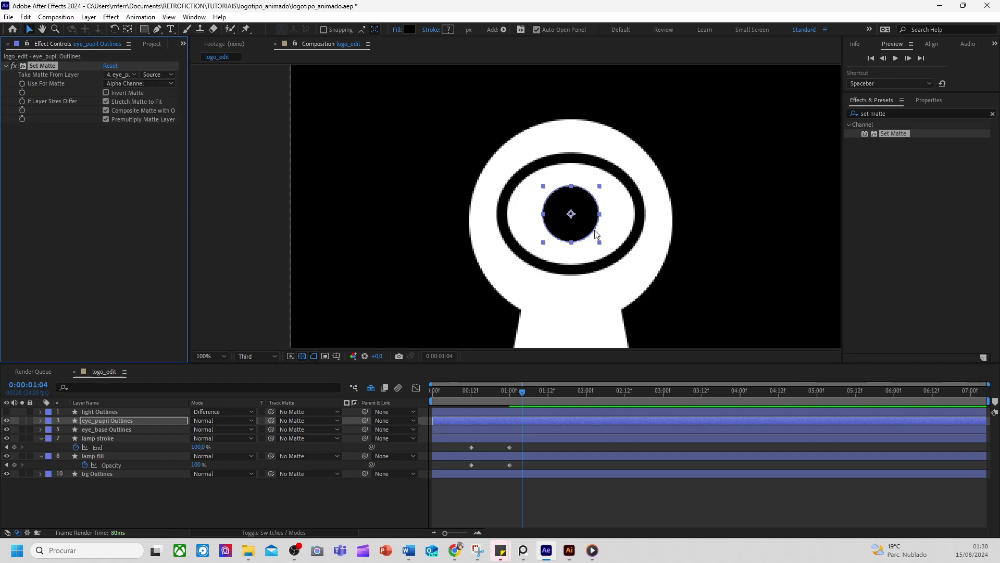
left_click_drag(597, 235, 706, 199)
key("ctrl+z")
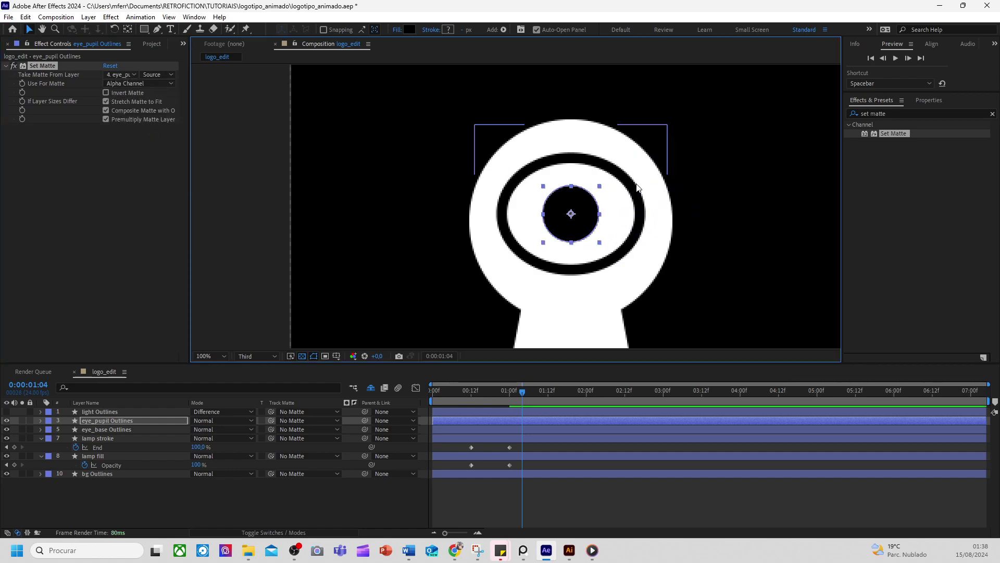
left_click(156, 75)
left_click(178, 109)
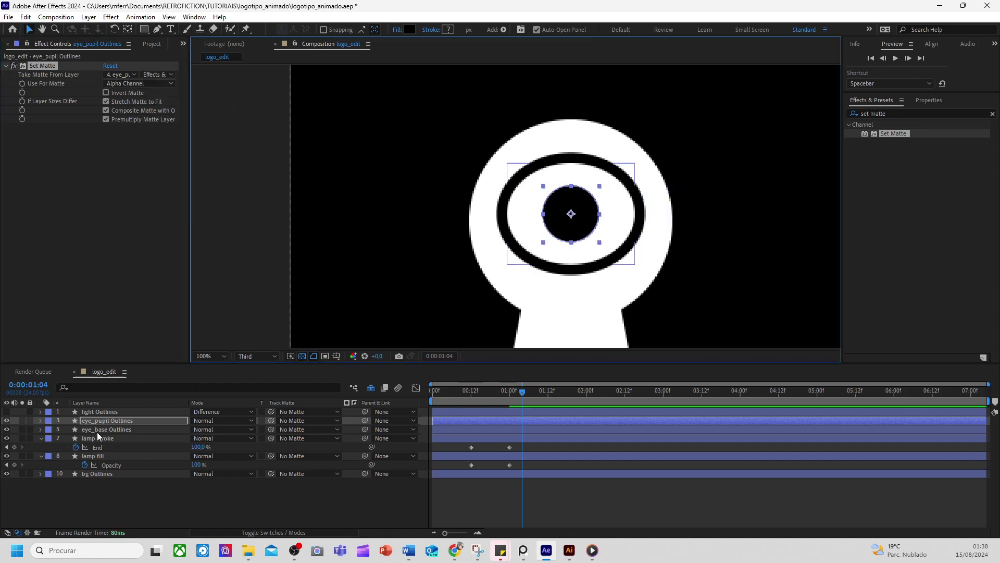
Change the Set Matte layer to 5. eye_base Outlines, test it by moving the pupil over the eye's edge, and undo the move
left_click(122, 76)
left_click(140, 148)
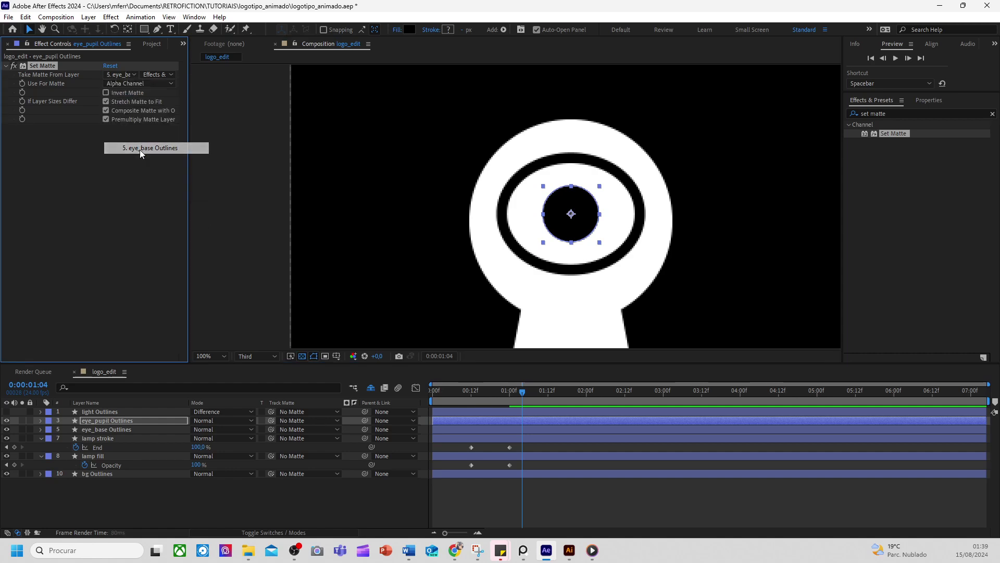
left_click_drag(573, 215, 654, 214)
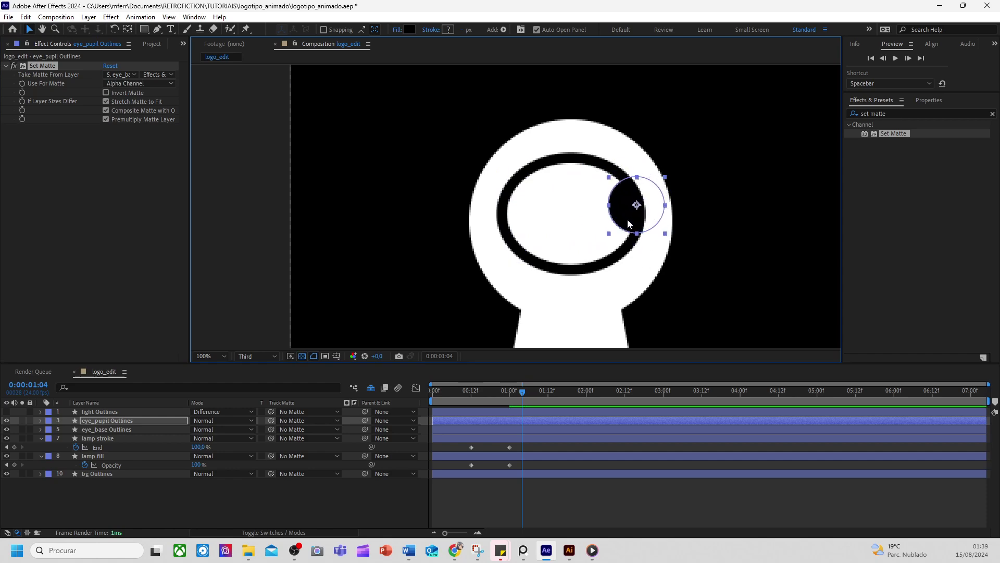
key("ctrl+z")
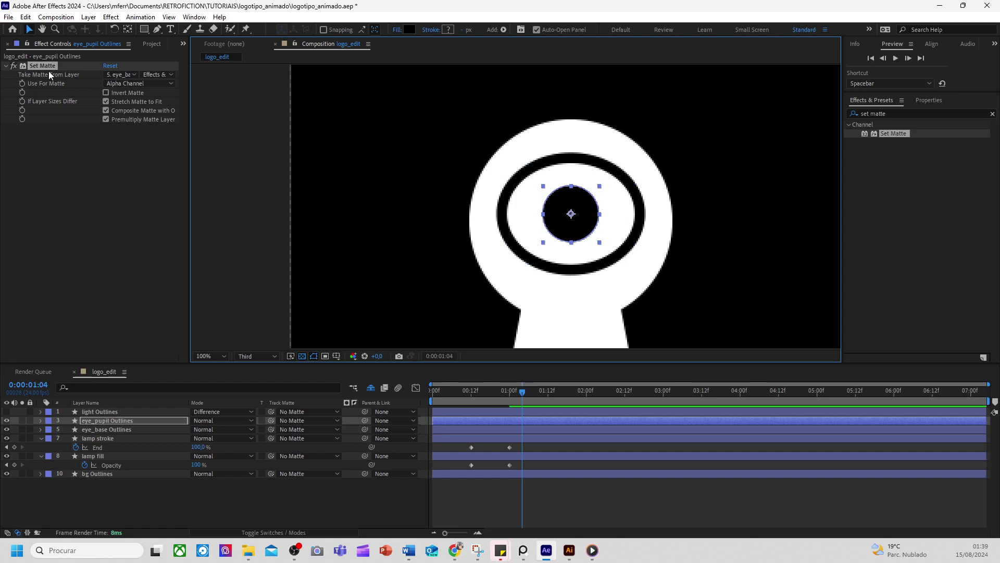
Replace the Set Matte effect on eye_pupil Outlines with a track matte taken from the eye_base Outlines layer
left_click(49, 68)
key("Delete")
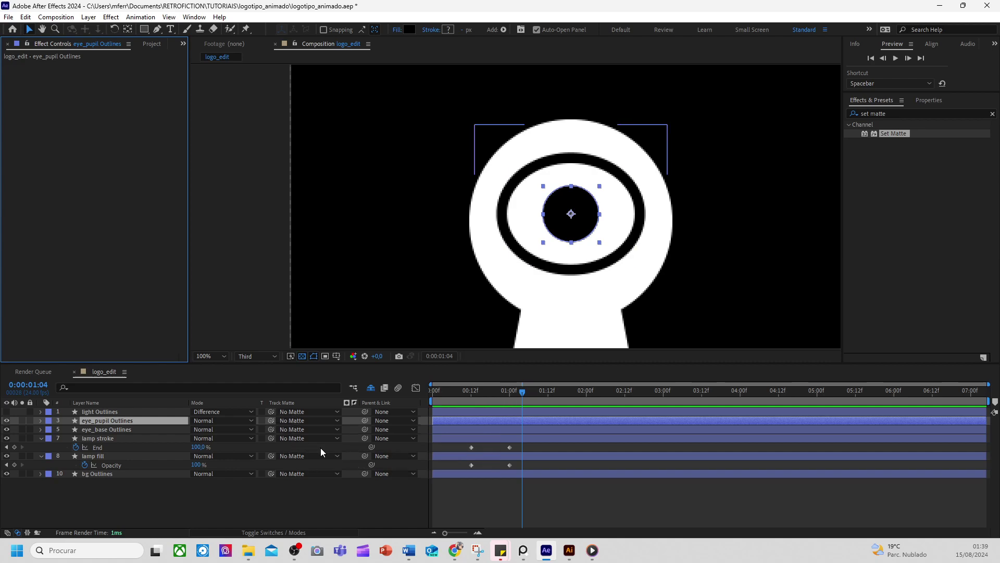
left_click_drag(271, 421, 99, 431)
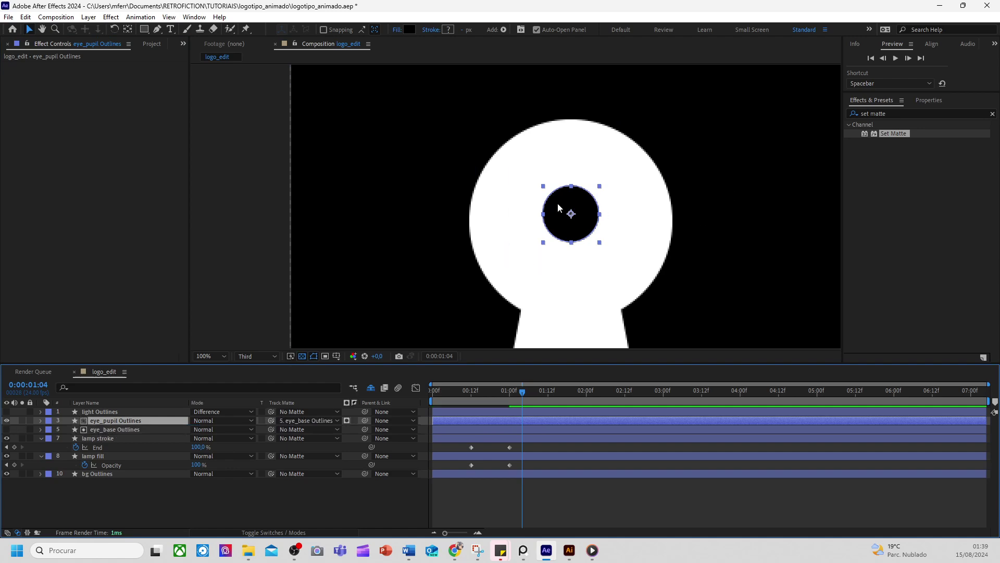
mouse_move(573, 215)
left_mouse_down()
mouse_move(604, 238)
mouse_move(636, 213)
mouse_move(554, 168)
mouse_move(532, 241)
mouse_move(580, 169)
mouse_move(554, 215)
left_mouse_up()
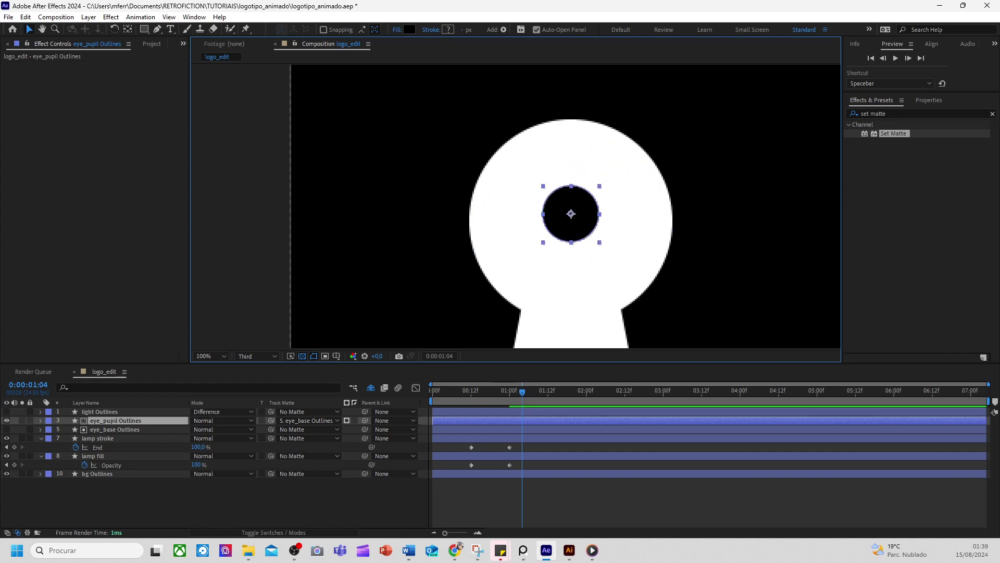
Make the eye_base Outlines layer visible and test the track matte by moving the pupil inside the eye
left_click(104, 430)
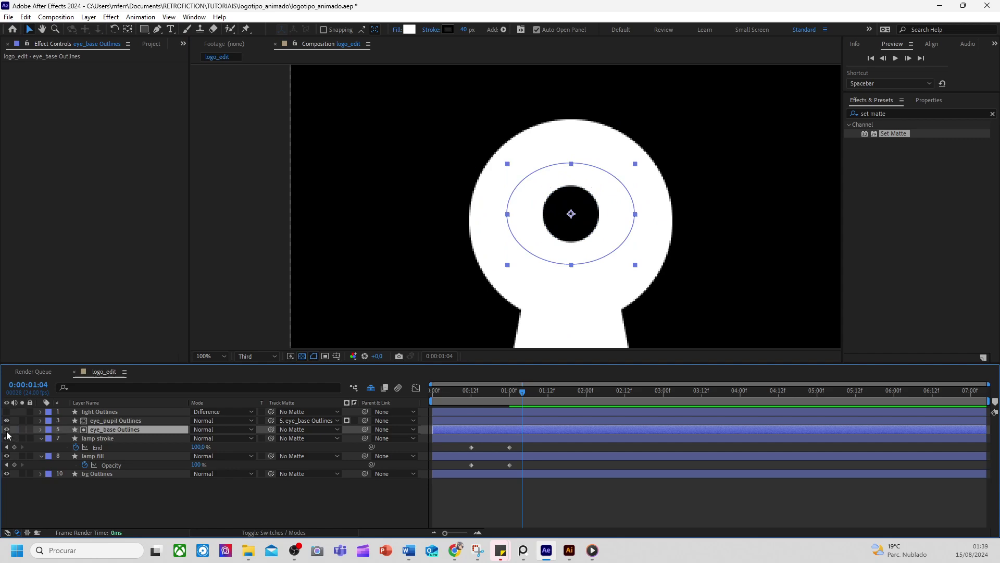
left_click(6, 429)
left_click(115, 421)
mouse_move(563, 220)
left_mouse_down()
mouse_move(612, 207)
mouse_move(518, 245)
mouse_move(612, 230)
mouse_move(555, 195)
mouse_move(535, 249)
mouse_move(608, 229)
mouse_move(553, 216)
left_mouse_up()
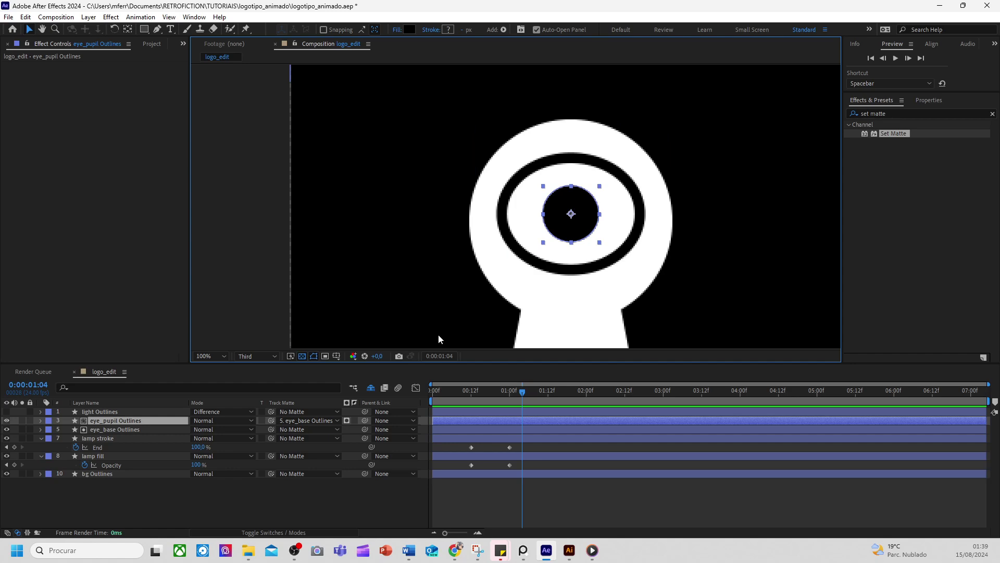
Set a Path keyframe for the open eye shape on eye_base Outlines at 0:00:01:12
left_click(46, 429)
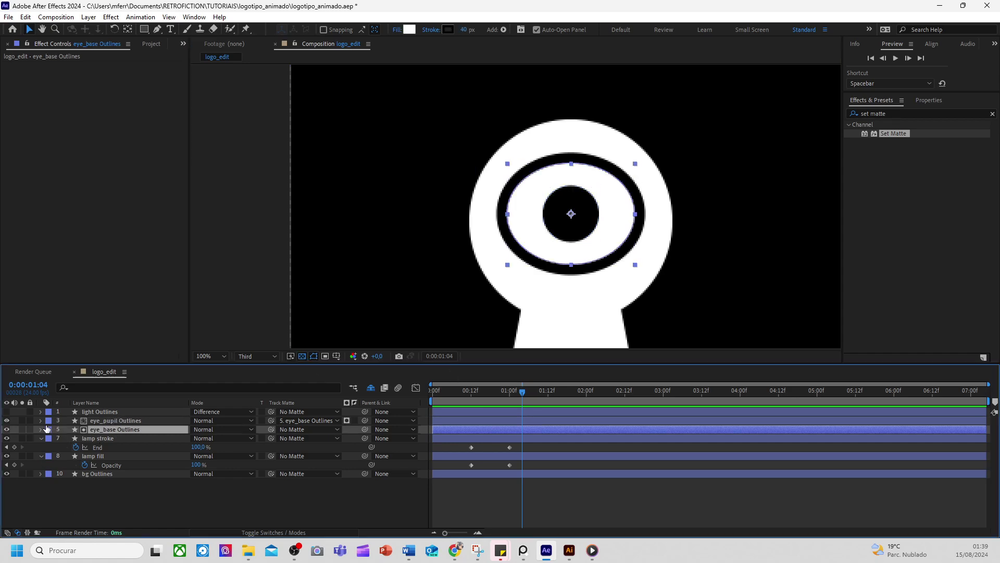
left_click(40, 428)
left_click(67, 456)
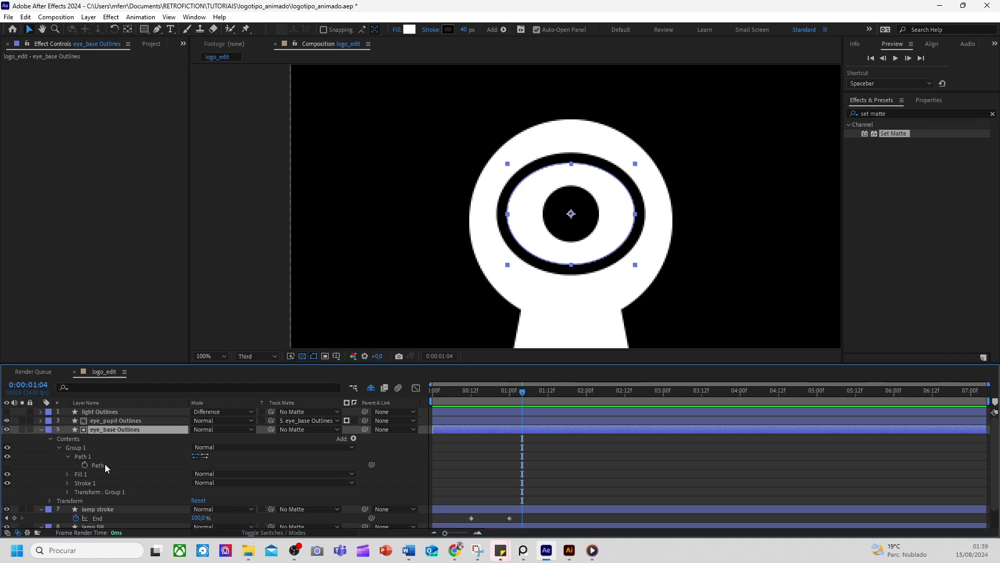
left_click(103, 464)
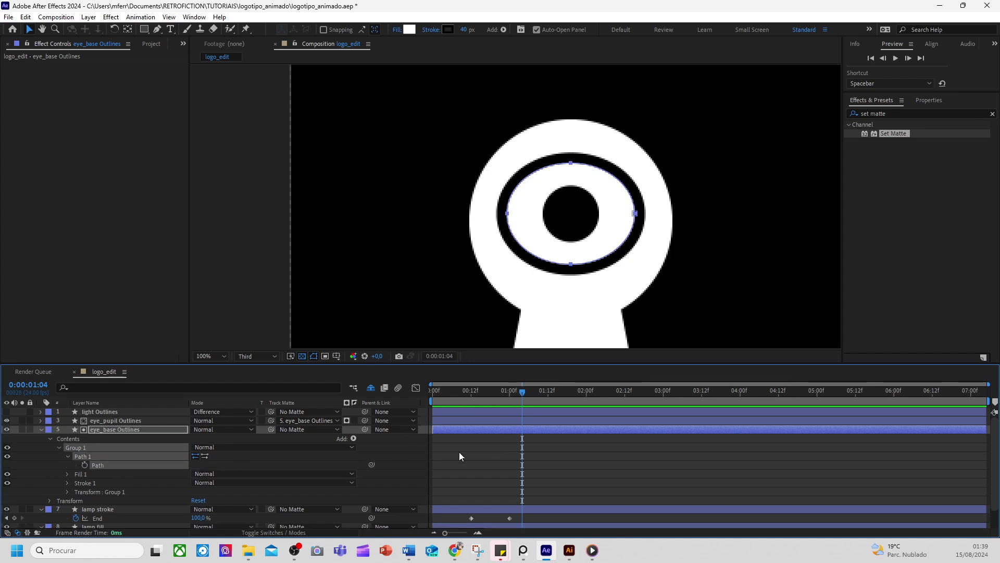
left_click(547, 390)
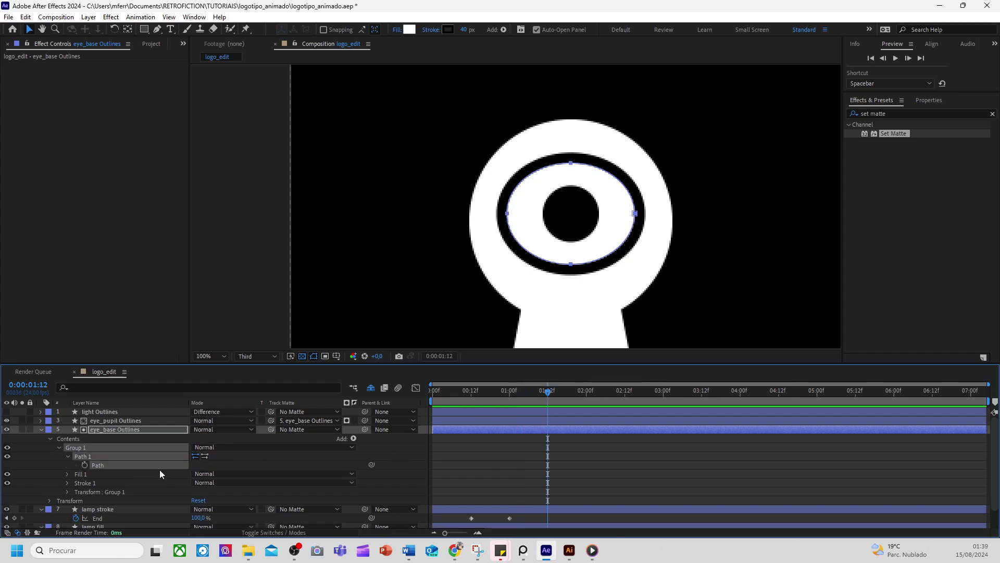
left_click(85, 465)
At 0:00:01:03, flatten the eye_base path by transforming its top and bottom vertices onto the eye's horizontal centre line
left_click_drag(542, 393, 520, 392)
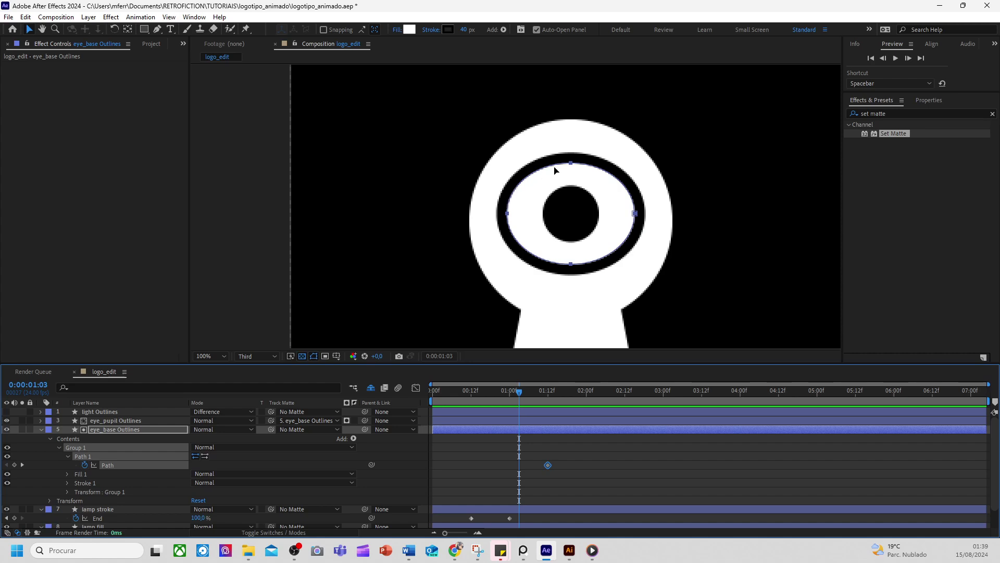
left_click_drag(555, 152, 593, 282)
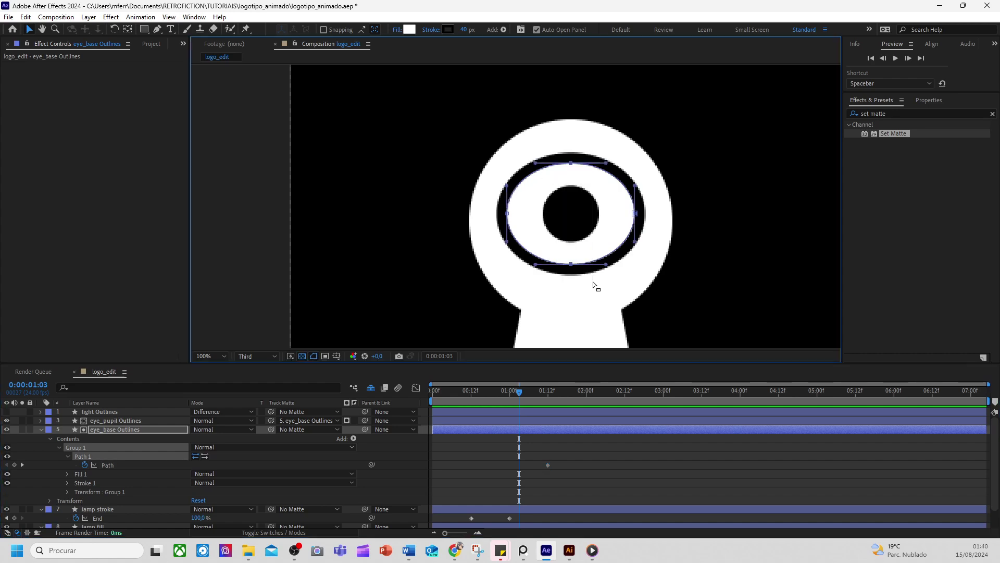
double_click(571, 165)
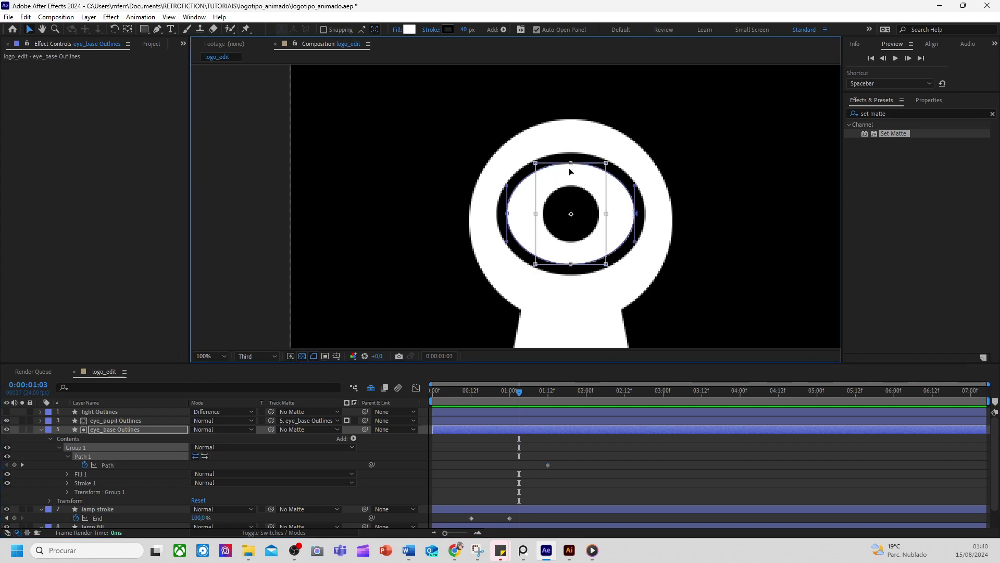
scroll(601, 221, "up", 2)
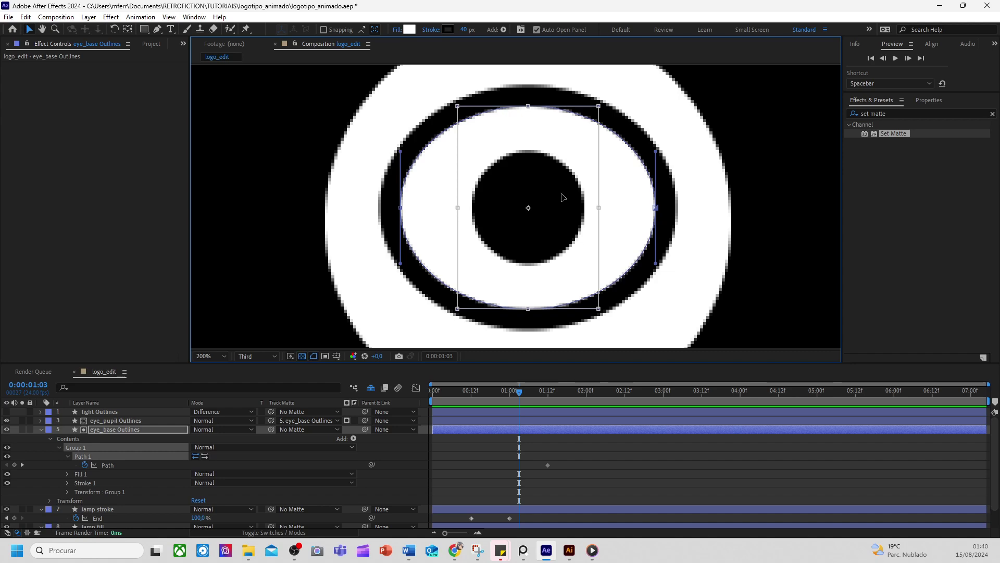
left_click_drag(528, 106, 532, 207)
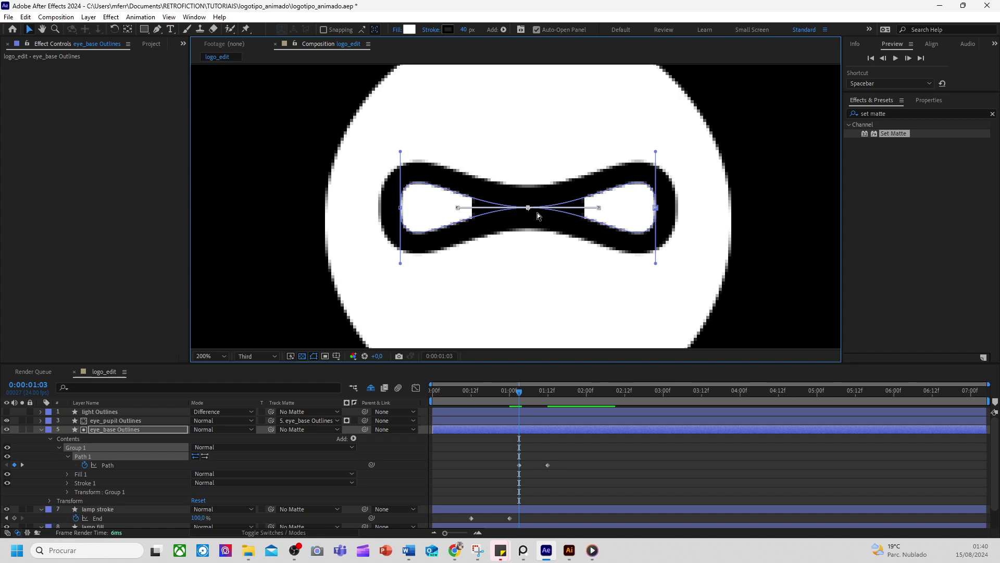
Try to shorten the upper handle of the eye path's left vertex and undo the change
left_click_drag(502, 454, 528, 478)
left_click(400, 208)
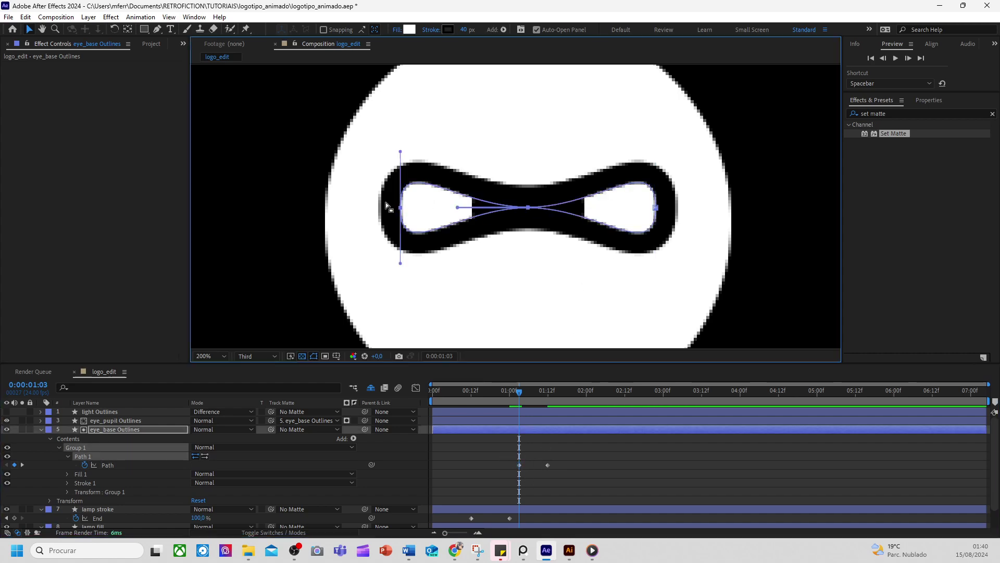
left_click_drag(401, 151, 401, 180)
key("ctrl+z")
Switch to the Convert Vertex tool for editing the eye path's left vertex
left_click(157, 30)
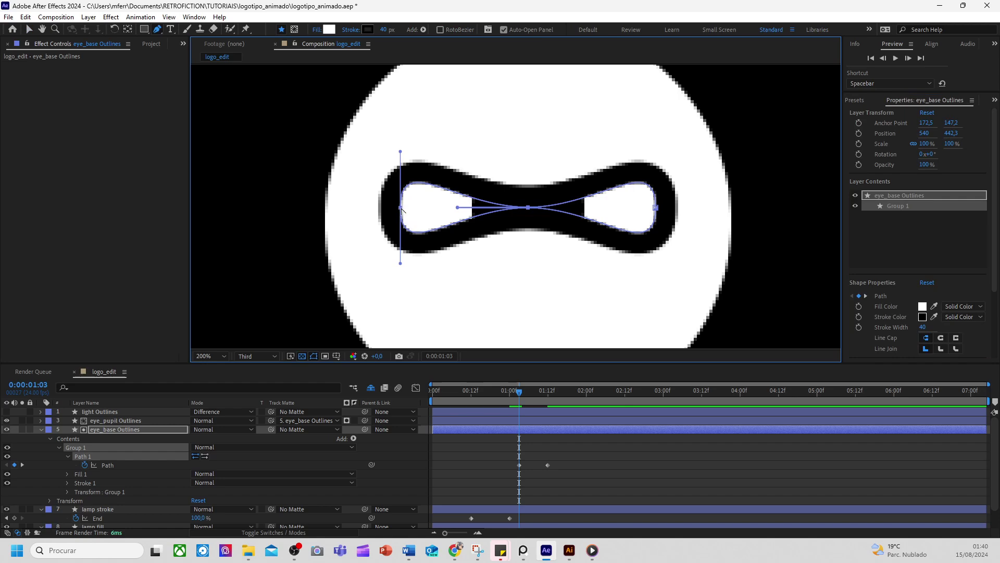
left_click(160, 31)
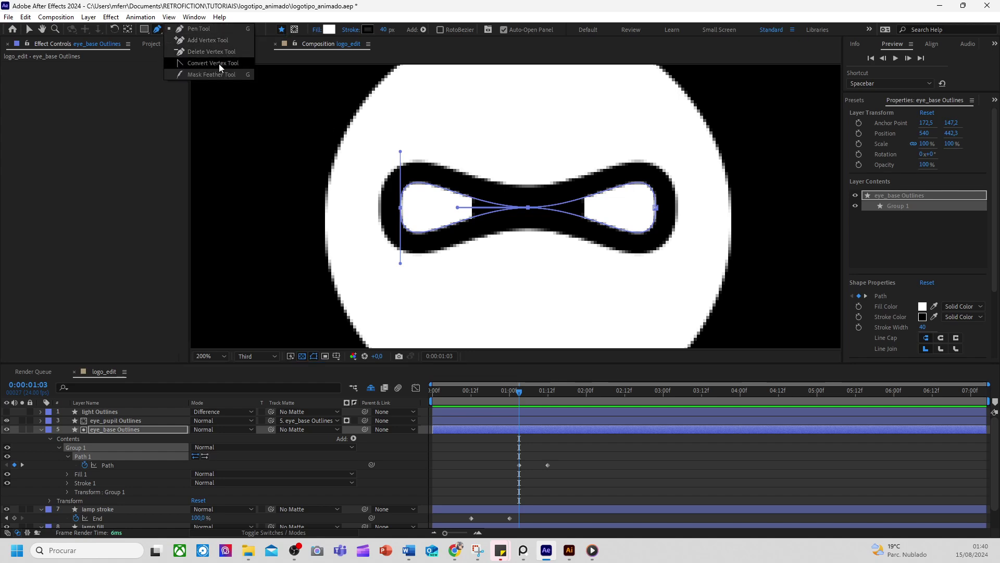
Convert the left and right end vertices of the eye_base path to corner points at 0:00:01:03, flattening the closed eye
left_click(402, 209)
left_click(401, 208)
left_click(656, 208)
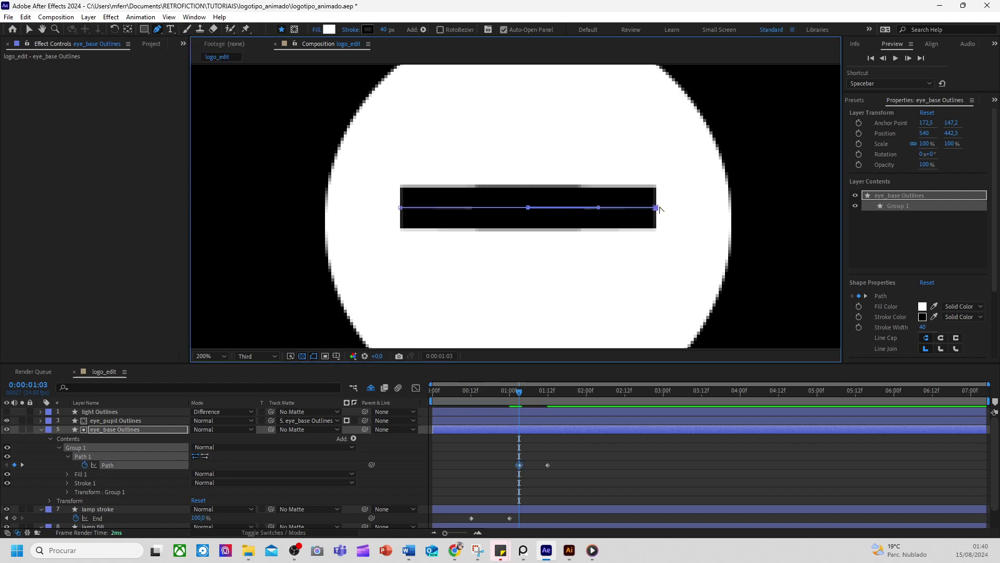
Scrub around 0:00:01:03 to examine how the eye_base path opens from the flattened line to the full eye
key("v")
left_click_drag(519, 392, 577, 413)
key("ctrl+v")
key("ctrl+z")
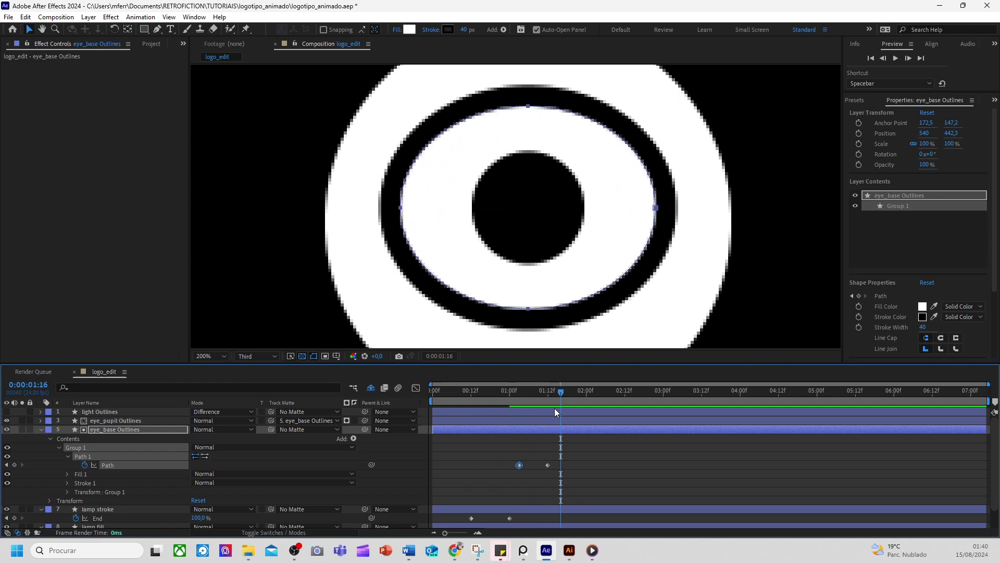
key("j")
key("j")
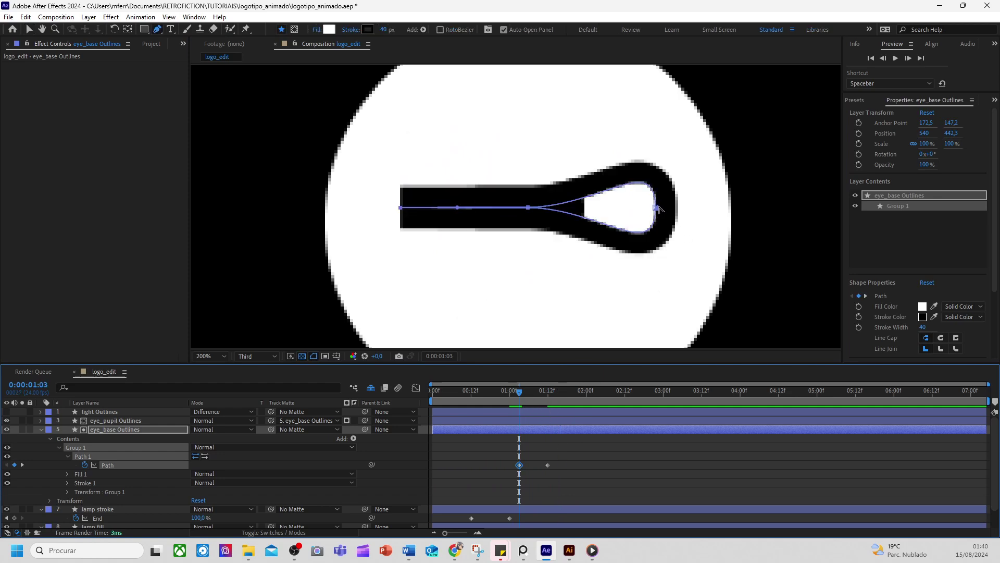
key("ctrl+v")
key("comma")
left_click(598, 485)
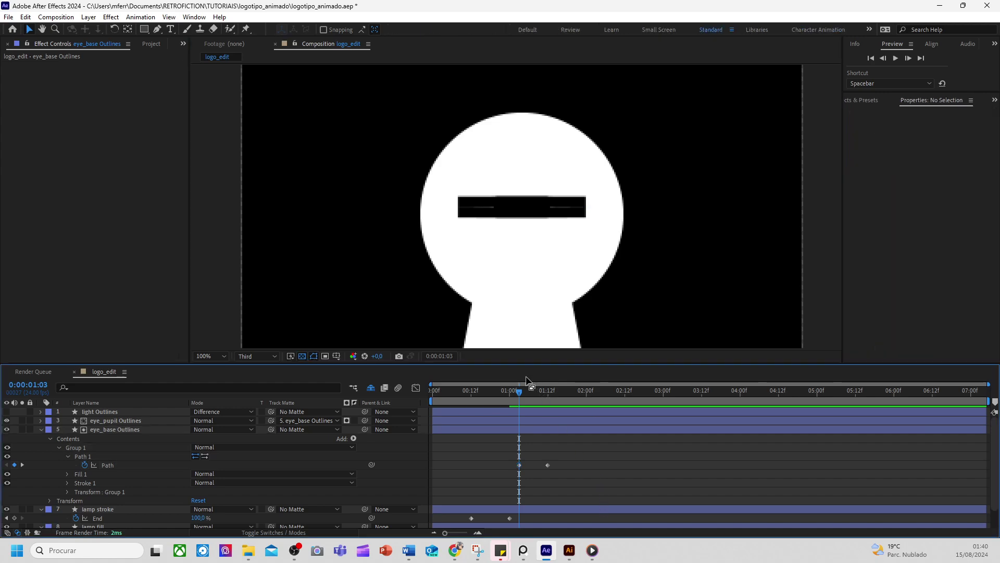
mouse_move(524, 397)
left_mouse_down()
mouse_move(502, 395)
mouse_move(521, 395)
mouse_move(510, 398)
left_mouse_up()
key("period")
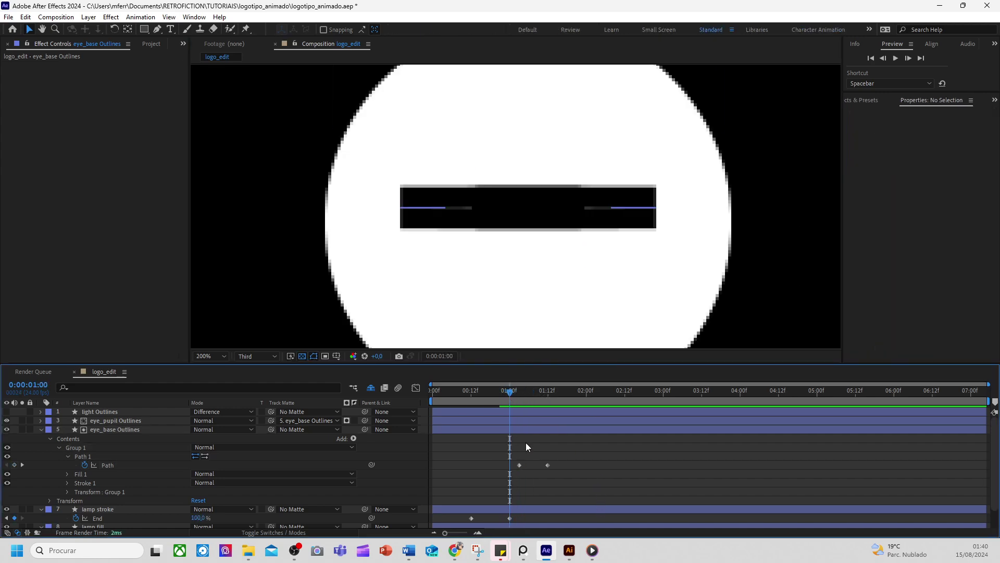
Move the flattened-eye Path keyframe of eye_base Outlines from 0:00:01:03 to about 0:00:01:06
key("k")
left_click(519, 465)
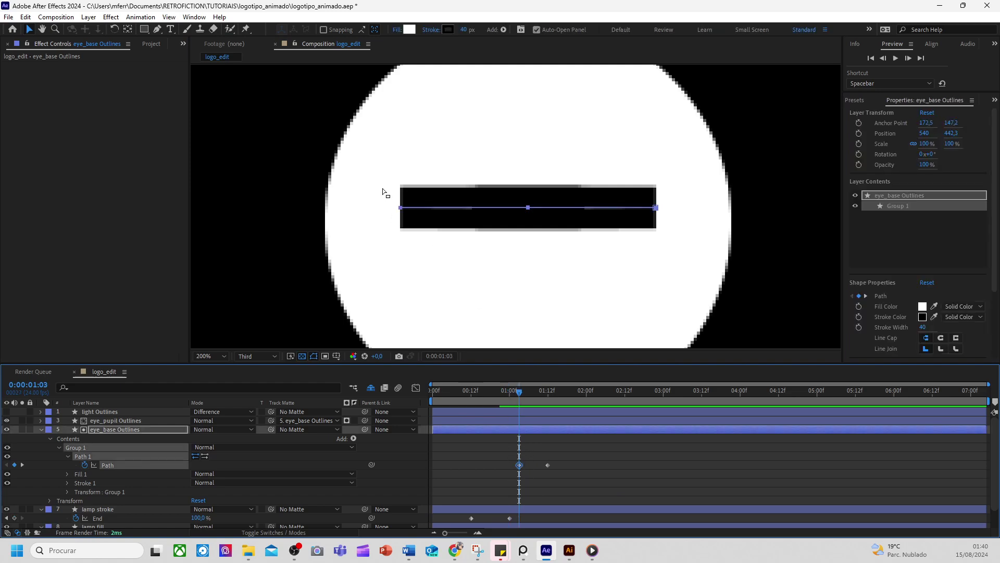
left_click_drag(383, 193, 709, 239)
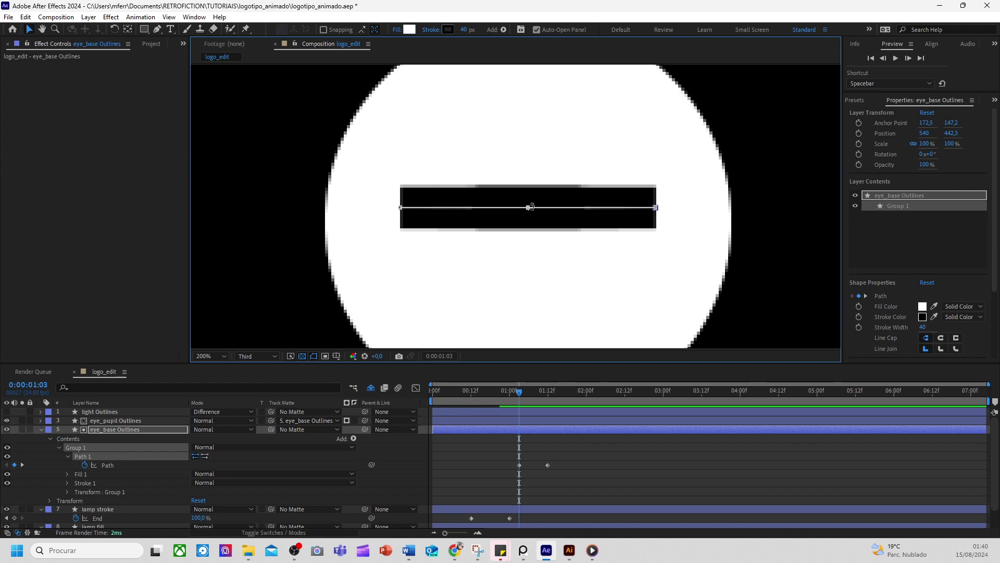
left_click(546, 441)
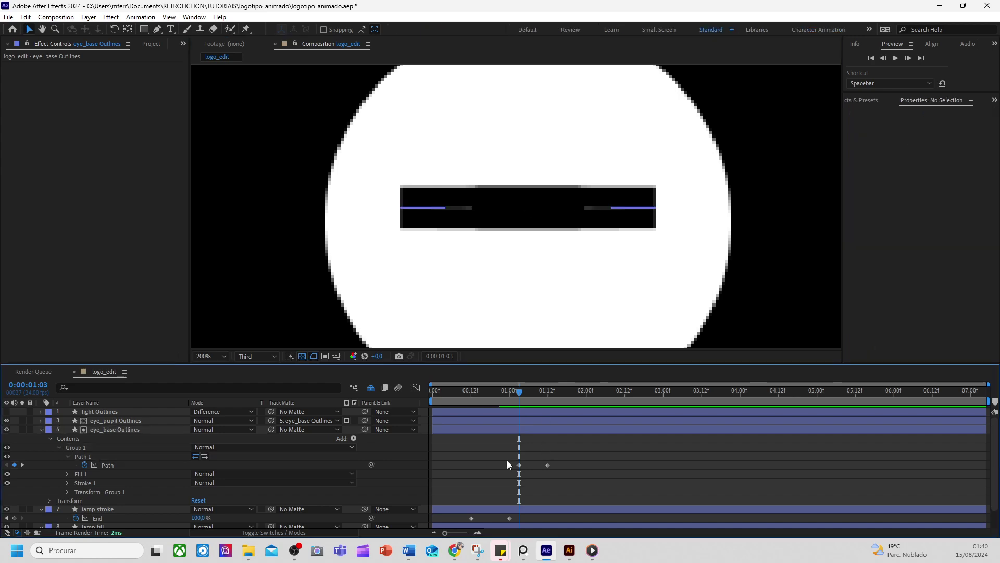
left_click(519, 465)
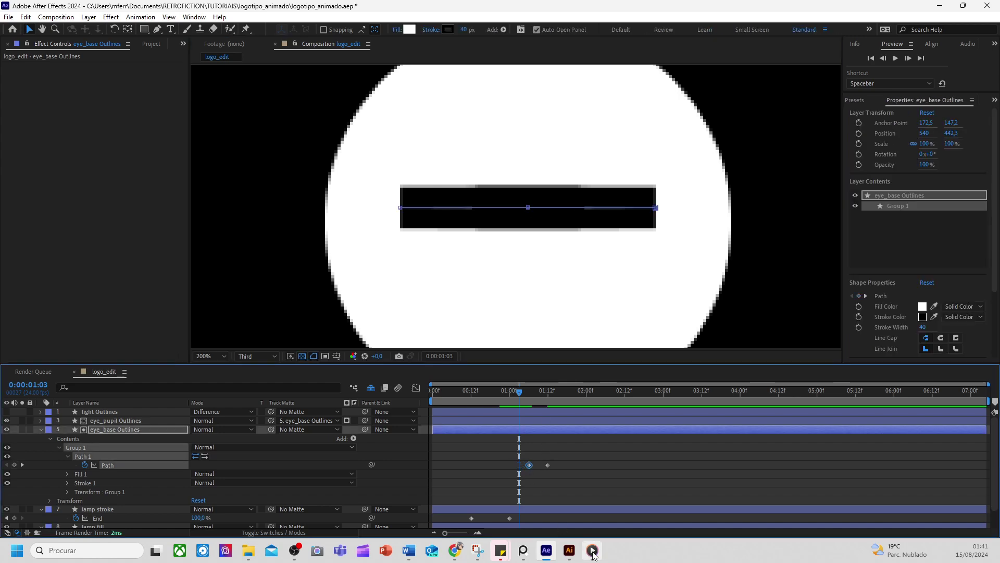
Check the closed eye in the reference video in the media player and paste the flattened-eye Path keyframe at 0:00:01:03
left_click(593, 550)
left_click_drag(342, 439, 312, 439)
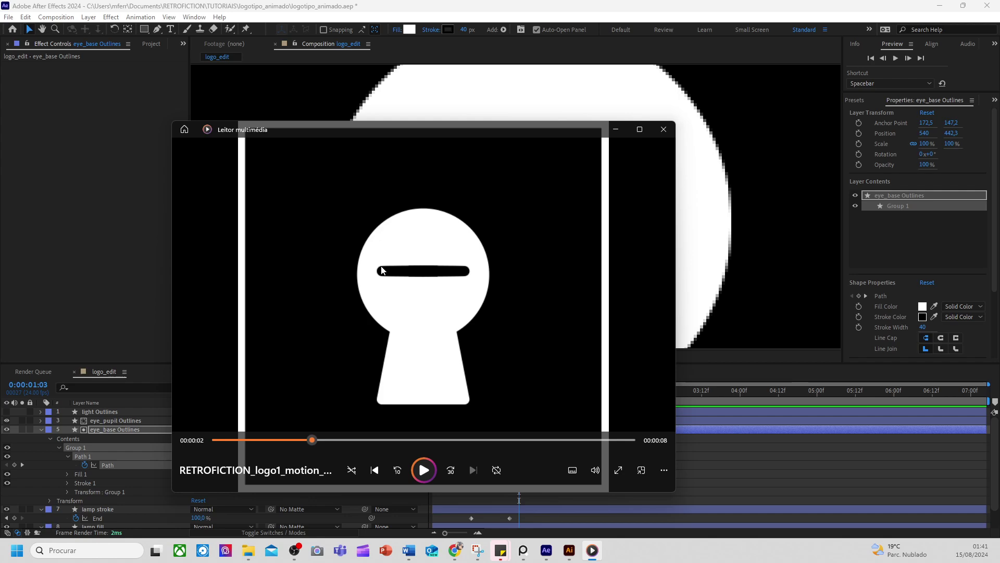
left_click(617, 129)
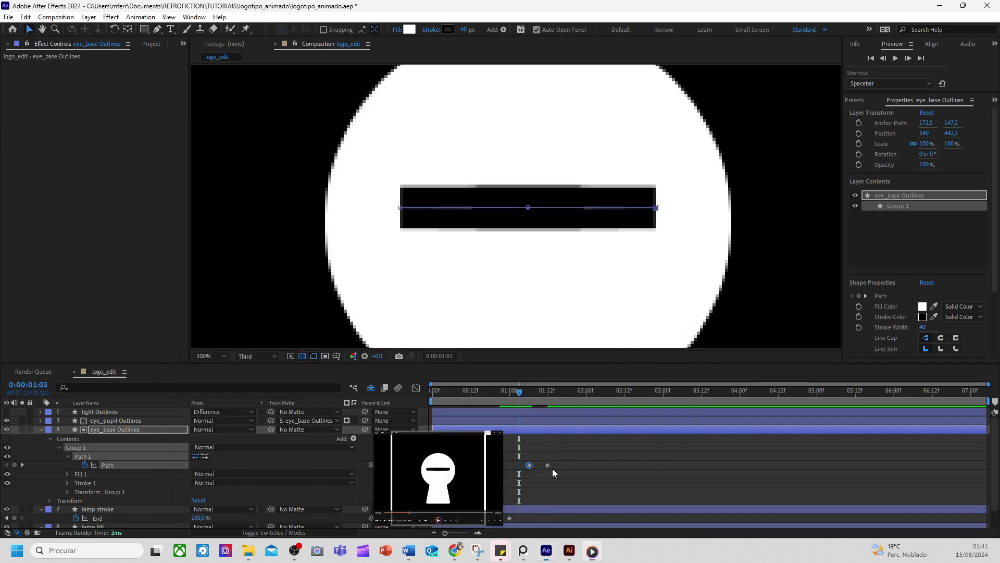
left_click(526, 472)
key("ctrl+v")
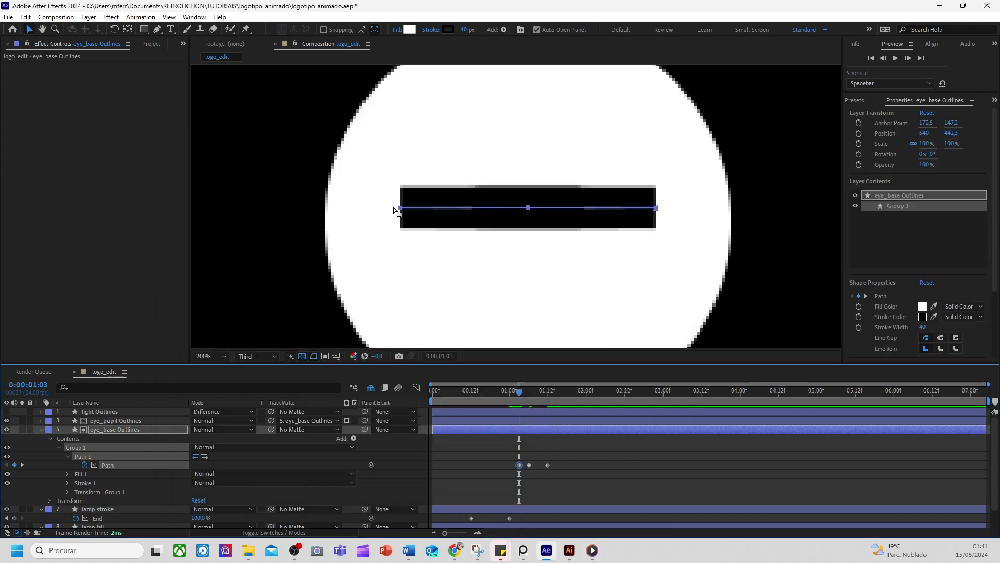
Shrink the eye_base path horizontally into a small dot at the eye's centre at 0:00:01:03 and preview the frames before it
left_click(401, 208)
left_click_drag(400, 208, 524, 210)
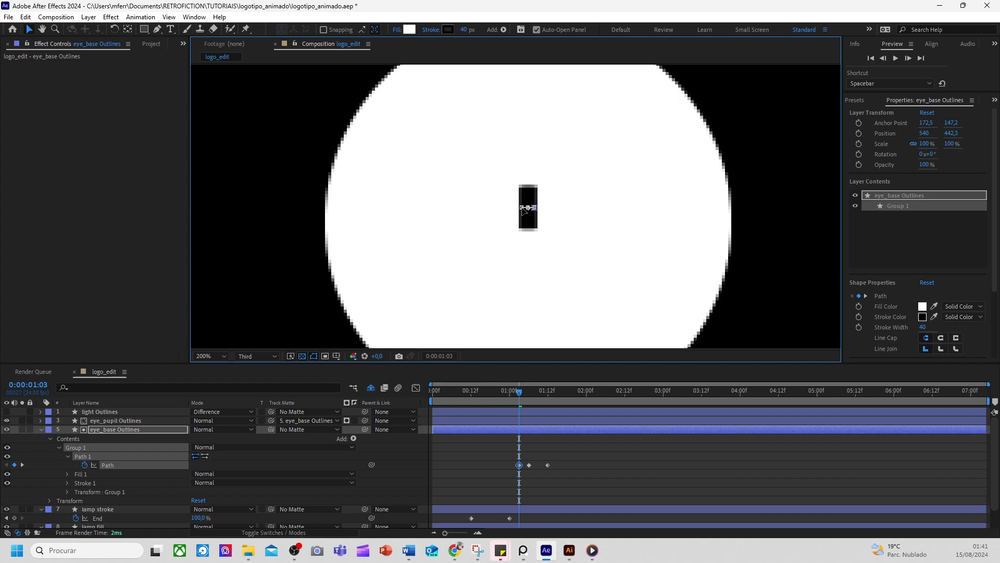
left_click_drag(523, 210, 527, 211)
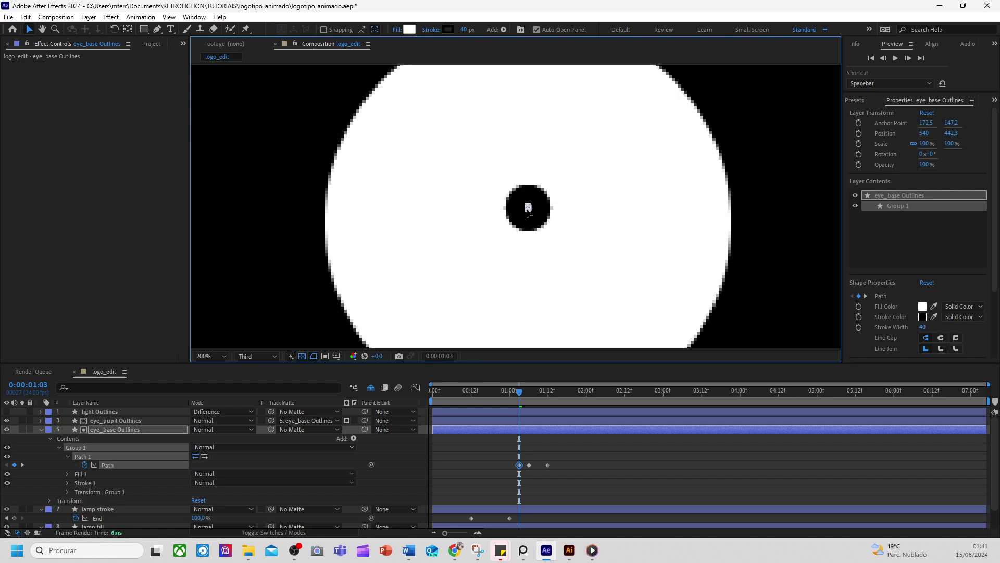
left_click(527, 446)
left_click_drag(524, 392, 504, 403)
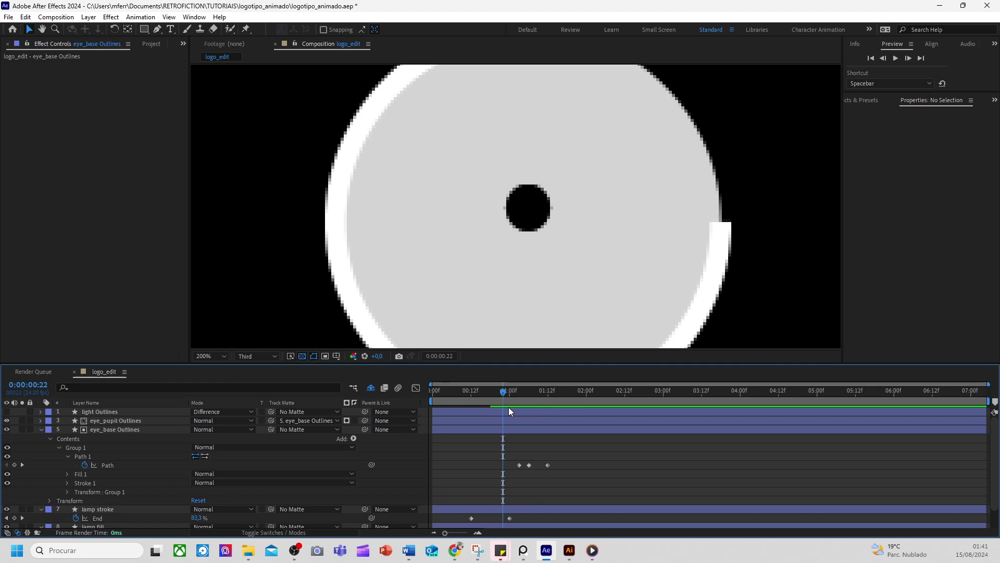
Show only the eye_base Outlines keyframes and trim the layer's start to about 0:00:01:02, just before the first Path keyframe
key("u")
left_click(519, 429)
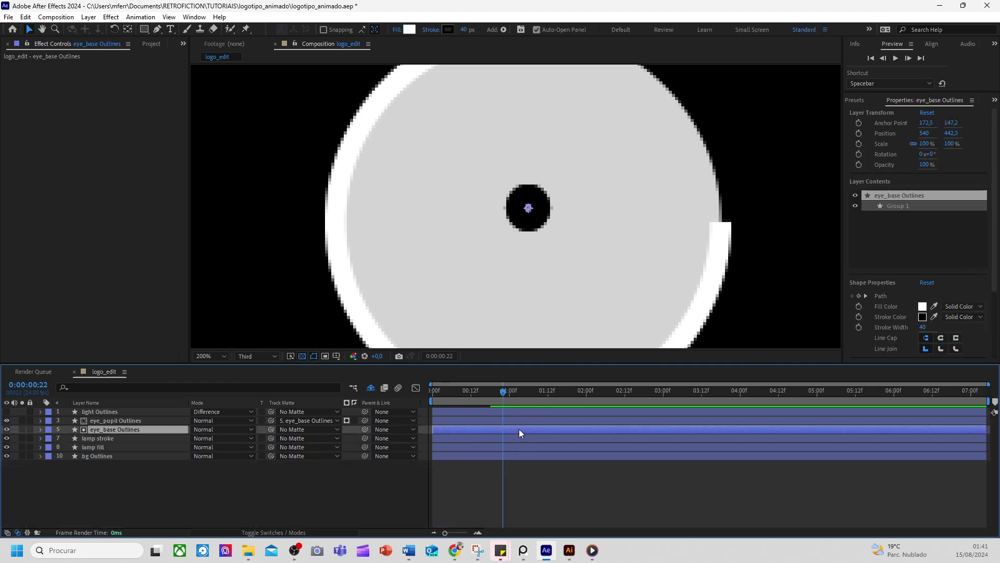
key("u")
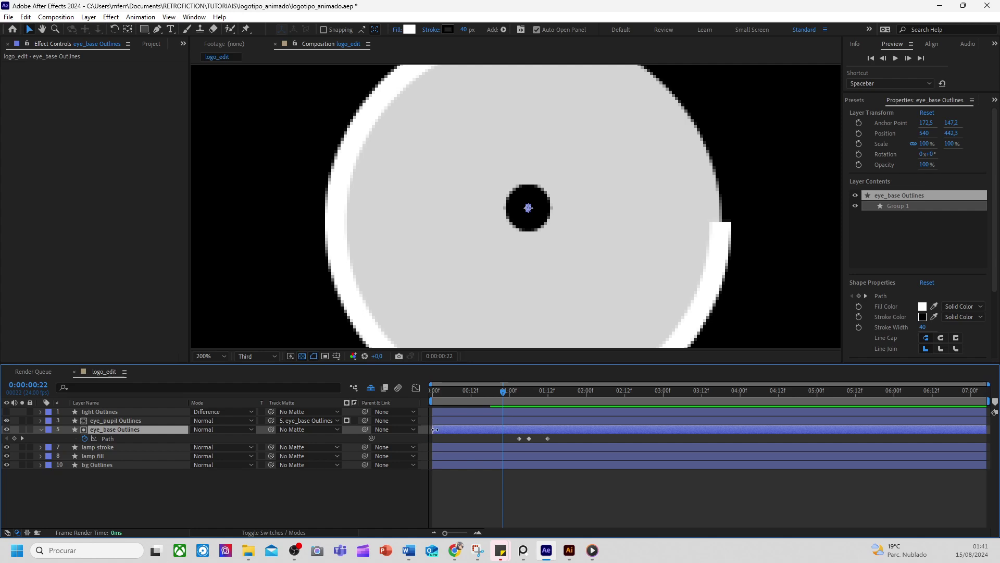
left_click_drag(436, 429, 574, 415)
key("comma")
key("comma")
Review the light beam in the reference video in the media player and make the light Outlines layer visible
left_click(582, 557)
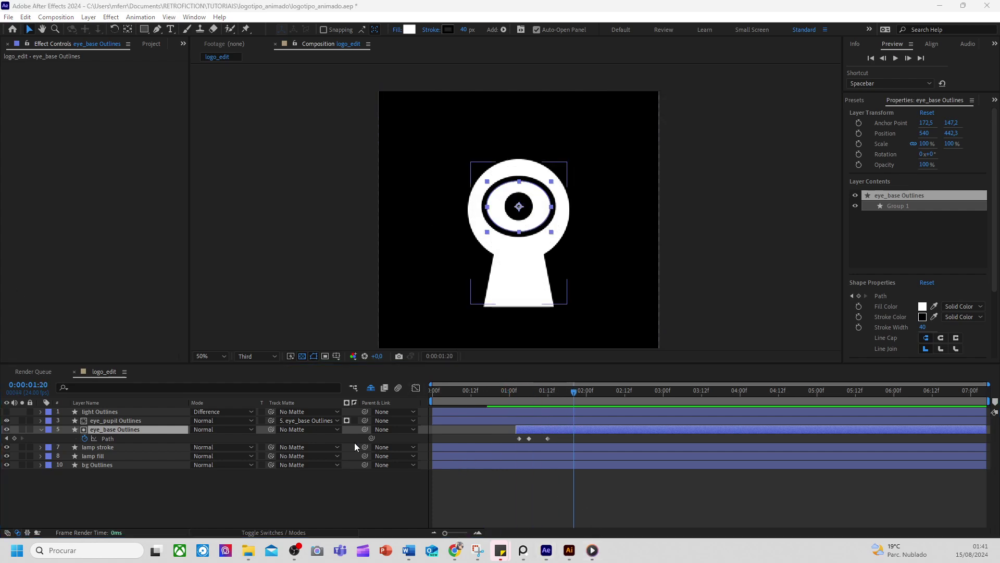
left_click(592, 550)
left_click_drag(331, 442, 426, 448)
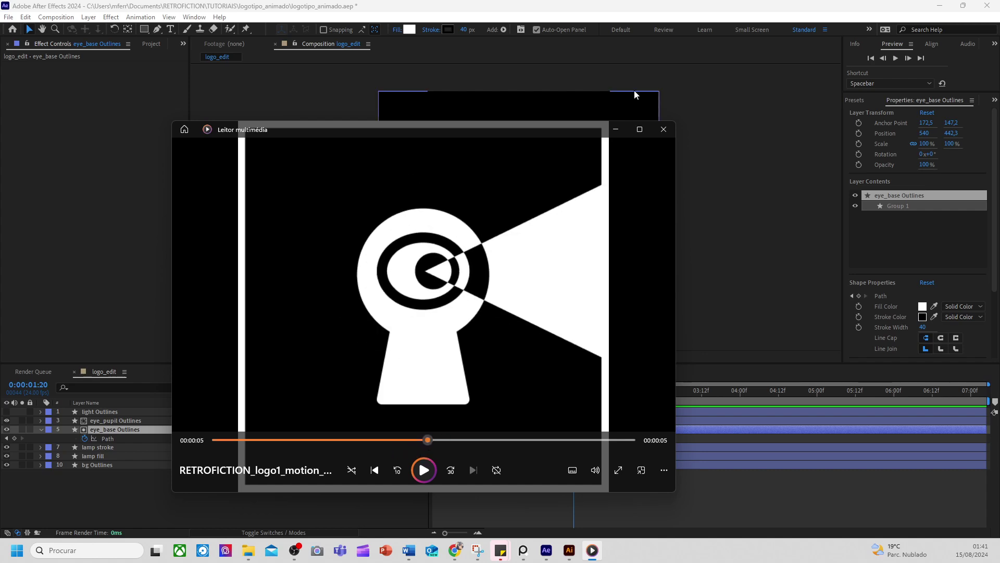
left_click(616, 128)
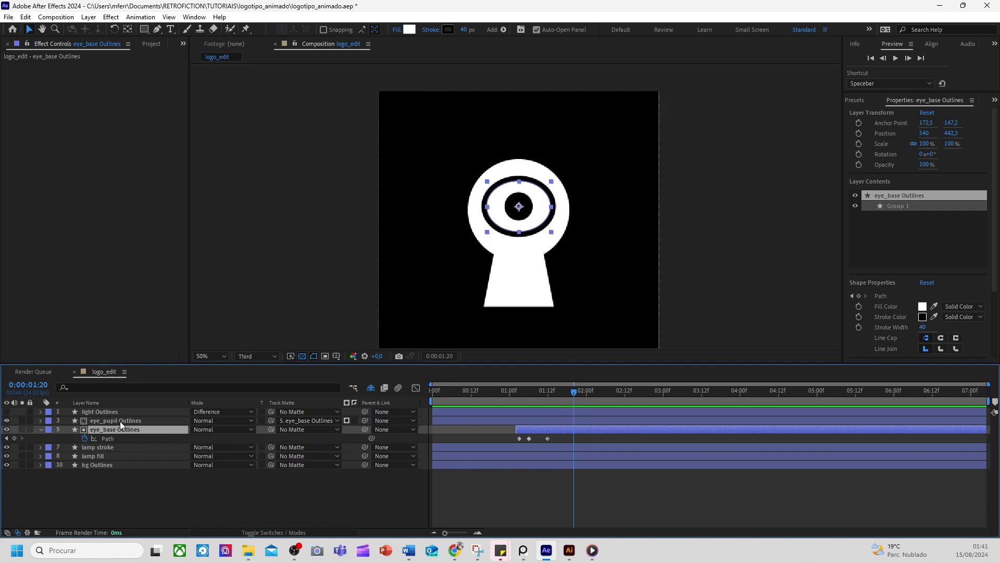
left_click(104, 412)
left_click(6, 411)
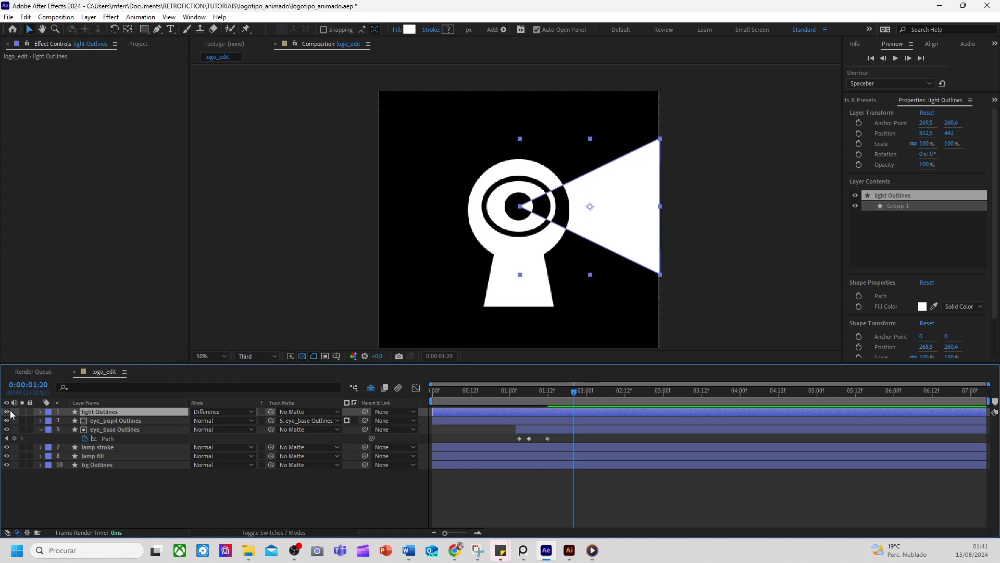
Change the light Outlines layer's label colour to Yellow
left_click(48, 413)
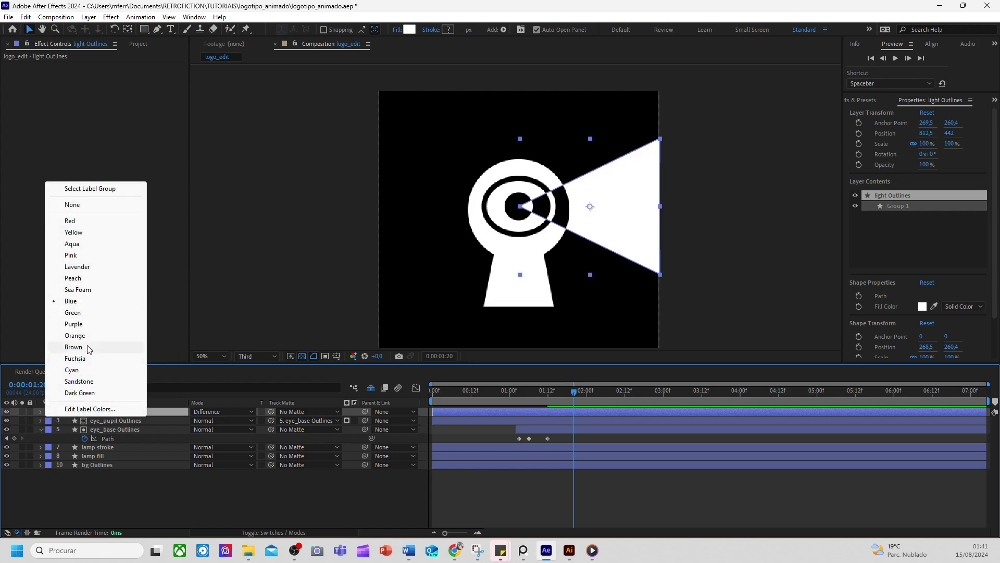
left_click(73, 232)
left_click(137, 497)
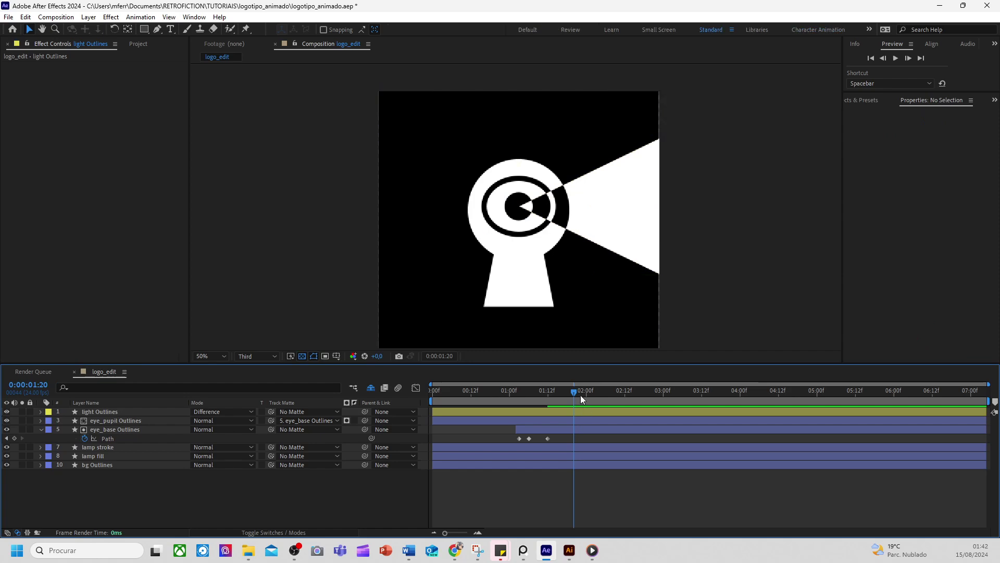
Set the current time to 0:00:02:15 and leave the light Outlines layer's name as it is
left_click_drag(580, 395, 635, 393)
left_click(610, 412)
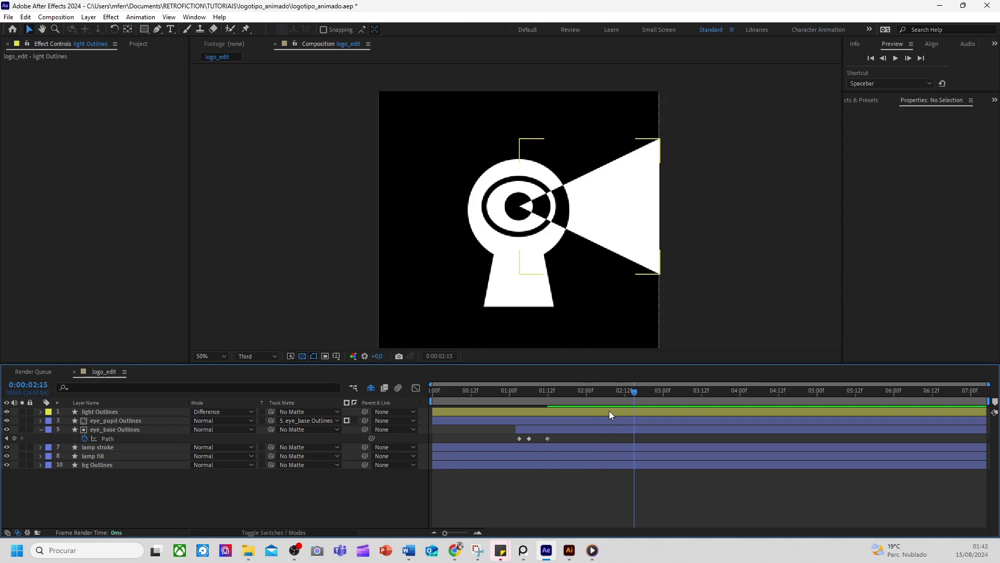
left_click(114, 411)
key("Return")
left_click(113, 482)
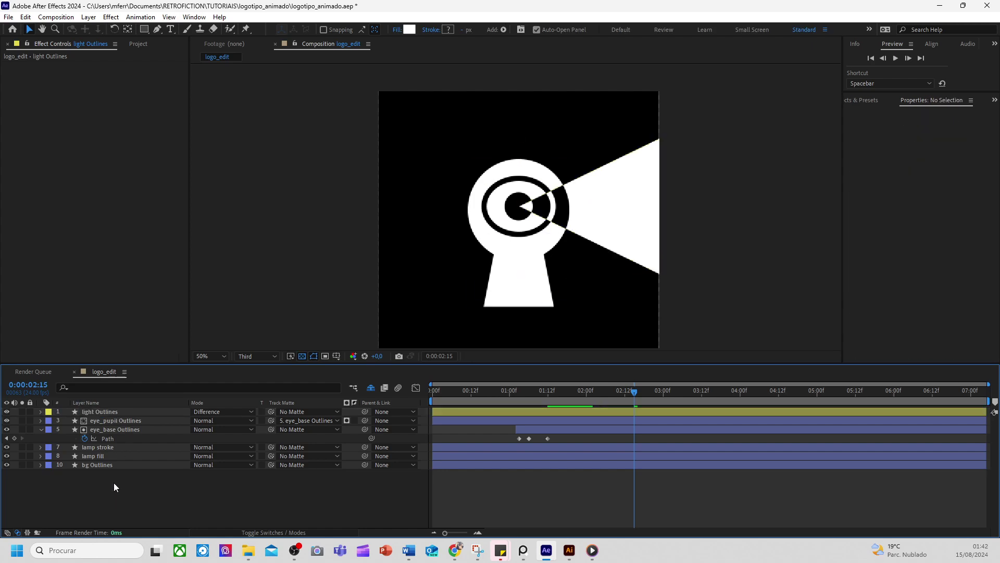
Add an Ellipse path to Group 1 in the contents of the light Outlines layer
left_click(104, 413)
left_click(40, 412)
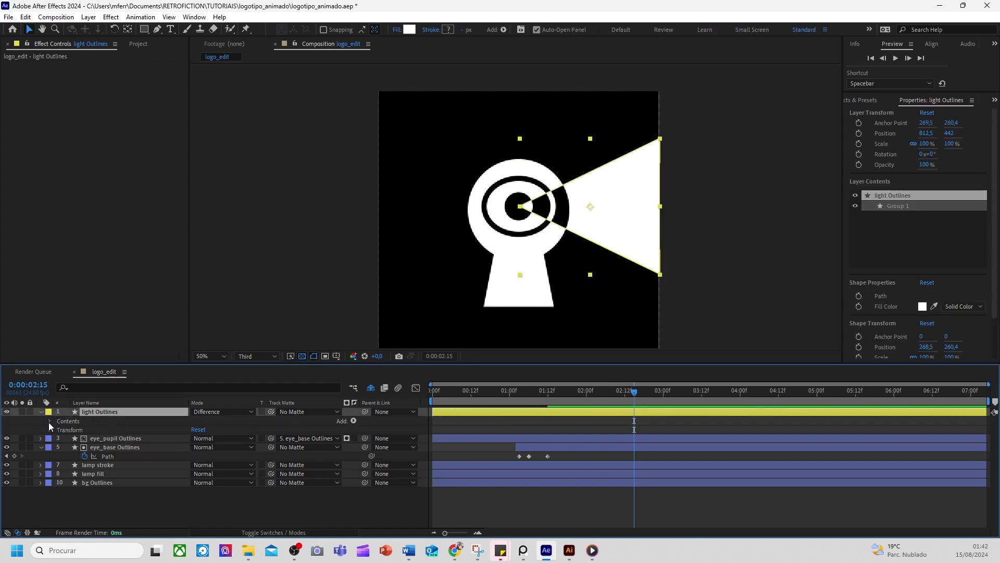
left_click(50, 421)
left_click(59, 430)
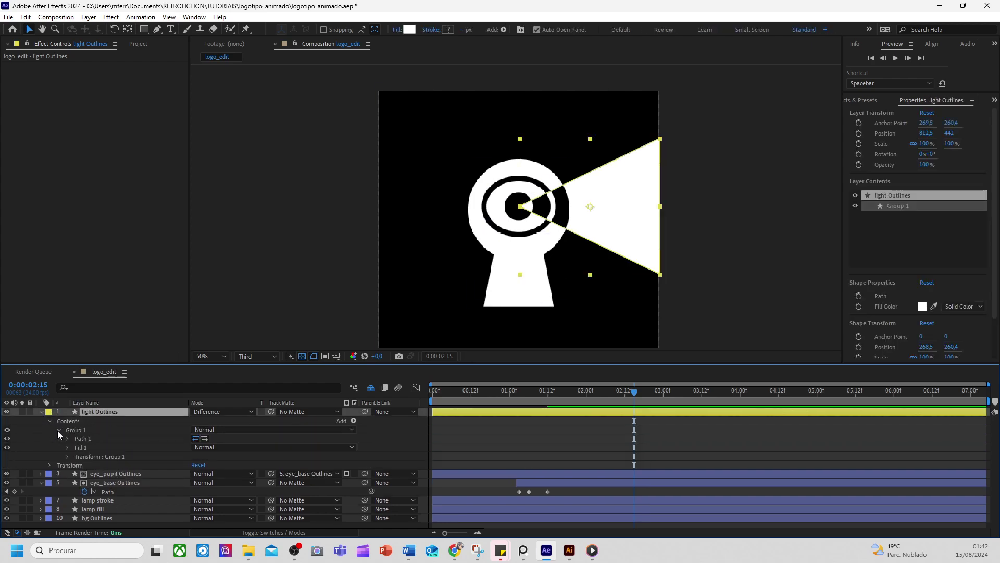
right_click(88, 431)
left_click(353, 421)
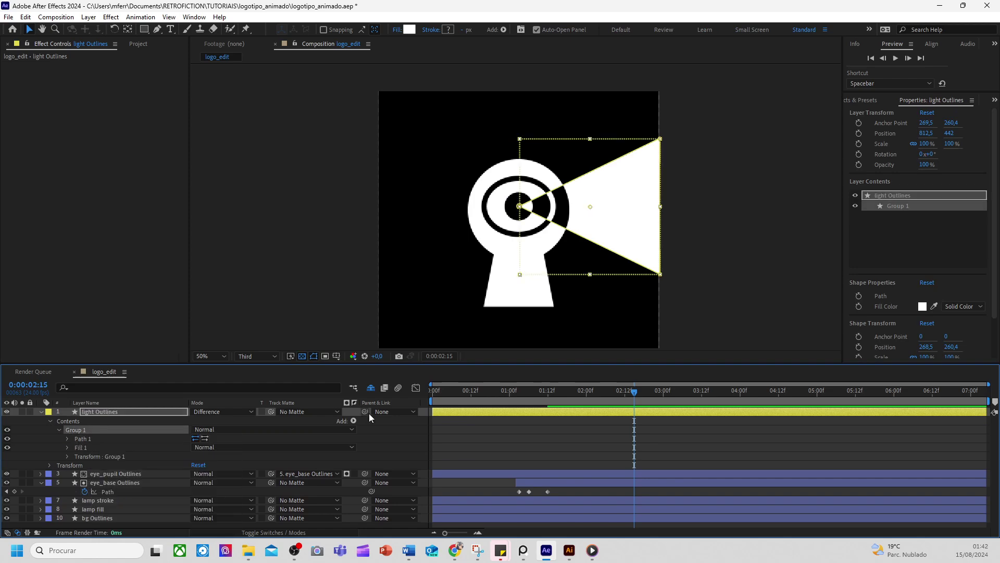
left_click(353, 421)
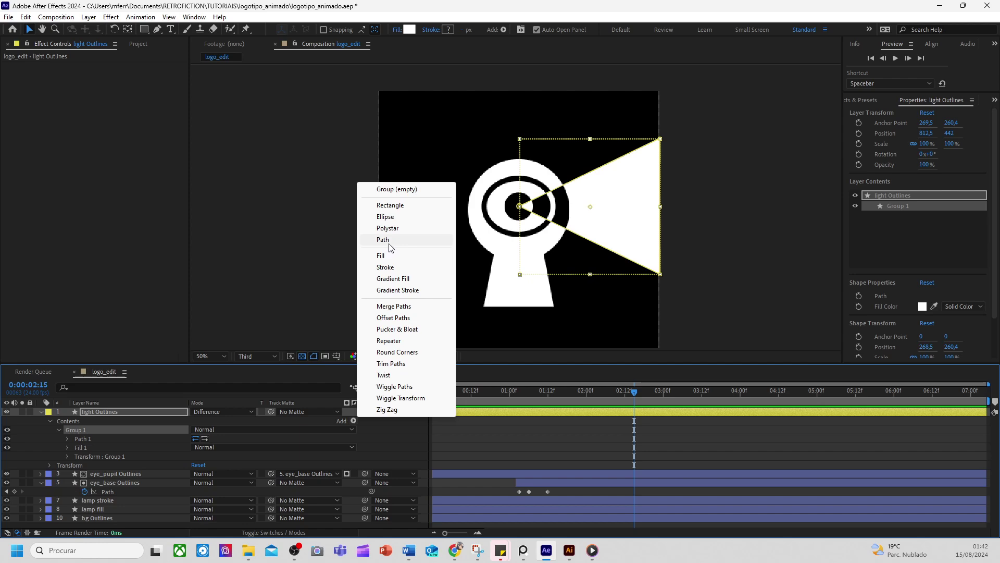
left_click(389, 217)
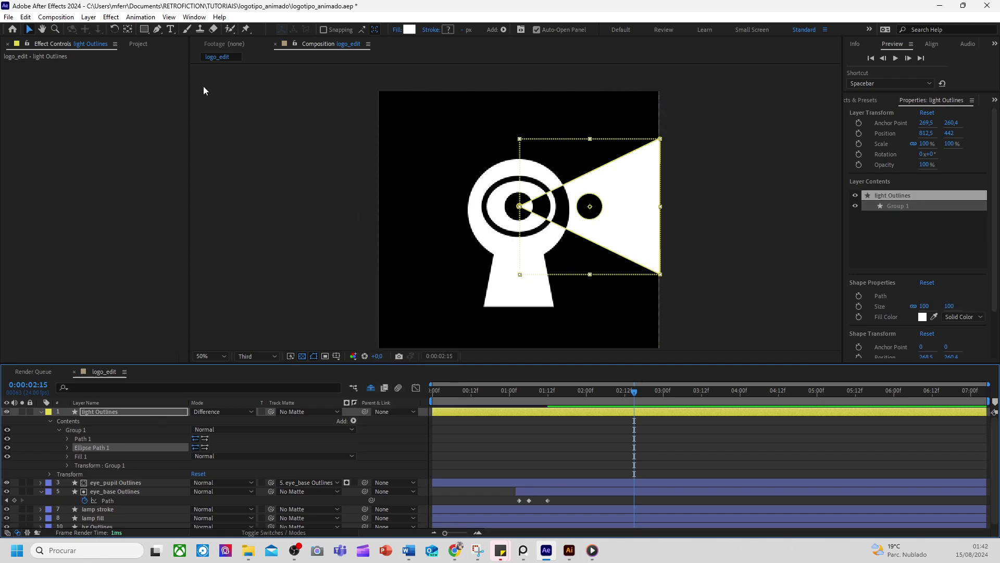
Convert Ellipse Path 1 in the light Outlines layer's Group 1 to a Bezier path
left_click(145, 29)
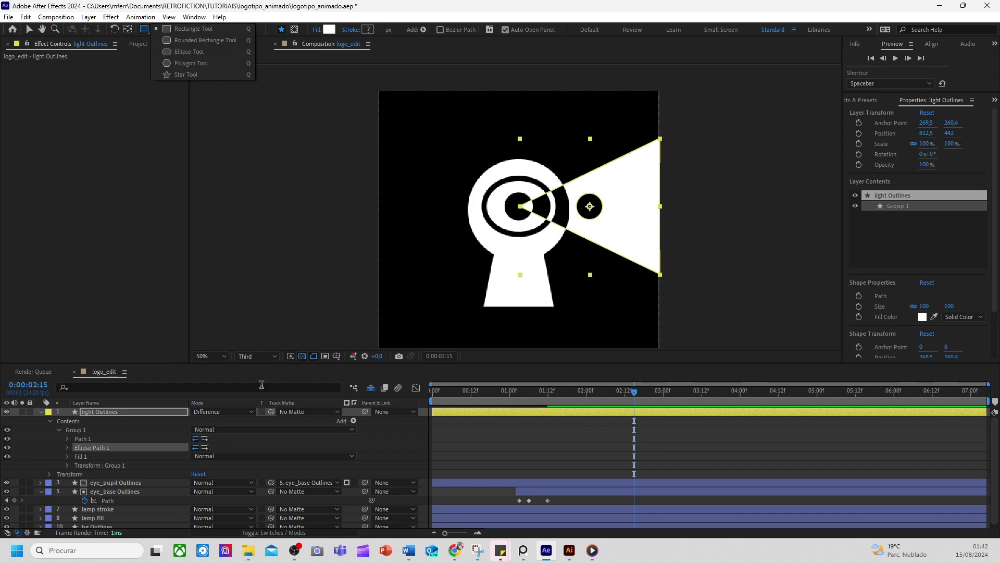
left_click(80, 448)
left_click(68, 447)
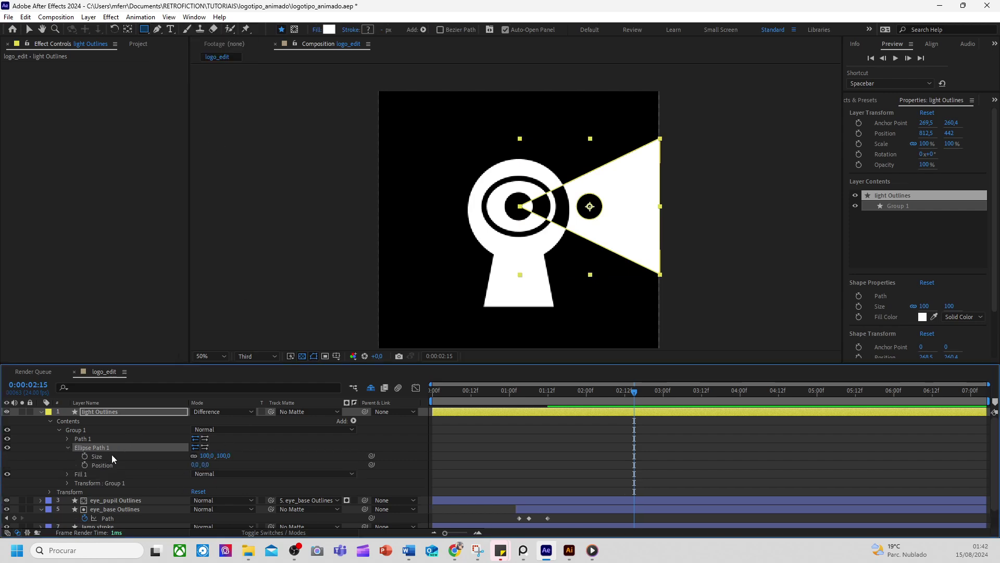
right_click(111, 448)
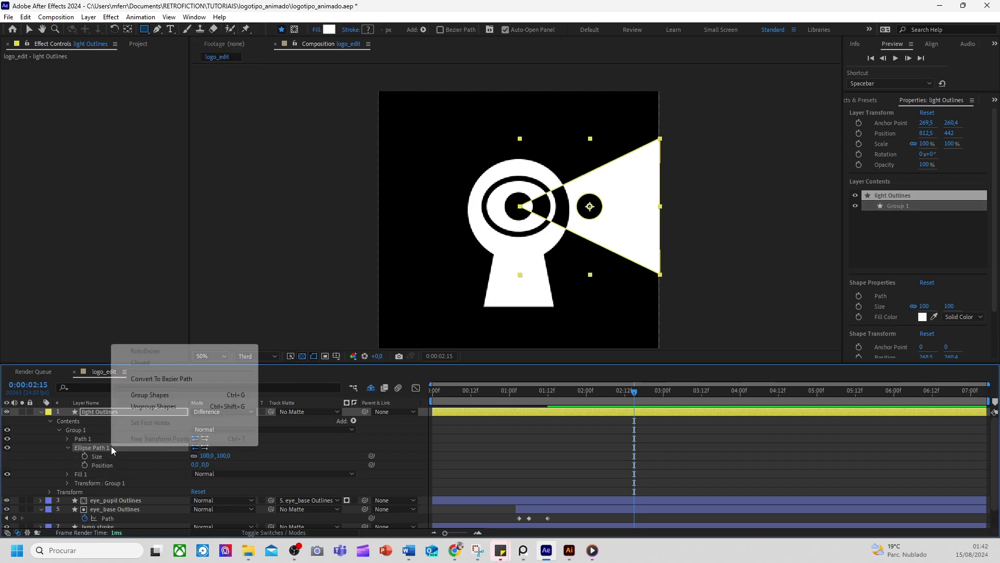
left_click(173, 379)
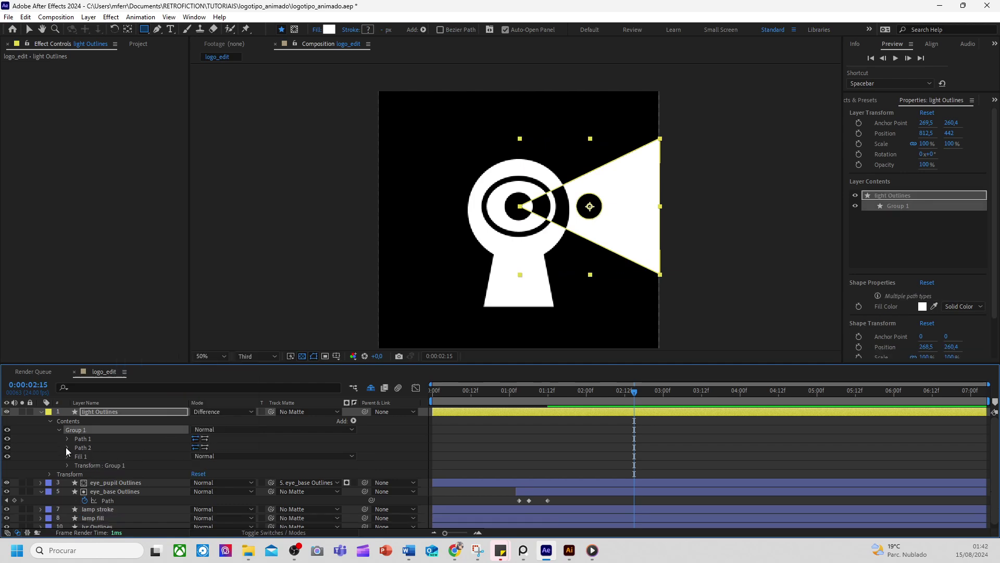
Select Path 2 in the light Outlines layer's Group 1 and reveal its Path property
left_click(92, 449)
left_click(93, 439)
left_click(90, 448)
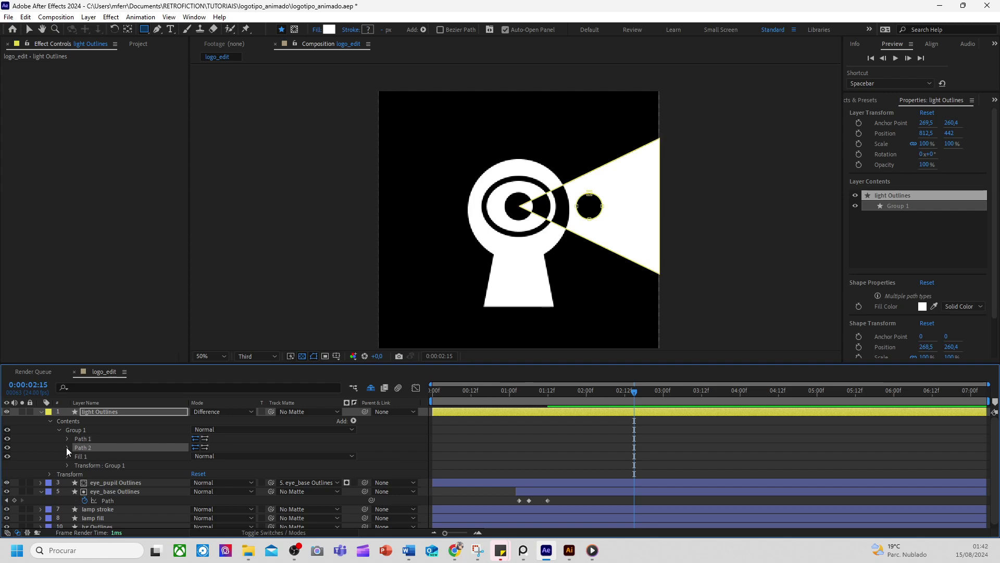
left_click(68, 447)
scroll(630, 225, "up", 2)
key("v")
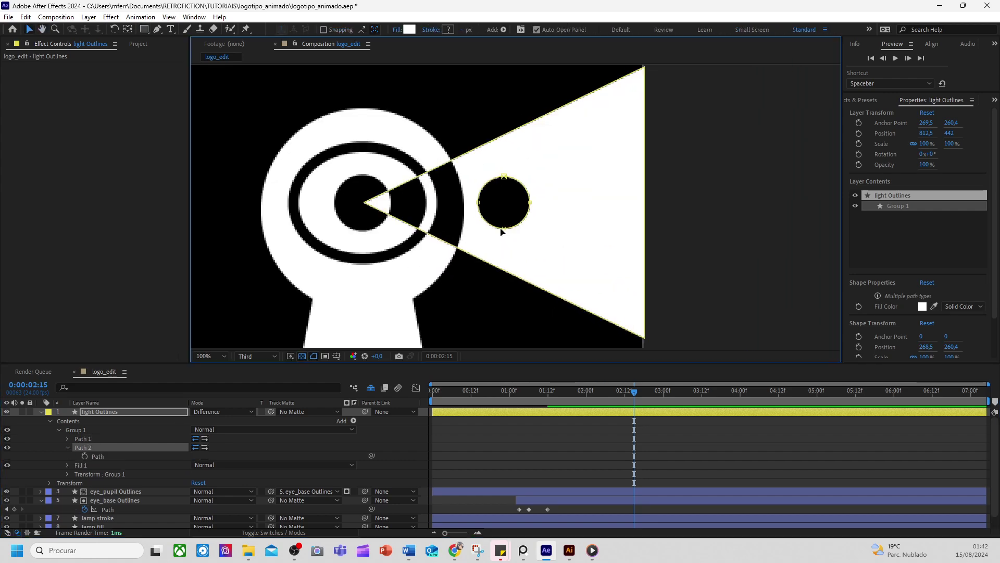
Try to stretch the circle path into a tall, narrow ellipse aligned with the beam's wide end
double_click(504, 230)
left_click_drag(505, 230, 467, 290)
left_click_drag(582, 293, 603, 301)
key("h")
mouse_move(606, 247)
left_mouse_down()
mouse_move(576, 256)
mouse_move(572, 302)
left_mouse_up()
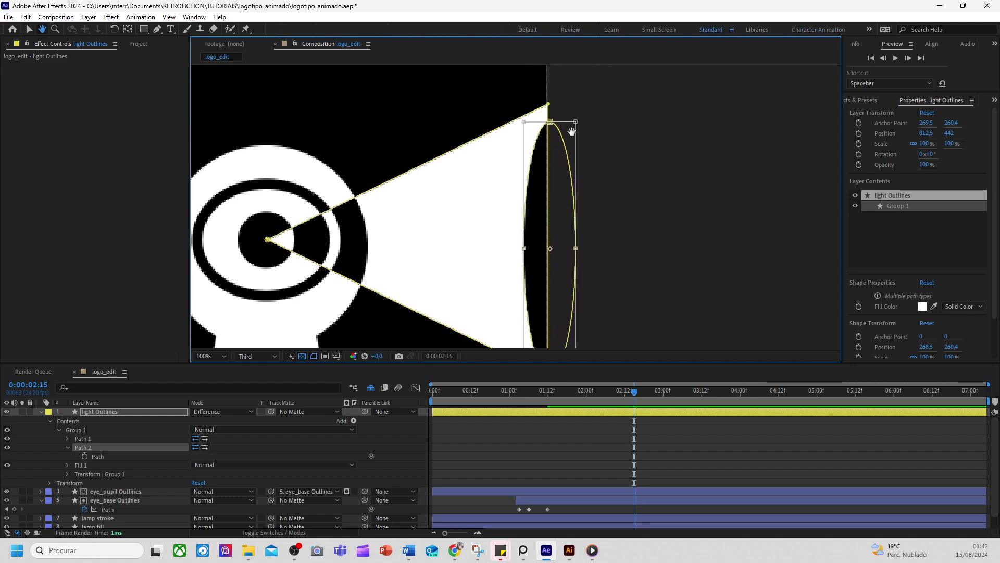
key("v")
mouse_move(550, 121)
left_mouse_down()
mouse_move(550, 107)
mouse_move(590, 62)
mouse_move(584, 106)
left_mouse_up()
key("h")
key("v")
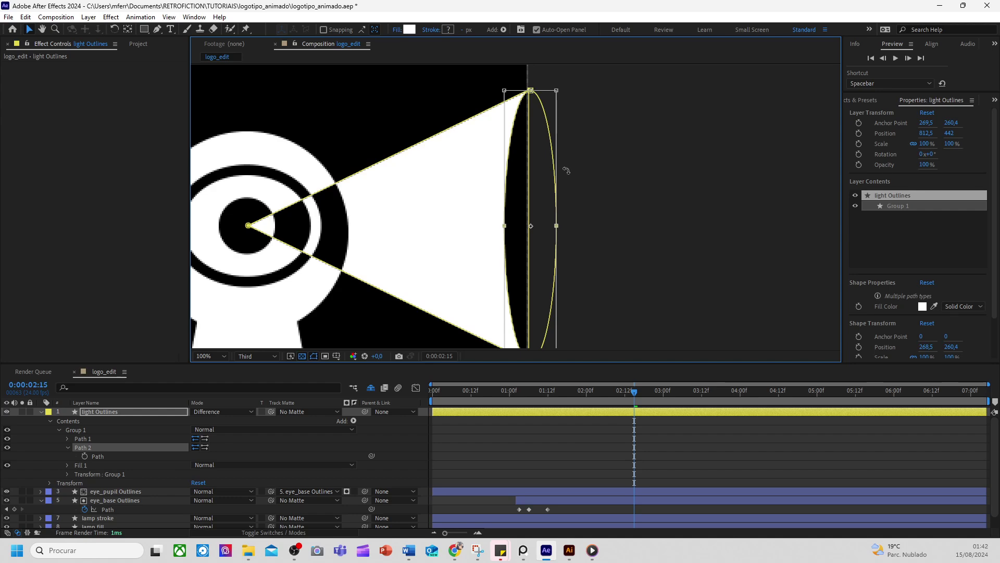
scroll(565, 157, "down", 3)
scroll(542, 192, "up", 3)
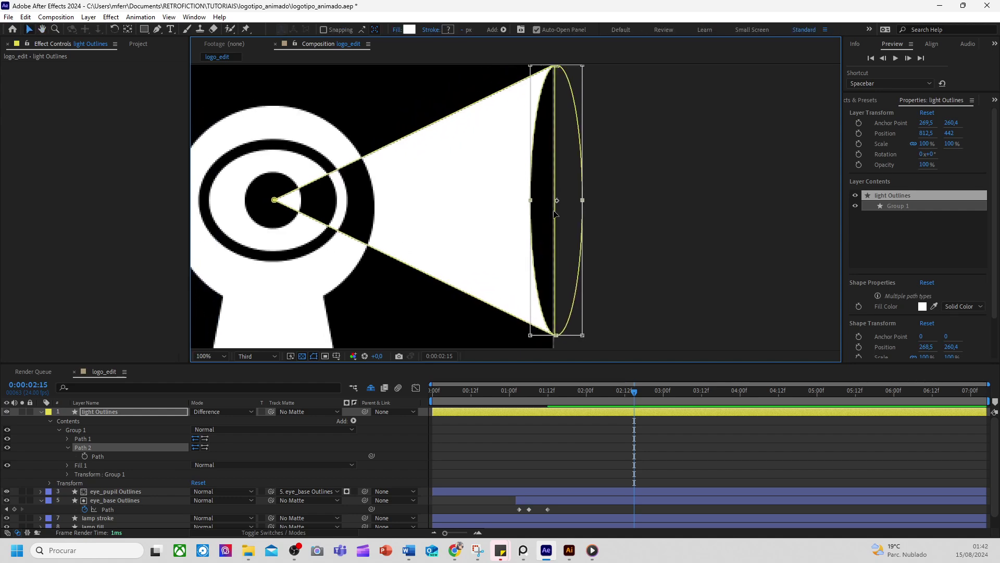
Undo the circle path's stretching and repositioning
left_click_drag(558, 201, 443, 207)
key("ctrl+z")
scroll(489, 201, "down", 2)
scroll(553, 194, "up", 2)
key("ctrl+z")
key("ctrl+z")
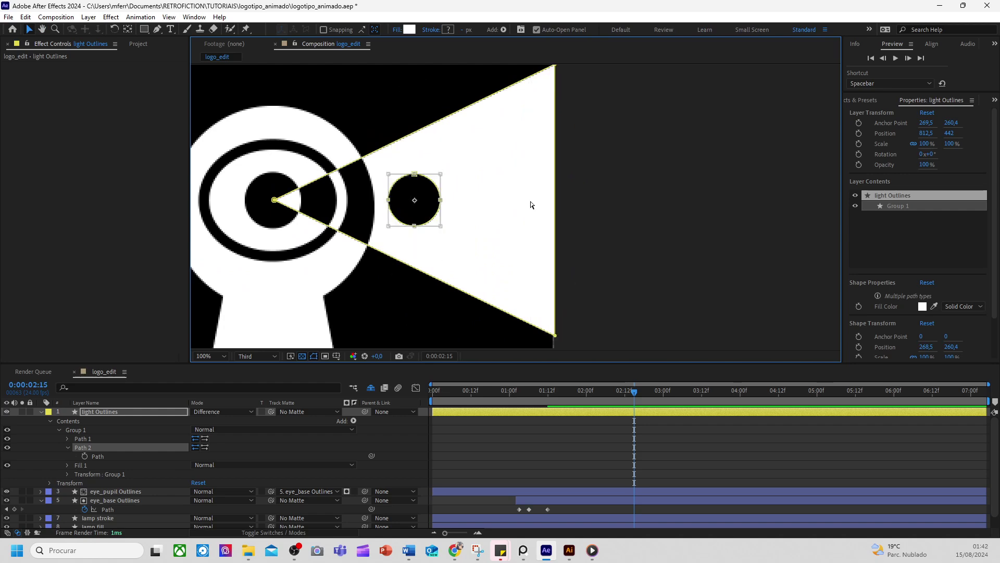
left_click_drag(441, 192, 529, 98)
key("v")
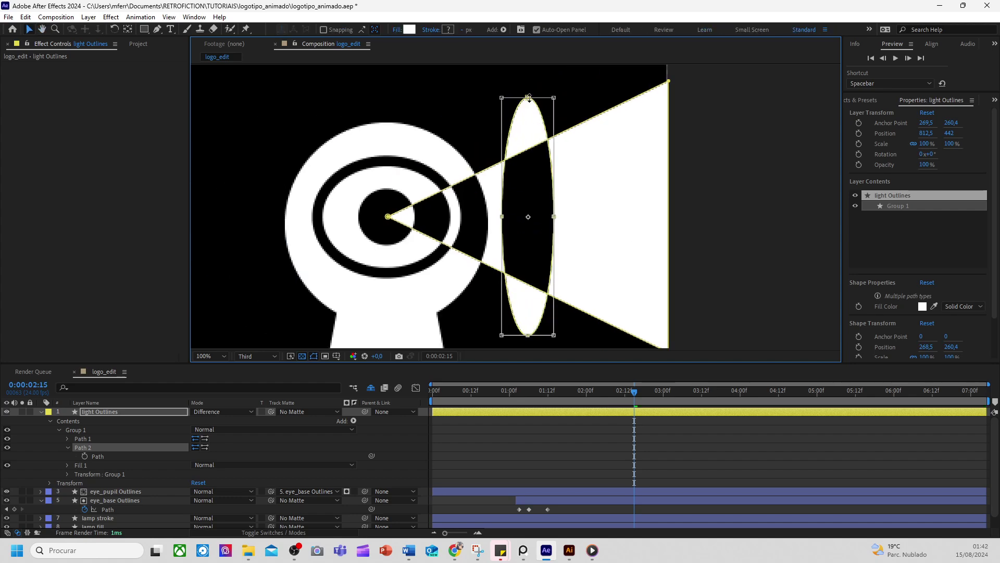
key("ctrl+z")
Enlarge the circle path proportionally to the beam's full height and align its outer edge with the beam's wide end
left_click_drag(553, 192, 625, 70)
left_click_drag(583, 185, 581, 213)
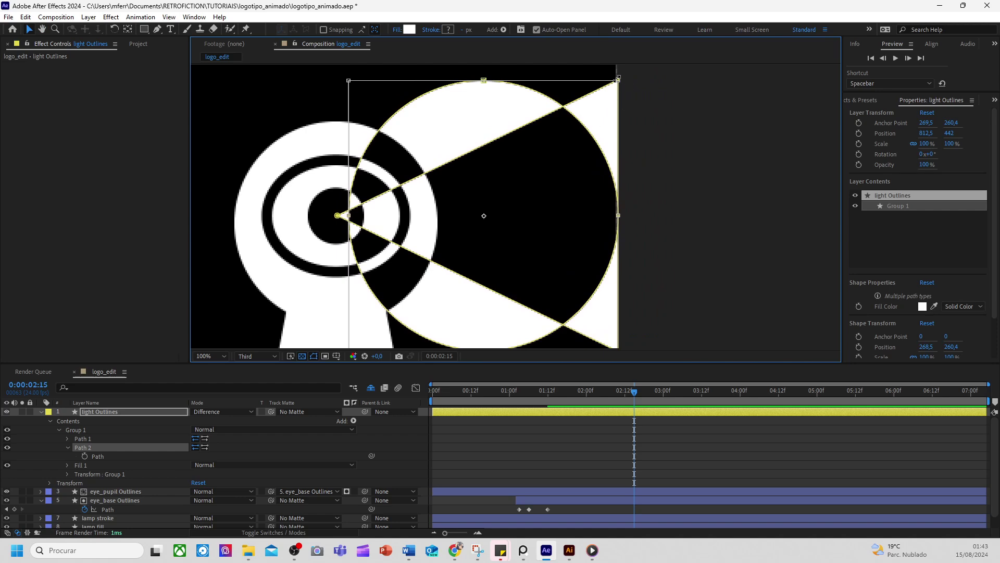
scroll(638, 303, "down", 2)
scroll(641, 271, "left", 1)
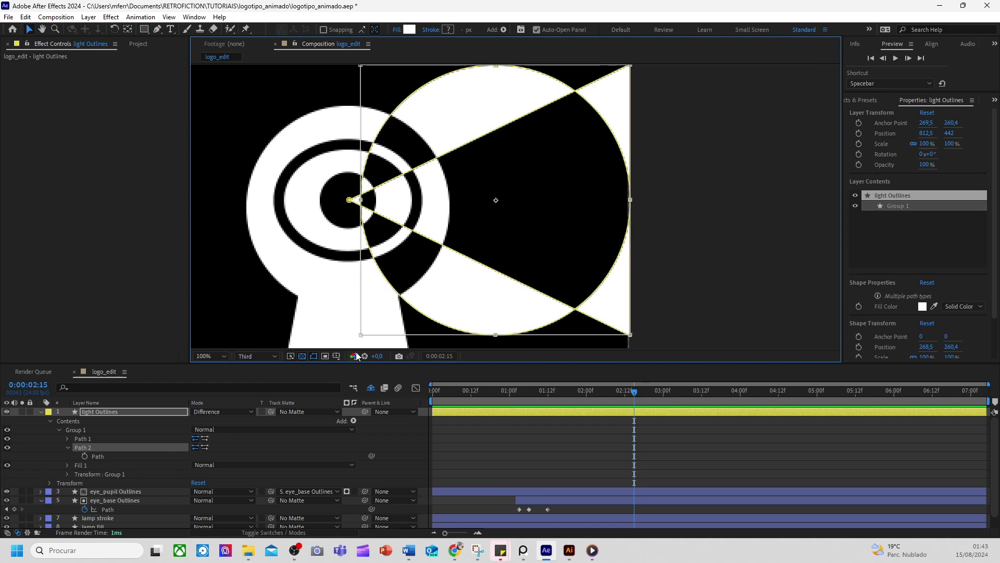
Add Merge Paths to the contents of the light Outlines layer
left_click(65, 448)
left_click(83, 430)
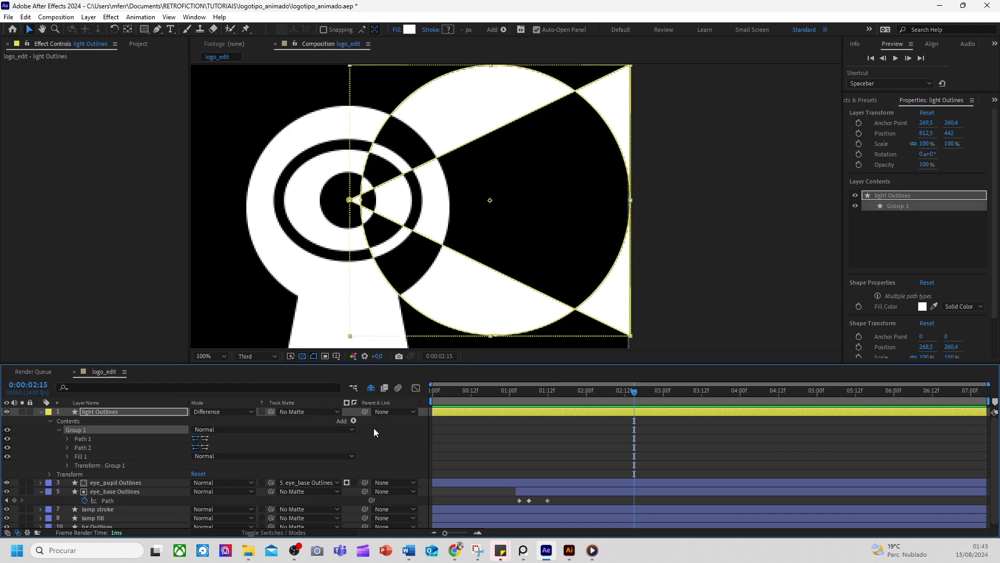
left_click(354, 420)
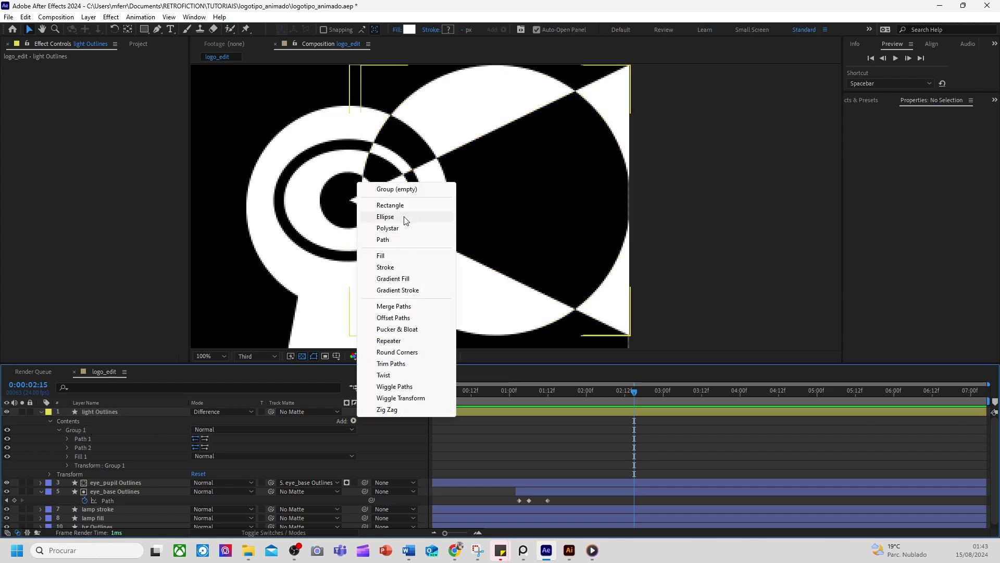
left_click(394, 306)
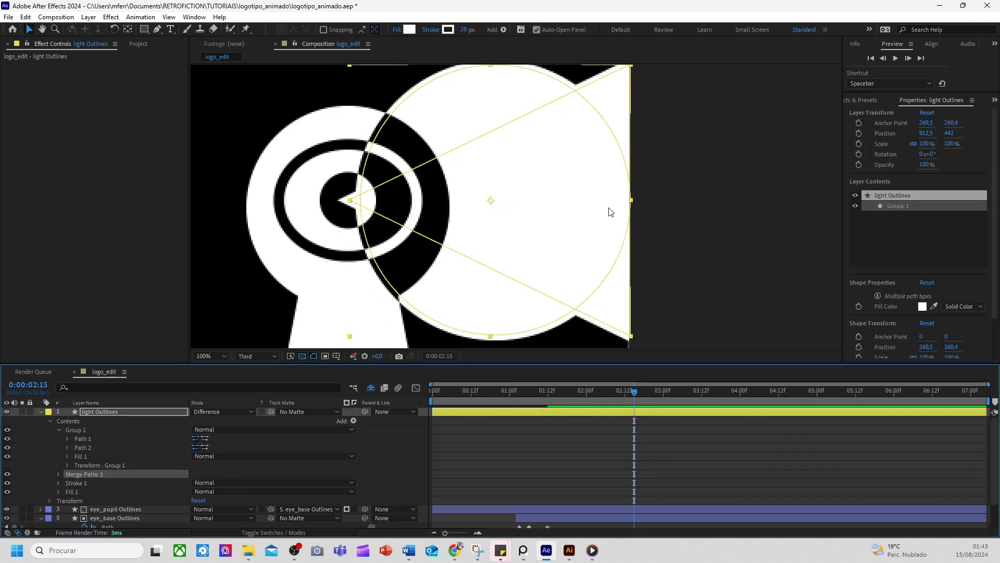
Move Path 1 and Path 2 out of Group 1 to the start of the light Outlines layer's contents
left_click(84, 439)
left_click(88, 464)
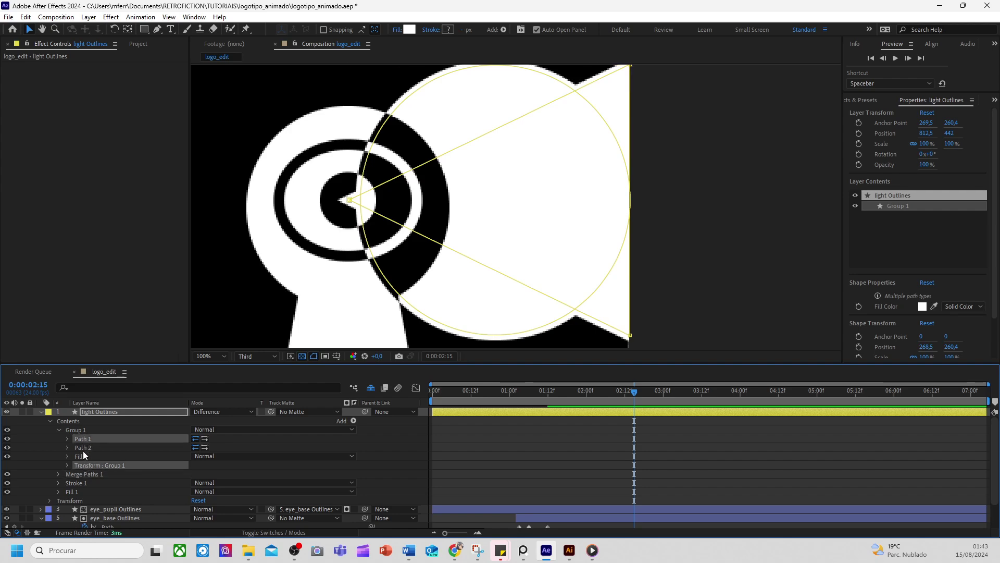
left_click(86, 448)
left_click(89, 442, "shift")
left_click_drag(88, 443, 85, 429)
Delete Group 1, including its fill and transform, from the light Outlines layer's contents
left_click(86, 457)
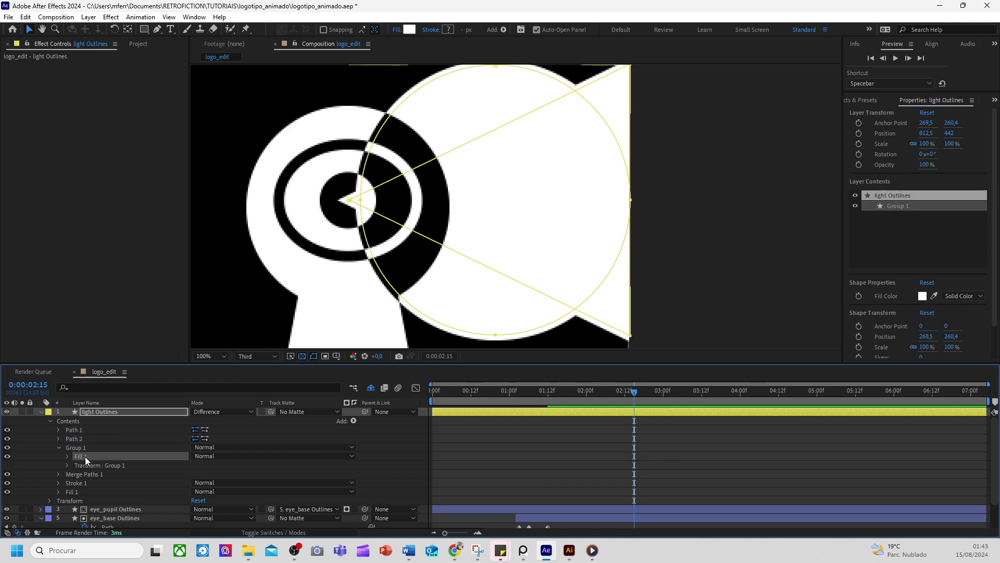
left_click(97, 465)
left_click(87, 457)
left_click(82, 448)
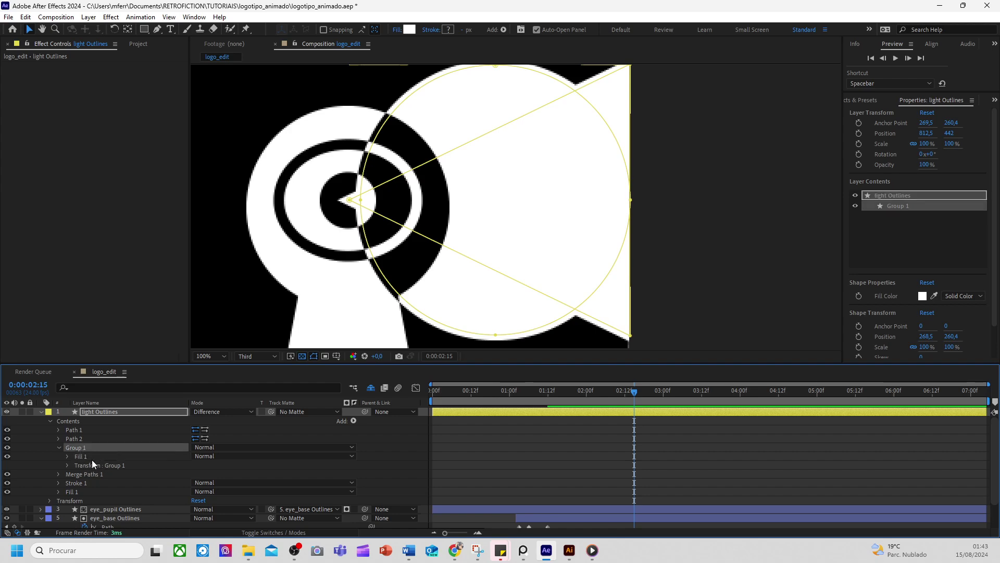
left_click(94, 466, "ctrl")
key("Delete")
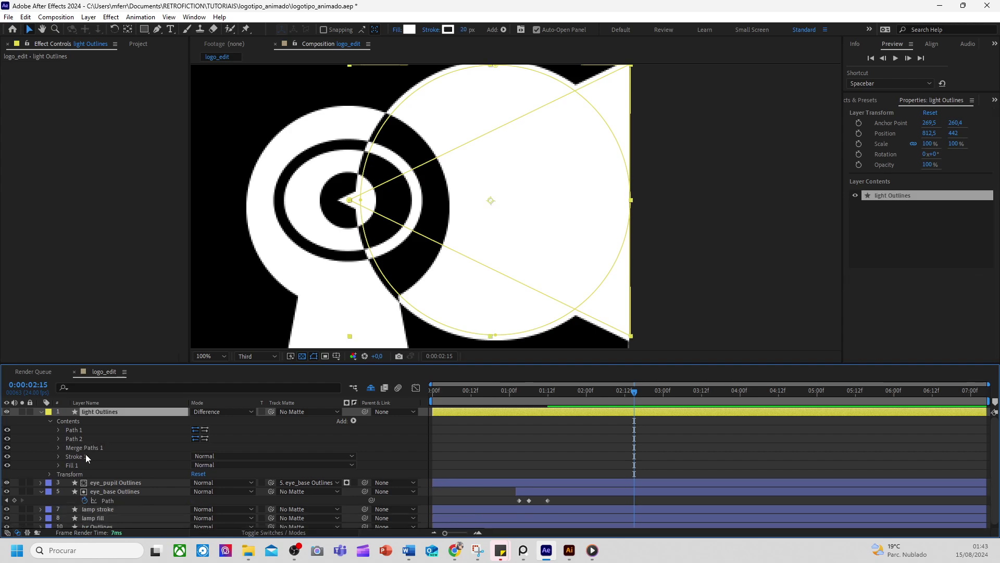
Examine the order of the paths, Merge Paths, stroke and fill in the light Outlines layer's contents
left_click(85, 454)
left_click(80, 463)
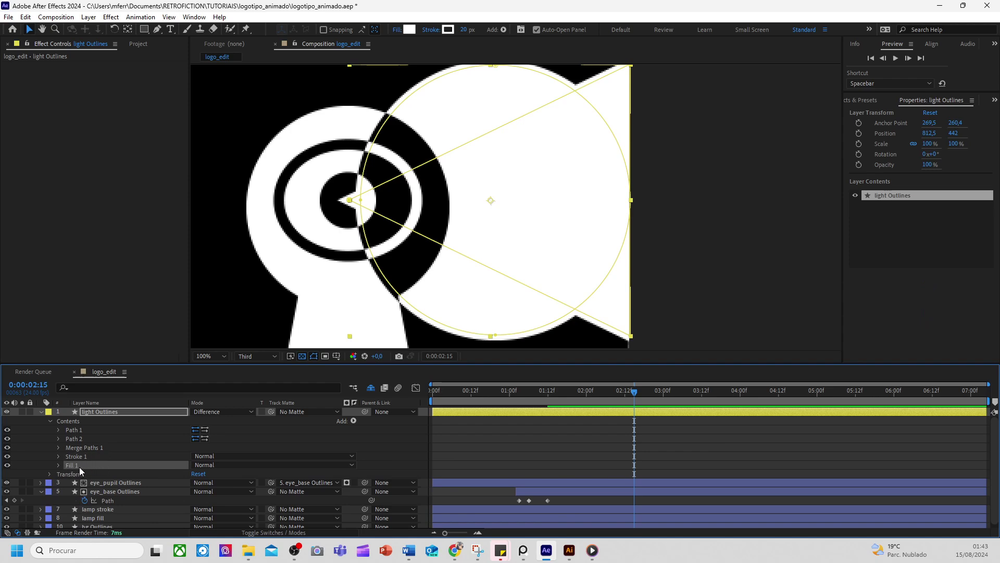
left_click(86, 448)
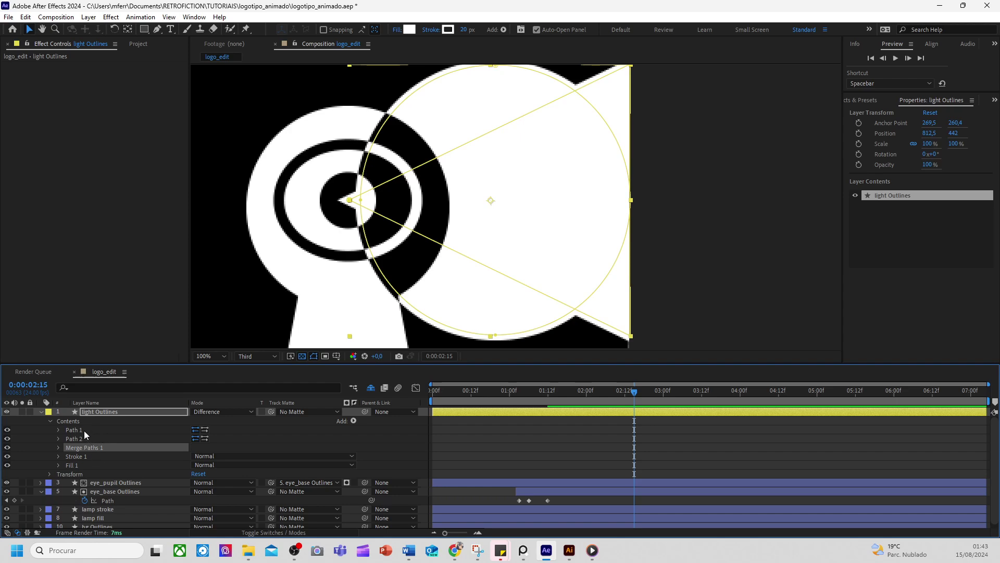
left_click(87, 434)
left_click(92, 439)
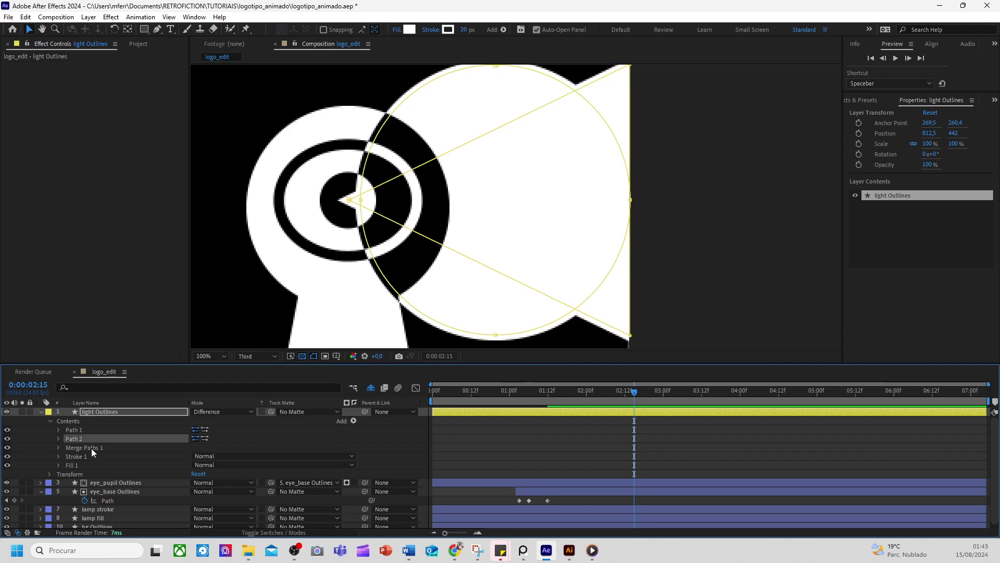
left_click(92, 448)
left_click(76, 456)
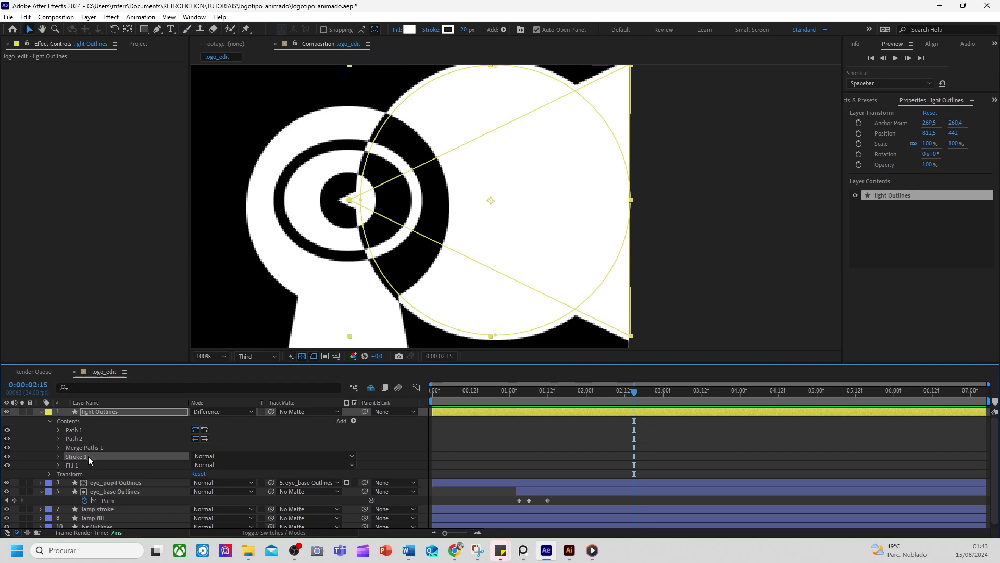
left_click(76, 464)
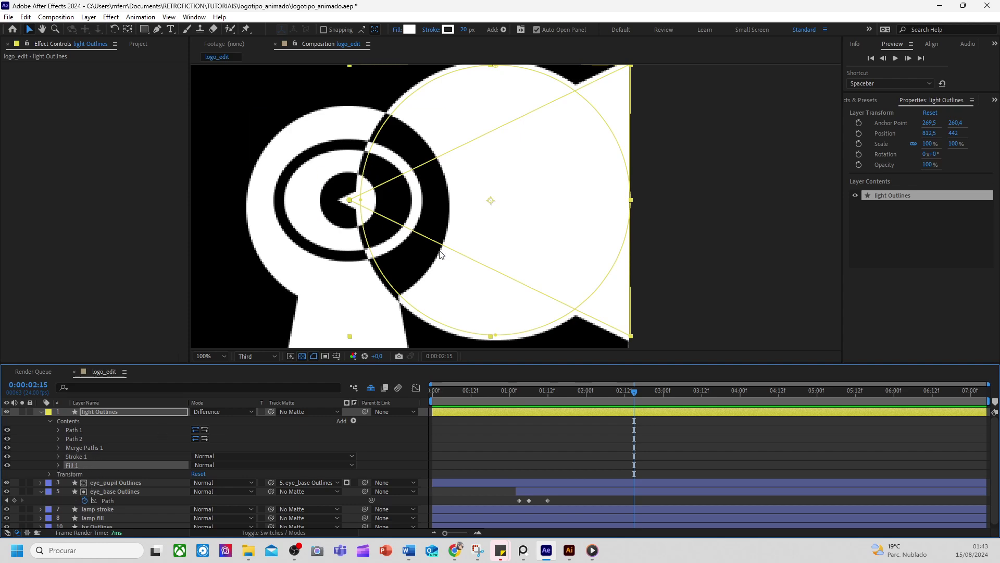
Try moving the upper vertex of the circle path, Path 2, towards the eye
key("comma")
key("comma")
left_click(84, 439)
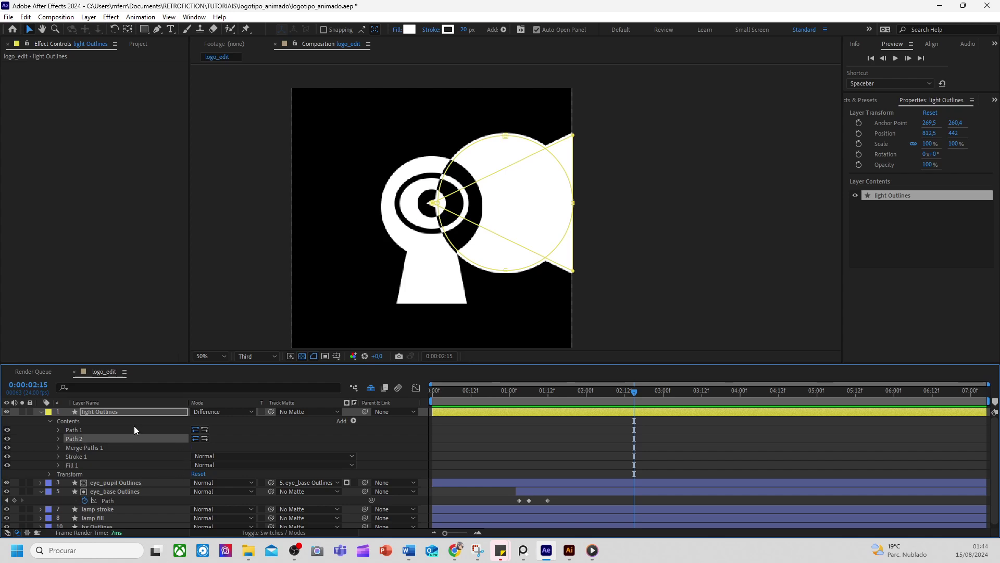
left_click(505, 139)
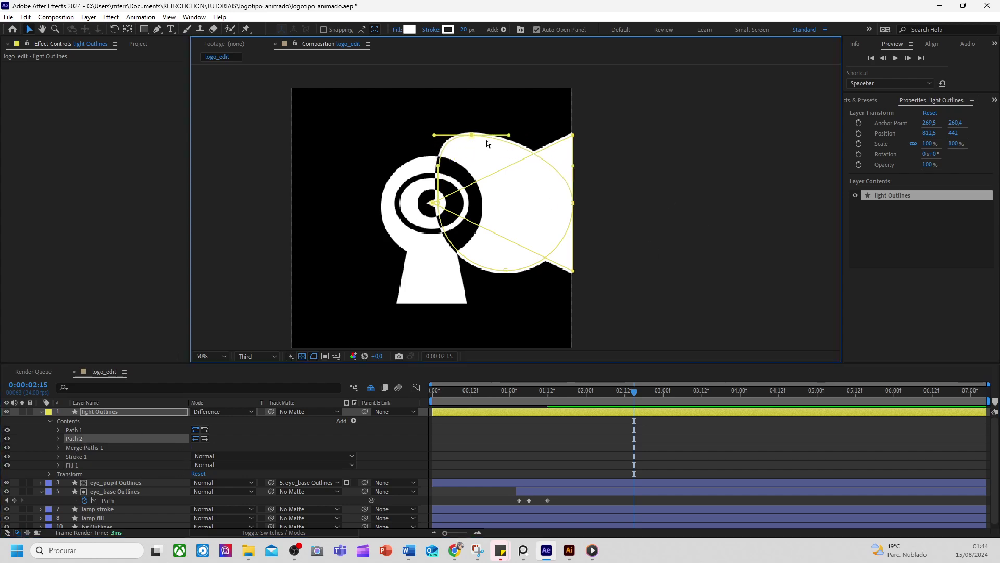
Enable Path keyframing for Path 1 and Path 2 of the light Outlines layer at 0:00:02:15
left_click(58, 439)
left_click(59, 430)
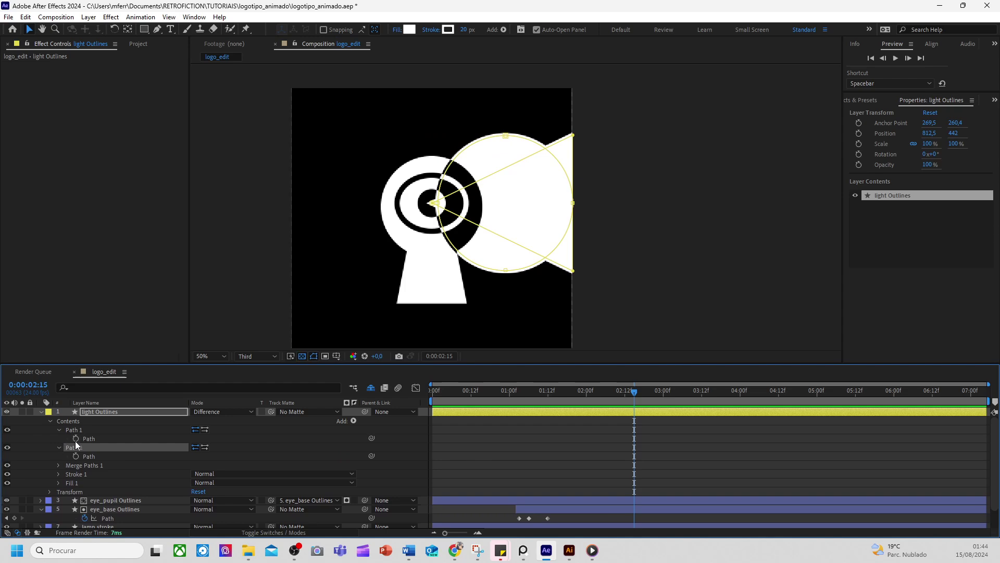
left_click(75, 438)
left_click(76, 456)
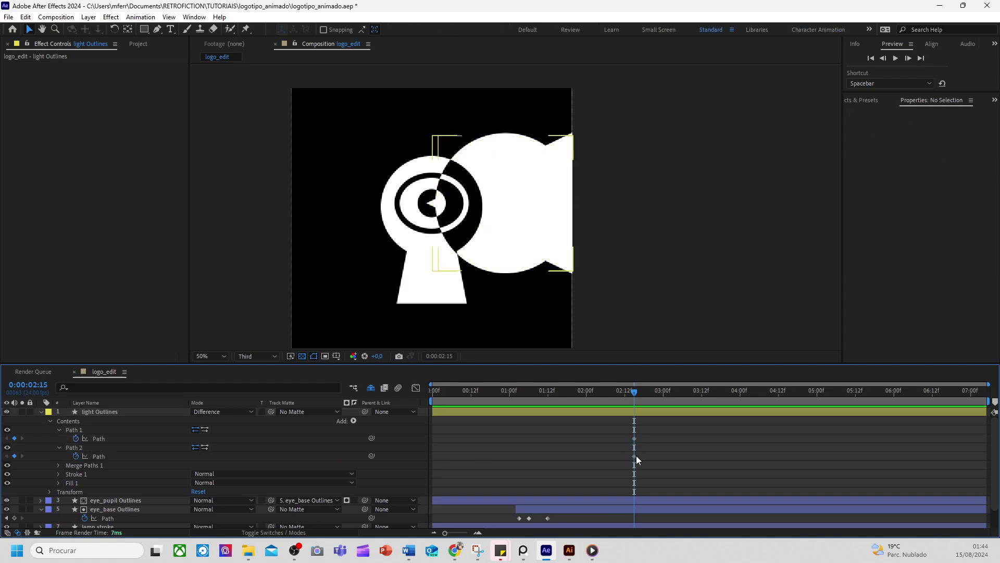
Move Path 2's keyframe to 0:00:02:02 and centre the circle path on the eye's pupil at that time
left_click_drag(635, 455, 594, 456)
left_click(631, 438)
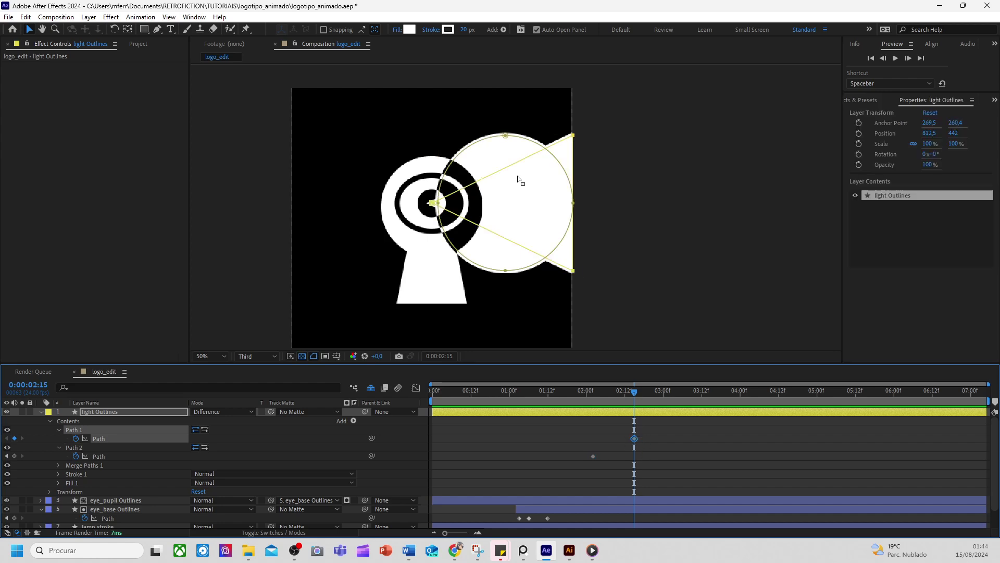
scroll(573, 151, "up", 3)
scroll(604, 105, "down", 3)
key("j")
left_click(593, 455)
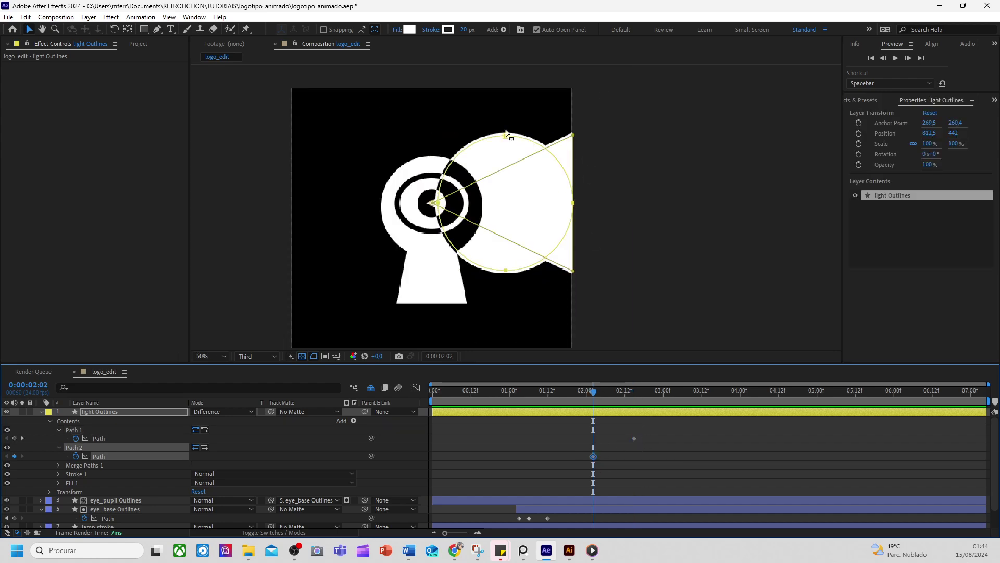
double_click(505, 136)
left_click_drag(520, 139, 448, 145)
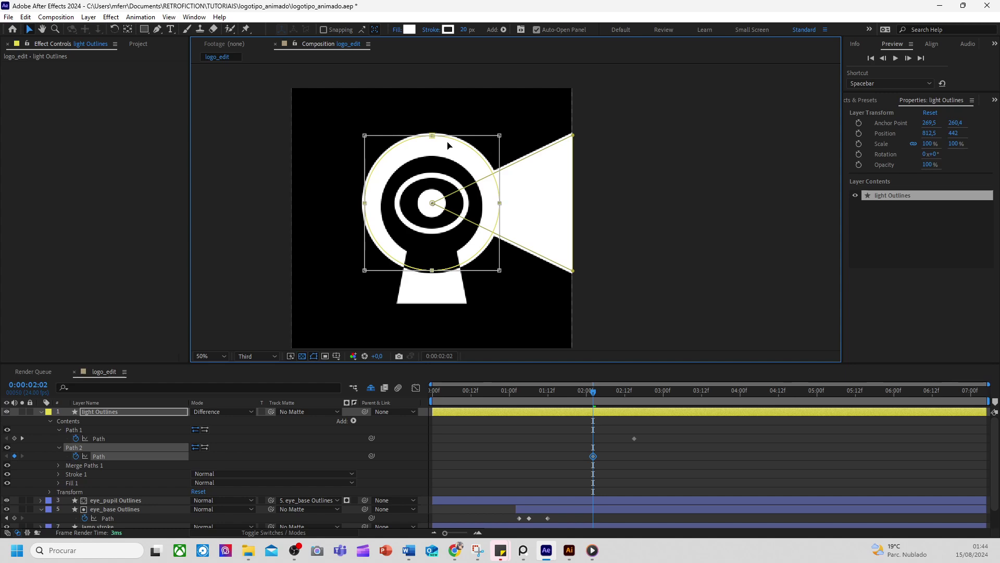
Copy Path 1's keyframe to 0:00:02:02 and collapse the beam there into a vertical line through the circle's centre
left_click(634, 438)
key("ctrl+v")
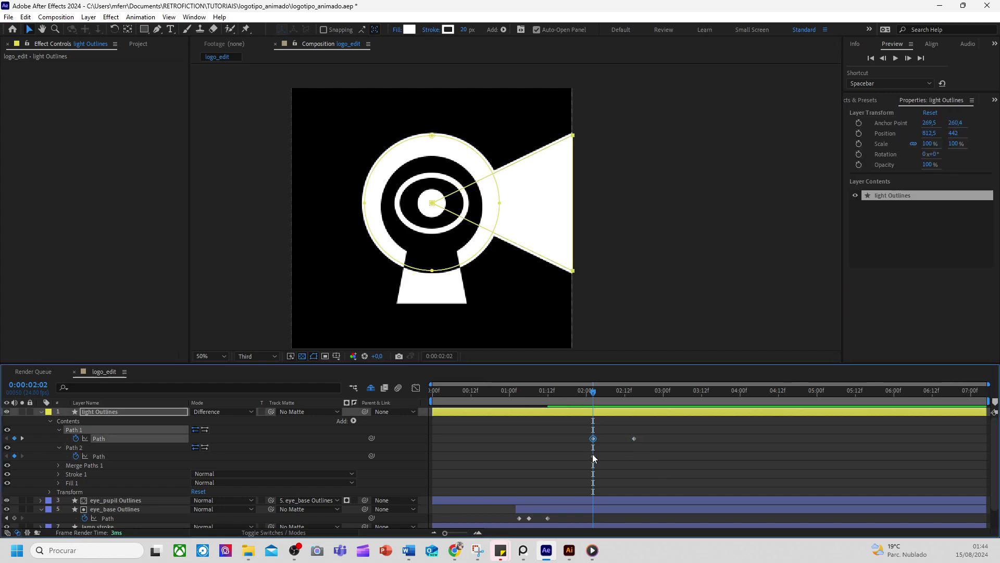
left_click(586, 272)
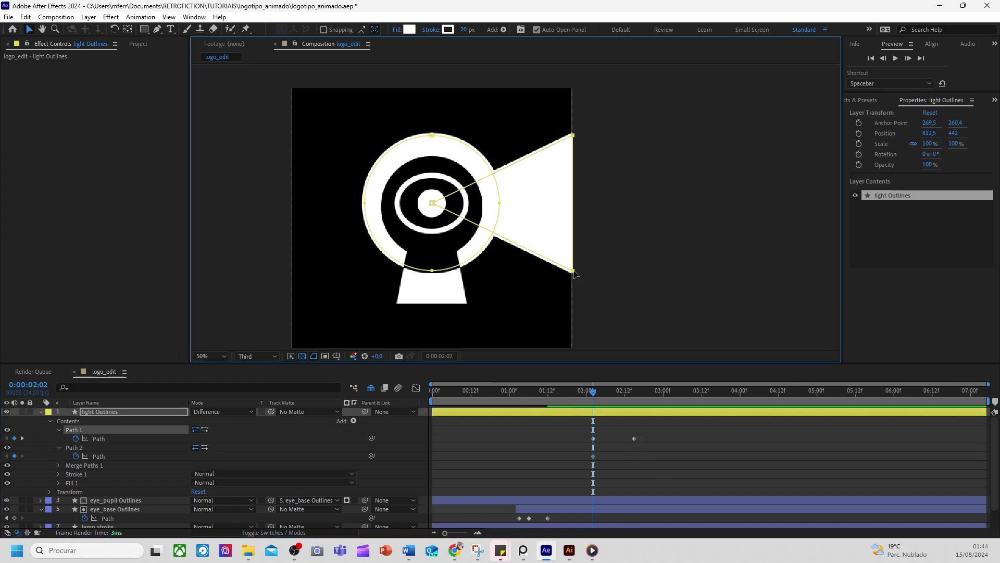
left_click_drag(575, 272, 436, 274)
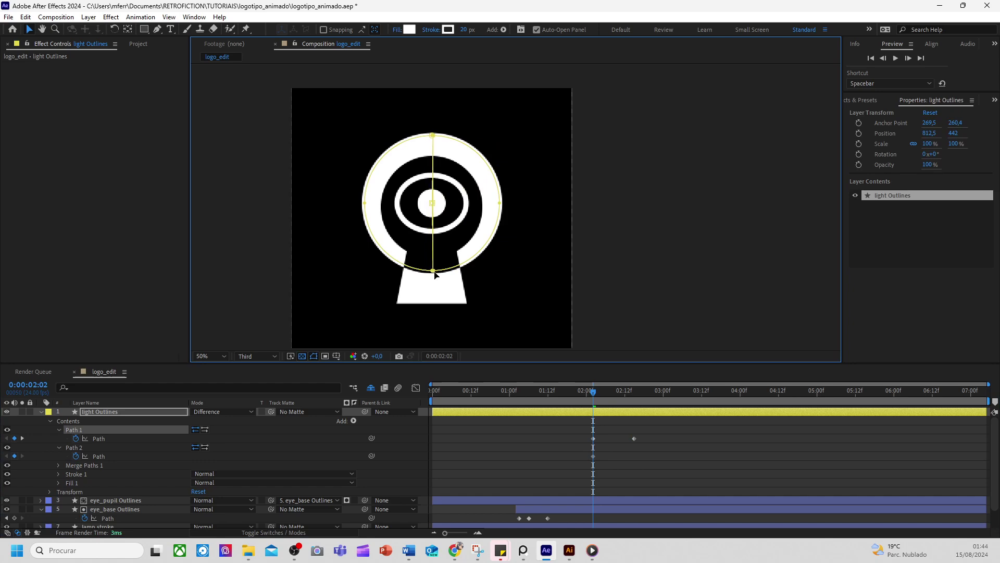
Copy Path 2's keyframe to 0:00:02:15 and reshape the circle there into a narrow ellipse centred on the beam's wide end
key("k")
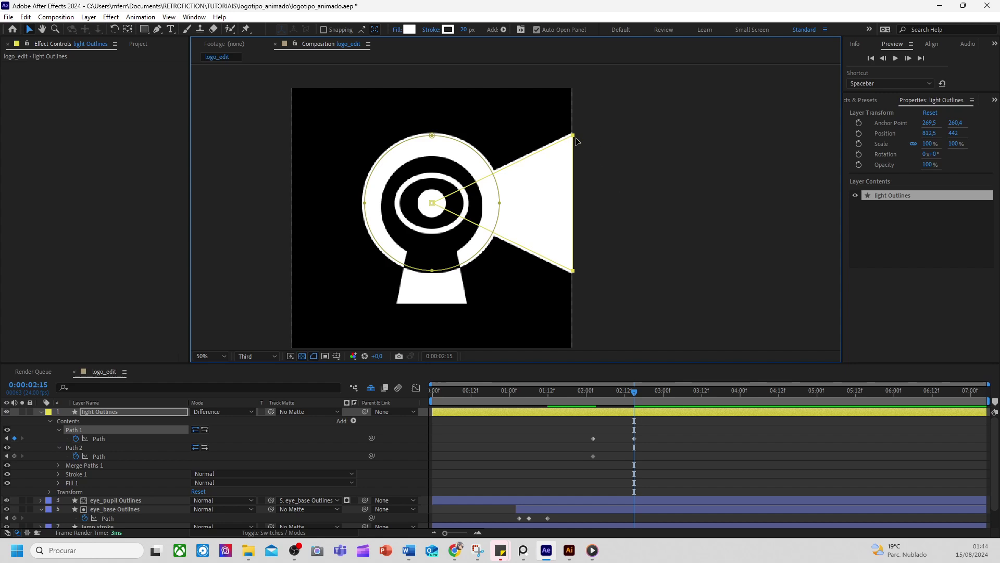
left_click(583, 451)
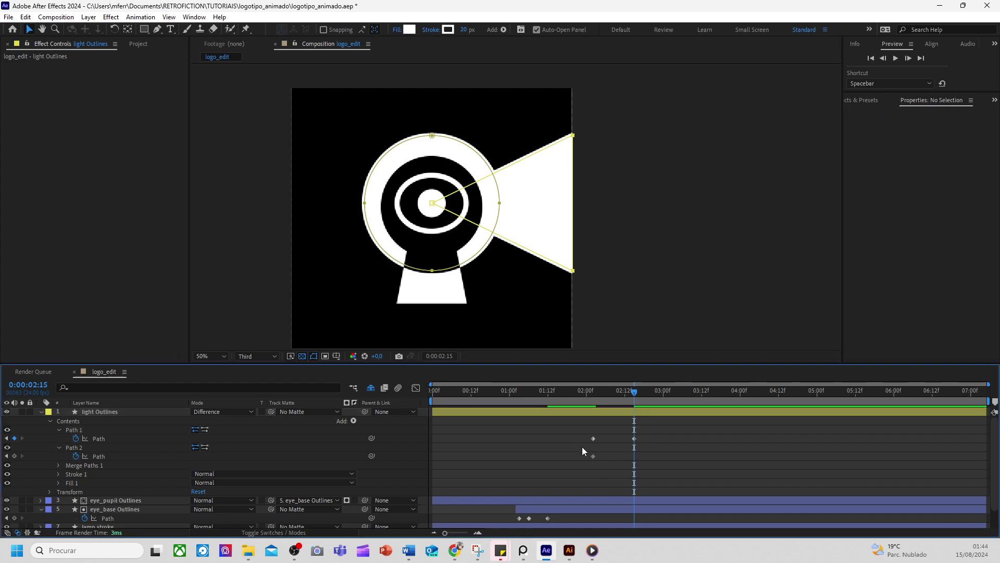
key("ctrl+v")
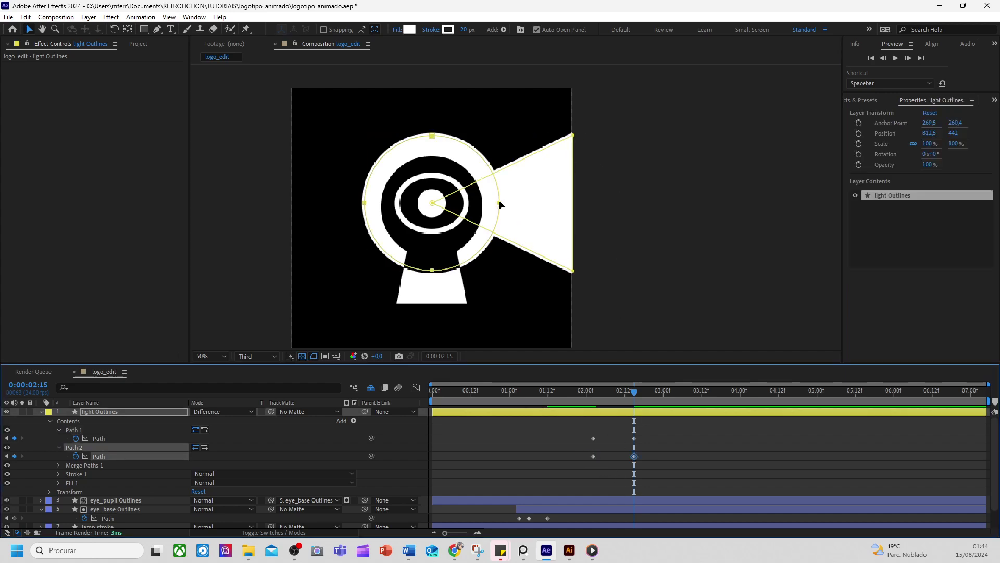
left_click_drag(501, 205, 546, 215)
left_click(639, 391)
left_click_drag(636, 393, 615, 408)
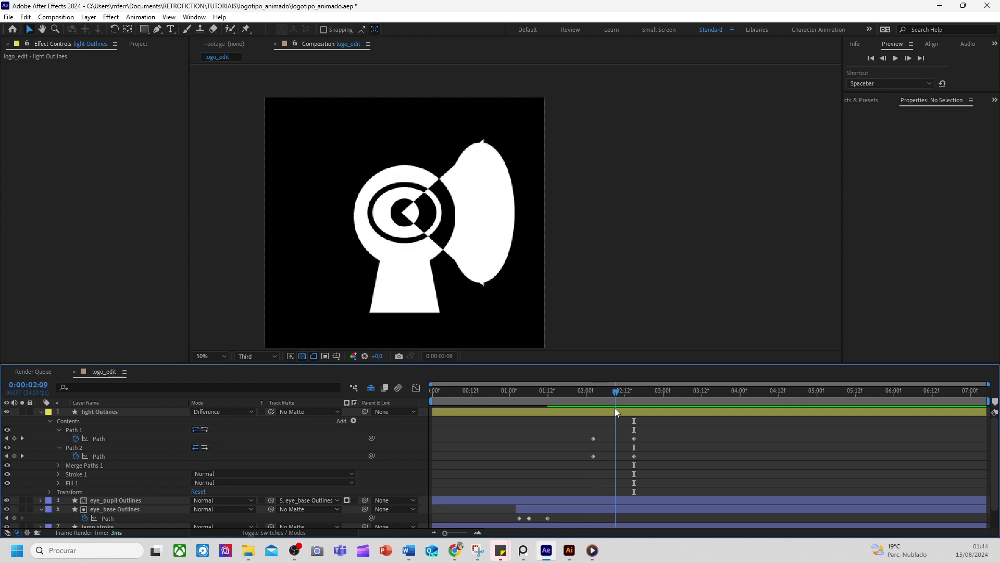
key("ctrl+v")
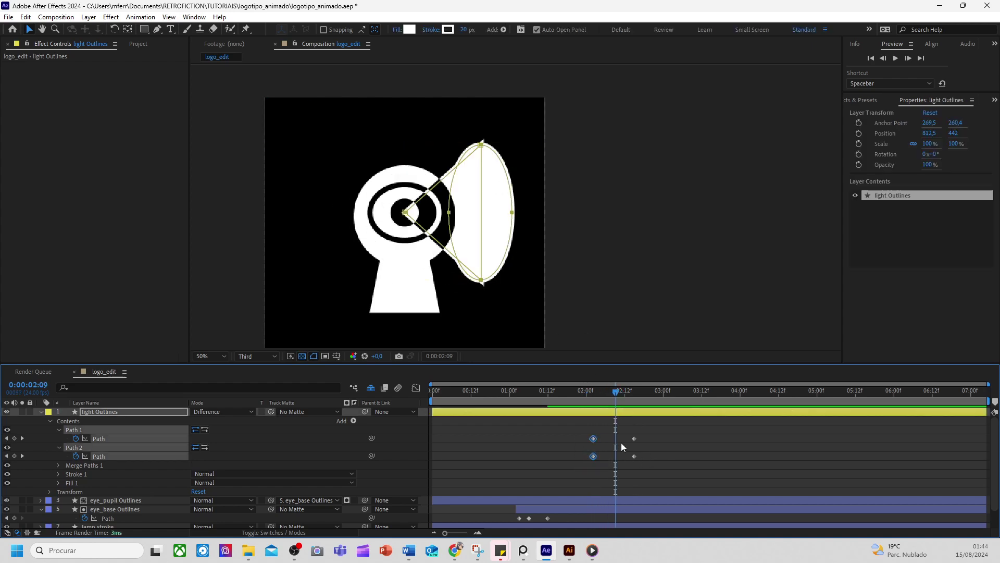
key("ctrl+z")
left_click(14, 438)
left_click(14, 456)
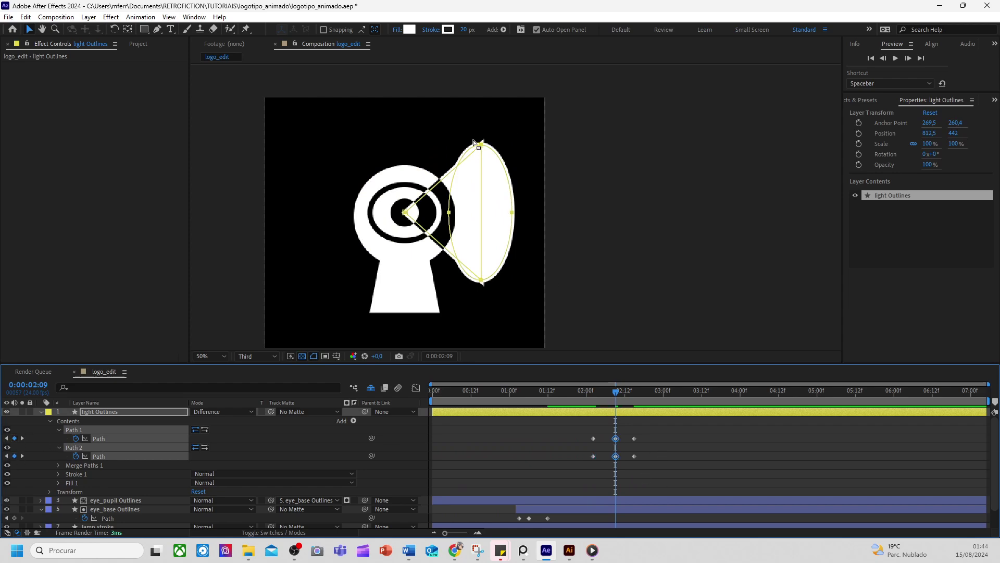
scroll(473, 139, "up", 4)
scroll(493, 140, "down", 2)
key("ctrl+z")
key("ctrl+z")
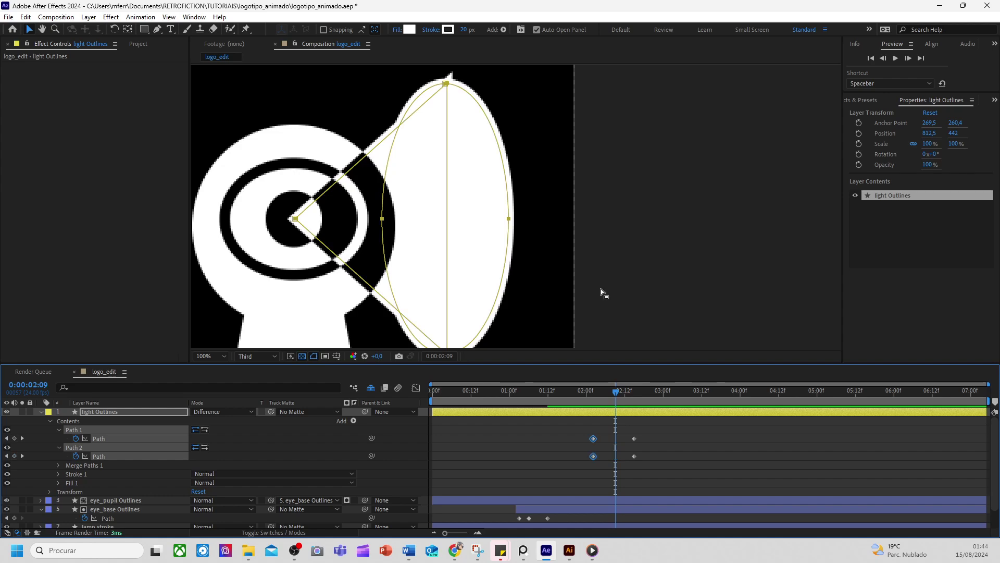
Delete Stroke 1 from the light Outlines layer, leaving only its fill
mouse_move(629, 398)
left_mouse_down()
mouse_move(595, 395)
mouse_move(618, 399)
left_mouse_up()
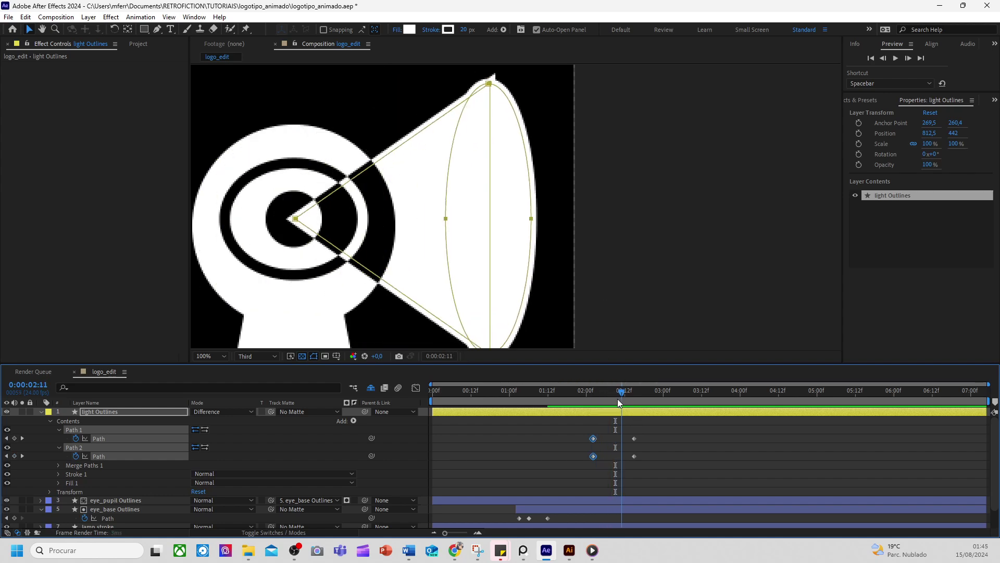
left_click(7, 473)
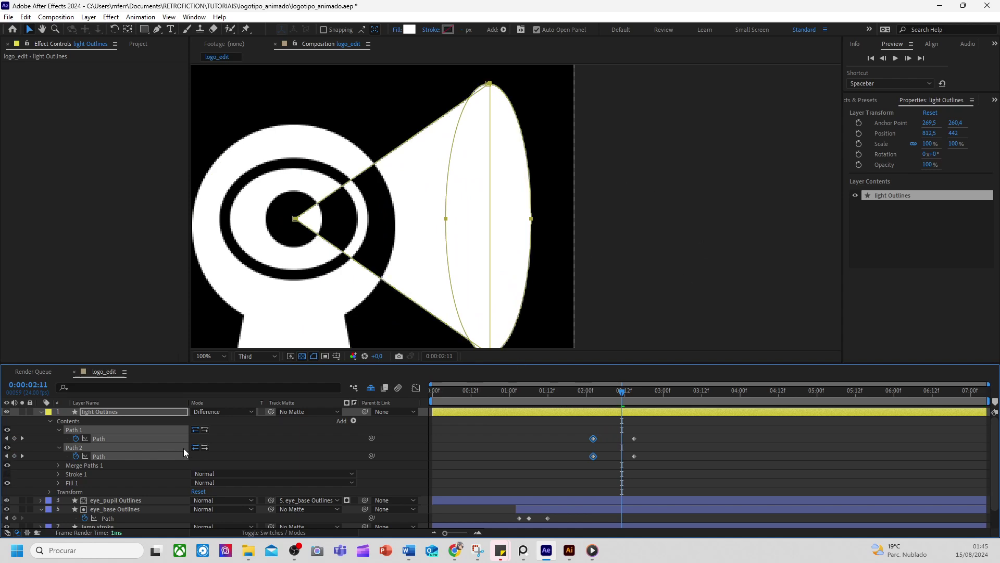
left_click(78, 472)
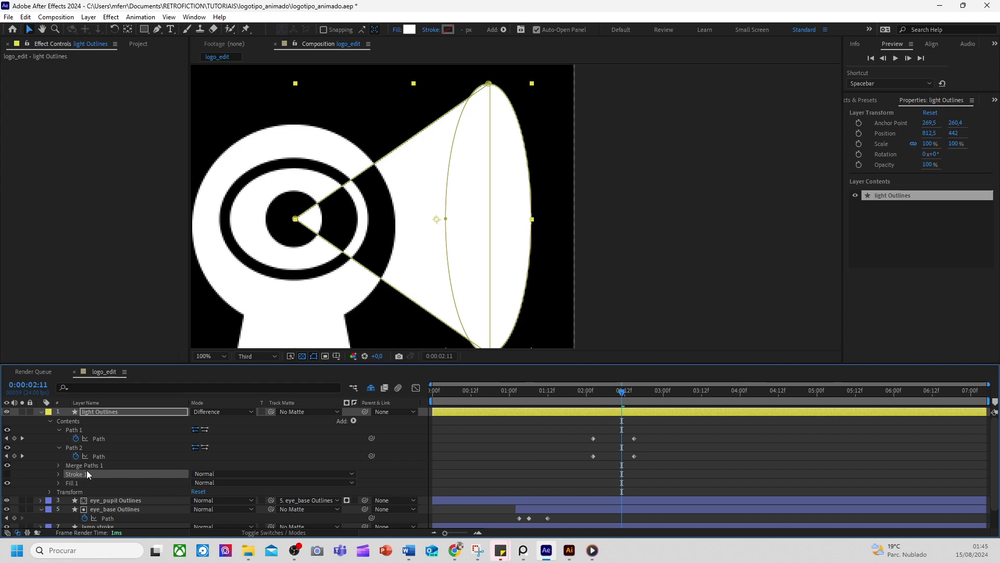
key("Delete")
key("comma")
left_click(623, 145)
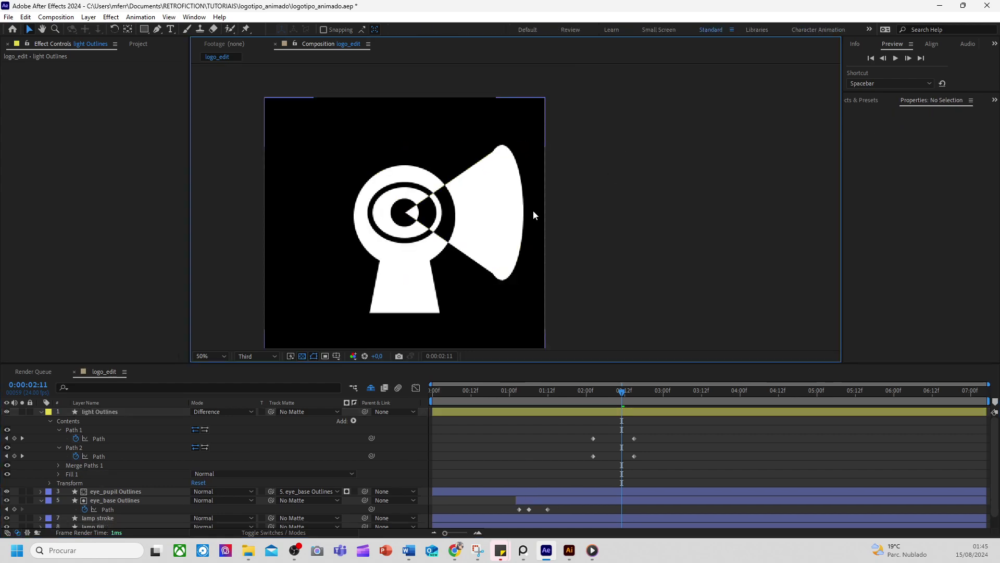
Copy the Path 1 and Path 2 keyframes from 0:00:02:02 to 0:00:01:20 on the light Outlines layer
left_click_drag(613, 396, 574, 405)
left_click(593, 438)
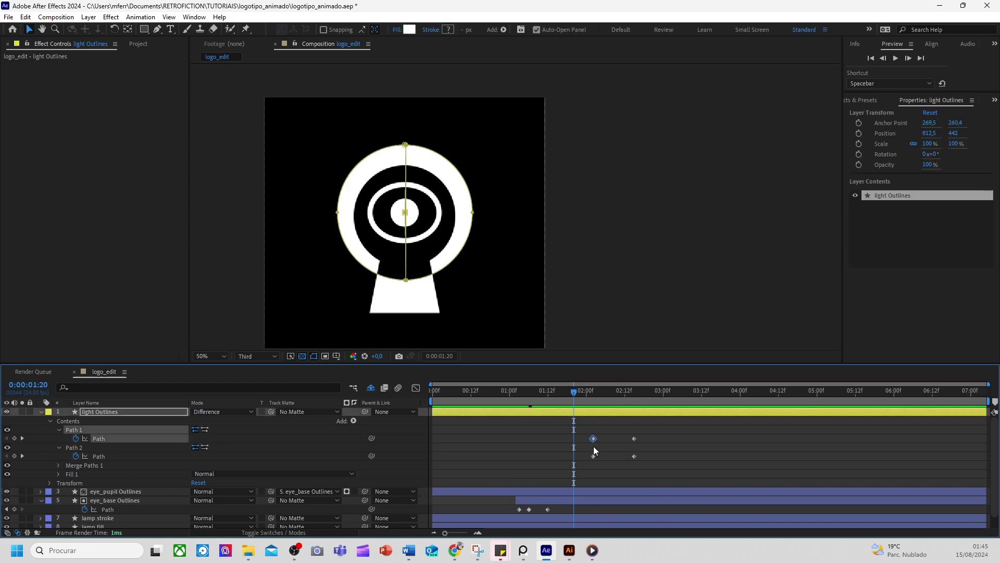
left_click(593, 456, "shift")
key("ctrl+c")
key("ctrl+v")
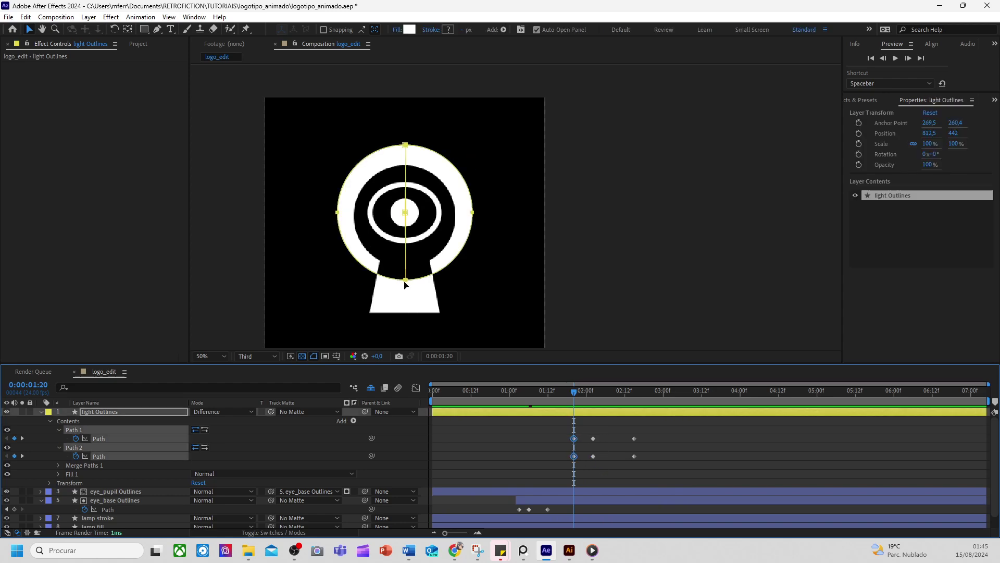
Shrink the circle and the collapsed beam line at 0:00:01:20 to a tiny point at the pupil's centre
double_click(407, 280)
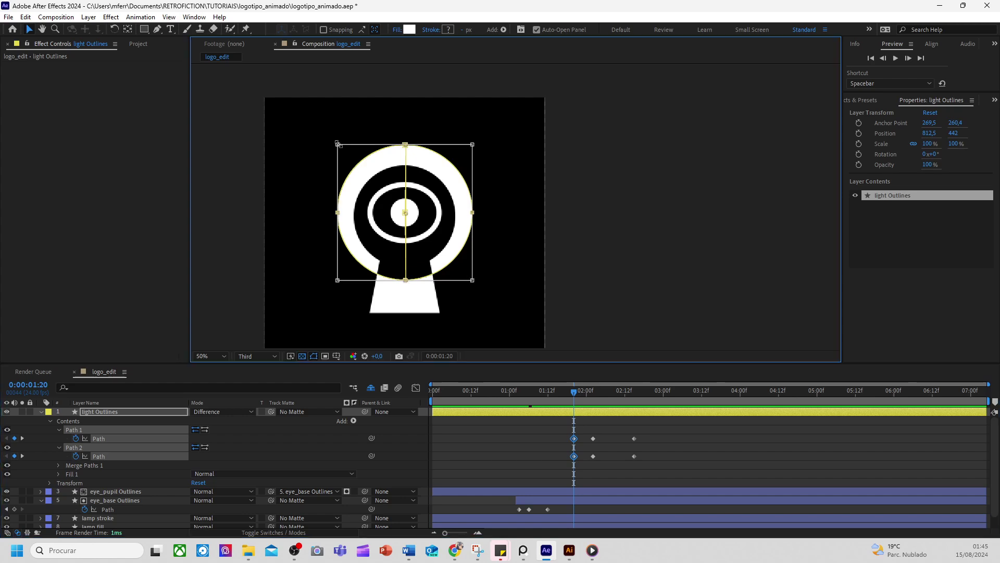
left_click_drag(421, 217, 478, 229)
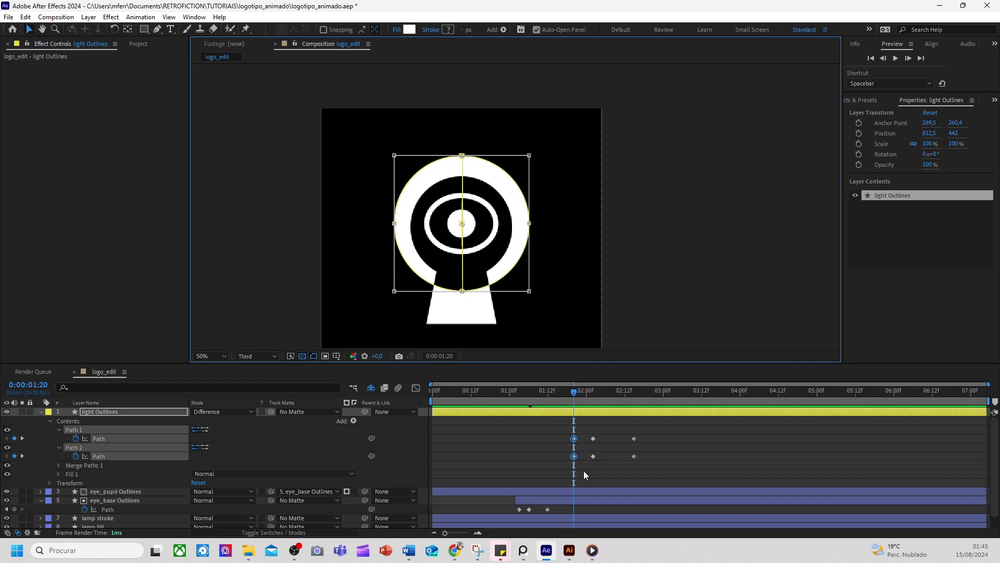
left_click_drag(395, 155, 462, 219)
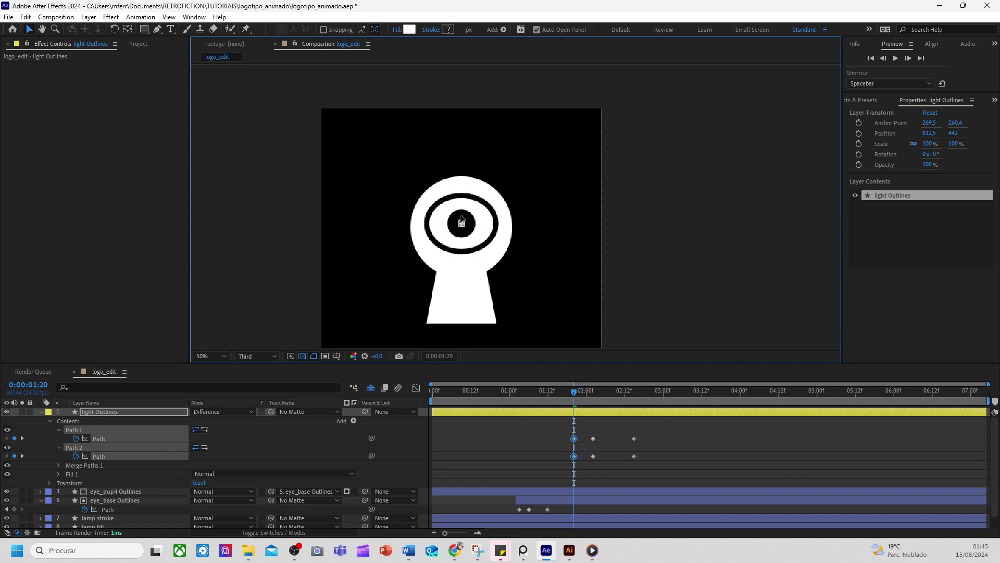
Trim the light Outlines layer's start to 0:00:01:20 and shift the layer earlier to begin at eye_base's last Path keyframe
mouse_move(575, 402)
left_mouse_down()
mouse_move(637, 404)
mouse_move(574, 401)
left_mouse_up()
left_click(570, 412)
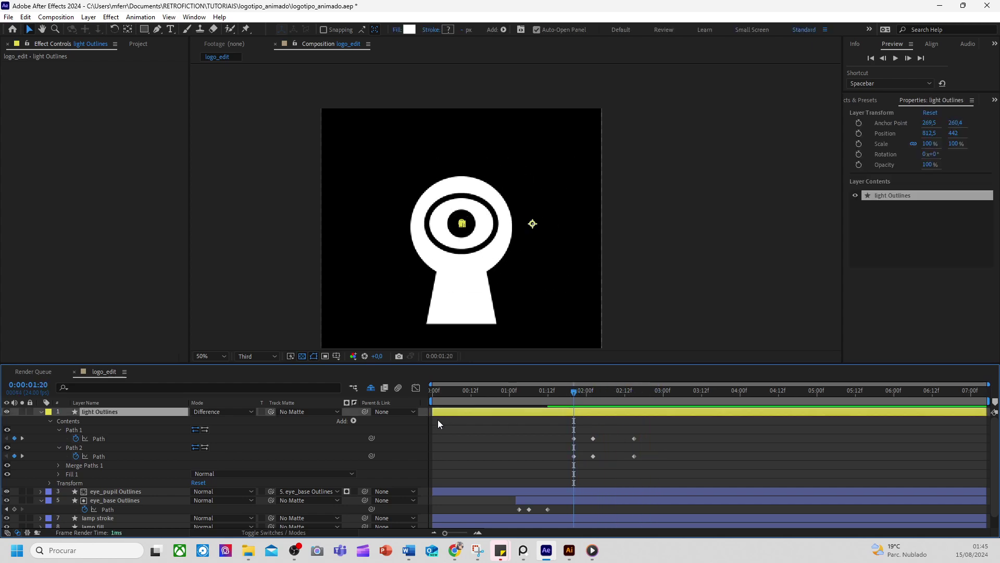
left_click_drag(434, 411, 568, 412)
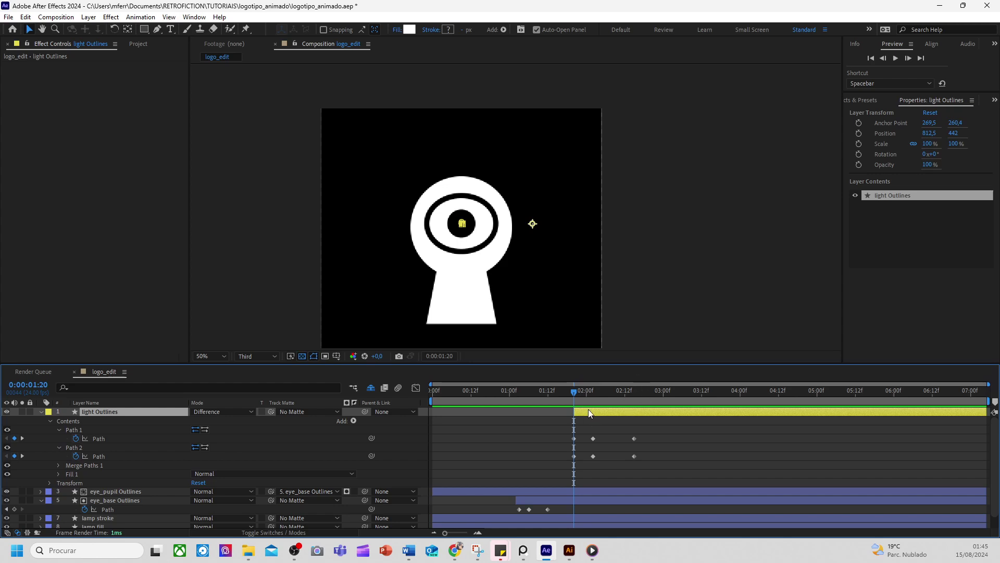
left_click_drag(589, 413, 544, 416)
key("F2")
left_click(507, 402)
Copy both full-beam Path keyframes to 0:00:03:03 to hold the rightward beam
left_click_drag(575, 426, 673, 427)
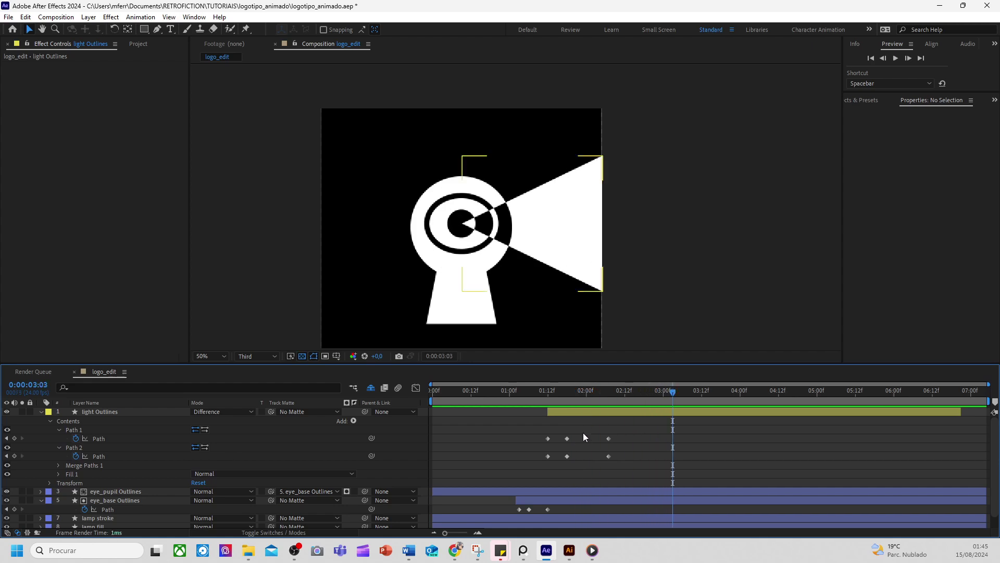
left_click_drag(583, 433, 622, 461)
key("ctrl+c")
key("ctrl+v")
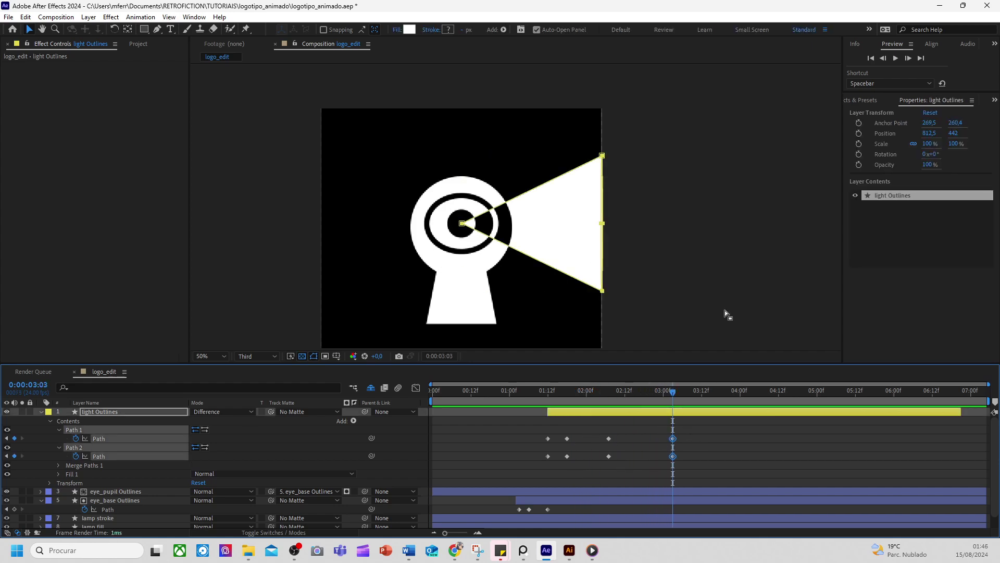
Paste the beam keyframes at 0:00:03:17 and move the beam's wide end to the composition's left edge
left_click_drag(690, 392, 717, 401)
key("ctrl+v")
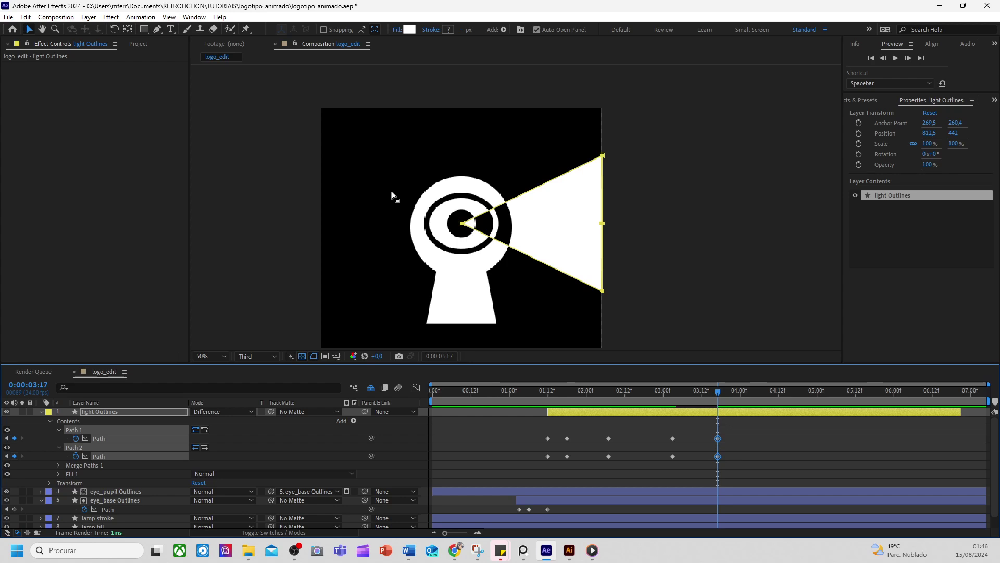
left_click_drag(596, 142, 626, 317)
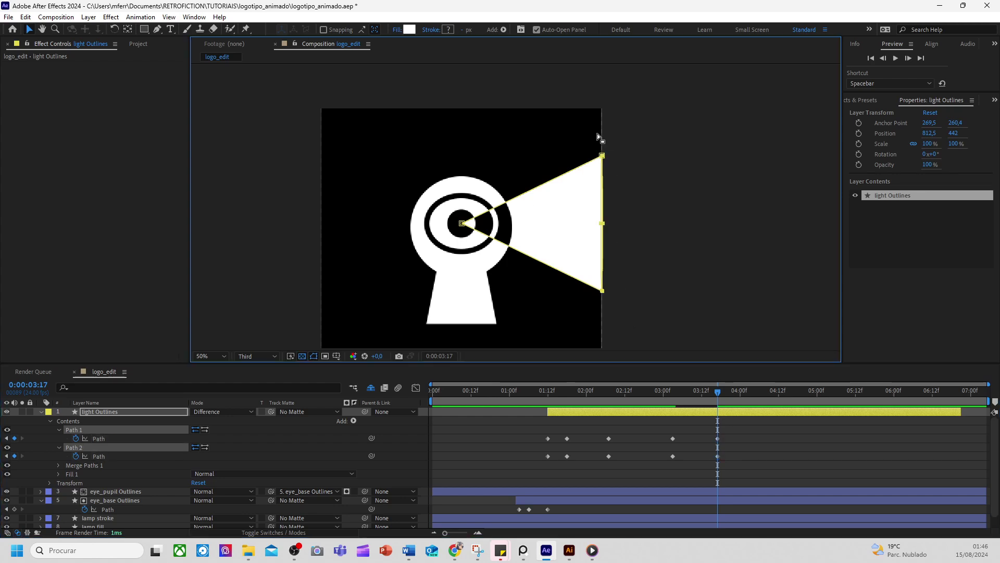
left_click_drag(604, 227, 321, 236)
left_click(690, 483)
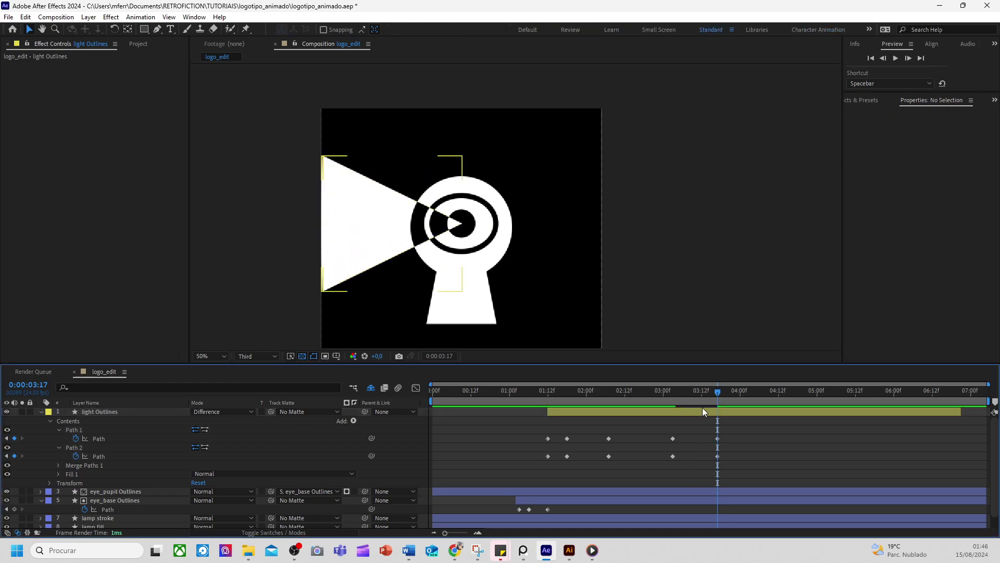
Copy the full-circle Path 1 and Path 2 keyframes to 0:00:03:10, between the rightward and leftward beams
left_click(696, 392)
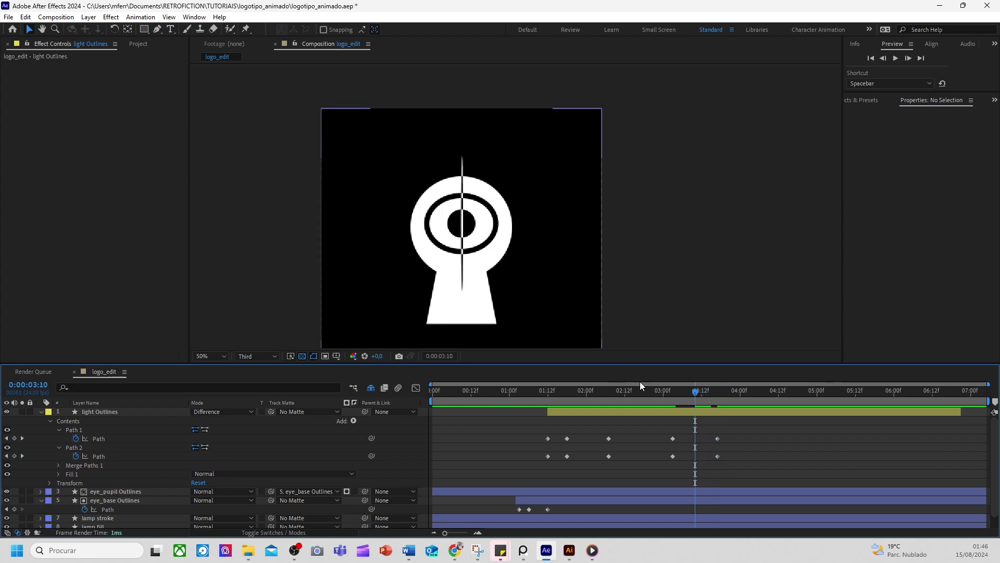
left_click_drag(562, 430, 572, 468)
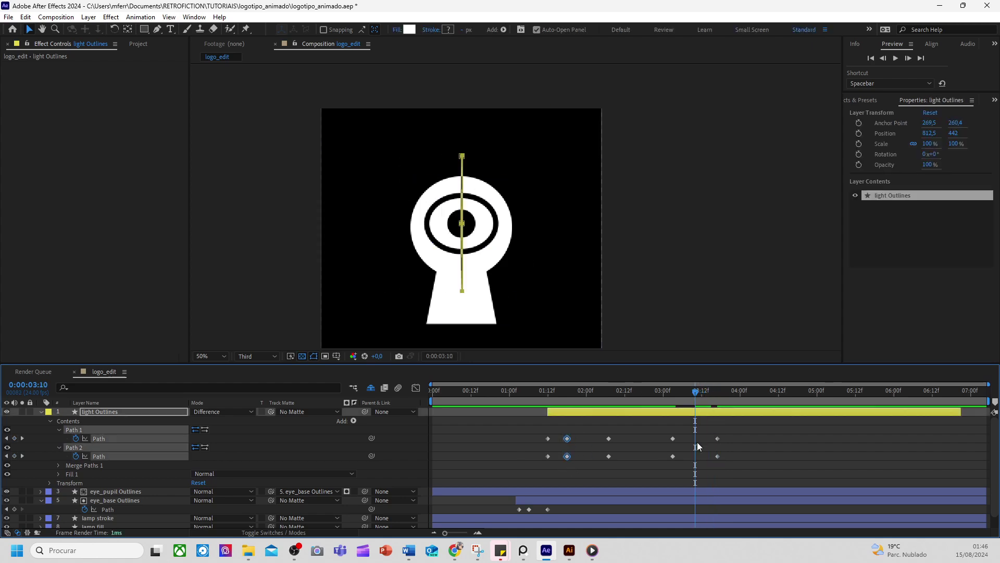
key("ctrl+c")
key("ctrl+v")
left_click_drag(693, 391, 761, 429)
left_click(781, 446)
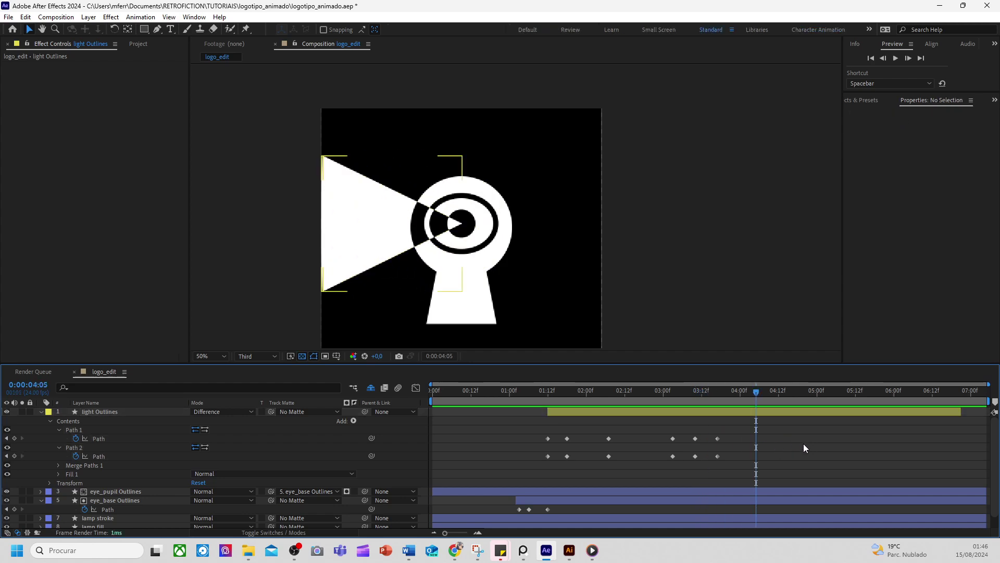
Switch to the media player and examine the reference logo video from the beam to the expanding circle
left_click(592, 550)
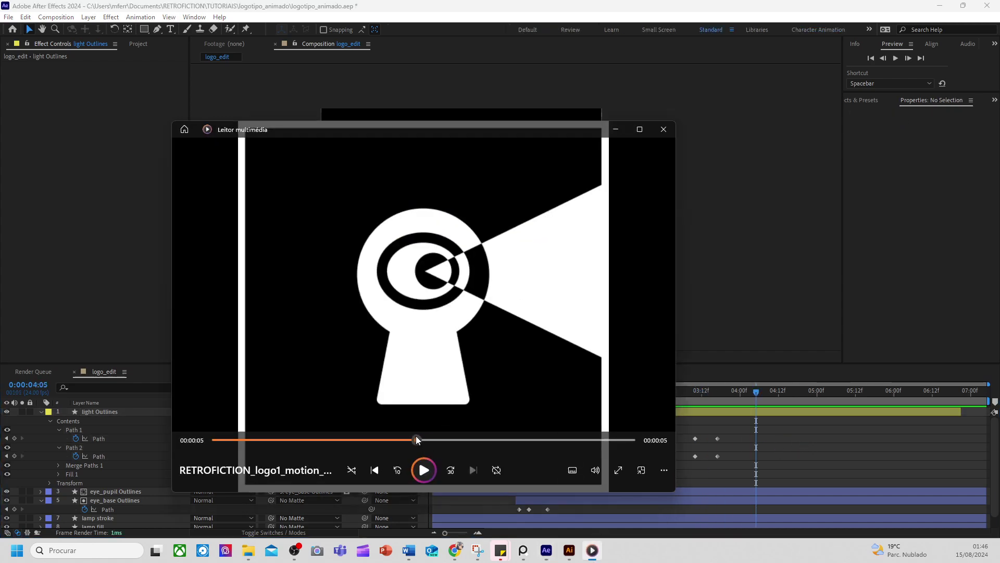
left_click_drag(416, 436, 566, 440)
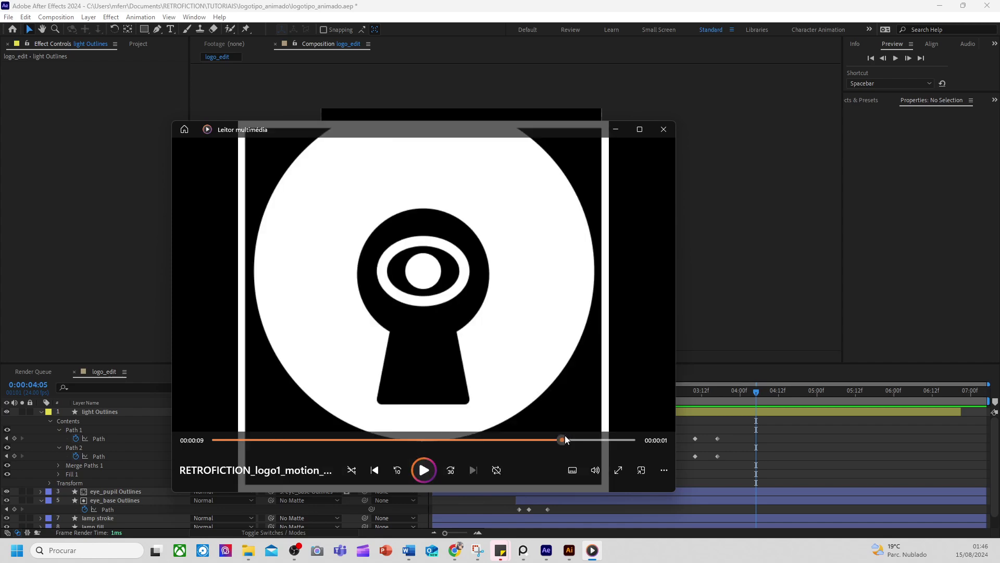
left_click(616, 129)
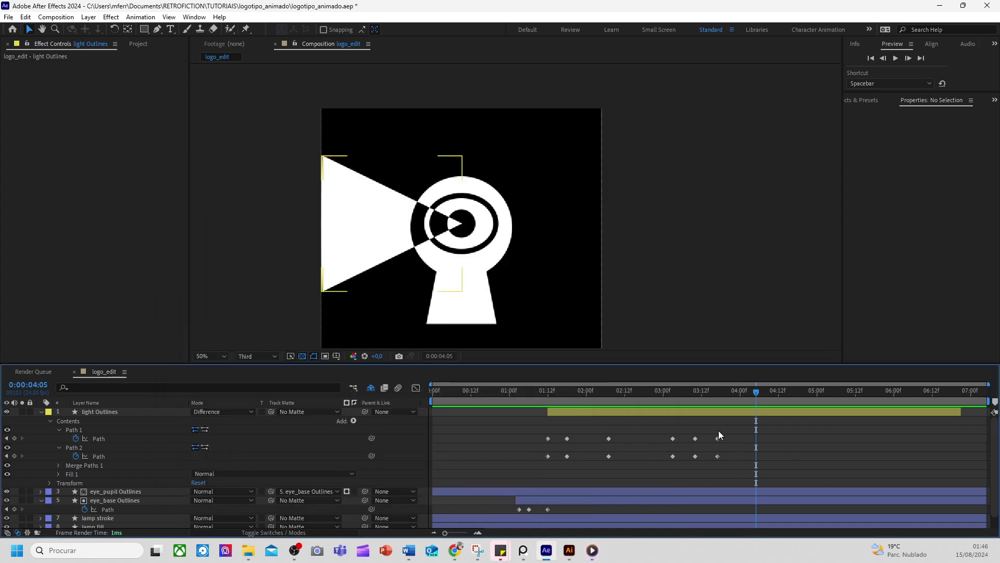
Copy the leftward-beam keyframes to 0:00:04:10 and the full-circle keyframes from 0:00:03:10 to 0:00:04:18
left_click(771, 391)
key("ctrl+v")
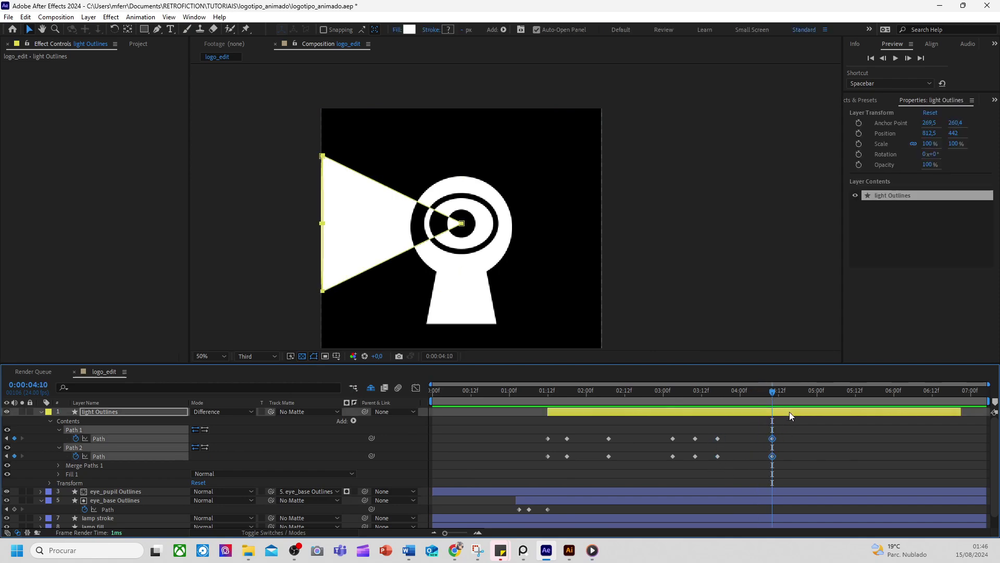
left_click(797, 393)
left_click_drag(699, 426, 707, 463)
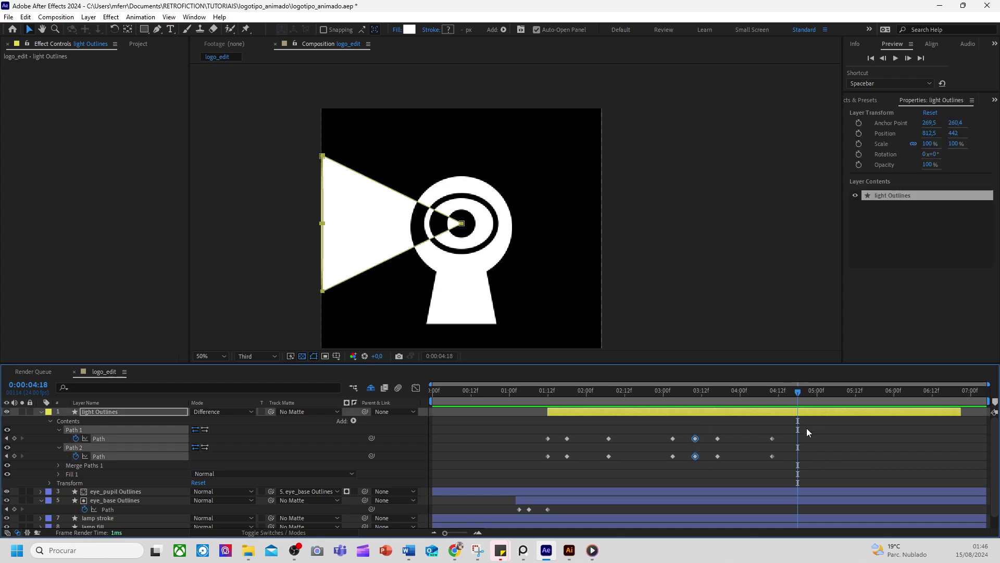
key("ctrl+v")
Paste the circle keyframes at 0:00:05:07 and enlarge both paths there until the circle covers the whole composition
left_click_drag(814, 394, 839, 402)
scroll(746, 293, "down", 2)
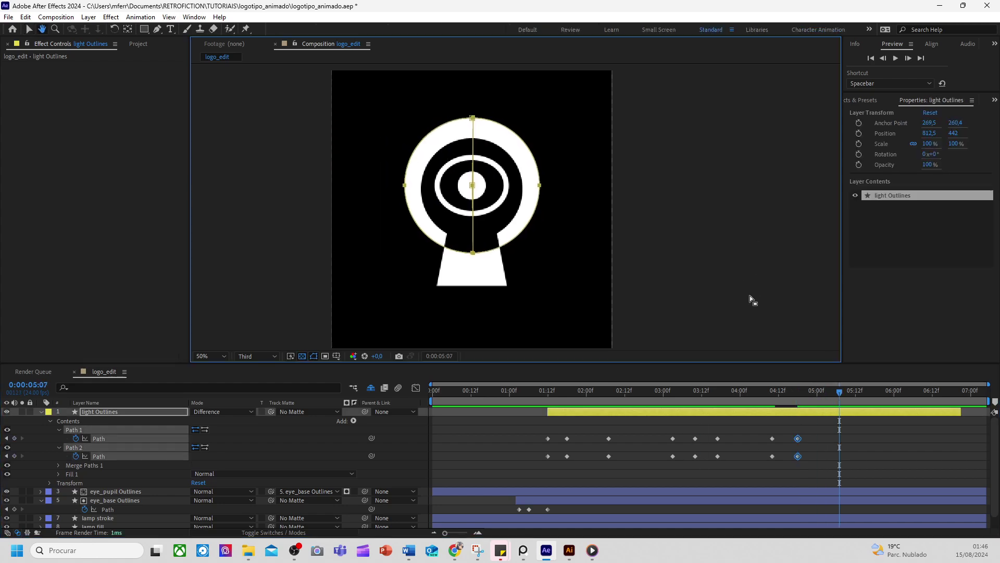
key("ctrl+v")
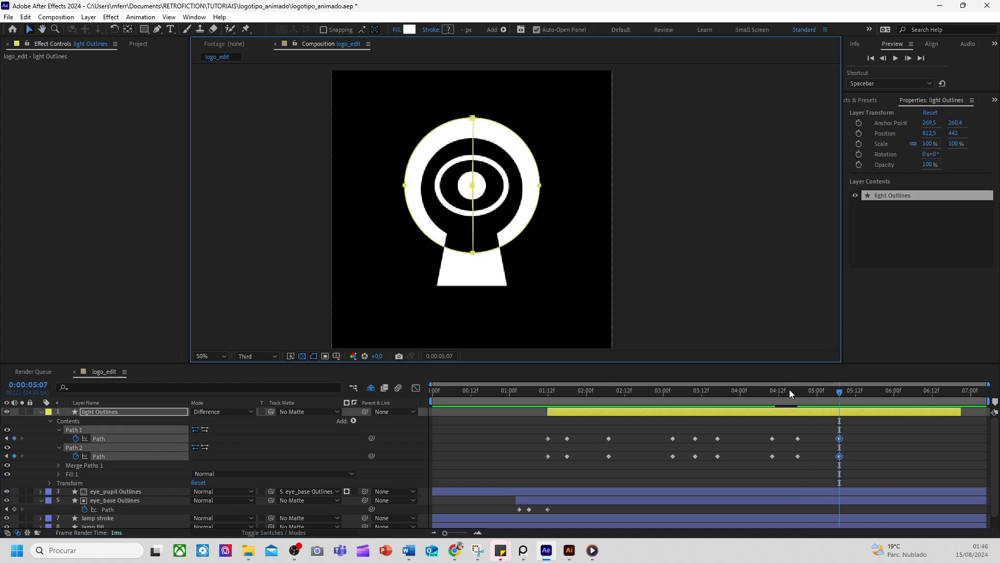
double_click(475, 254)
scroll(515, 209, "down", 2)
scroll(531, 224, "up", 1)
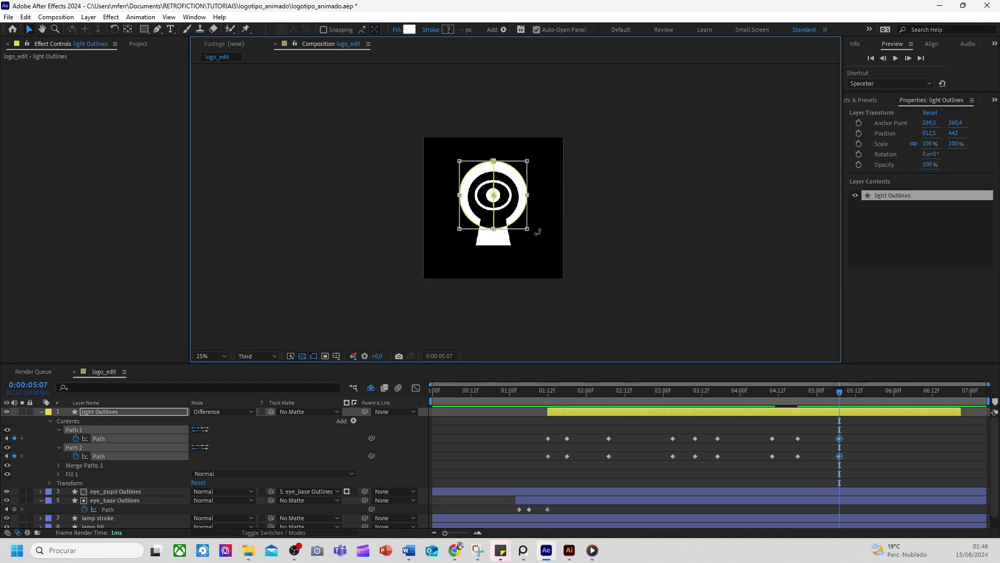
left_click_drag(526, 229, 622, 321)
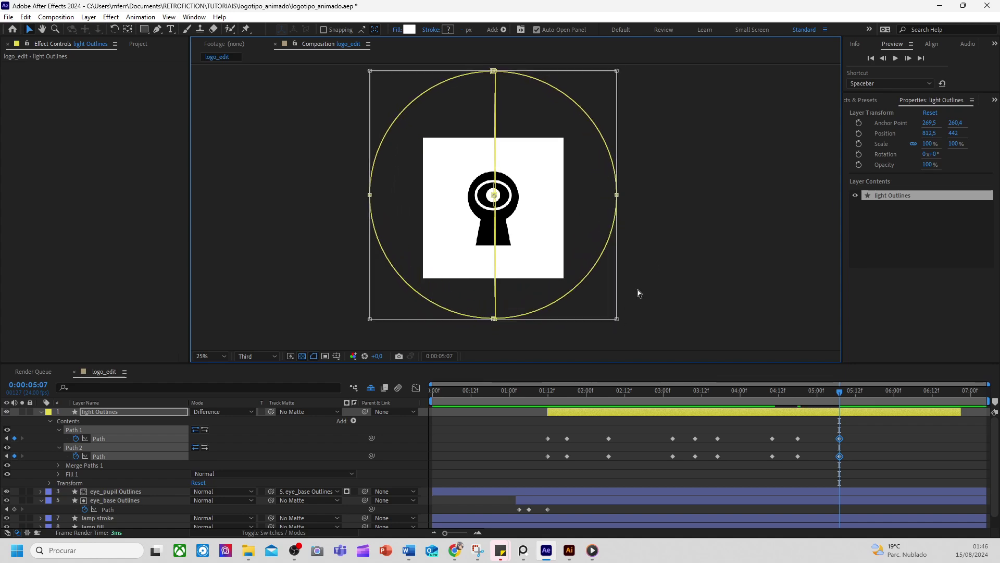
left_click(829, 448)
Review the light animation against the reference video, ending on the keyhole's outline stage at 0:00:00:23
left_click_drag(841, 399, 569, 422)
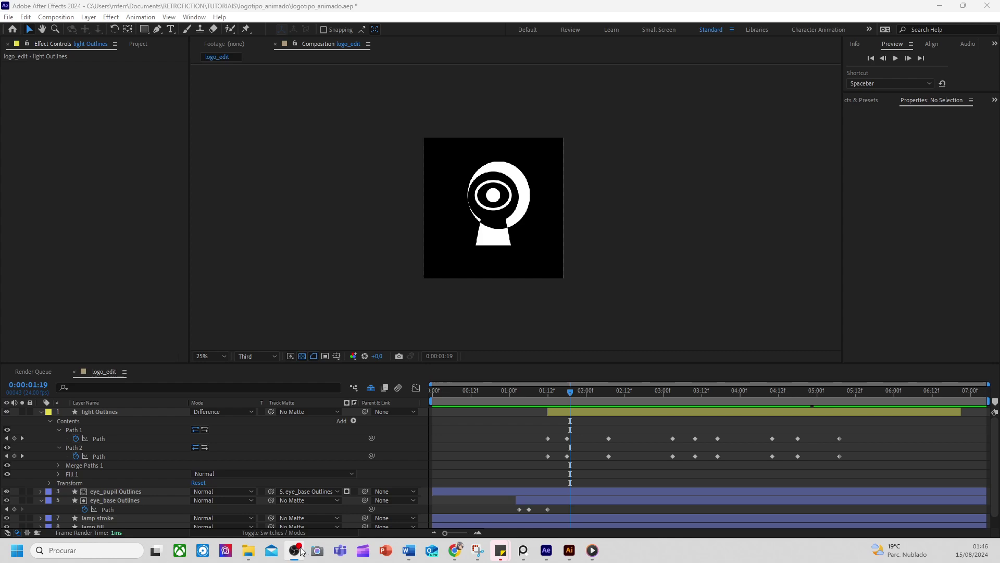
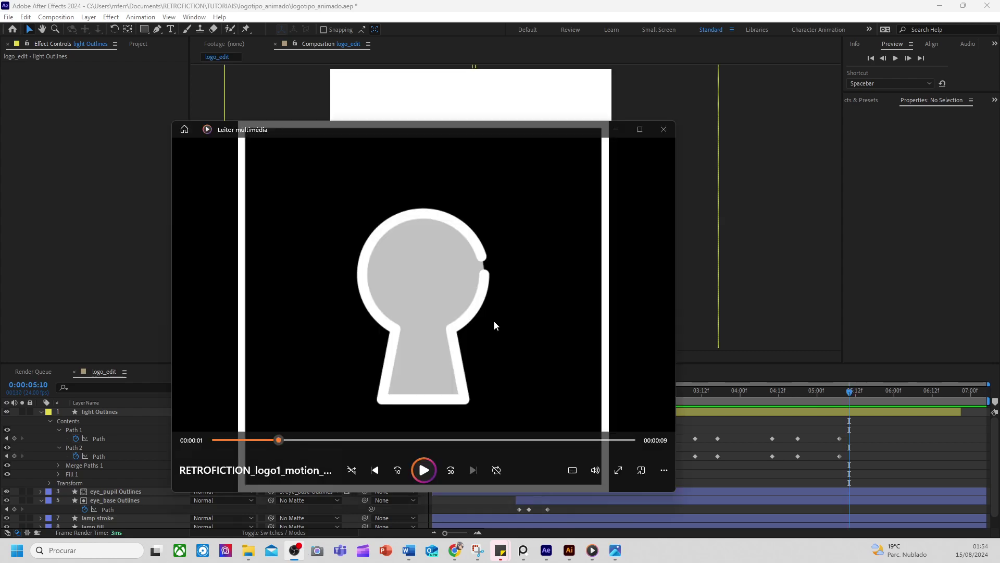
left_click(615, 129)
scroll(582, 183, "down", 1)
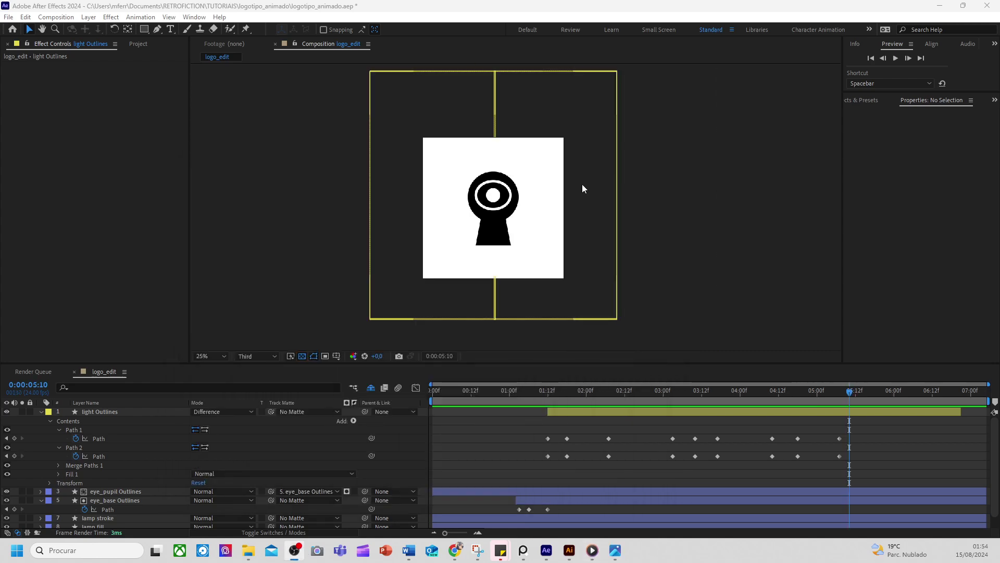
left_click_drag(547, 390, 506, 406)
scroll(516, 208, "up", 2)
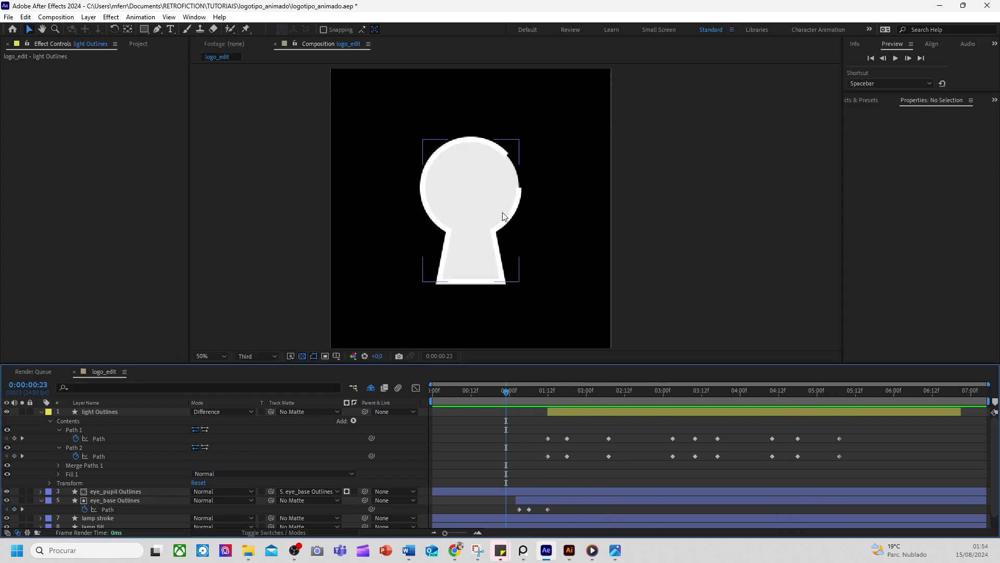
Duplicate the bg Outlines layer
left_click(568, 195)
scroll(567, 195, "down", 2)
scroll(120, 445, "down", 1)
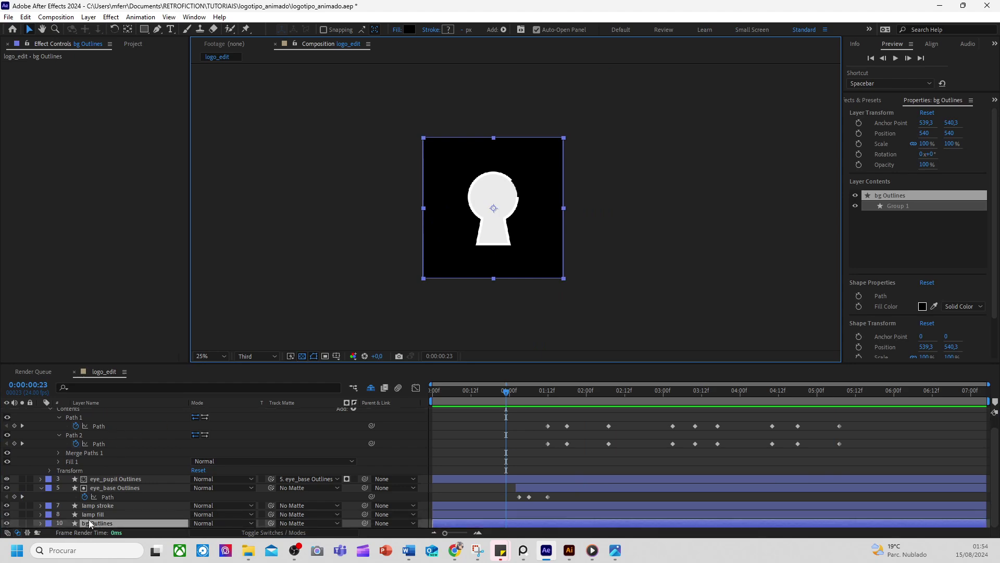
left_click_drag(127, 360, 127, 348)
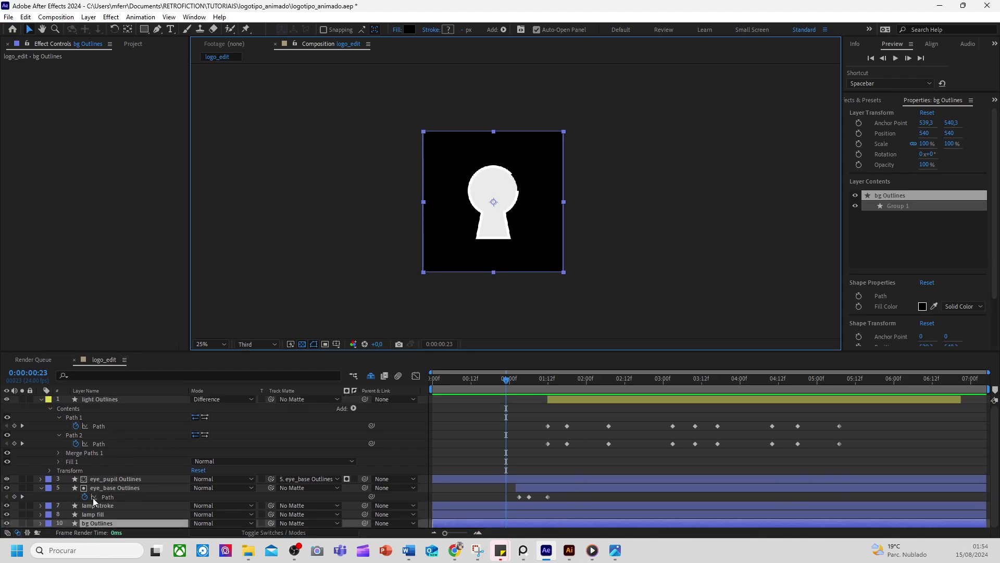
key("ctrl+d")
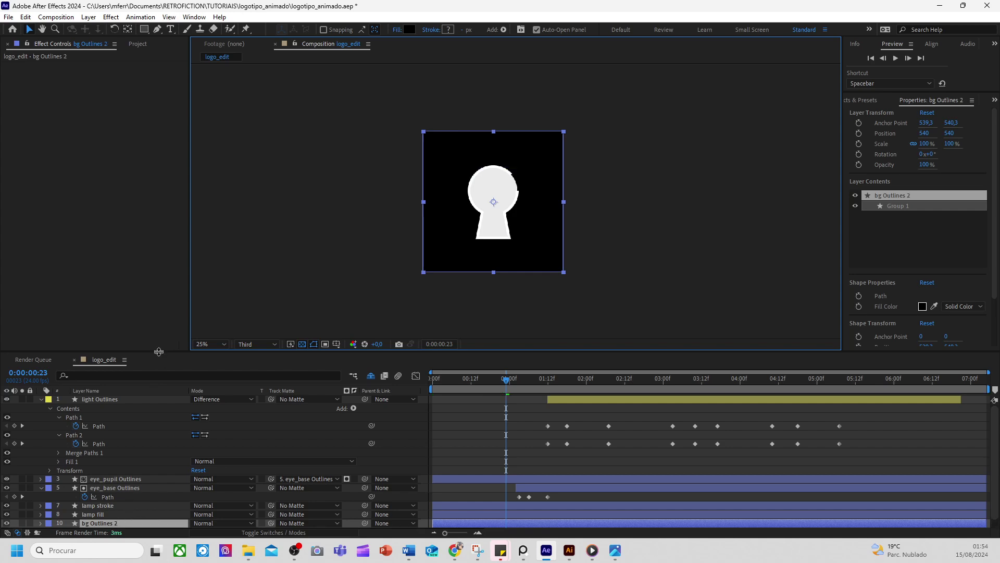
left_click_drag(159, 352, 159, 342)
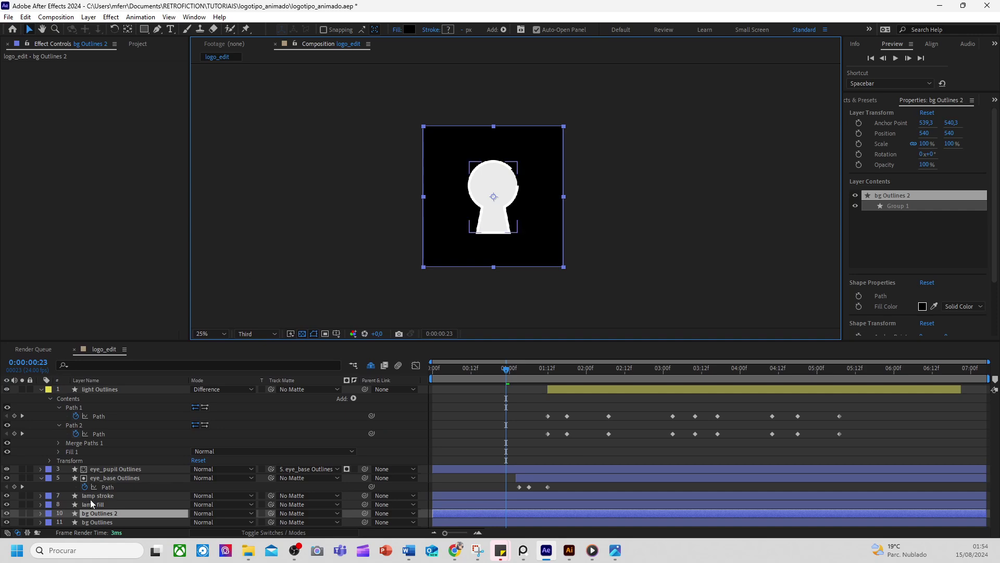
Add a stroke to the bg Outlines 2 layer and place it inside Group 1, above Fill 1
left_click(40, 513)
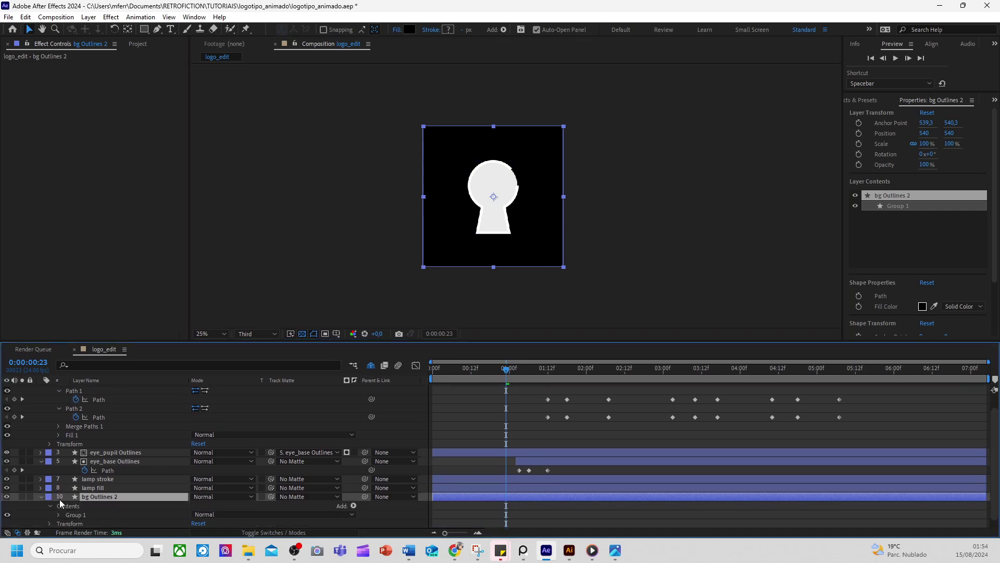
scroll(60, 502, "down", 1)
left_click(59, 506)
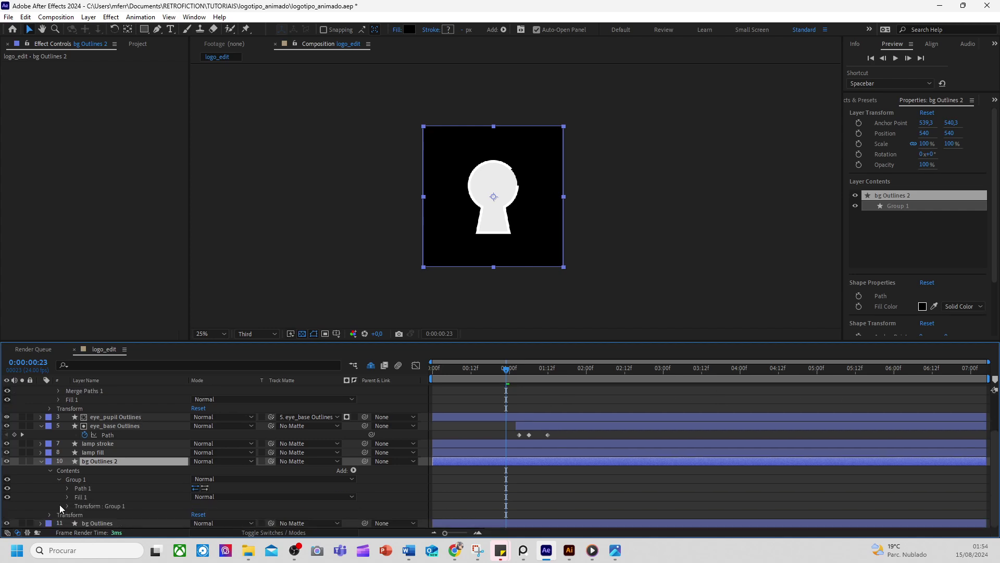
left_click(91, 490)
left_click(84, 480)
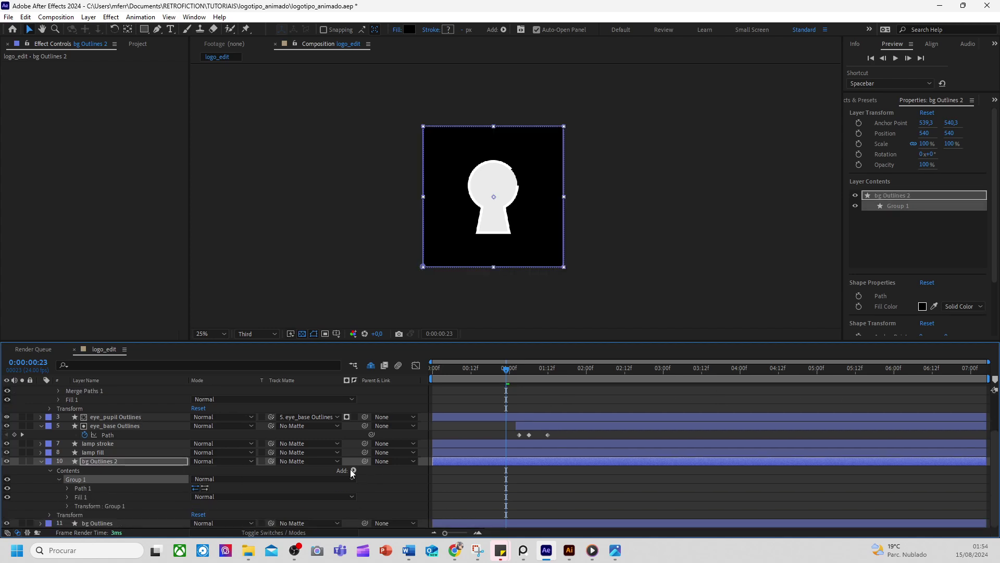
left_click(354, 470)
left_click(394, 318)
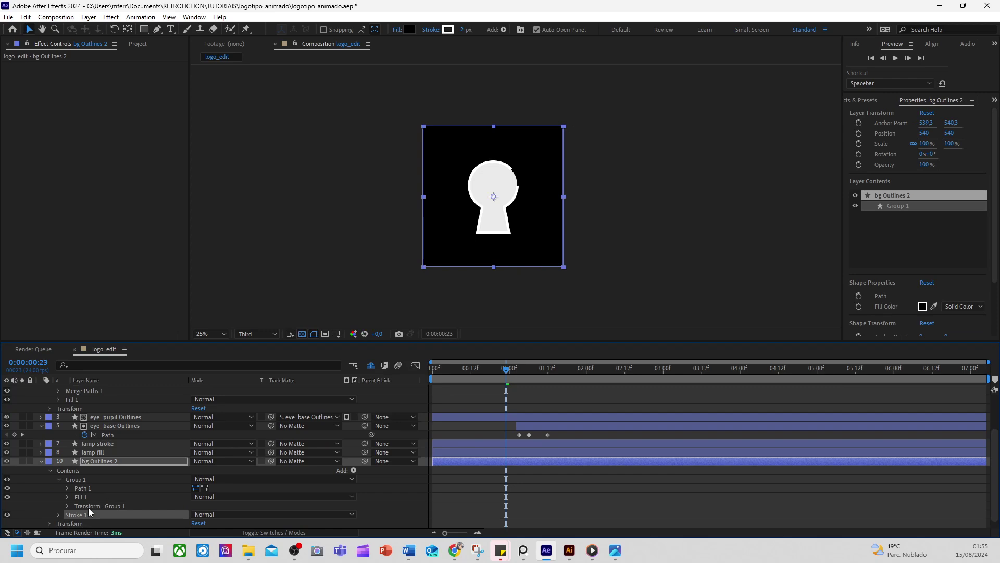
left_click_drag(88, 510, 92, 493)
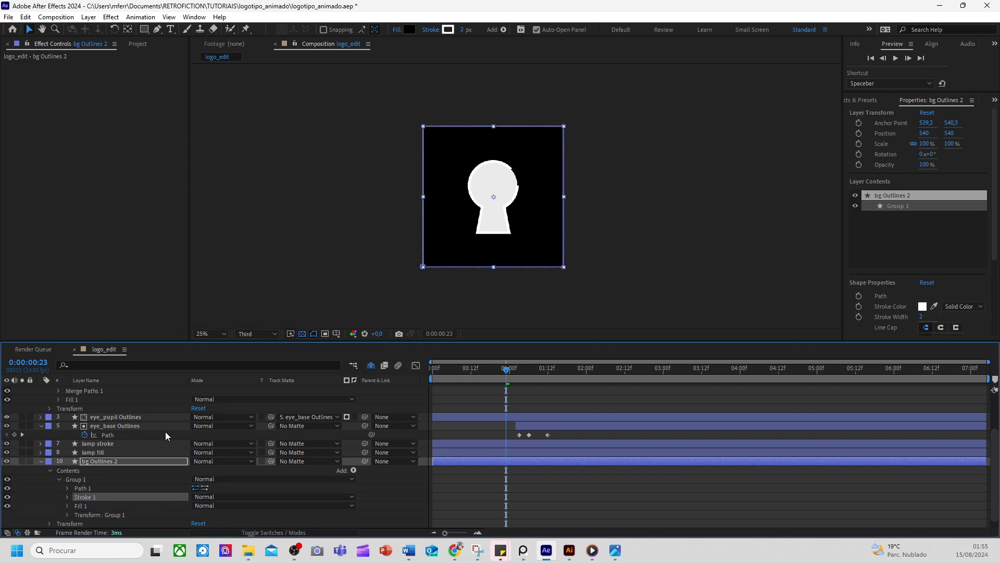
Set the white border stroke on bg Outlines 2 to 20 px, and widen it to 40 px
left_click(462, 30)
type("20")
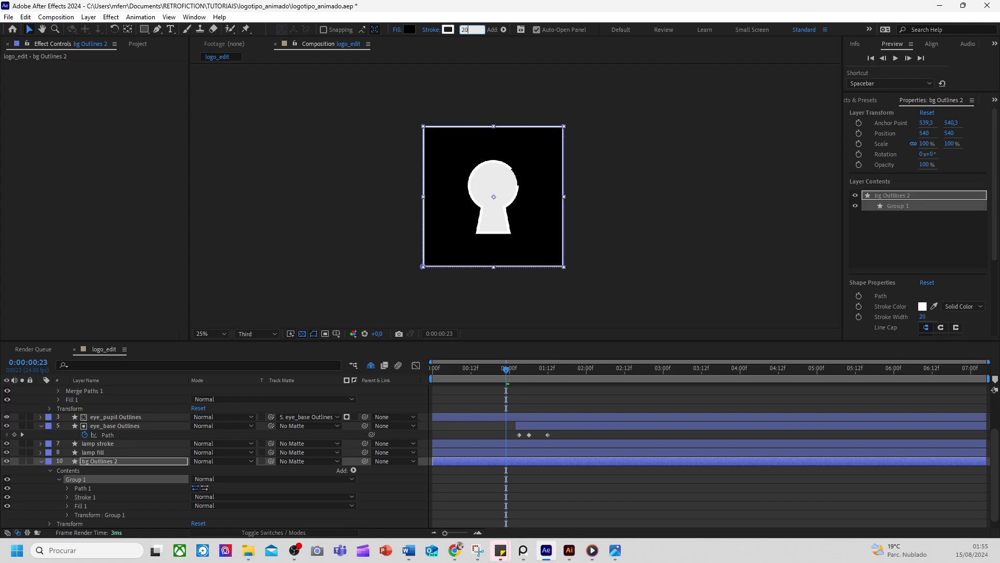
key("Return")
scroll(495, 117, "up", 2)
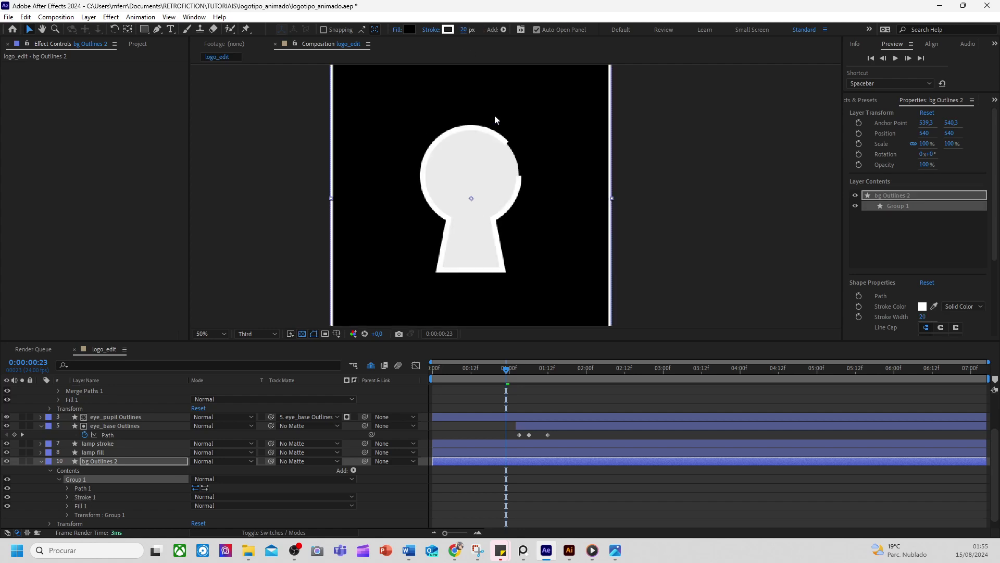
left_click(464, 30)
type("40")
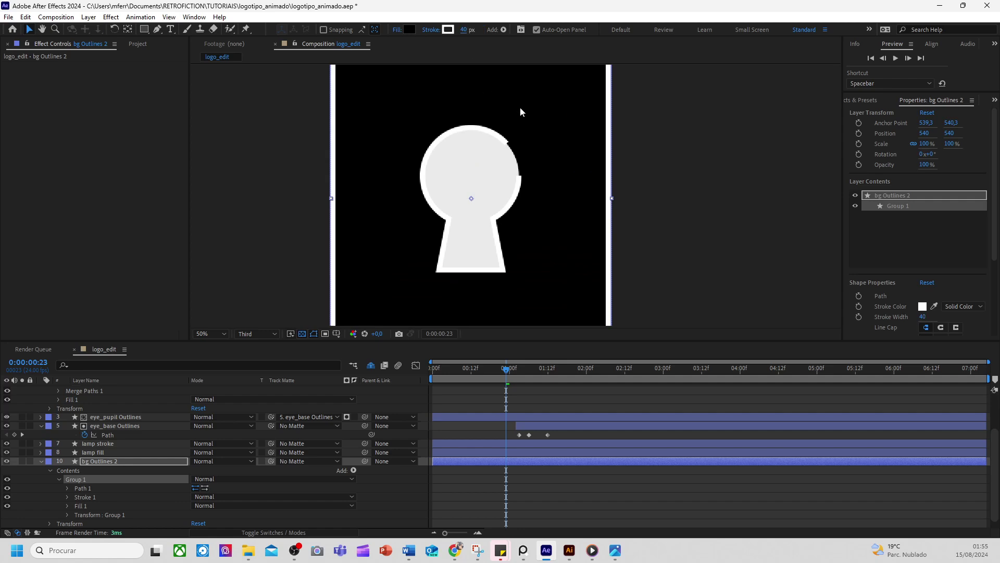
scroll(520, 111, "down", 2)
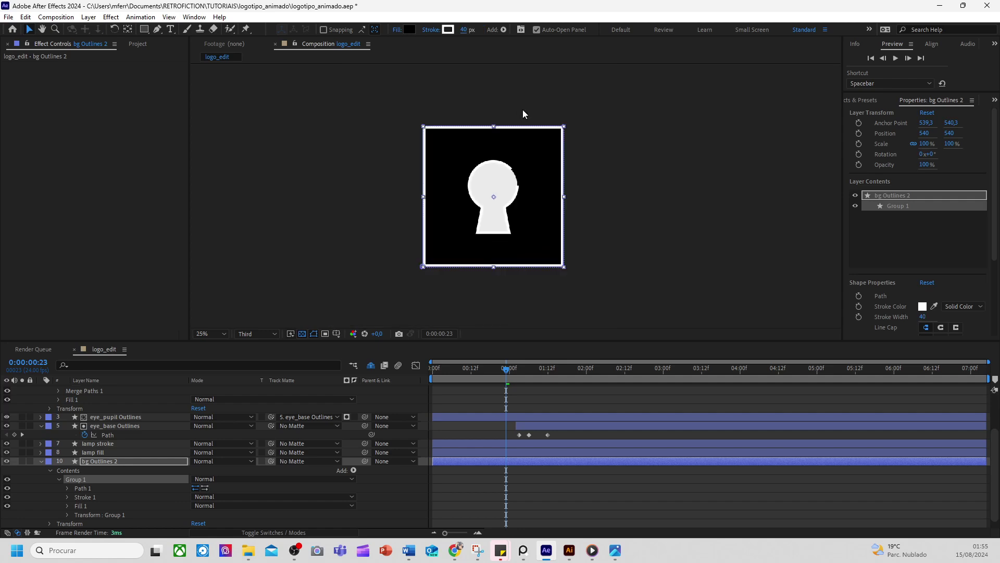
left_click(67, 489)
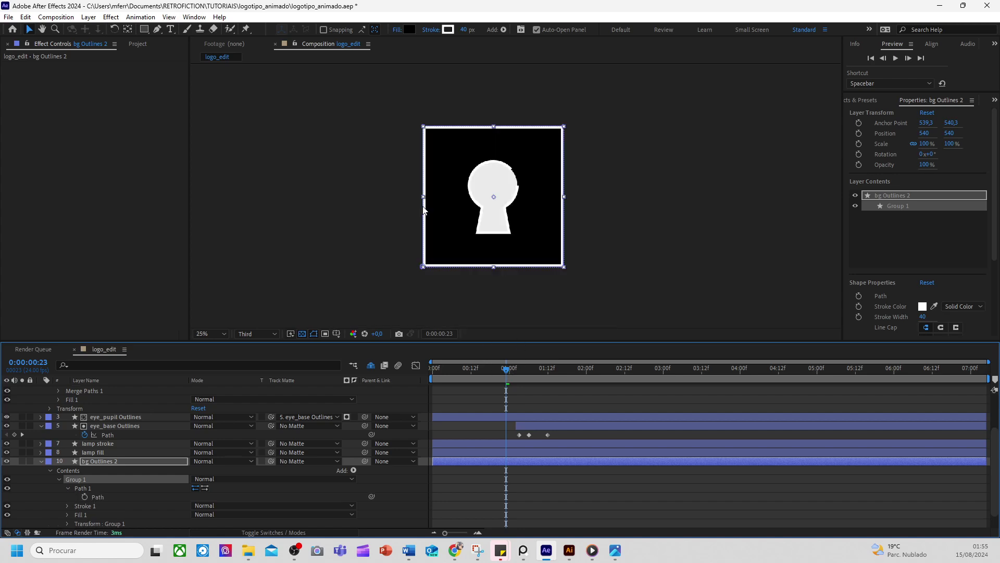
left_click(84, 497)
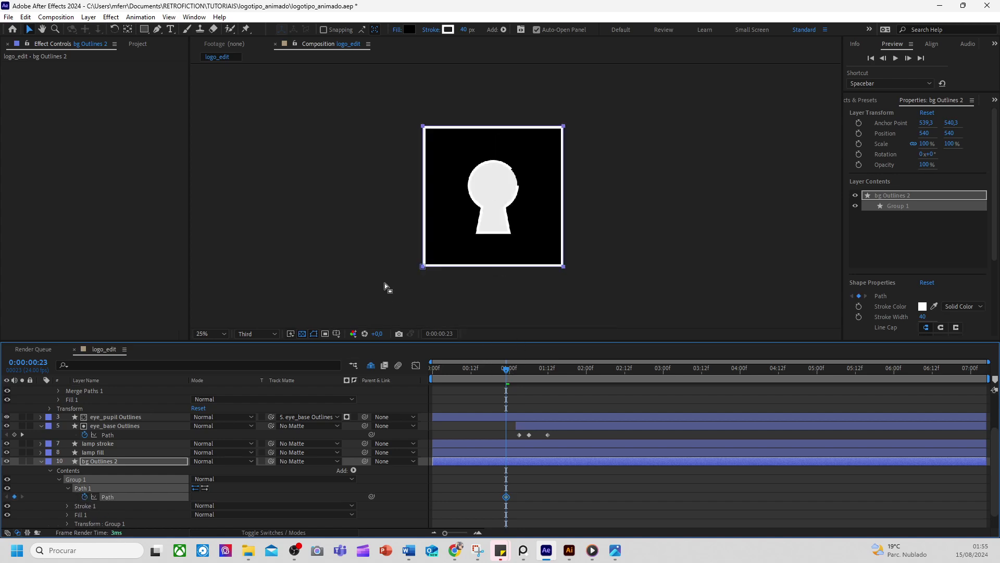
left_click_drag(400, 108, 423, 271)
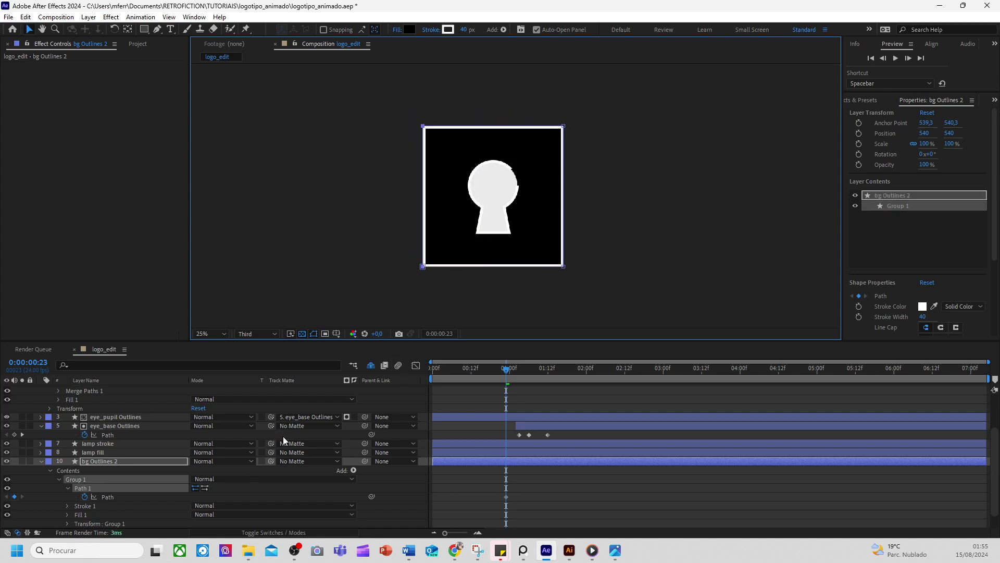
key("ctrl+z")
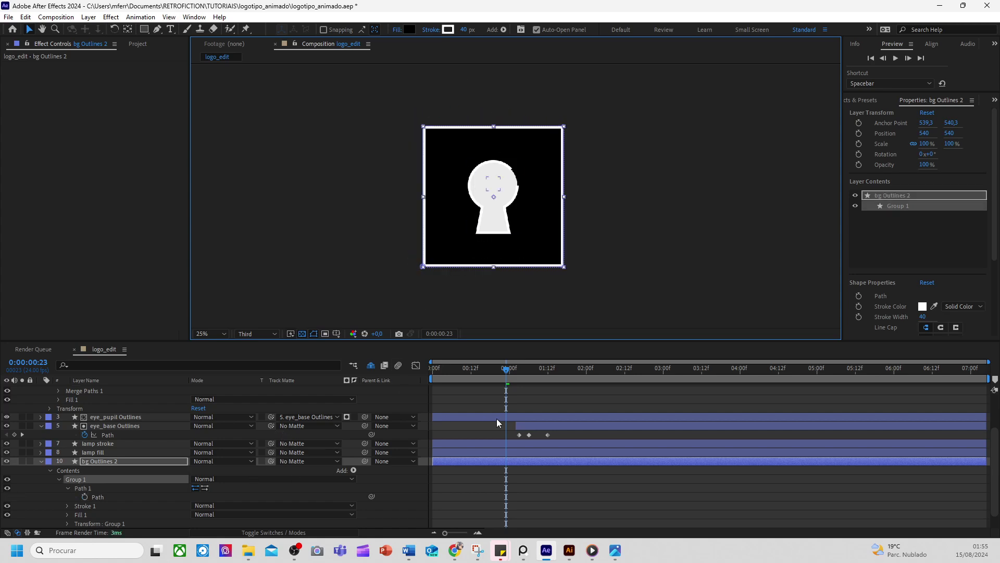
key("ctrl+shift+a")
Give bg Outlines 2 a purple label and collapse the expanded properties of bg Outlines 2 and light Outlines
left_click(41, 461)
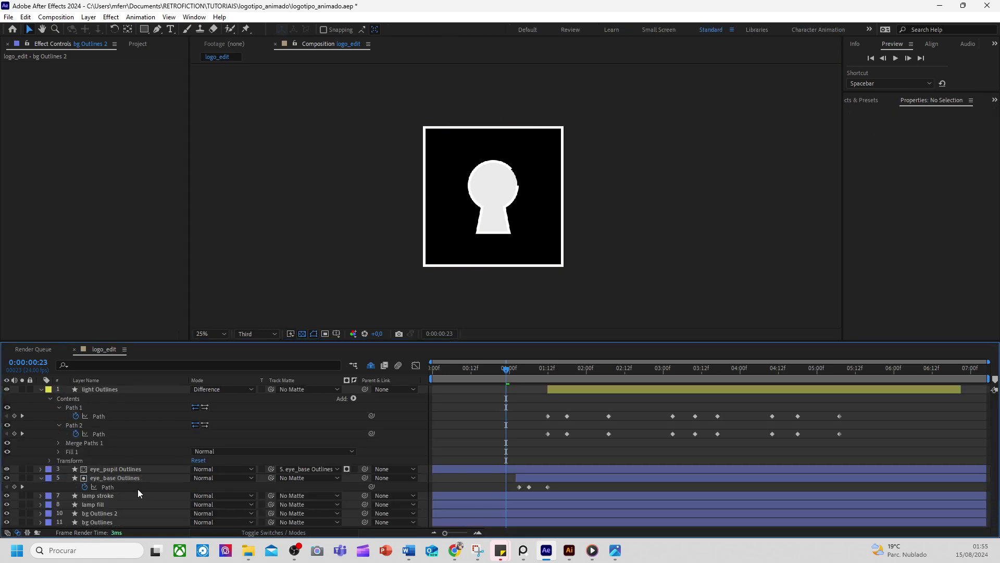
left_click(97, 514)
left_click(50, 513)
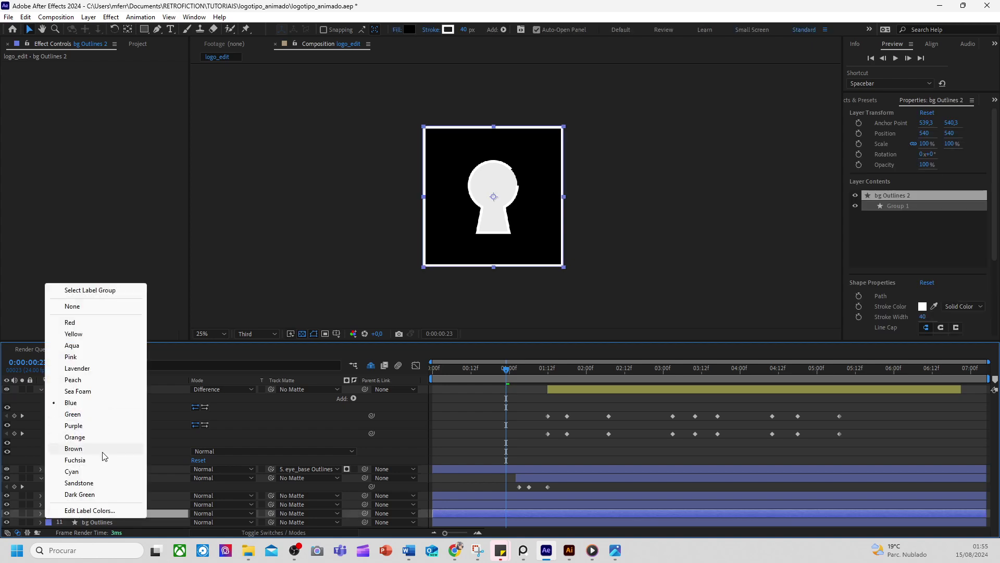
left_click(73, 426)
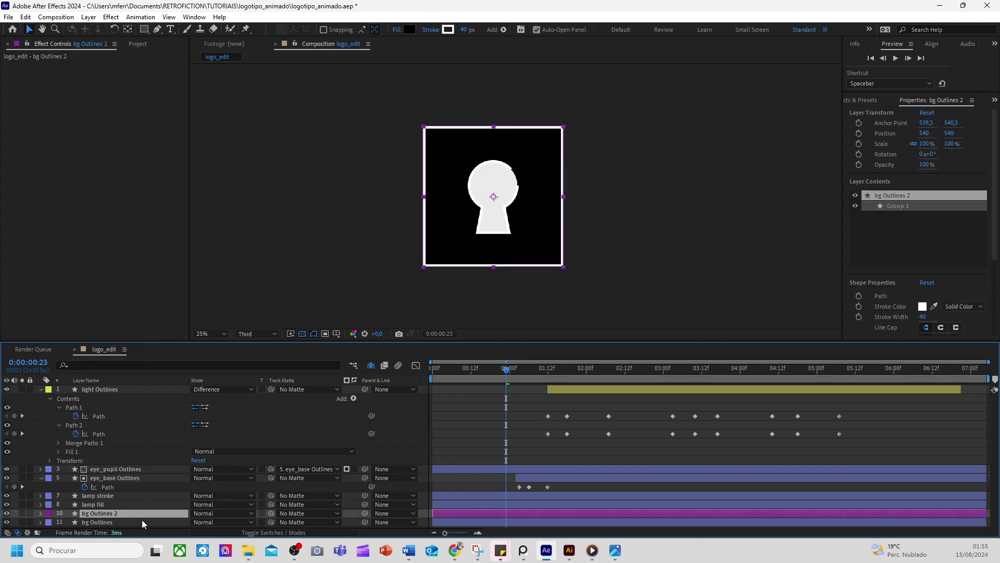
left_click_drag(147, 339, 147, 330)
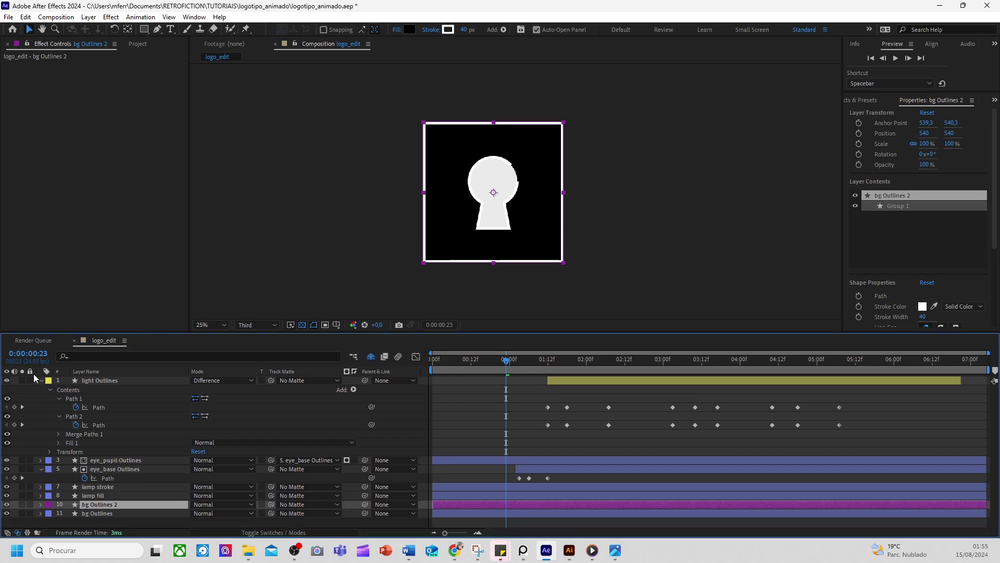
left_click(41, 381)
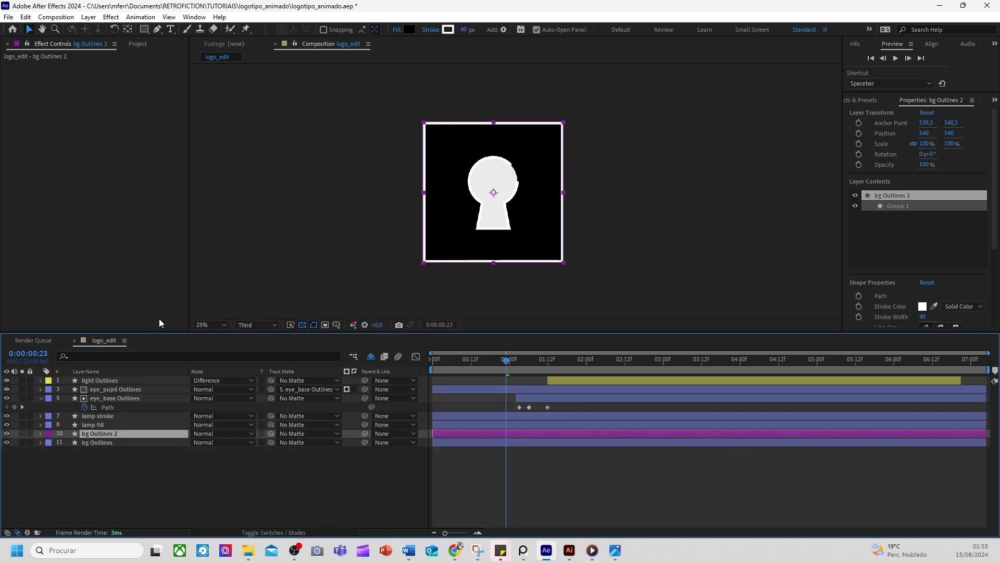
Scrub the animation to the leftward beam at 0:00:04:09 and move bg Outlines 2 to the top of the layer stack
left_click_drag(157, 332, 157, 356)
key("period")
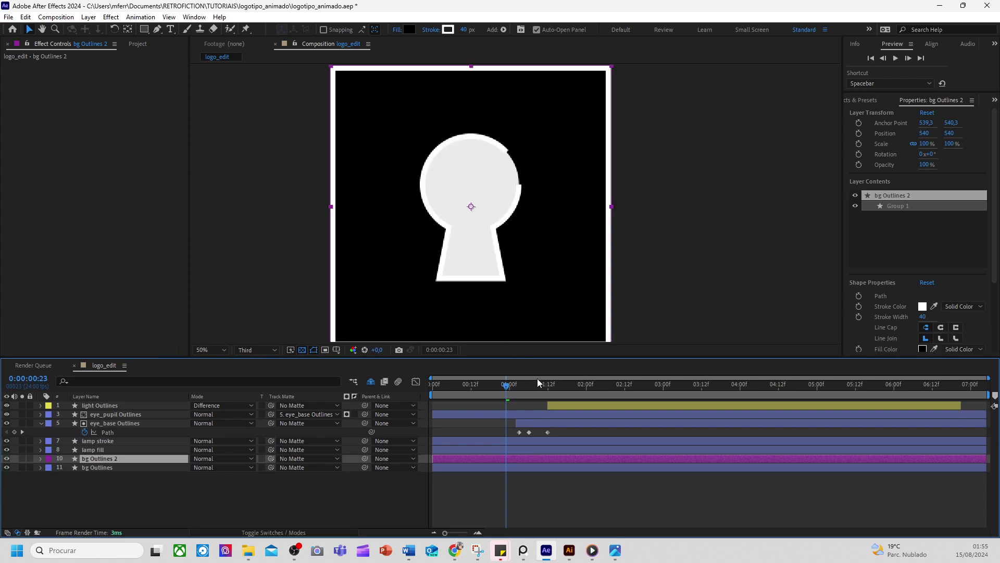
left_click_drag(537, 382, 769, 396)
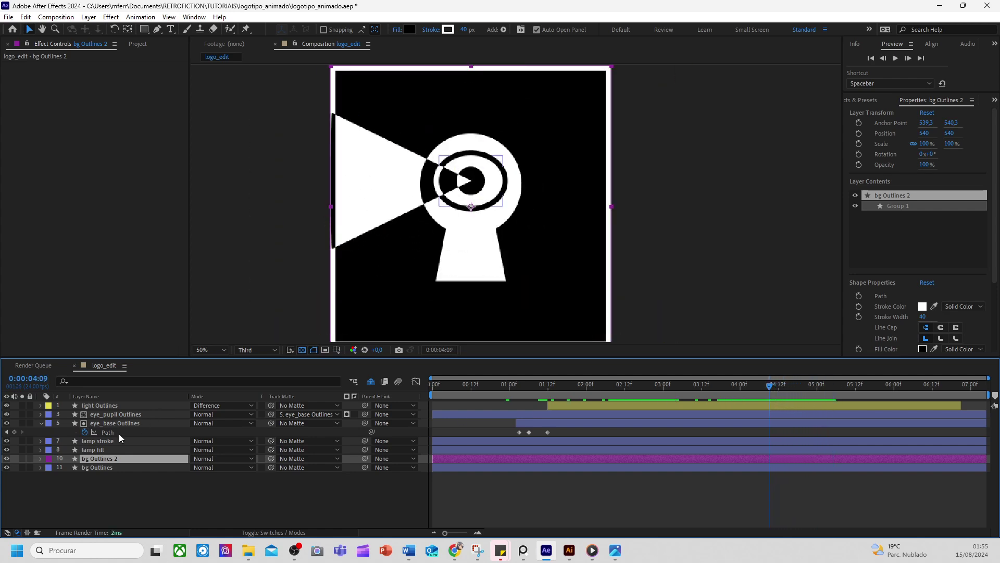
left_click_drag(106, 459, 124, 409)
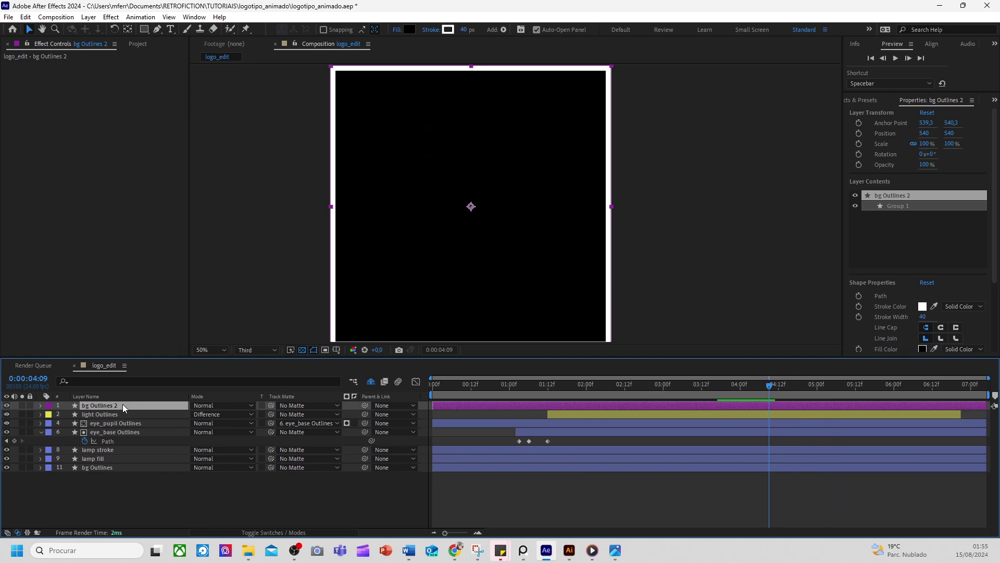
Set the fill of bg Outlines 2 to None, leaving only its white stroke
left_click(399, 30)
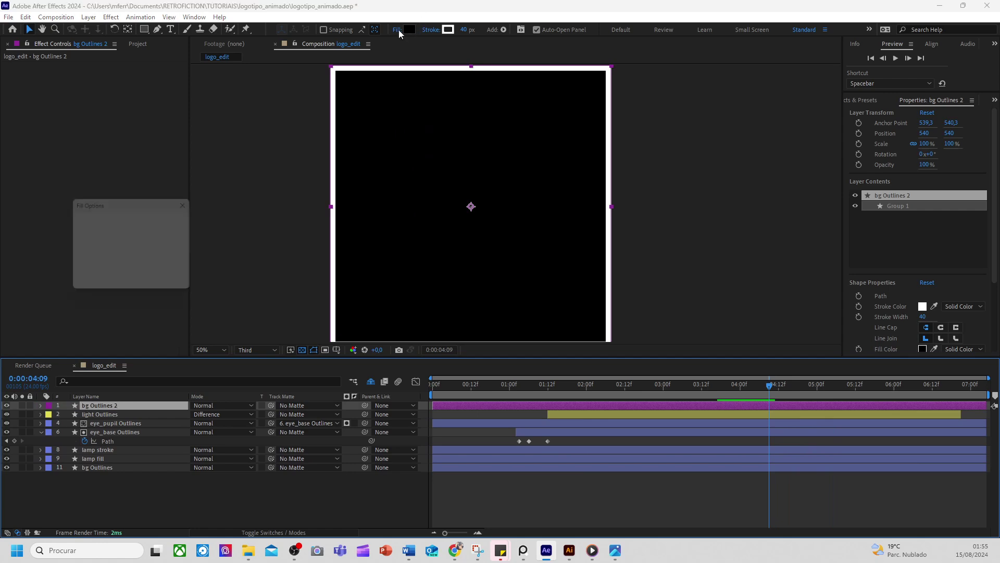
left_click(86, 222)
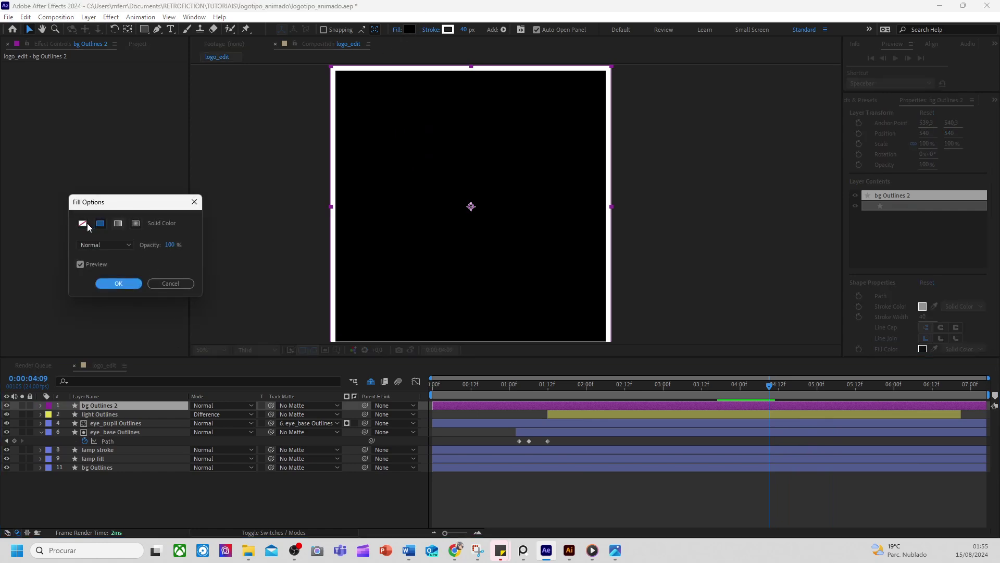
left_click(120, 285)
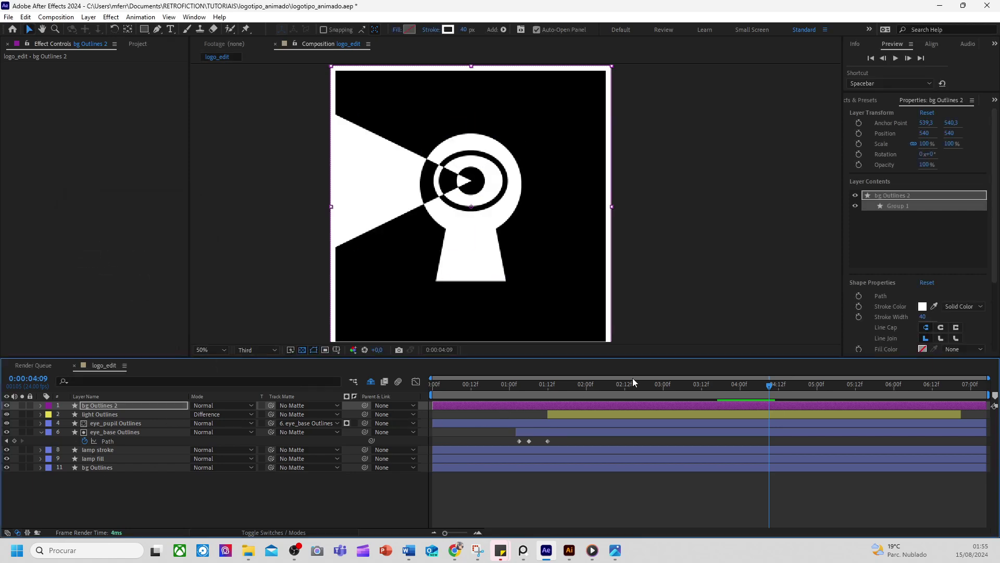
Set bg Outlines 2 as an inverted track matte for light Outlines and turn the matte layer's visibility back on
left_click(95, 414)
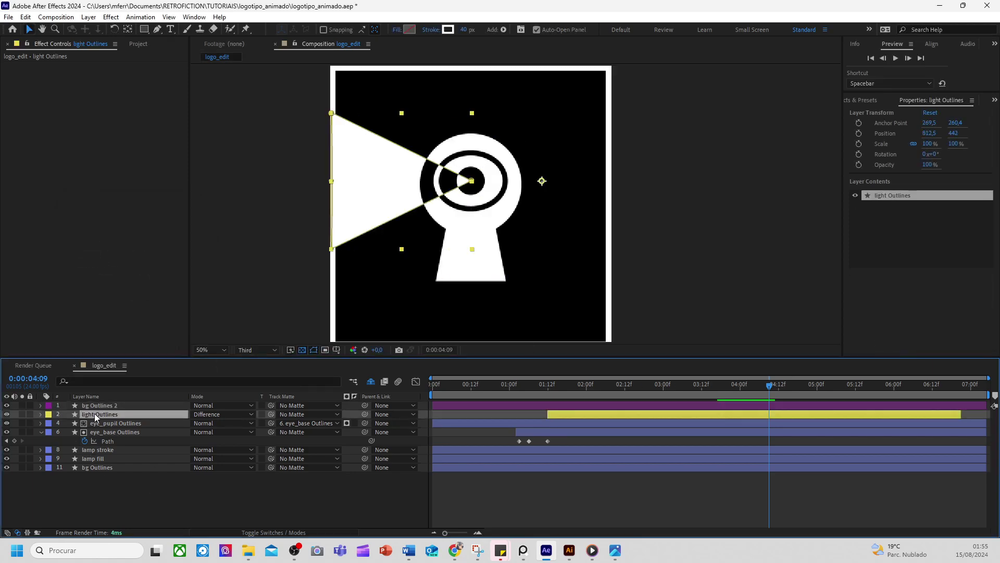
left_click_drag(170, 414, 99, 405)
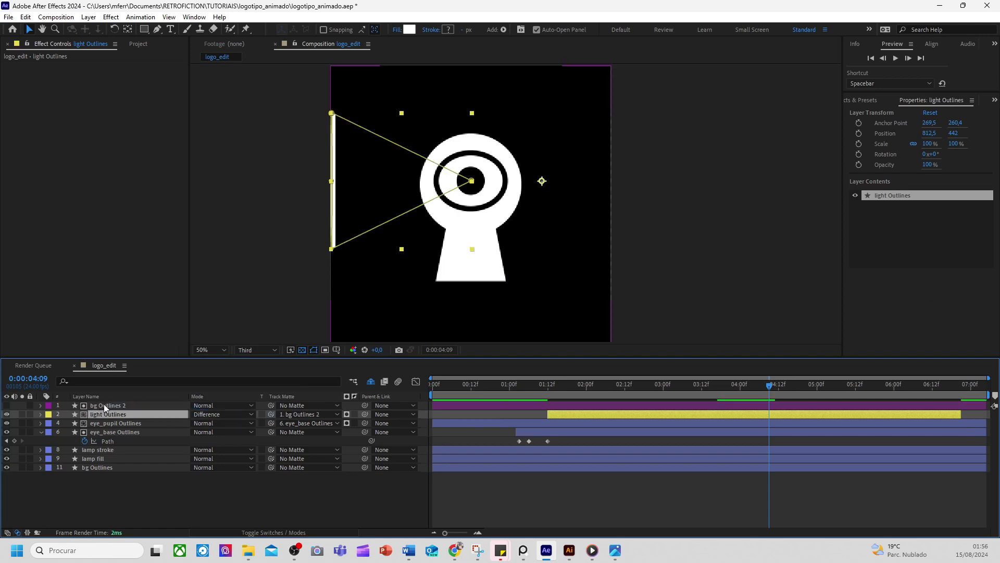
left_click(354, 415)
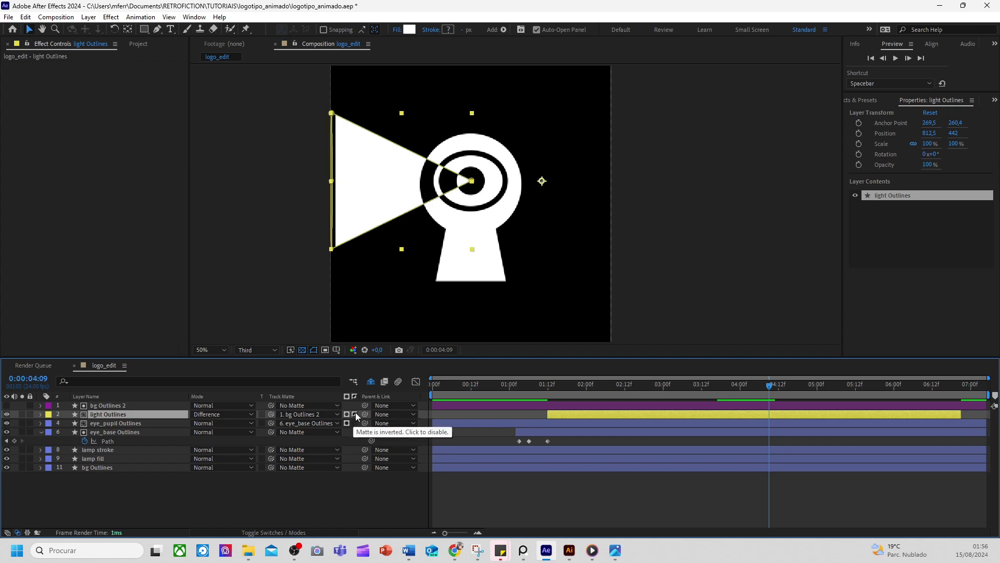
left_click(245, 237)
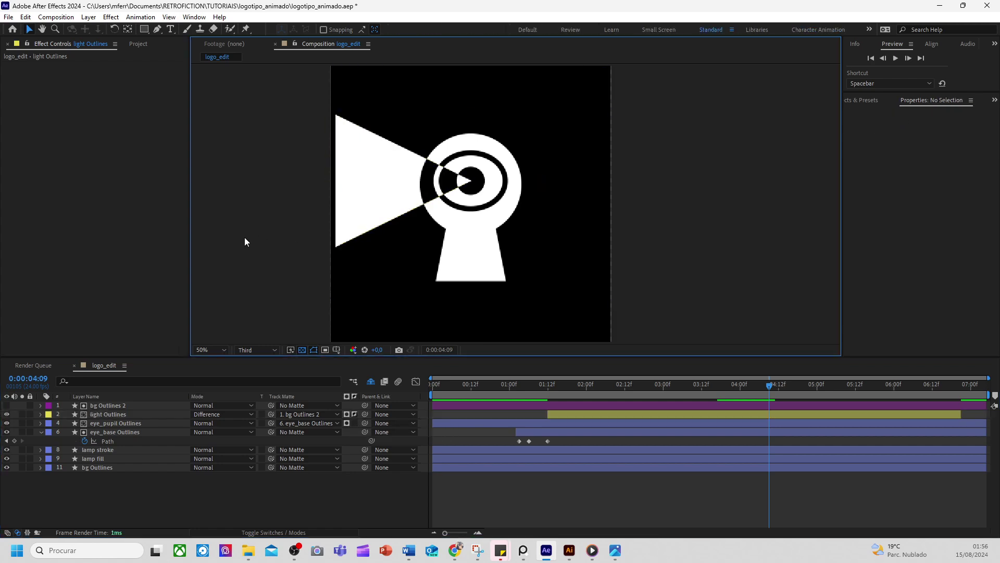
left_click(6, 405)
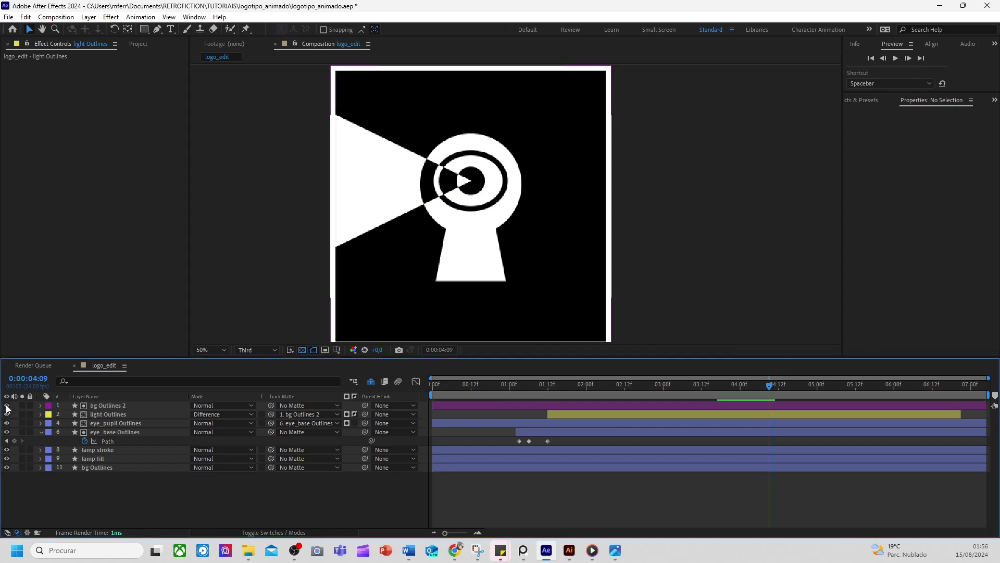
Set bg Outlines 2 as an inverted track matte for eye_base Outlines
left_click(124, 412)
left_click(121, 423)
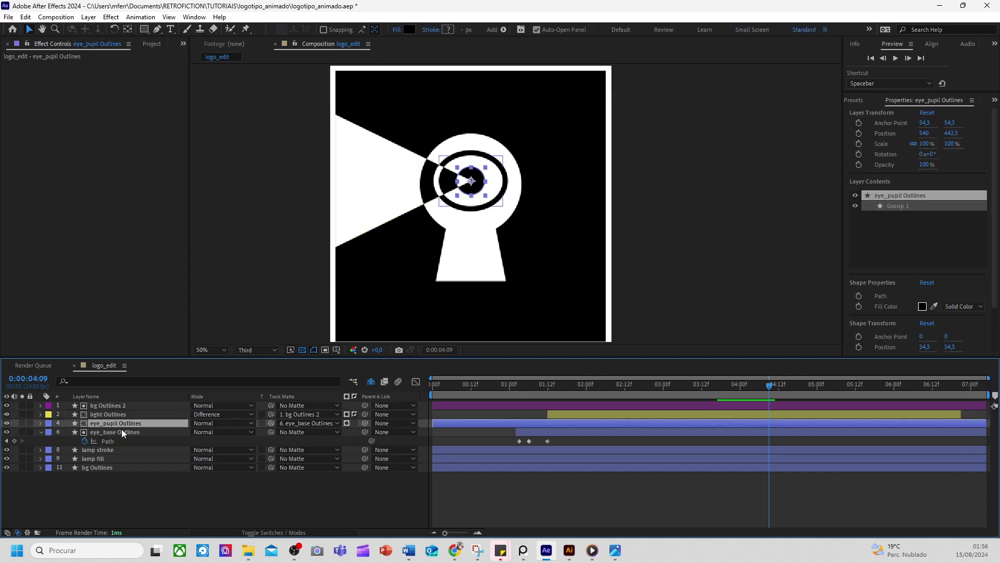
left_click(121, 431)
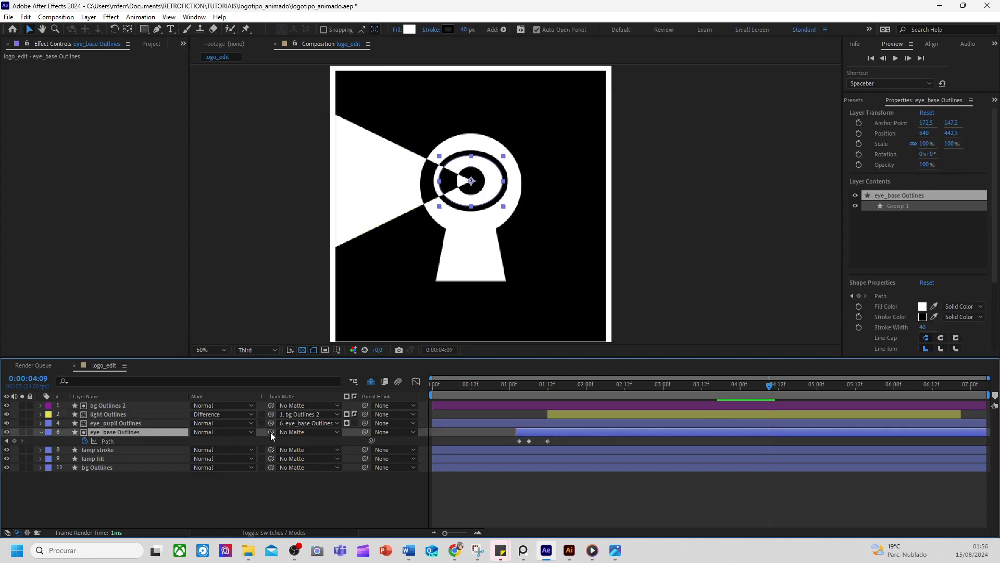
left_click_drag(270, 432, 119, 411)
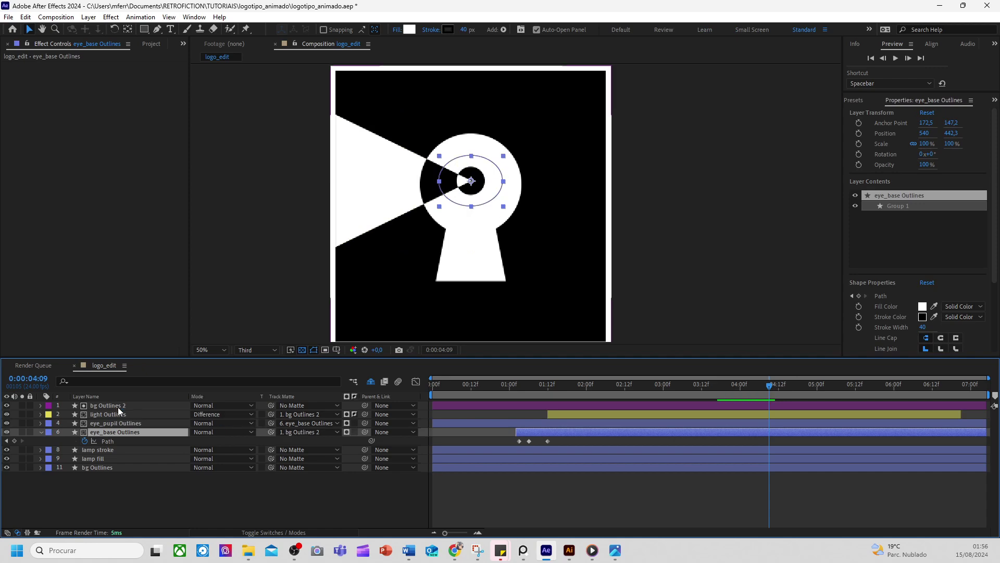
left_click(354, 431)
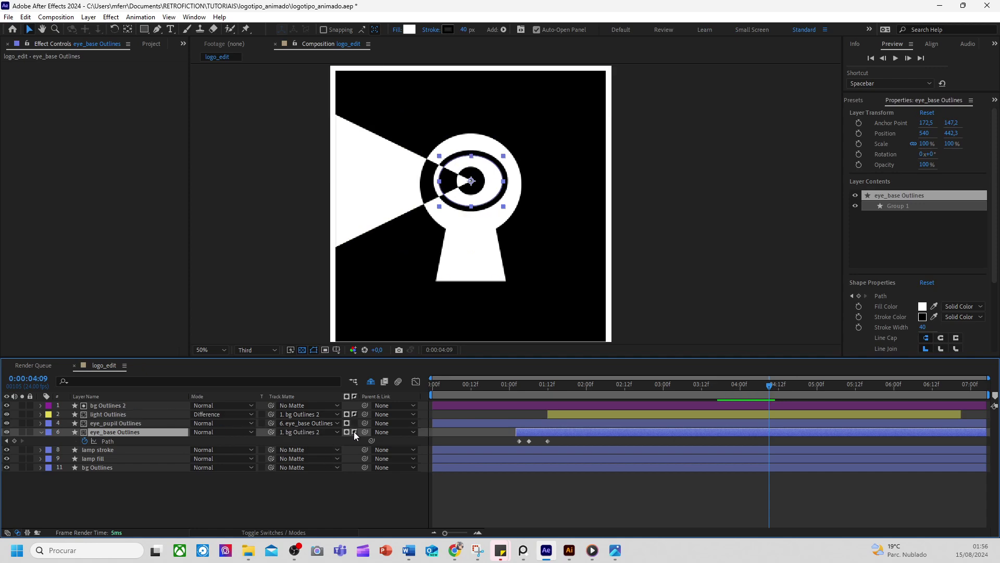
Assign bg Outlines 2 as an inverted track matte to both the lamp stroke and lamp fill layers
left_click(118, 448)
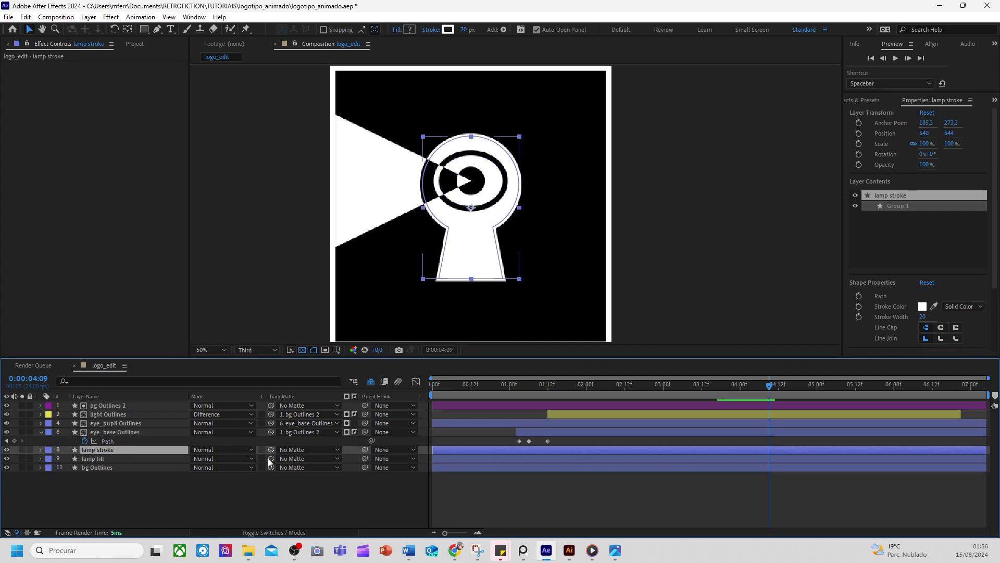
left_click_drag(270, 450, 125, 406)
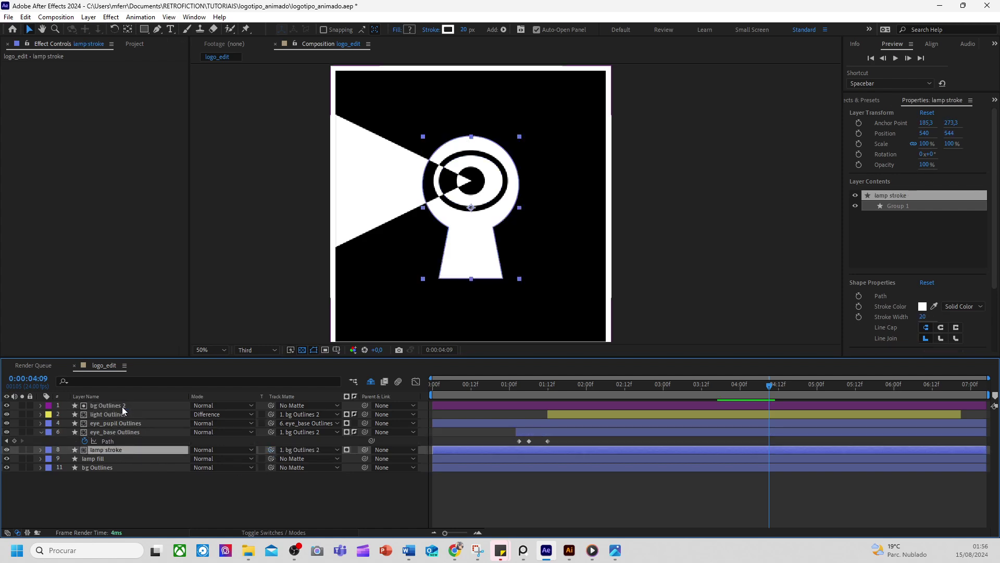
left_click(356, 450)
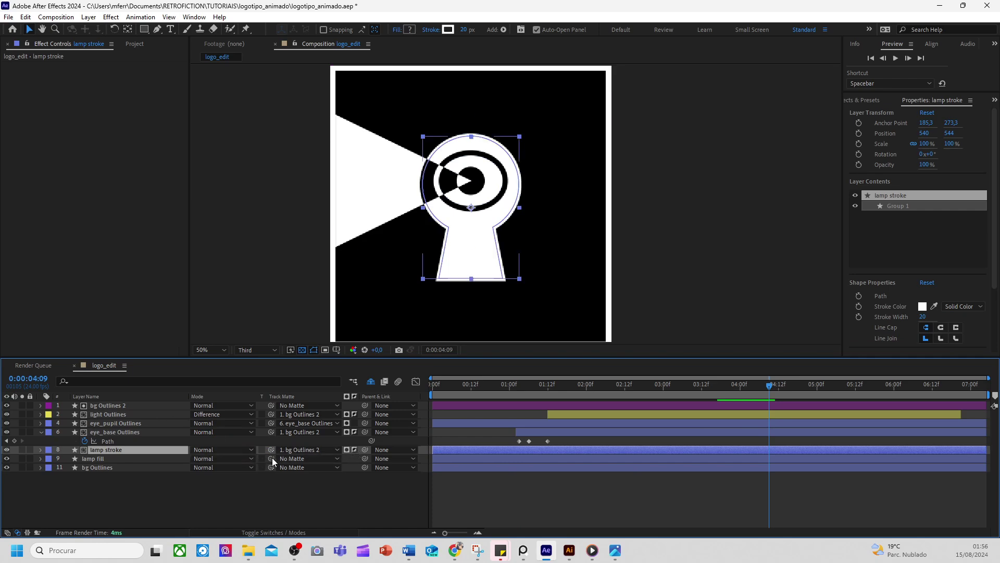
left_click_drag(272, 461, 125, 406)
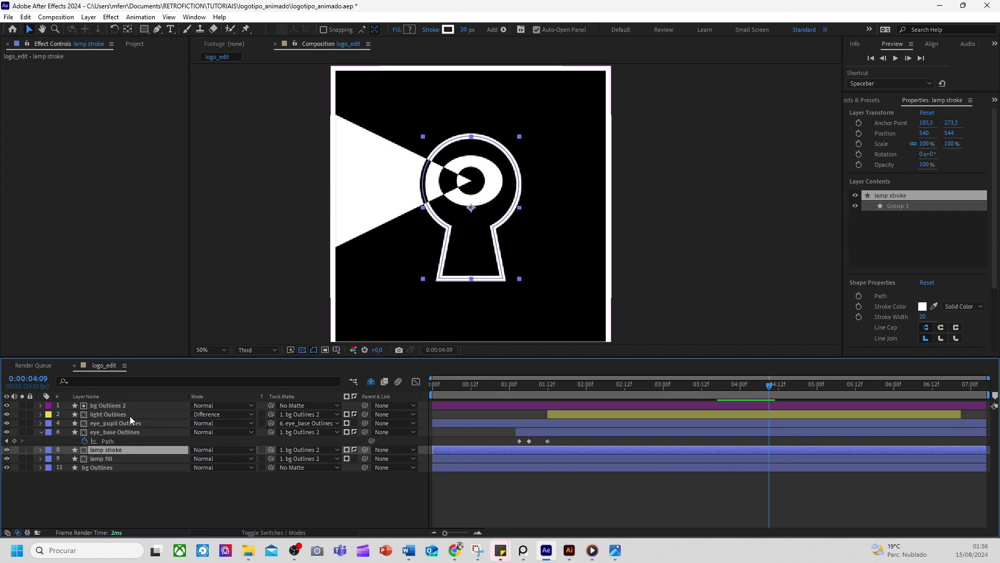
left_click(355, 459)
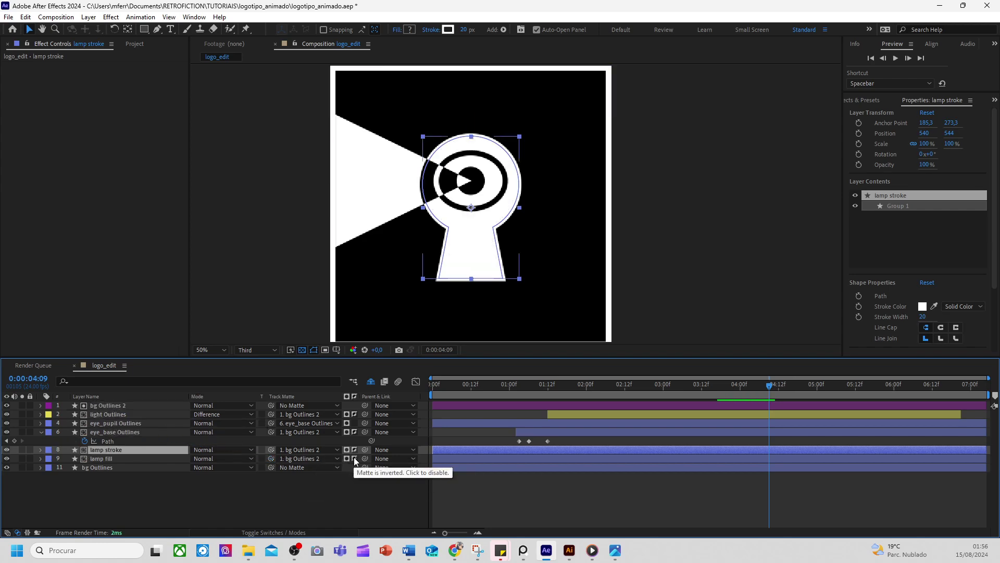
Give the bg Outlines layer a purple label and deselect it
left_click(104, 467)
left_click(50, 467)
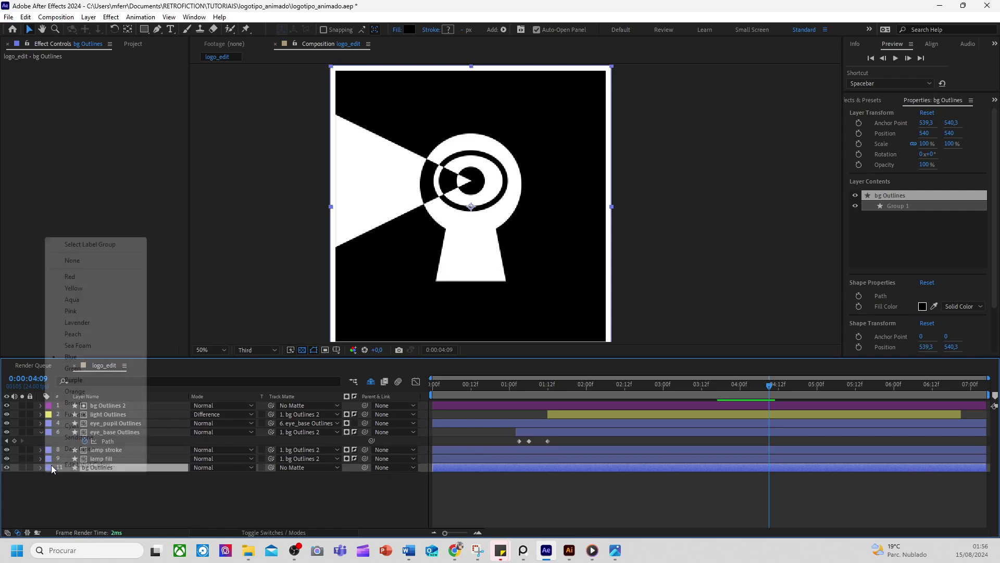
left_click(78, 380)
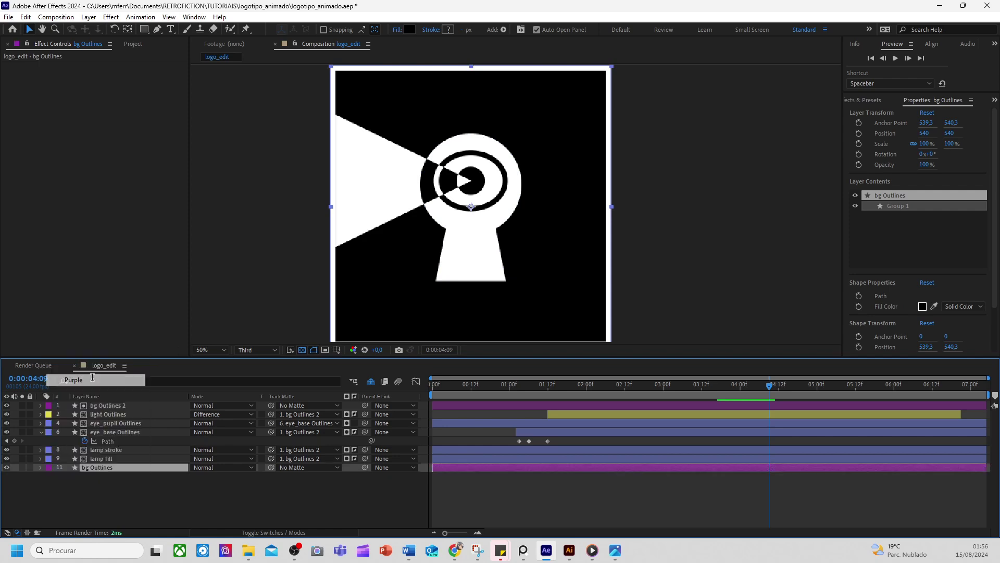
left_click(469, 482)
Expand bg Outlines 2 and add a Path keyframe for its full square shape at 0:00:01:00
left_click(465, 406)
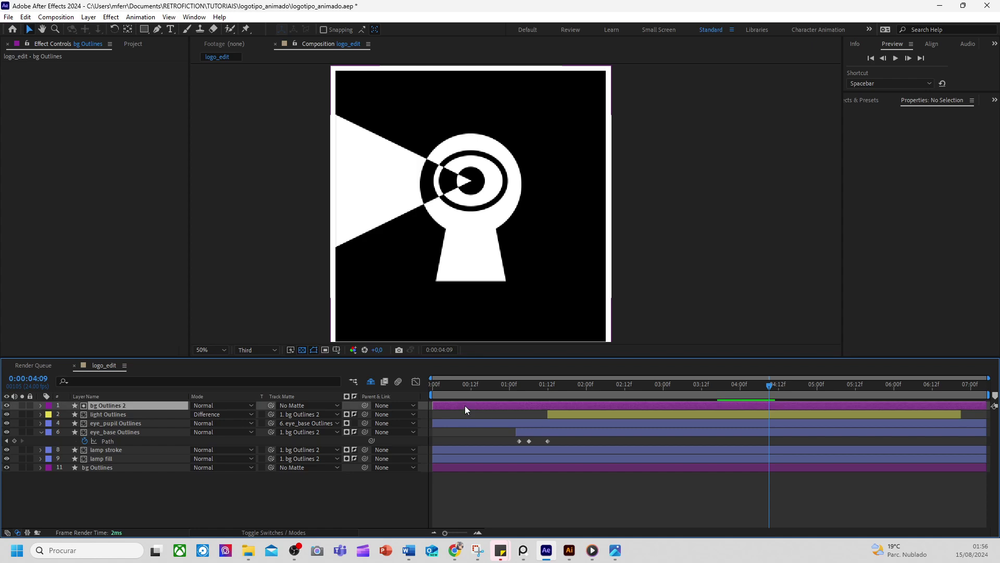
left_click(41, 406)
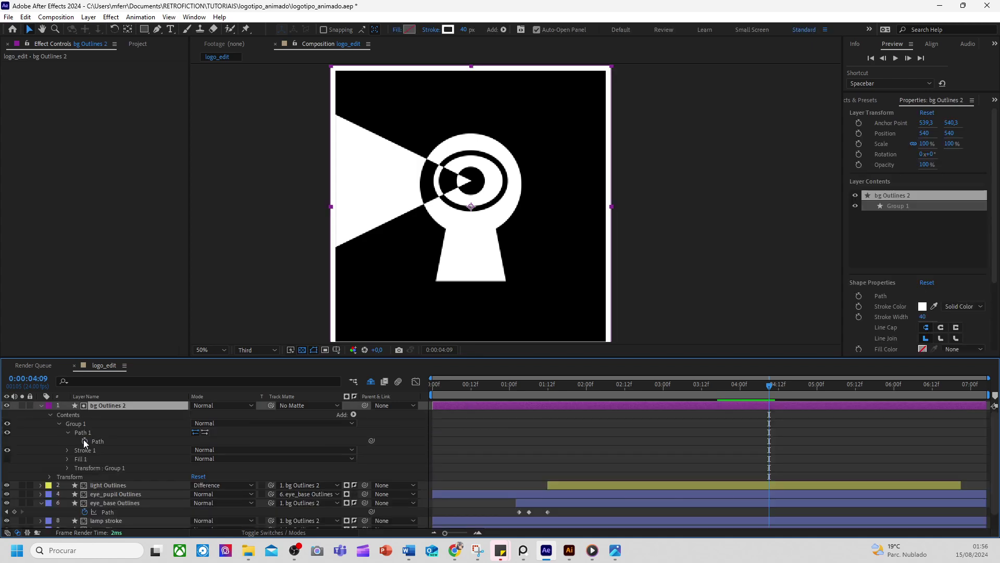
left_click_drag(487, 387, 512, 404)
scroll(573, 245, "down", 2)
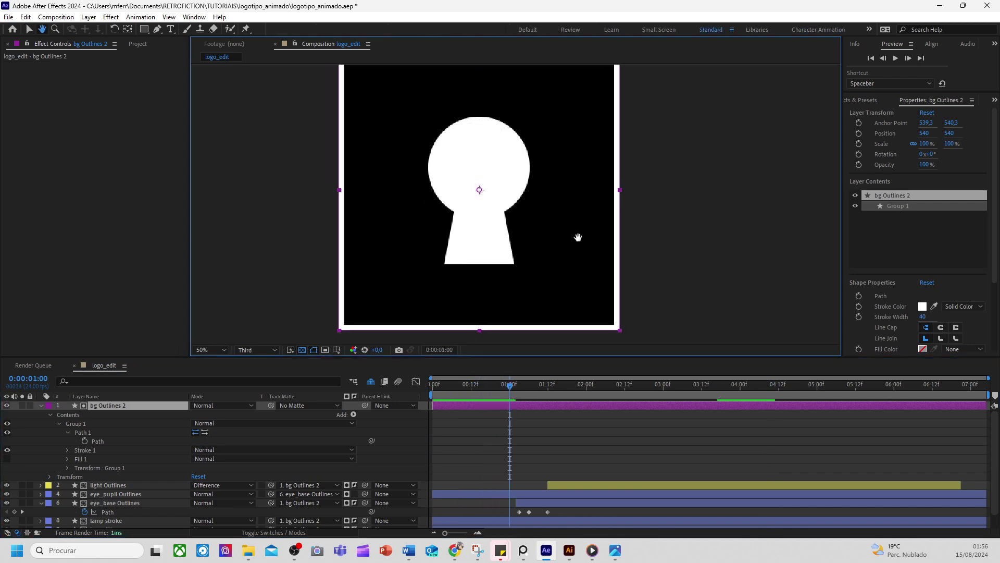
left_click(84, 442)
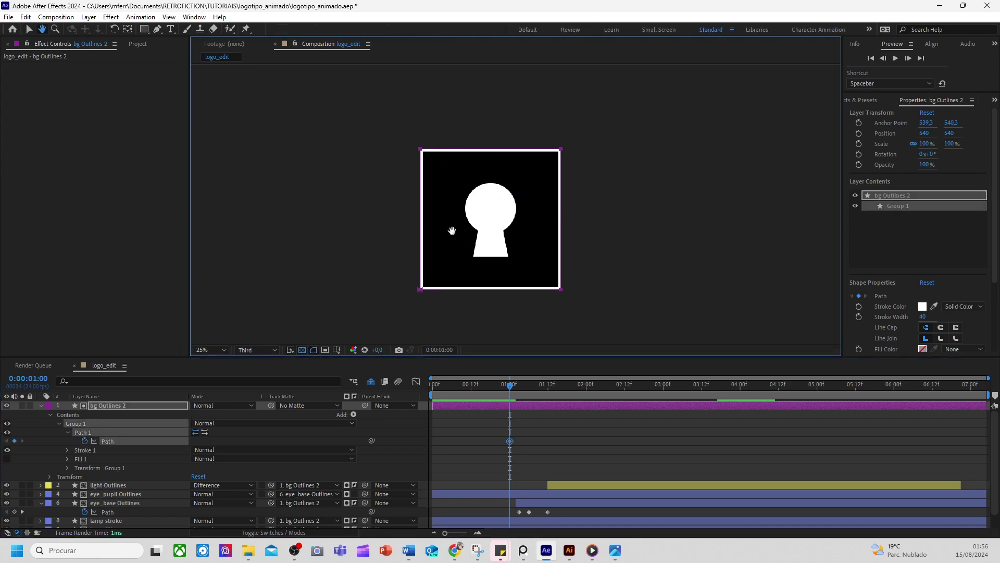
At 0:00:00:16, squash the bg Outlines 2 path horizontally into a vertical line at the composition's centre
scroll(451, 234, "up", 2)
left_click_drag(506, 399, 486, 392)
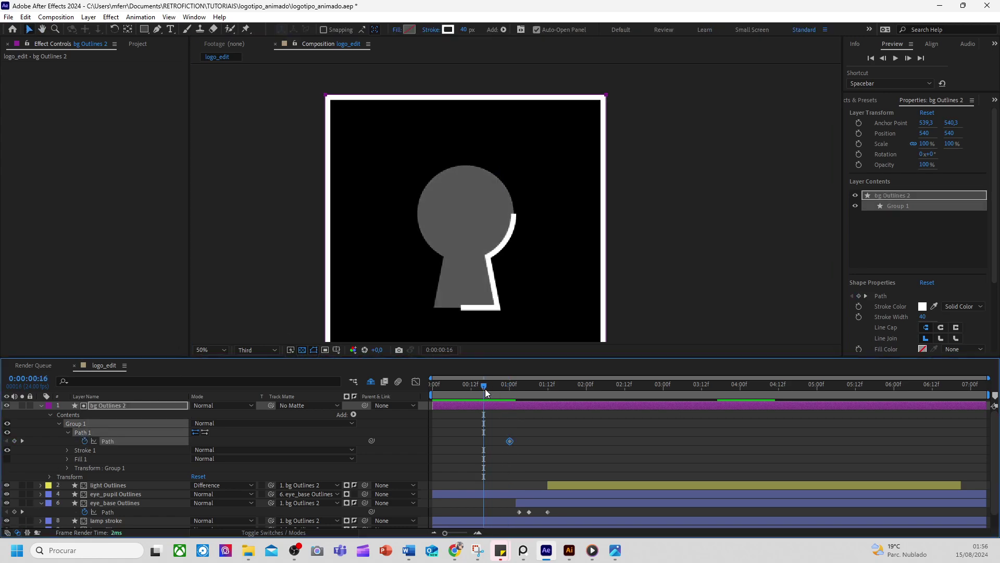
scroll(388, 157, "down", 2)
left_click_drag(374, 125, 579, 319)
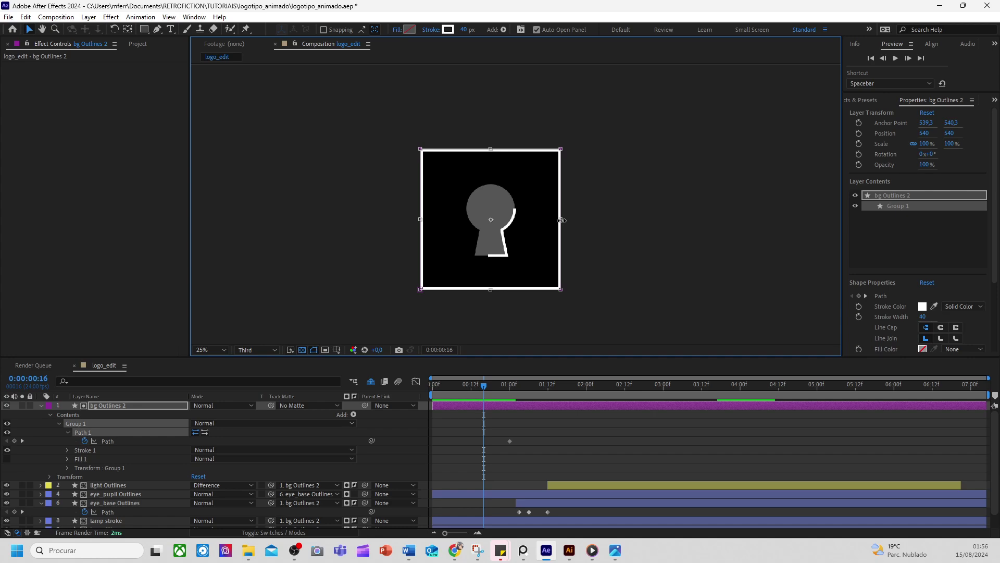
left_click_drag(562, 221, 492, 227)
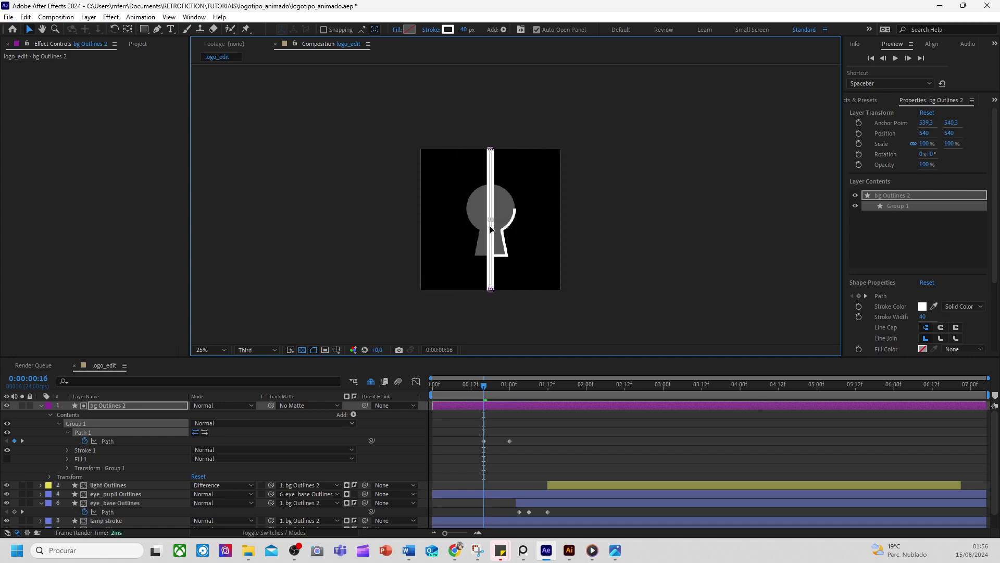
key("period")
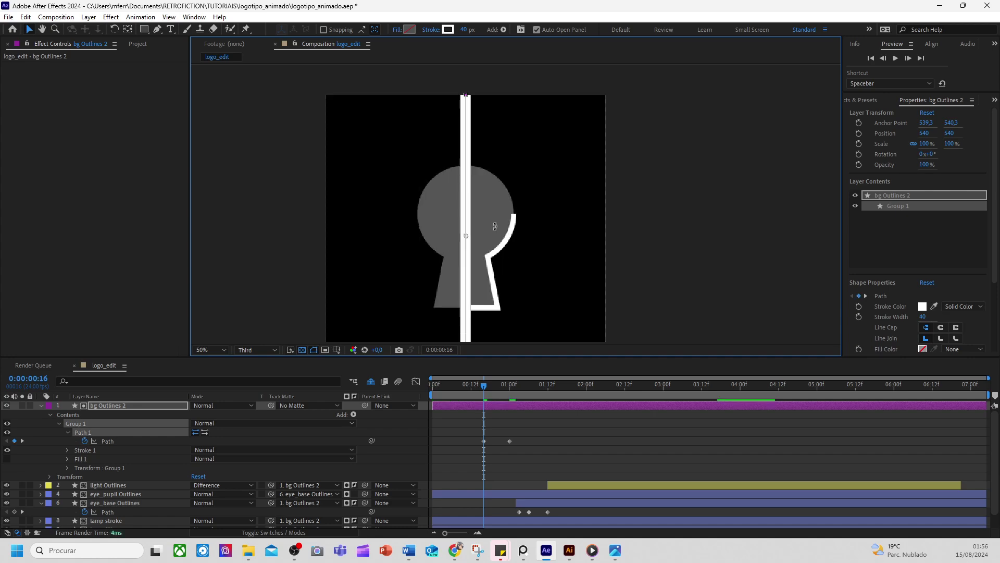
scroll(495, 226, "up", 2)
scroll(495, 226, "down", 2)
scroll(521, 209, "down", 1)
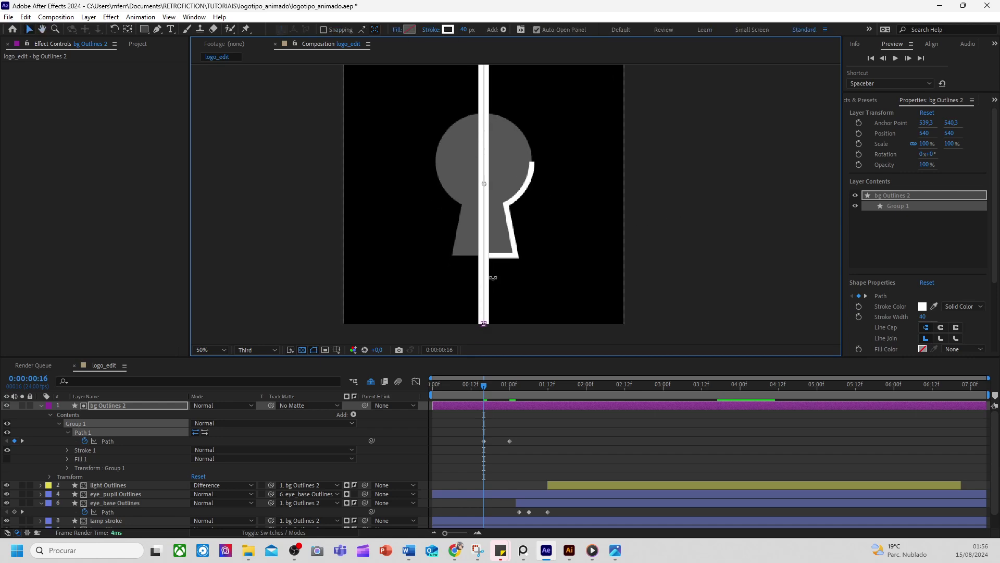
Give bg Outlines 2 a solid black fill (000000)
left_click(485, 404)
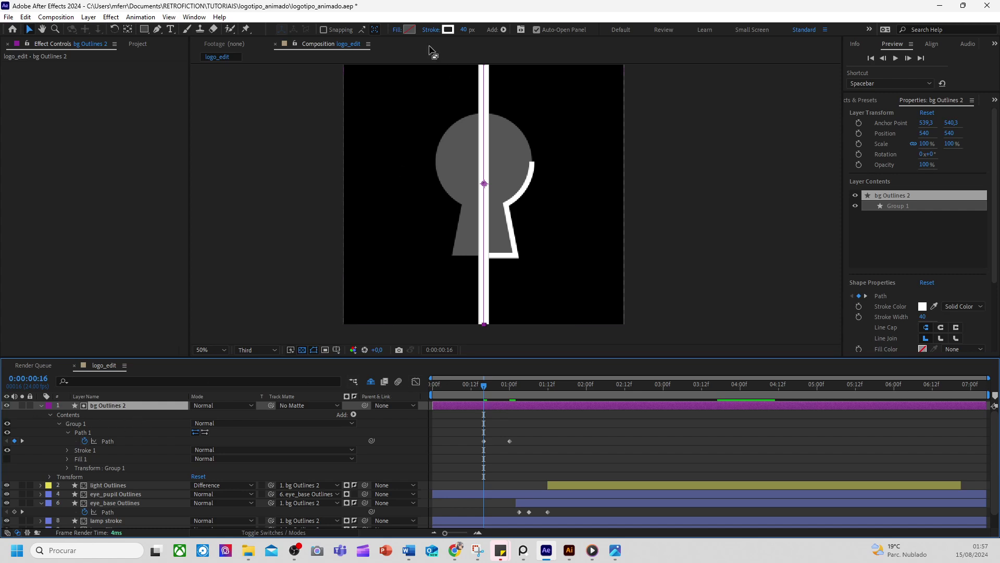
left_click(409, 29)
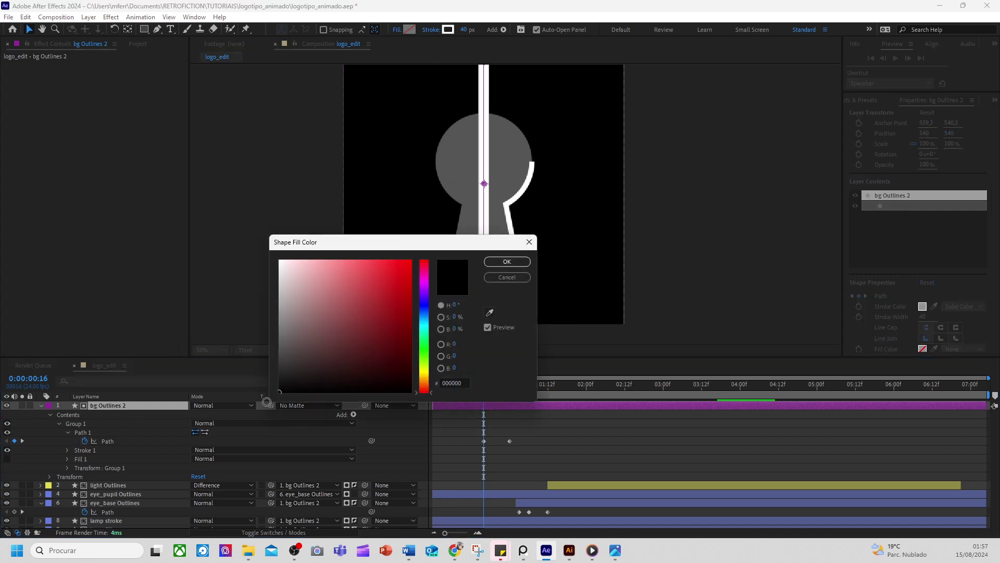
left_click(503, 262)
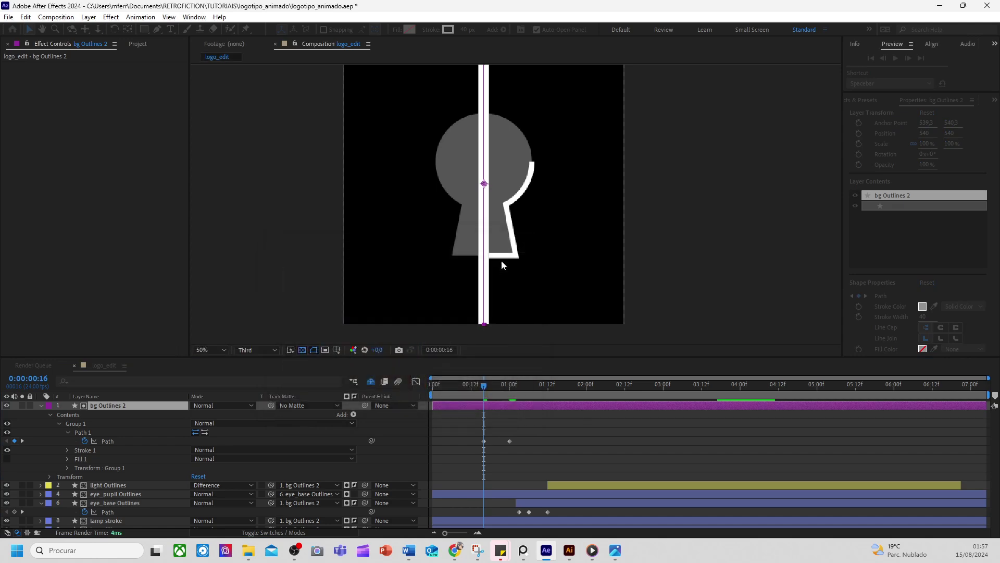
left_click(423, 344)
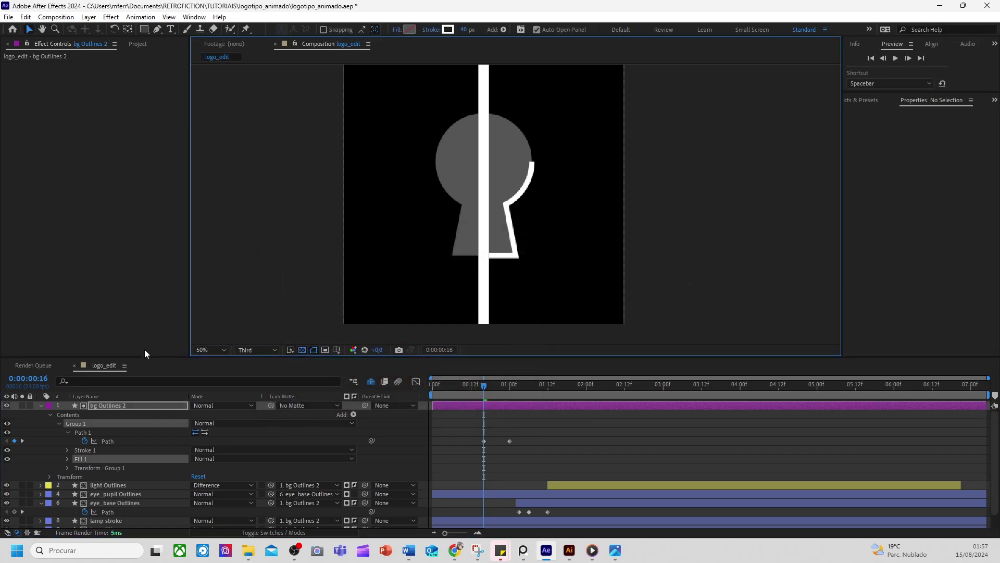
Enlarge the timeline area and move bg Outlines 2 below lamp fill, just above bg Outlines in the layer stack
left_click_drag(146, 358, 153, 332)
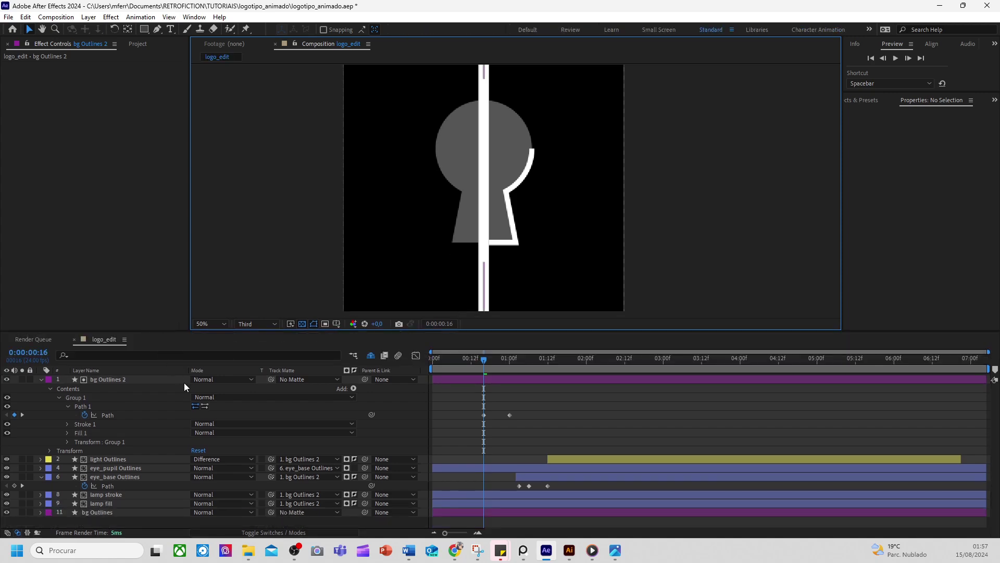
left_click(149, 380)
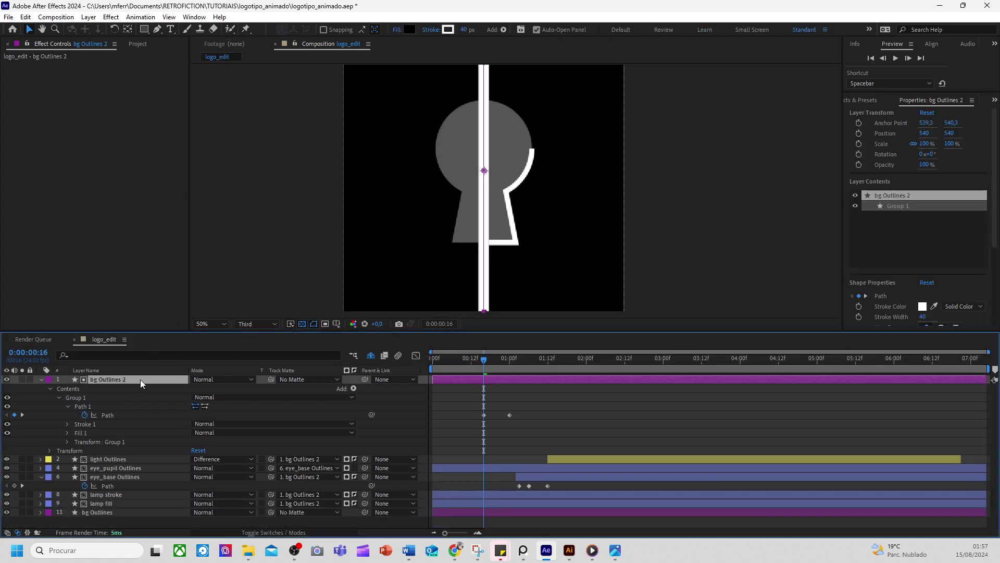
left_click_drag(140, 380, 130, 507)
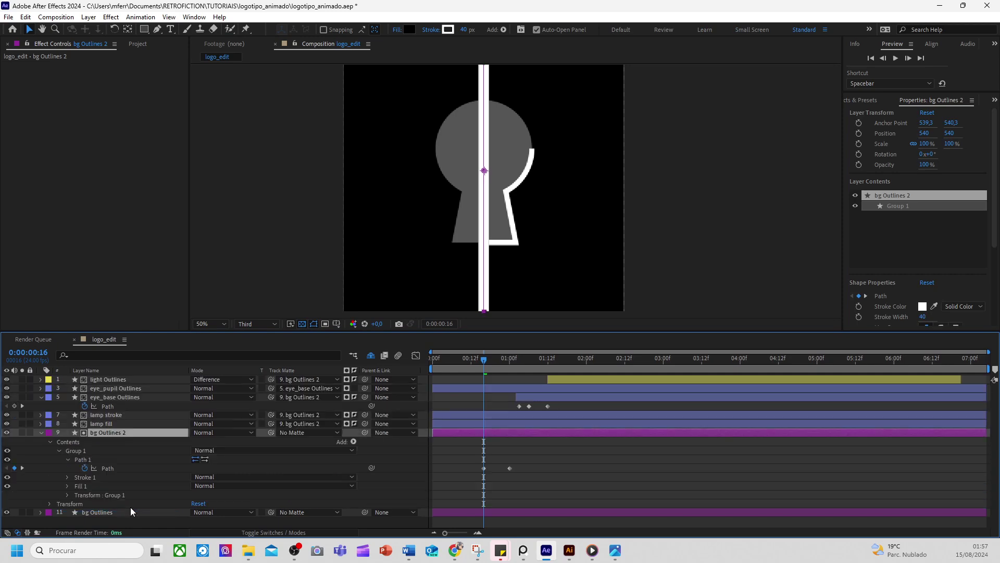
Go to 0:00:01:01 and turn off matte inversion on the lamp fill, lamp stroke, eye_base Outlines and light Outlines layers
mouse_move(495, 368)
left_mouse_down()
mouse_move(507, 368)
mouse_move(481, 367)
mouse_move(513, 371)
left_mouse_up()
mouse_move(355, 423)
left_mouse_down()
mouse_move(358, 395)
mouse_move(358, 407)
left_mouse_up()
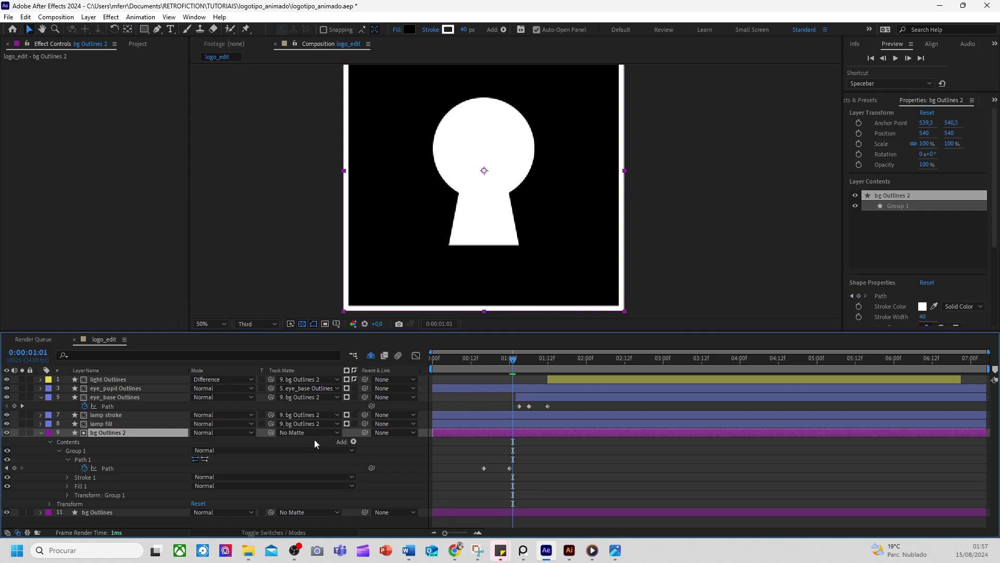
left_click(355, 379)
Scrub through the opening of the animation and briefly solo bg Outlines to inspect the background on its own
left_click_drag(487, 370, 542, 412)
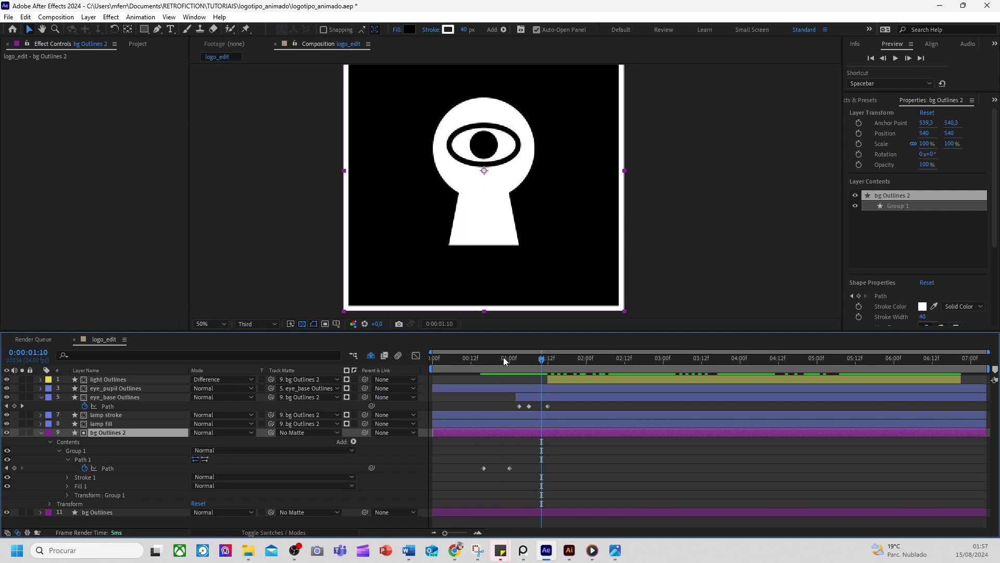
left_click_drag(503, 358, 458, 358)
left_click(22, 513)
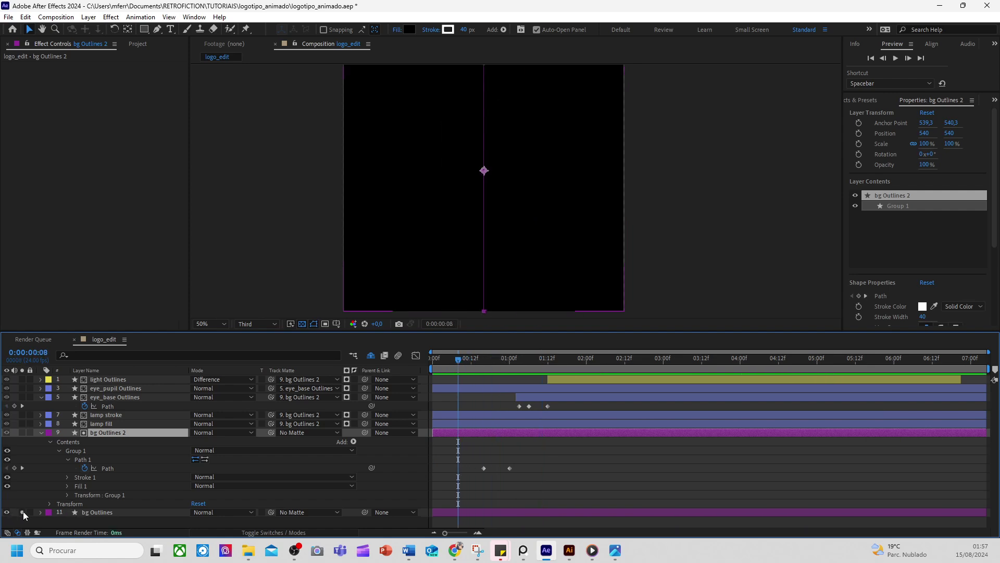
scroll(485, 174, "down", 2)
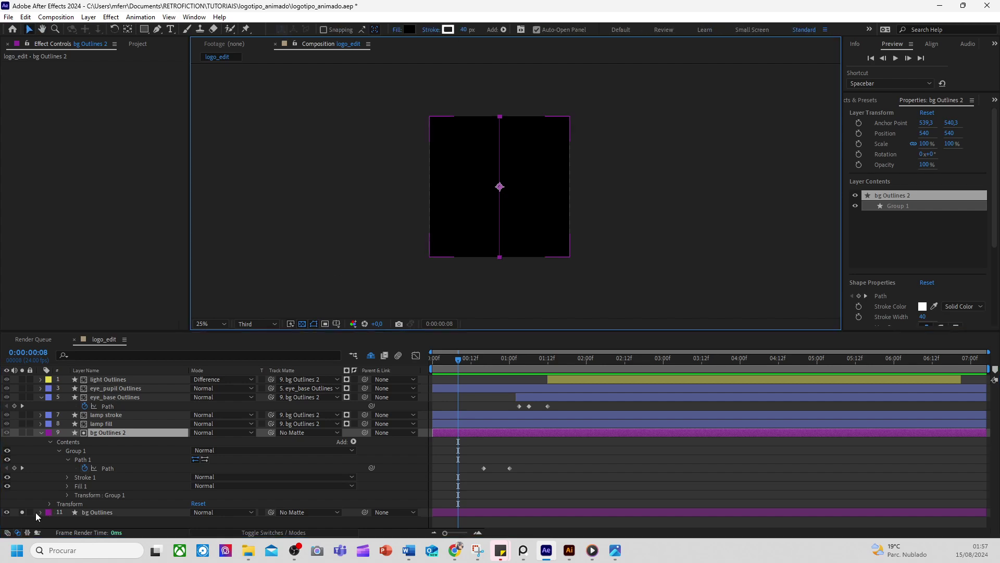
left_click(22, 512)
At 0:00:00:11, shrink the bg Outlines 2 path vertically to a point at its centre and trim the layer's start to that frame
left_click_drag(493, 359, 469, 364)
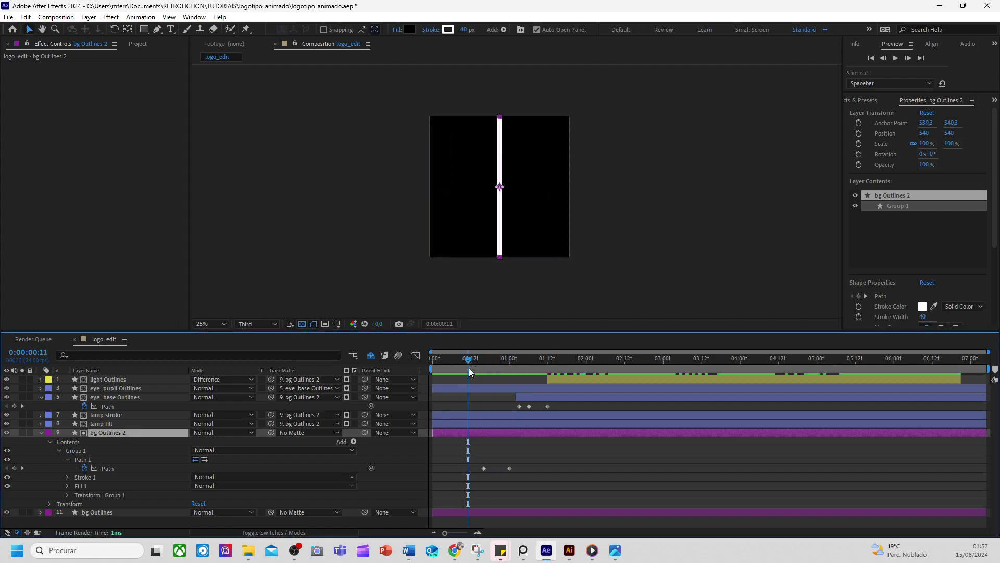
left_click(483, 468)
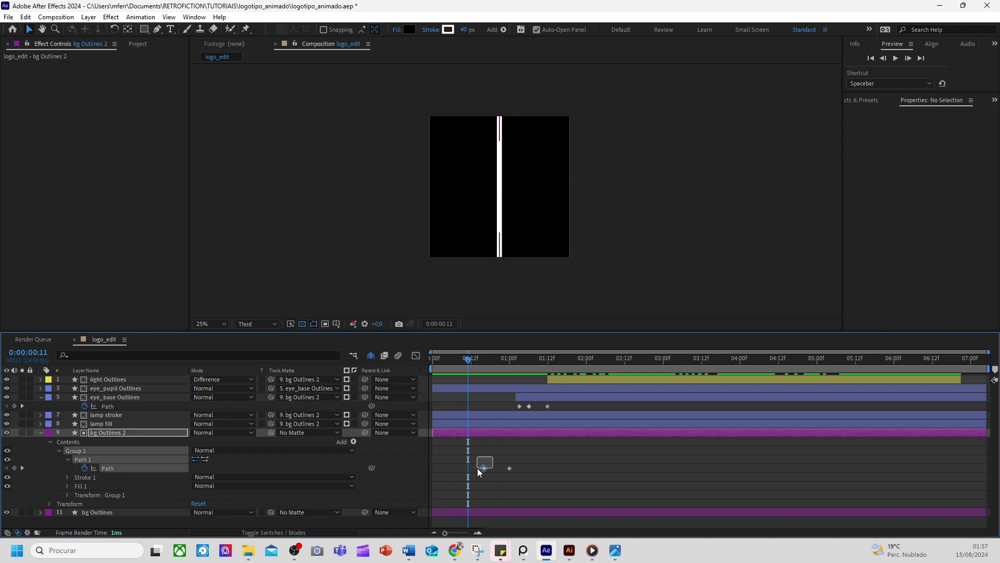
left_click(500, 257)
left_click_drag(499, 256, 499, 192)
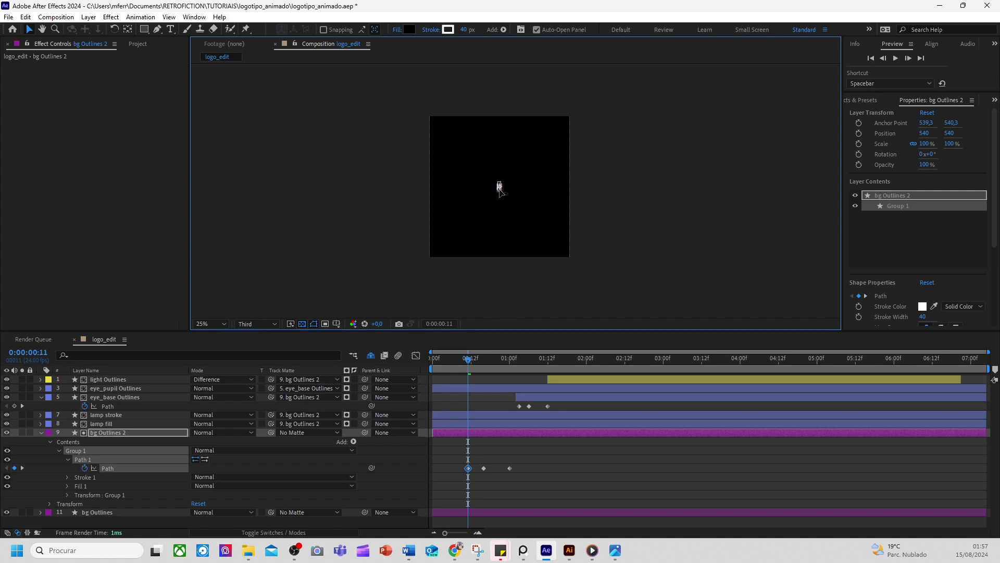
left_click_drag(433, 432, 468, 432)
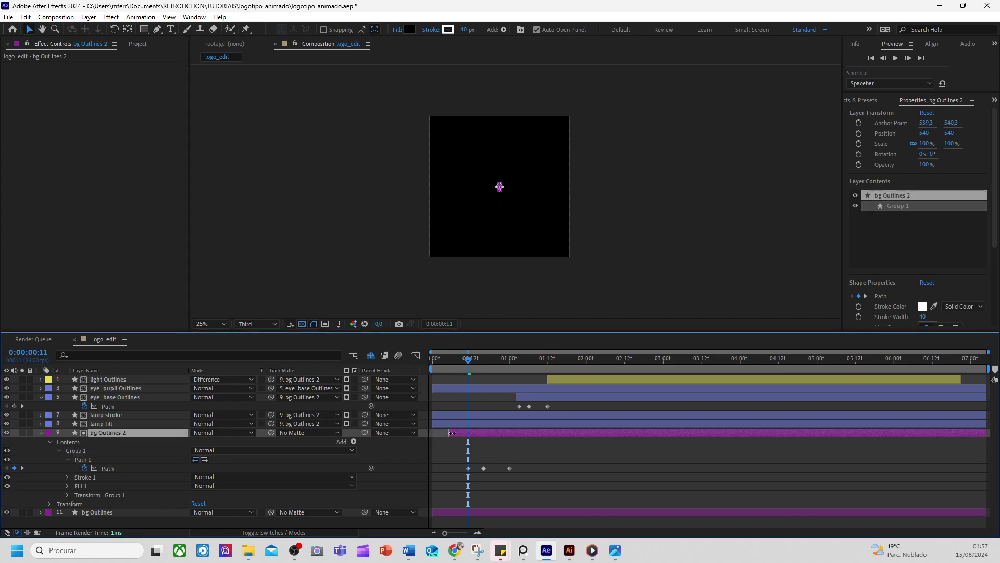
Paste a copy of bg Outlines 2's fully open path keyframe from 0:00:01:00 at 0:00:05:05
left_click(456, 453)
left_click_drag(446, 358, 518, 376)
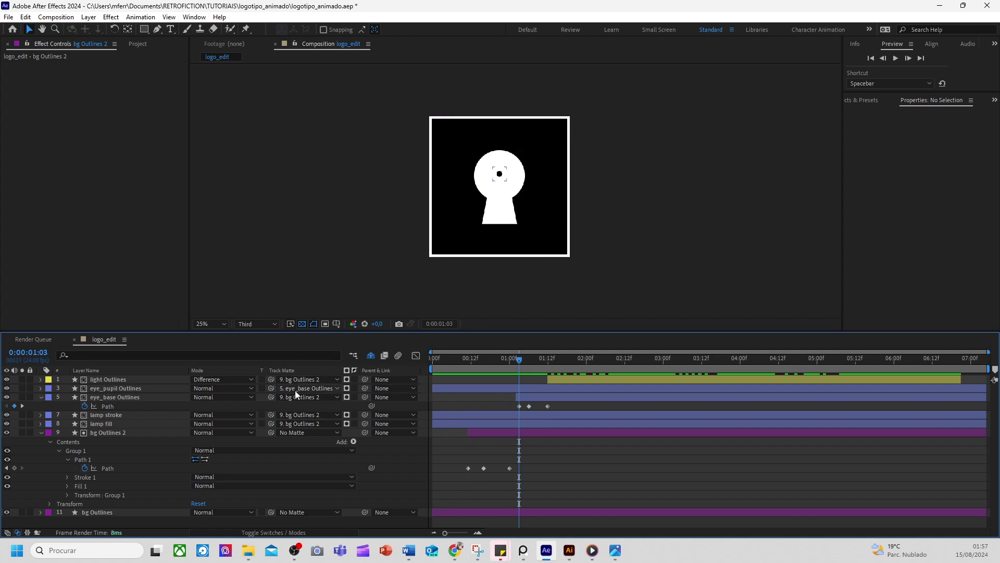
left_click(111, 434)
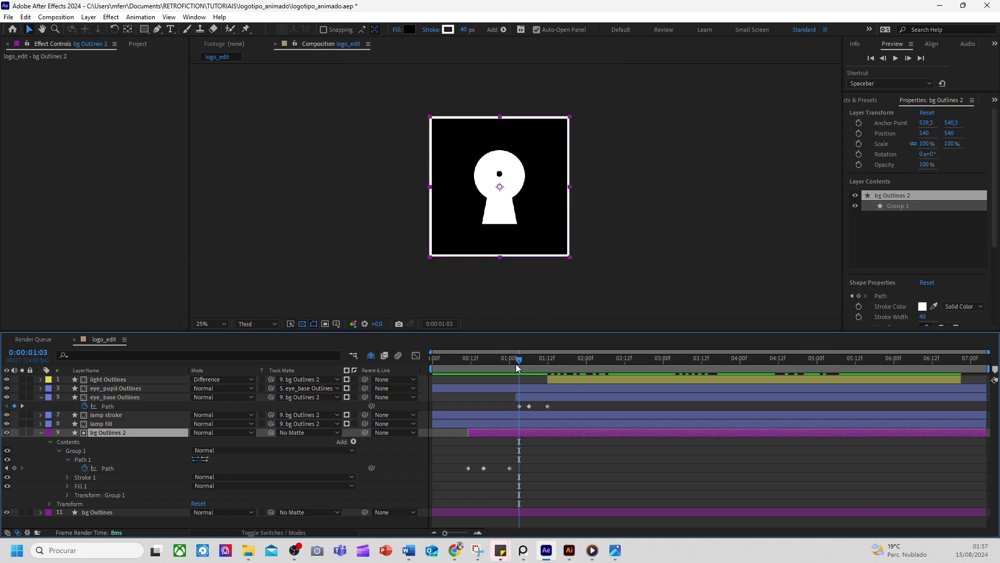
left_click_drag(516, 364, 832, 376)
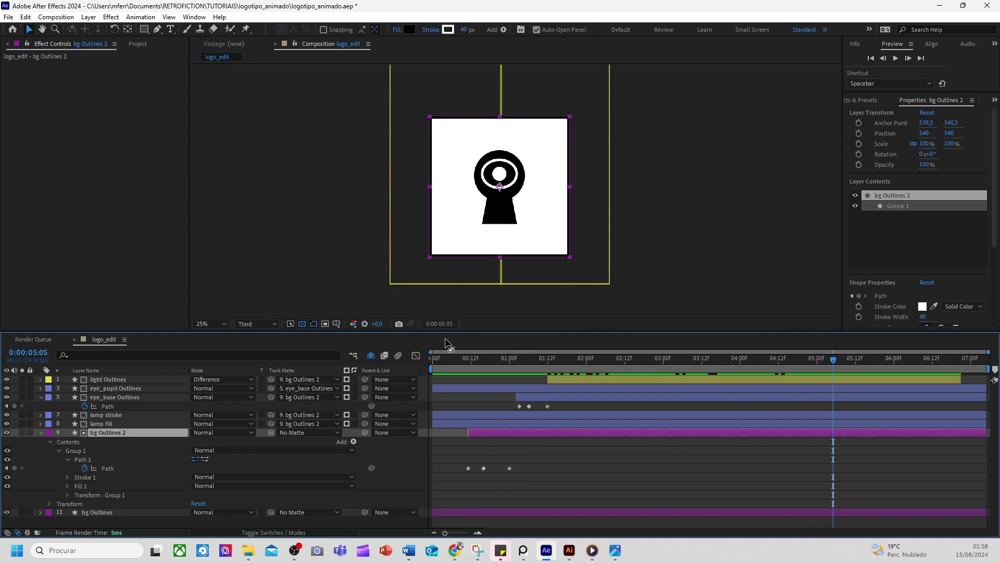
left_click_drag(445, 334, 445, 356)
scroll(518, 256, "up", 2)
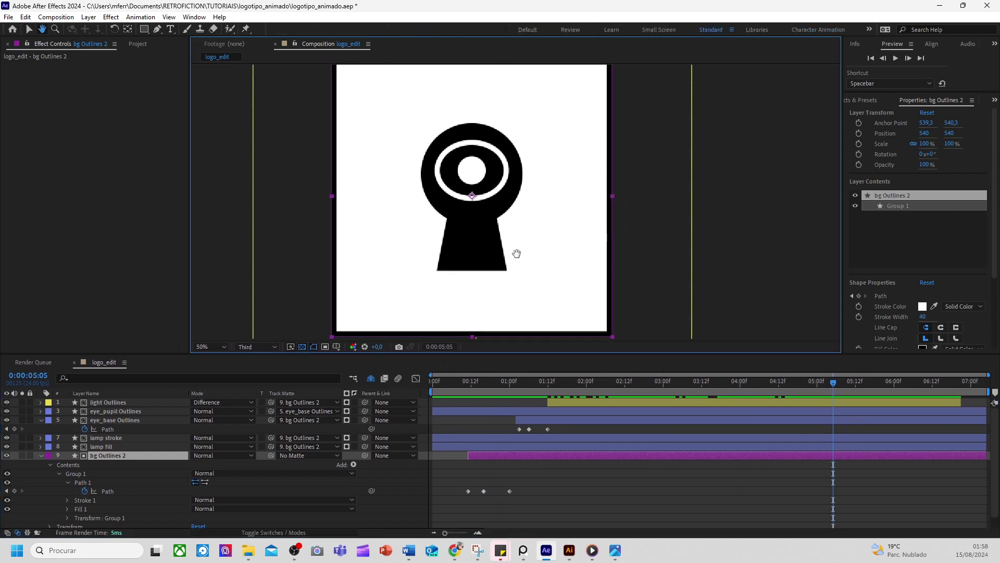
left_click(509, 491)
key("ctrl+v")
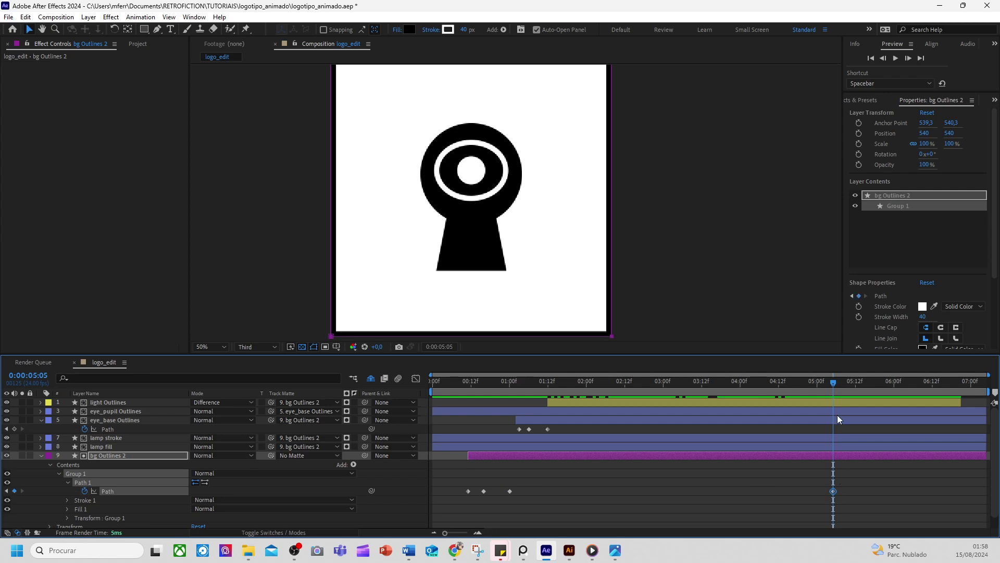
Add the square's closing by copying its thin-line path keyframe to 0:00:05:12 and its centre-point keyframe a few frames after it
left_click(855, 386)
left_click(468, 491)
key("ctrl+c")
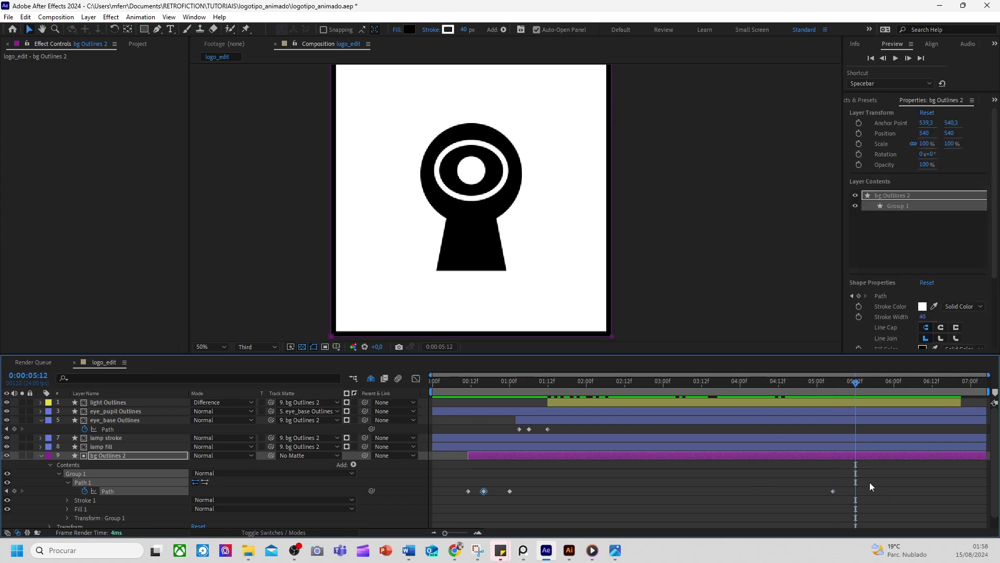
key("ctrl+v")
left_click(468, 491)
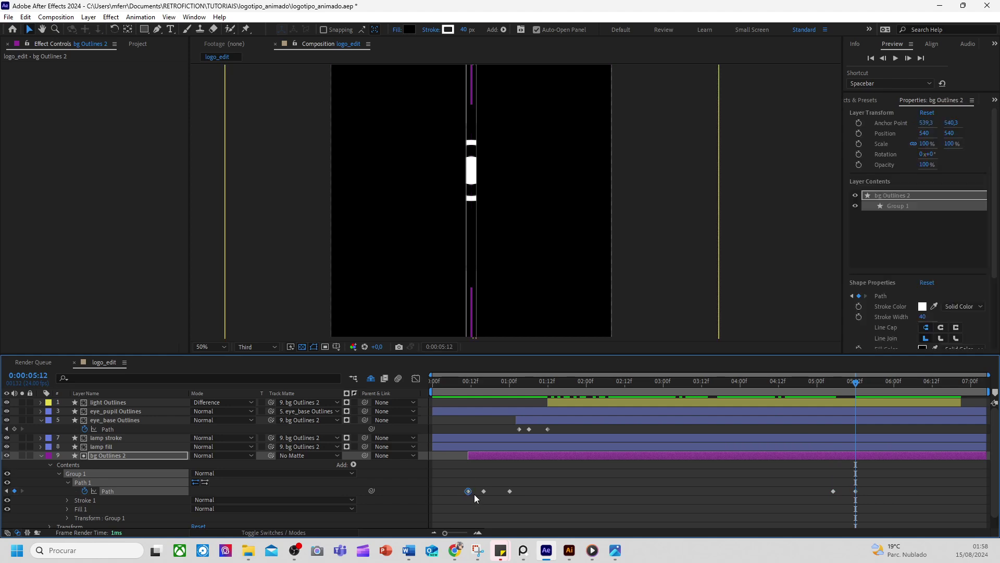
mouse_move(864, 388)
left_mouse_down()
mouse_move(839, 394)
mouse_move(856, 399)
left_mouse_up()
key("ctrl+v")
left_click(876, 479)
Compare the ending of the RETROFICTION_logo1_motion reference video with the composition at 0:00:05:01, examining the square's border around the light
left_click(614, 552)
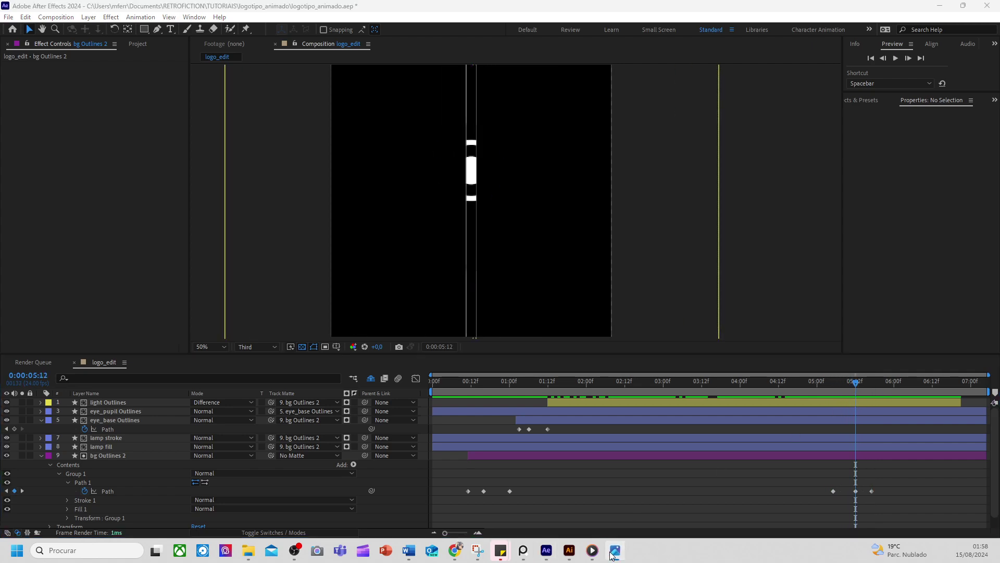
left_click_drag(509, 441, 564, 442)
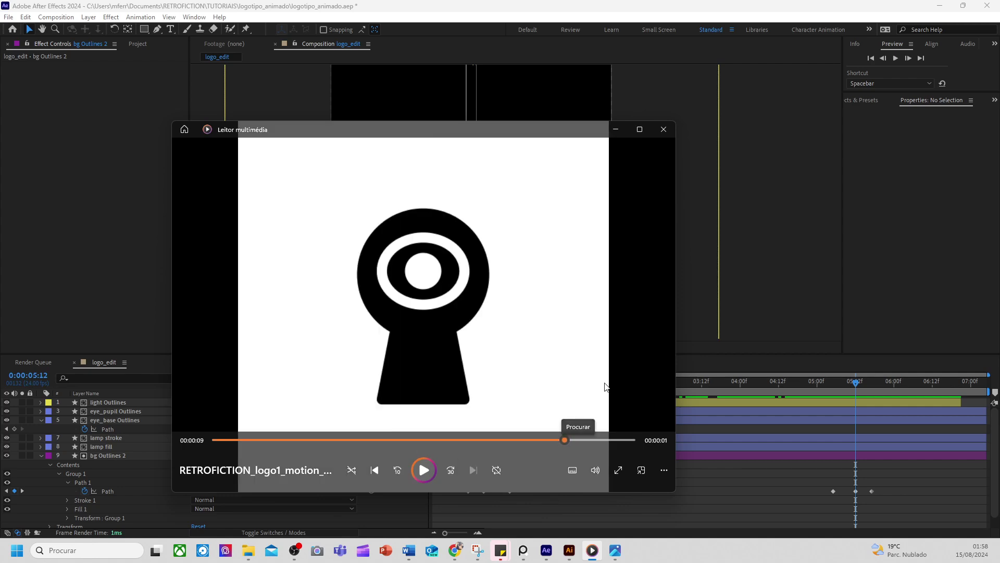
left_click(615, 129)
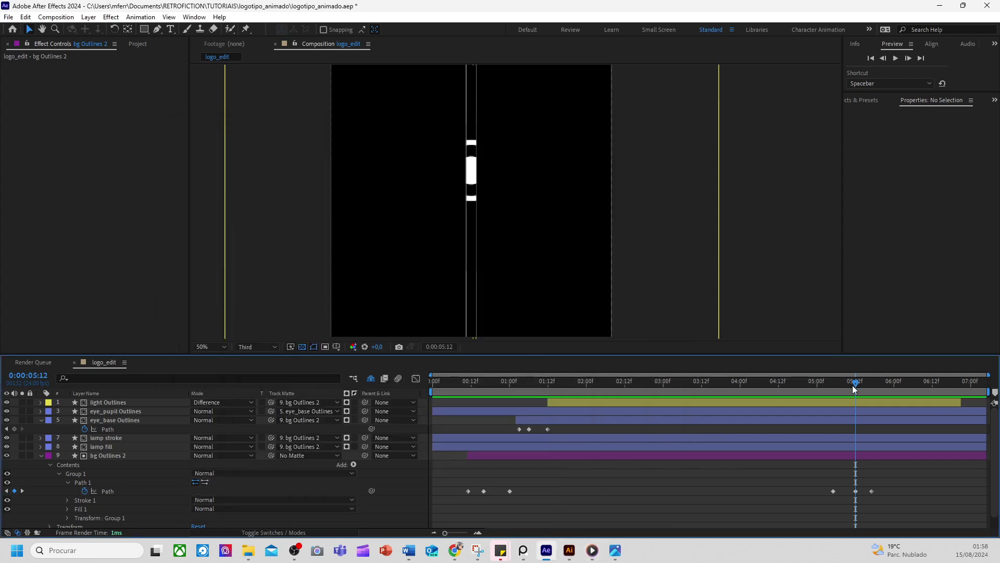
left_click_drag(838, 389, 820, 417)
left_click(672, 142)
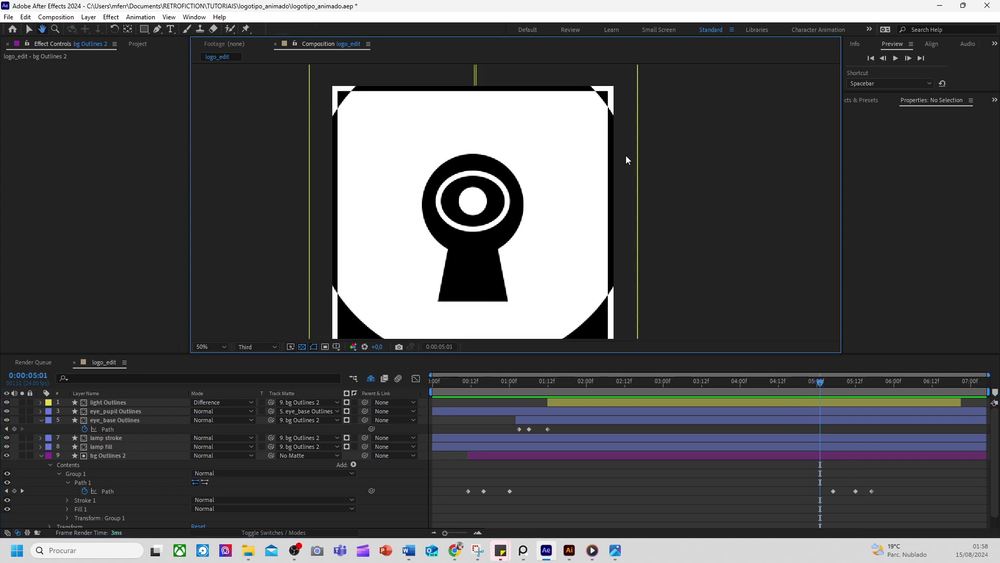
scroll(633, 174, "down", 1)
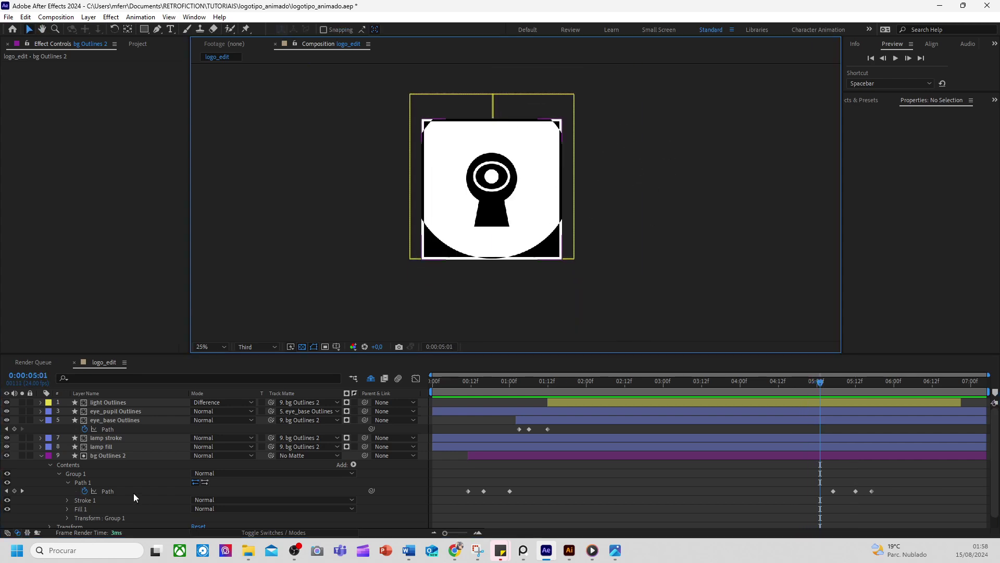
scroll(576, 229, "up", 2)
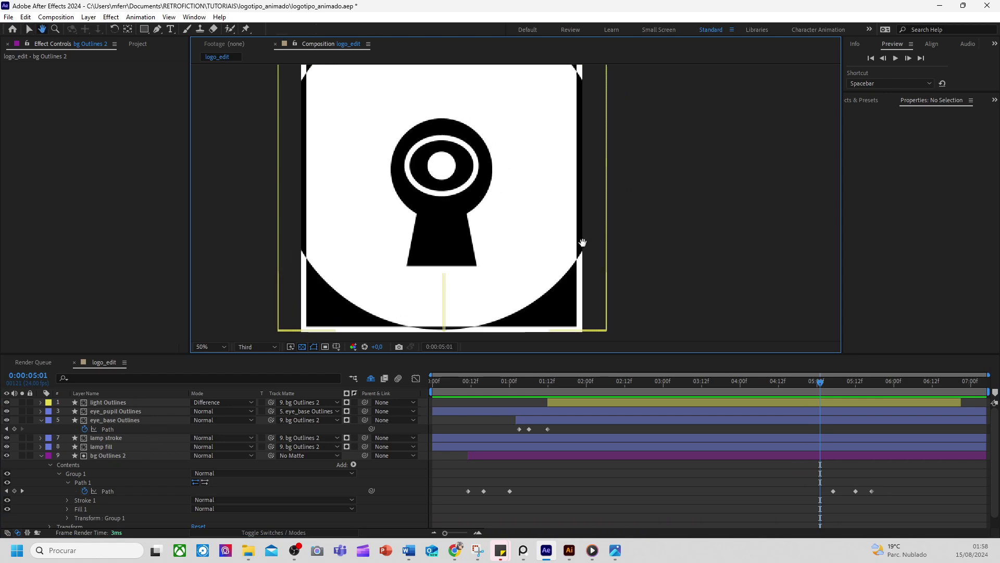
left_click_drag(321, 356, 320, 374)
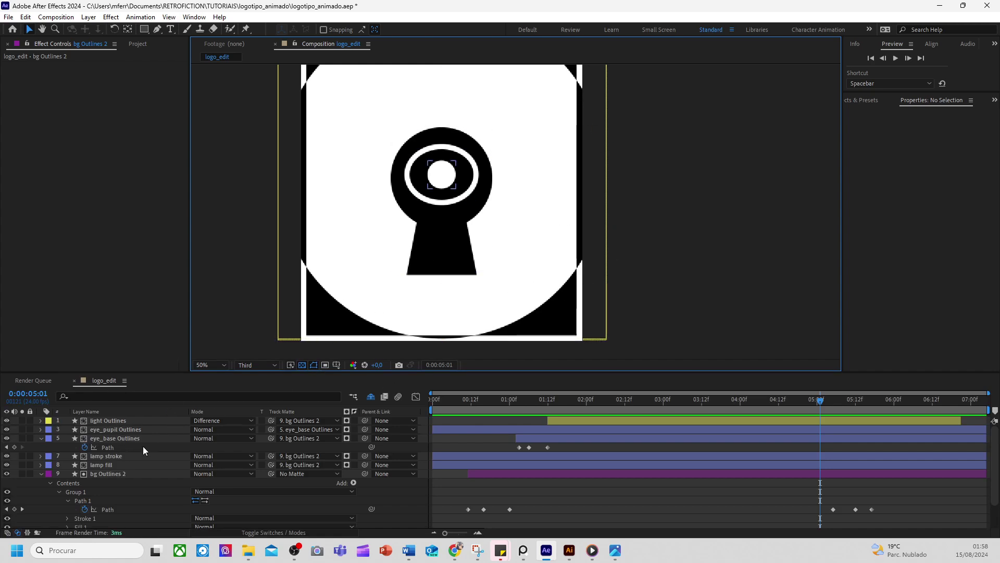
Collapse the properties of bg Outlines 2 and rename the bg Outlines layer as "bg fixed"
left_click(101, 475)
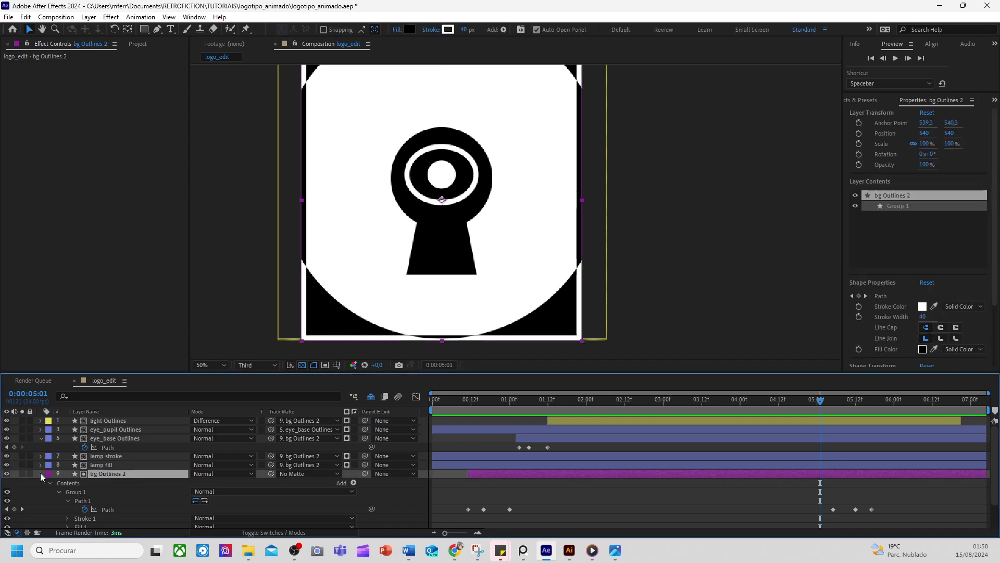
left_click(41, 473)
left_click(114, 482)
key("Return")
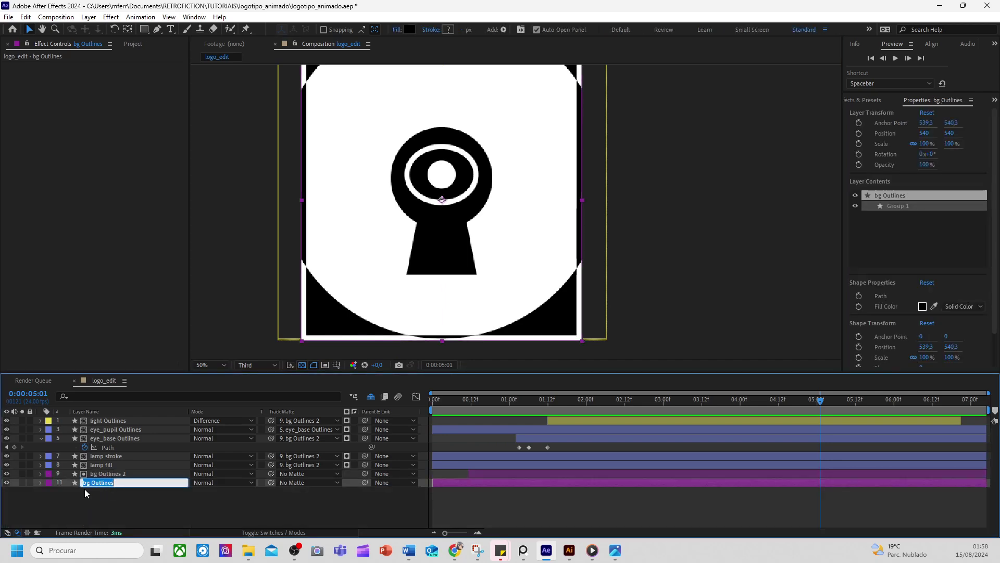
double_click(103, 482)
key("Return")
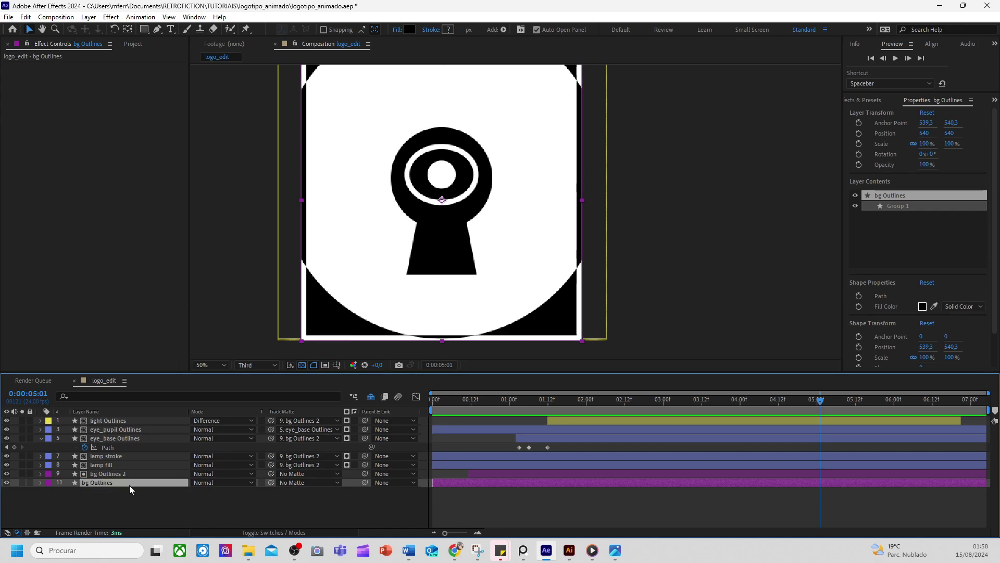
key("Return")
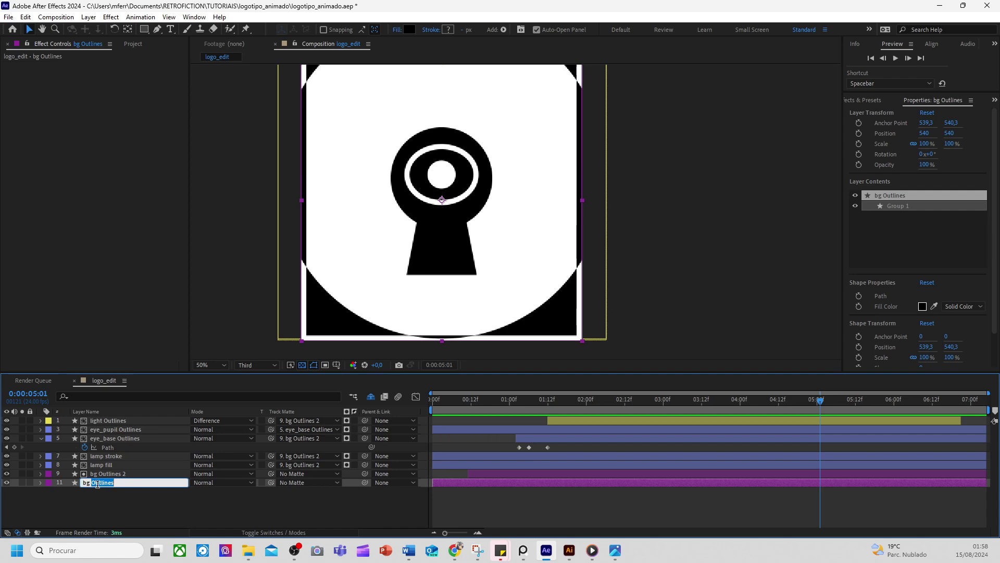
type("fixed")
key("Return")
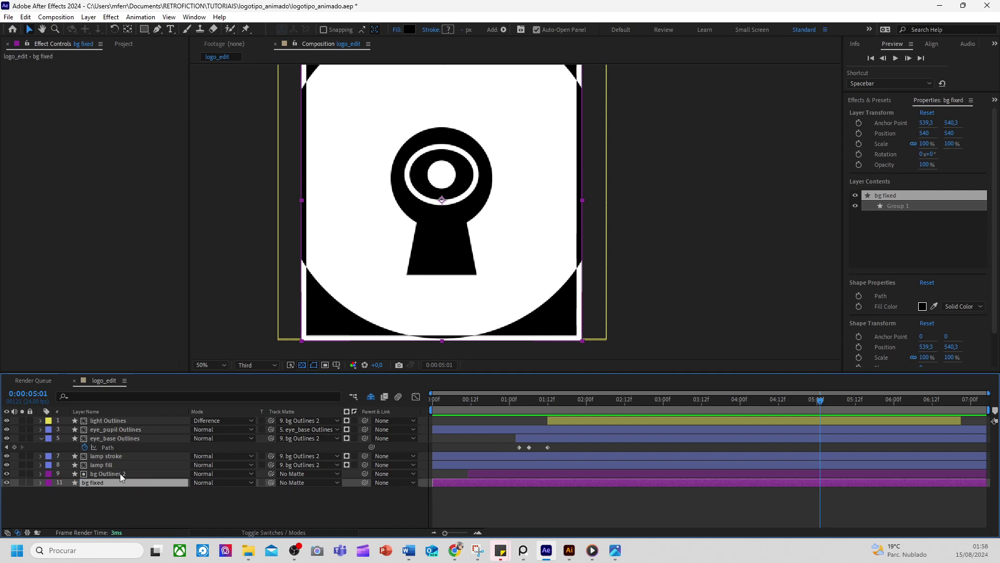
Rename the bg Outlines 2 layer as "bg matte"
left_click(120, 473)
key("Return")
left_click(120, 472)
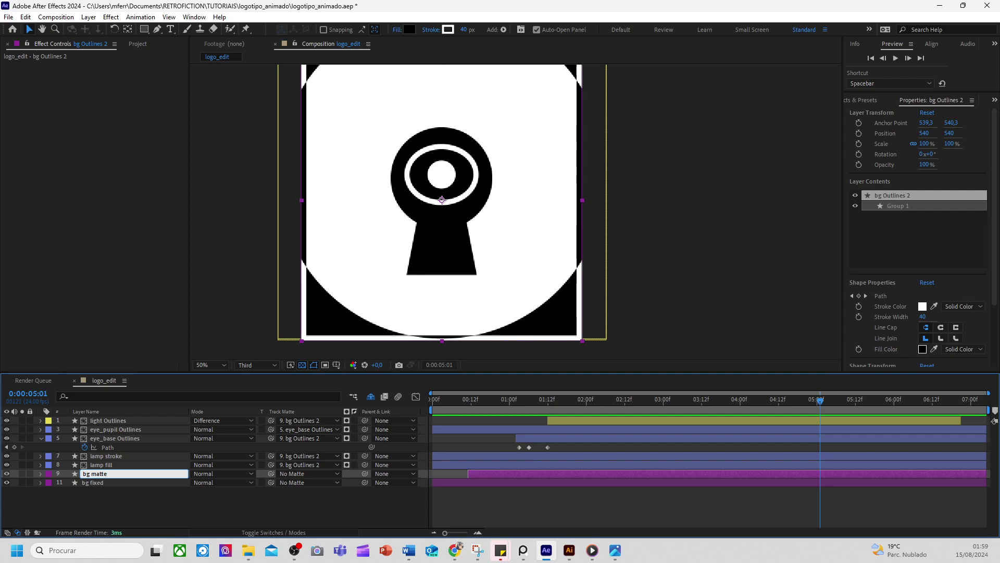
key("Return")
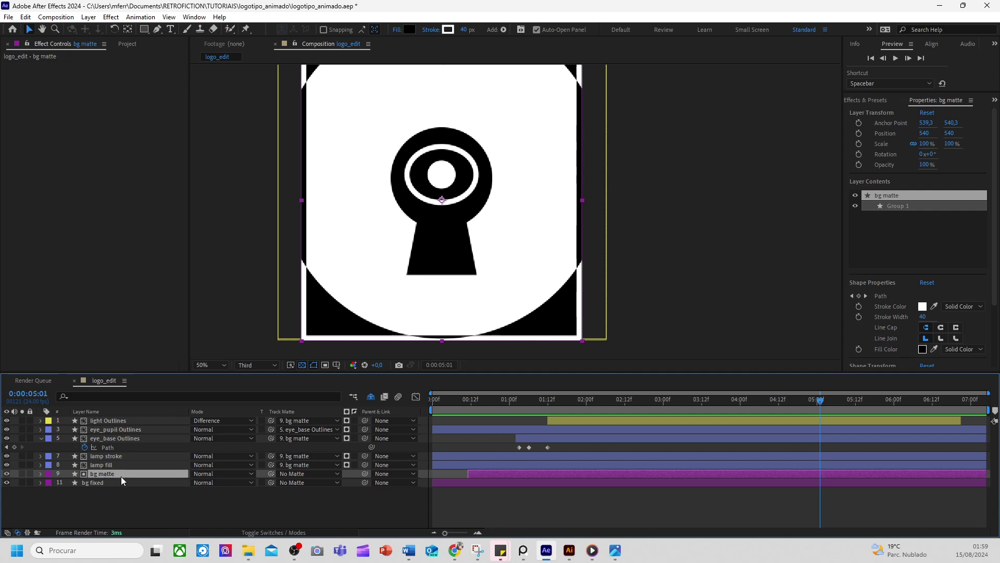
Duplicate the bg matte layer and reveal the Path properties of both the copy and the original
key("ctrl+d")
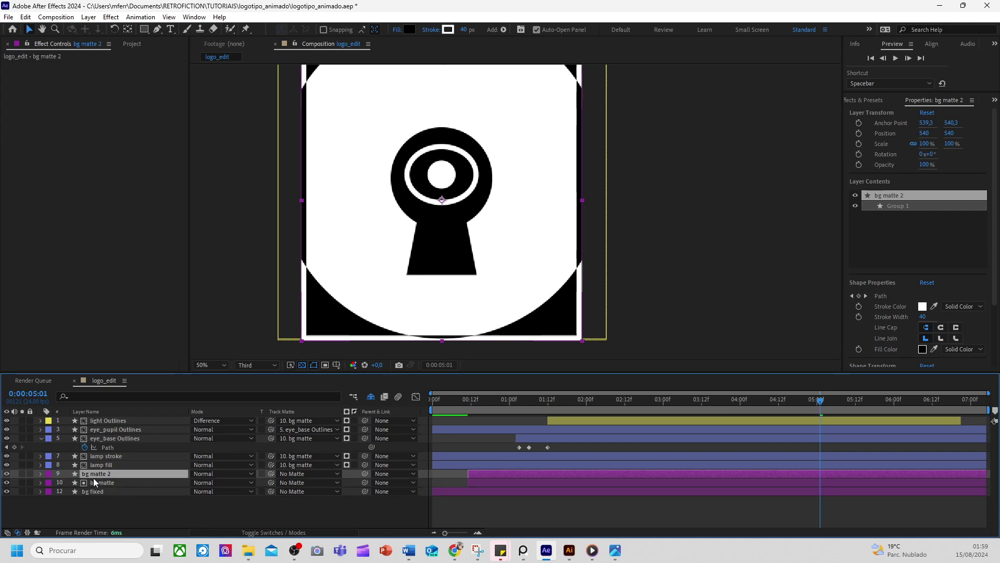
left_click(40, 474)
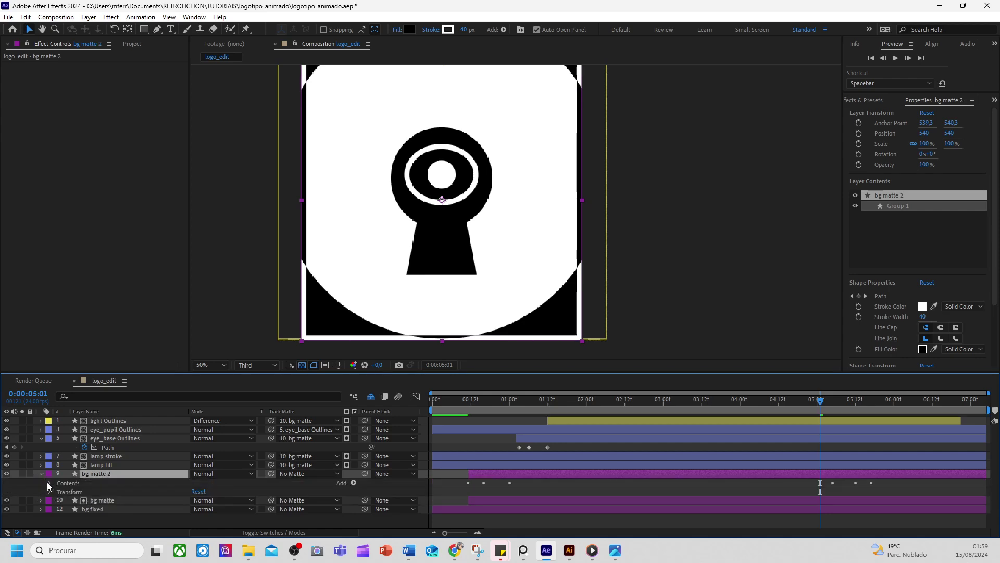
left_click(49, 483)
left_click(58, 492)
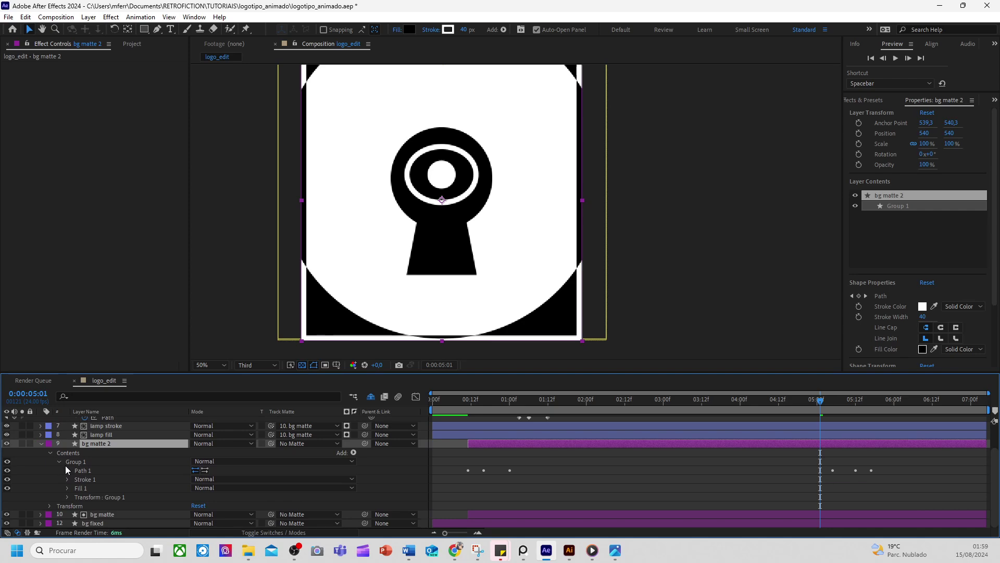
left_click(68, 474)
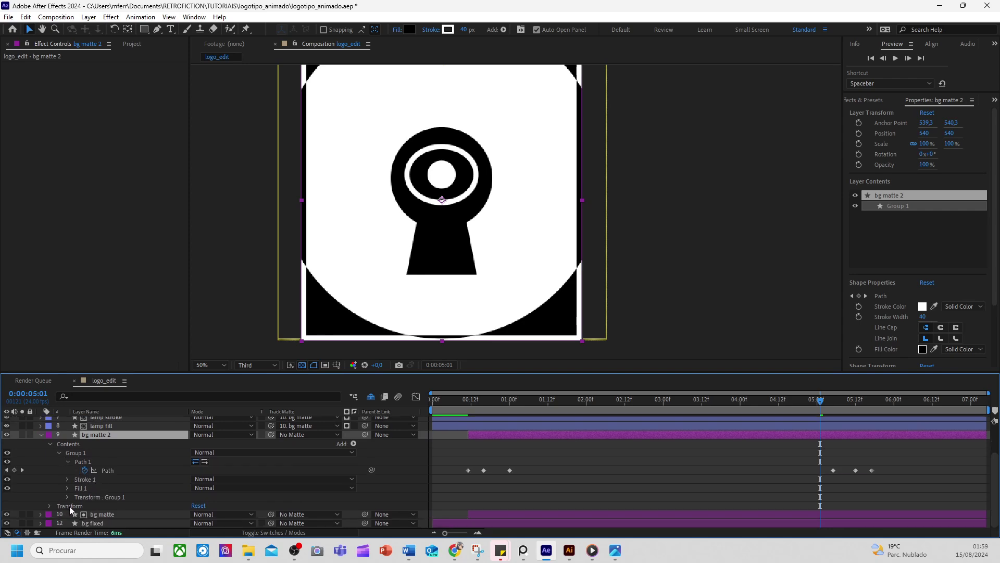
left_click(40, 515)
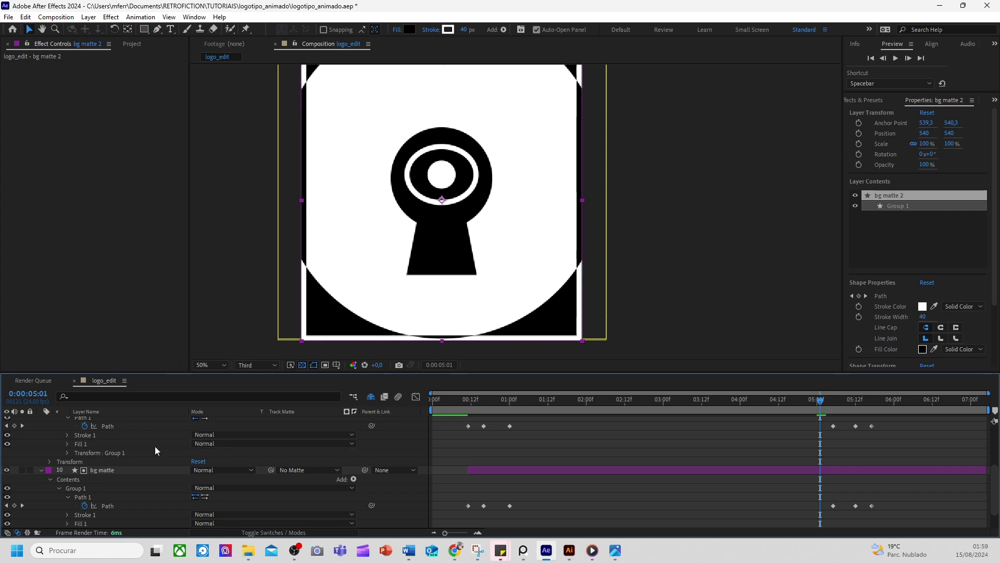
scroll(127, 448, "up", 3)
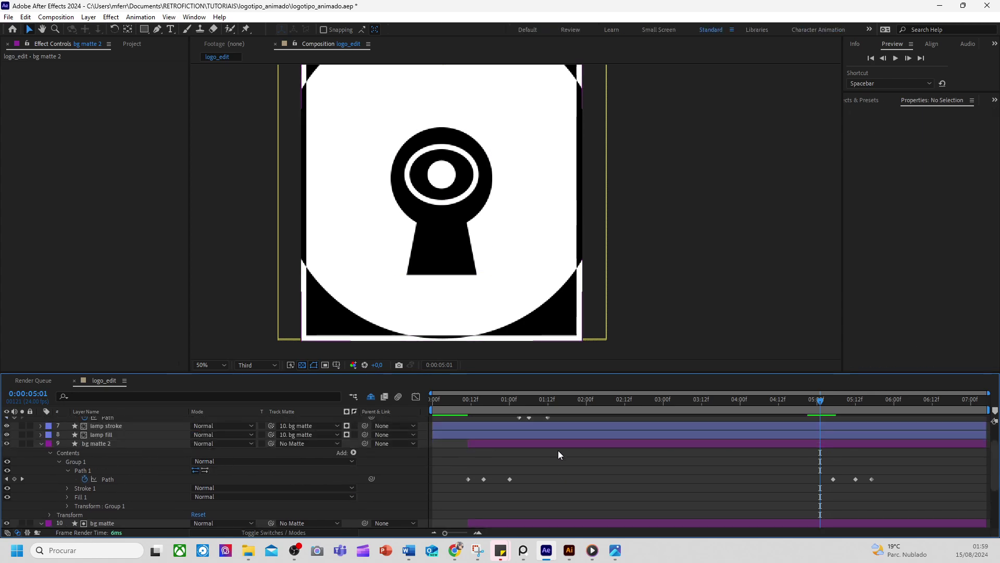
mouse_move(585, 446)
left_mouse_down()
mouse_move(531, 446)
mouse_move(586, 458)
left_mouse_up()
scroll(586, 459, "down", 2)
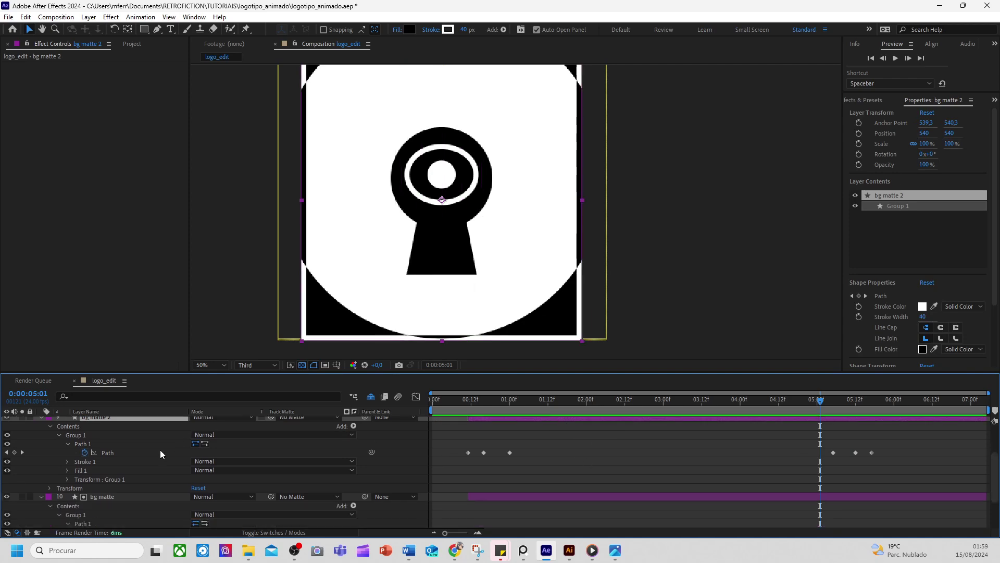
Remove the path keyframes from bg matte 2 and link its Path property to the Path of bg matte
left_click(85, 452)
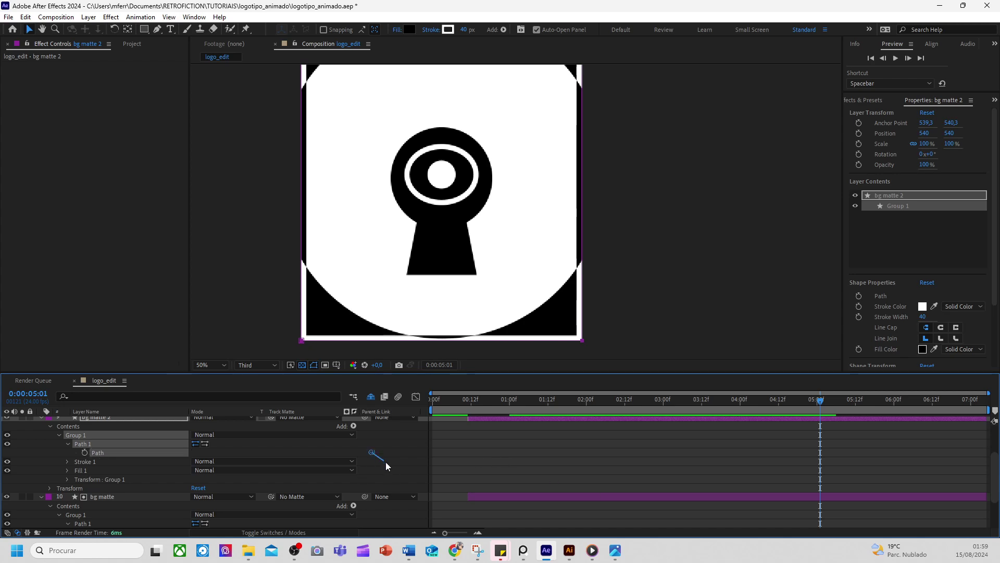
left_click_drag(405, 460, 400, 458)
key("ctrl+alt+0")
left_click(98, 378)
scroll(130, 436, "down", 1)
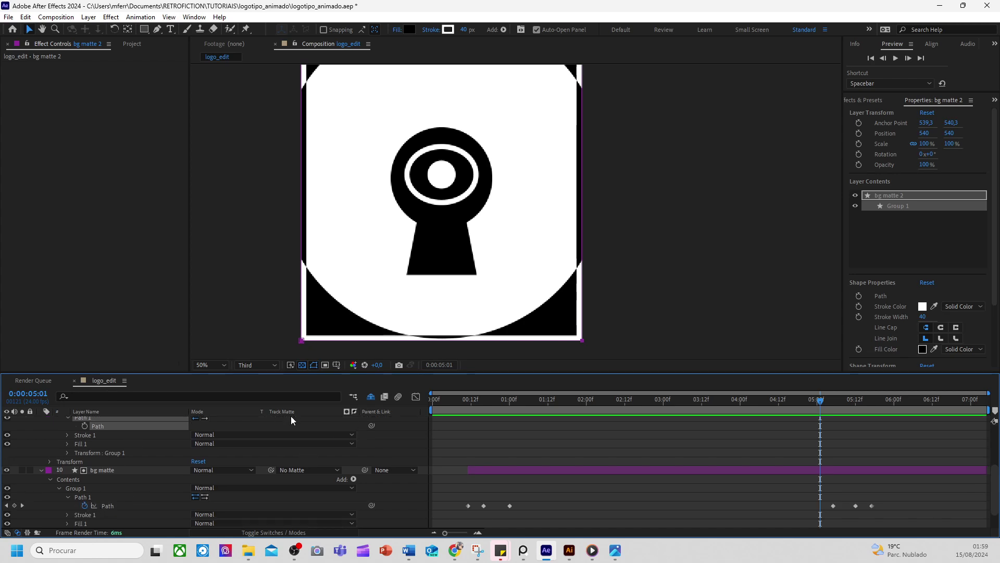
left_click_drag(332, 443, 112, 507)
Delete Fill 1 from bg matte 2 and Stroke 1 from bg matte, separating the border from the fill
left_click(89, 443)
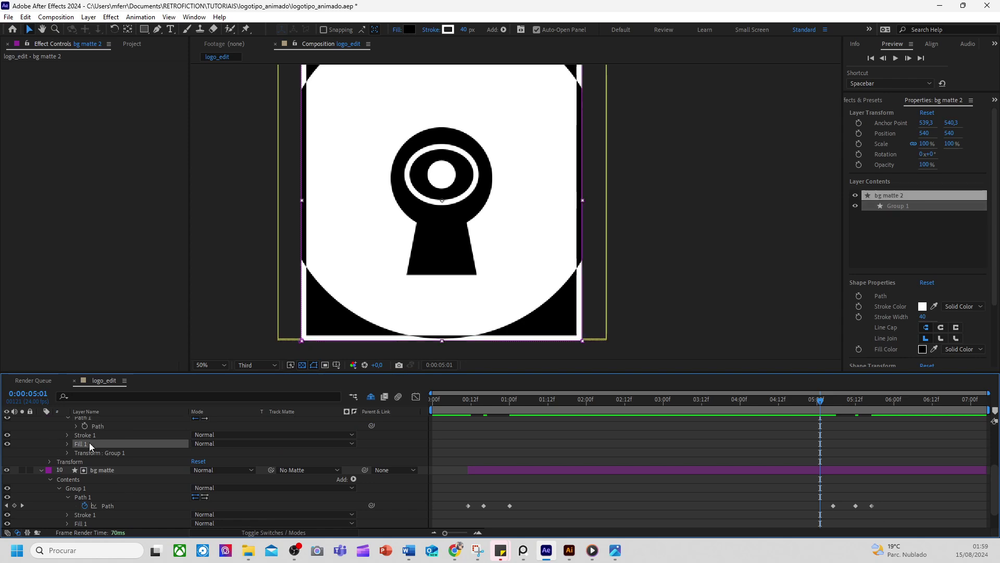
key("Delete")
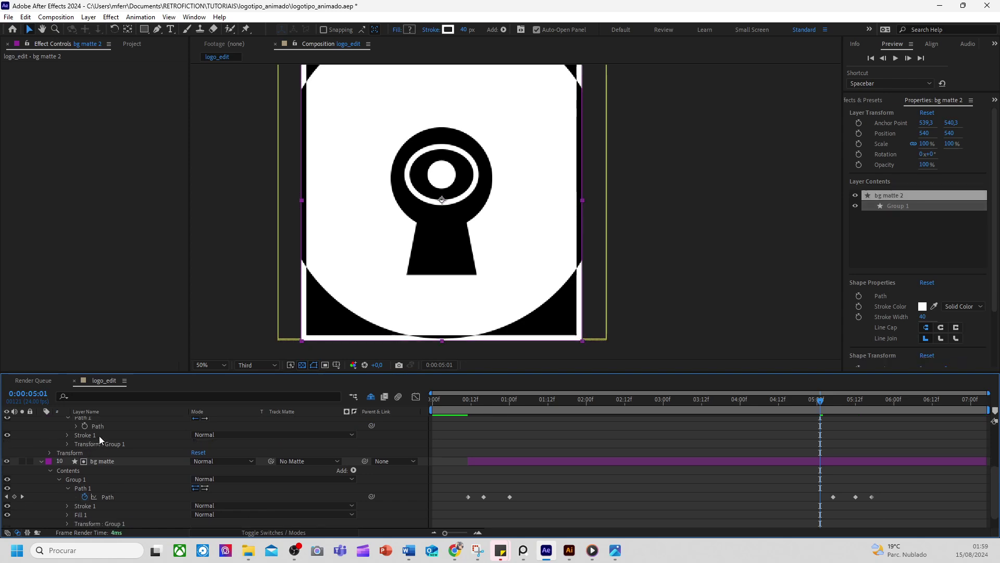
left_click(95, 504)
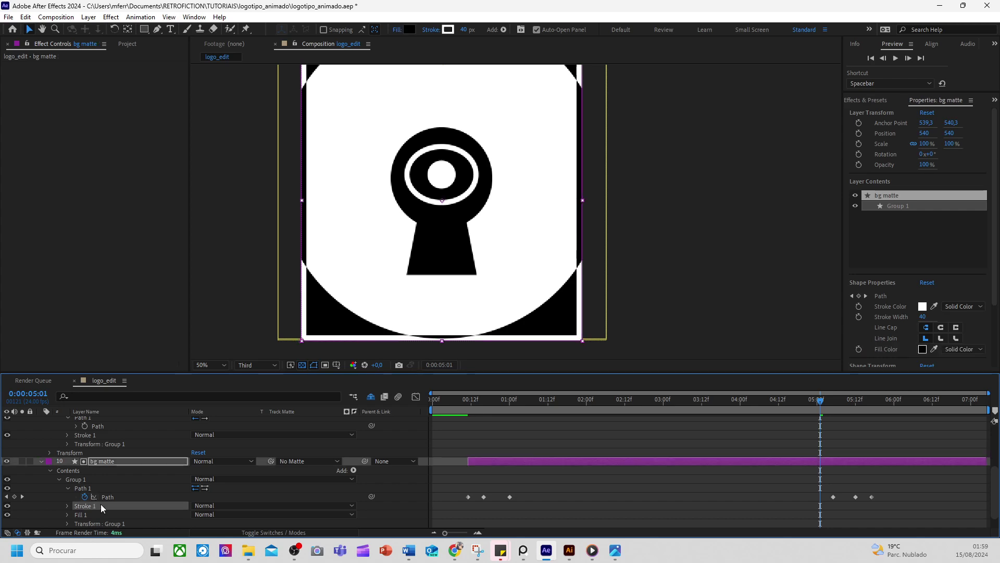
key("Delete")
Rename the bg matte 2 layer as "bg stroke"
scroll(108, 495, "up", 3)
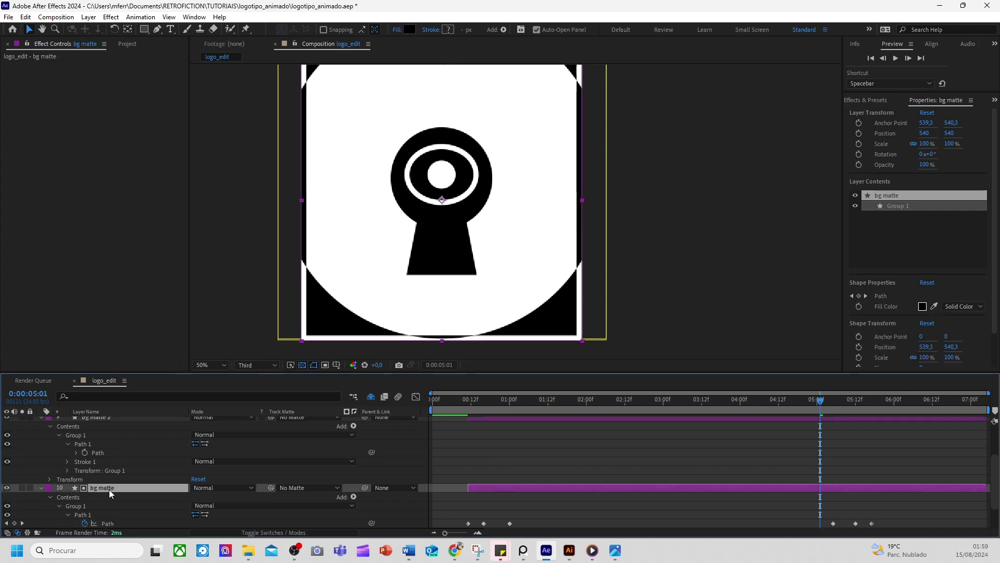
left_click(100, 469)
key("Return")
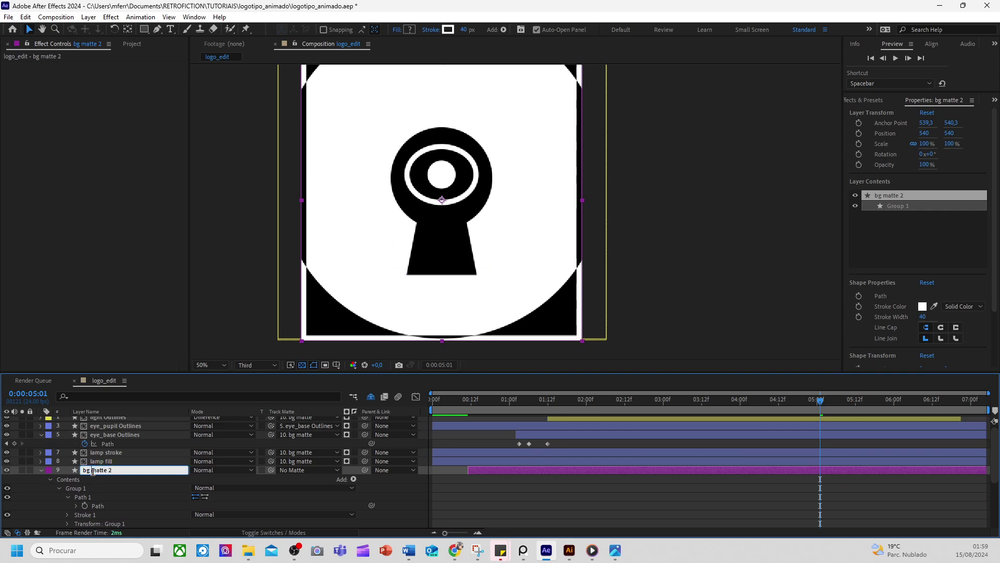
left_click_drag(91, 470, 154, 474)
type("stroke")
key("Return")
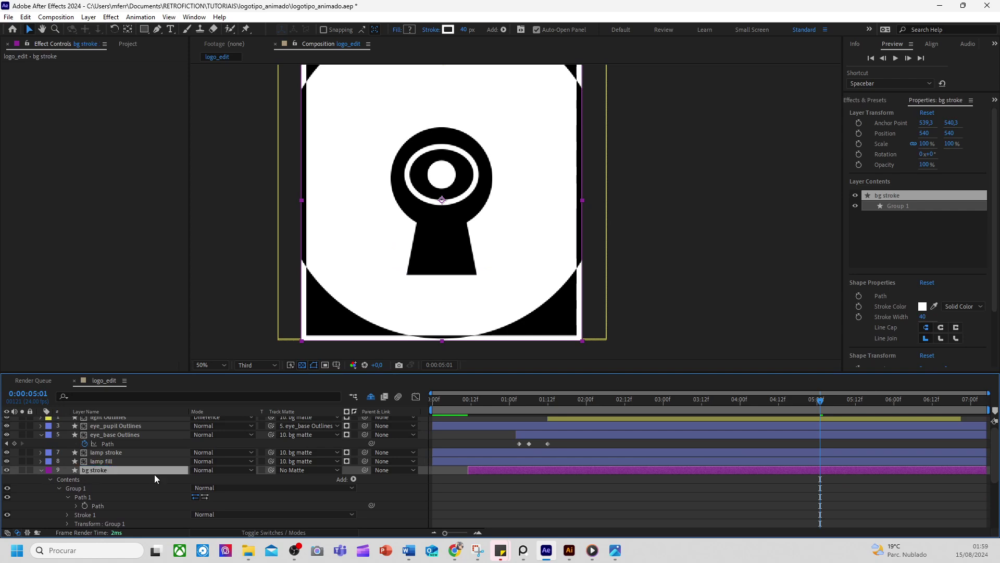
Test the path link by moving bg matte's lower-right corner point inward at 0:00:05:01, and revert the shape and its extra keyframe
scroll(149, 477, "down", 3)
left_click(104, 461)
scroll(105, 462, "up", 3)
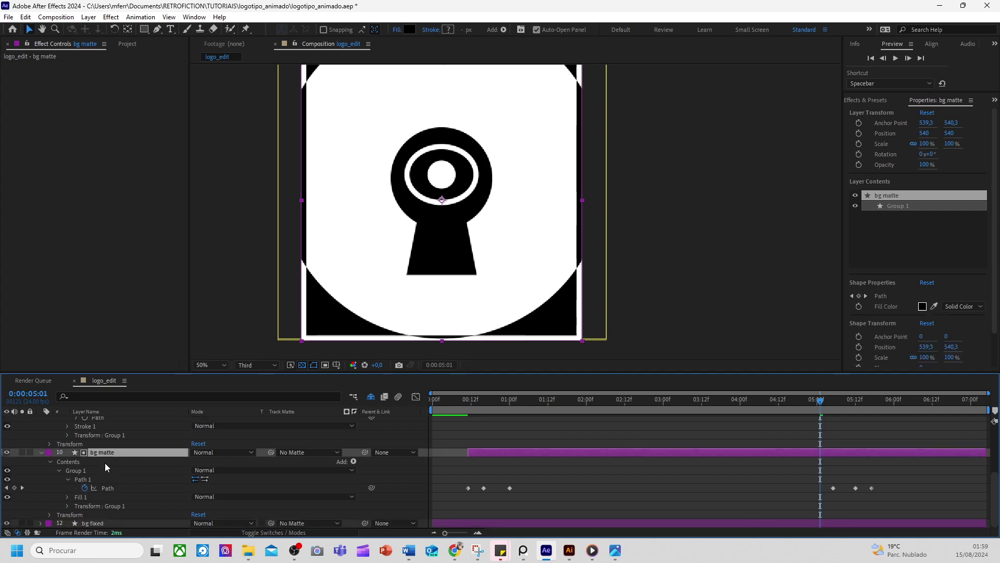
left_click(104, 463)
scroll(99, 464, "down", 3)
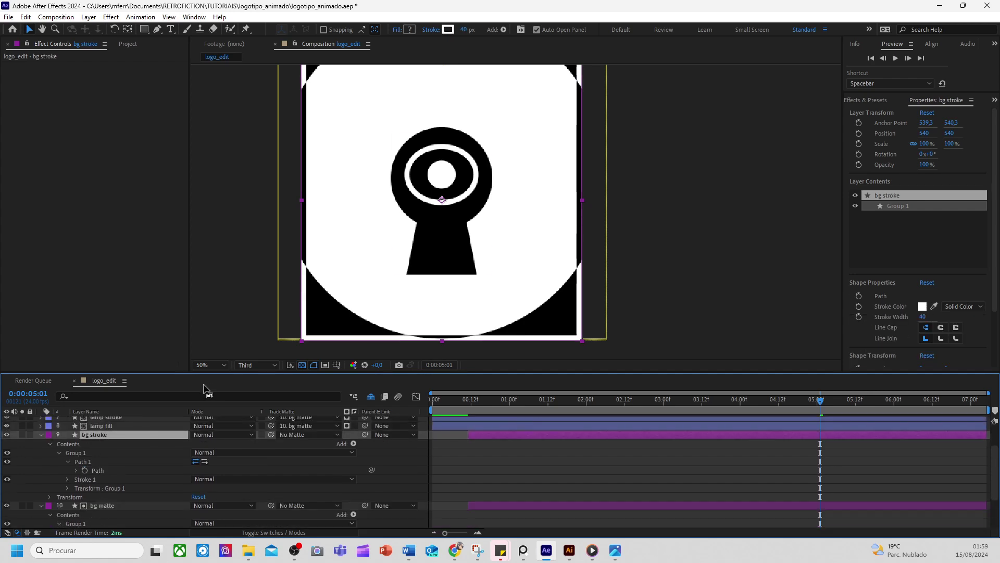
scroll(131, 459, "down", 3)
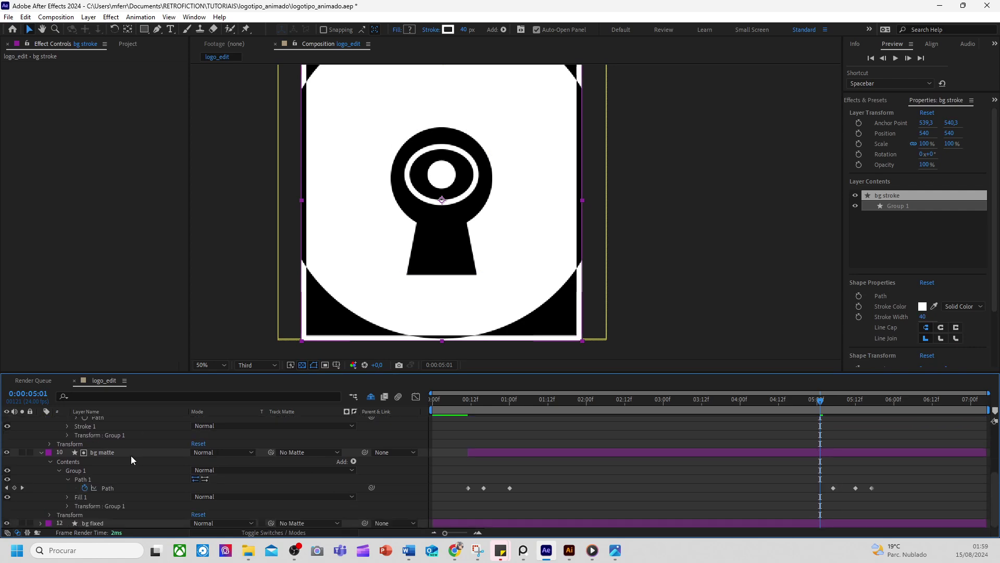
left_click(103, 488)
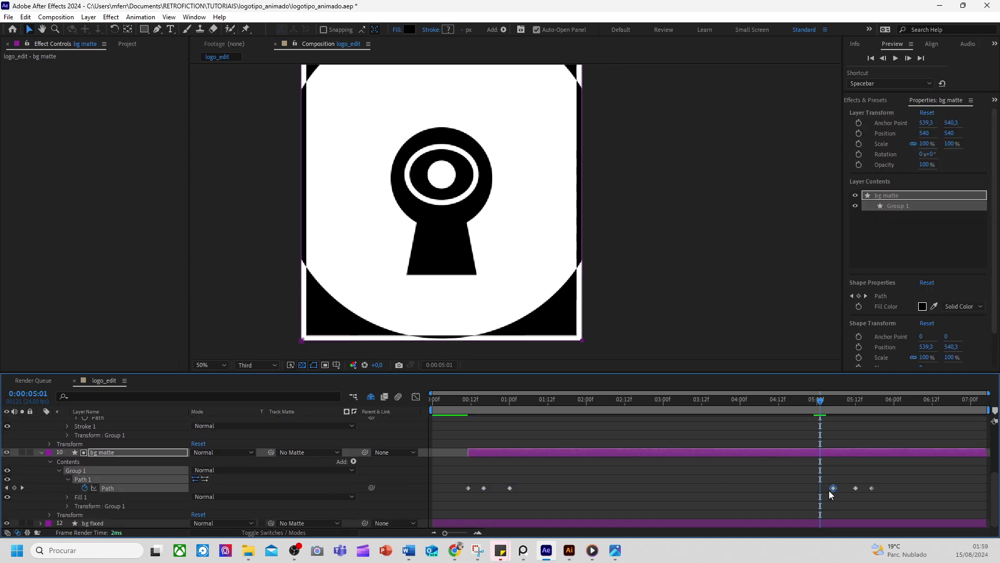
left_click_drag(582, 339, 532, 300)
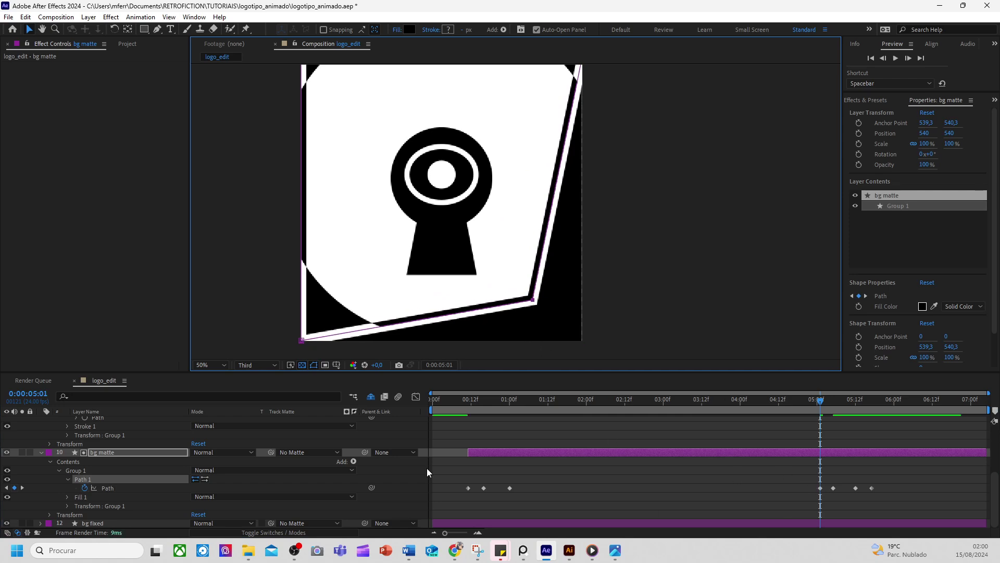
scroll(138, 455, "up", 3)
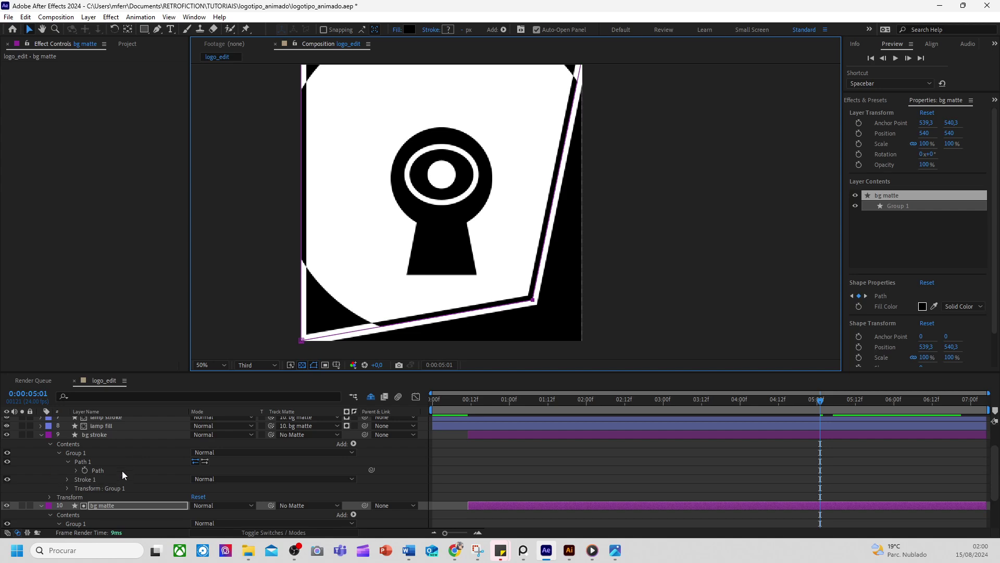
mouse_move(532, 300)
left_mouse_down()
mouse_move(475, 285)
mouse_move(531, 290)
left_mouse_up()
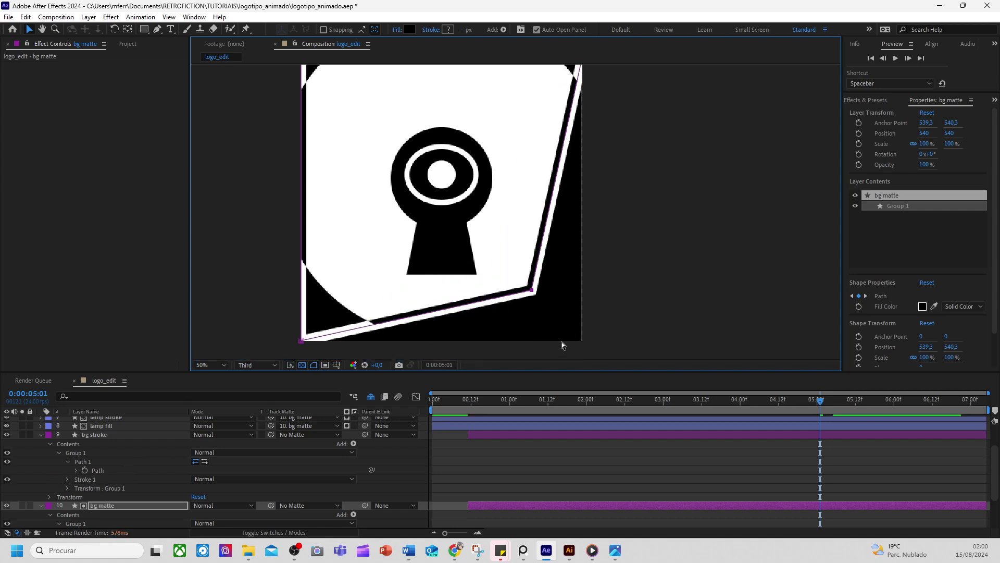
key("ctrl+z")
key("ctrl+z")
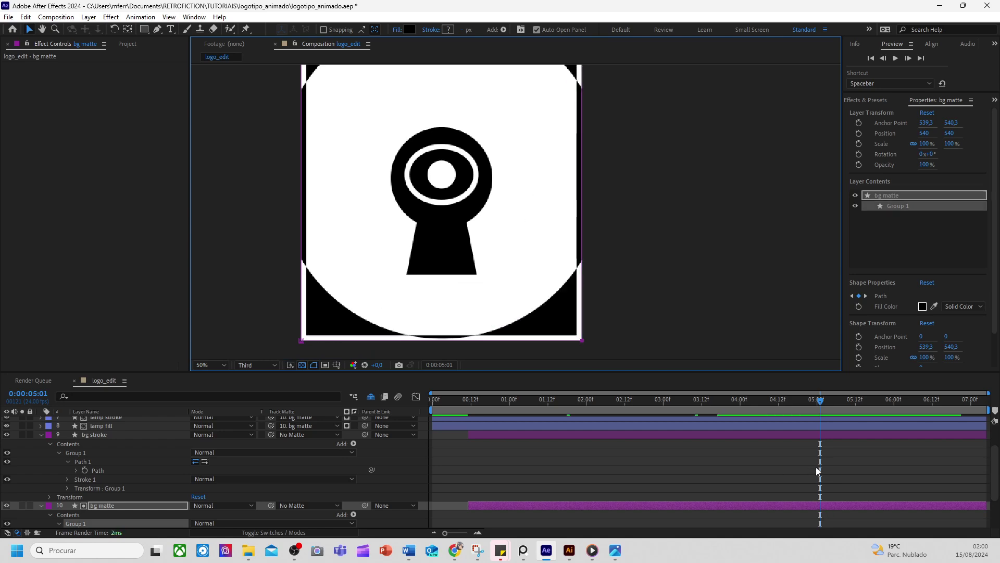
scroll(816, 467, "down", 2)
left_click_drag(806, 483, 814, 485)
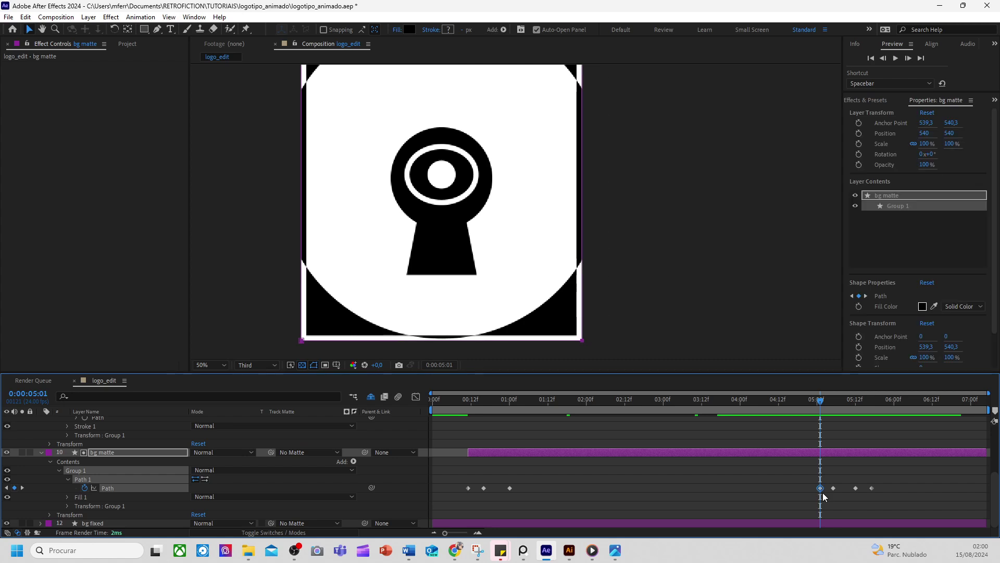
key("Delete")
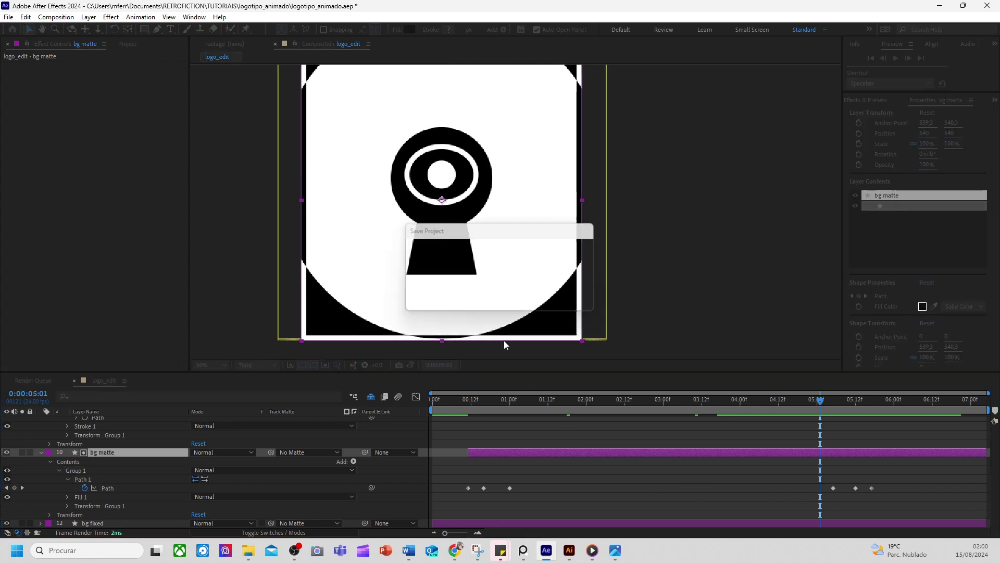
Collapse the bg matte and bg stroke layers and move bg stroke to the top of the layer stack
left_click(41, 452)
left_click(40, 445)
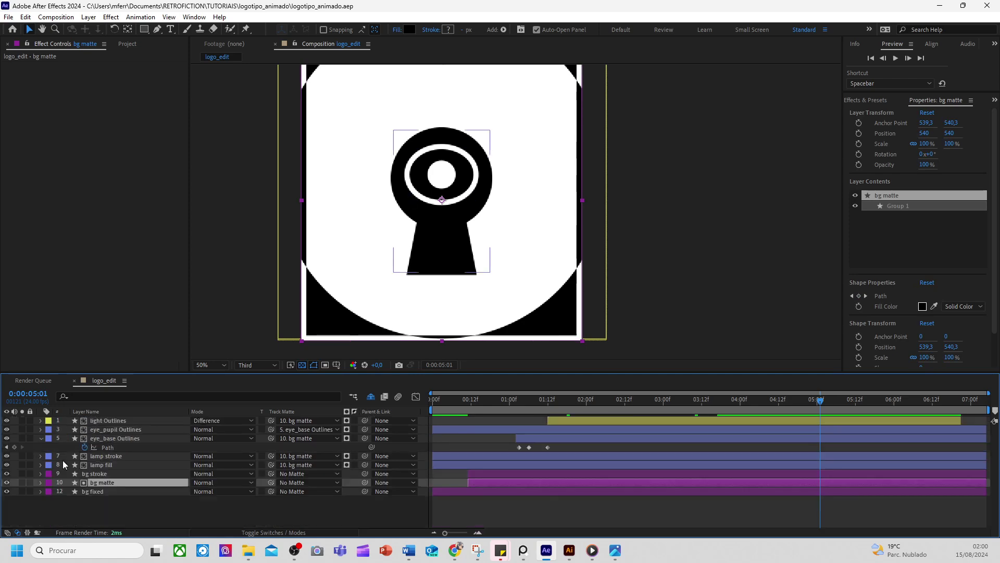
left_click(101, 473)
left_click_drag(101, 474, 121, 418)
scroll(516, 182, "down", 2)
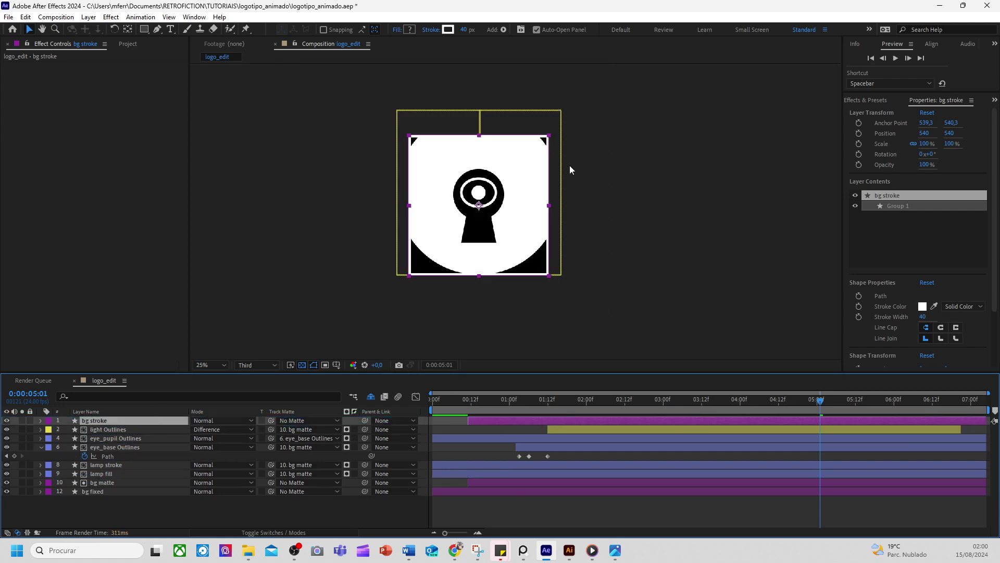
Fit the composition in the viewer and scrub the animation around the one-second mark to check the border and eye opening
scroll(516, 177, "up", 2)
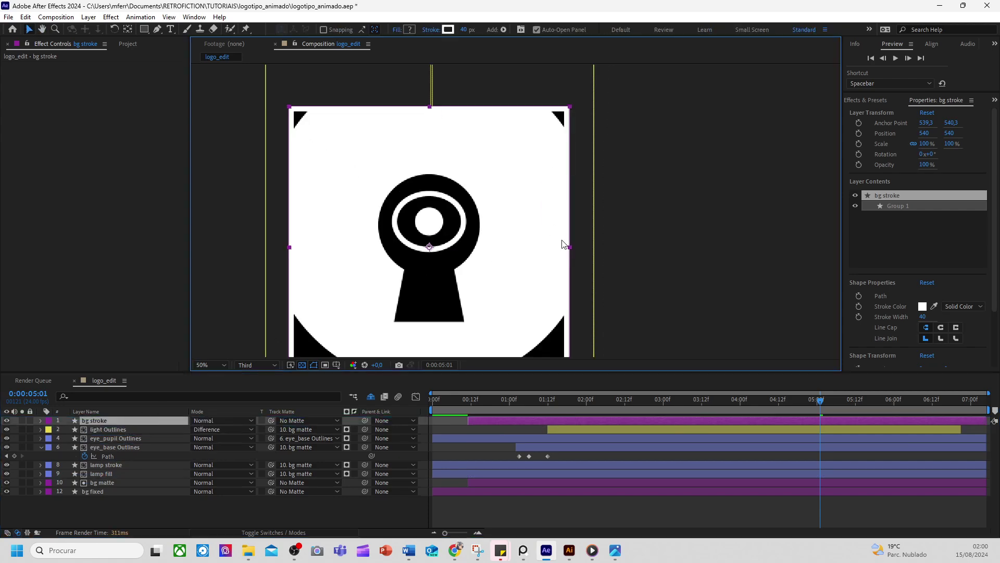
scroll(558, 221, "down", 2)
left_click(206, 365)
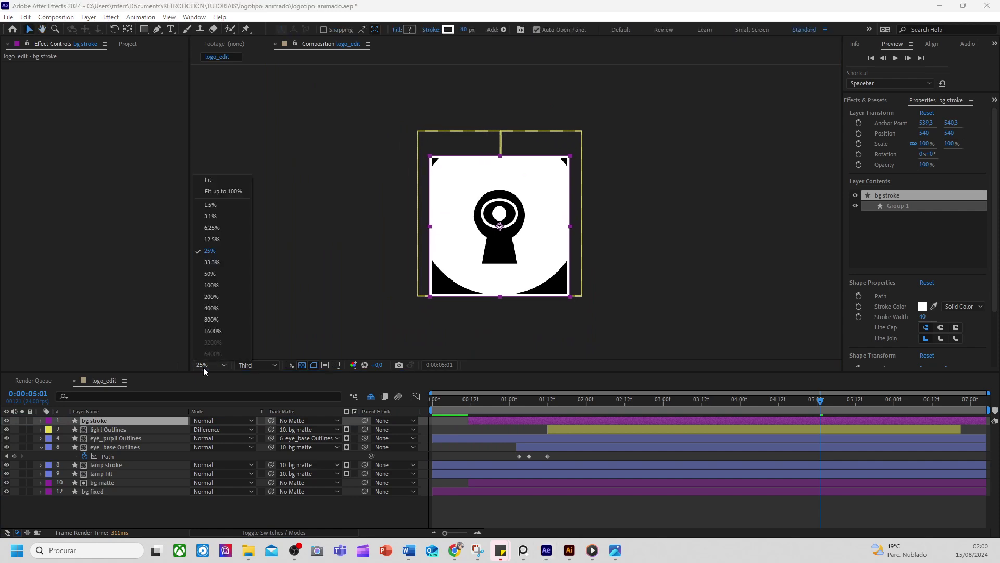
left_click(220, 186)
left_click(268, 226)
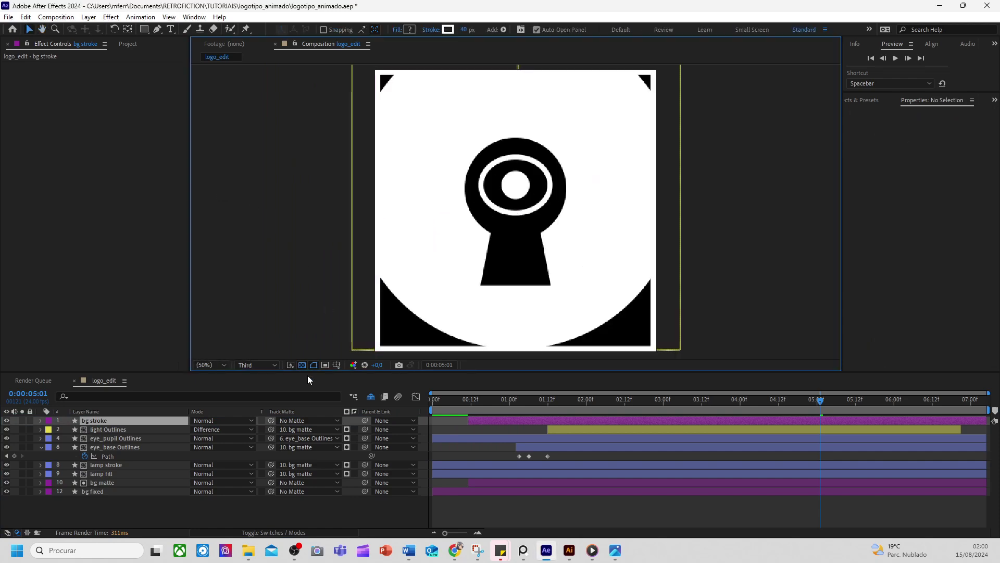
left_click_drag(865, 398, 924, 406)
left_click_drag(834, 401, 523, 431)
key("Page_Down")
key("Page_Down")
key("Page_Down")
key("Page_Down")
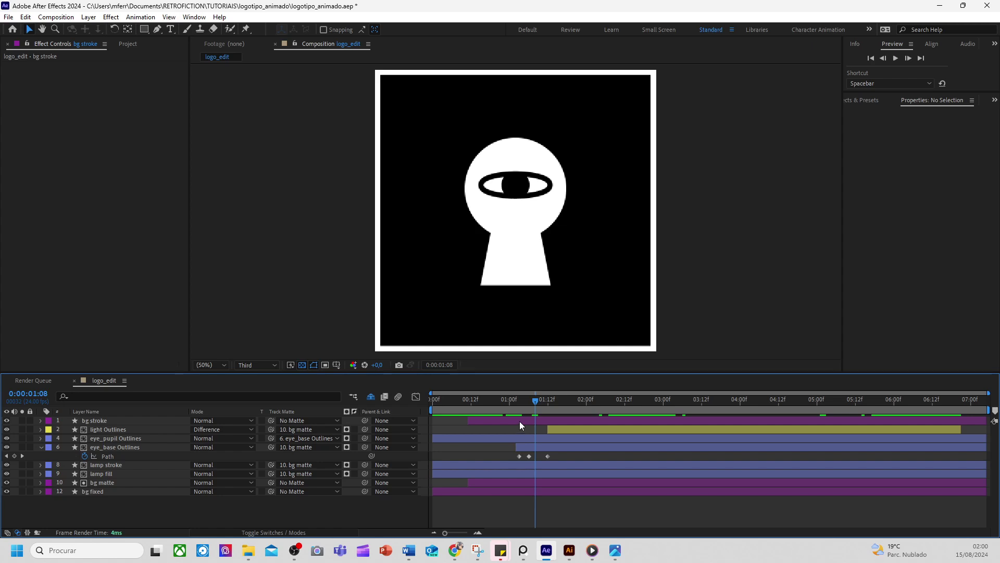
Trim the ends of the bg stroke and bg matte layers to 0:00:06:01, where the square has closed
mouse_move(534, 398)
left_mouse_down()
mouse_move(917, 433)
mouse_move(805, 434)
mouse_move(895, 435)
left_mouse_up()
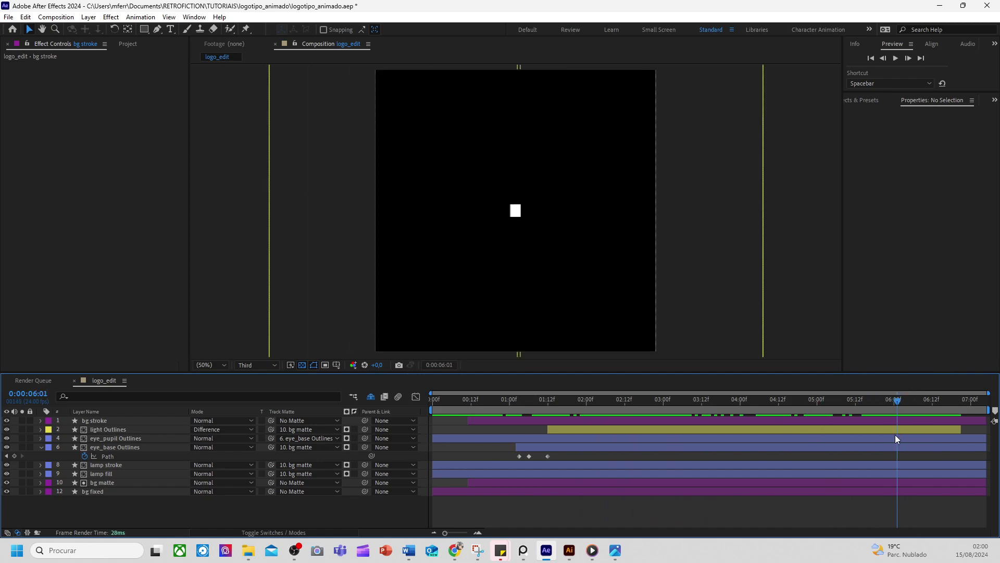
left_click(923, 424)
left_click(909, 474)
left_click(932, 482)
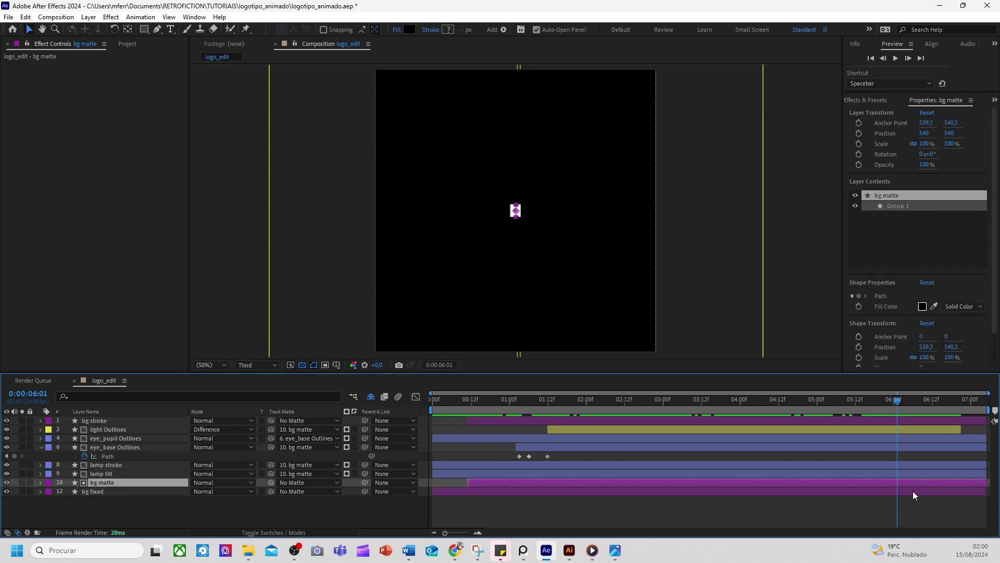
left_click(917, 423, "ctrl")
left_click_drag(985, 421, 897, 428)
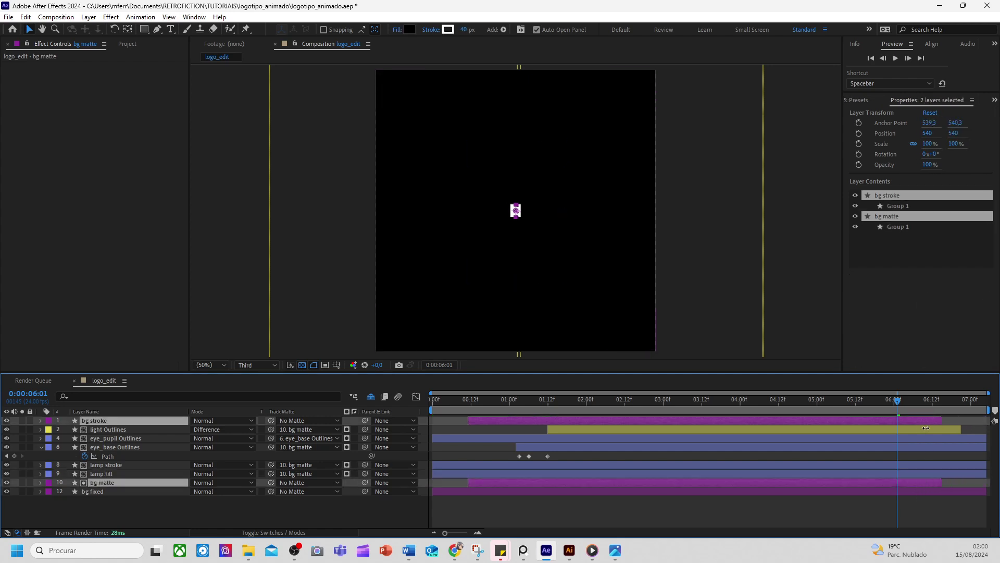
key("ctrl+shift+a")
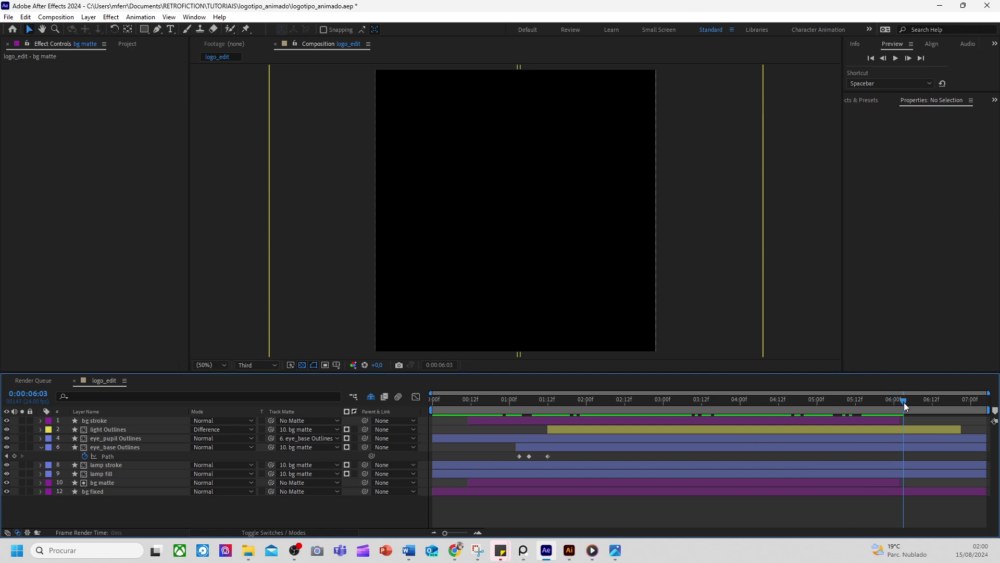
Scrub through the opening, light beam and eye animation to review its timing and the eye_base Outlines path keyframes
left_click_drag(880, 409, 496, 427)
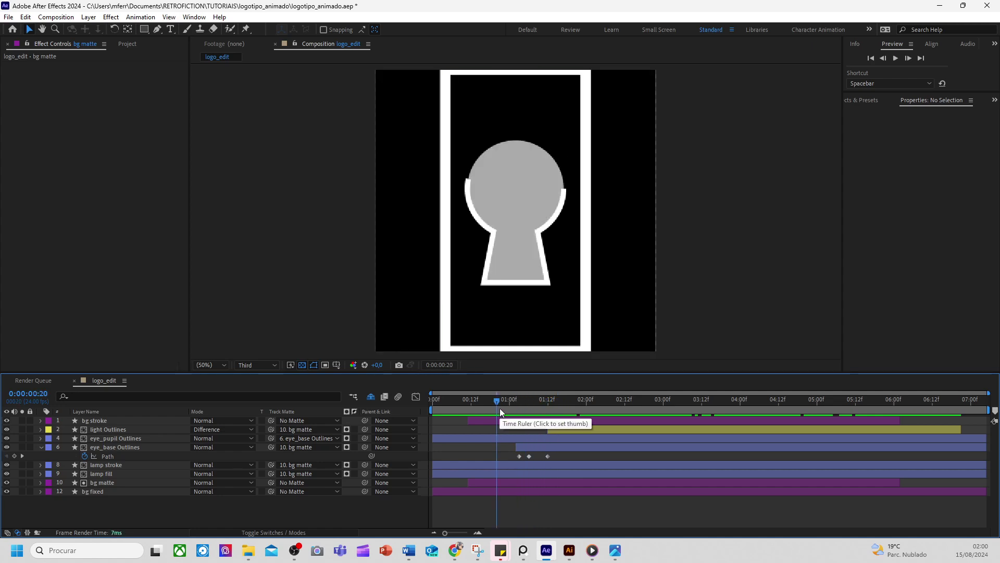
left_click_drag(508, 402, 745, 425)
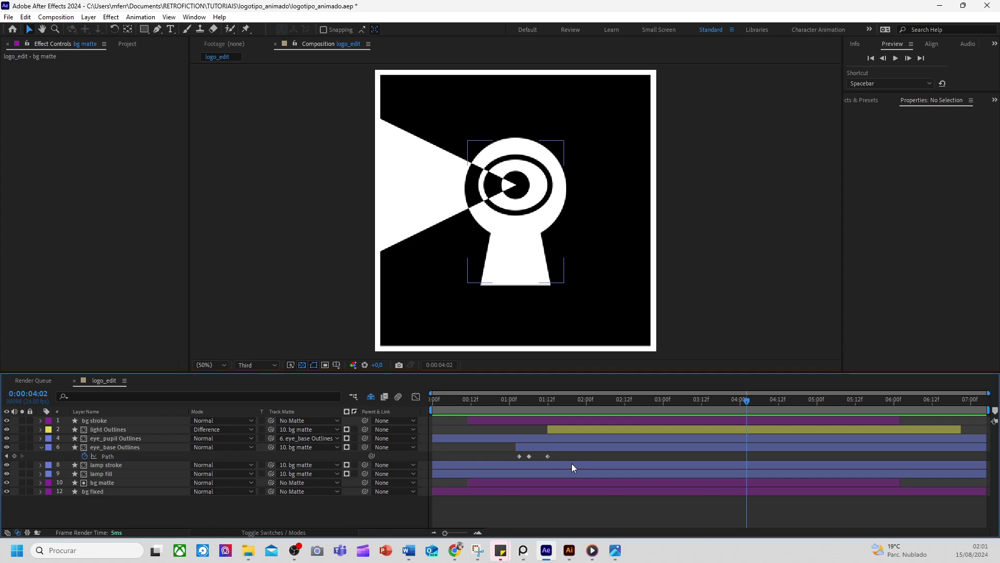
left_click_drag(567, 455, 501, 469)
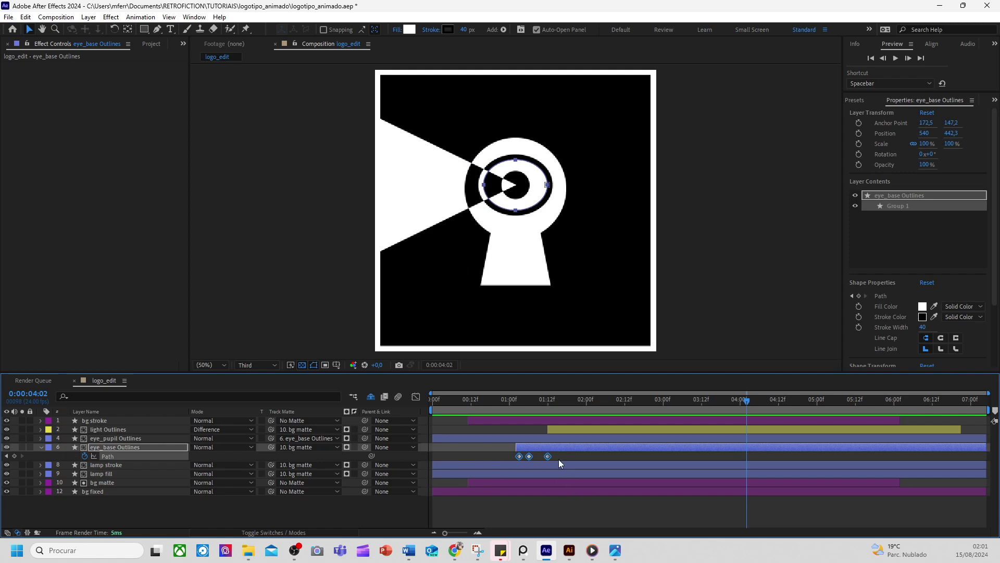
mouse_move(561, 401)
left_mouse_down()
mouse_move(511, 404)
mouse_move(574, 405)
left_mouse_up()
left_click(576, 451)
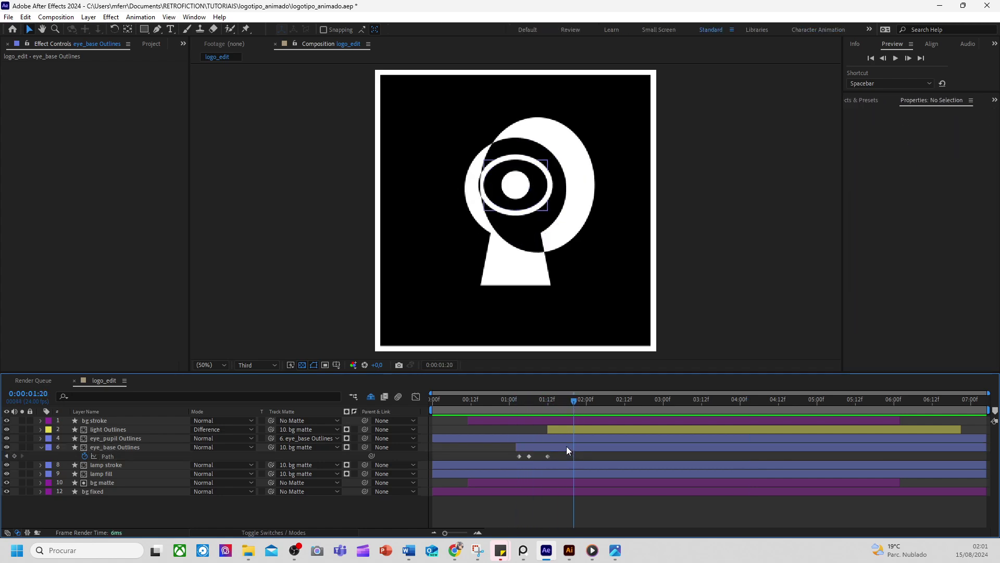
Collapse eye_base Outlines and show only the keyframed properties of the bg matte and lamp fill layers
left_click(567, 447)
left_click(41, 447)
left_click(117, 473)
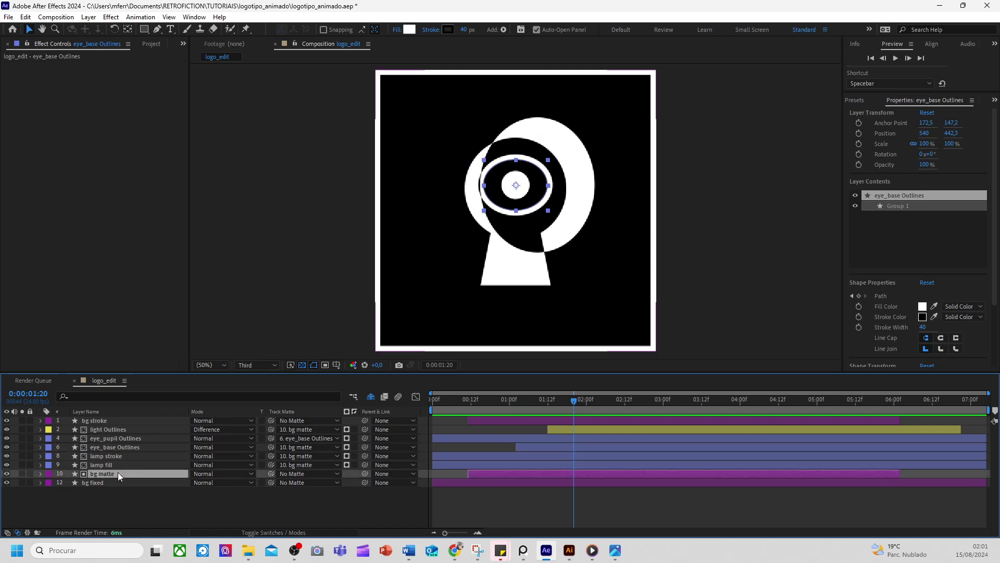
left_click(41, 474)
scroll(530, 464, "down", 1)
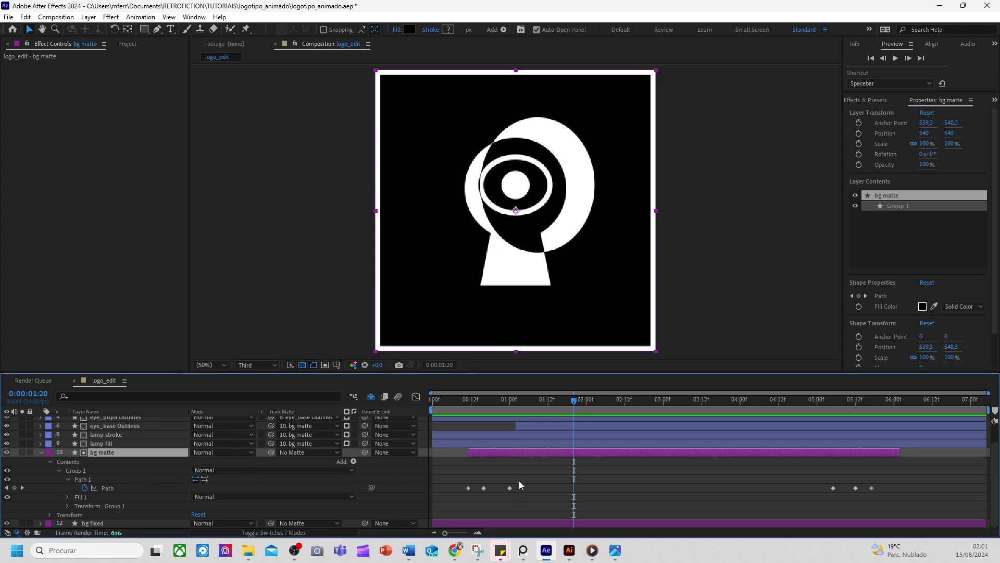
key("u")
left_click(540, 464)
key("u")
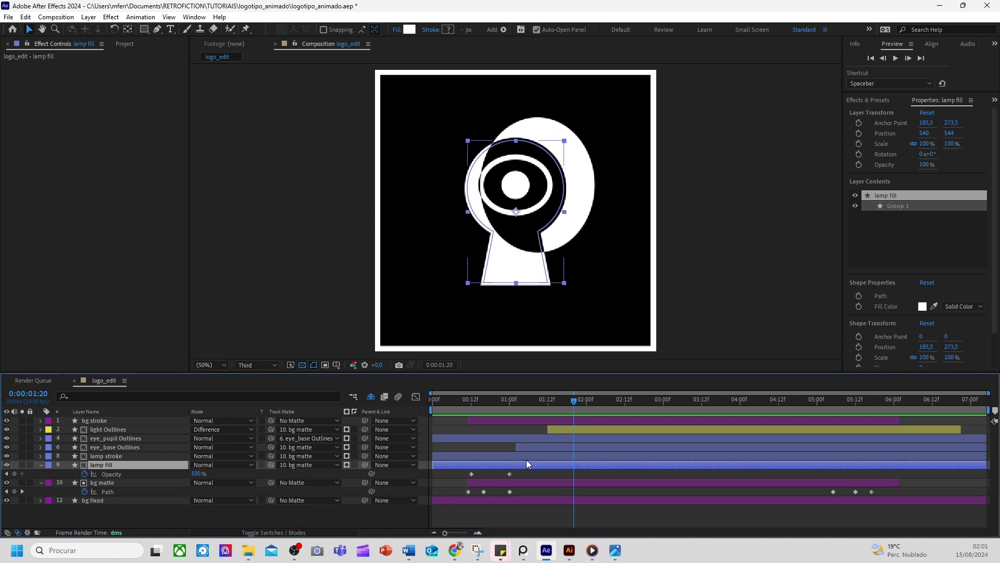
Reveal the keyframed properties of the lamp stroke, eye_base Outlines and light Outlines layers
left_click(525, 457)
key("u")
left_click(529, 449)
key("u")
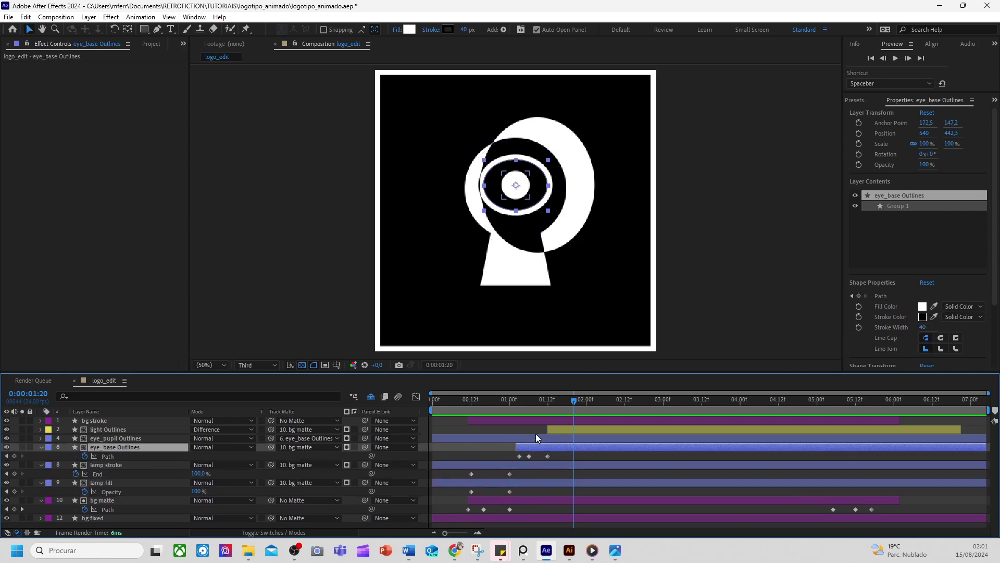
left_click(536, 432)
key("u")
left_click(535, 452)
left_click(521, 439)
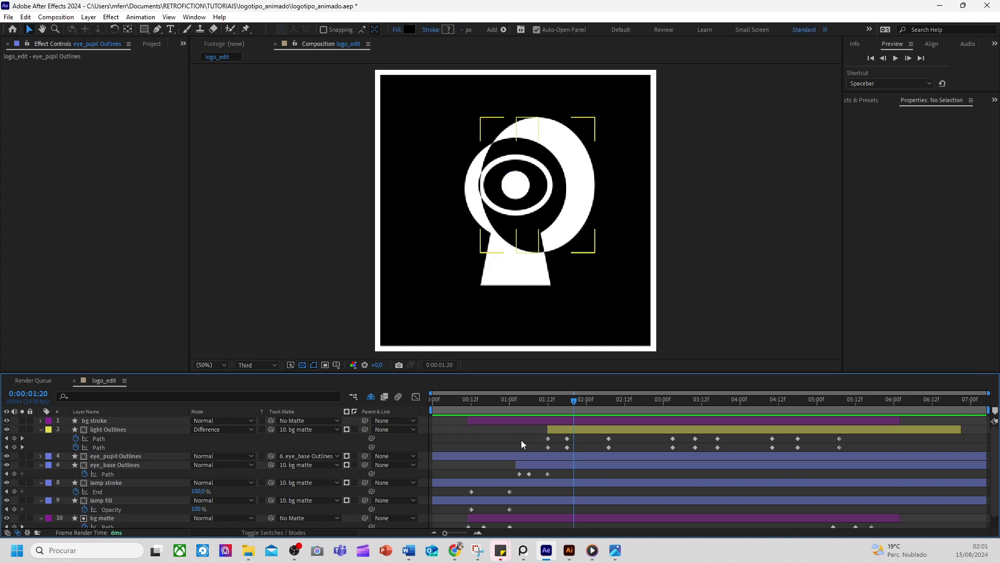
Collapse all layers and reveal the keyframed properties of every layer at once
key("ctrl+a")
scroll(530, 423, "down", 1)
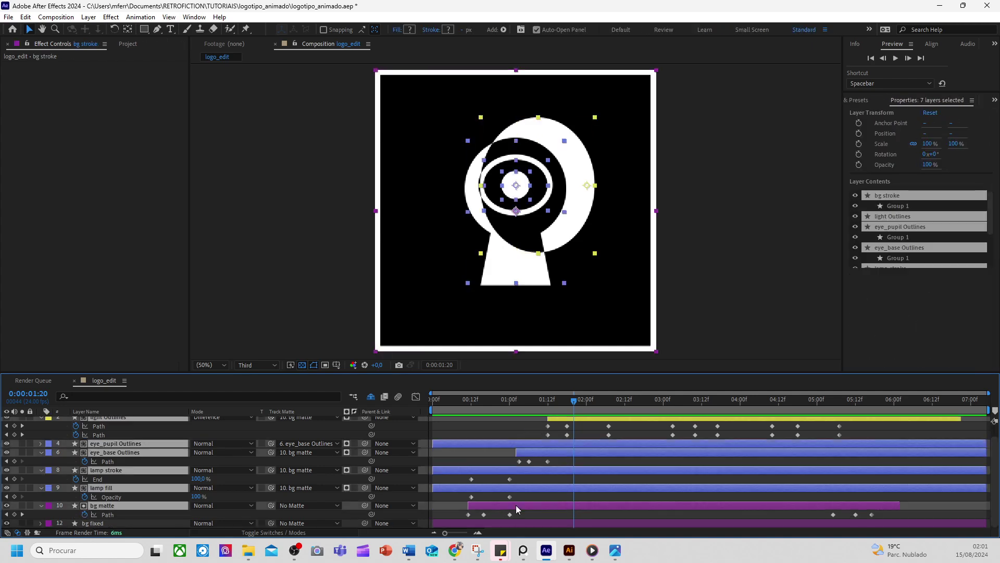
scroll(515, 500, "up", 1)
key("u")
left_click(529, 496)
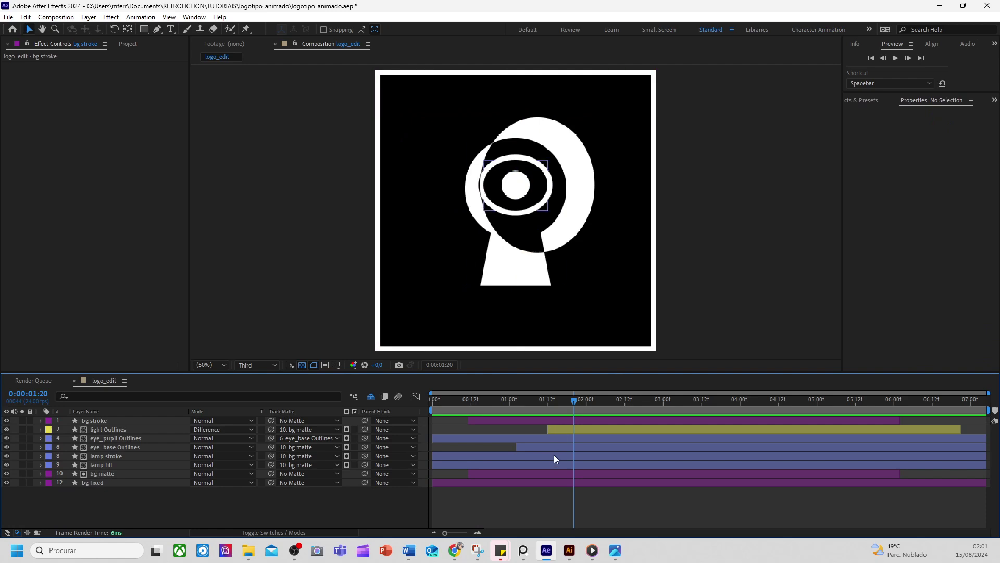
key("u")
scroll(595, 450, "down", 2)
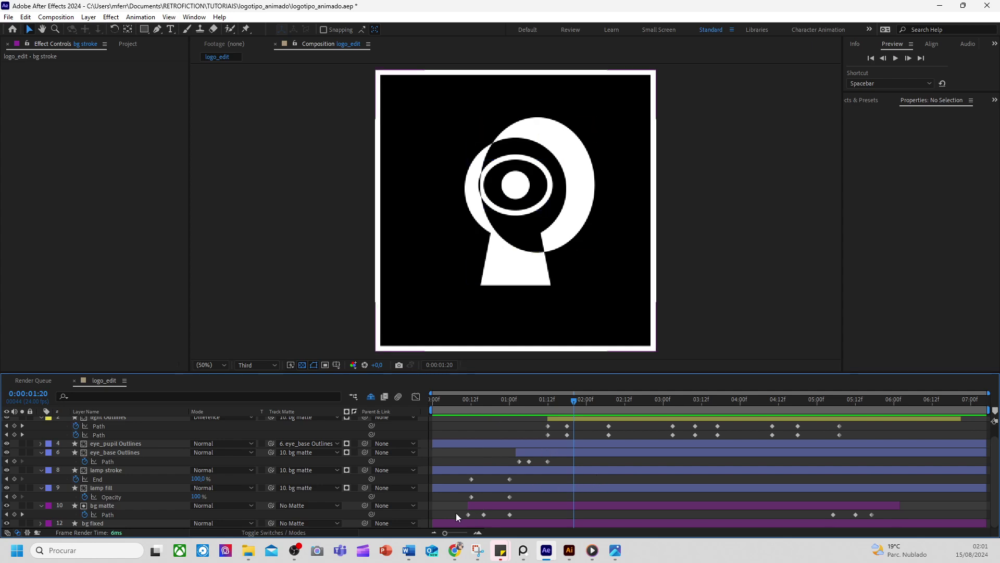
Solo the bg matte layer and show its three opening Path keyframes in the Graph Editor with the timeline area enlarged
left_click_drag(452, 503, 534, 526)
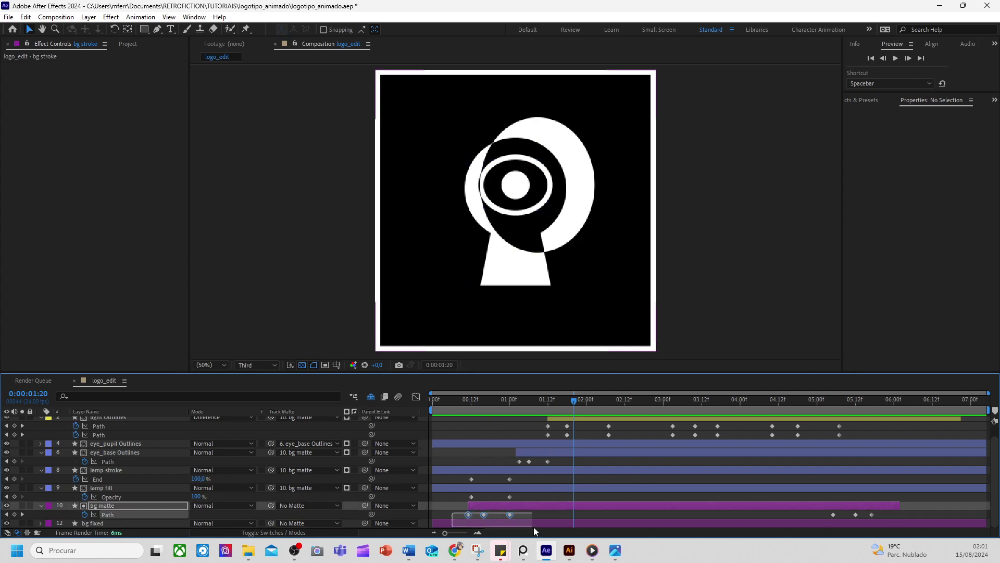
left_click_drag(529, 409, 557, 458)
left_click(22, 505)
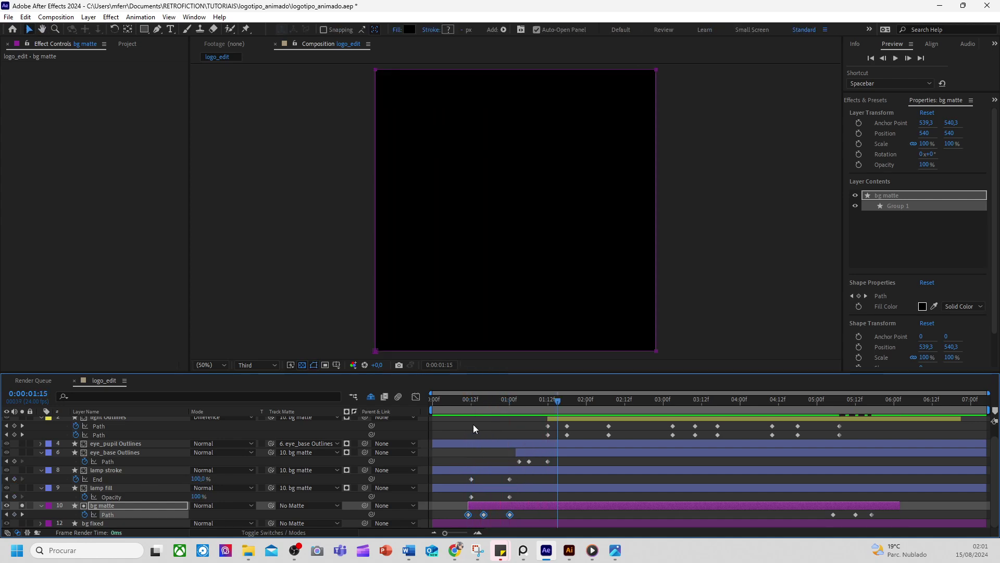
left_click(416, 398)
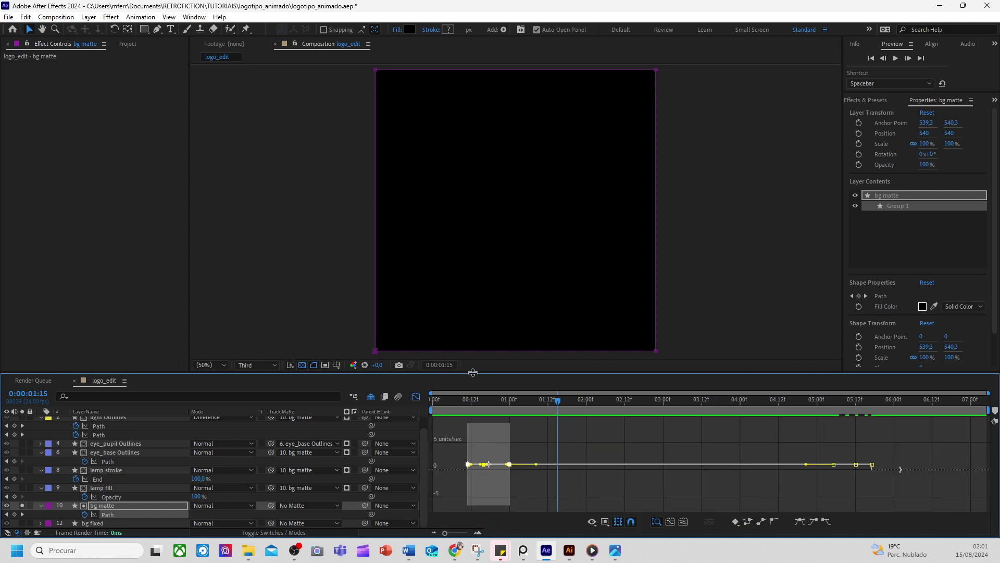
left_click_drag(473, 372, 473, 329)
scroll(454, 424, "up", 4)
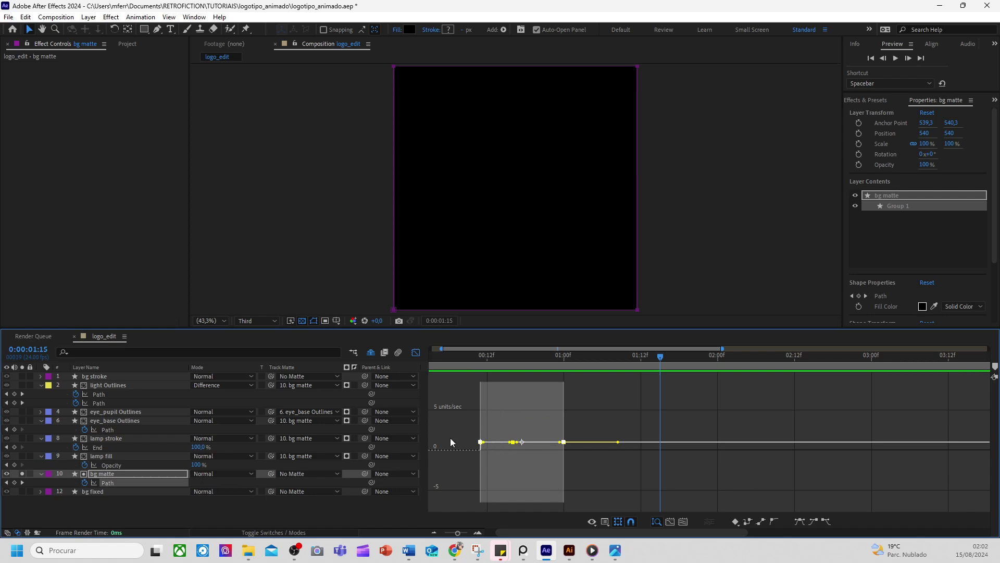
Select both lamp fill Opacity keyframes and examine their speed graph while scrubbing from 0:00:00:12 to 0:00:00:23
left_click(120, 464)
left_click_drag(454, 432, 604, 368)
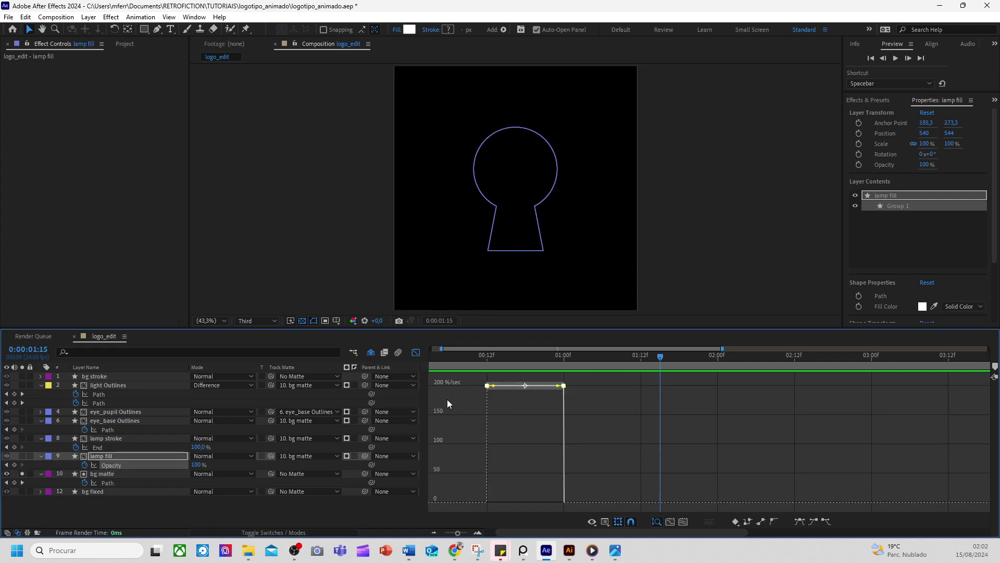
left_click(487, 360)
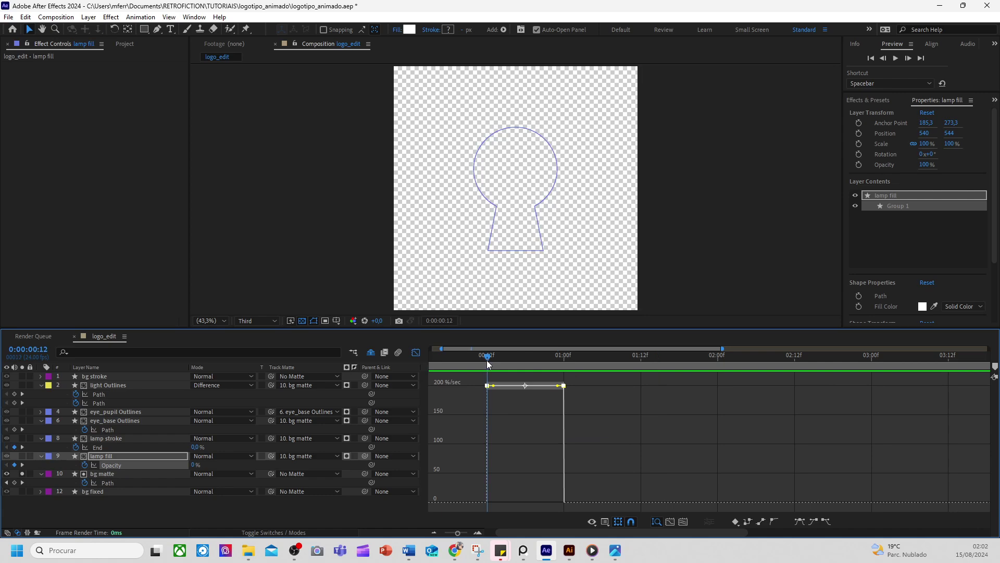
left_click_drag(489, 363, 560, 364)
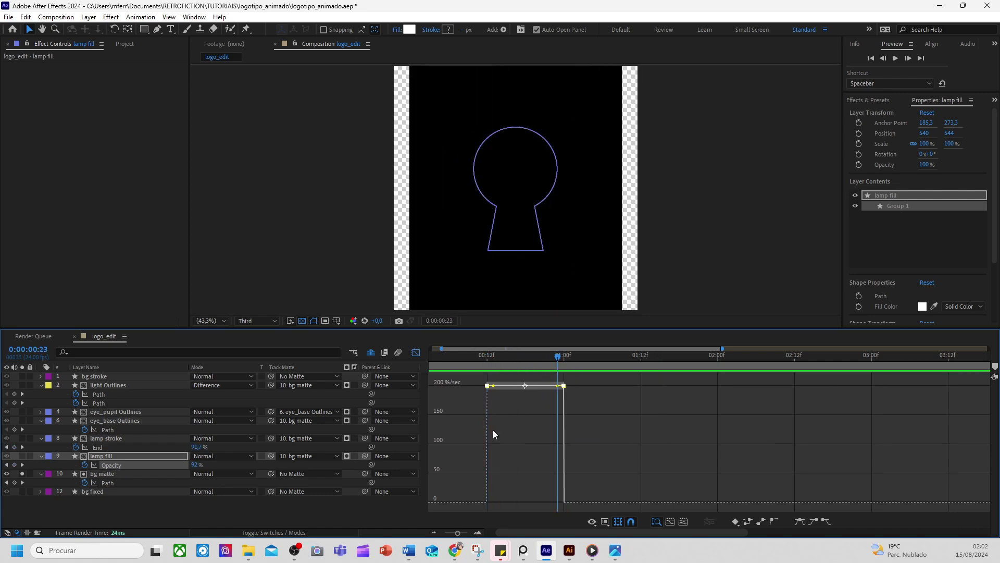
Switch to the value graph, solo lamp fill as well, and scrub through its Opacity fade-in
left_click(604, 522)
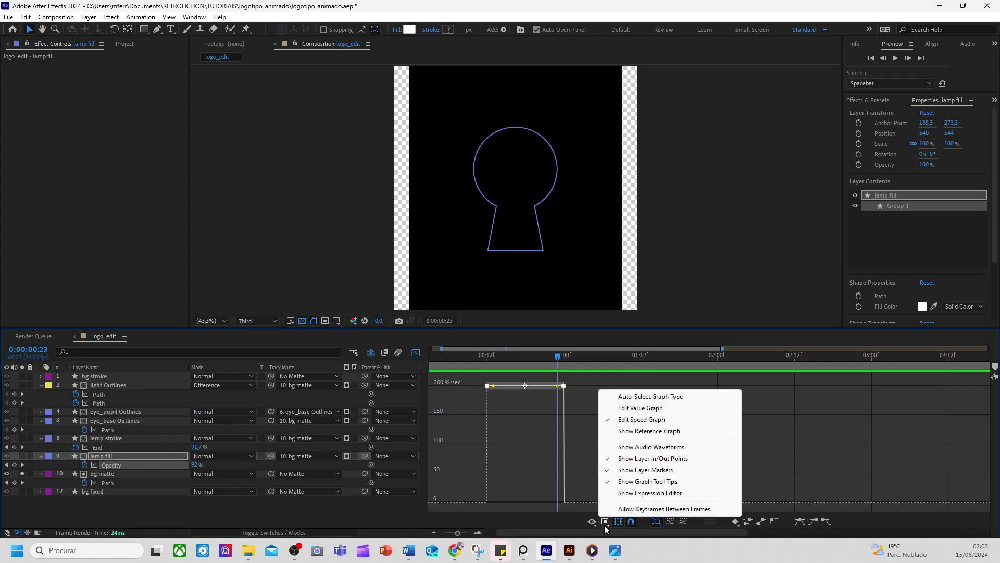
left_click(638, 409)
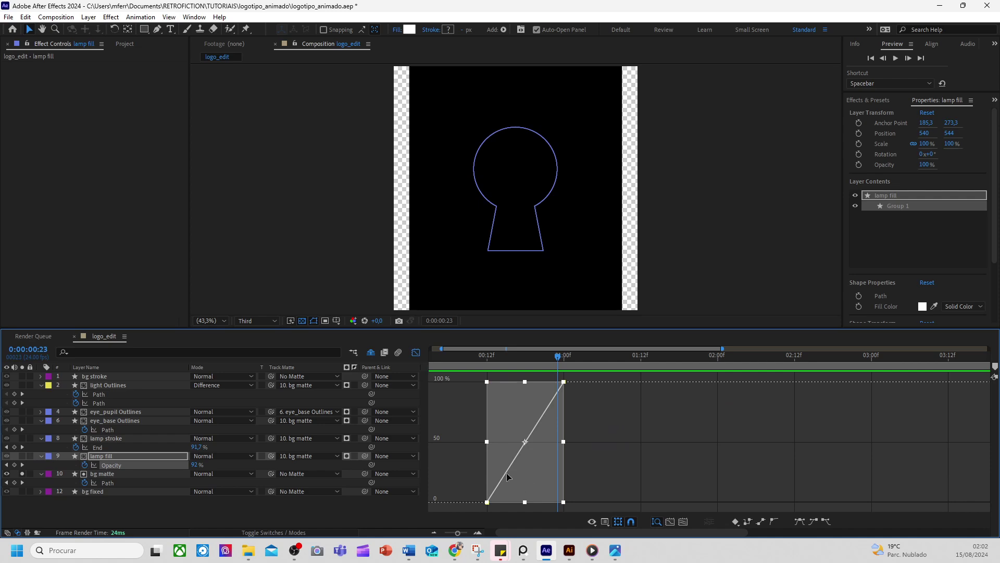
left_click(486, 360)
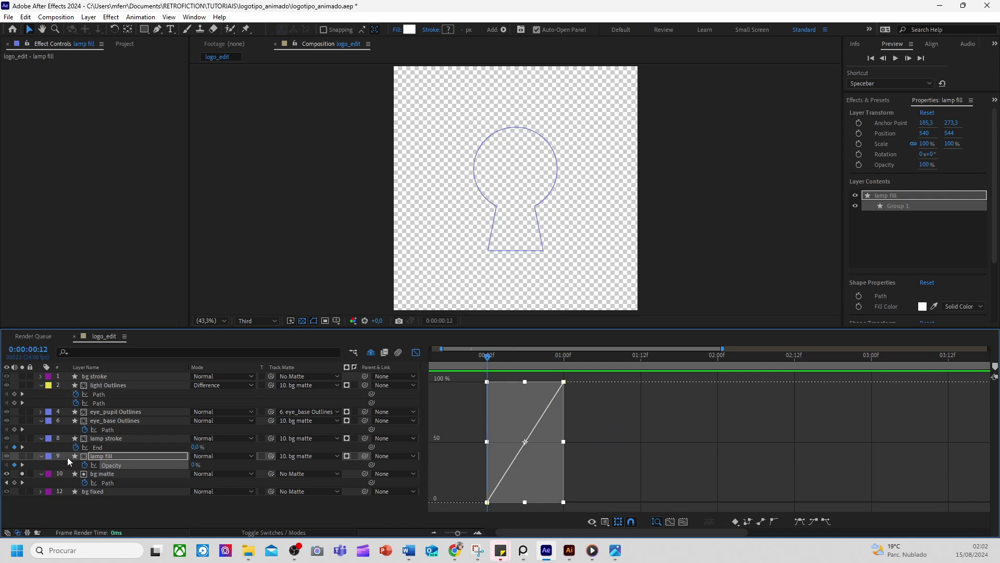
left_click(21, 456)
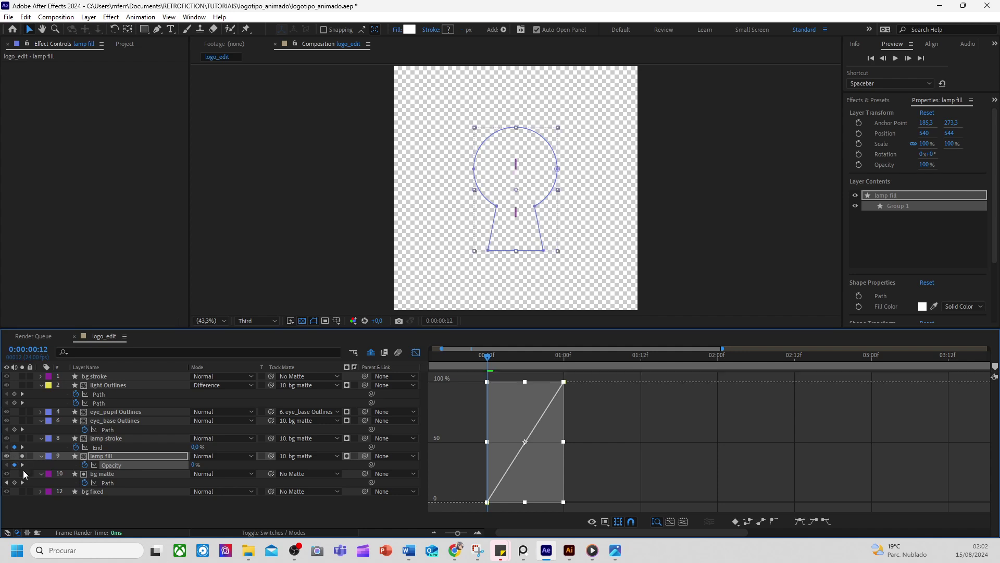
left_click_drag(488, 358, 558, 358)
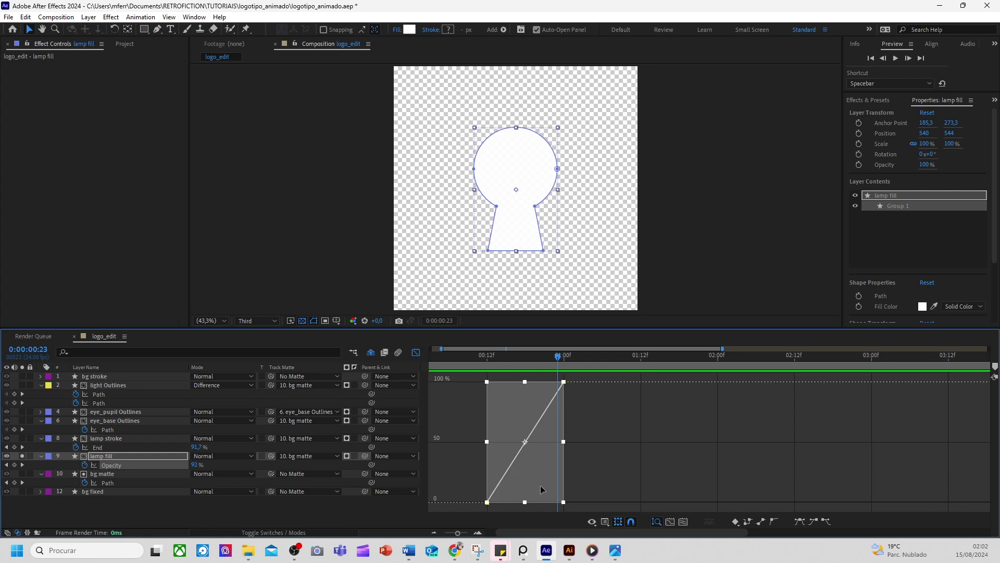
Return the Graph Editor to the speed graph and scrub the start of the lamp fill fade
left_click(605, 521)
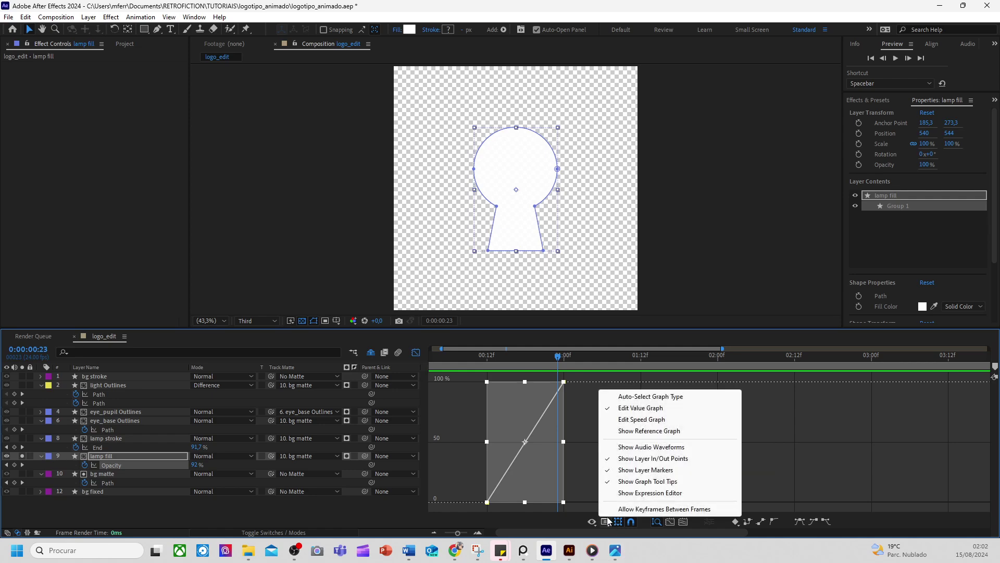
left_click(640, 420)
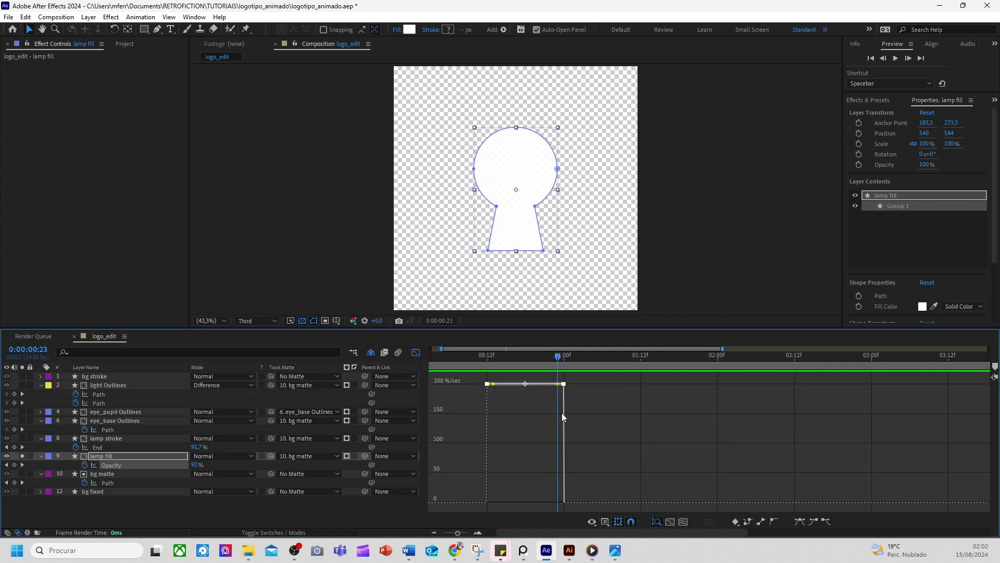
left_click_drag(477, 365, 494, 390)
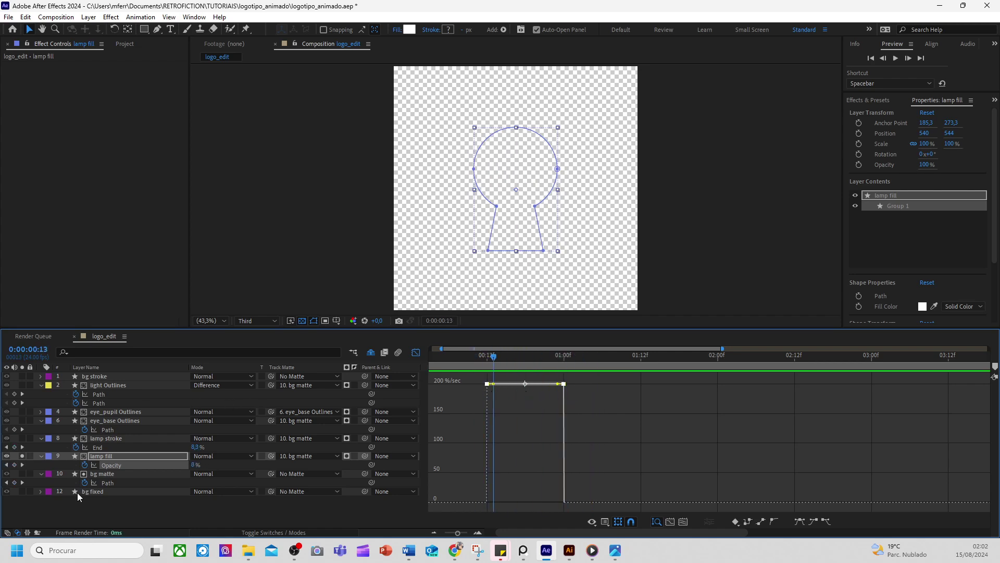
Try Hold interpolation on the three opening Path keyframes of bg matte and scrub through the opening
left_click(106, 474)
left_click(107, 482)
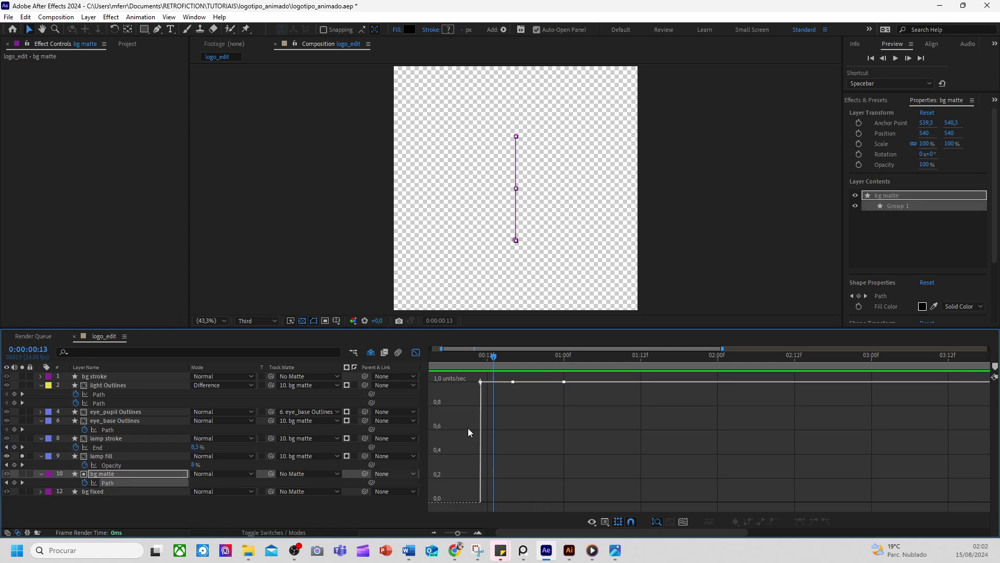
left_click_drag(471, 376, 679, 446)
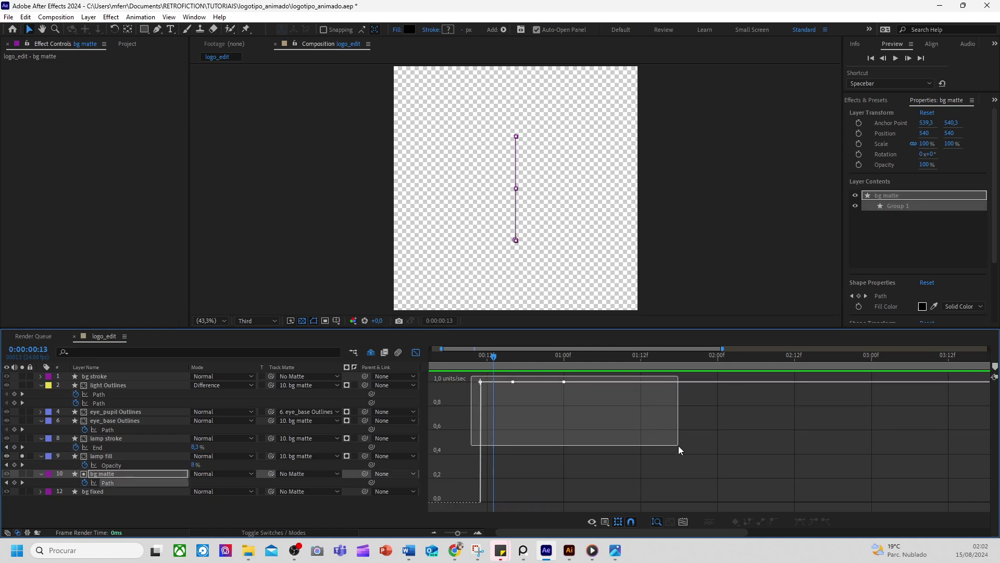
left_click(747, 523)
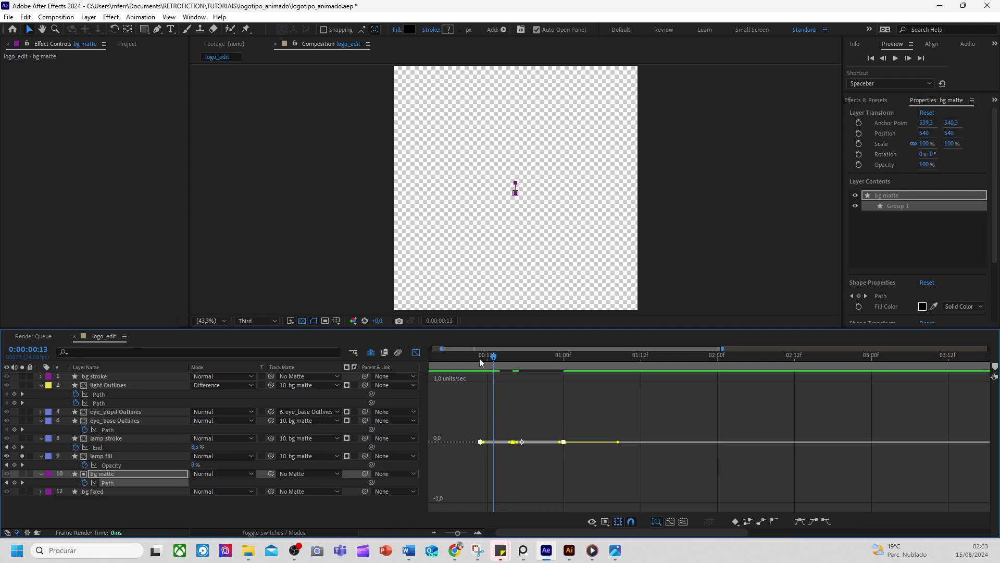
left_click_drag(480, 362, 588, 370)
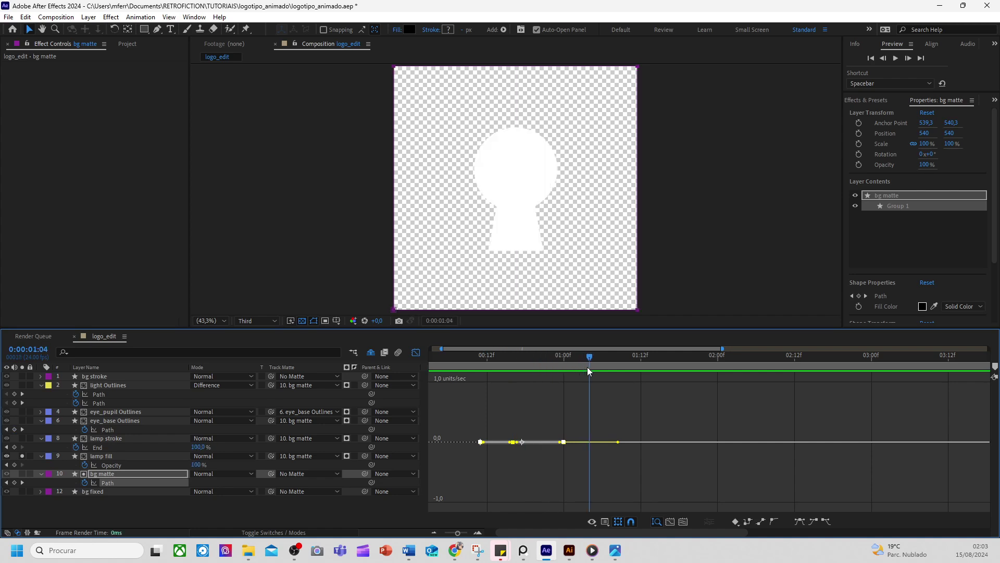
Solo bg matte instead of lamp fill and reselect its three opening Path keyframes in the speed graph
left_click(22, 456)
left_click(22, 474)
left_click_drag(451, 461, 595, 364)
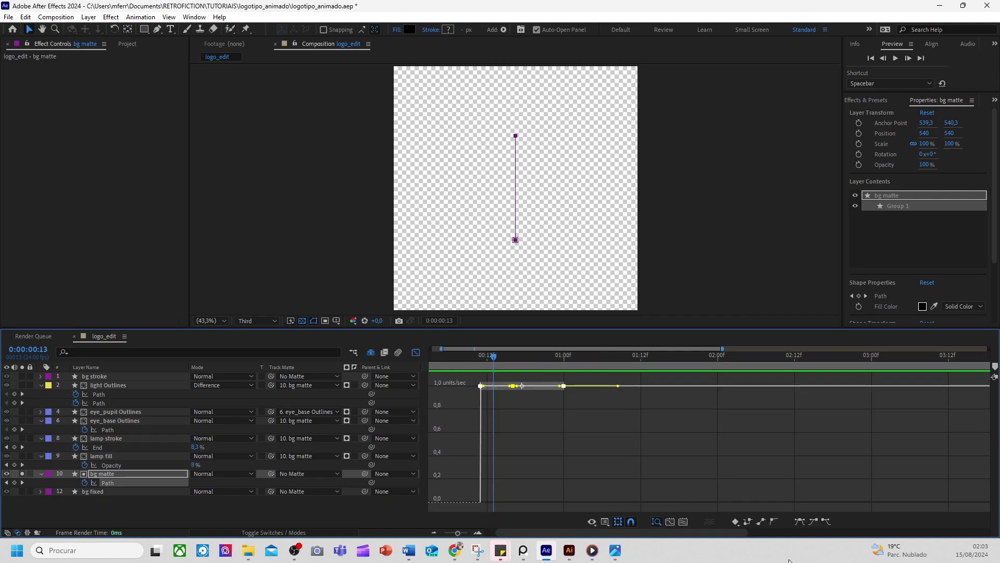
Compare Hold and Linear interpolation on the opening Path keyframes of bg matte, scrubbing through each result
left_click(749, 521)
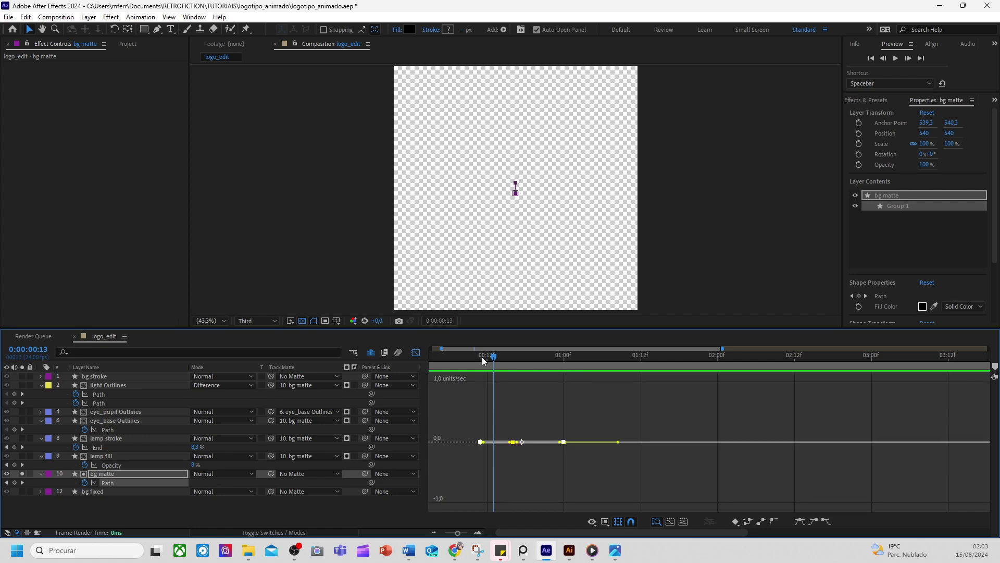
left_click_drag(484, 361, 496, 384)
left_click_drag(467, 417, 589, 455)
left_click(763, 521)
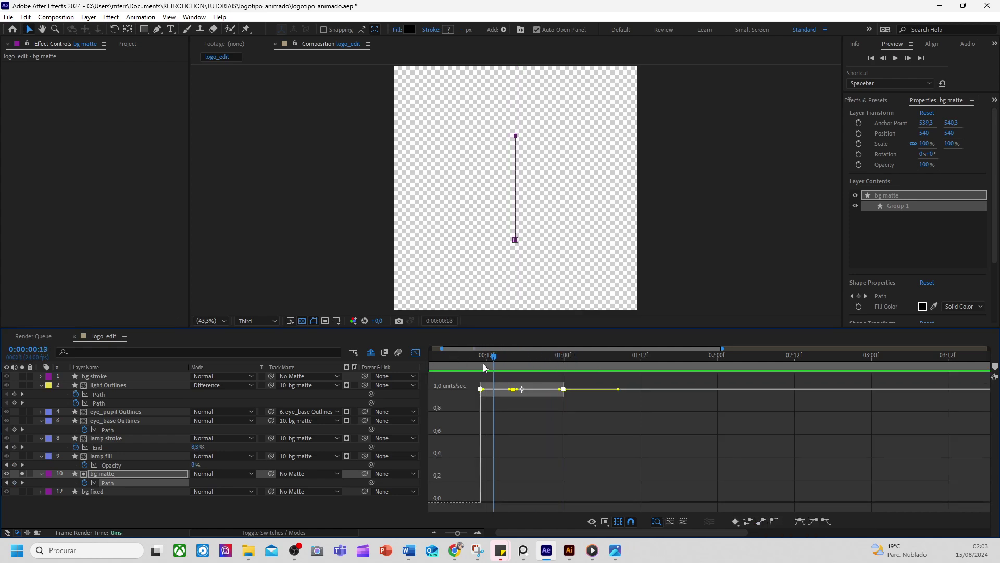
left_click_drag(483, 364, 513, 385)
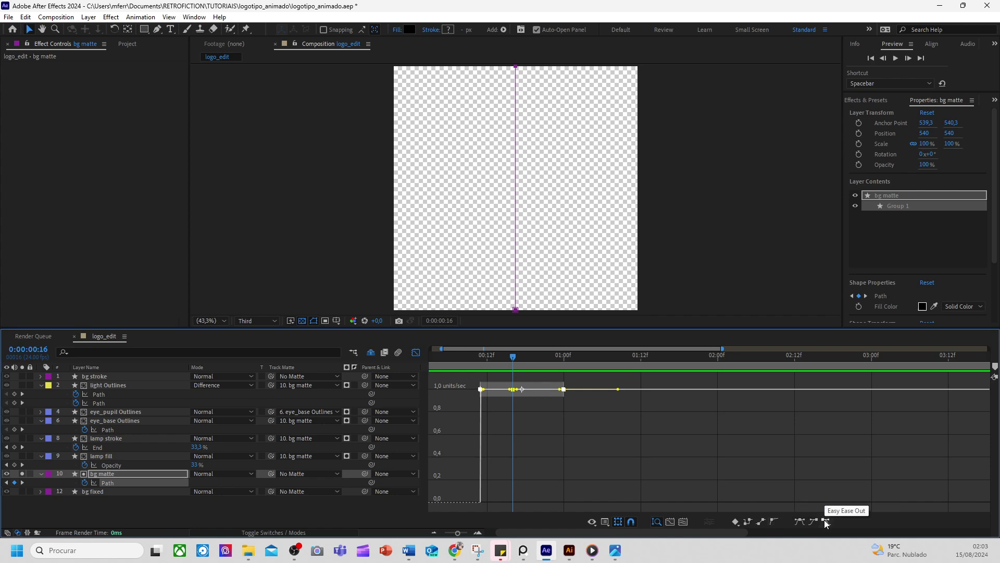
Apply Easy Ease to the three opening Path keyframes of bg matte and scrub through the eased opening
left_click(801, 523)
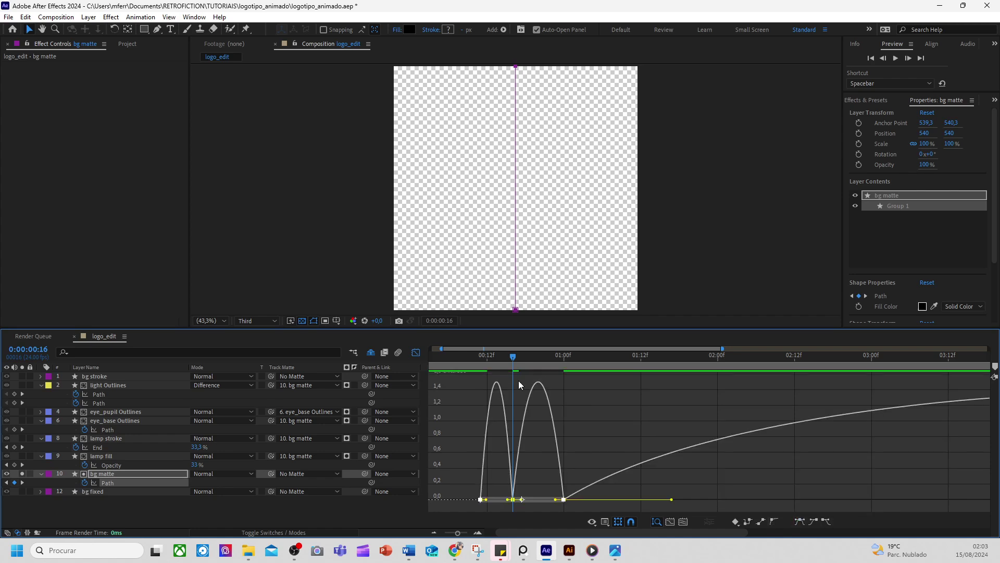
left_click_drag(480, 363, 532, 385)
mouse_move(512, 447)
scroll(599, 424, "down", 3)
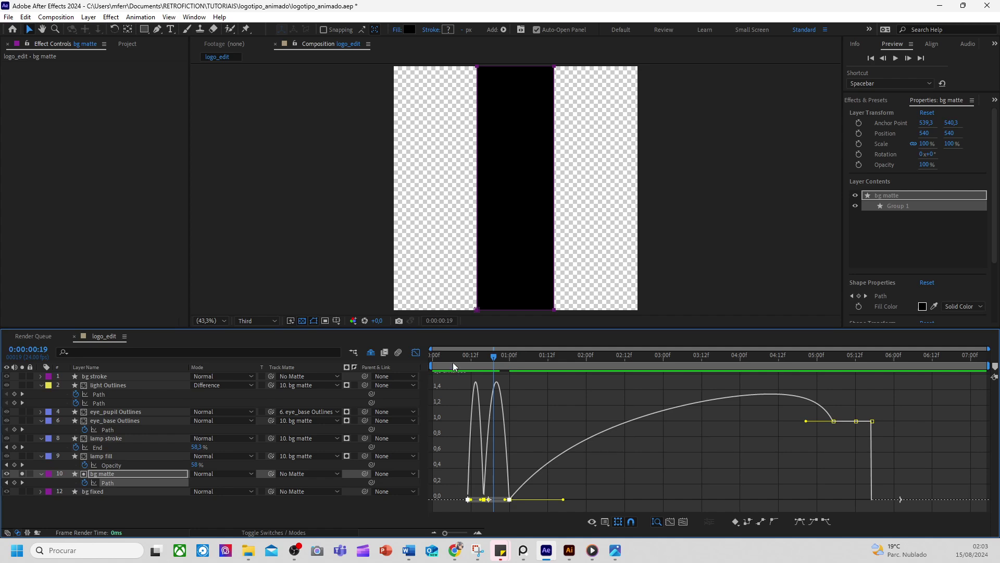
mouse_move(453, 367)
left_mouse_down()
mouse_move(489, 363)
mouse_move(459, 376)
left_mouse_up()
scroll(477, 364, "up", 5)
mouse_move(495, 385)
left_click(490, 365)
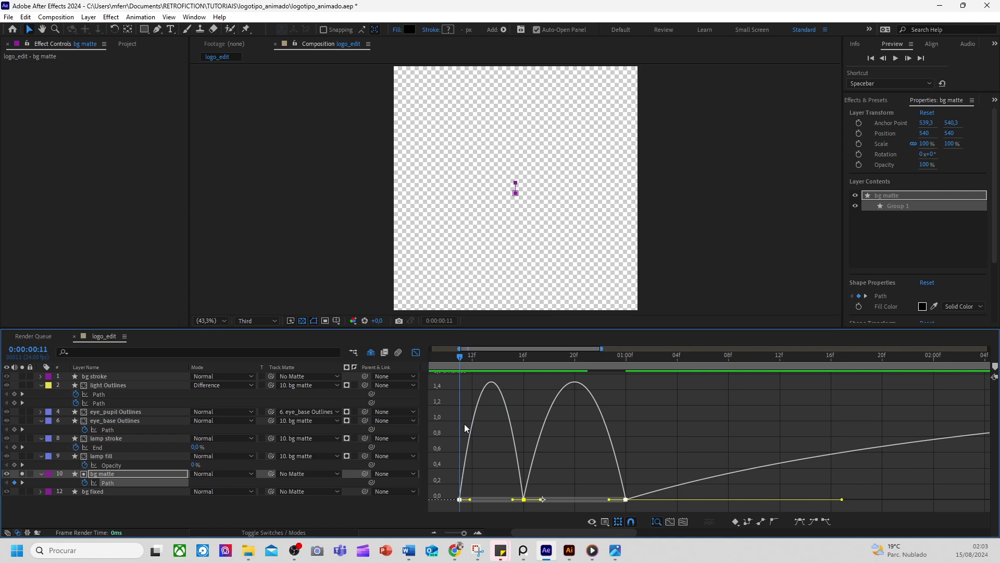
left_click_drag(459, 364, 562, 401)
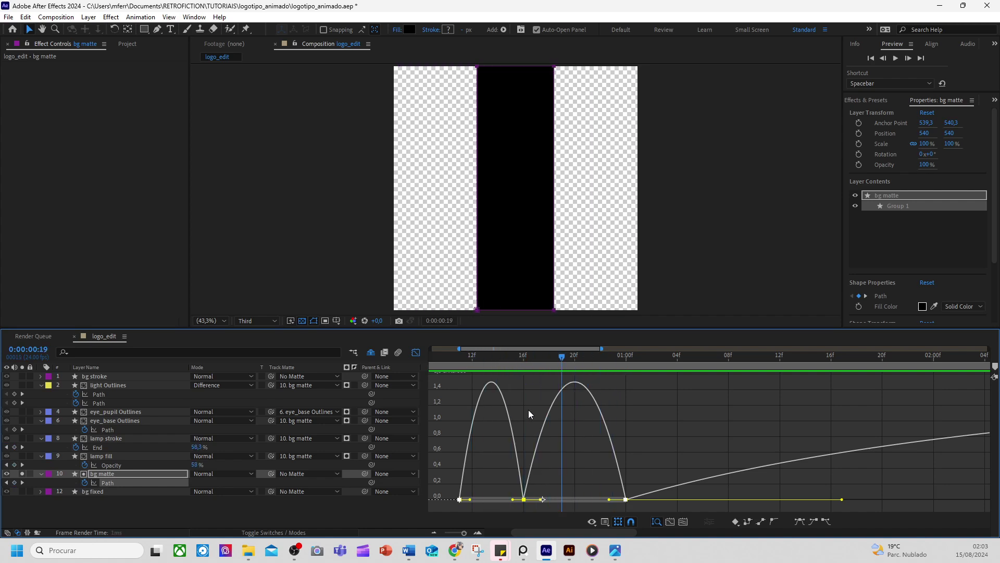
key("j")
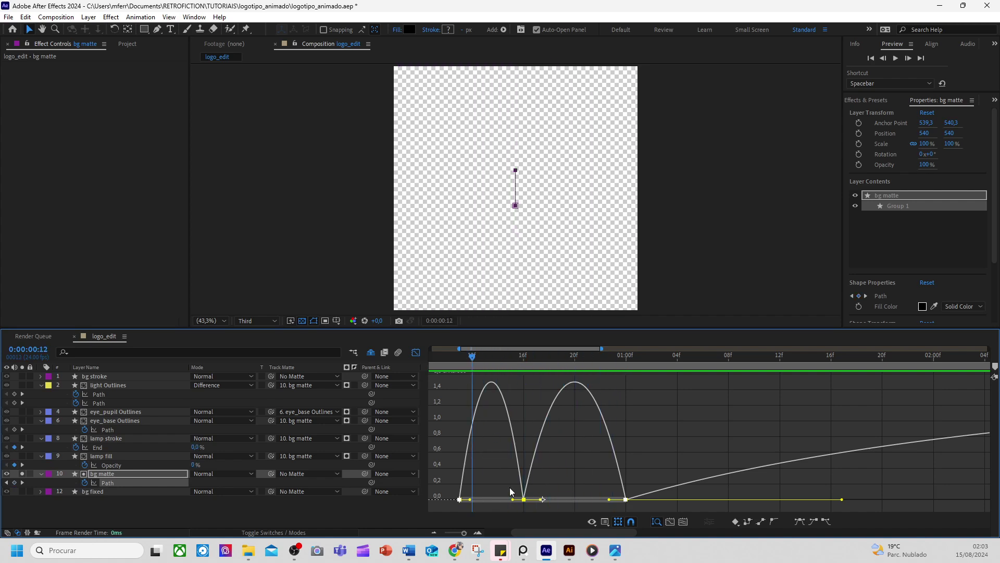
Try lengthening both influence handles of the bg matte Path keyframe at frame 16, scrub the result, and undo both changes
left_click_drag(497, 474, 547, 506)
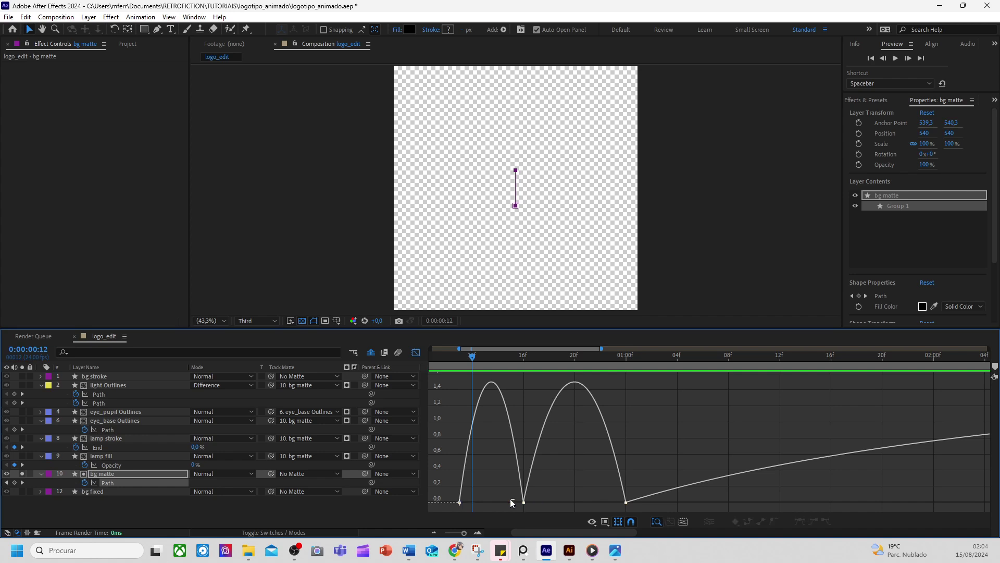
left_click_drag(512, 502, 462, 503)
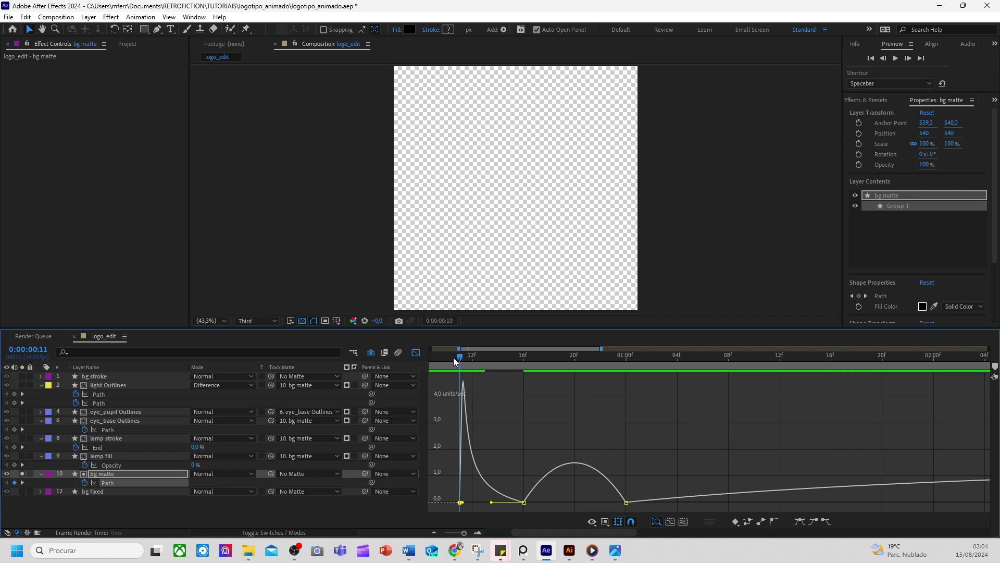
left_click_drag(505, 485, 572, 503)
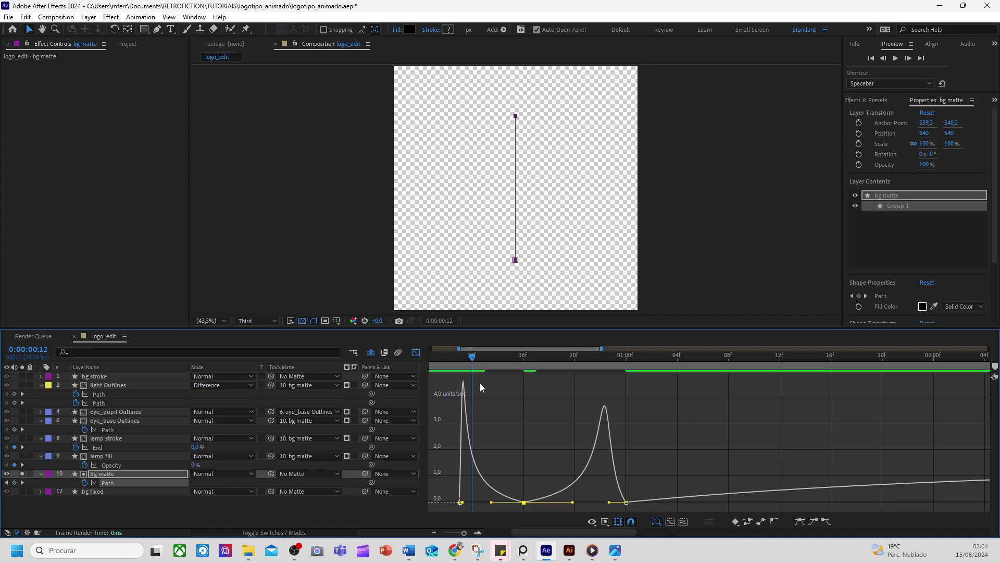
left_click_drag(445, 357, 526, 419)
key("ctrl+z")
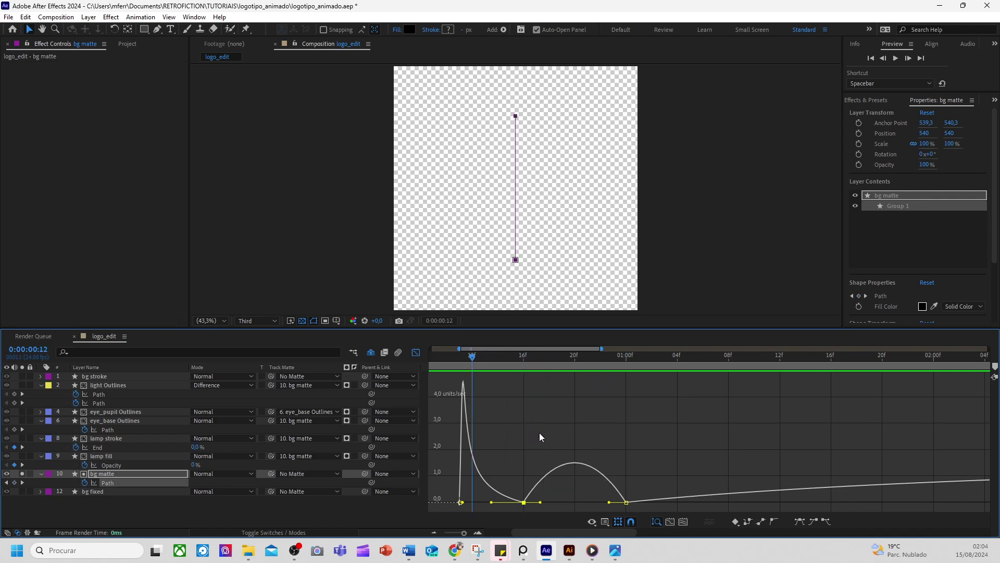
key("ctrl+z")
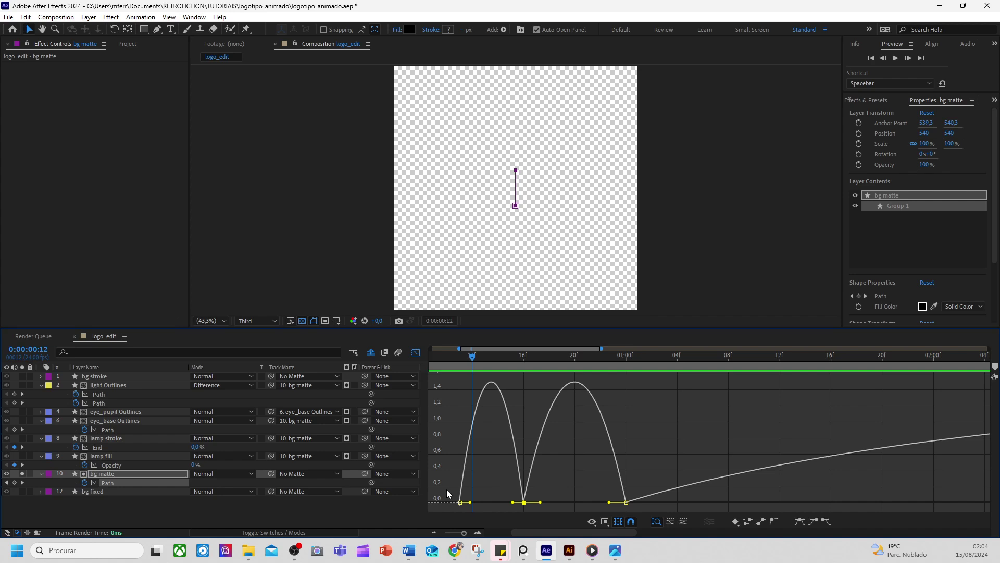
Lengthen the first bg matte Path keyframe's outgoing handle and the 01:00 keyframe's incoming handle towards frame 16, and scrub the opening
left_click(460, 502)
left_click_drag(470, 502, 492, 502)
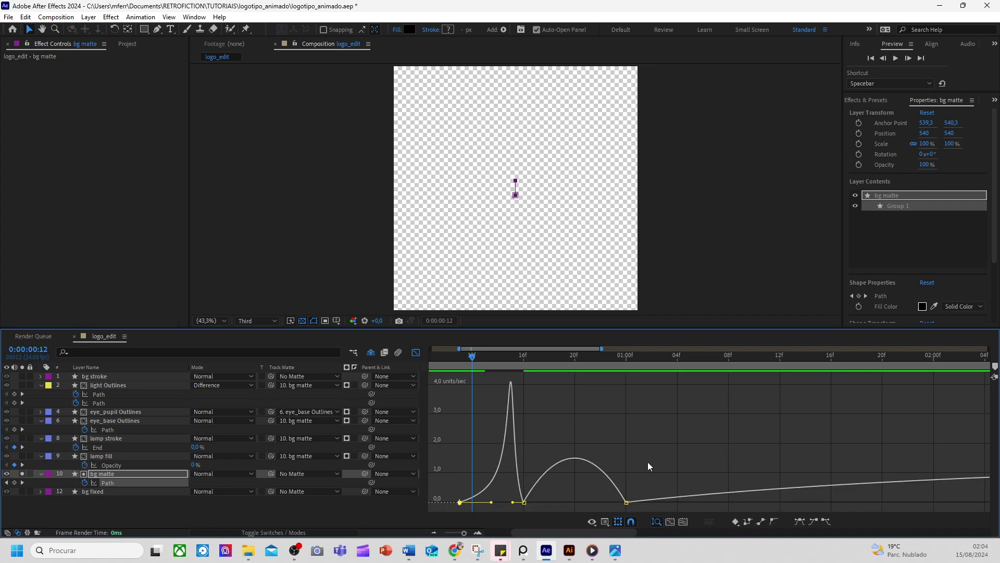
left_click(626, 503)
left_click_drag(611, 504, 521, 502)
left_click_drag(463, 358, 658, 410)
scroll(661, 410, "down", 4)
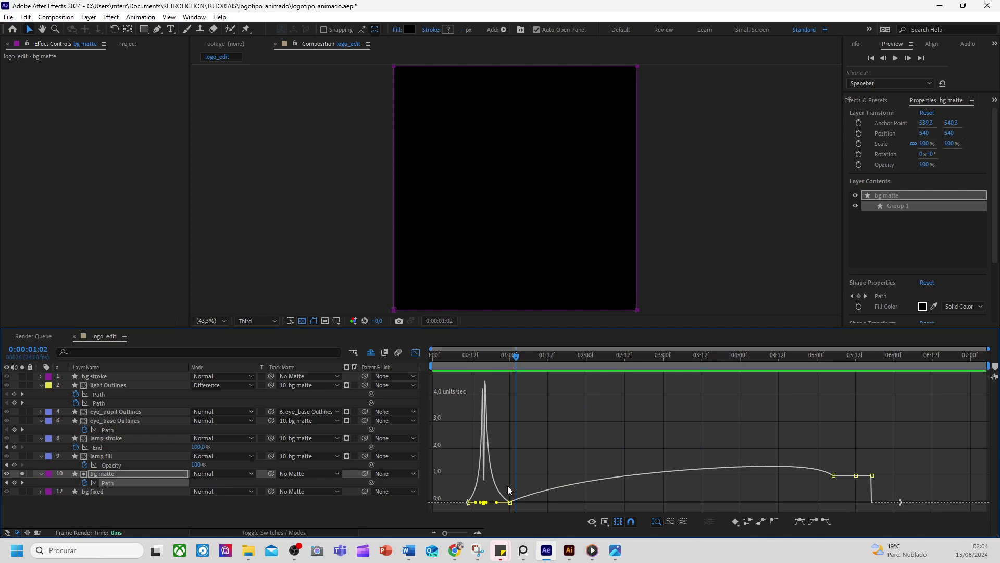
Convert the bg matte Path keyframe at 01:00 to Hold and apply Easy Ease to the three closing Path keyframes
left_click(510, 501)
scroll(513, 501, "up", 3)
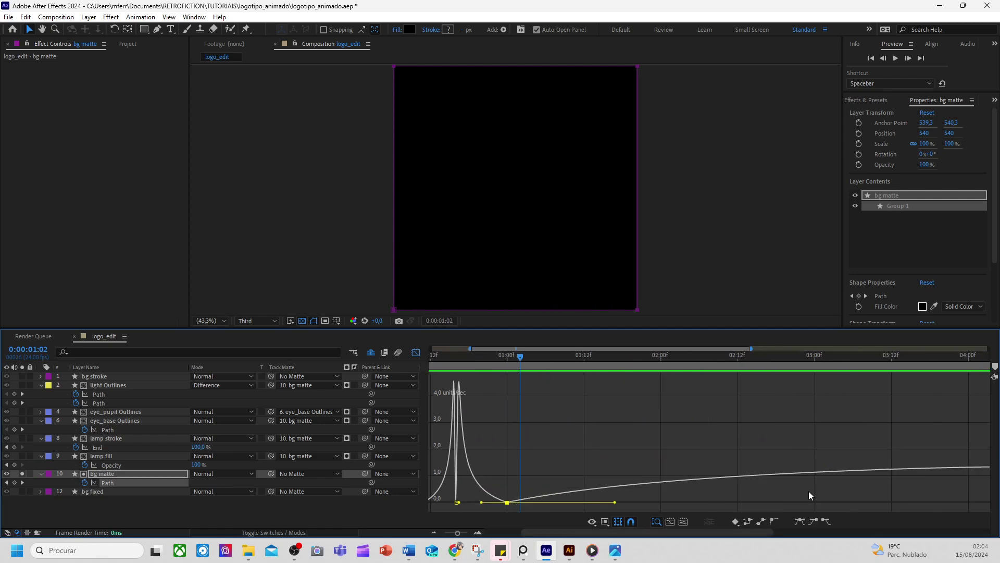
left_click(747, 522)
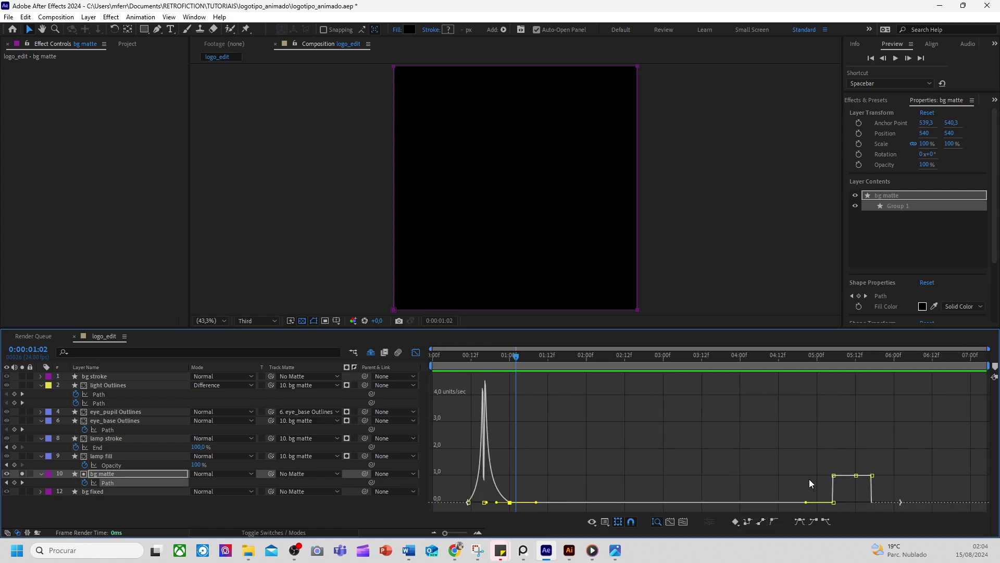
scroll(808, 479, "down", 3)
left_click_drag(815, 460, 903, 482)
left_click(800, 521)
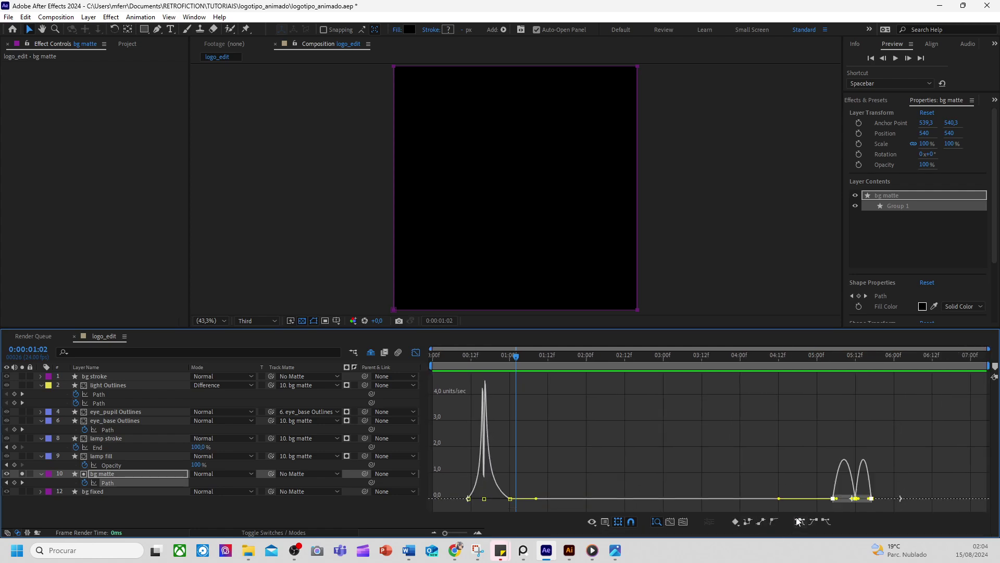
Lengthen the 05:05 bg matte Path keyframe's outgoing handle and the 05:17 keyframe's incoming handle towards 05:12, and preview the closing
left_click(838, 356)
scroll(886, 430, "up", 5)
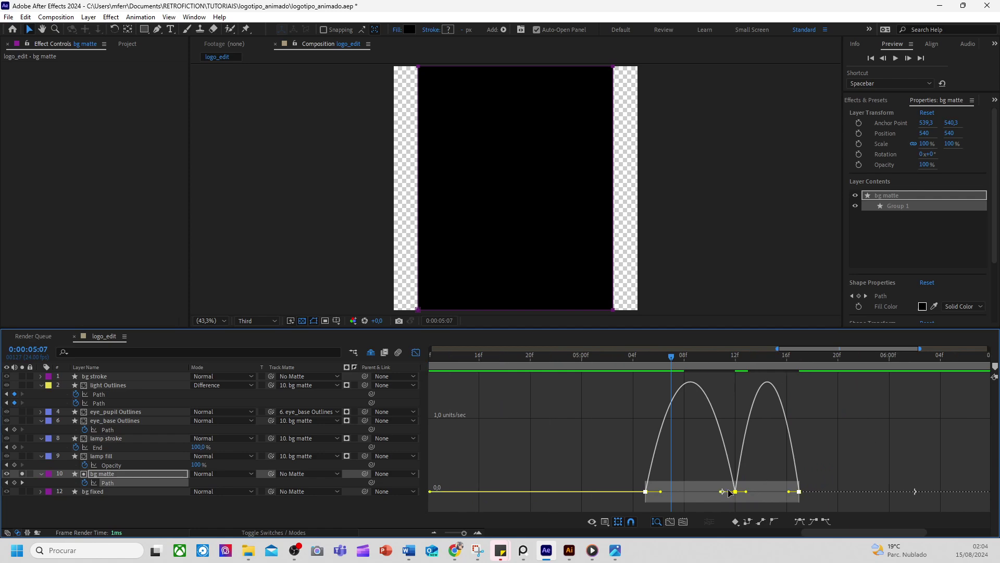
mouse_move(746, 501)
left_mouse_down()
mouse_move(710, 501)
mouse_move(763, 504)
mouse_move(725, 506)
mouse_move(740, 502)
left_mouse_up()
left_click_drag(814, 485, 760, 501)
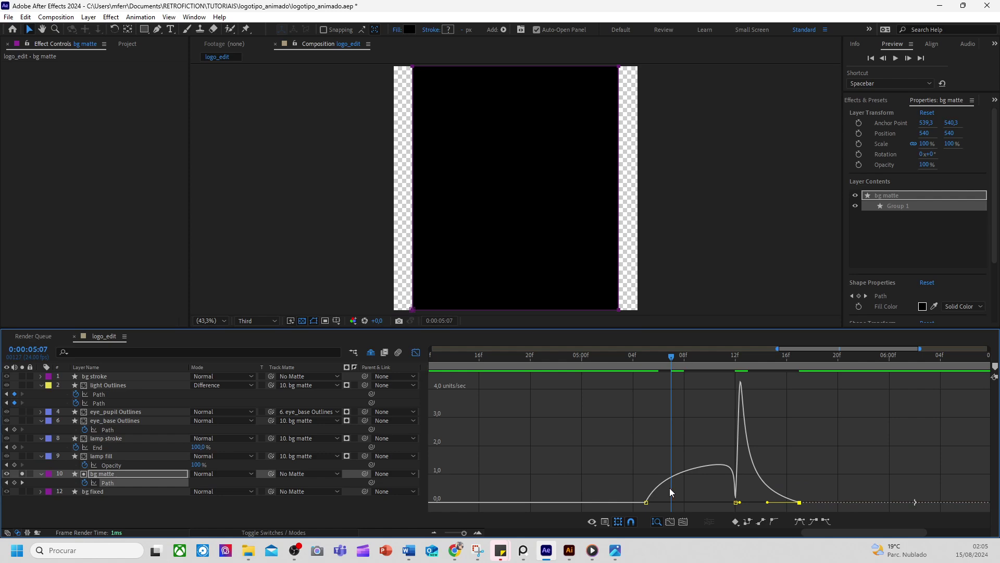
left_click_drag(672, 484, 688, 504)
left_click(650, 373)
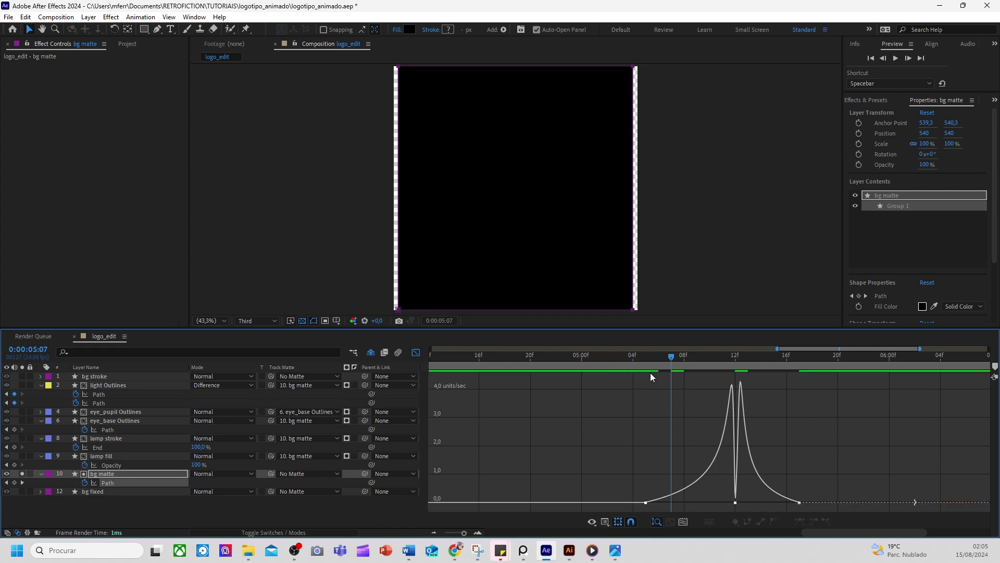
mouse_move(650, 360)
left_mouse_down()
mouse_move(620, 361)
mouse_move(652, 373)
left_mouse_up()
key("space")
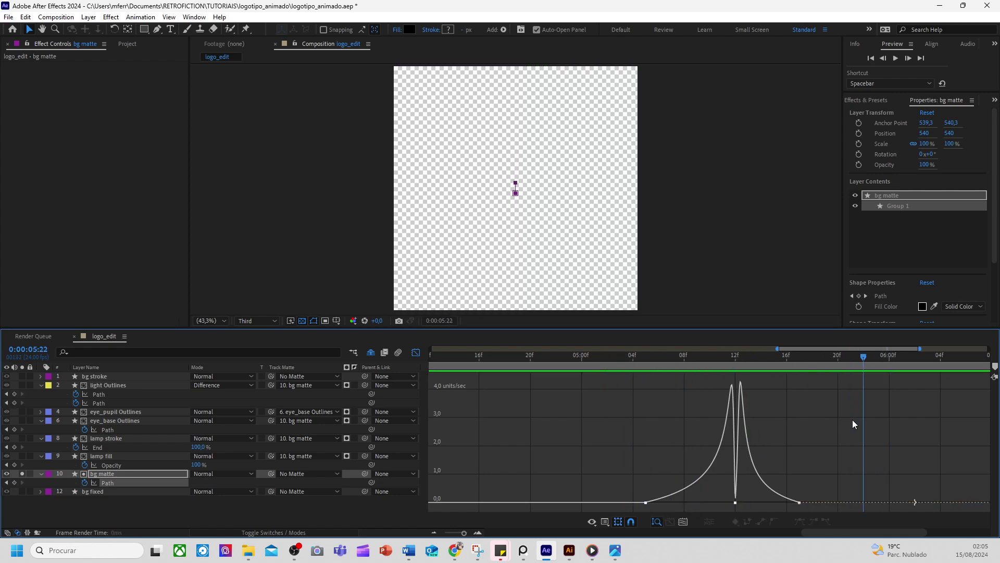
Scrub the bg matte opening across the full timeline and return from the Graph Editor to the layer bars
key("semicolon")
left_click_drag(476, 358, 605, 359)
left_click(545, 358)
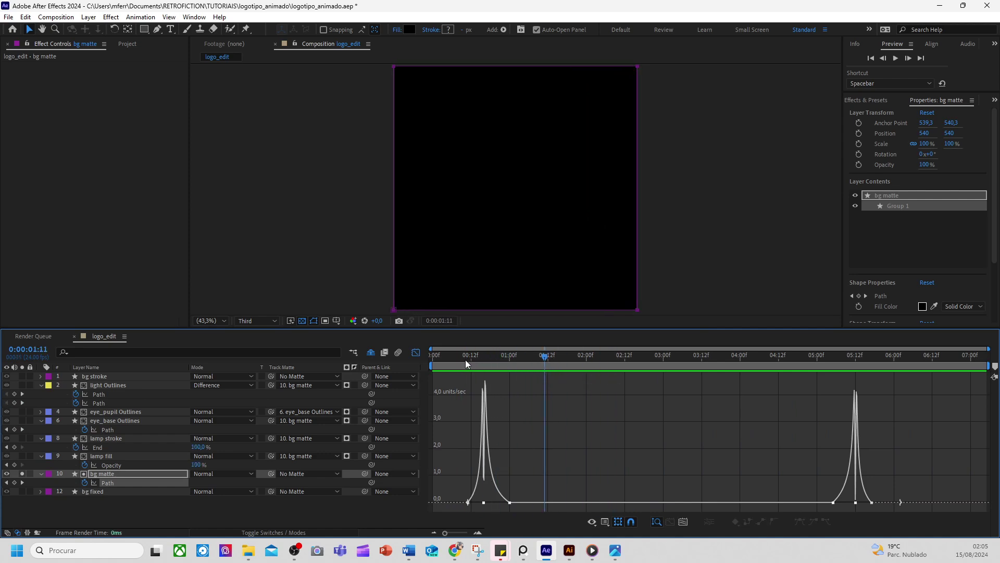
left_click(415, 352)
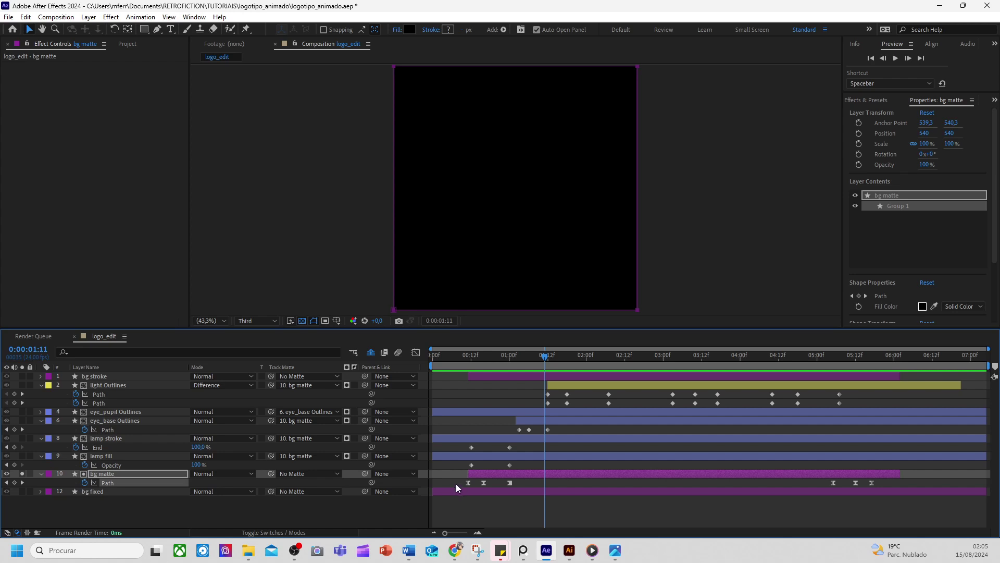
left_click_drag(456, 483, 899, 498)
left_click(733, 504)
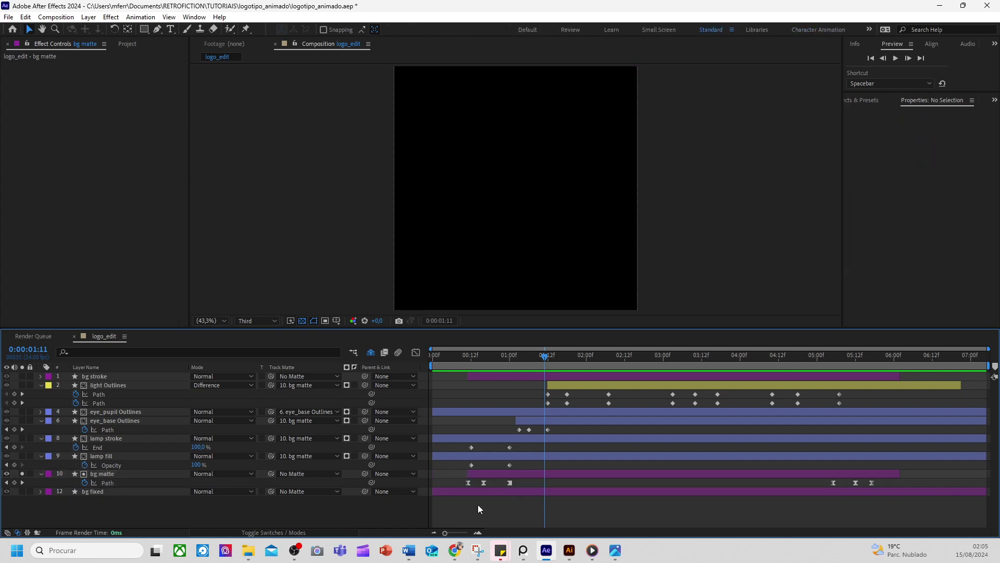
Compare the opening and closing Path keyframes of bg matte with the lamp stroke and lamp fill keyframes
scroll(512, 483, "up", 4)
left_click(506, 483)
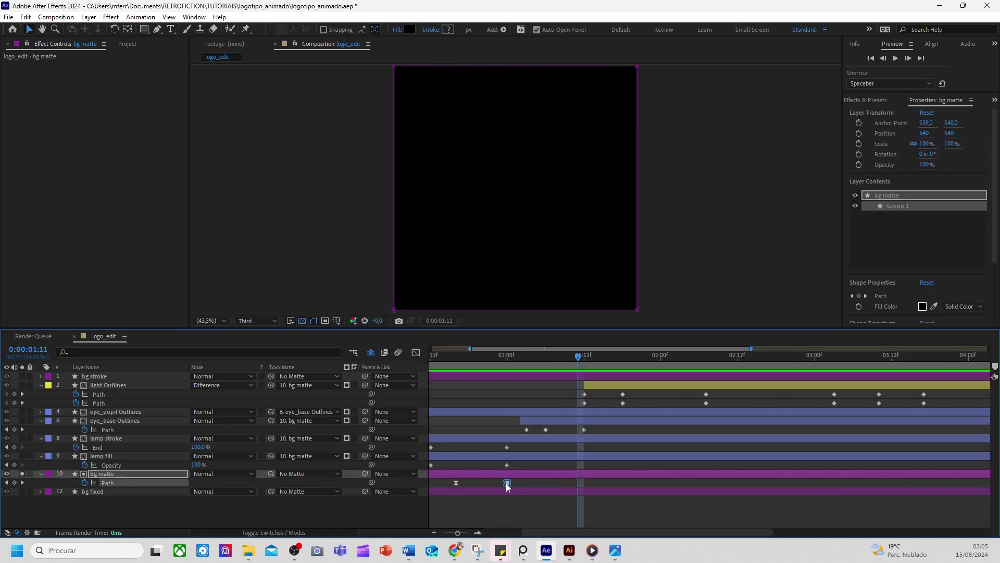
scroll(508, 486, "down", 4)
left_click_drag(458, 486, 489, 488)
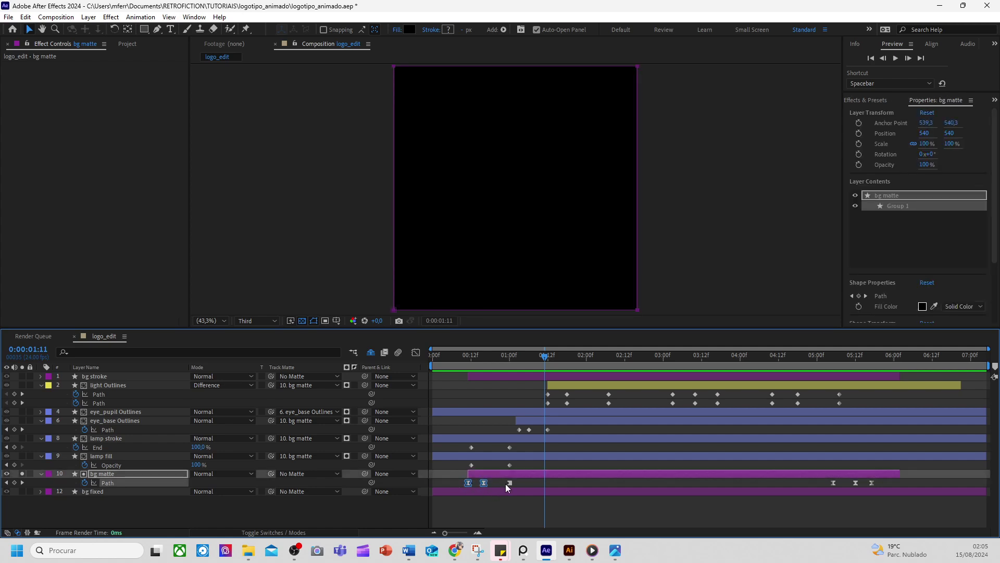
left_click_drag(808, 483, 906, 481)
left_click_drag(456, 442, 536, 458)
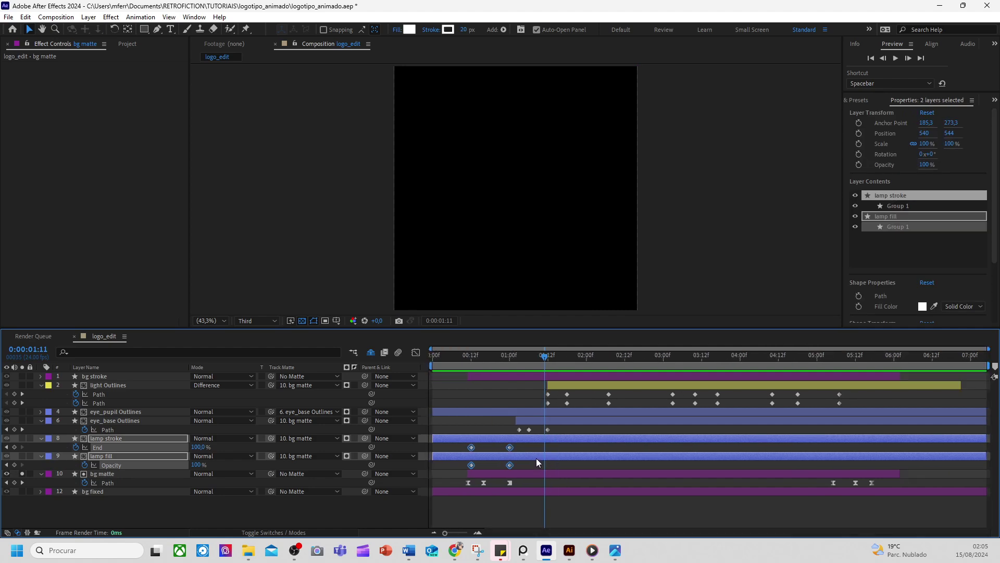
left_click(496, 412)
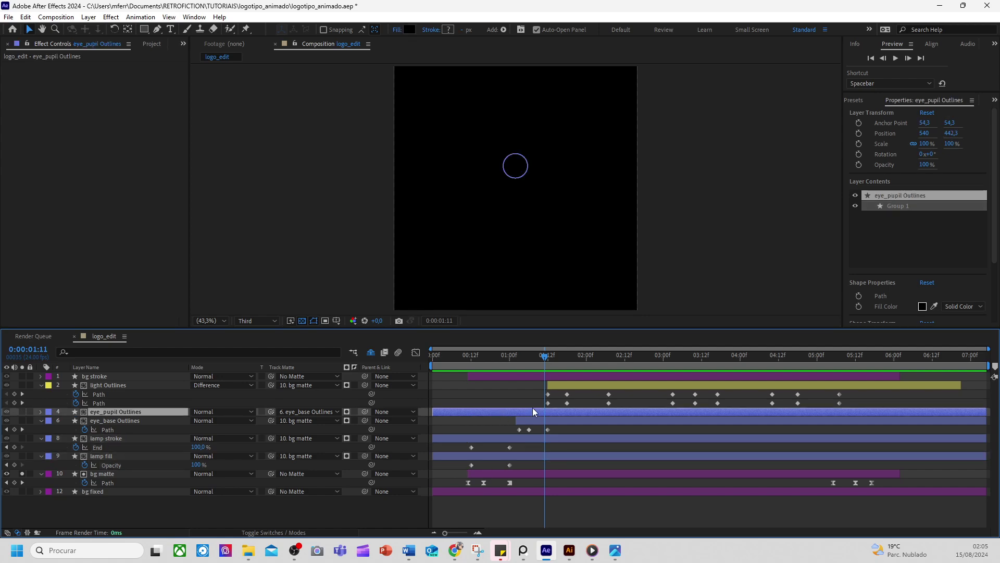
scroll(479, 432, "up", 5, "alt")
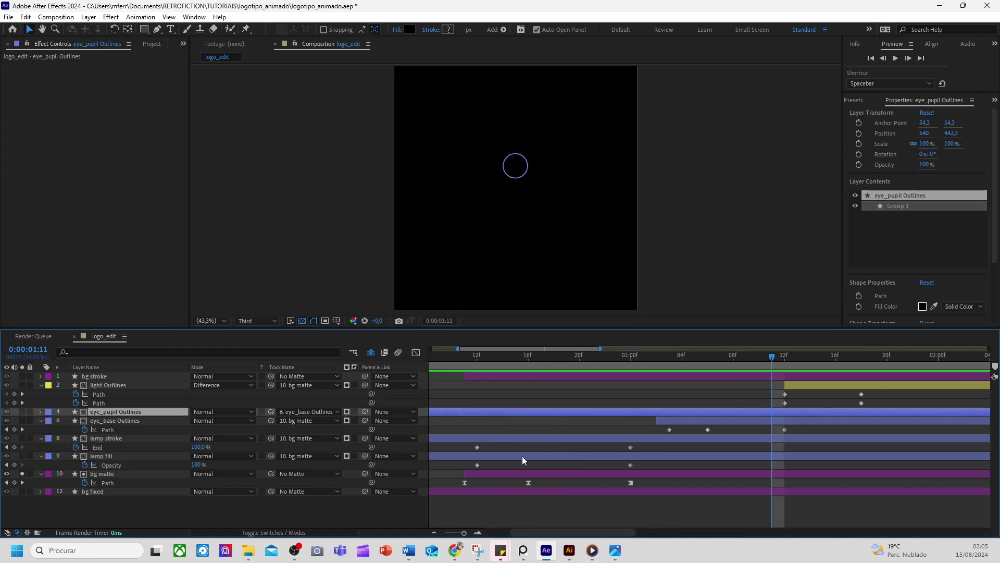
Start the lamp stroke End and lamp fill Opacity animations at frame 11 and apply Easy Ease to their keyframes
mouse_move(468, 449)
left_mouse_down()
mouse_move(478, 464)
mouse_move(649, 461)
left_mouse_up()
left_click(415, 352)
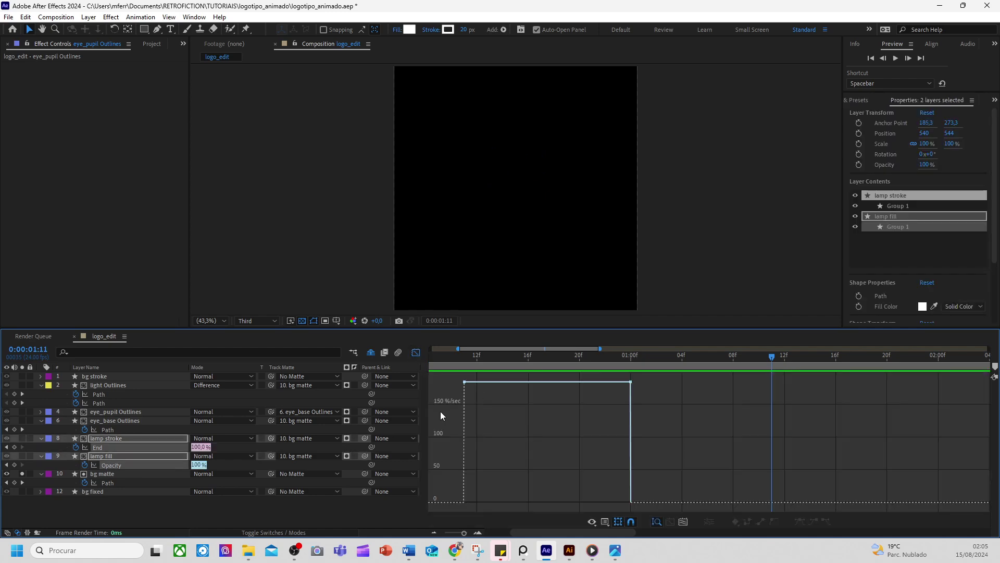
left_click_drag(440, 423, 585, 386)
left_click(800, 522)
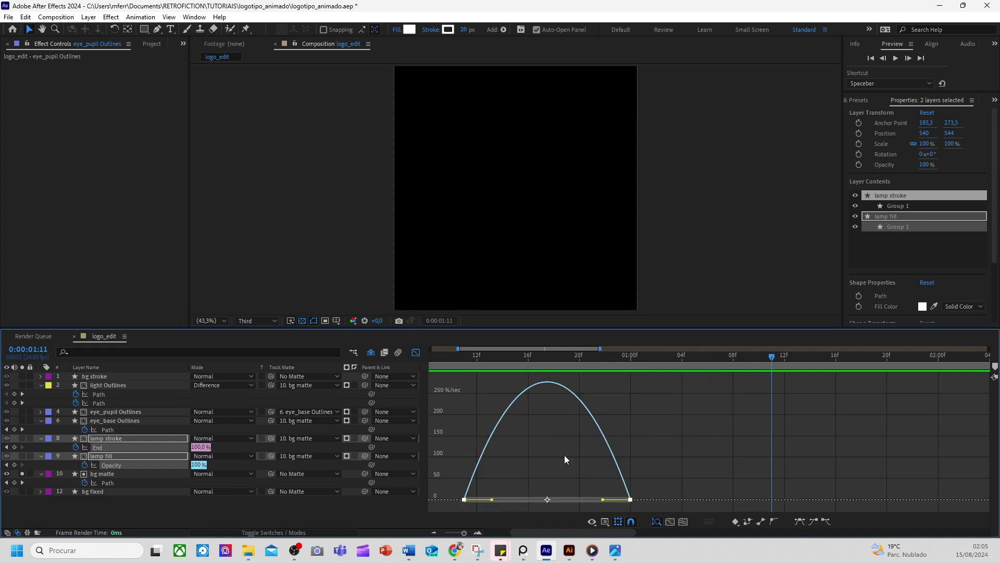
Lengthen both lamp curves' influence handles to meet mid-way, solo lamp stroke and lamp fill, and scrub the result
left_click_drag(448, 472, 549, 497)
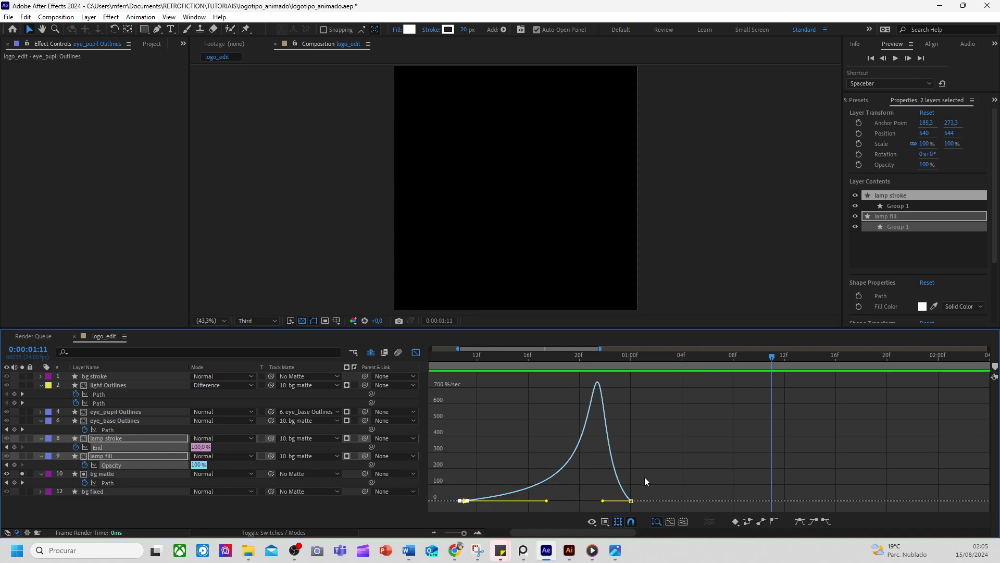
left_click_drag(645, 477, 552, 501)
left_click_drag(486, 352, 593, 379)
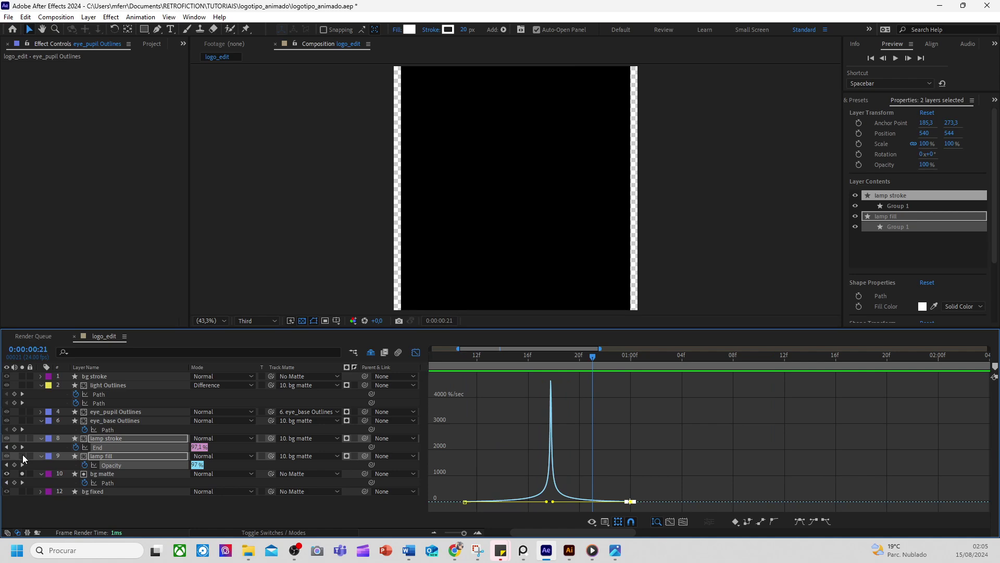
left_click_drag(23, 455, 22, 438)
mouse_move(593, 355)
left_mouse_down()
mouse_move(503, 362)
mouse_move(583, 363)
mouse_move(535, 364)
mouse_move(577, 370)
mouse_move(567, 368)
left_mouse_up()
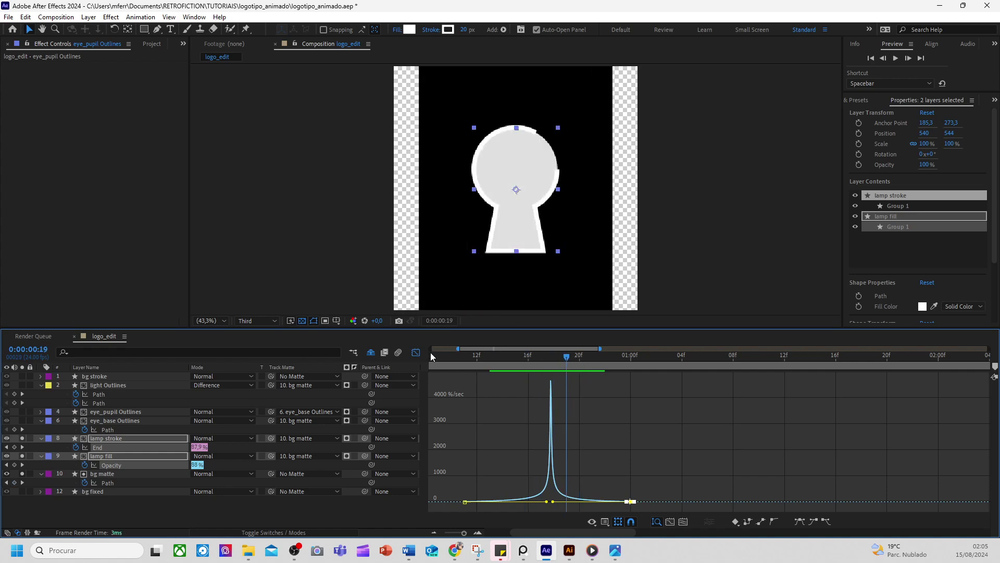
Shift the lamp stroke End and lamp fill Opacity keyframes five frames later to start at frame 16, and scrub the result
left_click(416, 352)
left_click(474, 455)
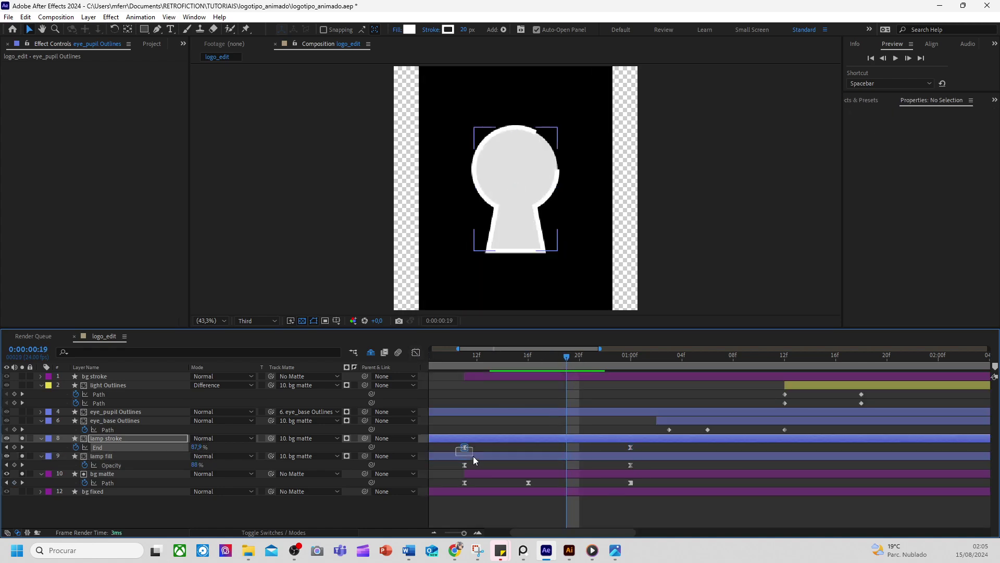
mouse_move(452, 451)
left_mouse_down()
mouse_move(580, 470)
mouse_move(696, 464)
left_mouse_up()
left_click(658, 466)
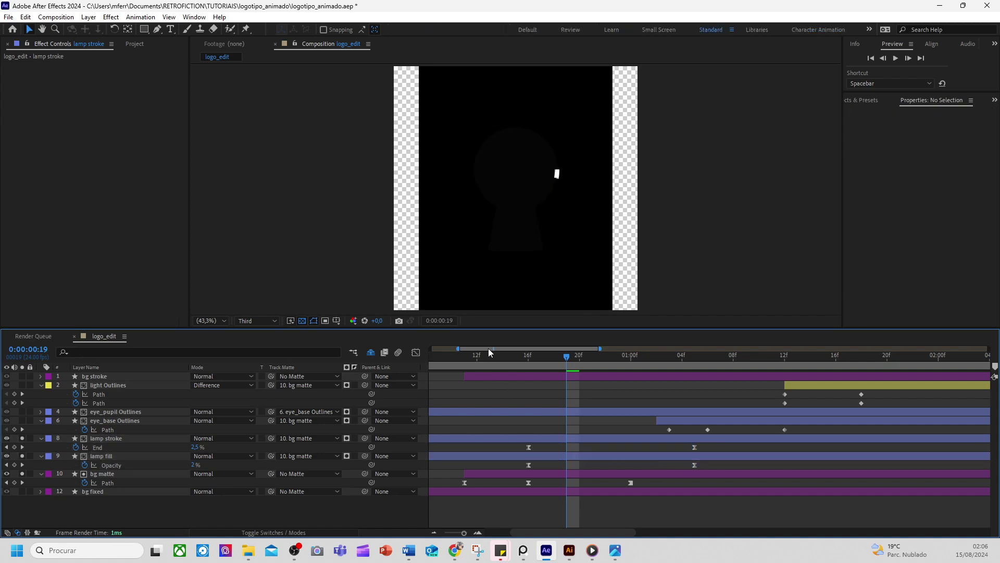
left_click_drag(469, 356, 668, 395)
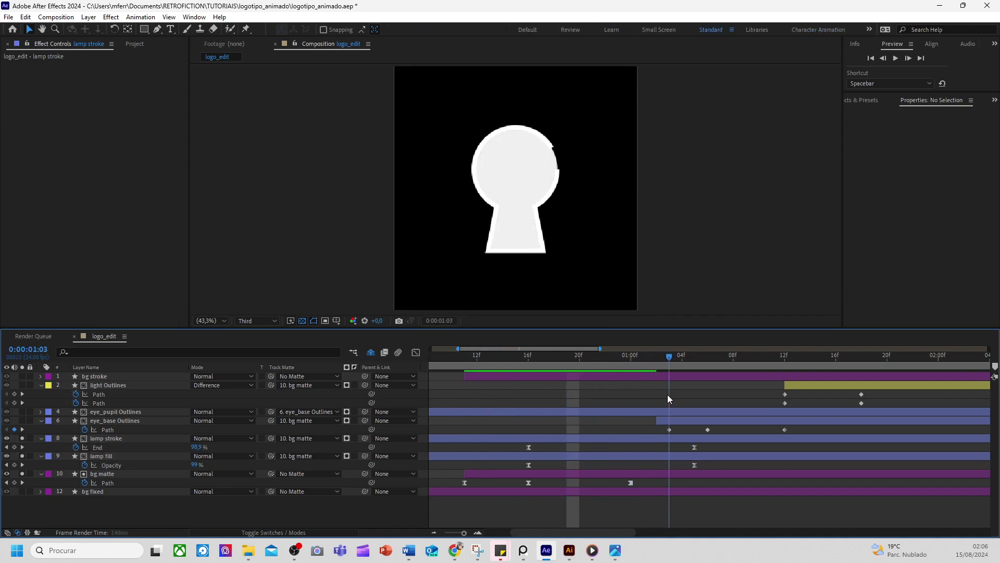
Move the ending lamp stroke and lamp fill keyframes to 01:00, in line with bg matte, and scrub the opening
mouse_move(679, 447)
left_mouse_down()
mouse_move(698, 464)
mouse_move(631, 464)
left_mouse_up()
left_click_drag(441, 355, 605, 396)
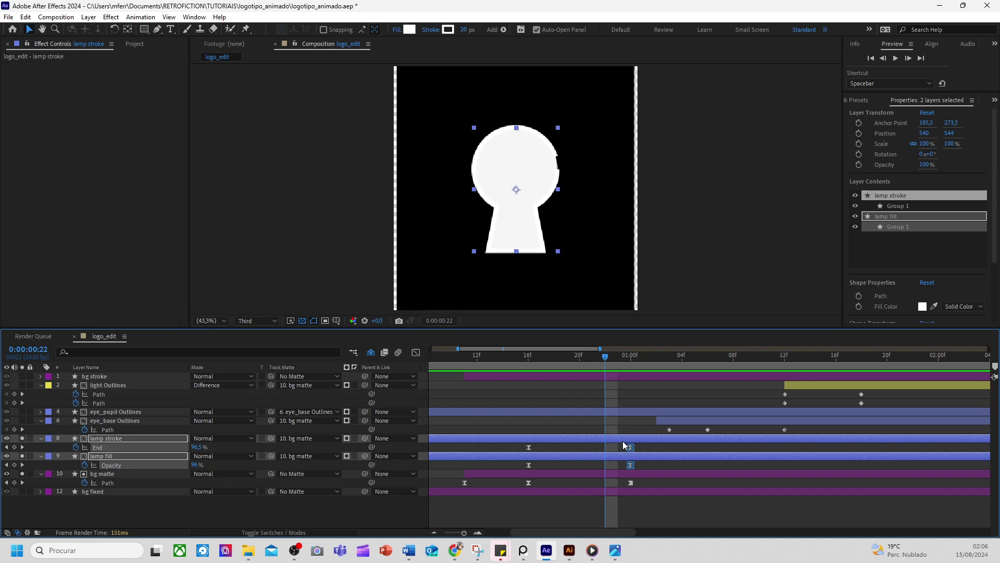
left_click(624, 443)
left_click_drag(639, 449, 627, 487)
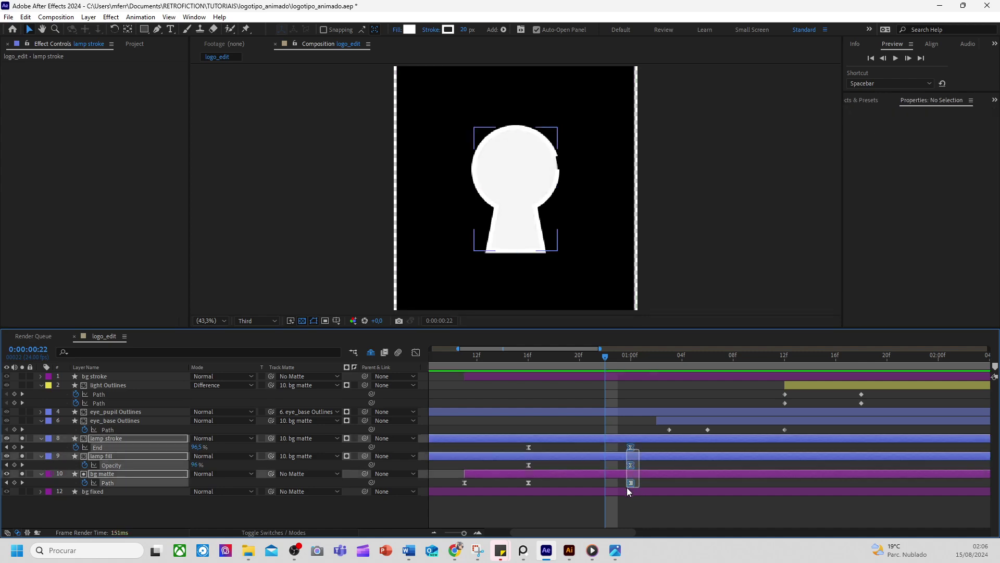
left_click_drag(613, 358, 618, 379)
key("comma")
key("comma")
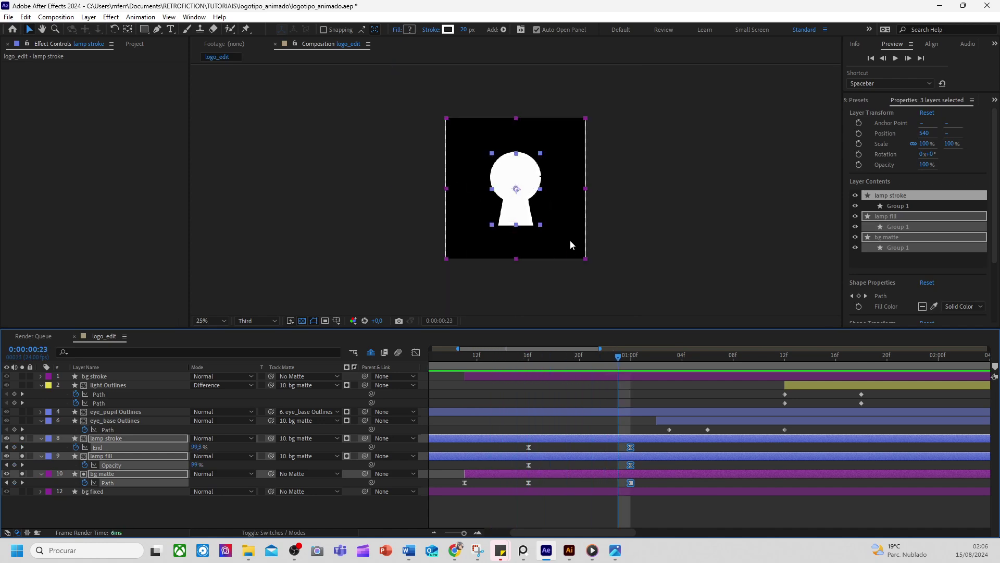
Solo bg fixed along with the lamp layers and scrub the opening from frame 11 to 19
left_click(20, 491)
right_click(617, 481)
left_click(589, 392)
left_click(464, 359)
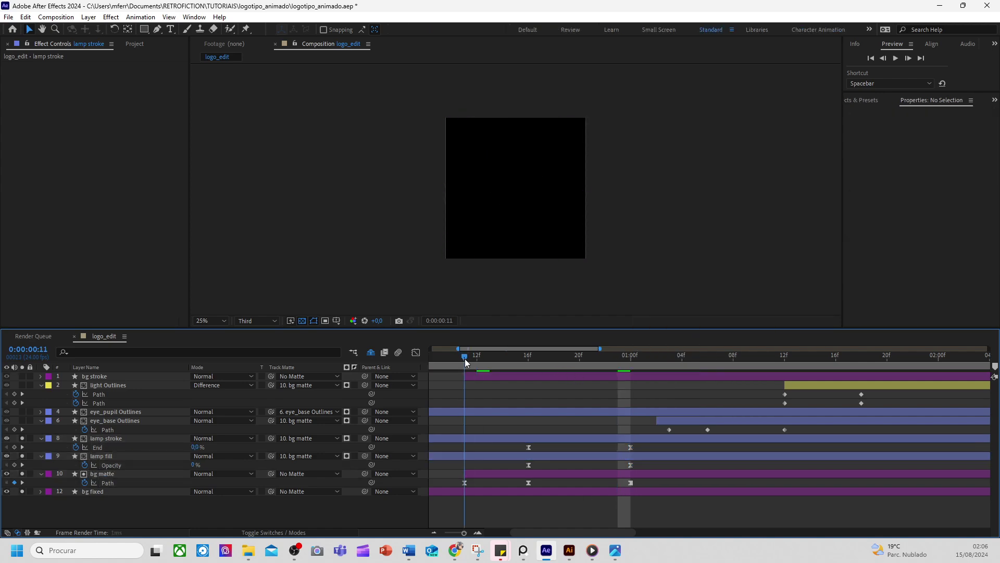
mouse_move(465, 358)
left_mouse_down()
mouse_move(632, 376)
mouse_move(560, 379)
left_mouse_up()
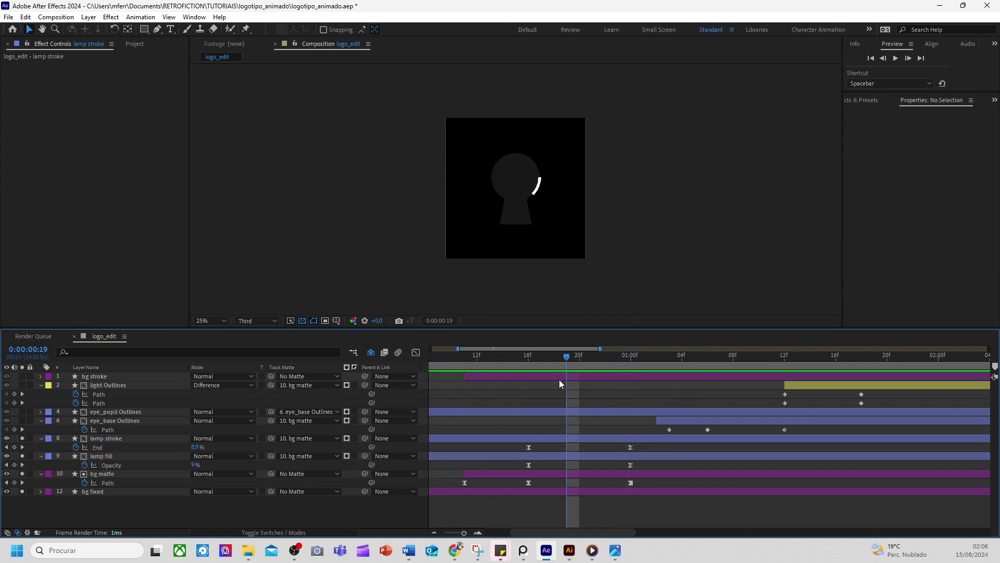
left_click(559, 379)
Solo bg stroke as well and scrub the outlined opening against the bg matte Path keyframes up to 01:11
left_click(22, 376)
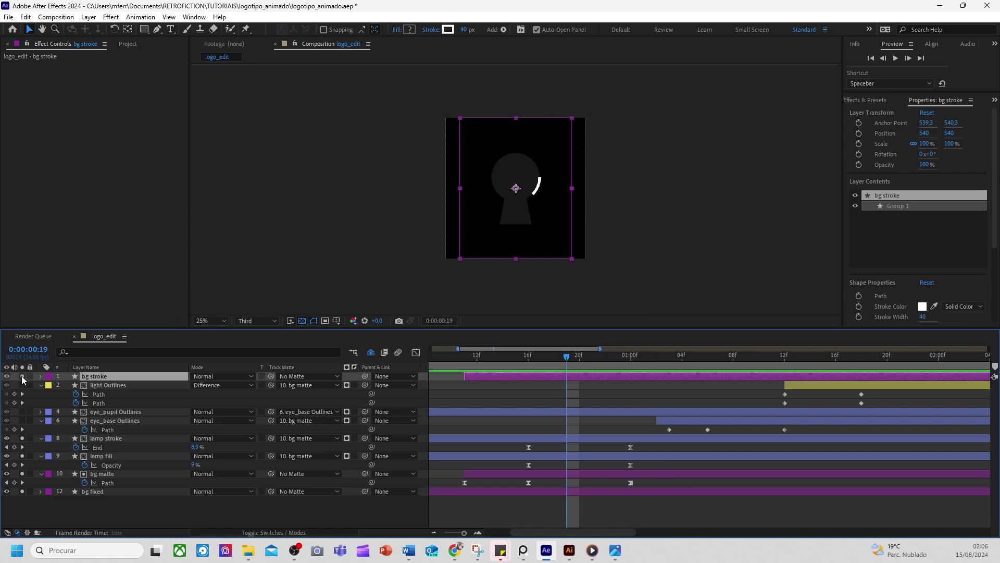
left_click_drag(563, 361, 529, 367)
left_click(545, 393)
left_click(529, 375)
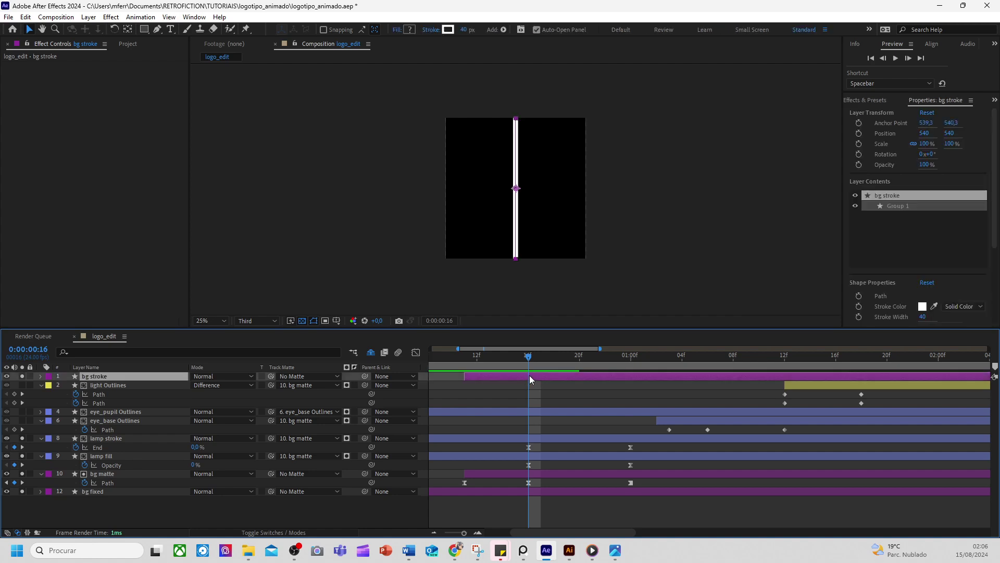
left_click(468, 474)
mouse_move(454, 478)
left_mouse_down()
mouse_move(580, 480)
mouse_move(620, 495)
left_mouse_up()
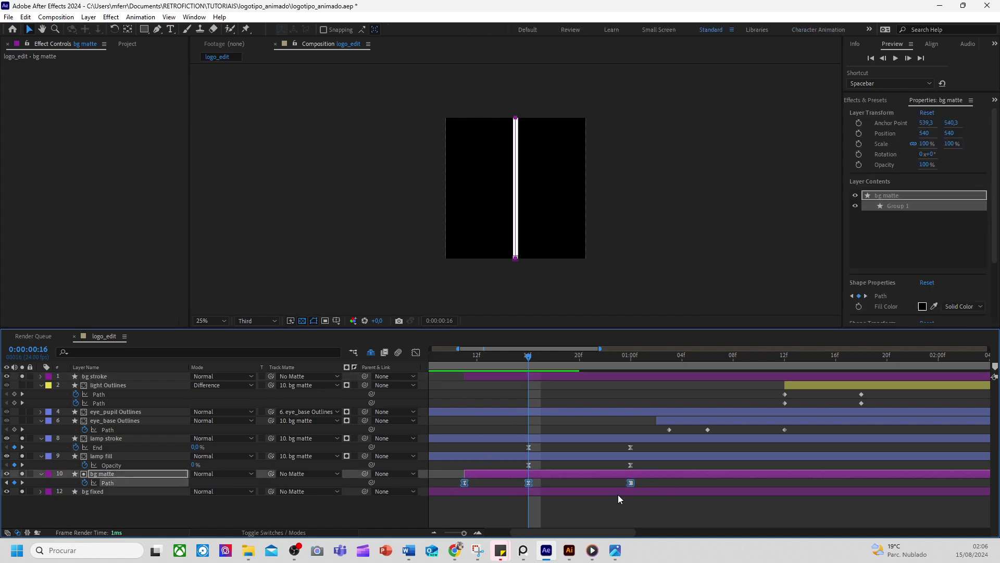
left_click(529, 376)
mouse_move(526, 360)
left_mouse_down()
mouse_move(458, 359)
mouse_move(566, 370)
mouse_move(627, 392)
mouse_move(480, 393)
mouse_move(796, 409)
mouse_move(770, 408)
left_mouse_up()
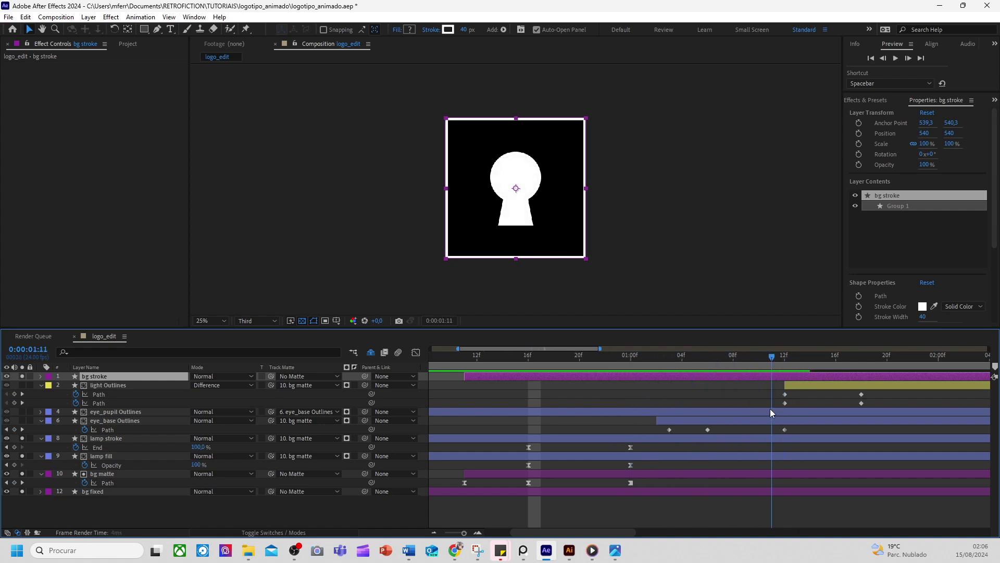
Turn off solo on all layers to show the complete logo
left_click(22, 376)
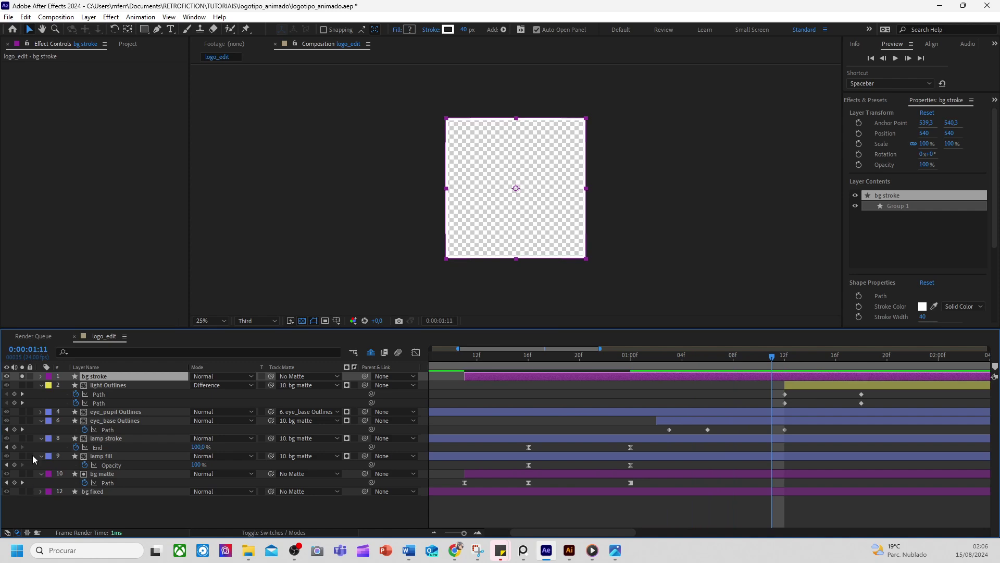
left_click(22, 376)
scroll(732, 424, "up", 2)
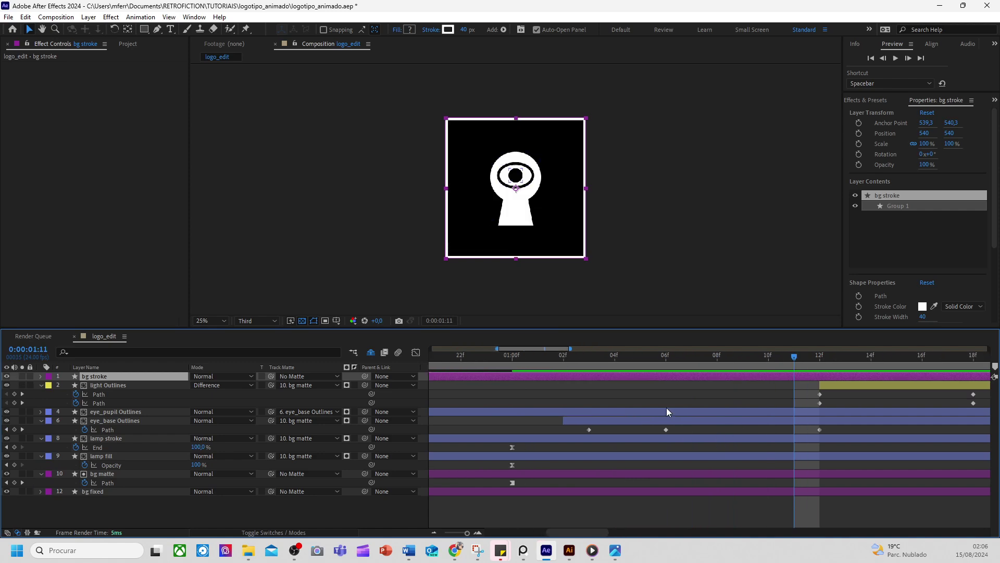
Move the last eye_base Outlines Path keyframe to 01:10 and apply Easy Ease to its three Path keyframes
left_click_drag(717, 356, 718, 389)
left_click_drag(844, 427, 551, 443)
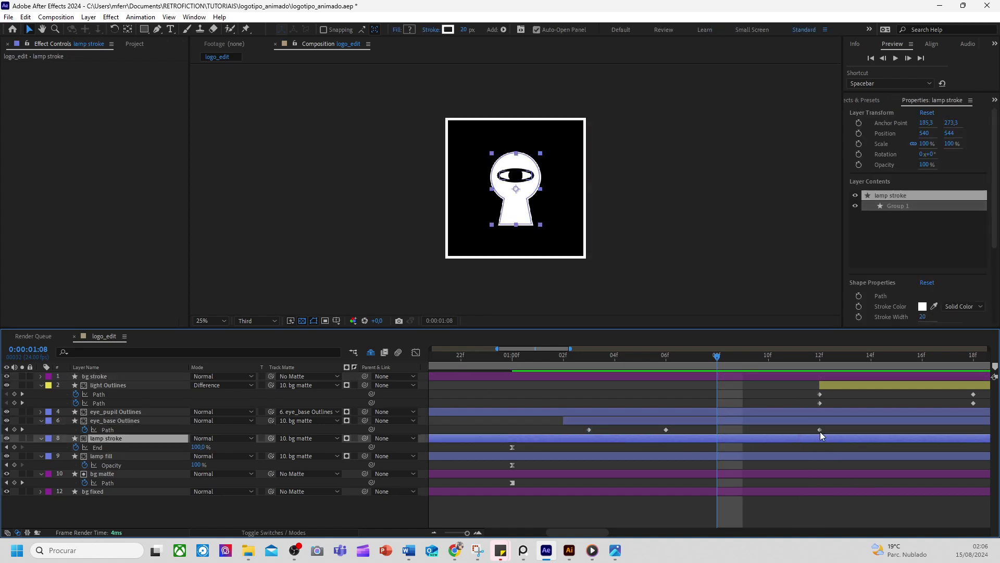
left_click_drag(820, 431, 567, 436)
left_click(415, 352)
key("F9")
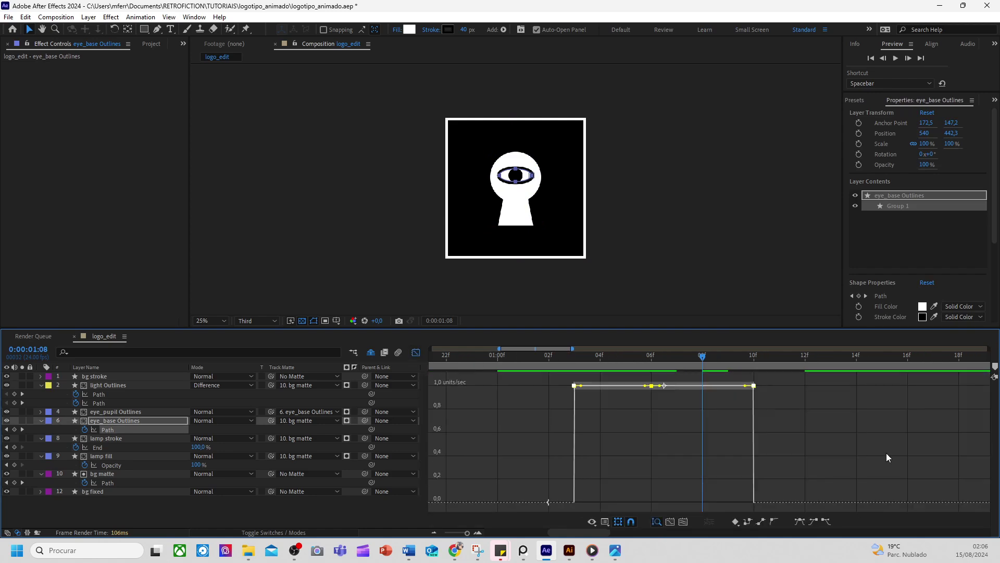
left_click_drag(633, 491, 678, 506)
left_click(640, 356)
left_click_drag(640, 356, 714, 373)
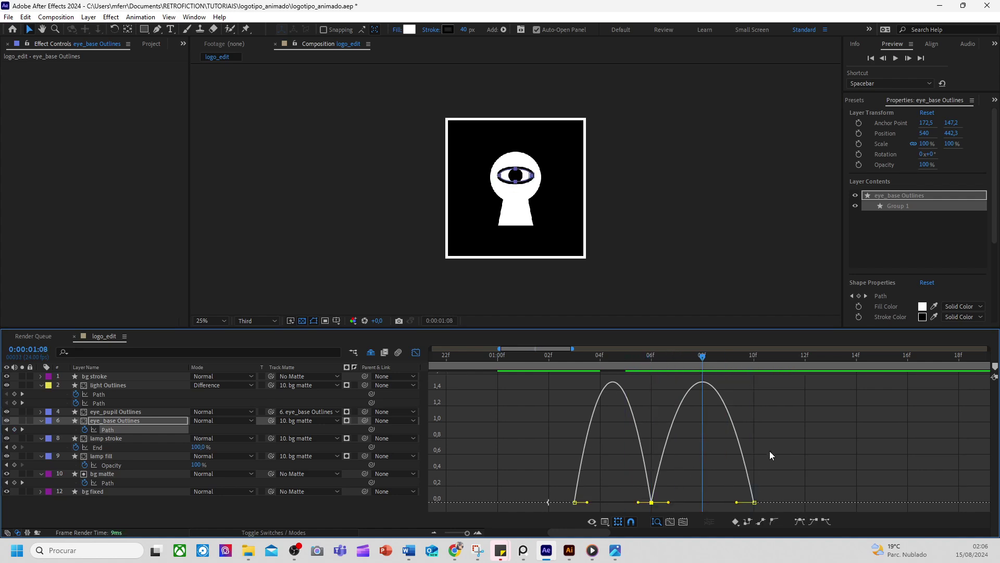
Lengthen the speed handles between eye_base Outlines' 01:06 and 01:10 Path keyframes to form a sharp peak around 01:08
left_click_drag(774, 464, 679, 503)
left_click(574, 502)
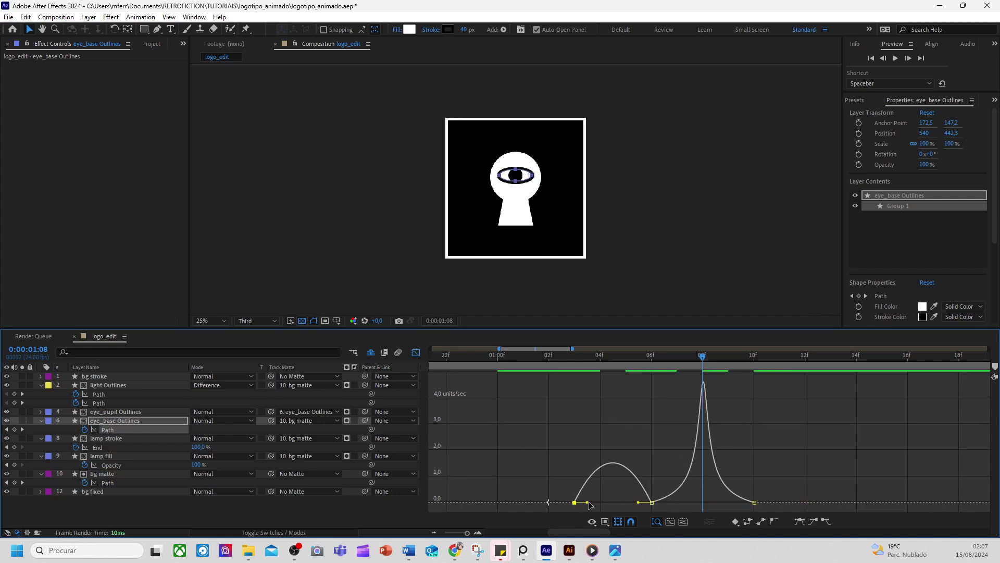
left_click_drag(589, 503, 612, 502)
key("space")
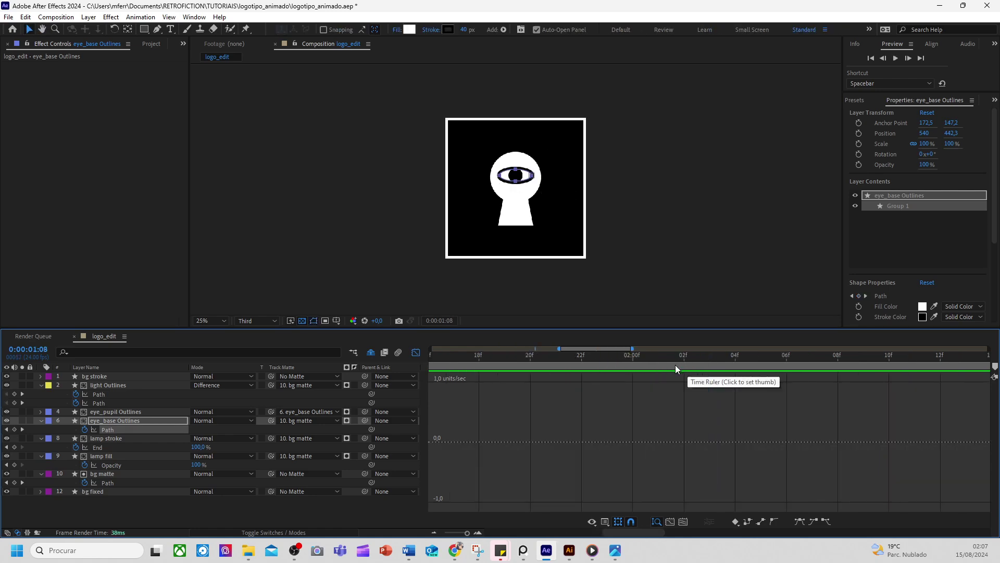
key("space")
left_click_drag(542, 452, 577, 468)
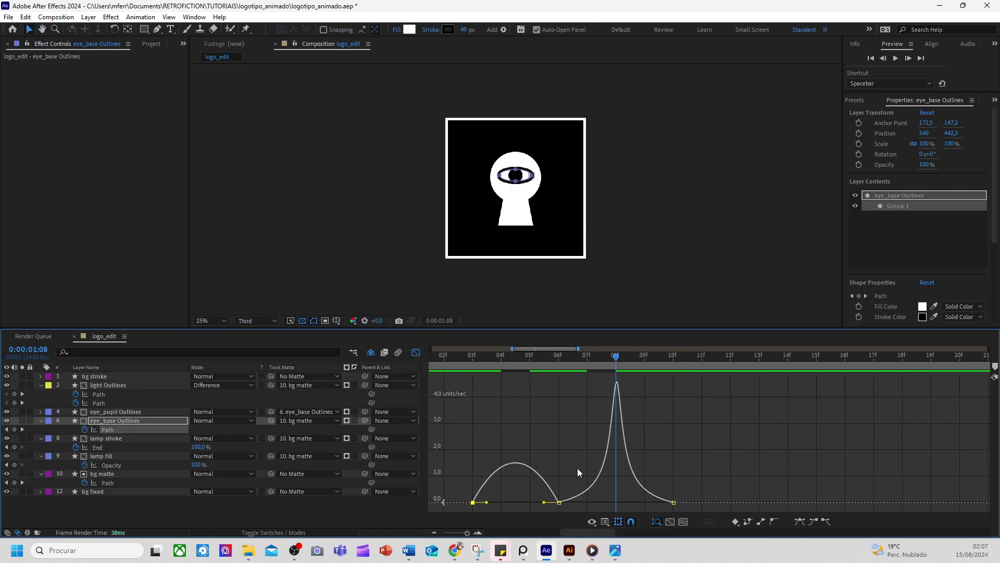
Extend both speed handles of eye_base Outlines' middle Path keyframe at 01:06 and preview the eye opening from 01:03
left_click(558, 502)
left_click_drag(543, 503, 516, 502)
left_click_drag(604, 503, 611, 502)
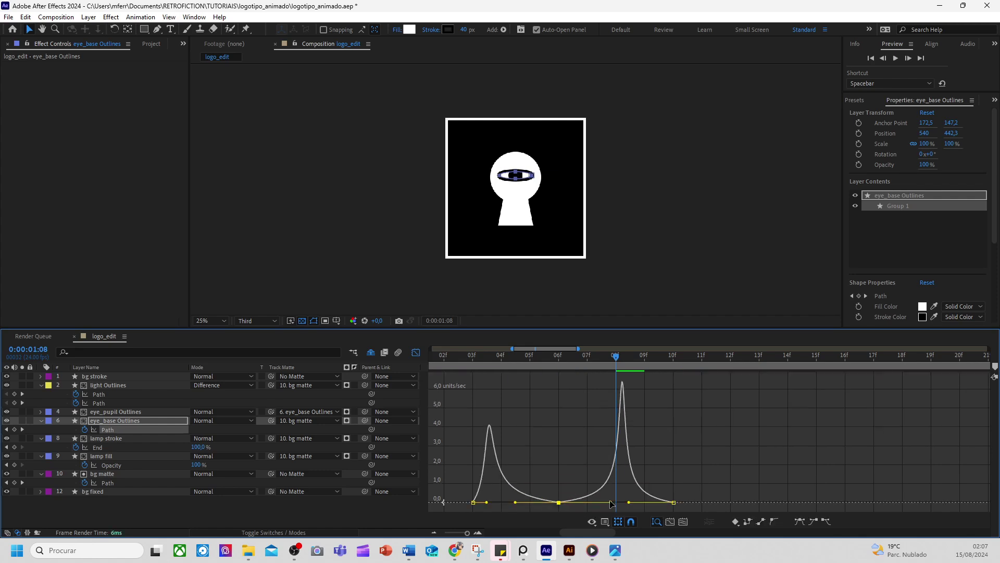
left_click(474, 361)
key("space")
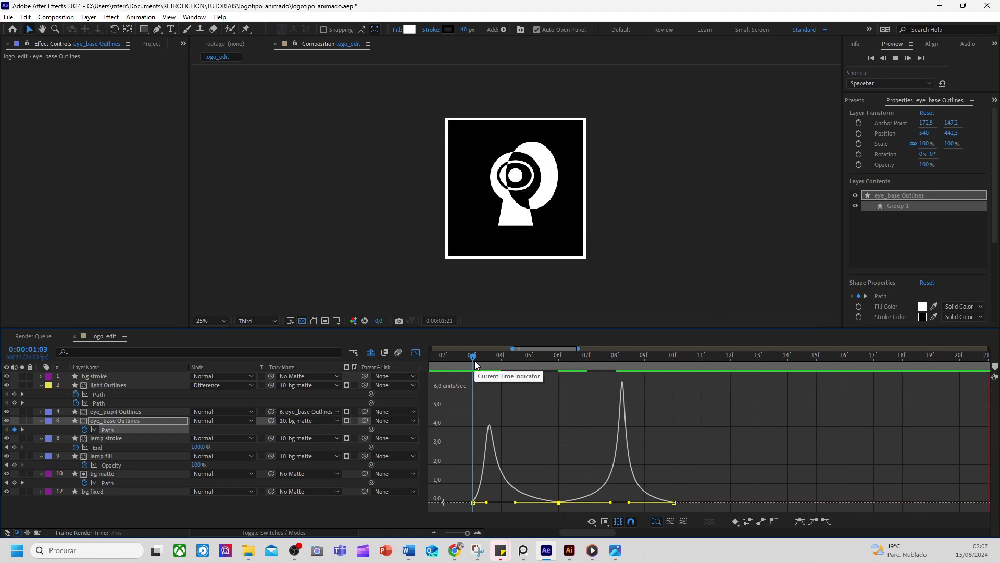
key("space")
Stretch the three eye_base Outlines Path keyframes across 01:03, 01:11 and 01:22, and preview the slower opening from 01:00
left_click(417, 352)
scroll(658, 414, "down", 4)
scroll(658, 413, "down", 2)
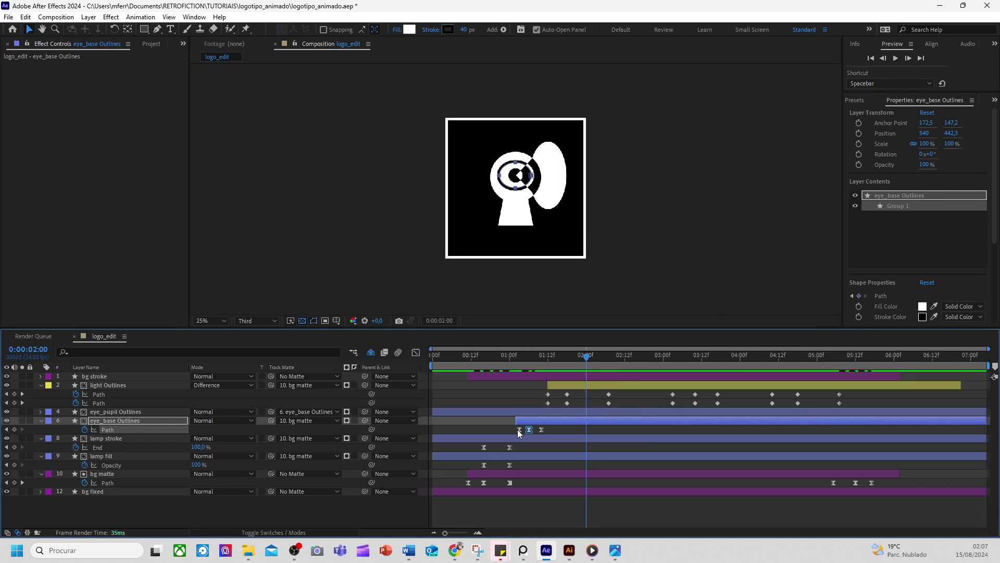
left_click_drag(504, 430, 629, 437)
scroll(530, 429, "up", 4)
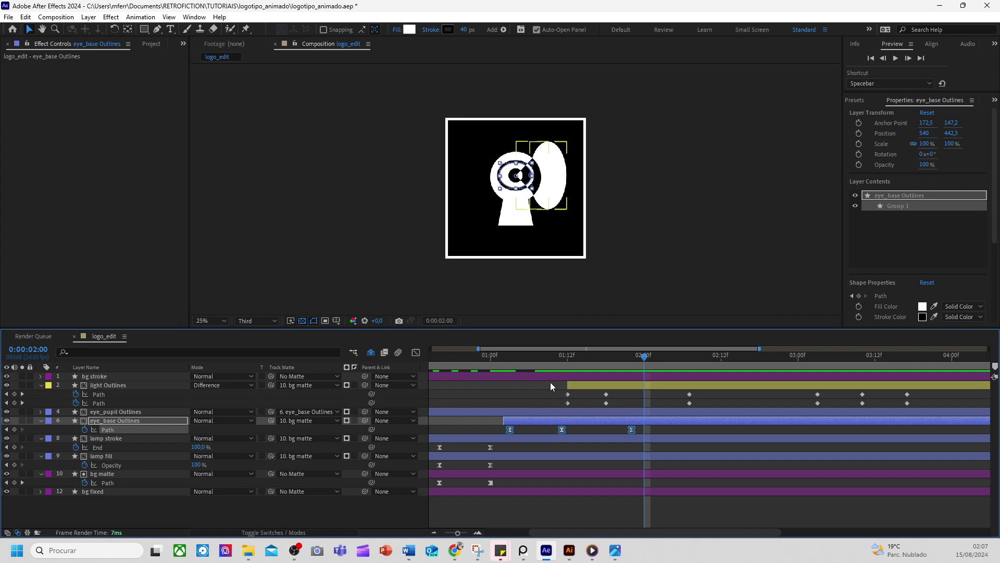
left_click(501, 360)
key("space")
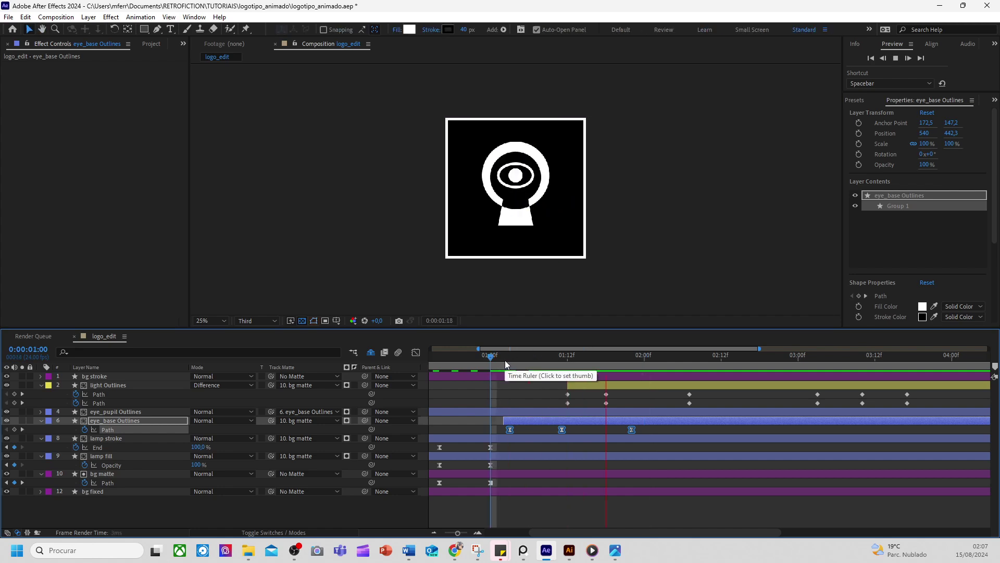
Shift the light Outlines layer with its keyframes to start at 01:22, in line with eye_base Outlines' last keyframe
left_click(630, 357)
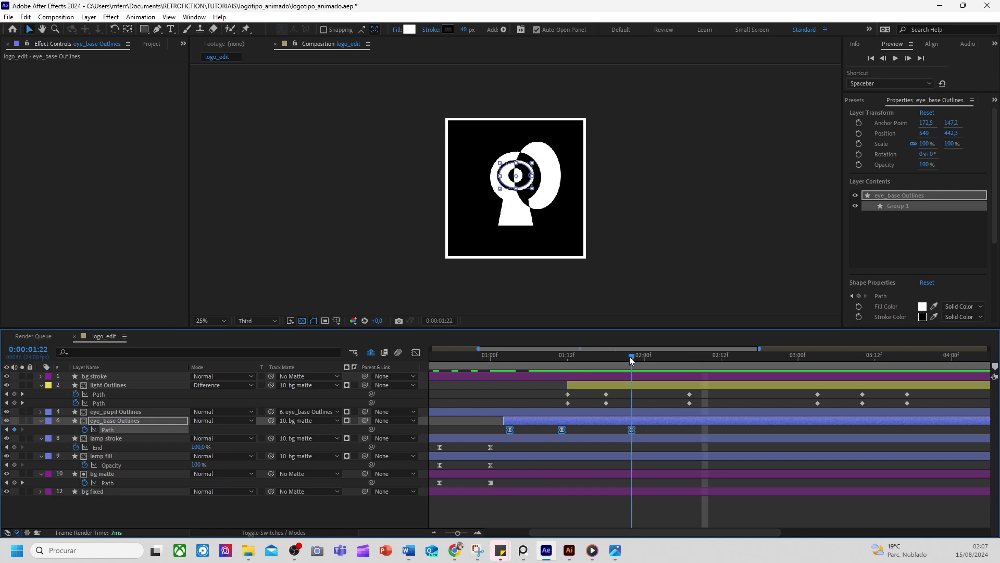
key("minus")
key("minus")
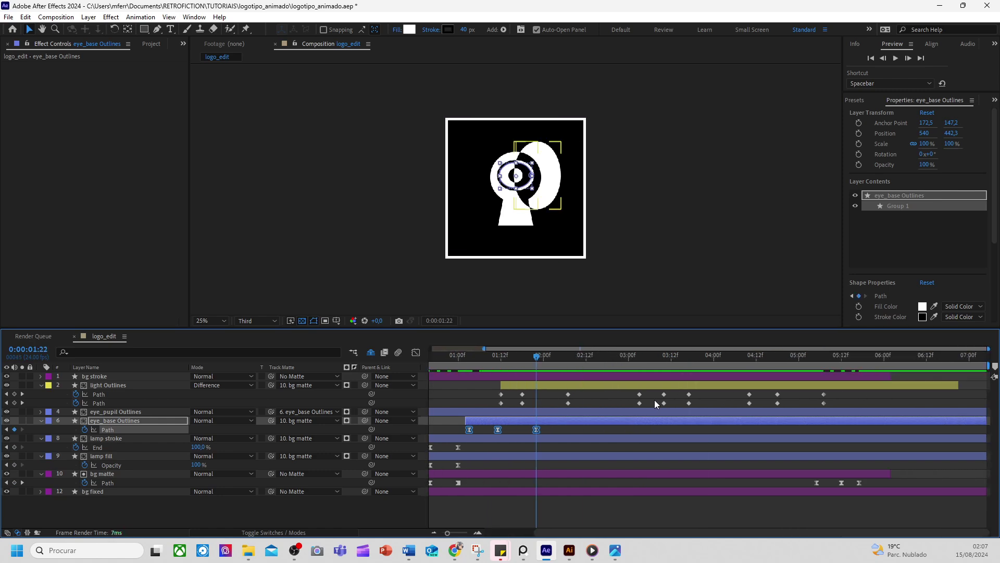
left_click_drag(563, 385, 599, 388)
Apply Easy Ease to all the Path keyframes of light Outlines
left_click_drag(509, 391, 642, 414)
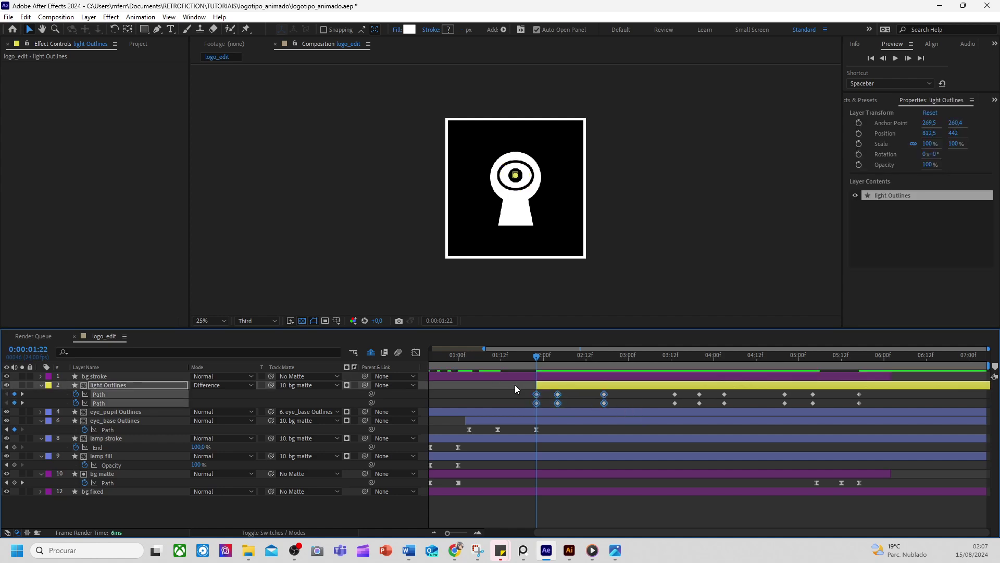
left_click_drag(514, 384, 872, 407)
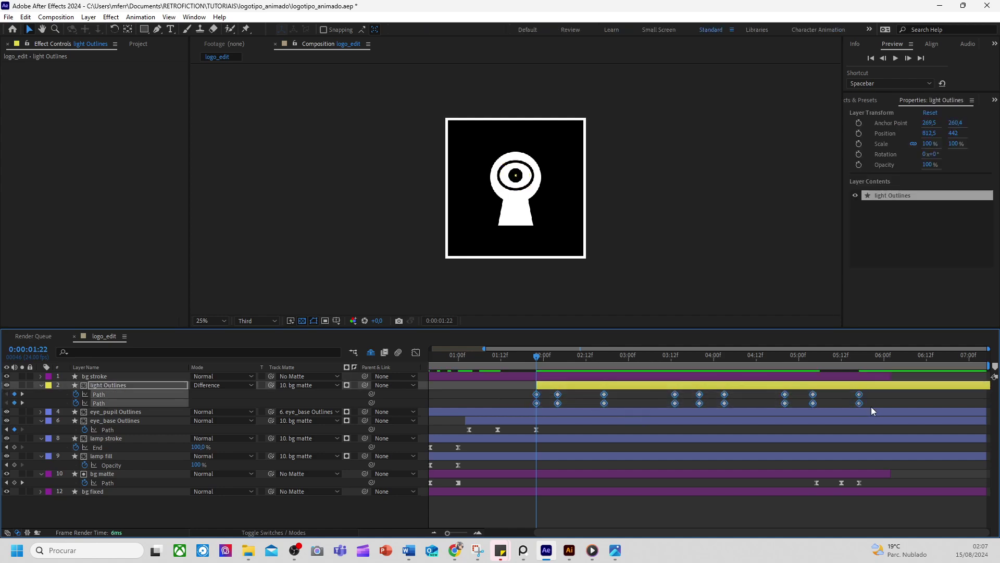
left_click(415, 353)
left_click(798, 521)
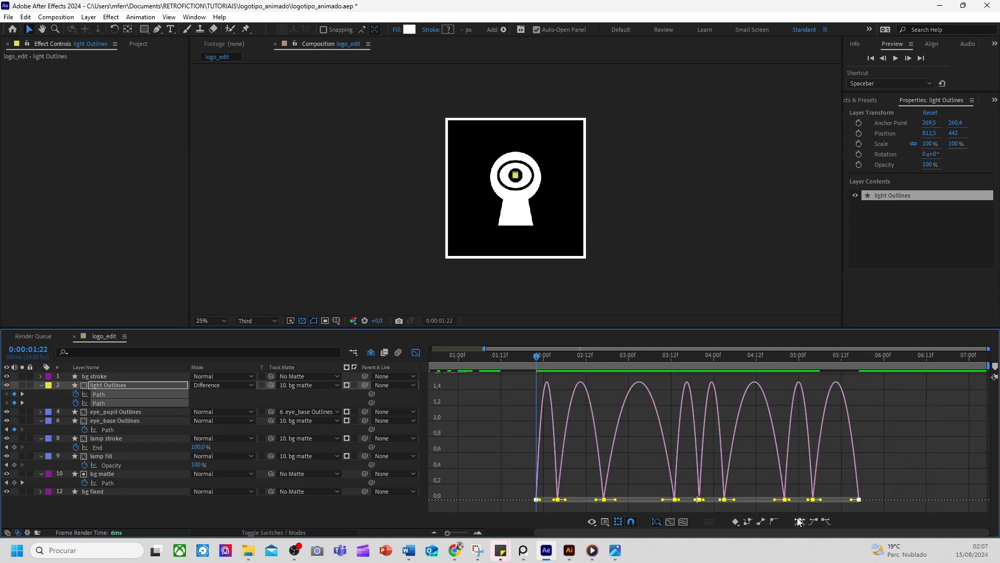
left_click(416, 352)
left_click(511, 394)
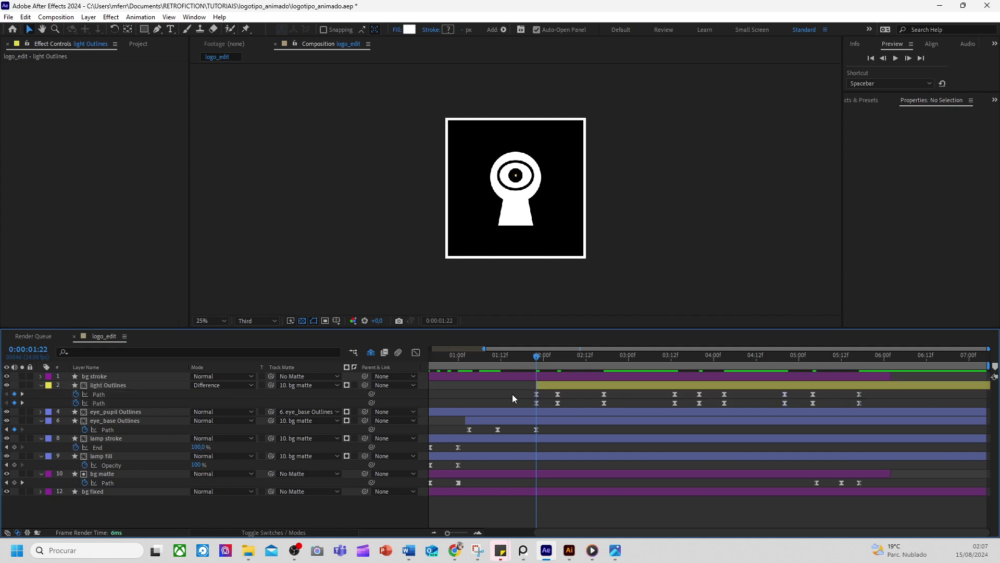
Shift light Outlines earlier to start at 01:16, aligning its second Path keyframes with eye_base Outlines' last keyframe at 01:22
mouse_move(540, 358)
left_mouse_down()
mouse_move(555, 361)
mouse_move(533, 364)
mouse_move(563, 384)
mouse_move(489, 366)
mouse_move(549, 372)
mouse_move(499, 364)
mouse_move(540, 371)
mouse_move(529, 368)
left_mouse_up()
scroll(515, 179, "up", 2)
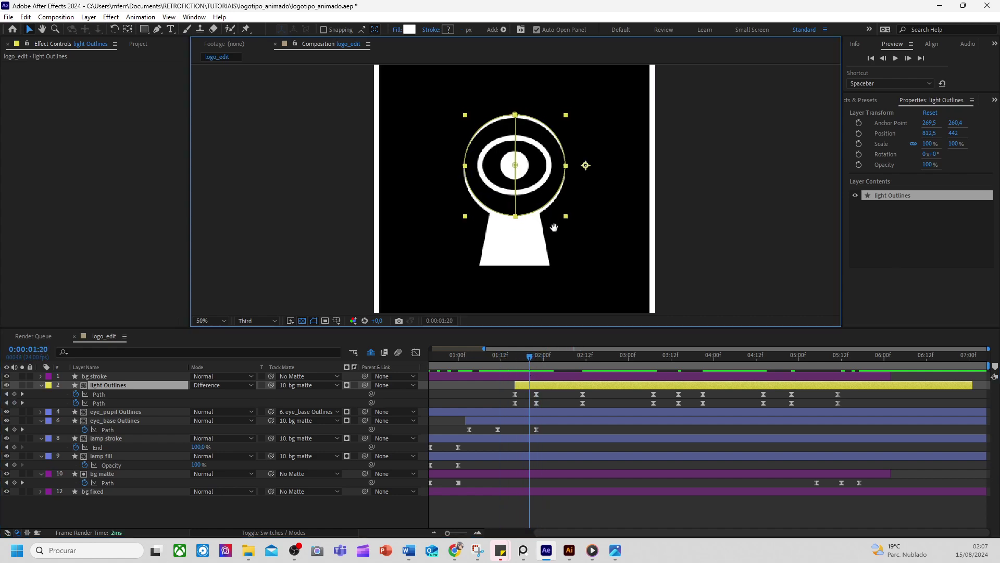
scroll(536, 405, "up", 3)
left_click(530, 399)
left_click(540, 403)
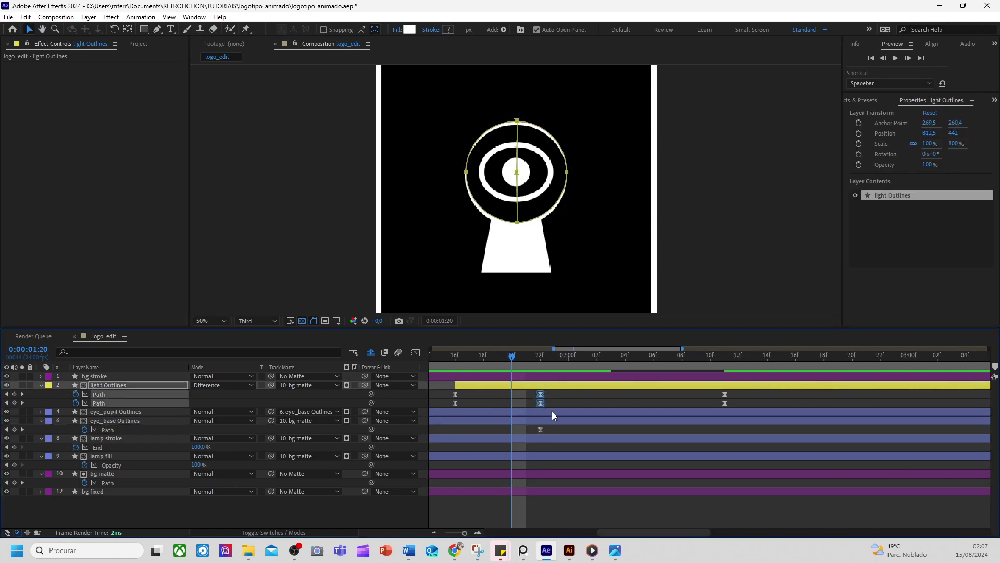
left_click(531, 398)
scroll(525, 396, "down", 3)
Extend the light Outlines layer start to about 01:09, move its first Path keyframes to 01:11, and scrub the beam's opening
left_click(518, 385)
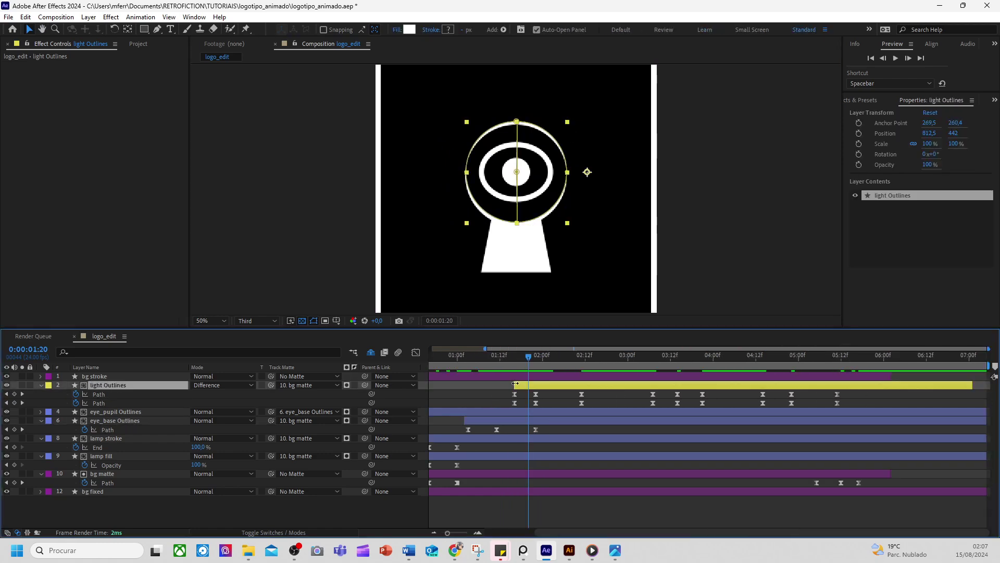
left_click_drag(515, 386, 498, 405)
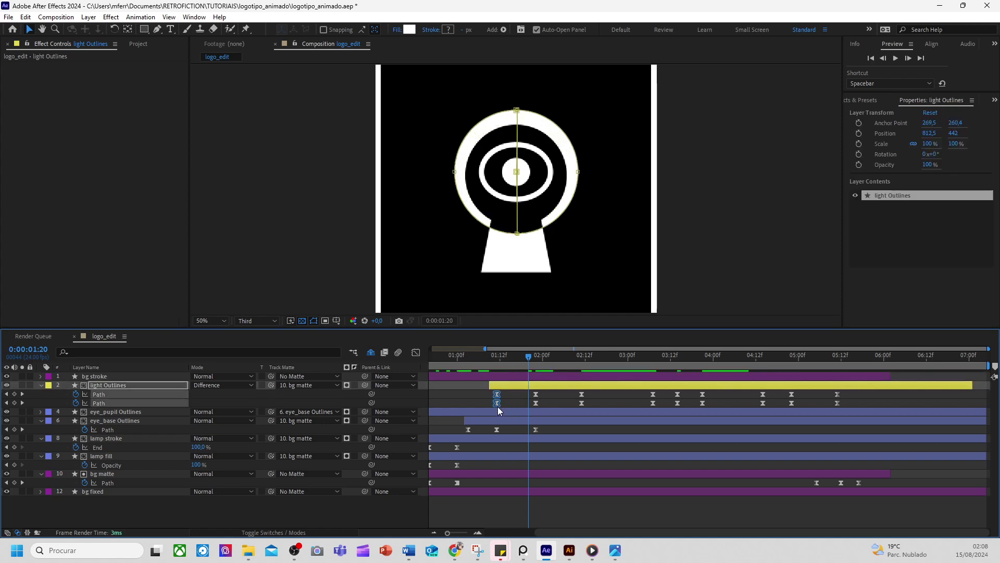
left_click(523, 396)
left_click(509, 359)
left_click_drag(509, 363, 552, 372)
left_click(492, 396)
left_click(485, 398)
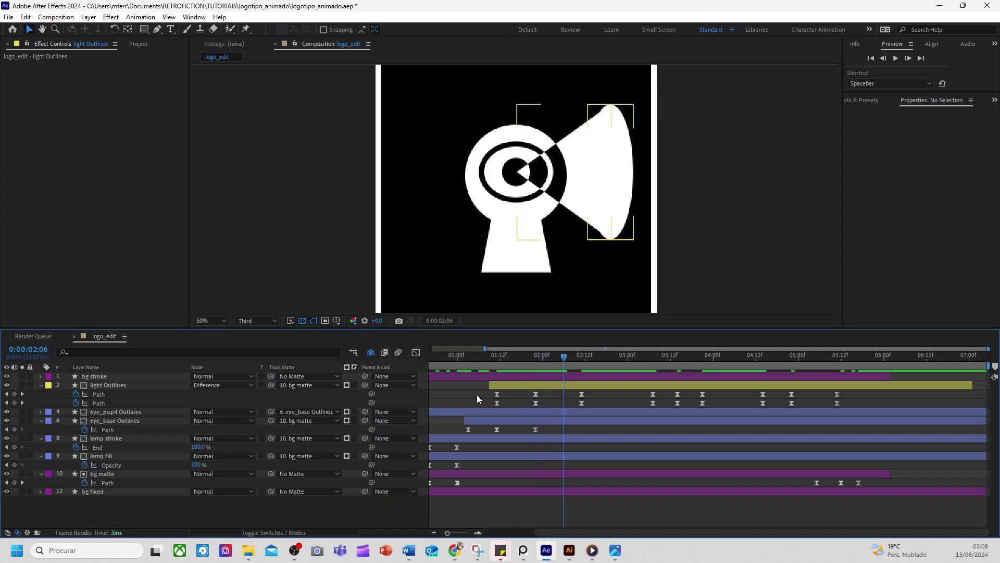
Lengthen the speed handles on both sides of light Outlines' 01:22 Path keyframes and preview the beam from 01:10
left_click_drag(477, 395, 590, 406)
left_click(415, 355)
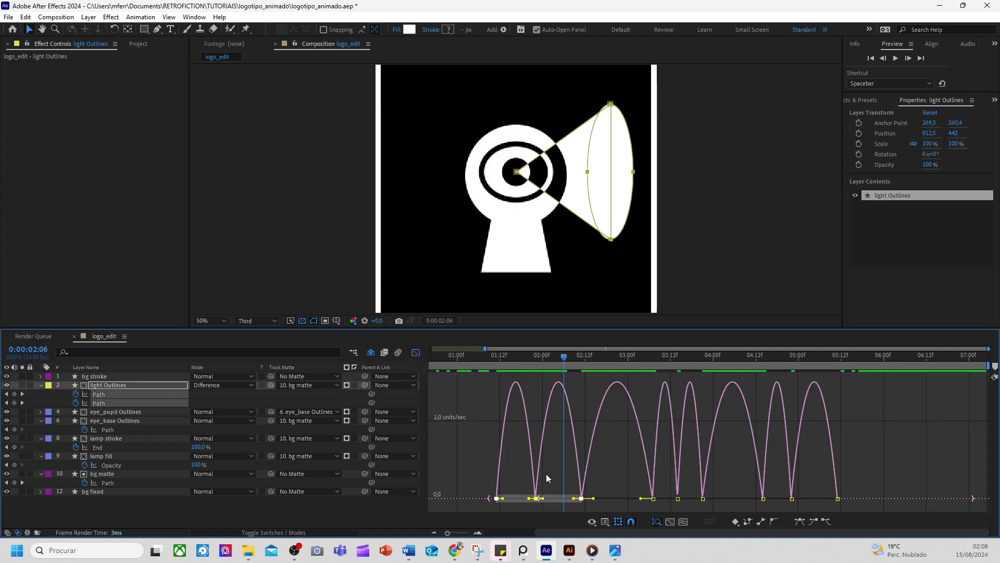
left_click(527, 489)
scroll(527, 489, "up", 2)
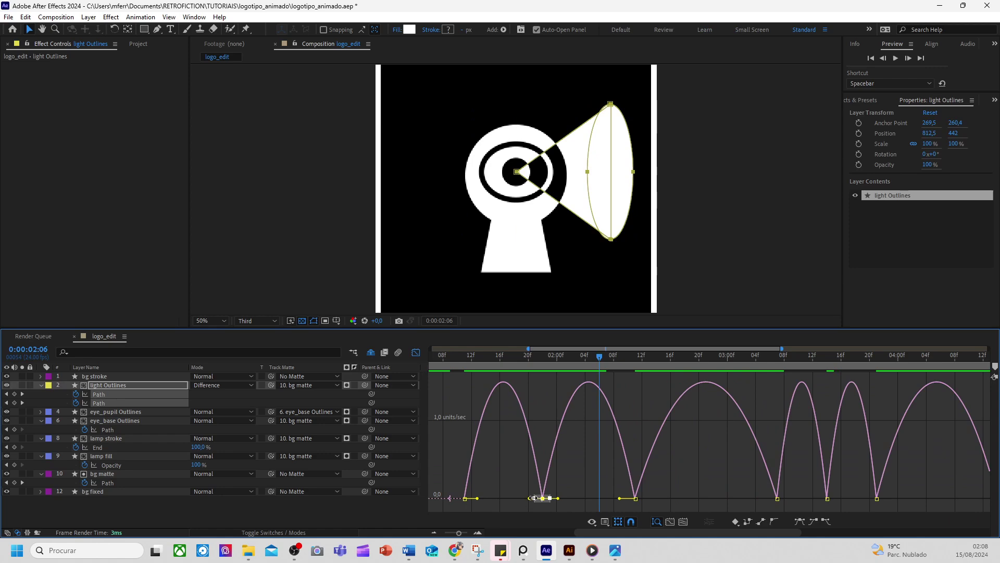
left_click(529, 503)
left_click(543, 500)
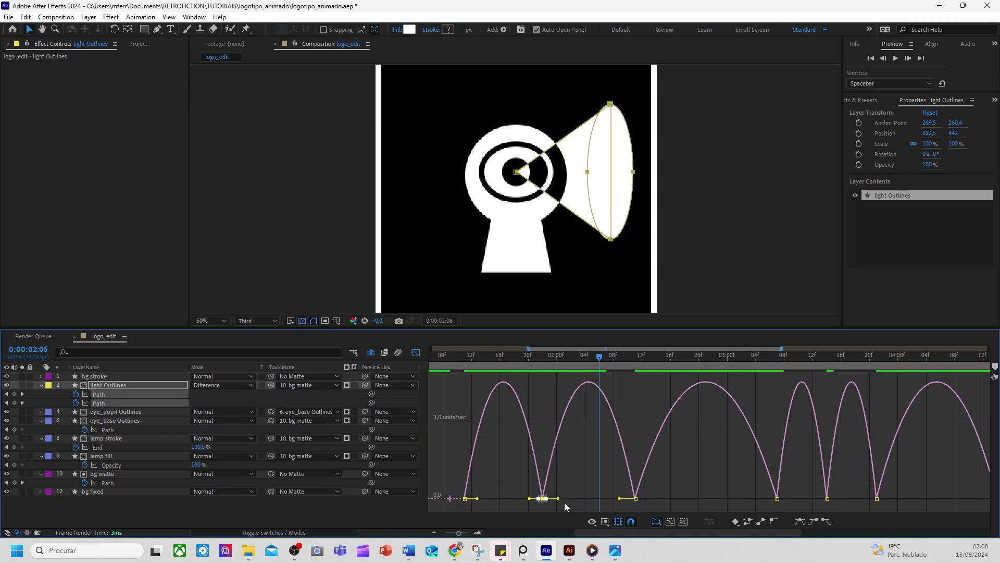
left_click_drag(530, 500, 593, 503)
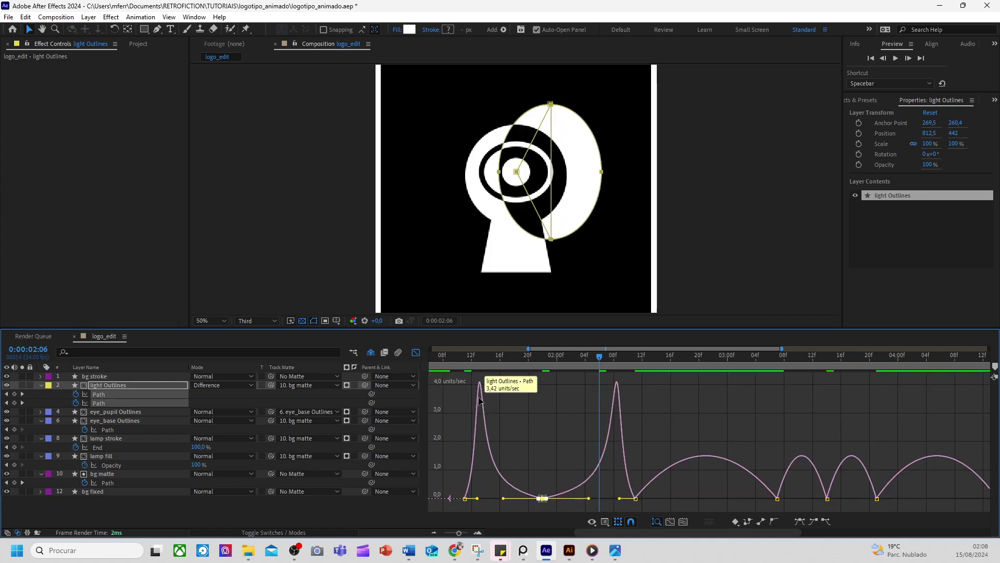
left_click(456, 355)
key("space")
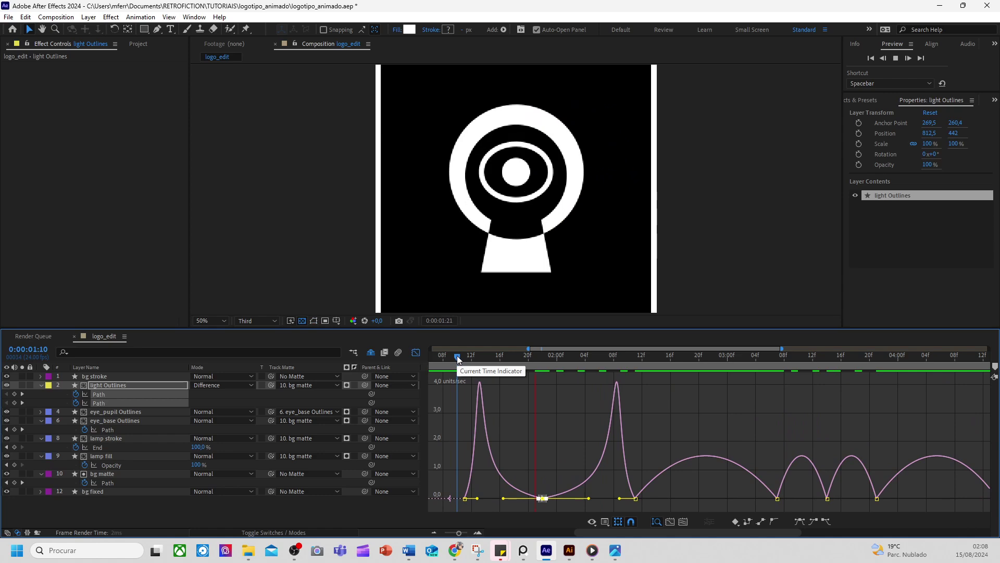
mouse_move(481, 384)
key("space")
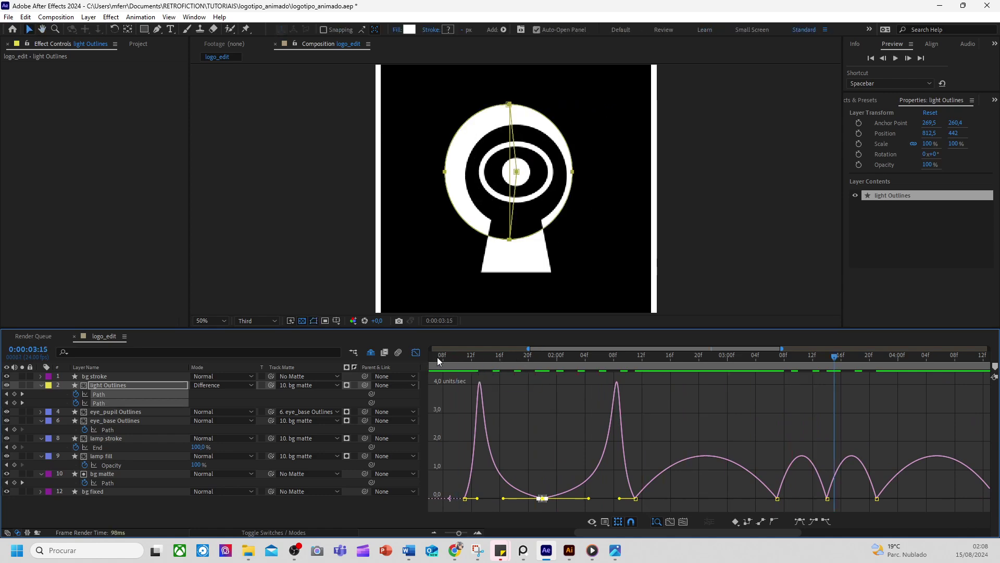
Move the last three light Outlines Path keyframe pairs and the three closing bg matte Path keyframes about one second later
left_click(416, 354)
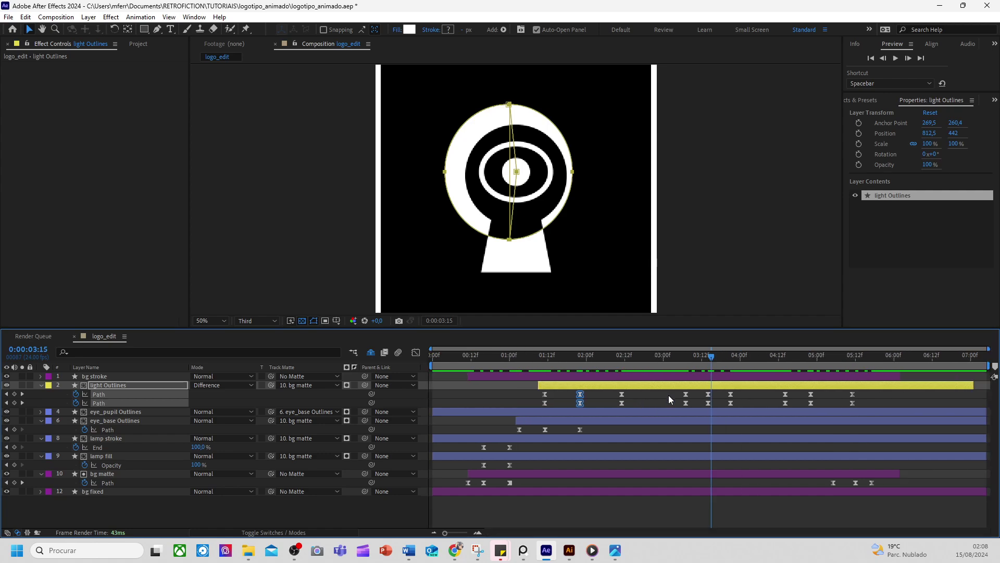
left_click_drag(668, 395, 870, 415)
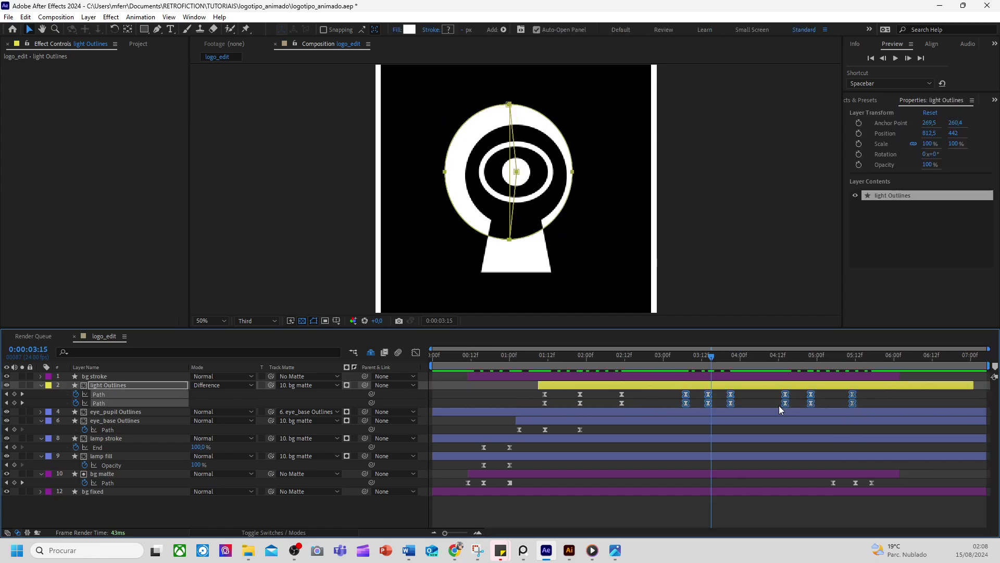
left_click(792, 402)
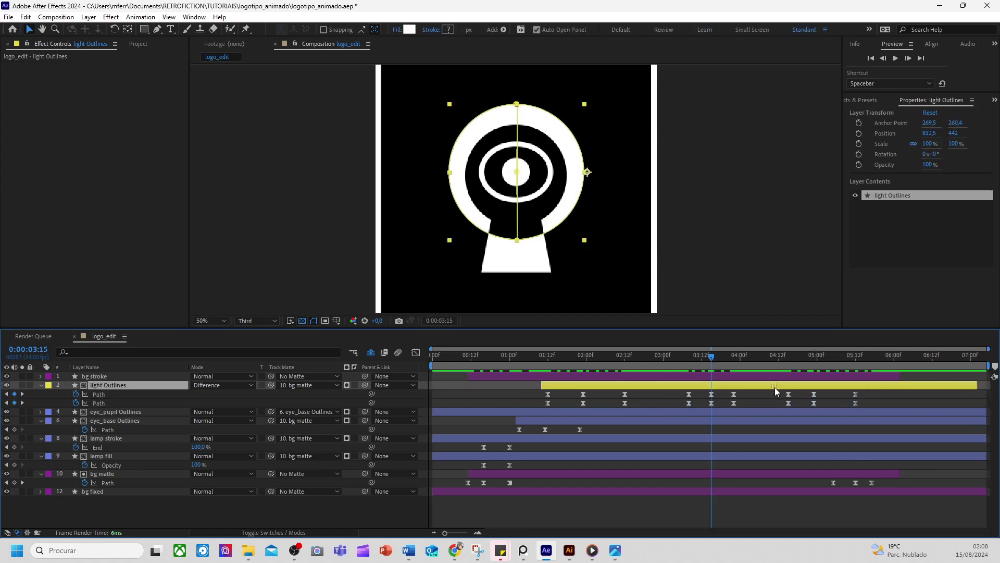
left_click_drag(772, 390, 951, 484)
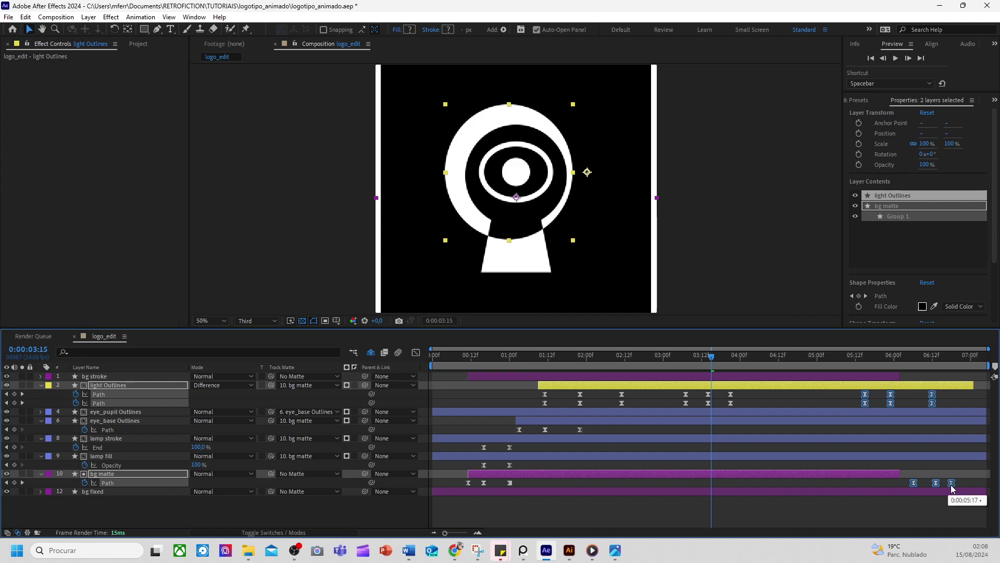
left_click(927, 510)
Shift light Outlines' three middle Path keyframe pairs to start at about 03:13, preview the swing, and tighten their spacing to end near 04:04
left_click_drag(679, 391, 776, 402)
left_click_drag(628, 355, 689, 351)
key("space")
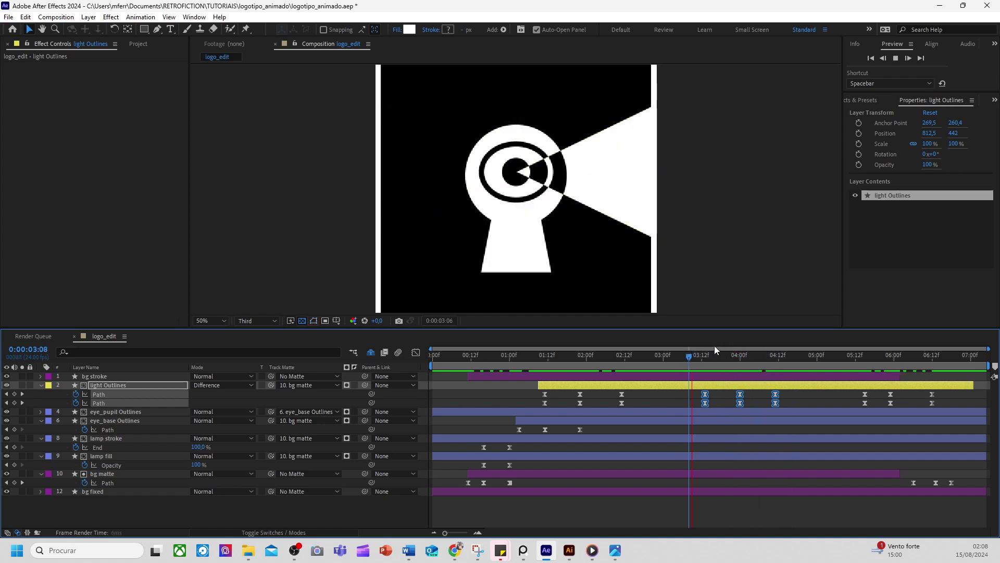
key("space")
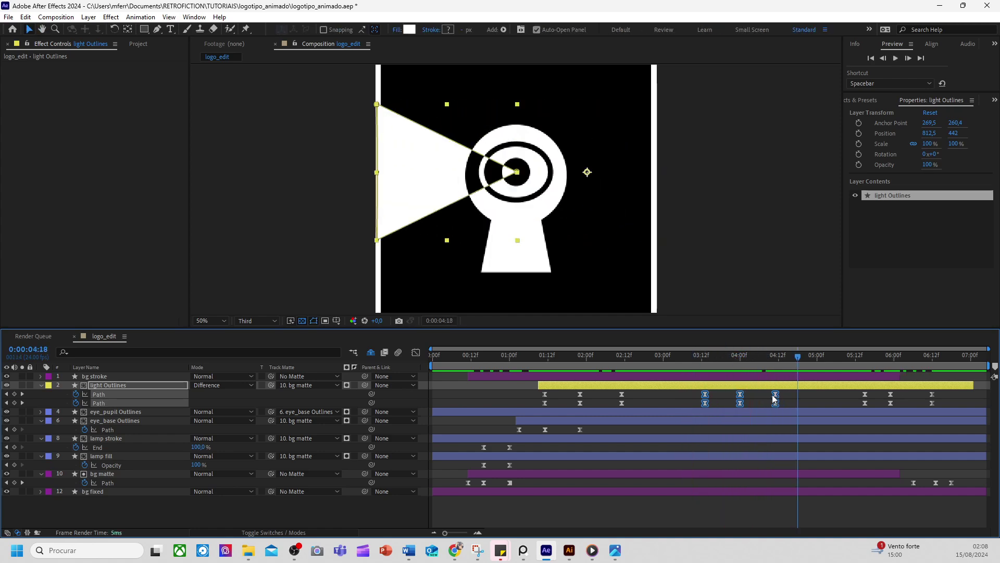
left_click_drag(776, 399, 767, 398)
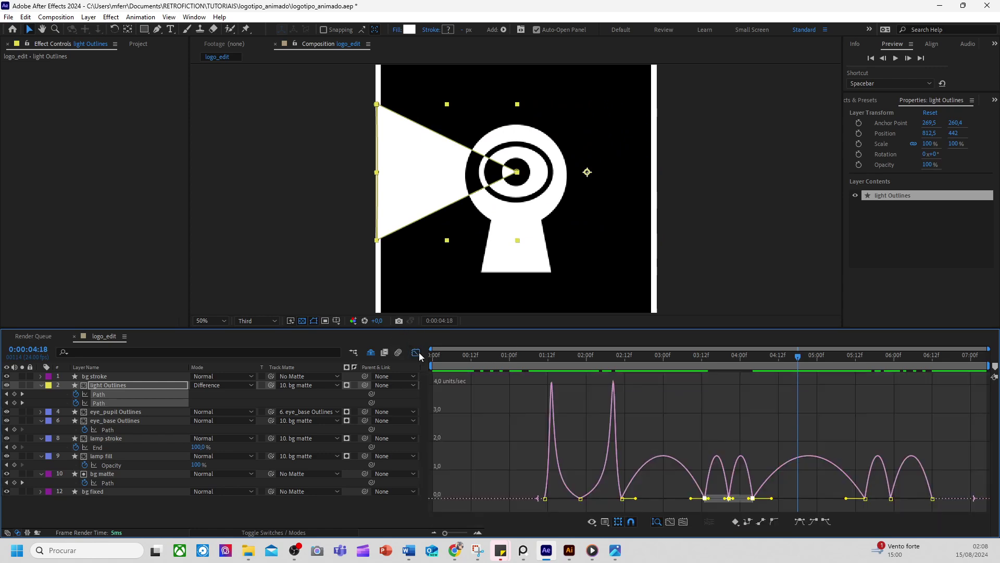
Lengthen the speed handles on both sides of light Outlines' Path keyframes midway between 03:13 and 04:04, and preview the beam from 03:05
left_click(416, 352)
scroll(830, 477, "up", 3)
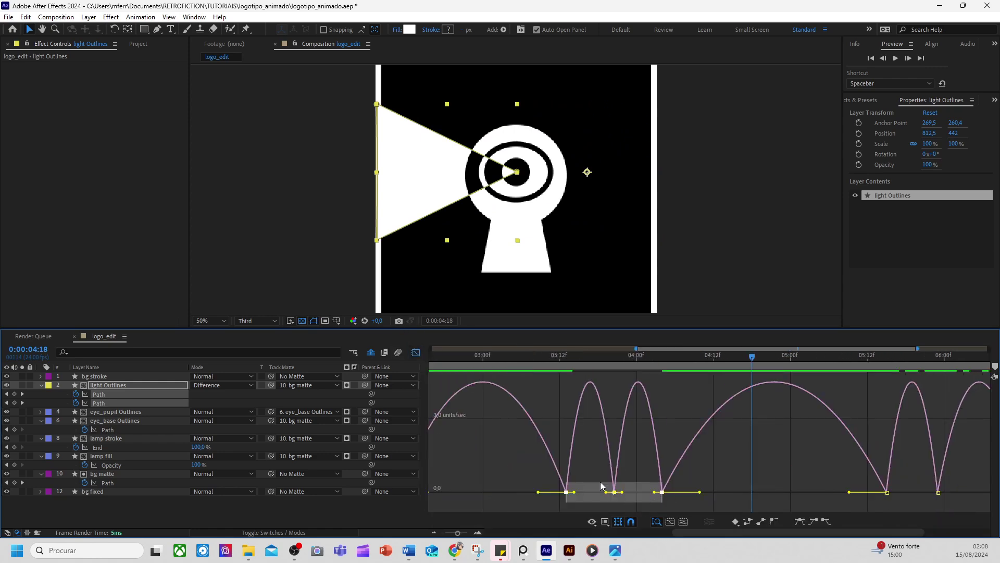
left_click(607, 498)
left_click_drag(606, 499, 642, 498)
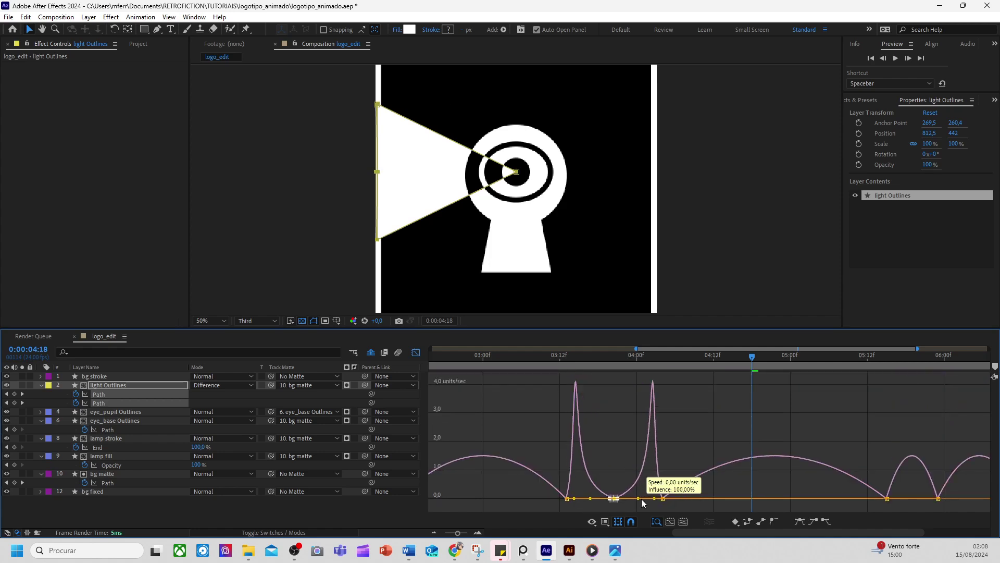
scroll(665, 442, "down", 3)
left_click(679, 356)
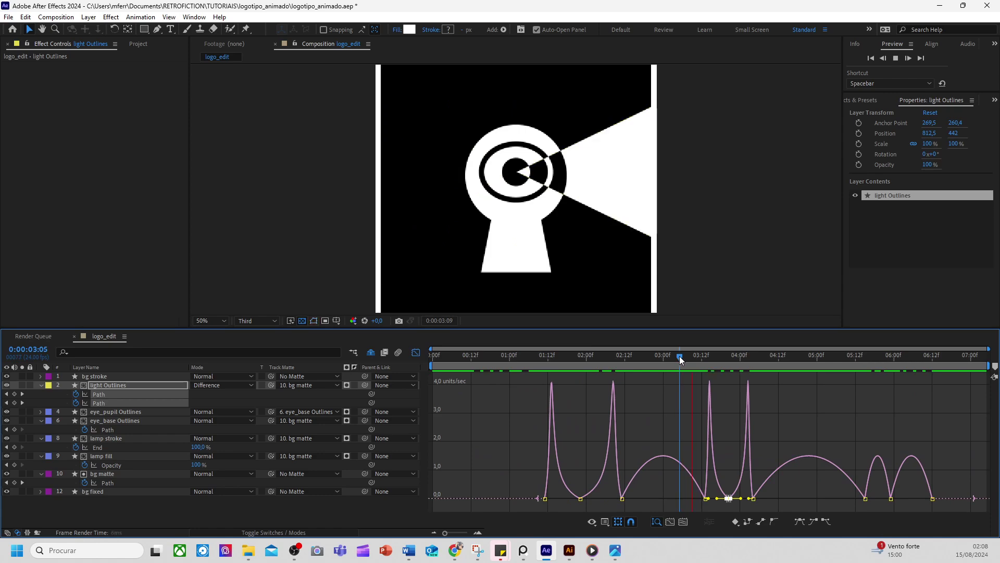
key("space")
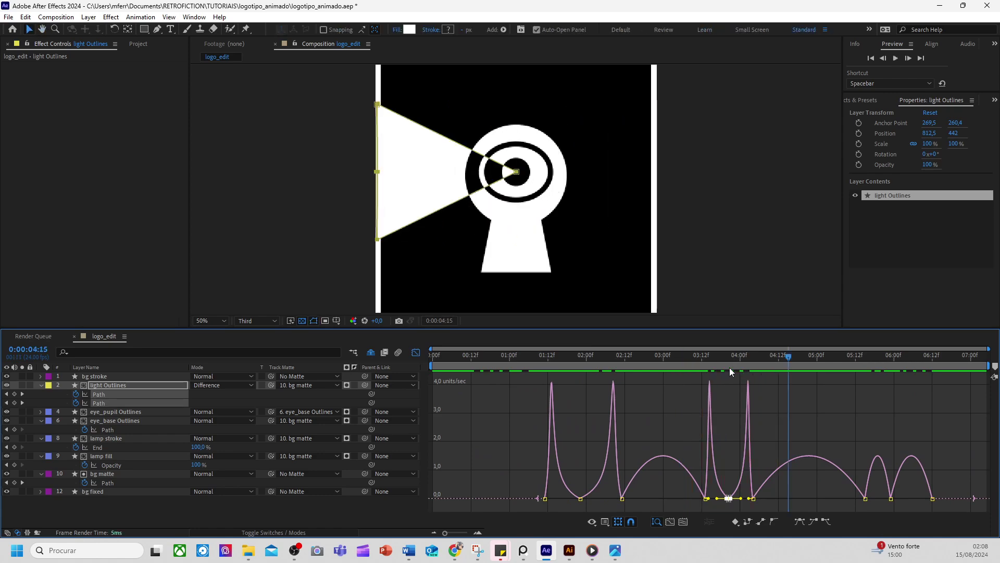
left_click_drag(698, 356, 749, 370)
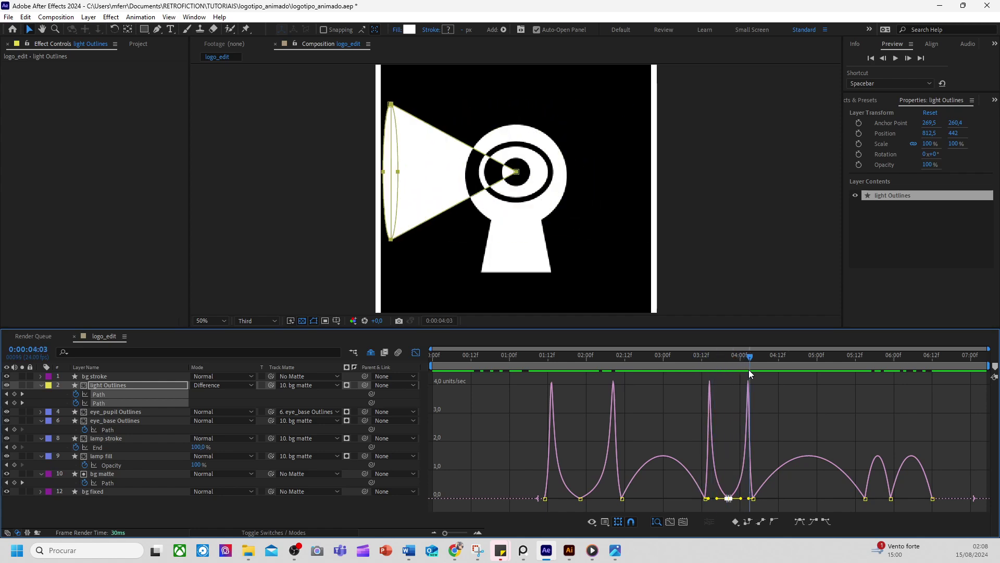
Lengthen both speed handles of light Outlines' second-to-last Path keyframes, and preview the beam's closing from 05:15
left_click(416, 353)
left_click(416, 353)
left_click(834, 357)
left_click_drag(835, 355, 864, 362)
scroll(891, 427, "up", 2)
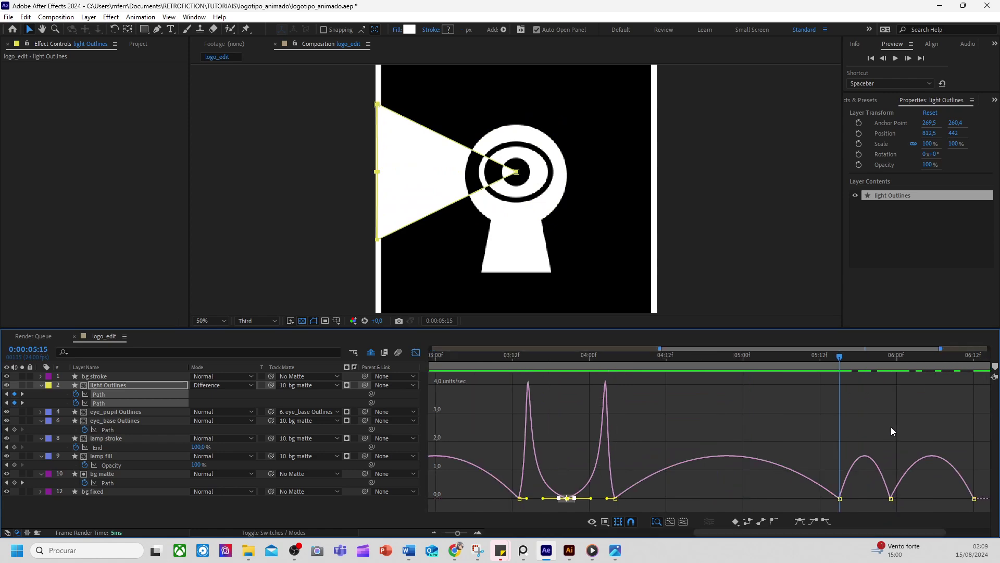
left_click(807, 499)
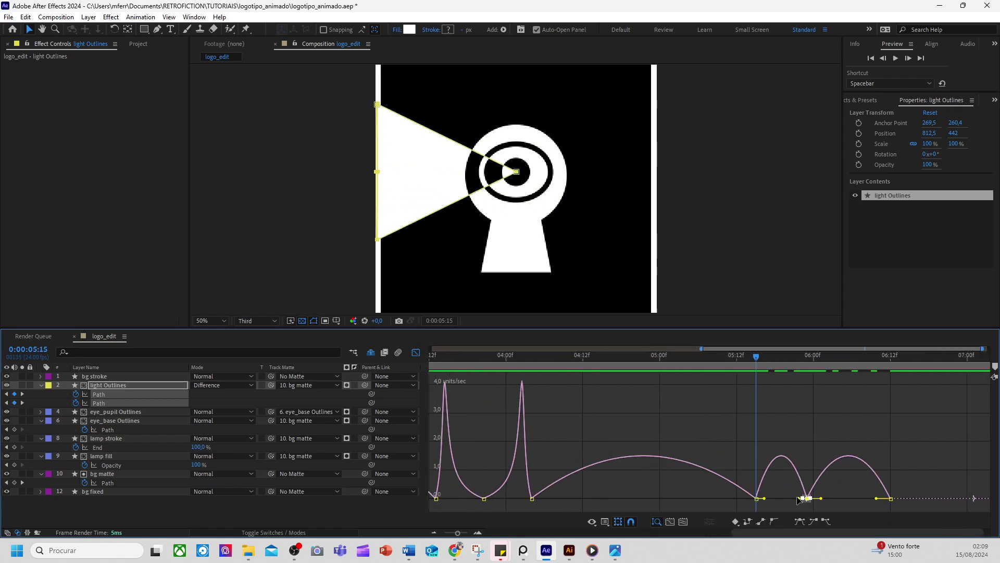
left_click_drag(801, 498, 848, 500)
key("space")
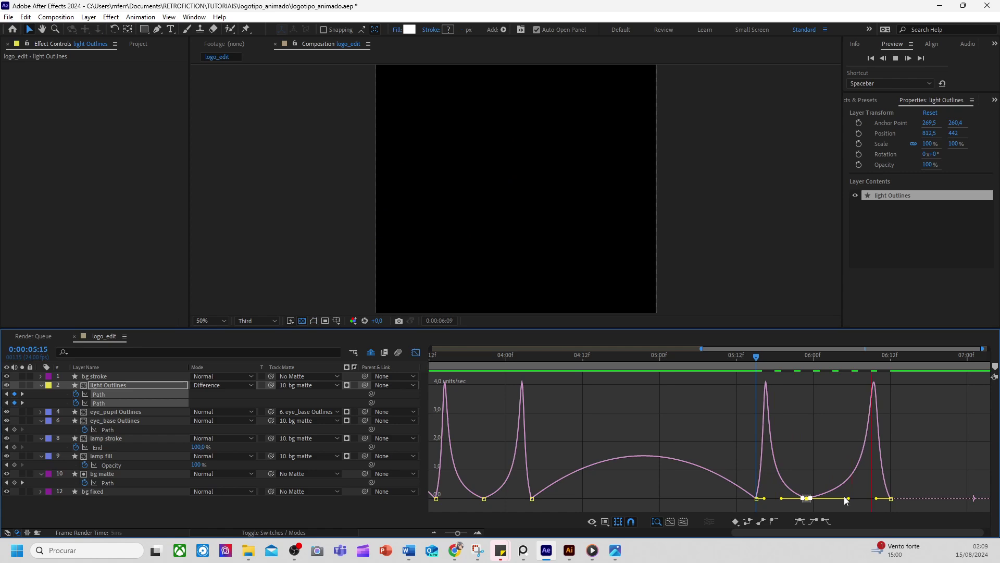
key("space")
Extend the end of the bg matte layer to about 06:20 and the bg stroke layer to the composition's end
left_click(416, 352)
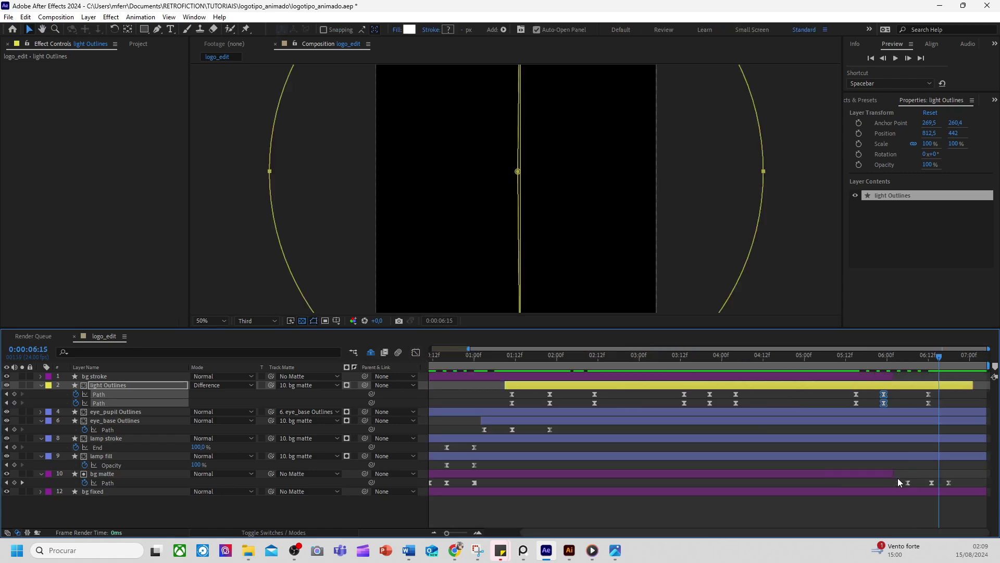
left_click_drag(900, 474, 958, 474)
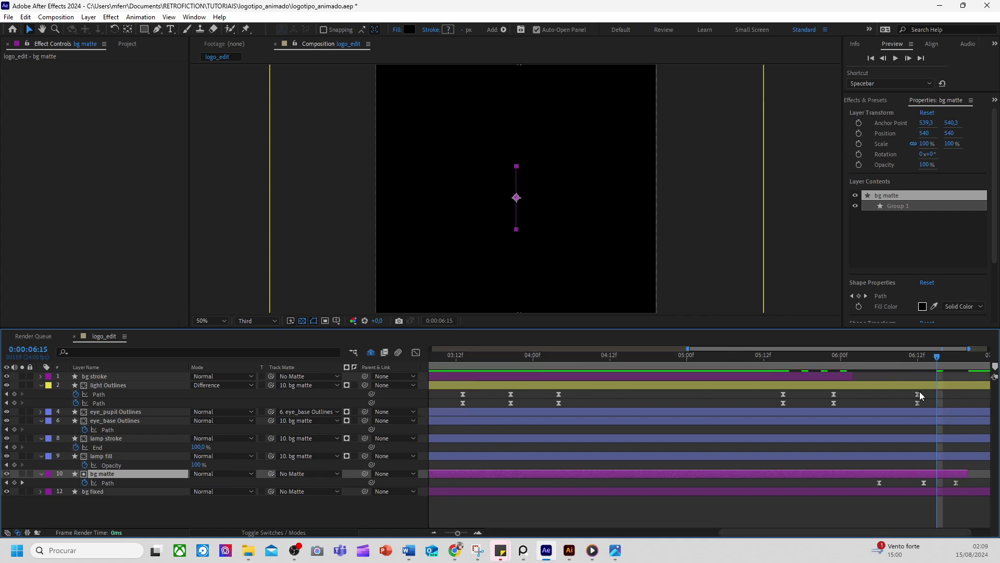
left_click_drag(897, 379, 986, 377)
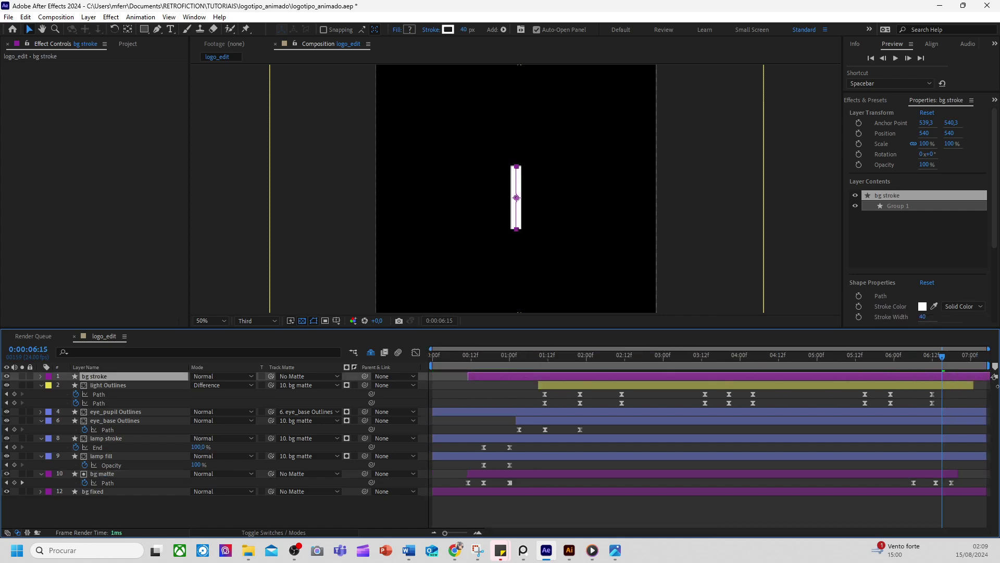
left_click(954, 492)
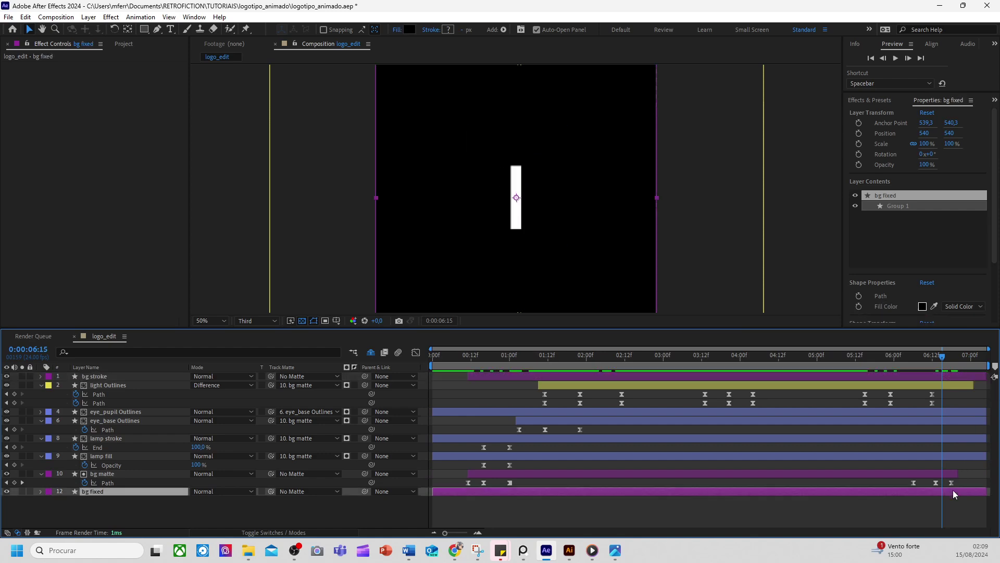
key("ctrl+shift+a")
Move light Outlines' last three Path keyframe pairs earlier to end at 06:03, preview, and shift the first two of them to about 05:11 and 05:19
left_click(906, 474)
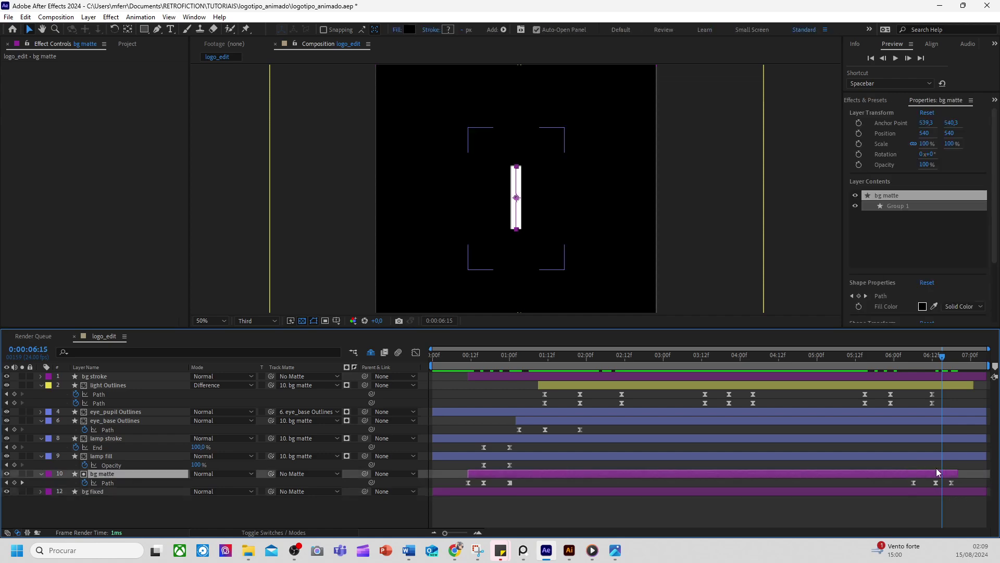
left_click_drag(853, 396, 904, 401)
key("ctrl+shift+a")
left_click_drag(930, 365, 783, 364)
key("space")
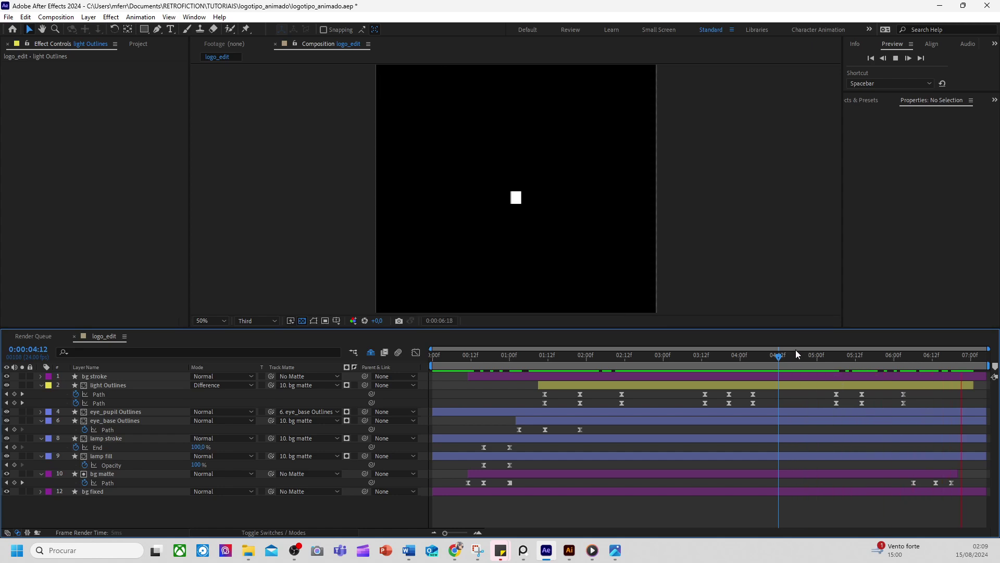
key("space")
left_click_drag(829, 366, 904, 385)
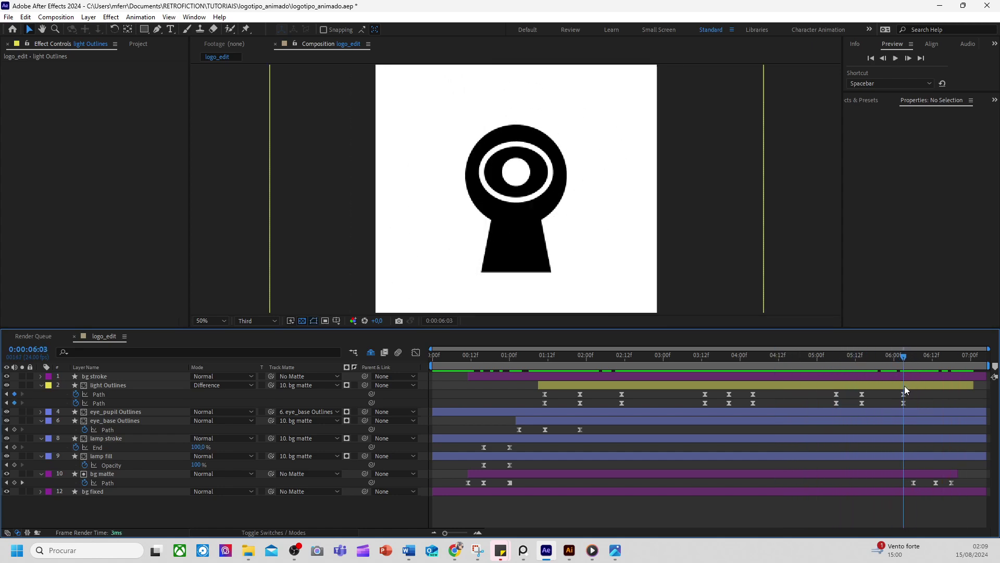
left_click_drag(840, 390, 876, 405)
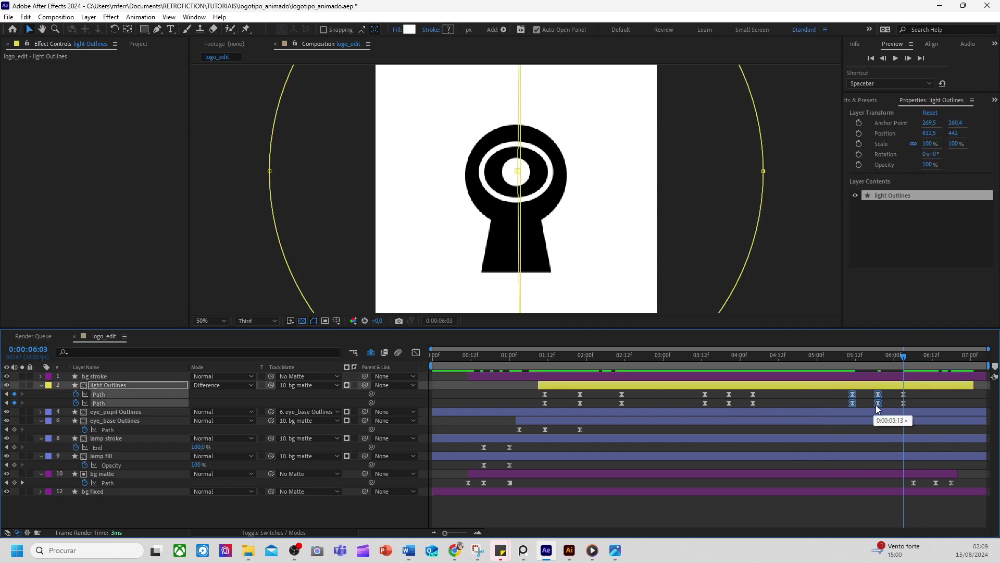
Move bg matte's three closing Path keyframes to 05:19, 06:03 and 06:11, and trim the layer's end to just after the last one
left_click_drag(913, 483, 896, 483)
left_click_drag(904, 373, 930, 381)
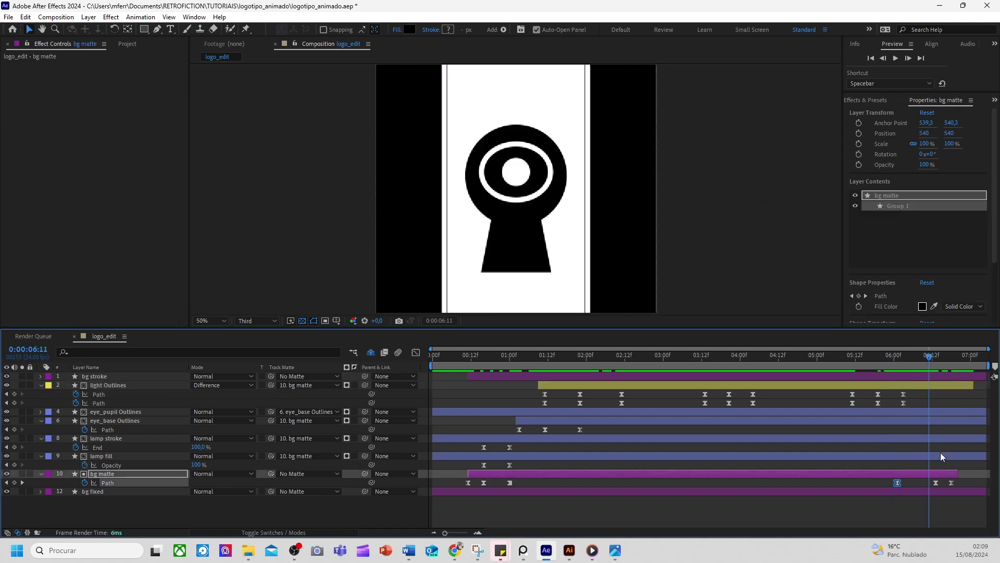
left_click(936, 483)
key("j")
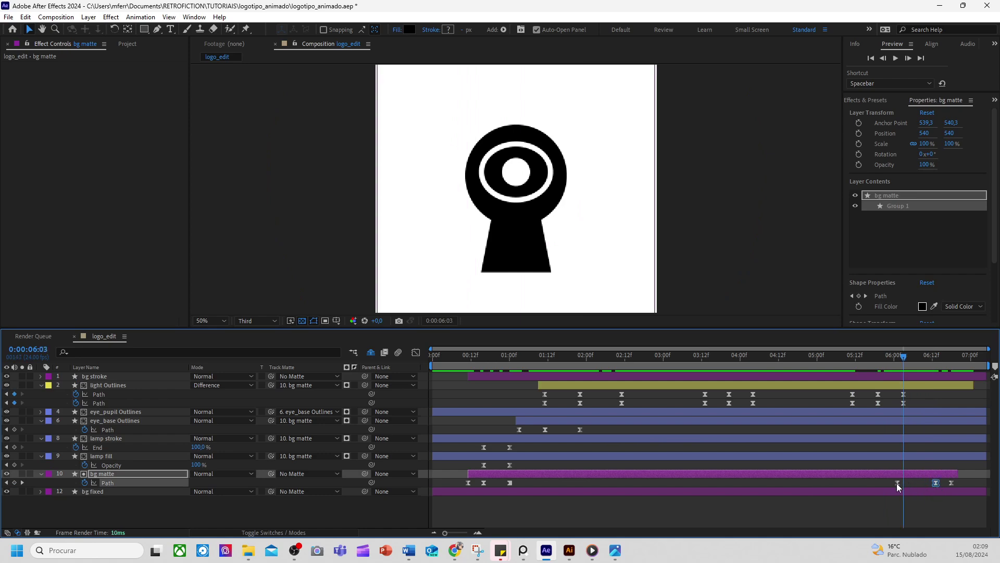
mouse_move(896, 483)
left_mouse_down()
mouse_move(869, 483)
mouse_move(910, 478)
left_mouse_up()
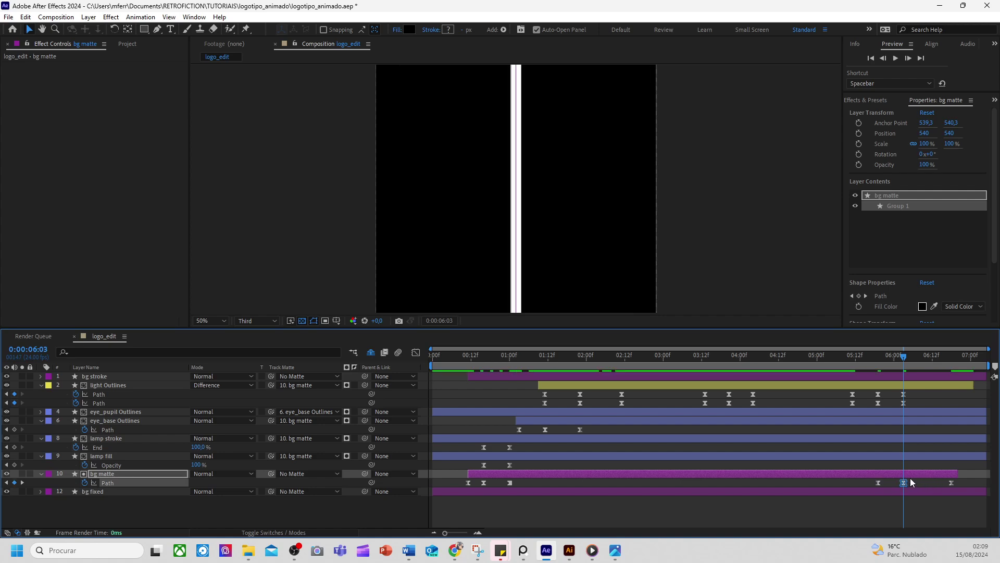
key("j")
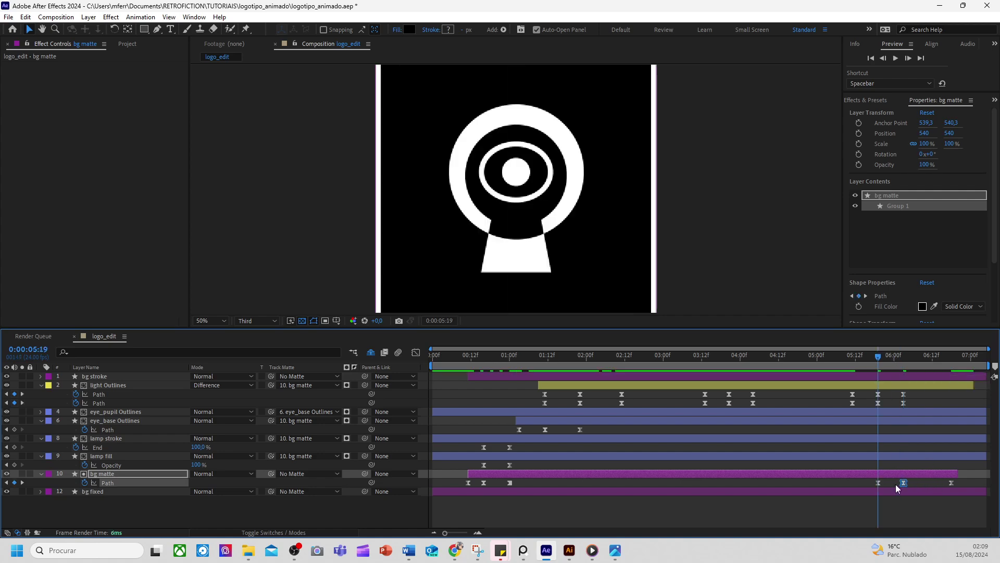
key("k")
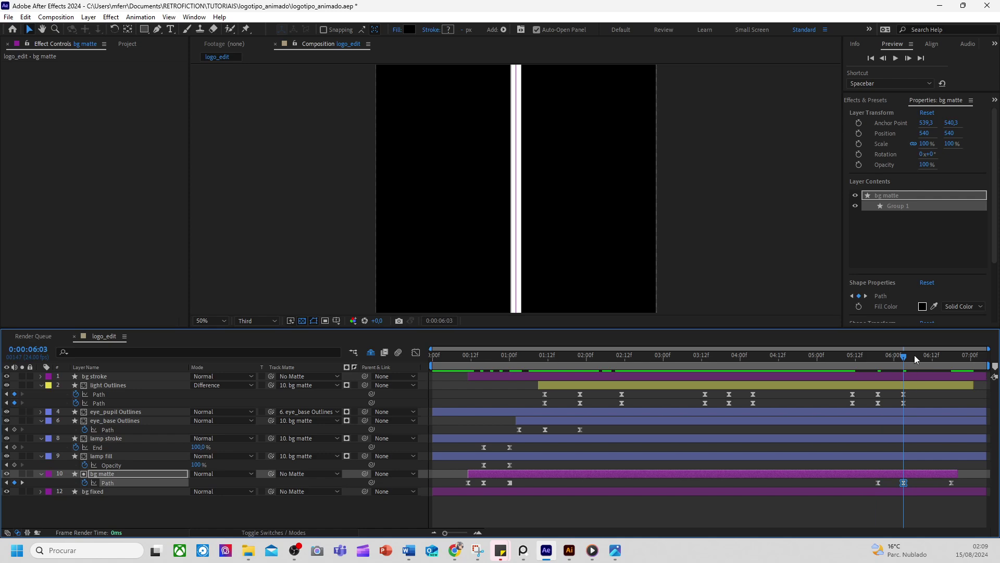
left_click_drag(915, 356, 929, 363)
mouse_move(951, 483)
left_mouse_down()
mouse_move(929, 483)
mouse_move(936, 475)
left_mouse_up()
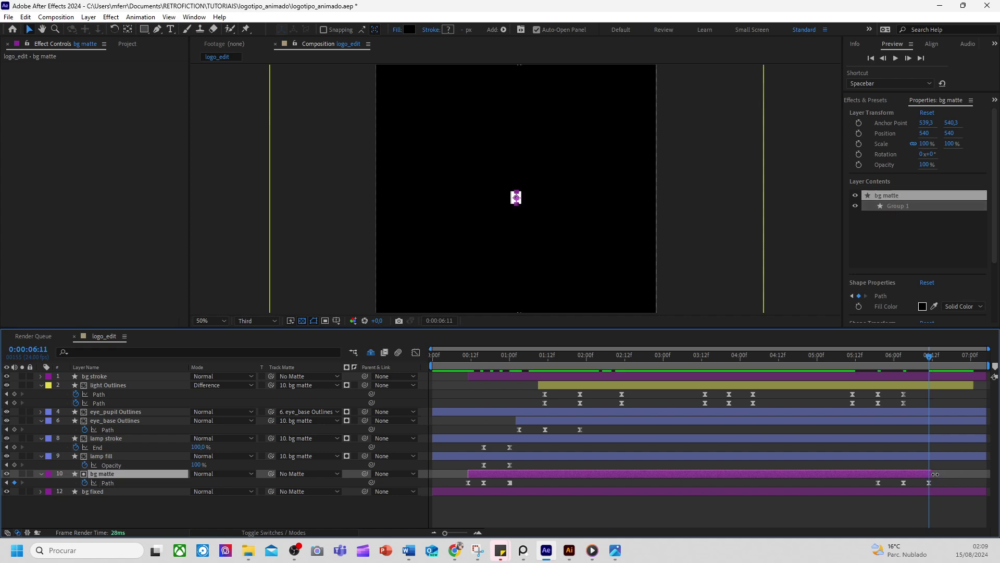
Trim the ends of the bg stroke and light Outlines layers to about 06:12, and preview the animation from the start
left_click(971, 377)
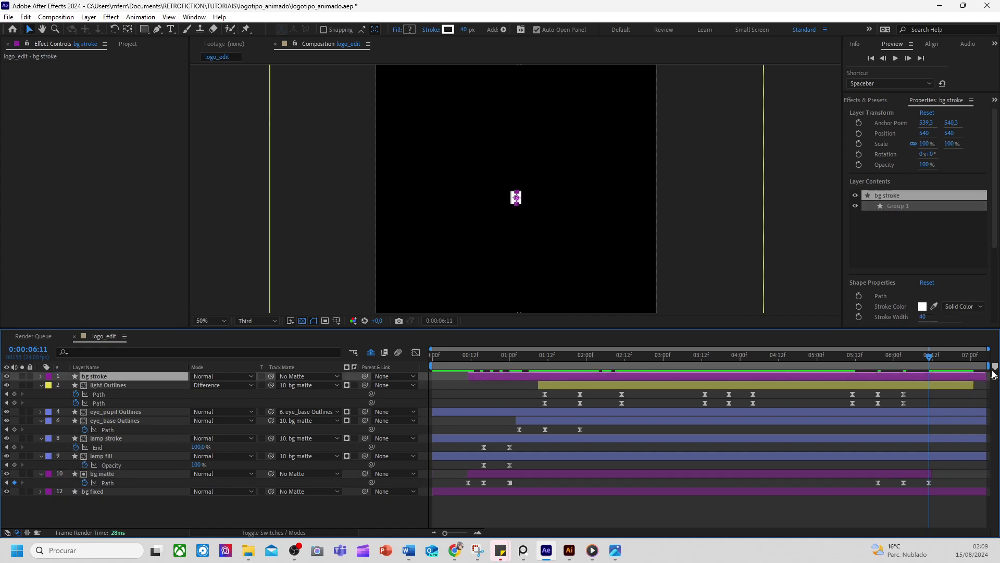
mouse_move(984, 376)
left_mouse_down()
mouse_move(927, 386)
mouse_move(923, 360)
mouse_move(436, 392)
left_mouse_up()
key("F2")
key("F2")
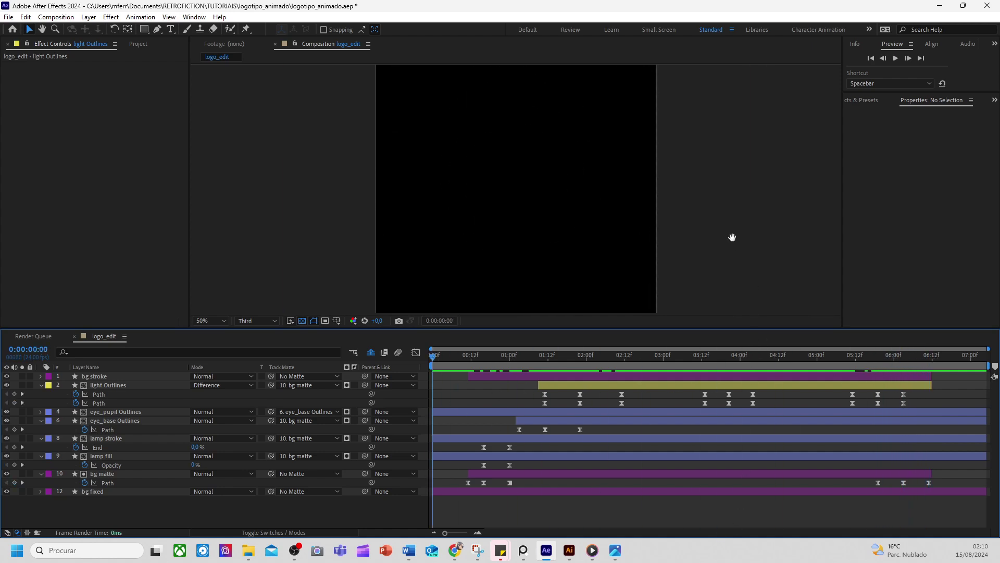
key("space")
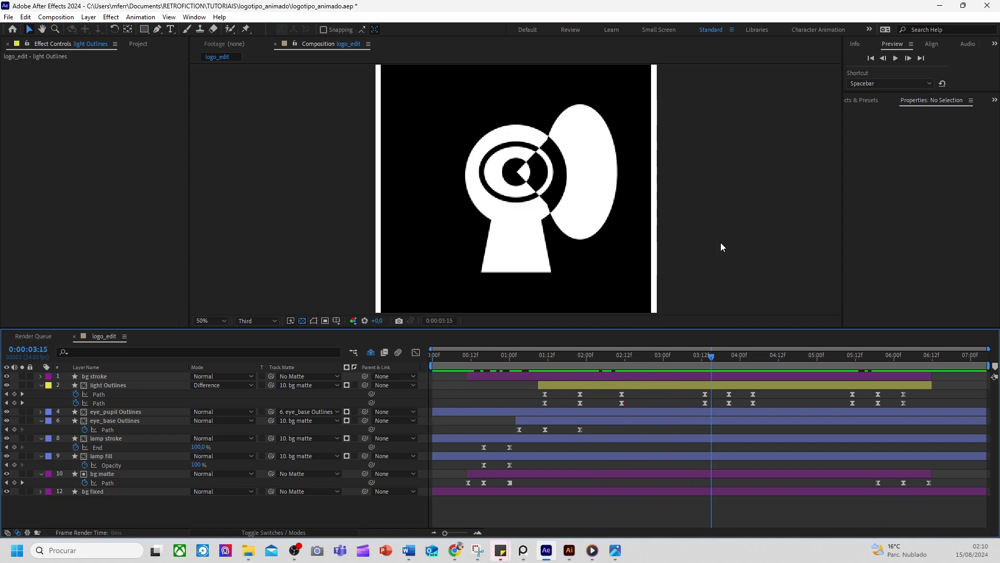
Move light Outlines' third Path keyframe pair earlier to about 02:06 and preview the animation from 01:04
left_click_drag(585, 355, 514, 368)
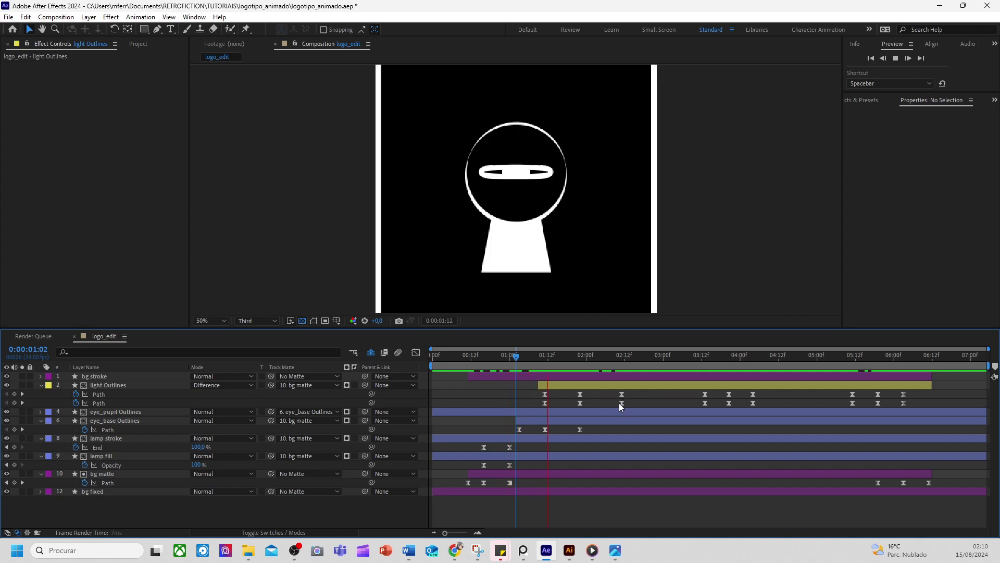
key("space")
left_click_drag(618, 402, 606, 402)
left_click(522, 368)
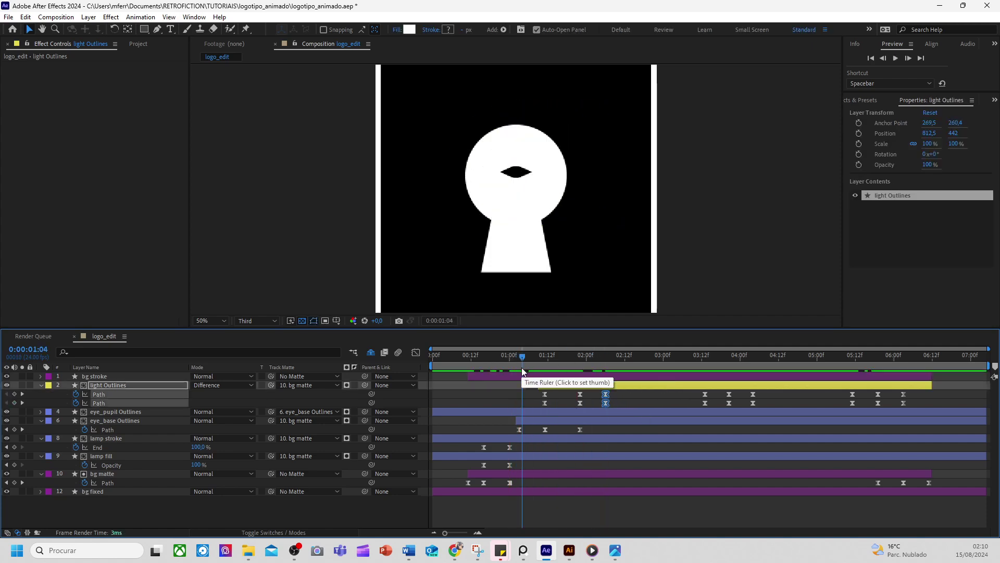
key("space")
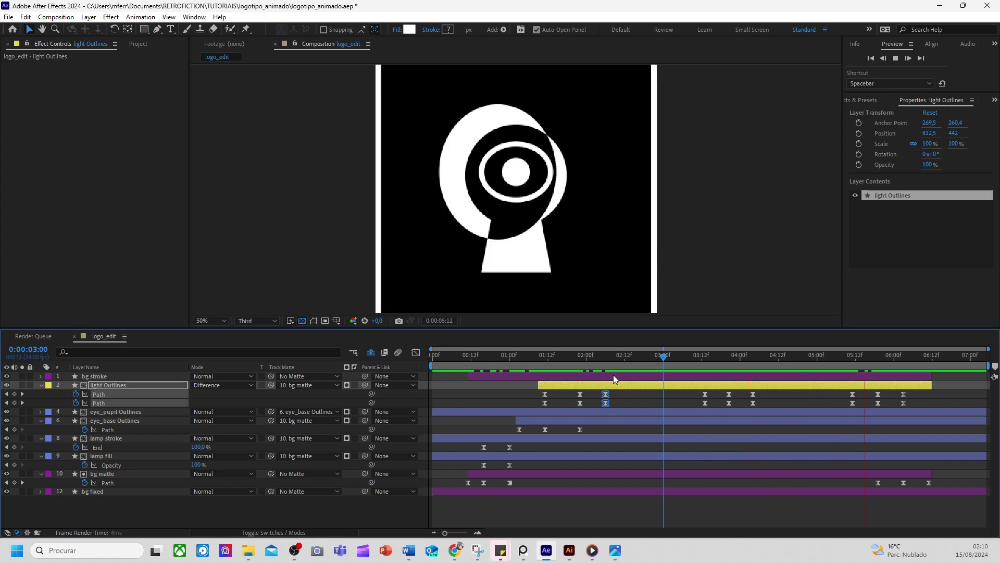
key("space")
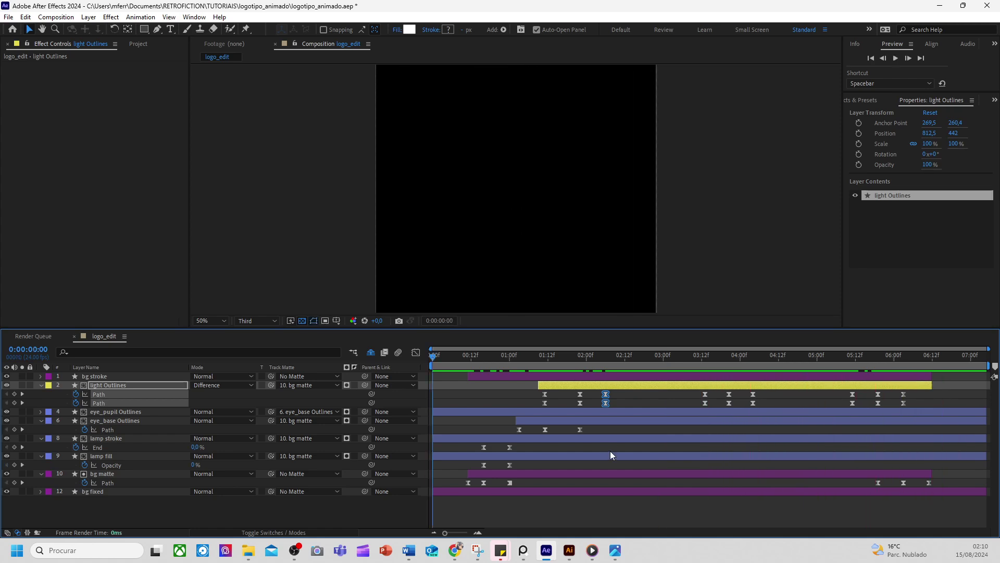
Set the preview resolution to Full, enlarge the composition view, fit the magnification to it, and preview the animation from 00:10
left_click(255, 320)
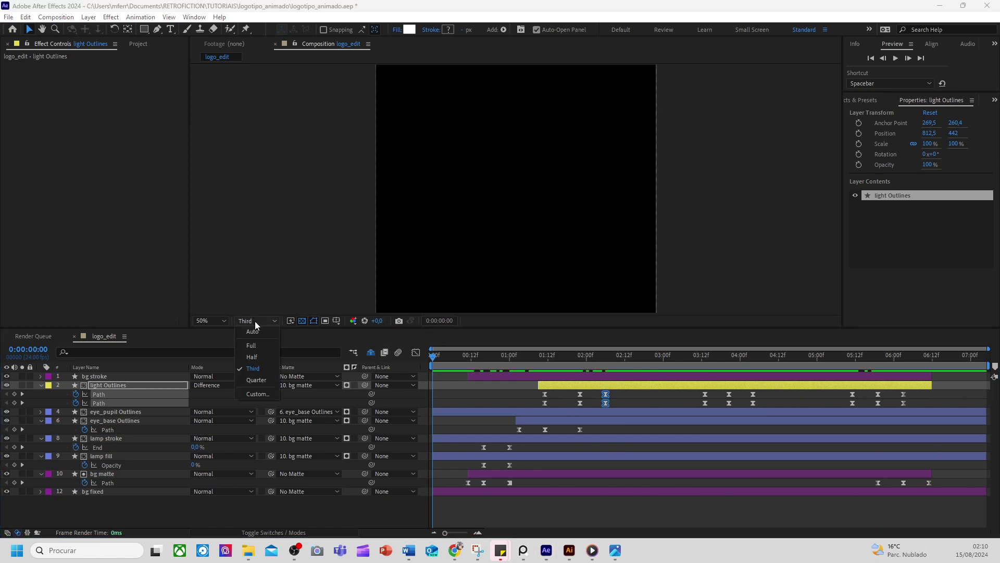
left_click(265, 340)
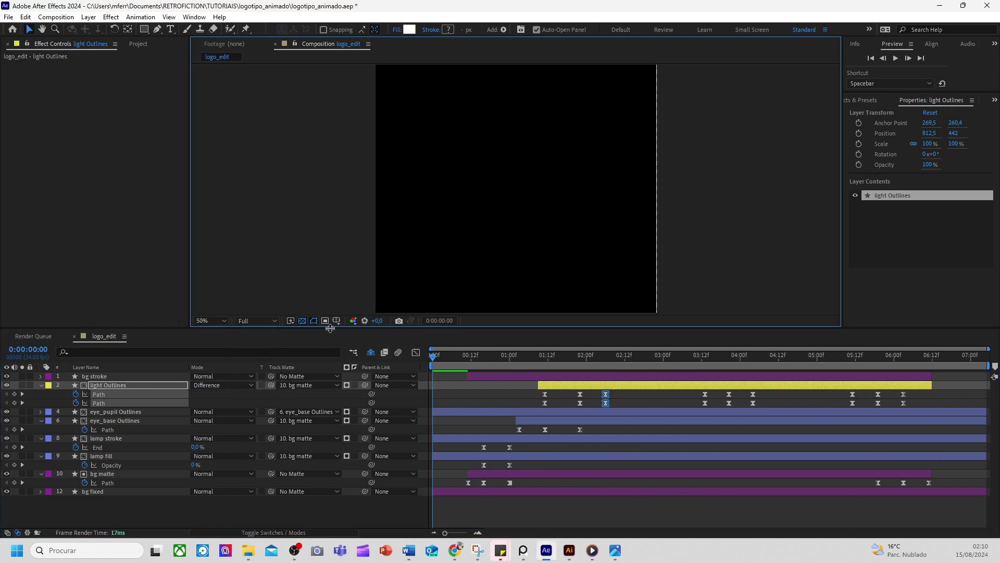
left_click_drag(330, 328, 510, 334)
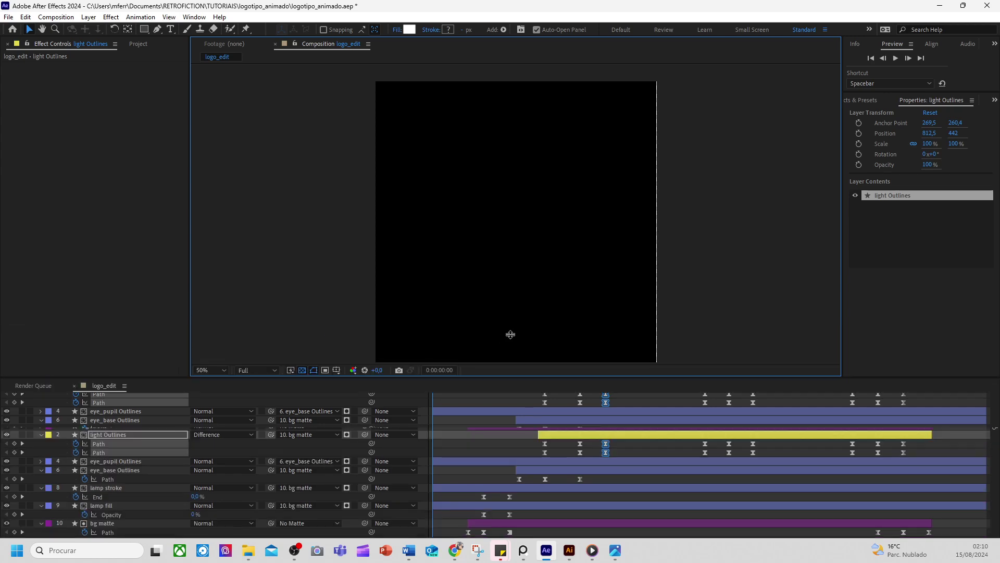
left_click_drag(453, 405, 464, 405)
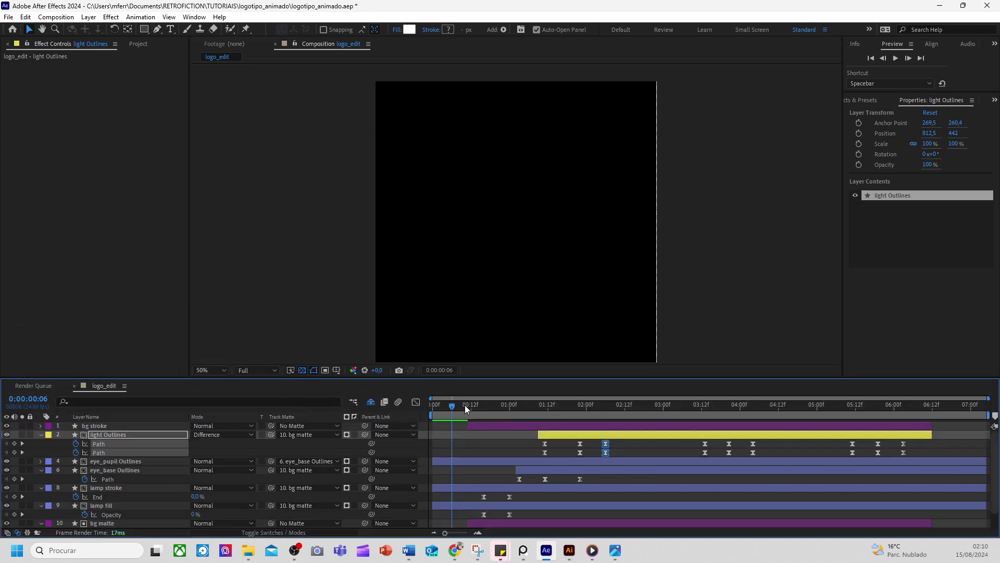
left_click(214, 369)
left_click(221, 198)
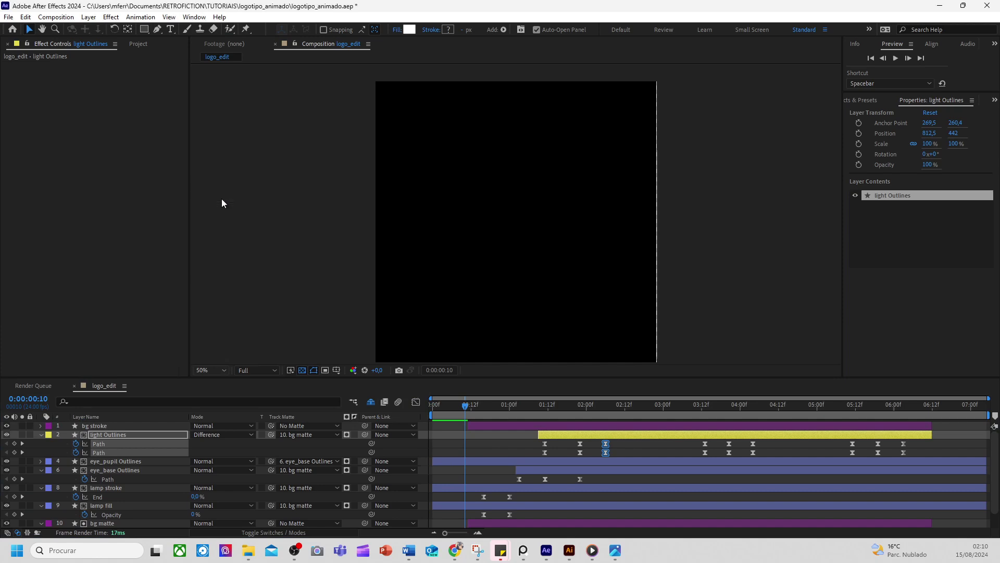
key("space")
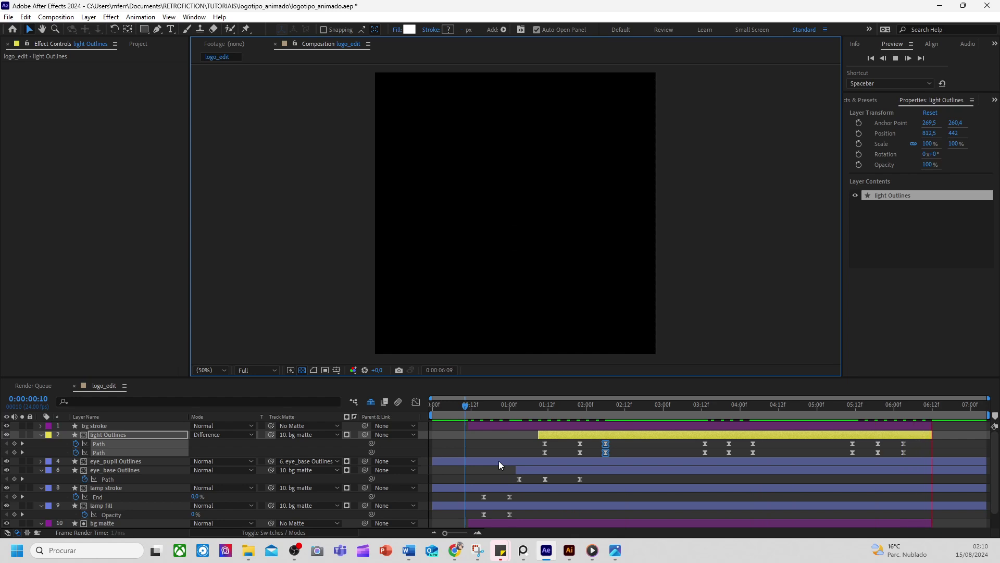
Stop the preview, deselect the layer, and examine the light beam's opening around 02:04 and its swing between 02:12 and 04:19
key("space")
left_click_drag(467, 407, 617, 473)
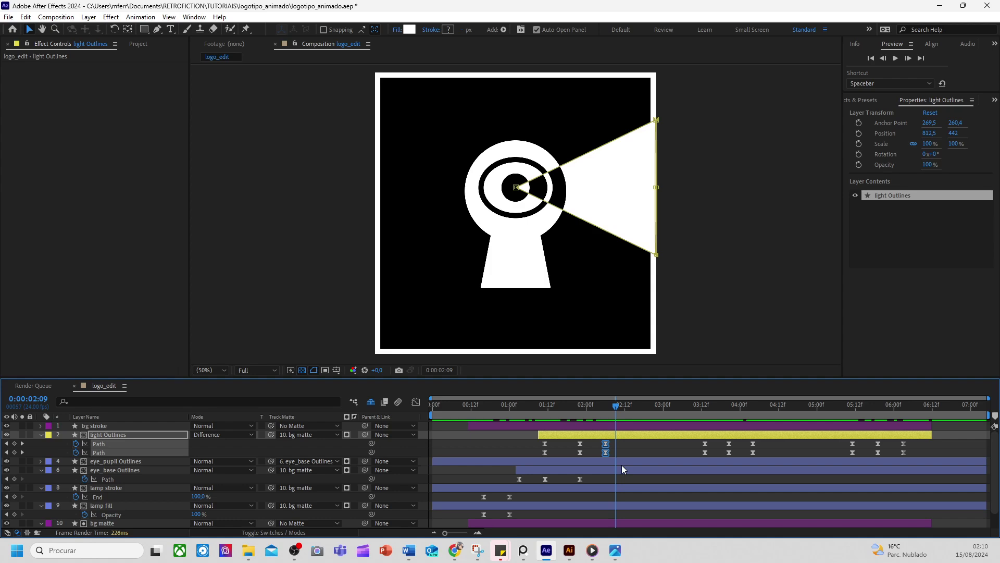
left_click(625, 456)
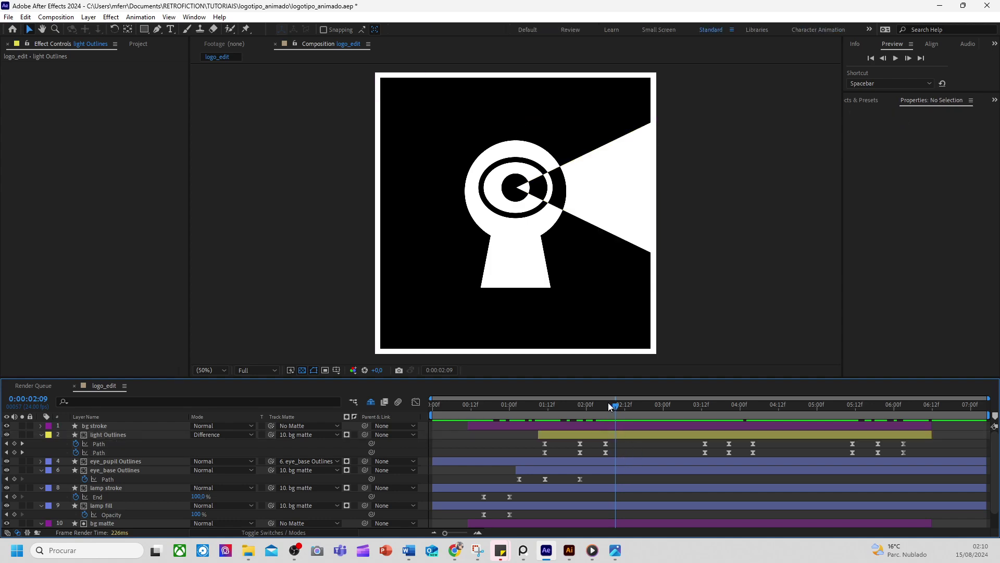
left_click_drag(608, 402, 599, 432)
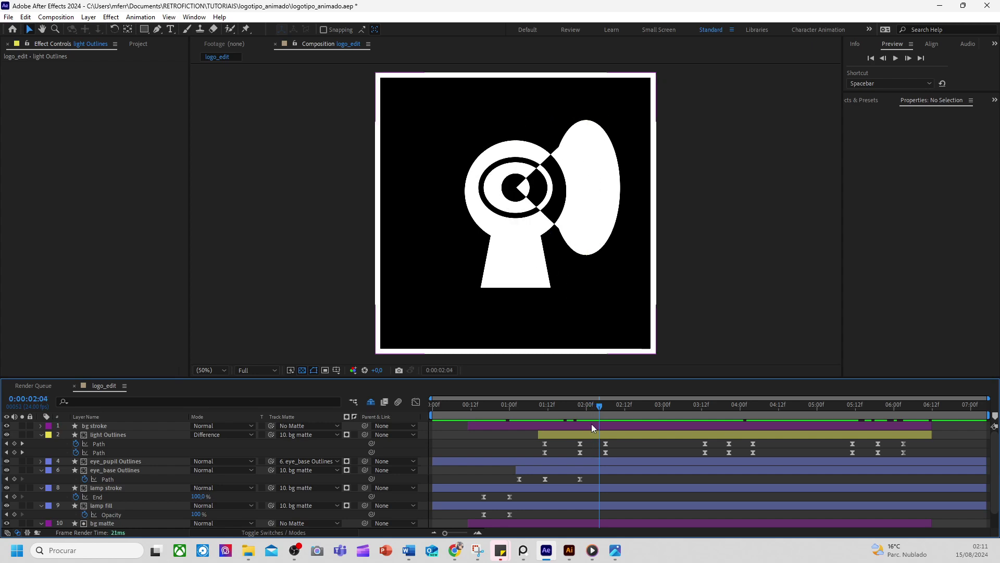
mouse_move(603, 405)
left_mouse_down()
mouse_move(551, 402)
mouse_move(602, 411)
left_mouse_up()
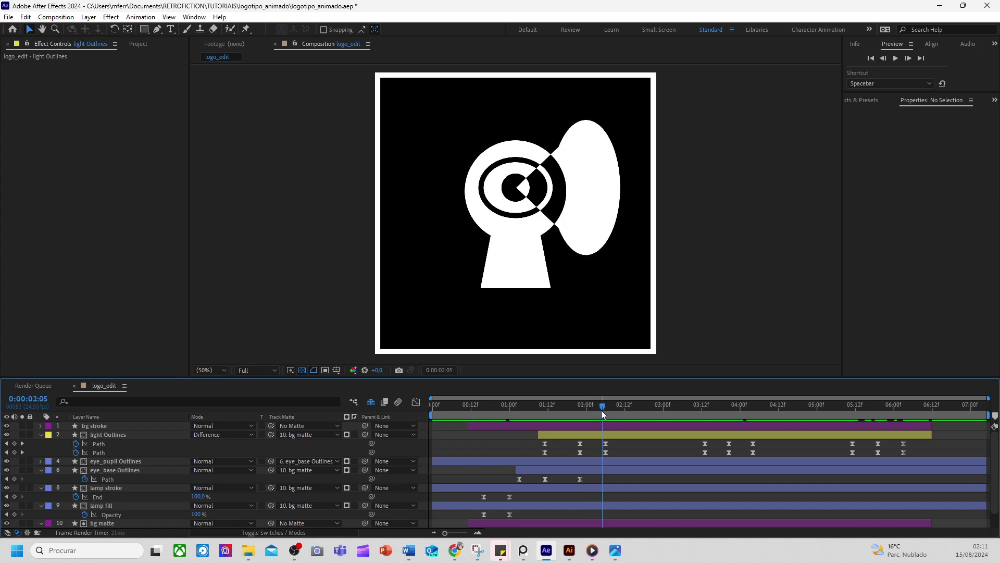
key("space")
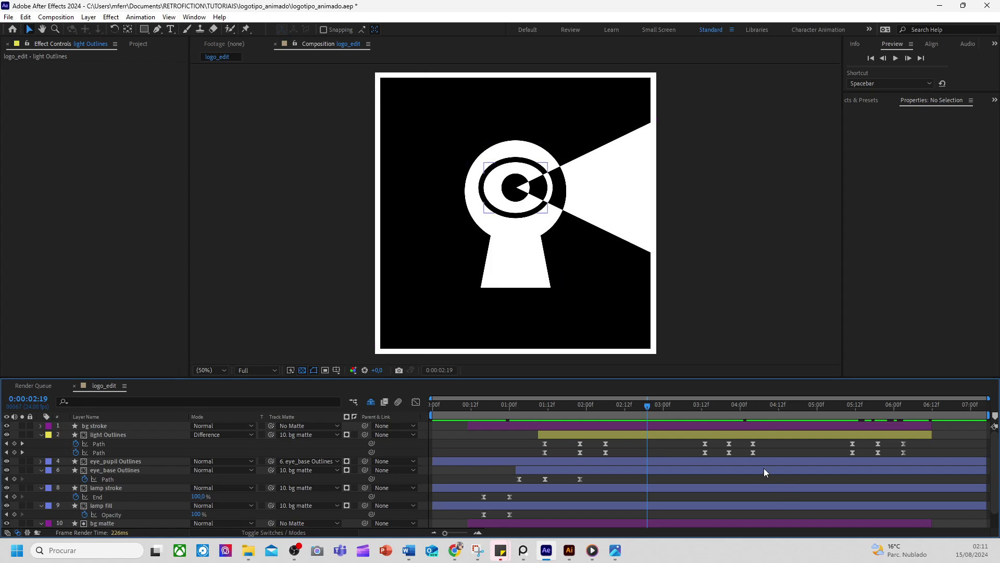
left_click_drag(675, 409, 801, 418)
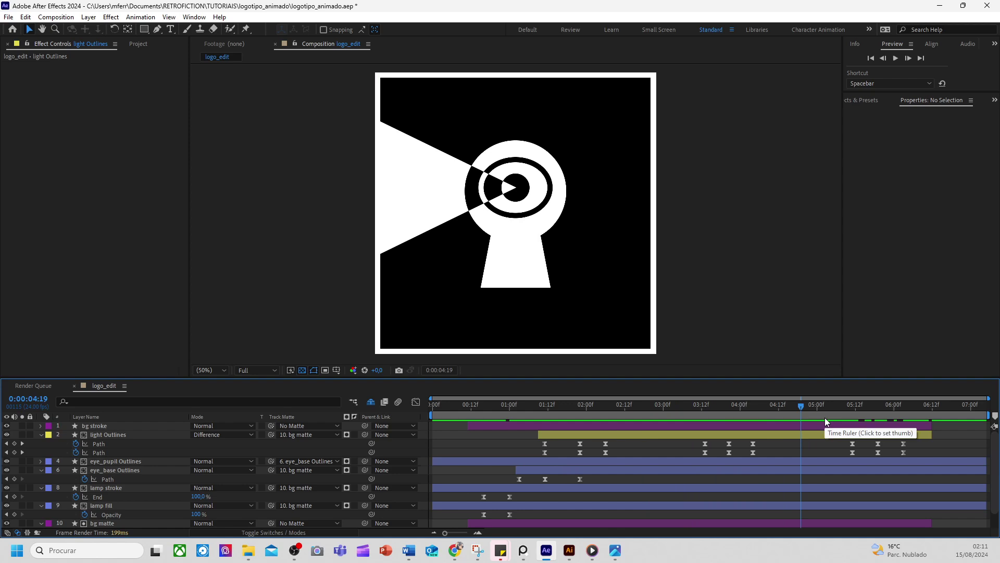
left_click_drag(822, 406, 623, 423)
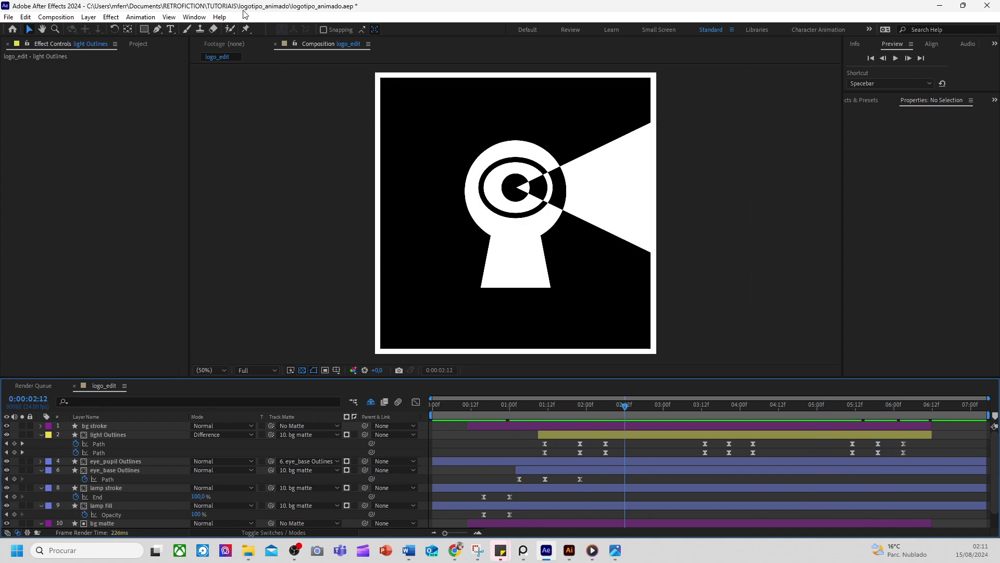
Add the logo_edit composition to the render queue, and return to its timeline
left_click(12, 18)
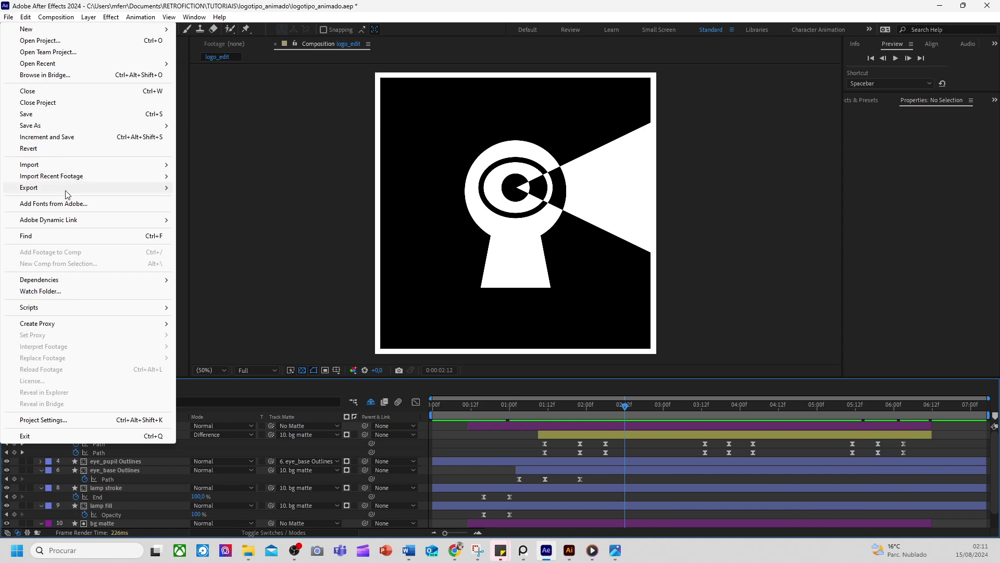
mouse_move(79, 188)
left_click(234, 199)
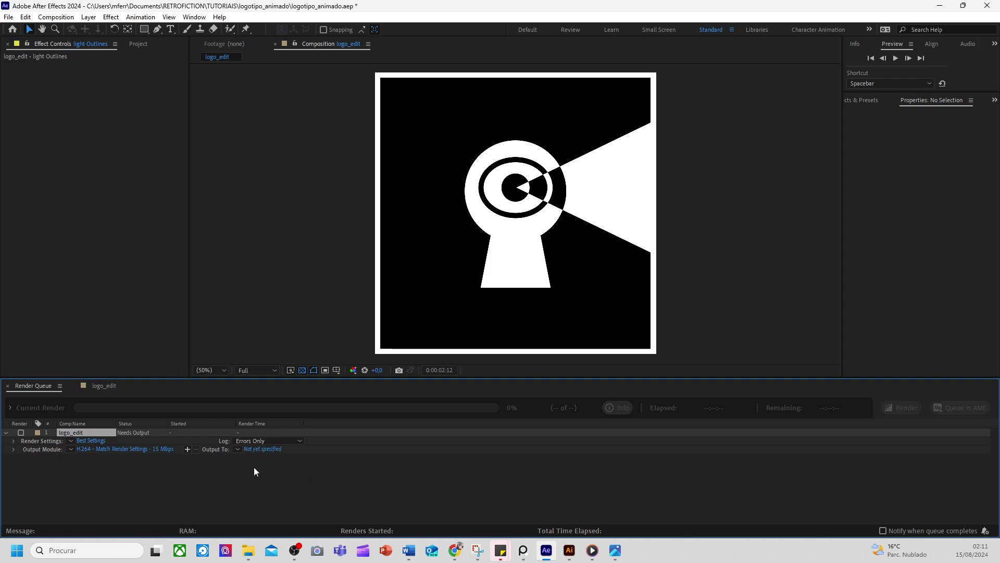
left_click(108, 389)
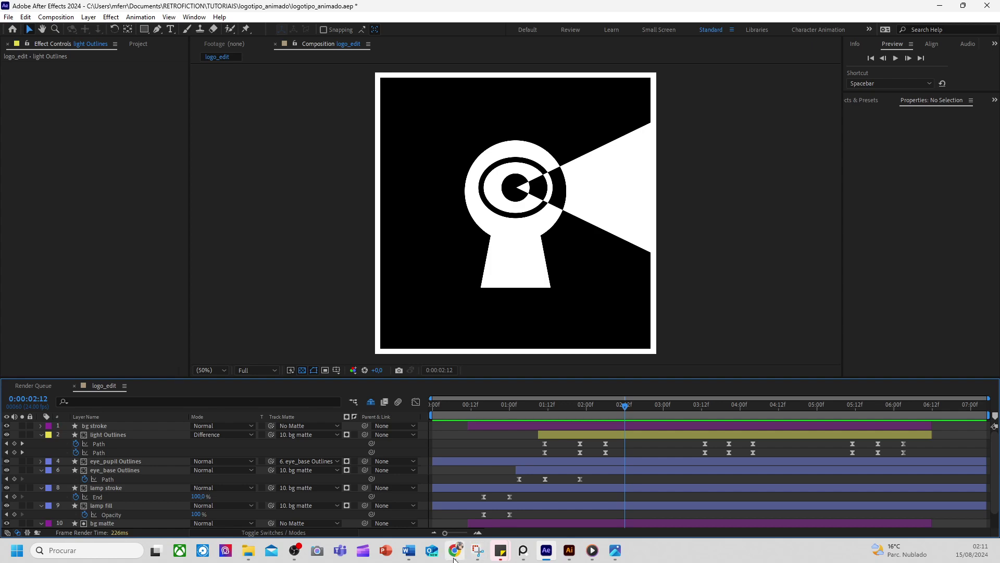
Switch to Chrome to view the logo on the retrofictions.com home page, and return to After Effects
left_click(454, 558)
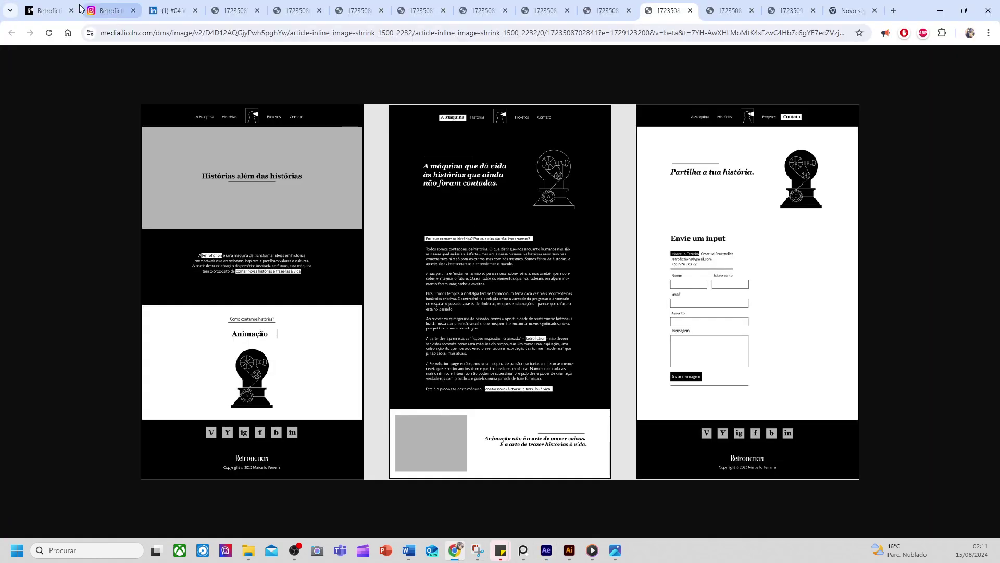
left_click(47, 10)
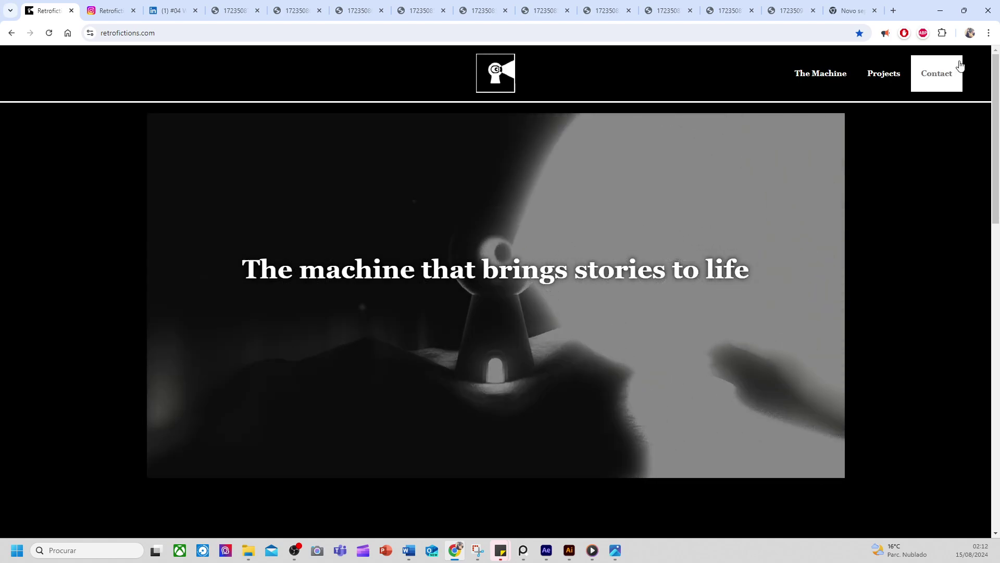
key("alt+Tab")
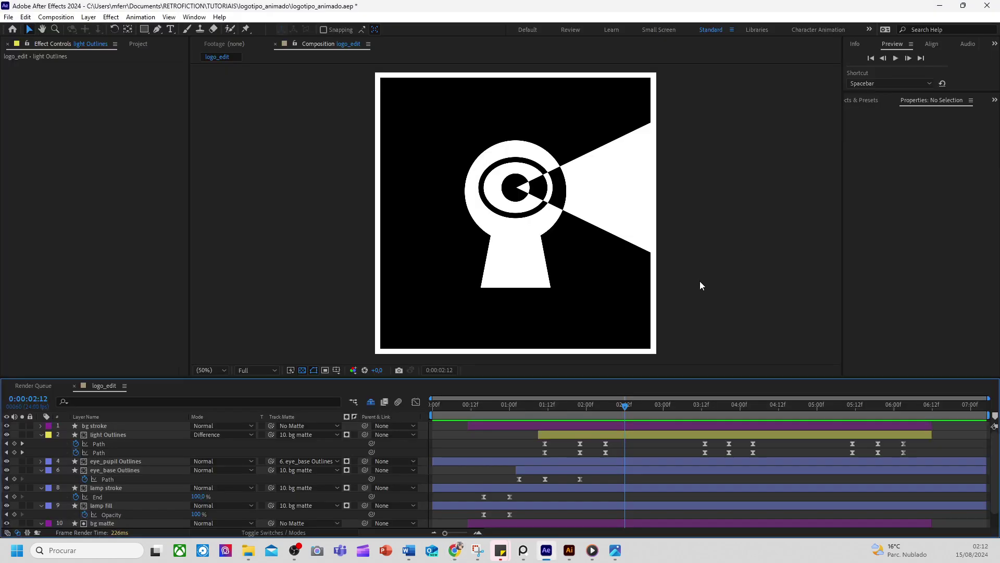
Preview the logo animation from 00:13
left_click(494, 405)
left_click(474, 404)
key("space")
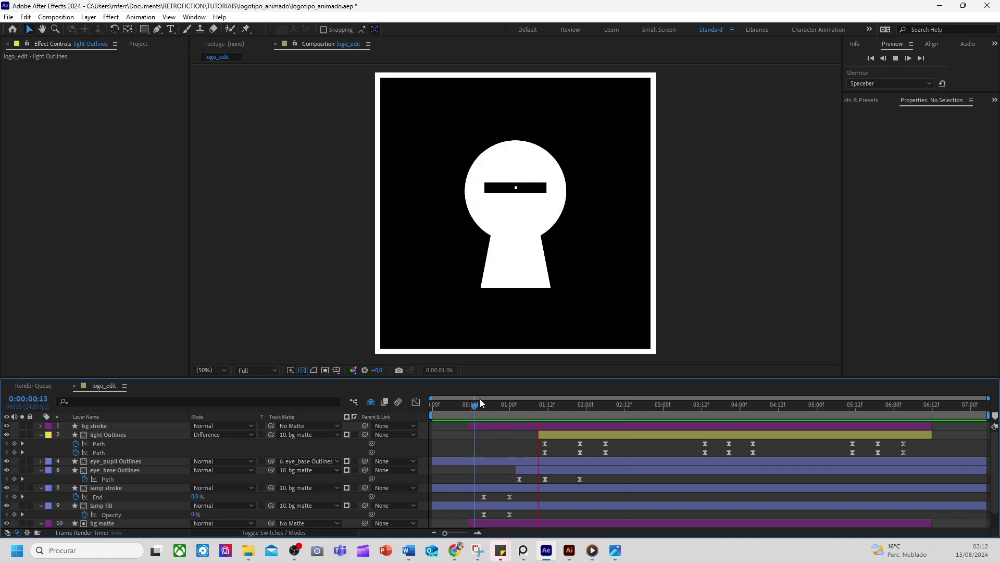